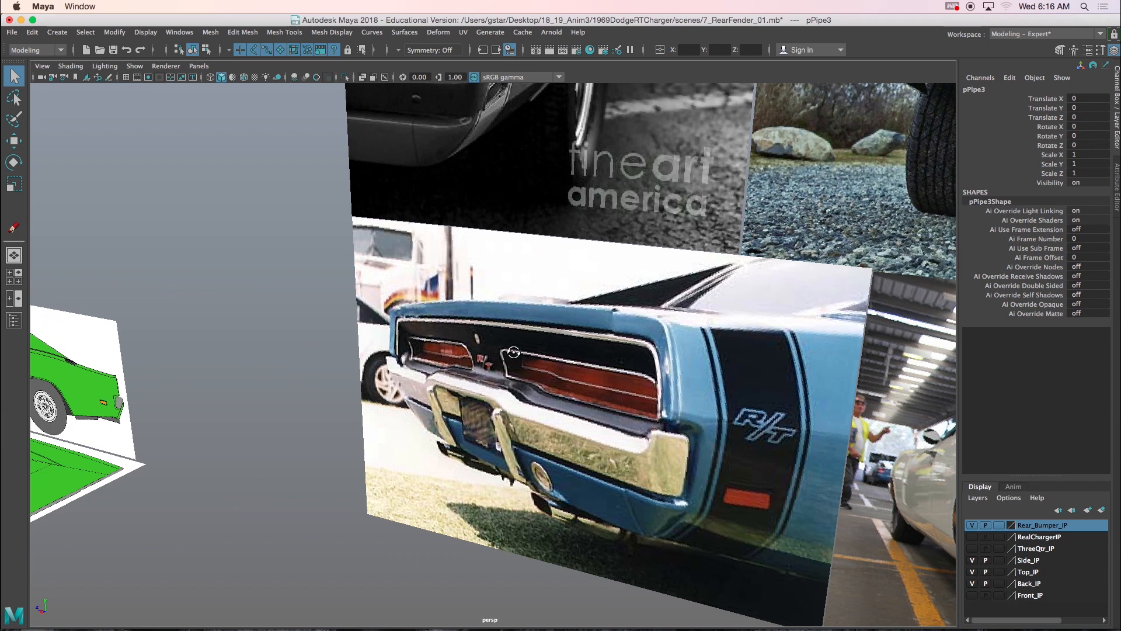
- Examine the rear-bumper reference photos, comparing the light-blue rear quarter view with the straight rear view and black-and-white photo
middle_click_drag(597, 318, 432, 501, "alt")
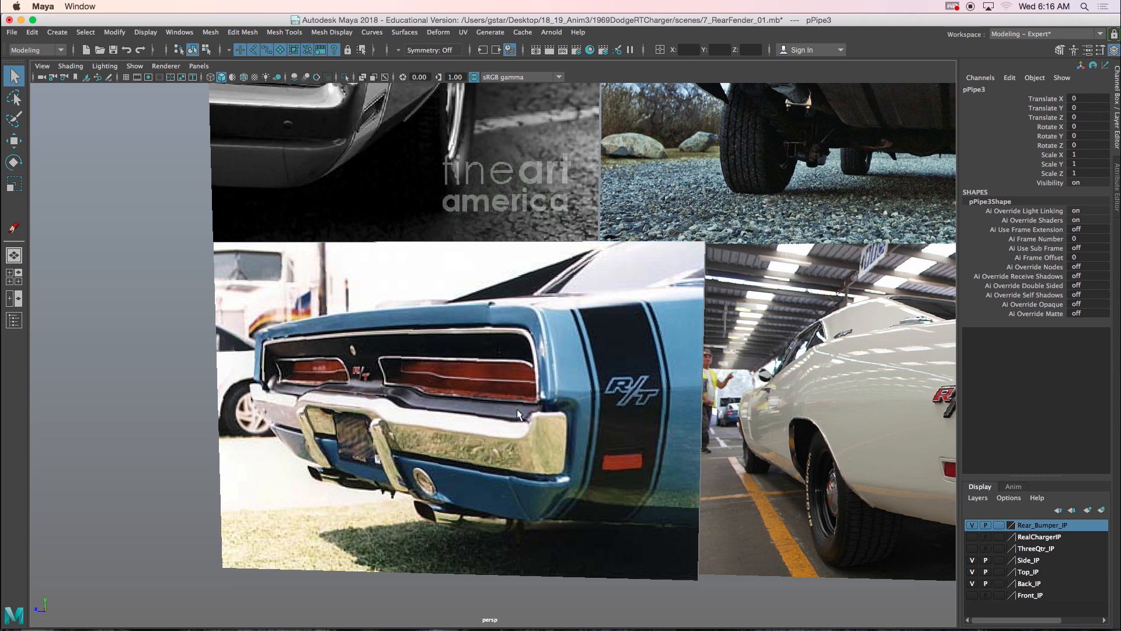
middle_click_drag(641, 395, 473, 417, "alt")
middle_click_drag(602, 412, 357, 417, "alt")
middle_click_drag(574, 407, 567, 542, "alt")
middle_click_drag(440, 223, 650, 285, "alt")
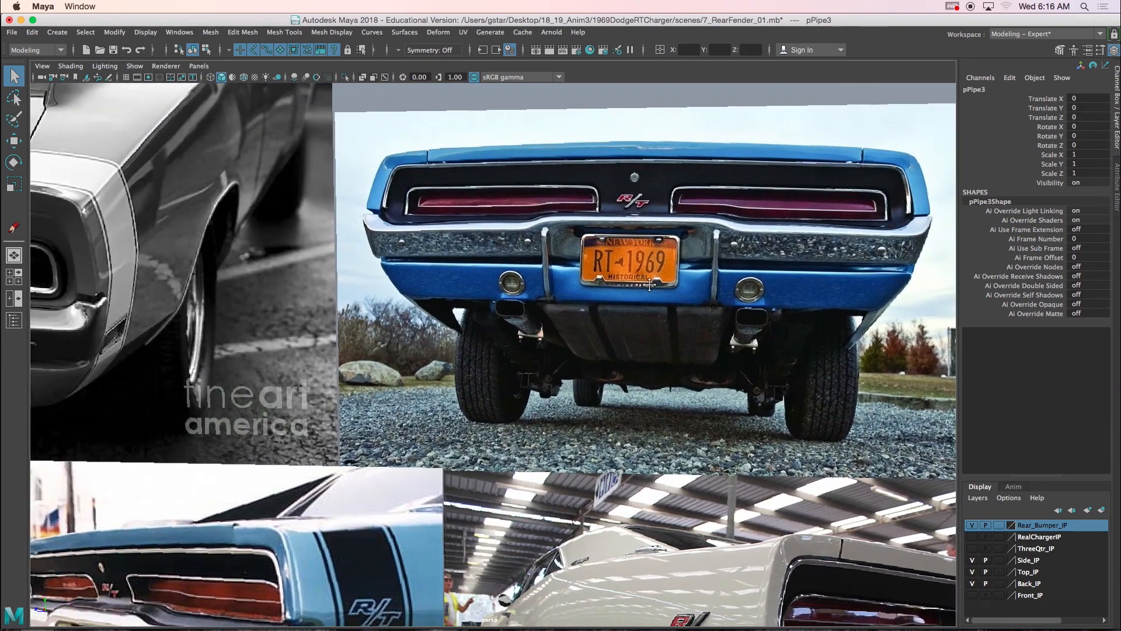
middle_click_drag(369, 282, 494, 297, "alt")
middle_click_drag(497, 407, 574, 456, "alt")
mouse_move(379, 626)
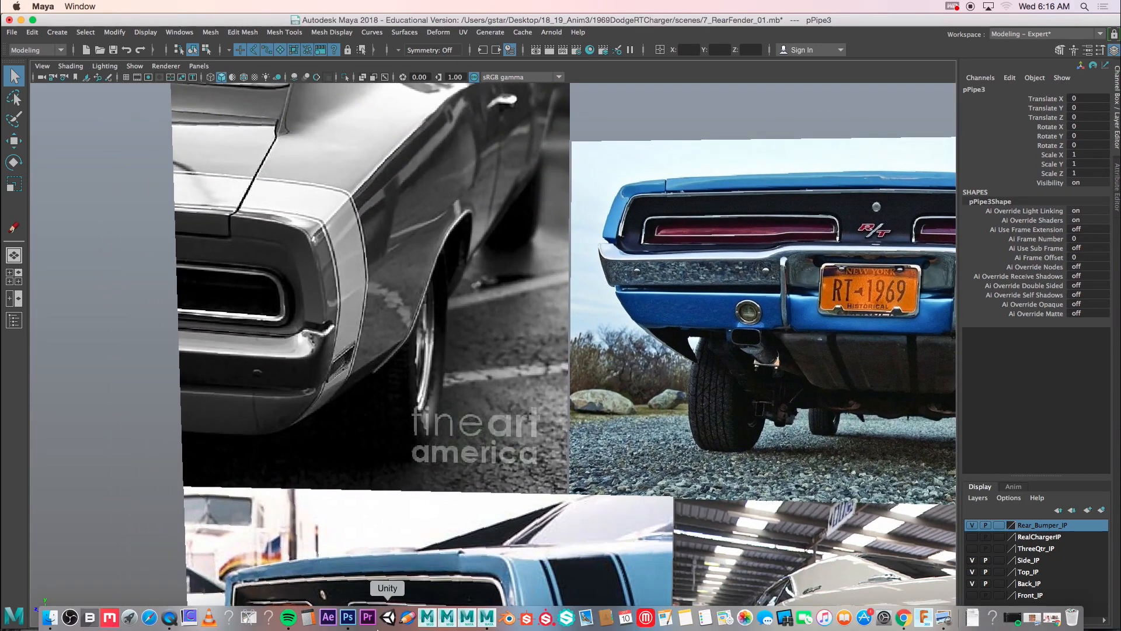
scroll(411, 427, "down", 2)
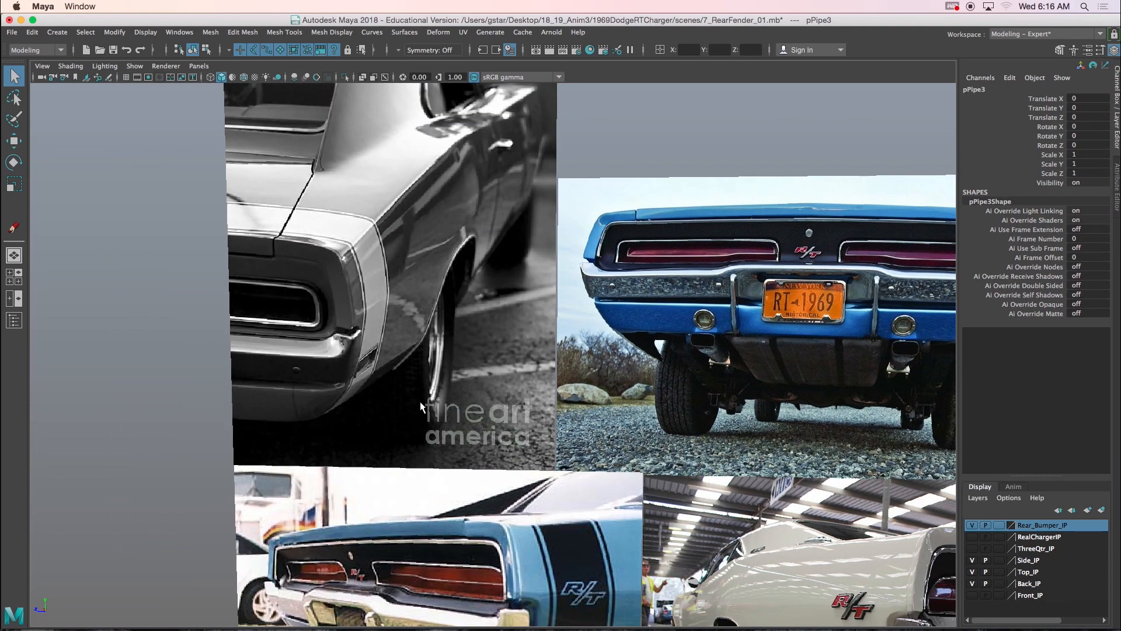
- Inspect the black-and-white, straight rear, white-car and light-blue reference images one after another for the bumper-to-fender shape
left_click(420, 407)
left_click_drag(422, 402, 463, 387, "alt")
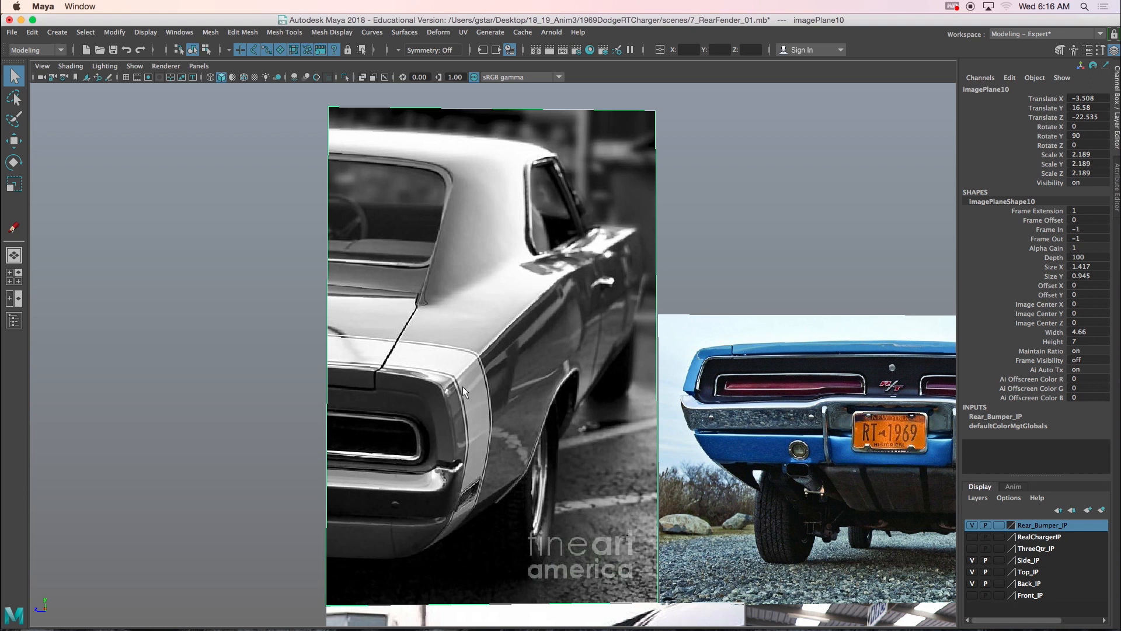
left_click_drag(754, 265, 749, 265, "alt")
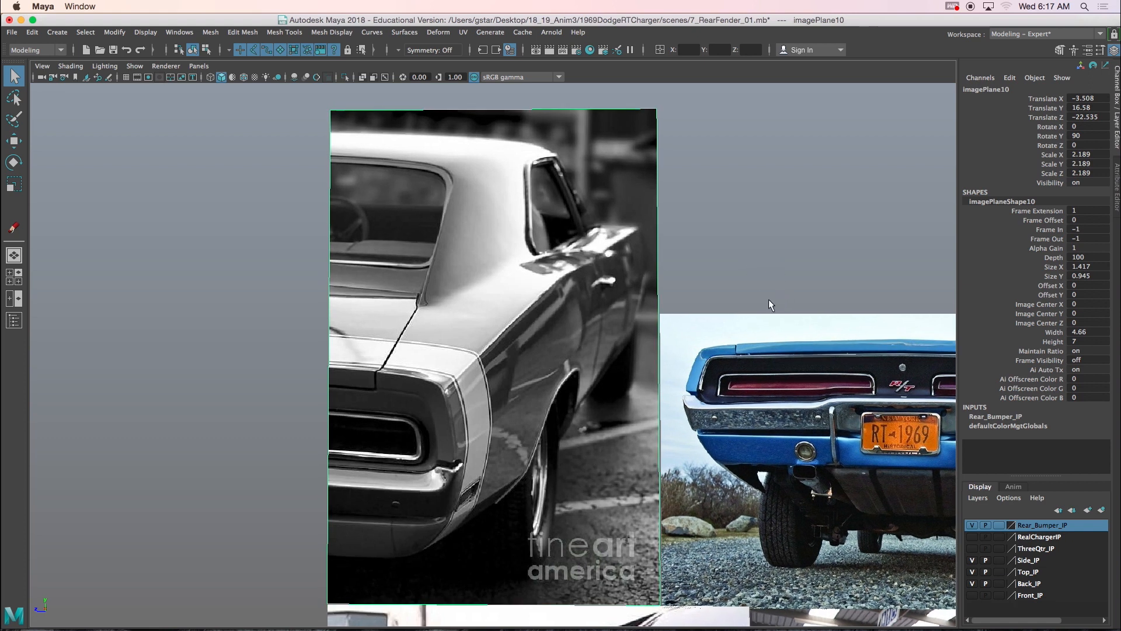
left_click(788, 376)
key("f")
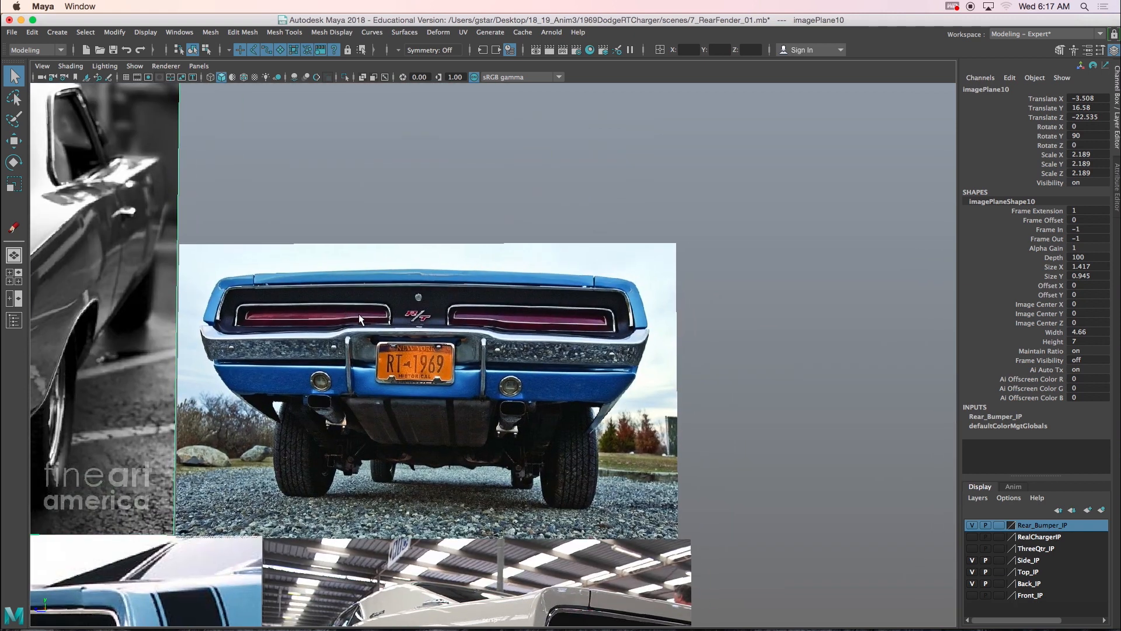
key("f")
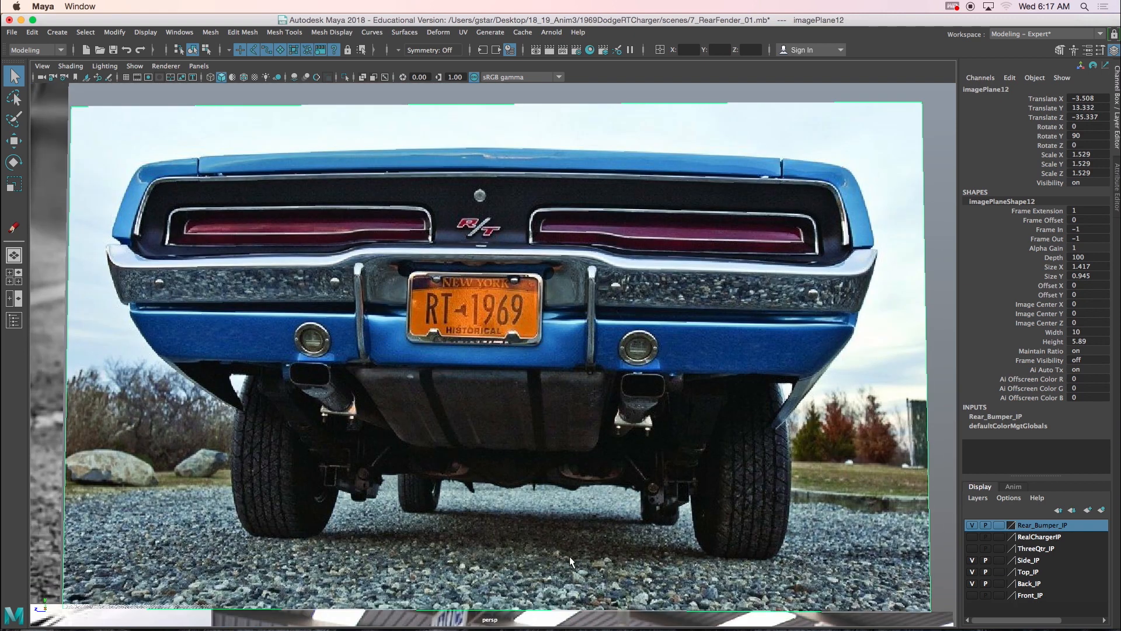
middle_click_drag(569, 556, 467, 101, "alt")
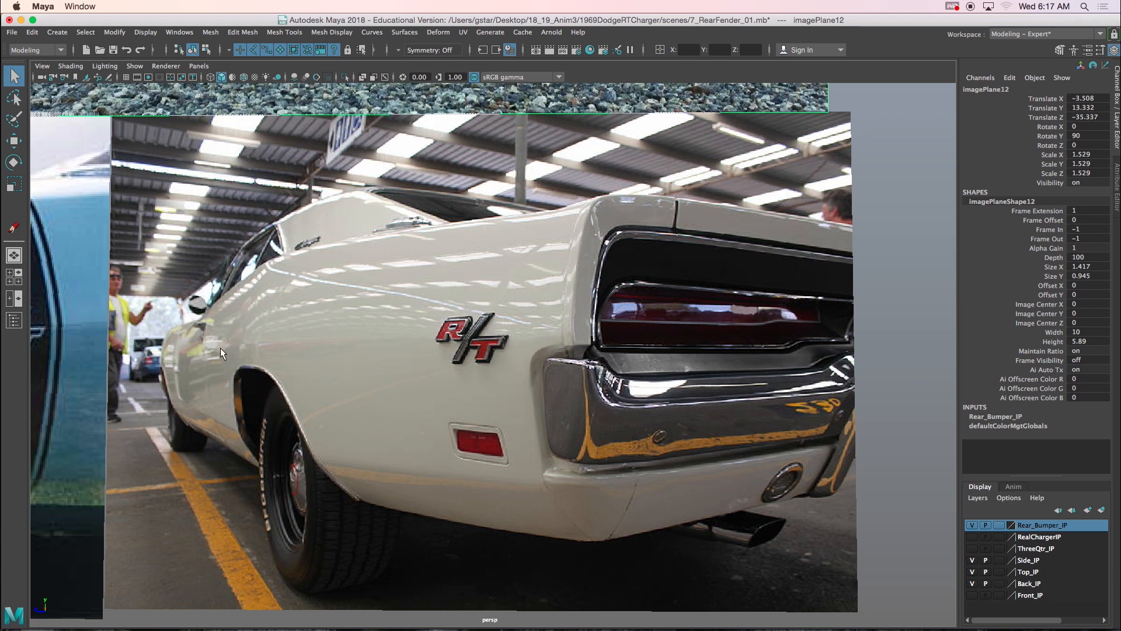
middle_click_drag(150, 366, 836, 349, "alt")
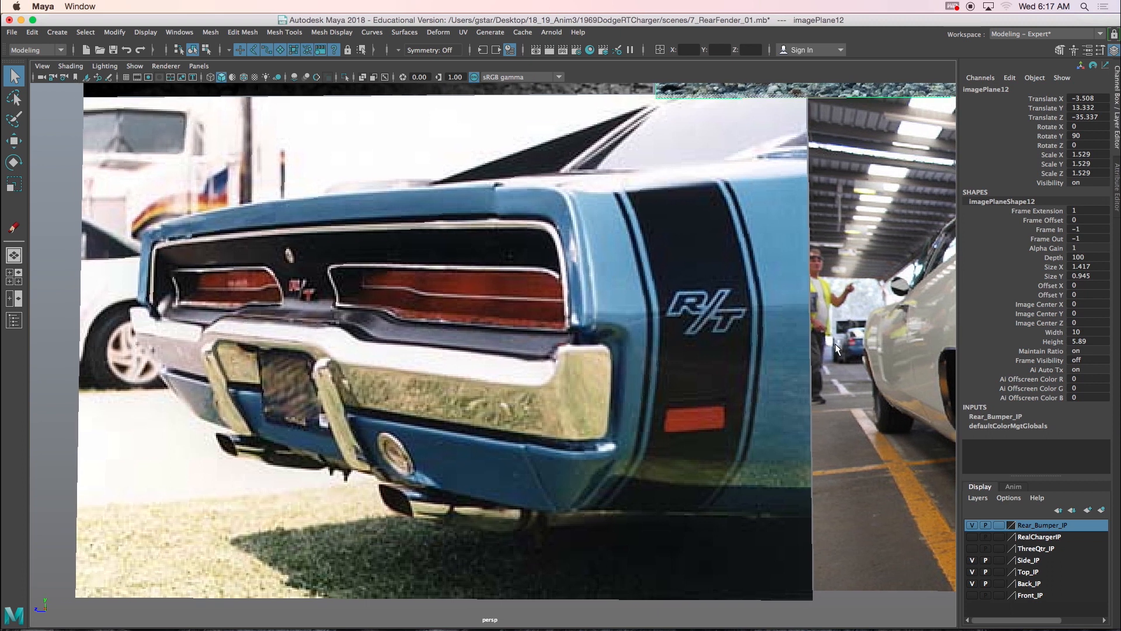
- Switch to Photoshop, enlarge the white car's rear-quarter reference to 200%, and activate the Brush tool
mouse_move(586, 625)
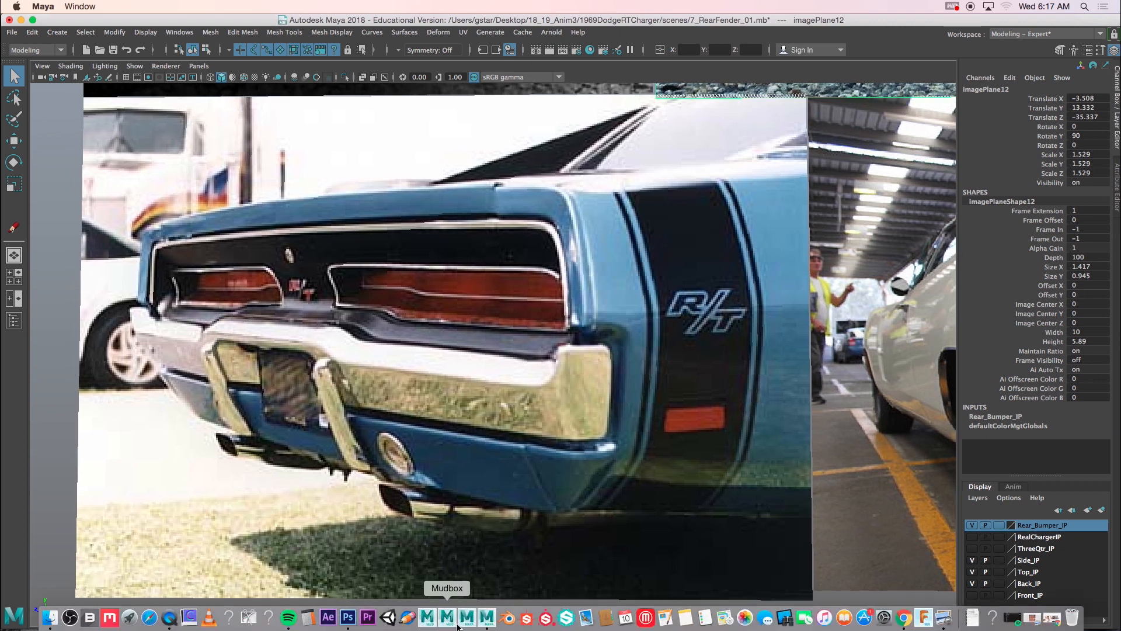
left_click(347, 617)
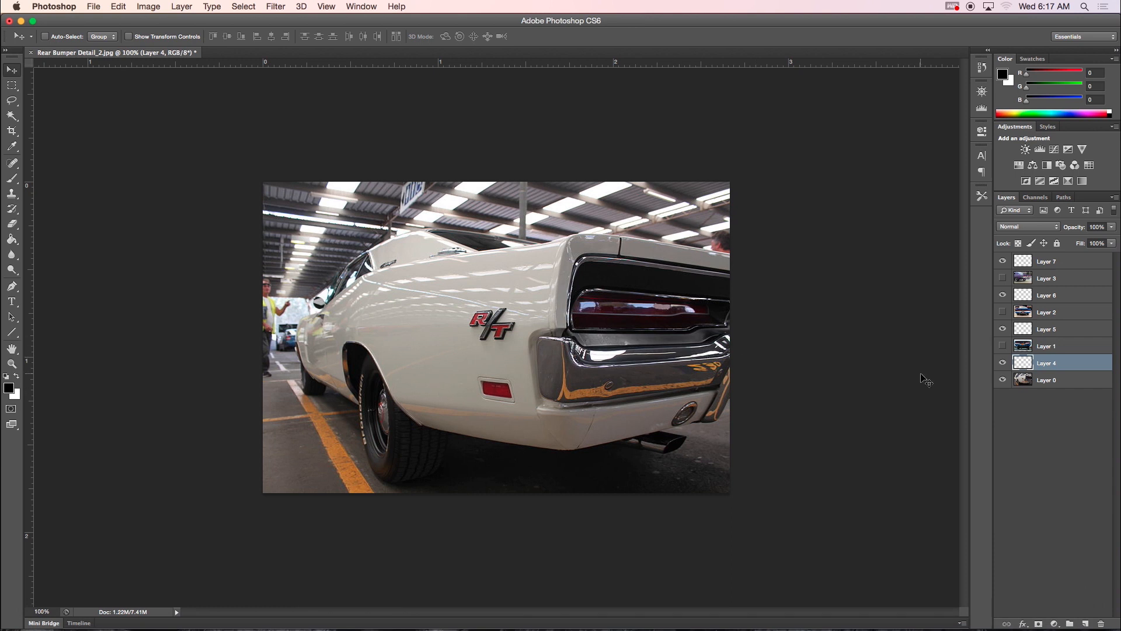
key("super+equal")
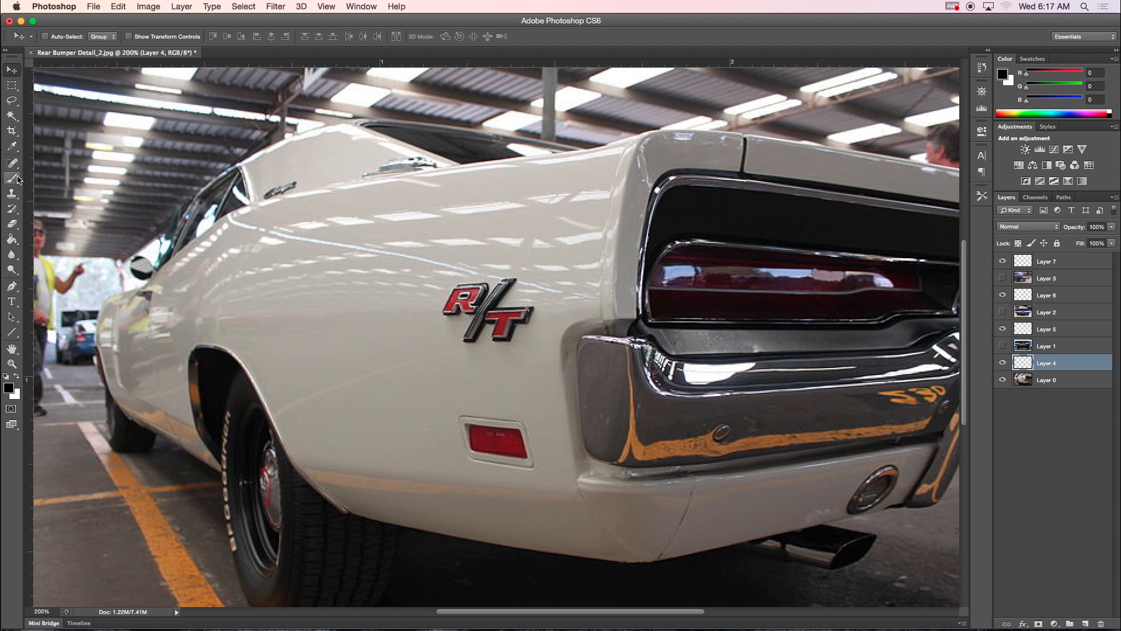
left_click(18, 175)
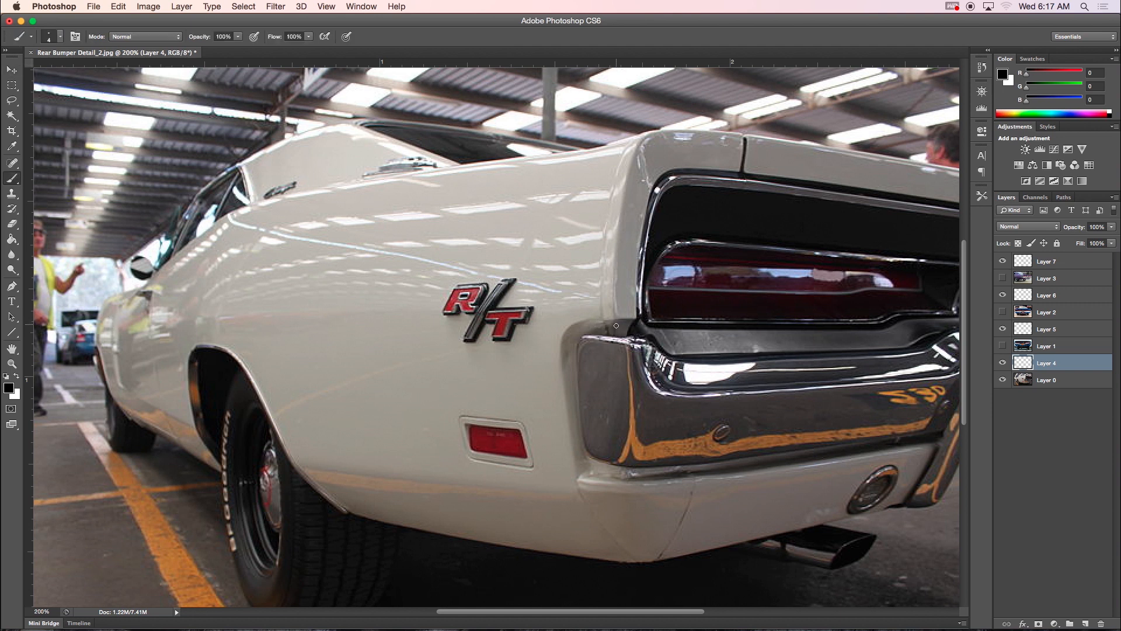
key("period")
left_click_drag(614, 322, 614, 337)
key("period")
left_click(635, 322)
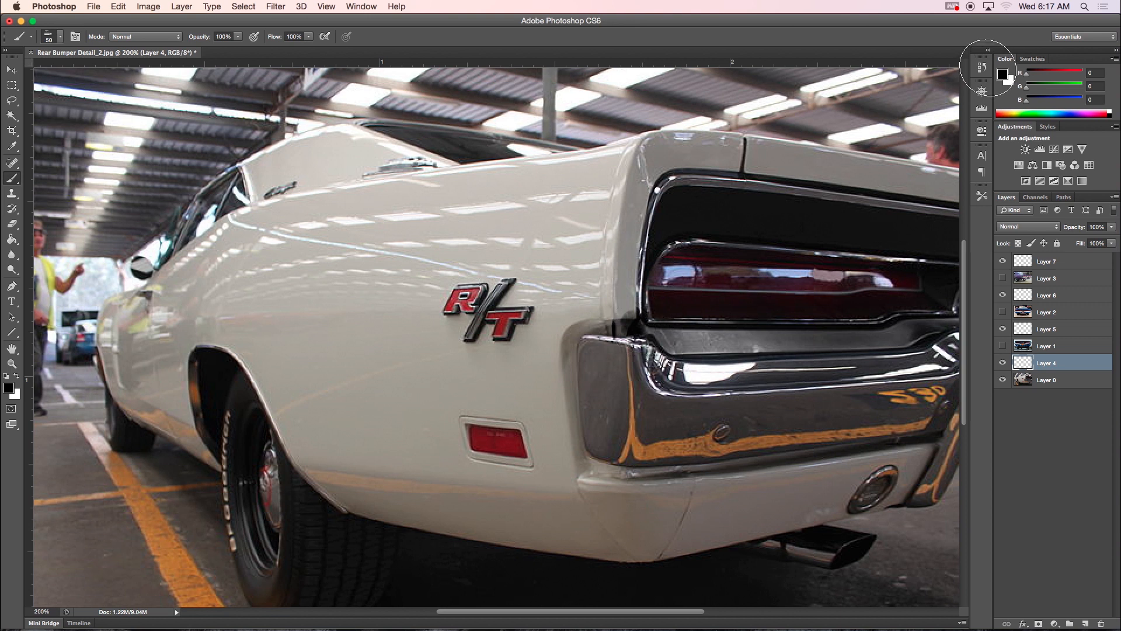
left_click(981, 67)
left_click(903, 305)
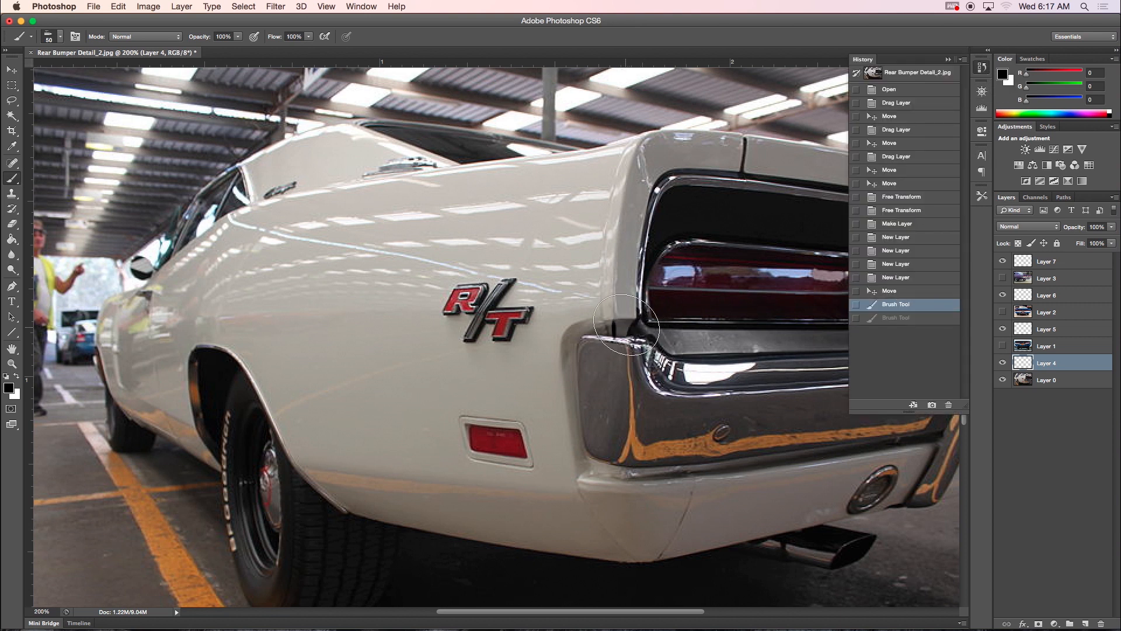
- Choose a hard round brush with 100% hardness, test one dab at the bumper corner, and revert it
left_click(58, 37)
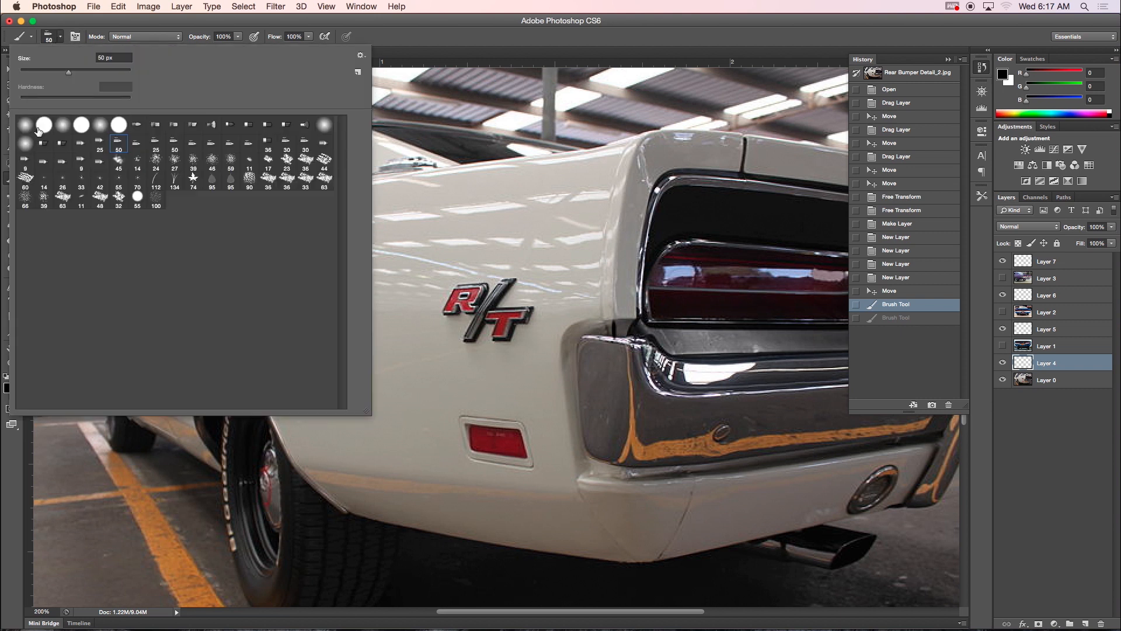
left_click(51, 127)
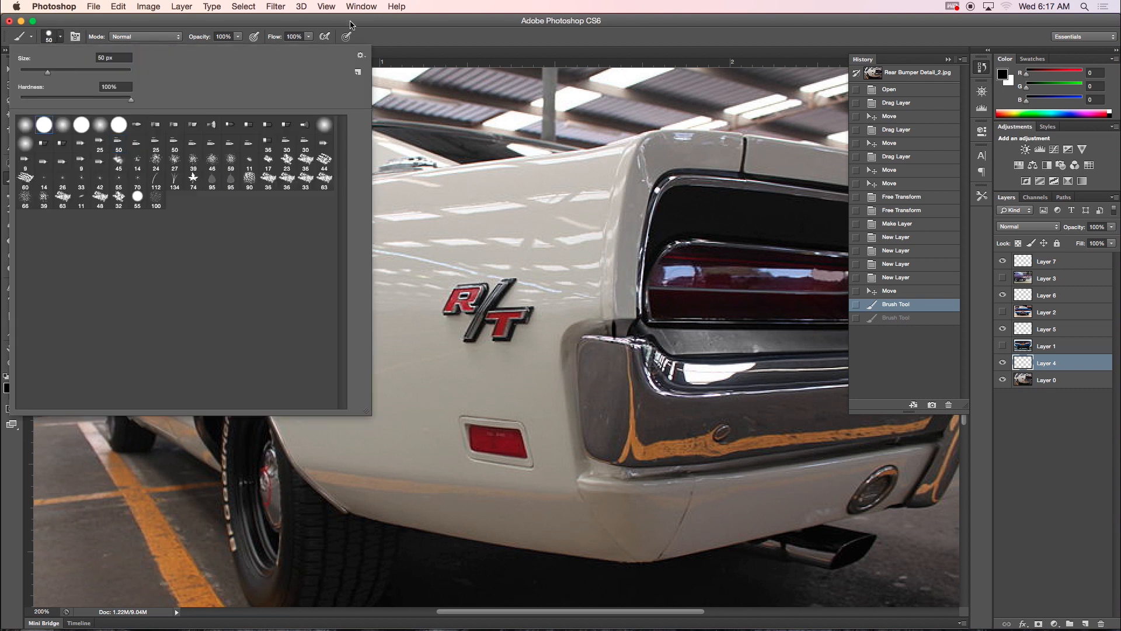
left_click(352, 22)
left_click(613, 322)
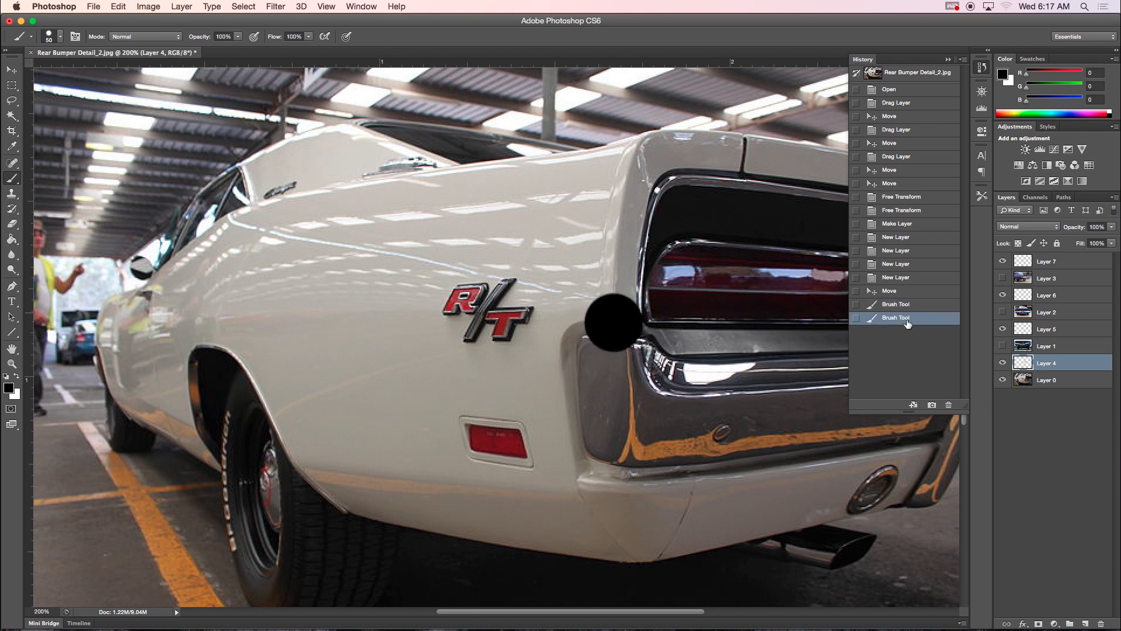
left_click(900, 305)
- Reduce the brush size to 4 px and set the foreground colour to red
right_click(576, 305)
left_click_drag(619, 283, 593, 286)
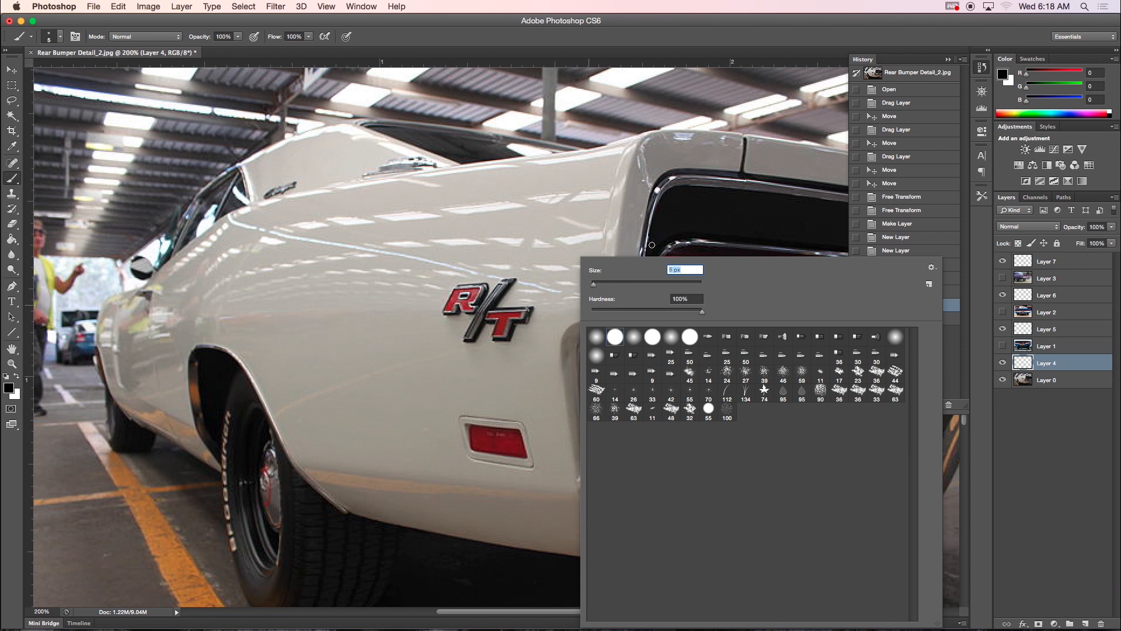
left_click(687, 53)
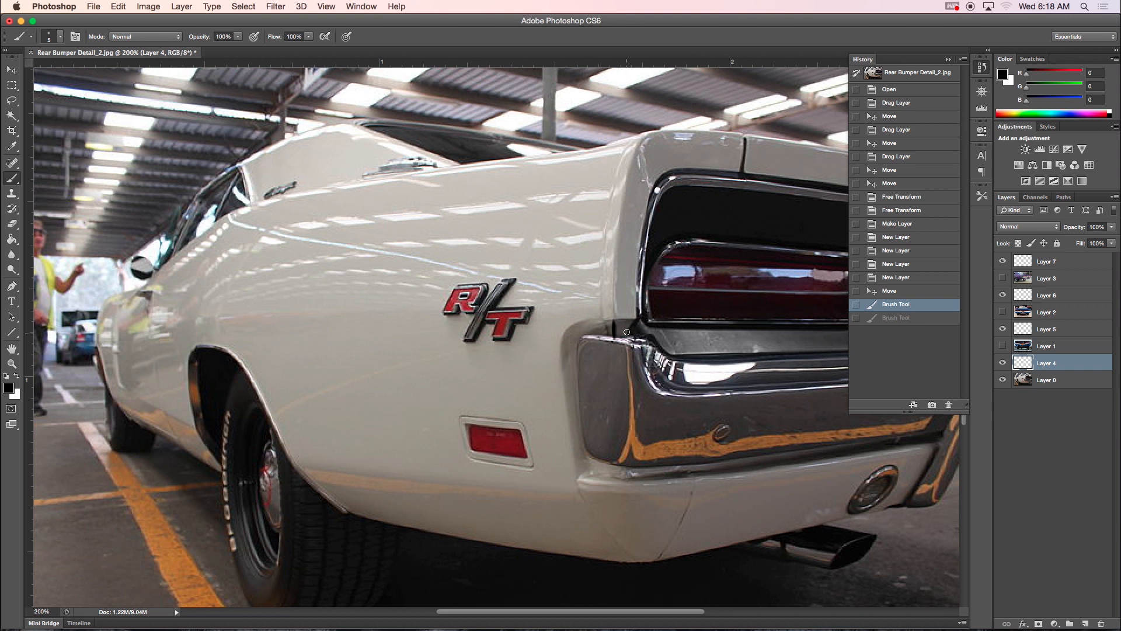
left_click(9, 387)
left_click(285, 113)
left_click(416, 95)
right_click(597, 319)
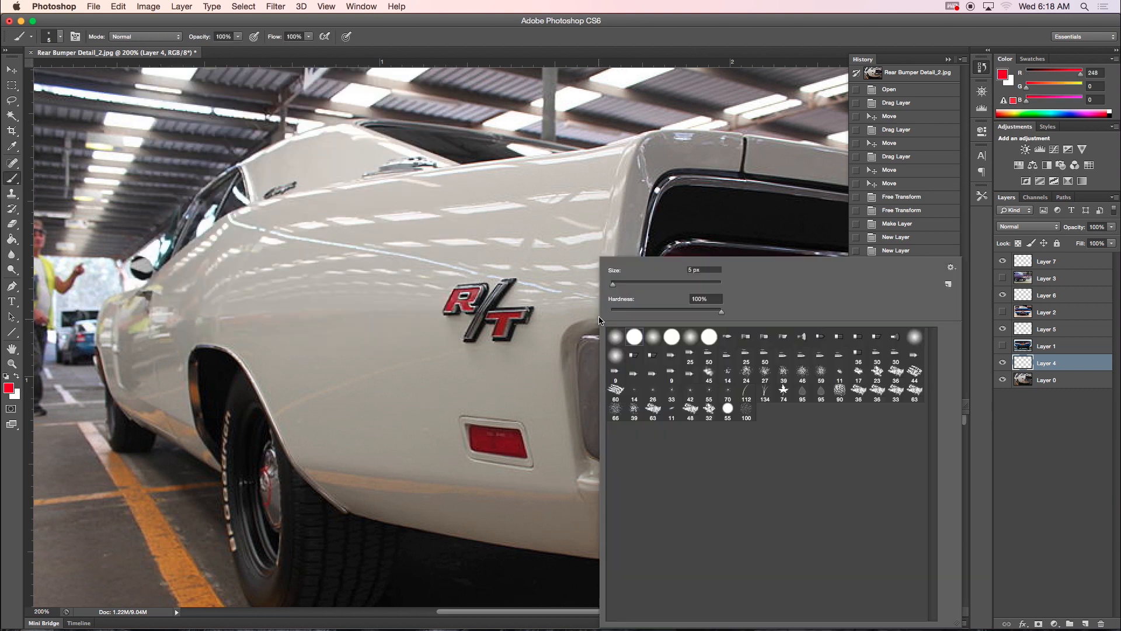
left_click(613, 284)
key("Return")
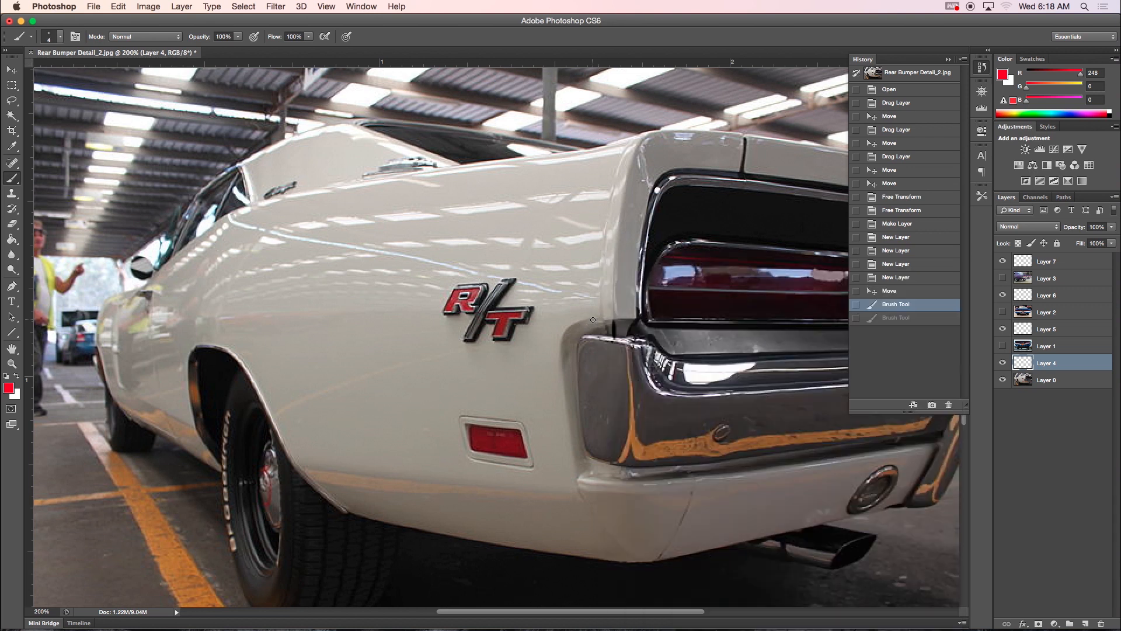
- Paint a narrow strip of red polygon outlines along the fender recess around the bumper's upper corner and outer side
mouse_move(614, 321)
left_mouse_down()
mouse_move(627, 335)
mouse_move(633, 318)
left_mouse_up()
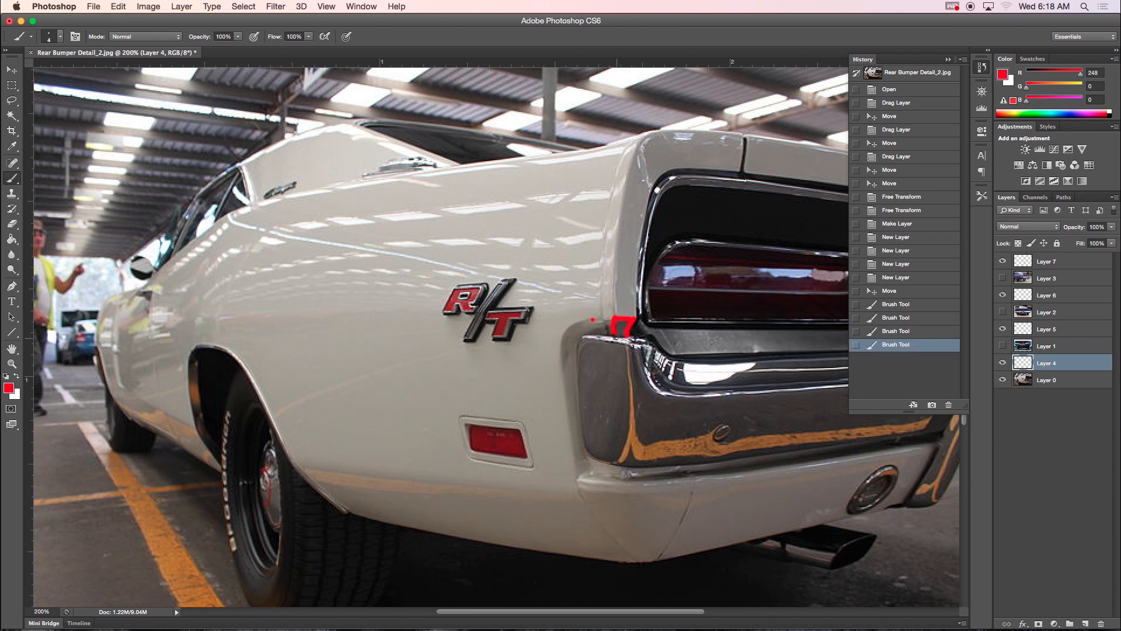
mouse_move(617, 336)
left_mouse_down()
mouse_move(627, 334)
mouse_move(572, 328)
mouse_move(577, 359)
mouse_move(563, 341)
mouse_move(562, 388)
mouse_move(578, 387)
mouse_move(564, 422)
mouse_move(579, 423)
mouse_move(572, 450)
mouse_move(584, 450)
mouse_move(587, 470)
mouse_move(577, 476)
mouse_move(594, 462)
left_mouse_up()
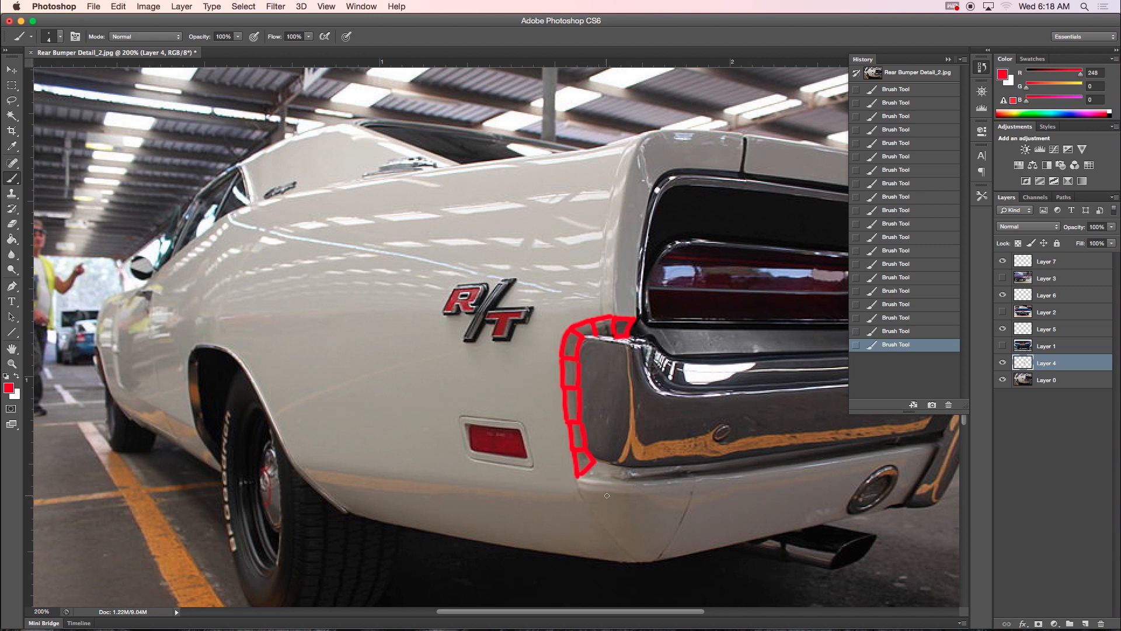
- Outline the tapered body corner below the bumper and subdivide it with three vertical and two horizontal red lines
mouse_move(595, 463)
left_mouse_down()
mouse_move(593, 476)
mouse_move(607, 476)
mouse_move(583, 479)
mouse_move(602, 486)
mouse_move(696, 483)
mouse_move(660, 562)
left_mouse_up()
mouse_move(580, 484)
left_mouse_down()
mouse_move(627, 559)
mouse_move(653, 561)
left_mouse_up()
left_click_drag(604, 482, 631, 555)
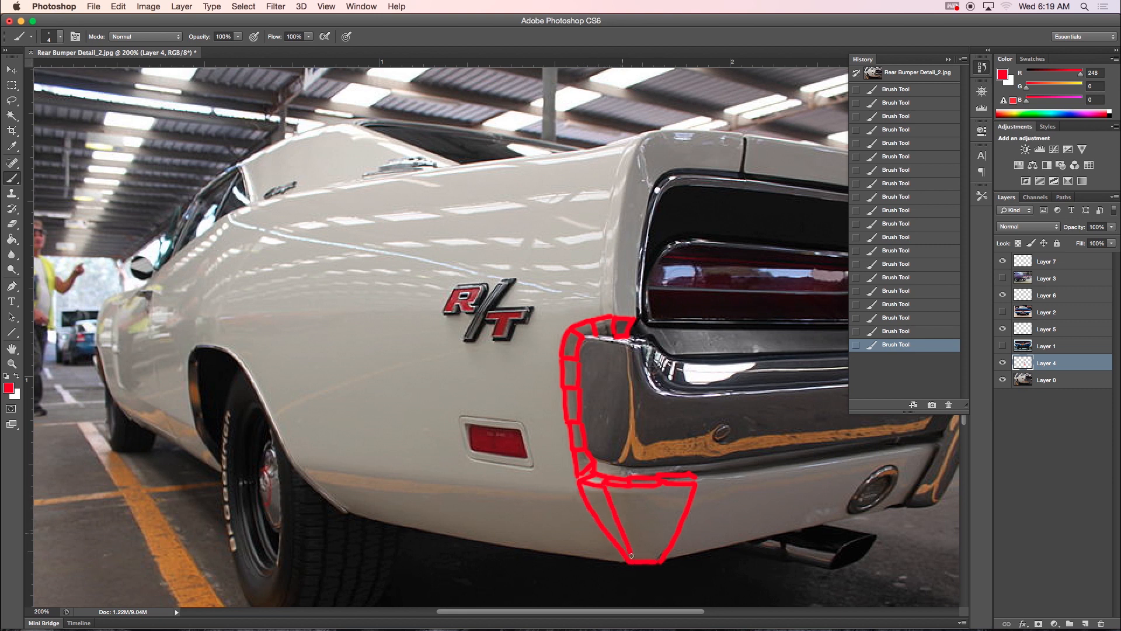
left_click_drag(631, 485, 643, 559)
left_click_drag(662, 487, 655, 556)
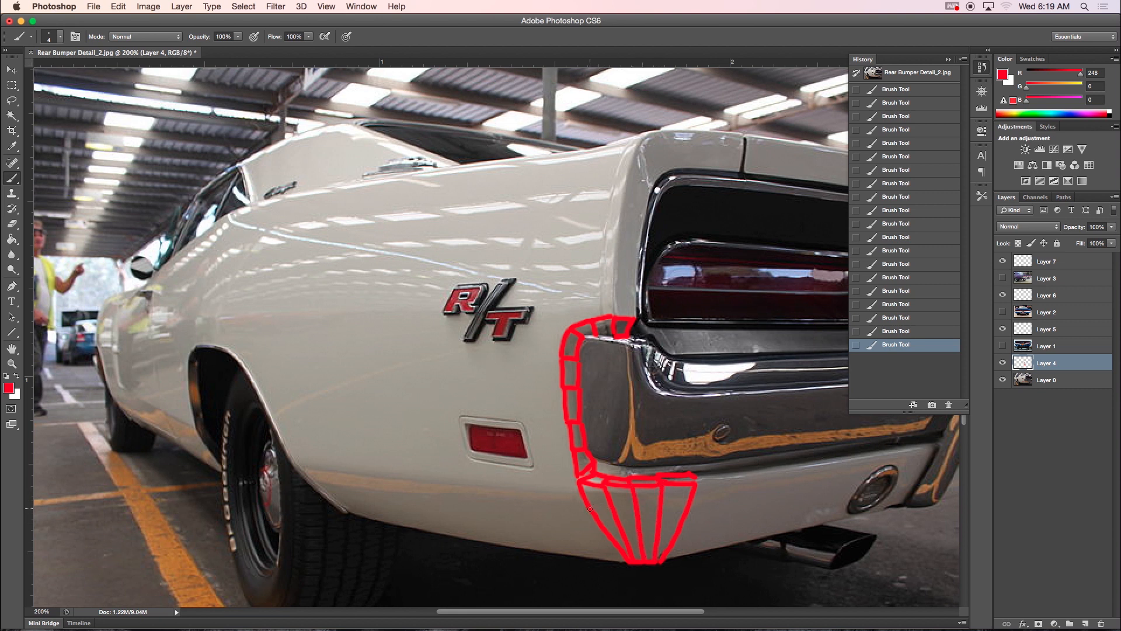
left_click_drag(604, 511, 680, 515)
left_click_drag(614, 539, 663, 541)
- Draw red guide lines from the bumper recess to the R/T emblem, down the full quarter panel, and along the rear wheel arch
left_click_drag(567, 328, 511, 326)
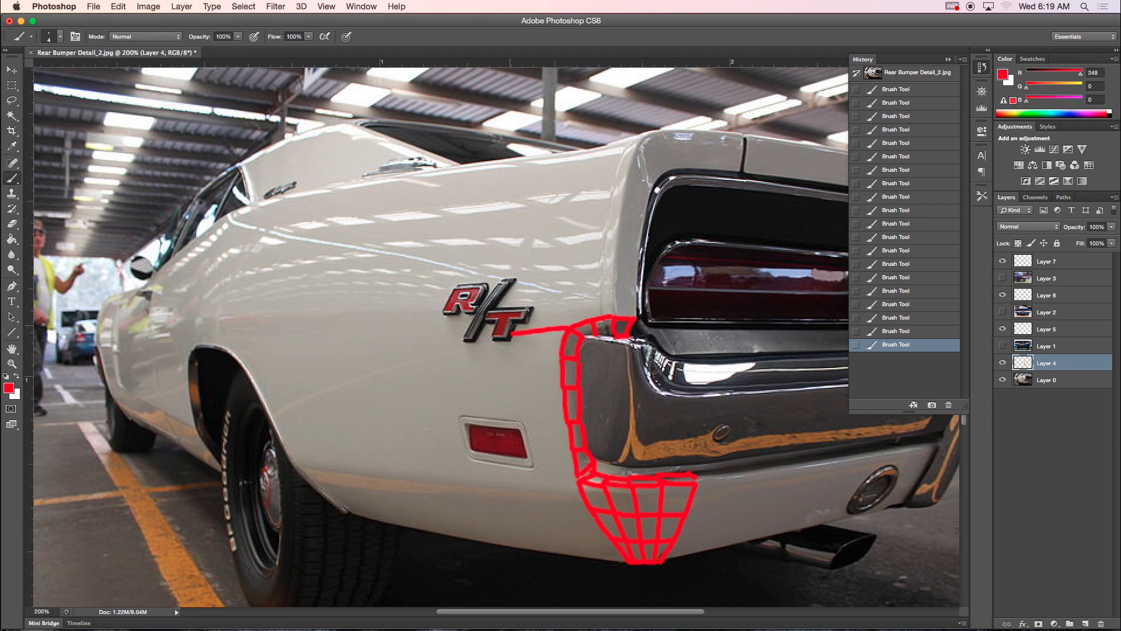
mouse_move(549, 158)
left_mouse_down()
mouse_move(520, 289)
mouse_move(536, 481)
mouse_move(560, 553)
left_mouse_up()
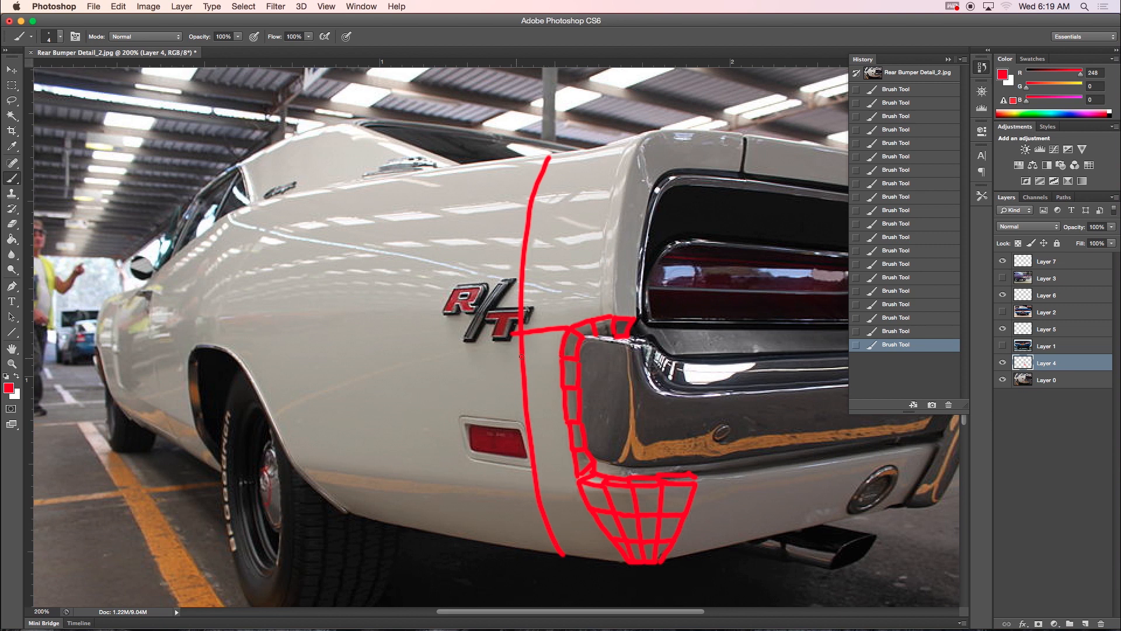
mouse_move(202, 334)
left_mouse_down()
mouse_move(259, 362)
mouse_move(354, 504)
left_mouse_up()
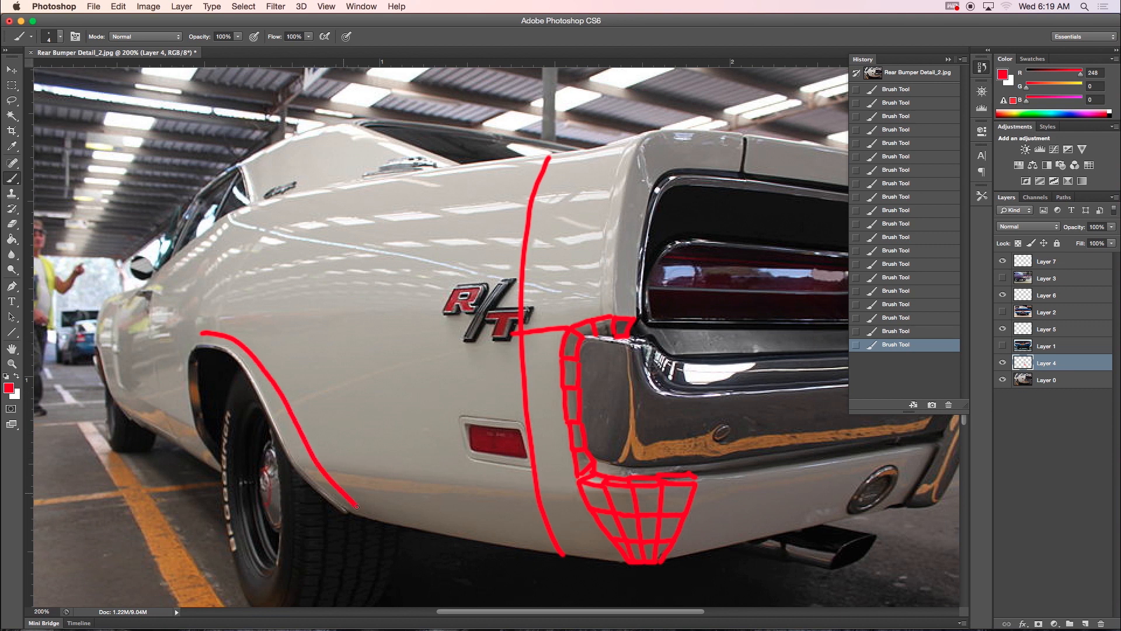
left_click_drag(301, 470, 321, 467)
- Switch back to Maya, select the purple rear fender mesh, and inspect its rear edge against the side blueprint
left_click(488, 619)
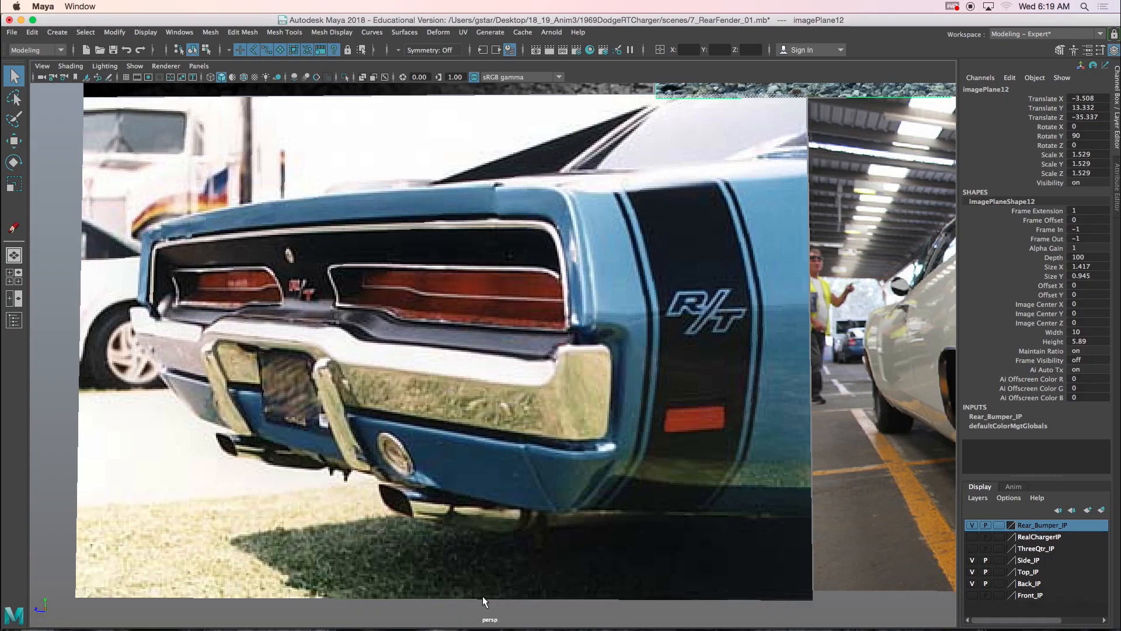
scroll(334, 445, "down", 8)
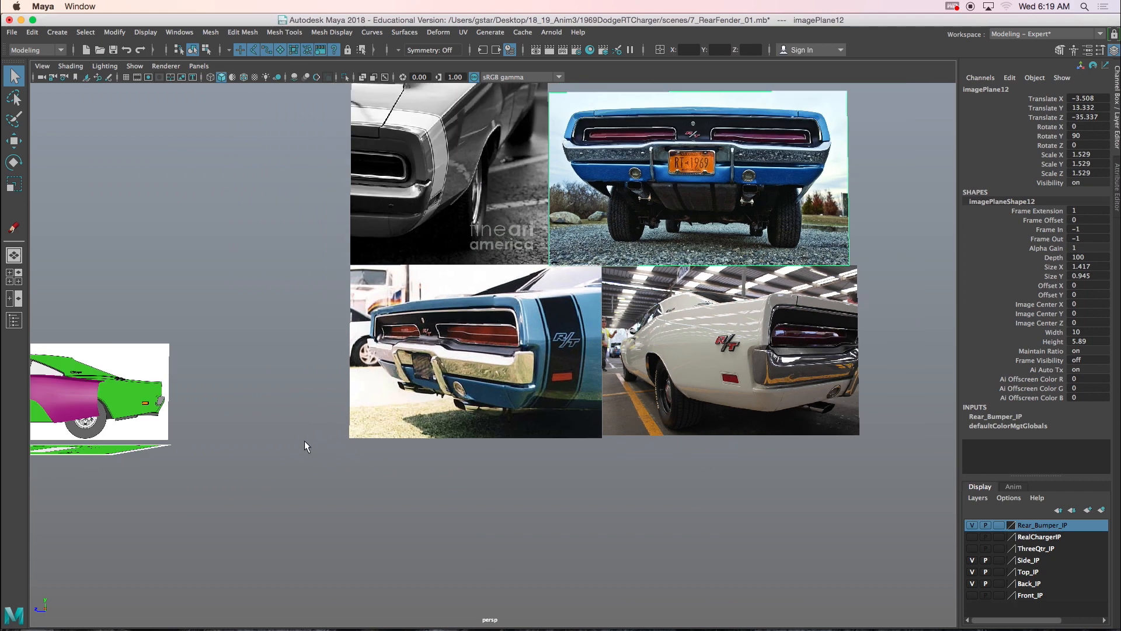
left_click(151, 408)
key("f")
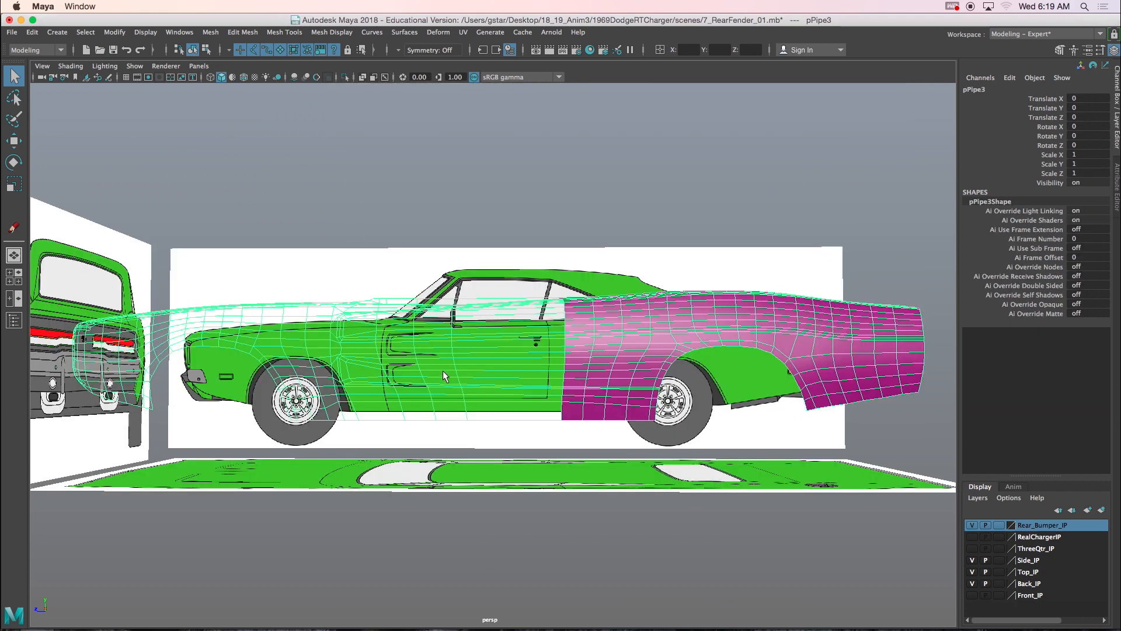
scroll(511, 345, "up", 5)
scroll(512, 346, "up", 6)
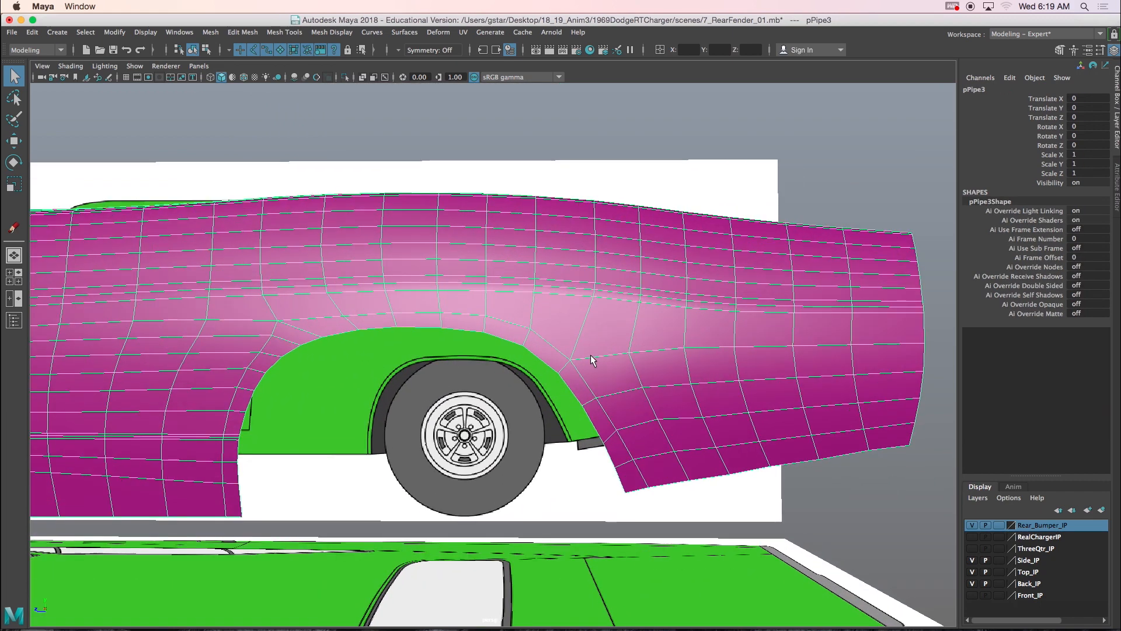
left_click_drag(556, 435, 452, 424, "alt")
left_click_drag(446, 429, 555, 416, "alt")
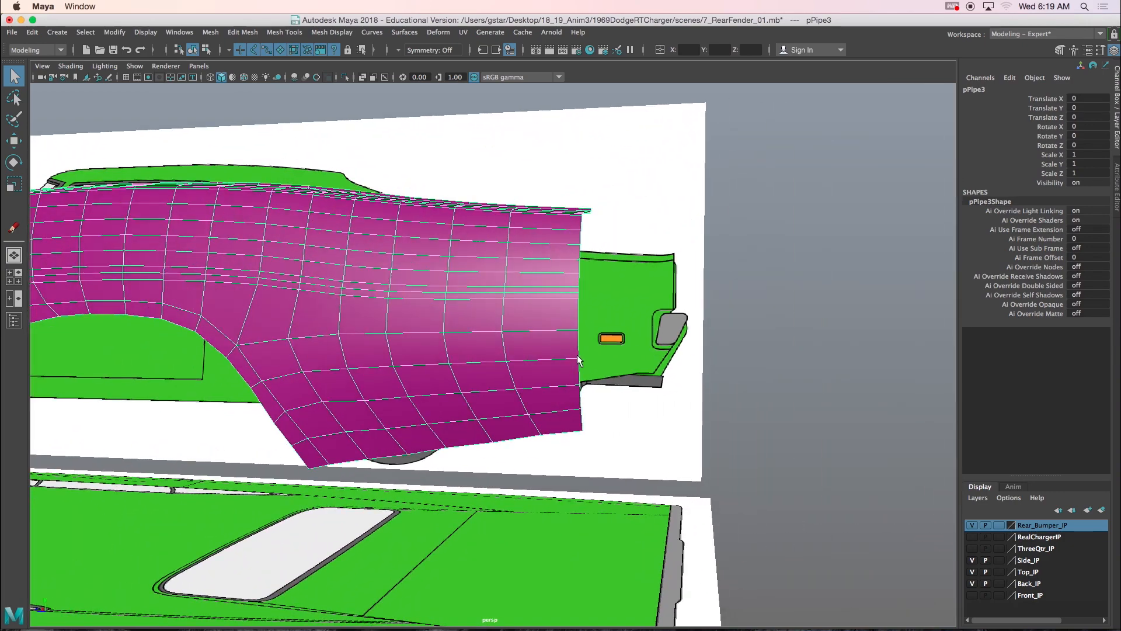
- Compare the polygon rows of the purple rear fender mesh in Maya with the red guide lines on the Photoshop reference photo
left_click_drag(577, 334, 572, 343, "alt")
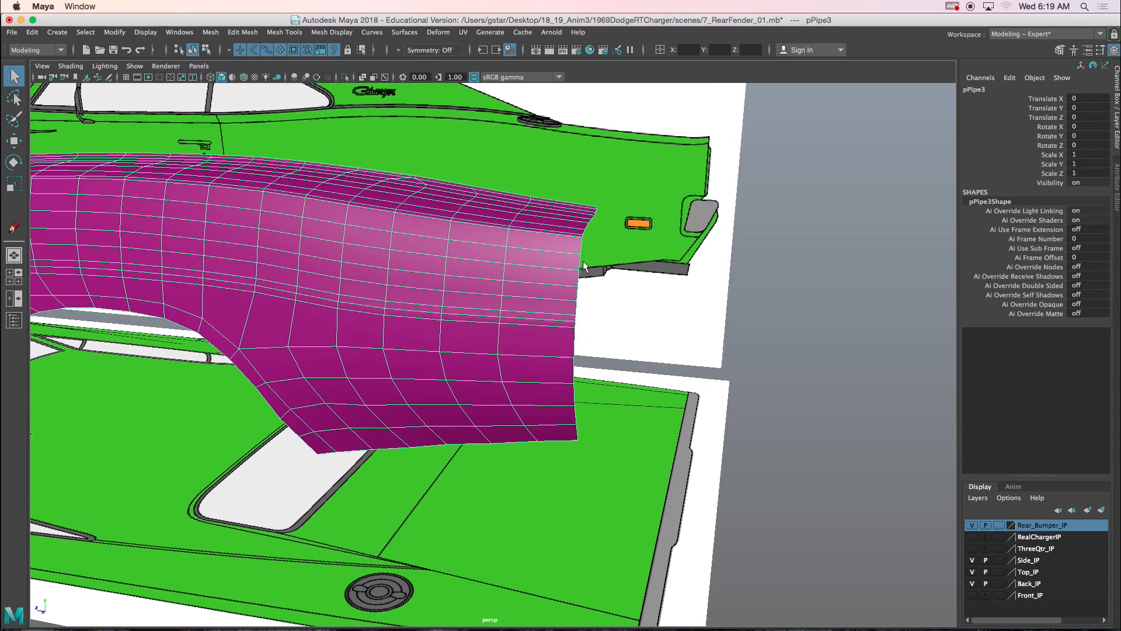
mouse_move(581, 255)
left_mouse_down("alt")
mouse_move(537, 246)
mouse_move(598, 247)
left_mouse_up("alt")
key("space")
key("space")
mouse_move(367, 628)
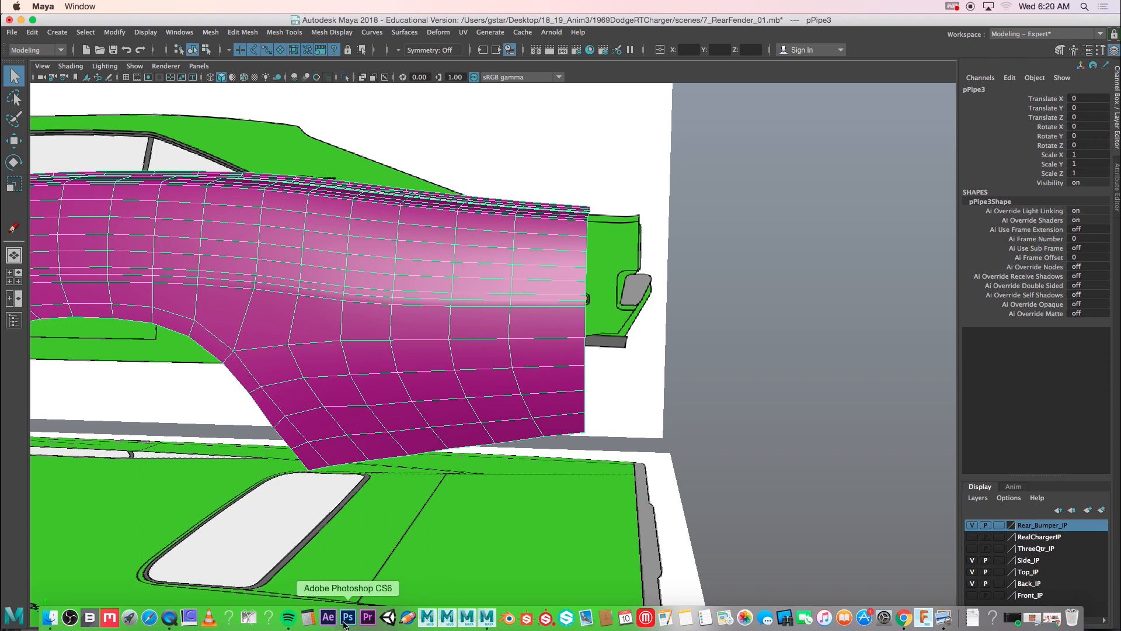
left_click(348, 617)
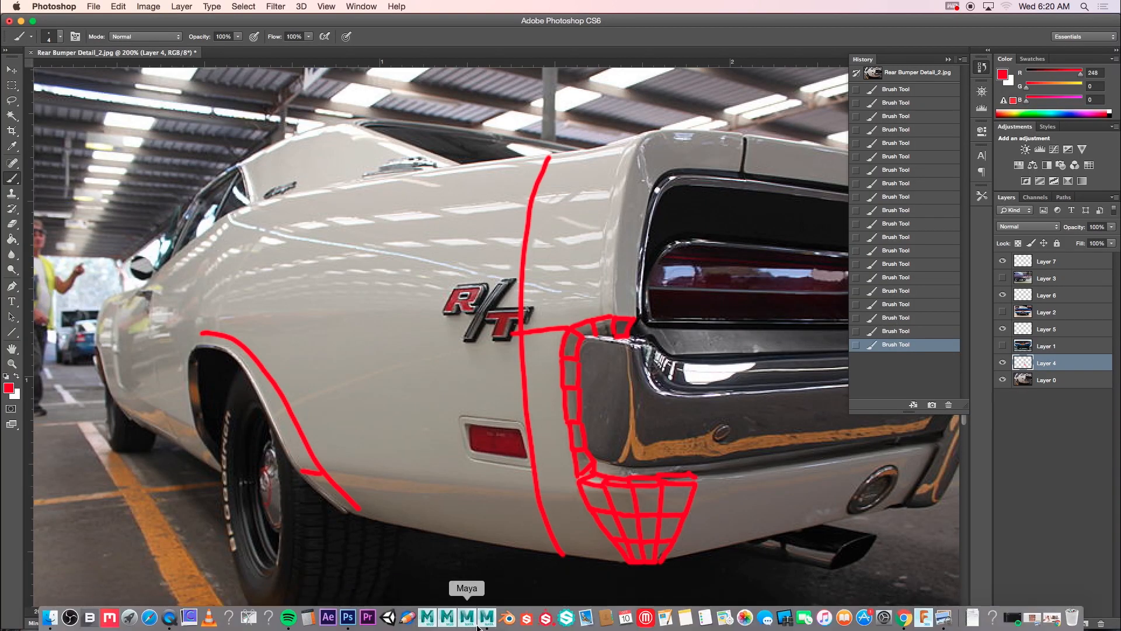
left_click(486, 625)
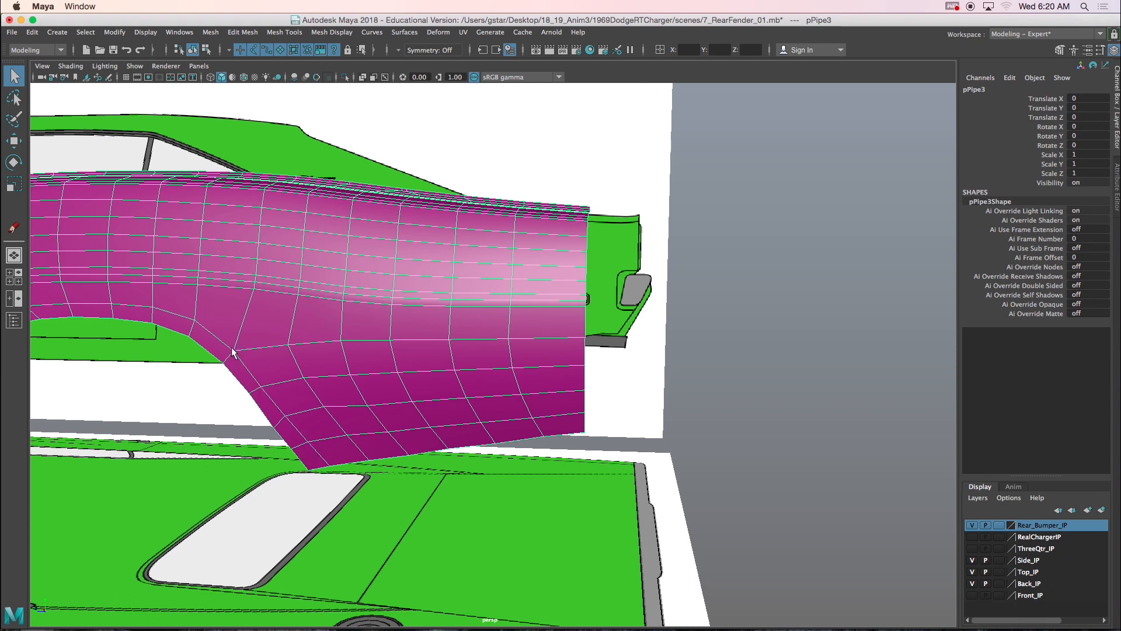
left_click(345, 620)
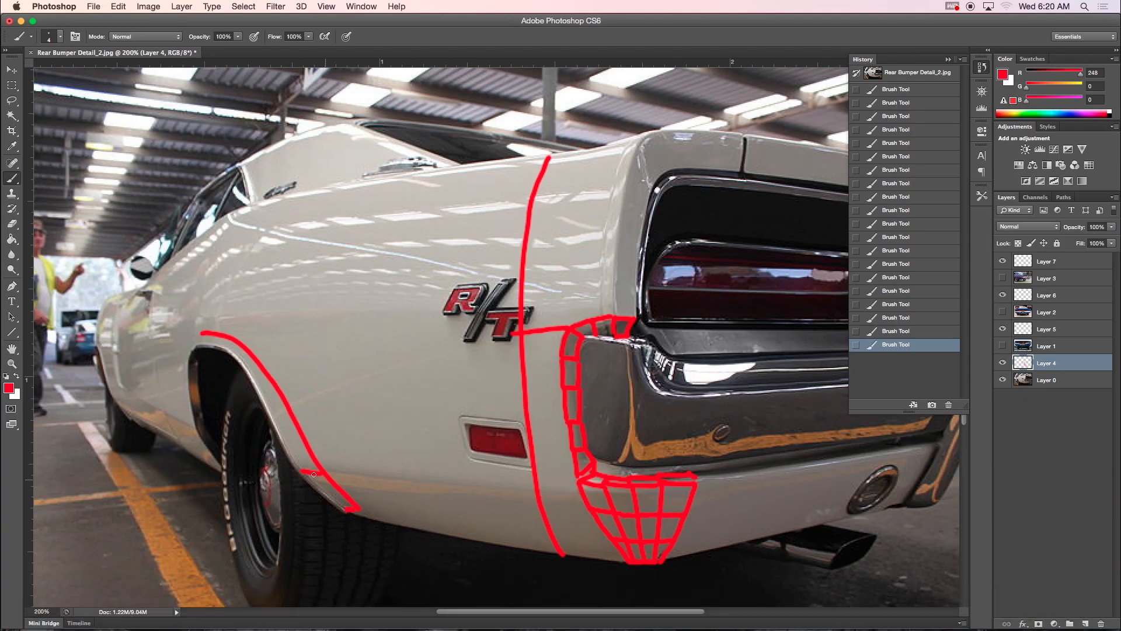
- Mark divisions along the rear wheel arch and draw three red lines from it across the fender to the bumper recess
left_click_drag(283, 436, 302, 438)
left_click_drag(268, 405, 282, 405)
left_click_drag(248, 369, 539, 332)
left_click_drag(285, 404, 560, 363)
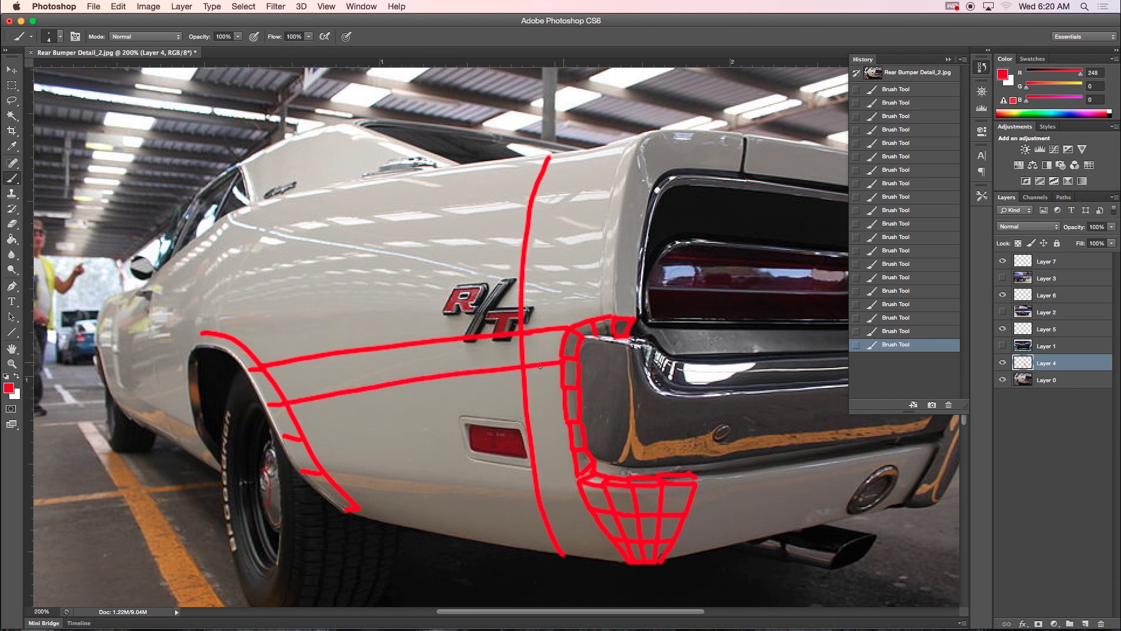
left_click_drag(303, 434, 562, 396)
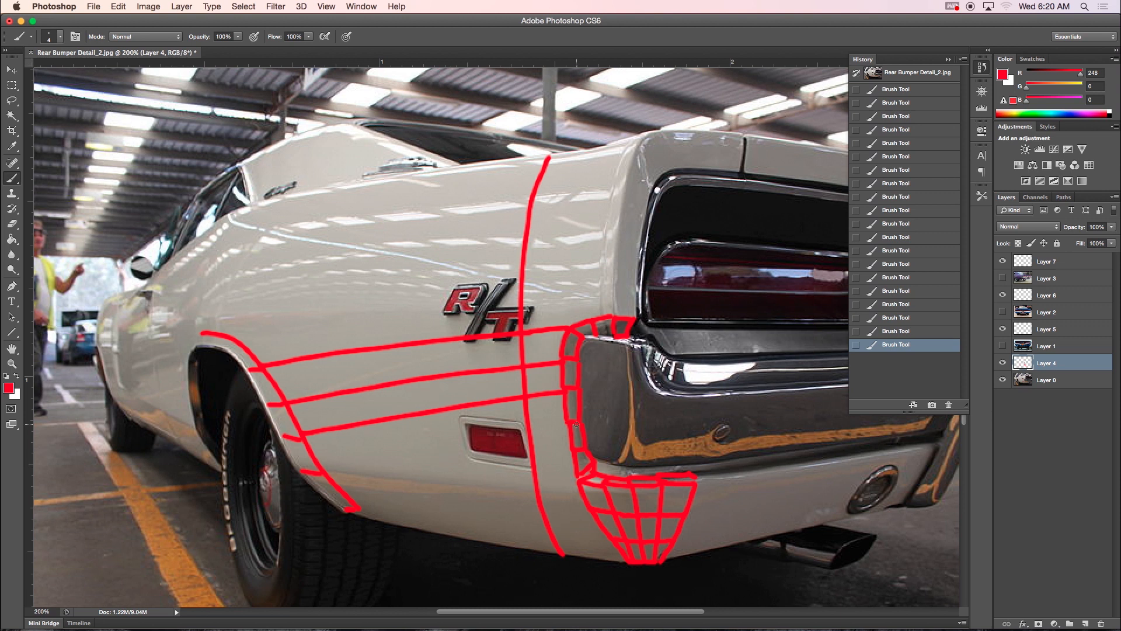
- Erase the recess strip's old cross divisions and draw two lower lines from the wheel arch, through the marker light and to the bumper's lower corner
left_click_drag(569, 356, 580, 453)
mouse_move(580, 391)
left_mouse_down()
mouse_move(561, 392)
mouse_move(562, 364)
left_mouse_up()
left_click_drag(323, 468, 578, 459)
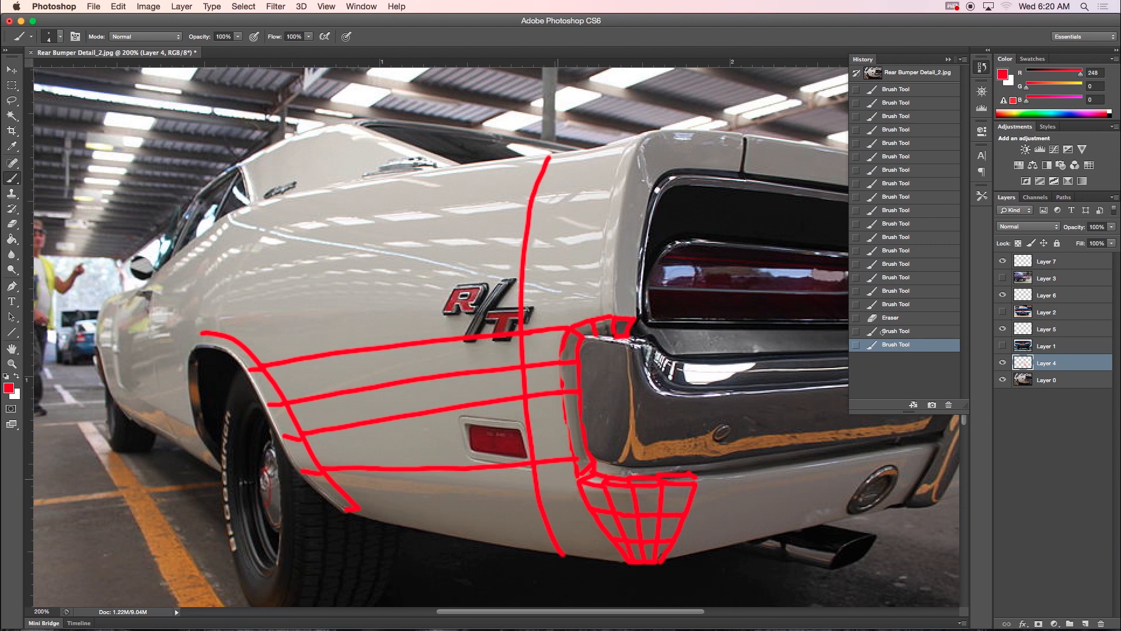
key("super+z")
mouse_move(581, 480)
left_mouse_down()
mouse_move(326, 470)
mouse_move(343, 437)
mouse_move(580, 435)
left_mouse_up()
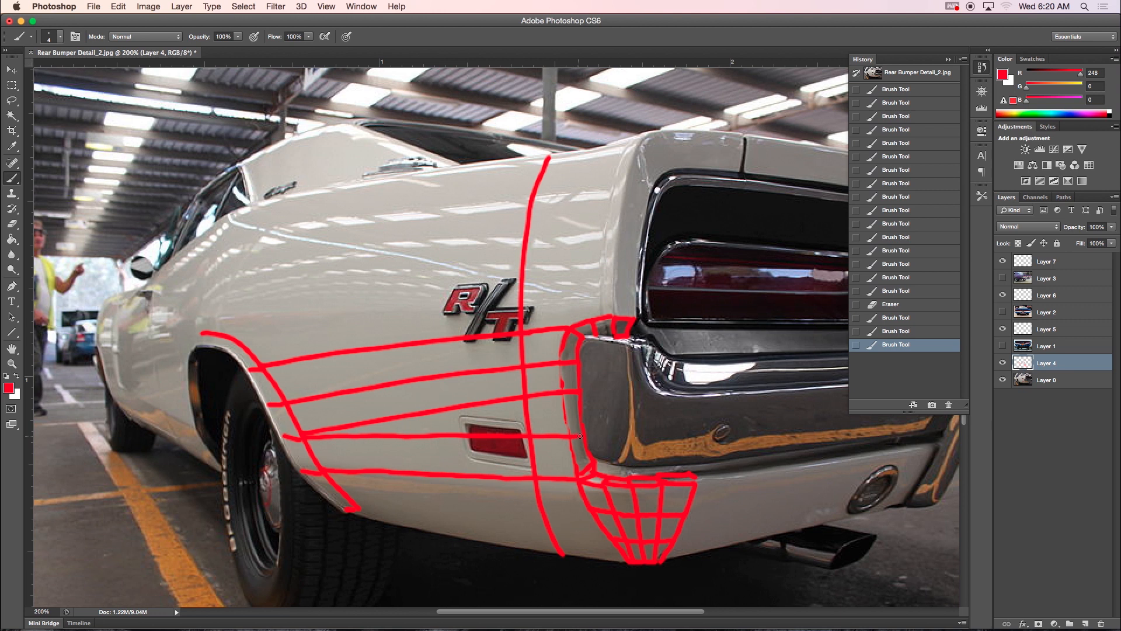
- Replace the two slanted middle guide lines with one flatter line to the recess, and repair the vertical guide and the strip's outer edge
left_click_drag(335, 421, 310, 428)
mouse_move(405, 410)
left_mouse_down()
mouse_move(355, 422)
mouse_move(409, 416)
left_mouse_up()
mouse_move(514, 398)
left_mouse_down()
mouse_move(572, 395)
mouse_move(546, 363)
mouse_move(292, 403)
mouse_move(307, 401)
left_mouse_up()
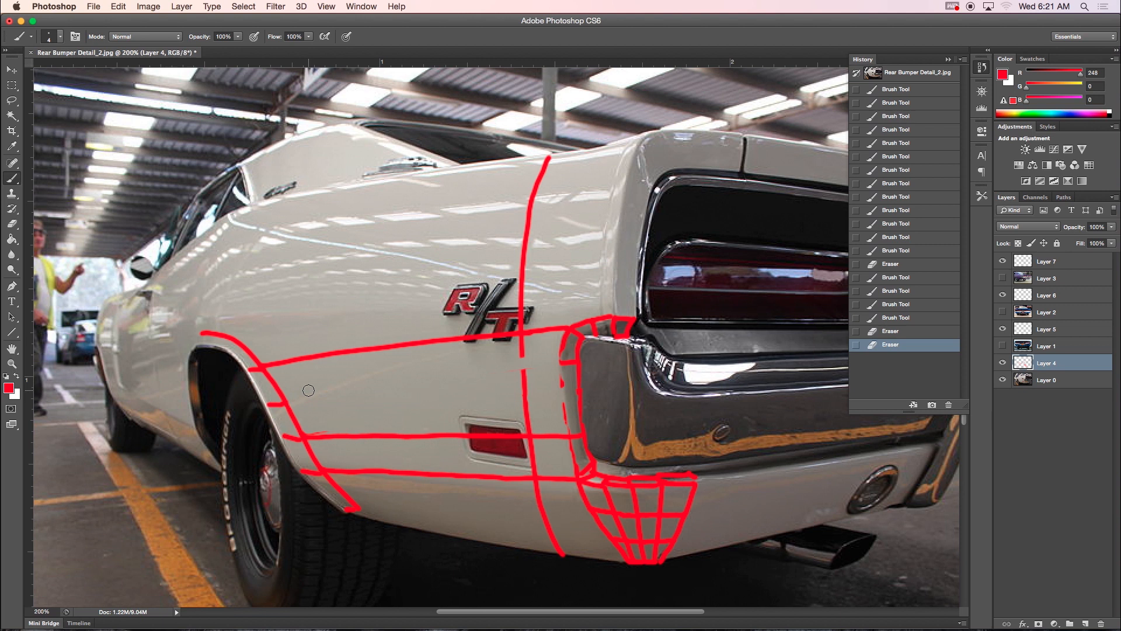
left_click(523, 357)
left_click_drag(284, 402, 578, 385)
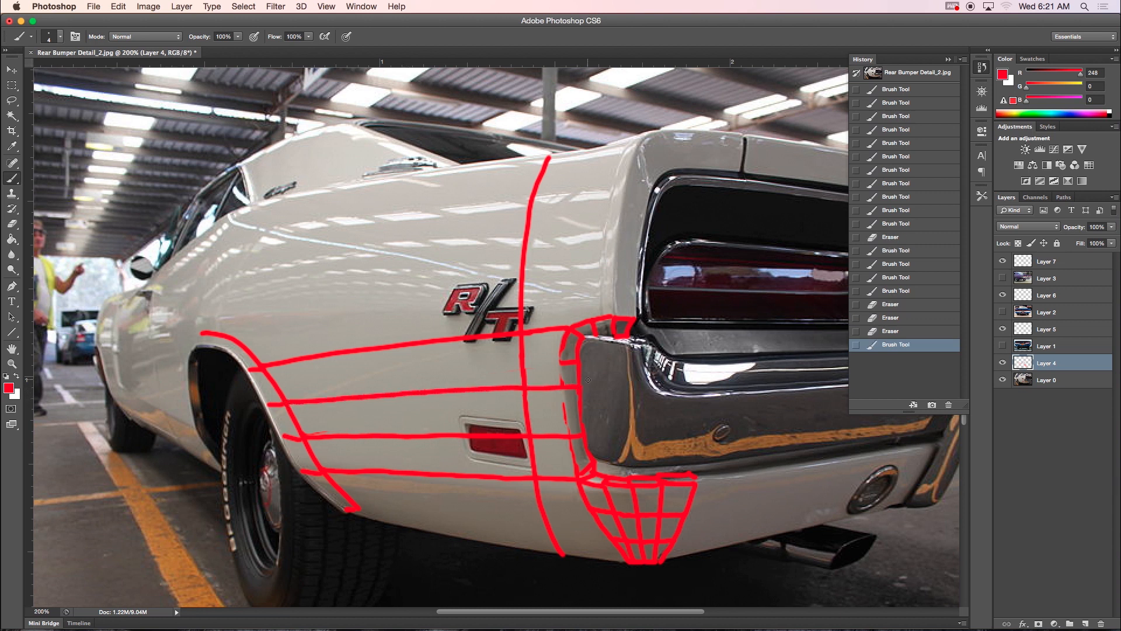
left_click(568, 361)
left_click_drag(559, 339, 573, 427)
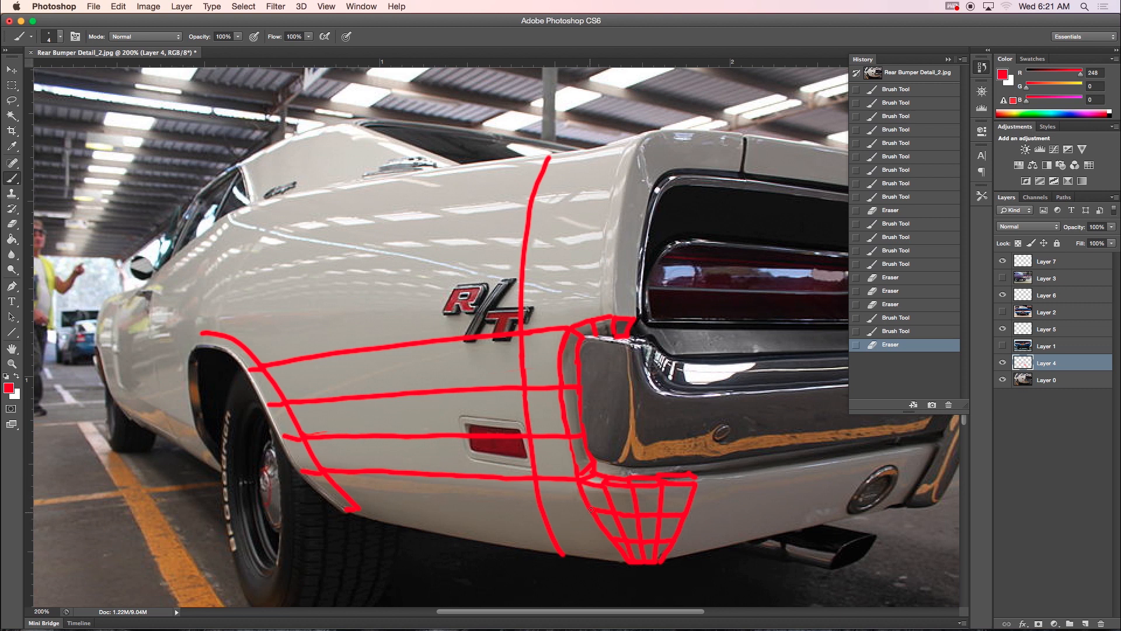
- Connect the tapered corner's rows to the wheel arch with red lines, and draw a vertical guide from the fender's upper edge to the recess
left_click(594, 511)
mouse_move(578, 509)
left_mouse_down()
mouse_move(330, 492)
mouse_move(455, 524)
mouse_move(610, 542)
left_mouse_up()
left_click_drag(347, 509, 626, 552)
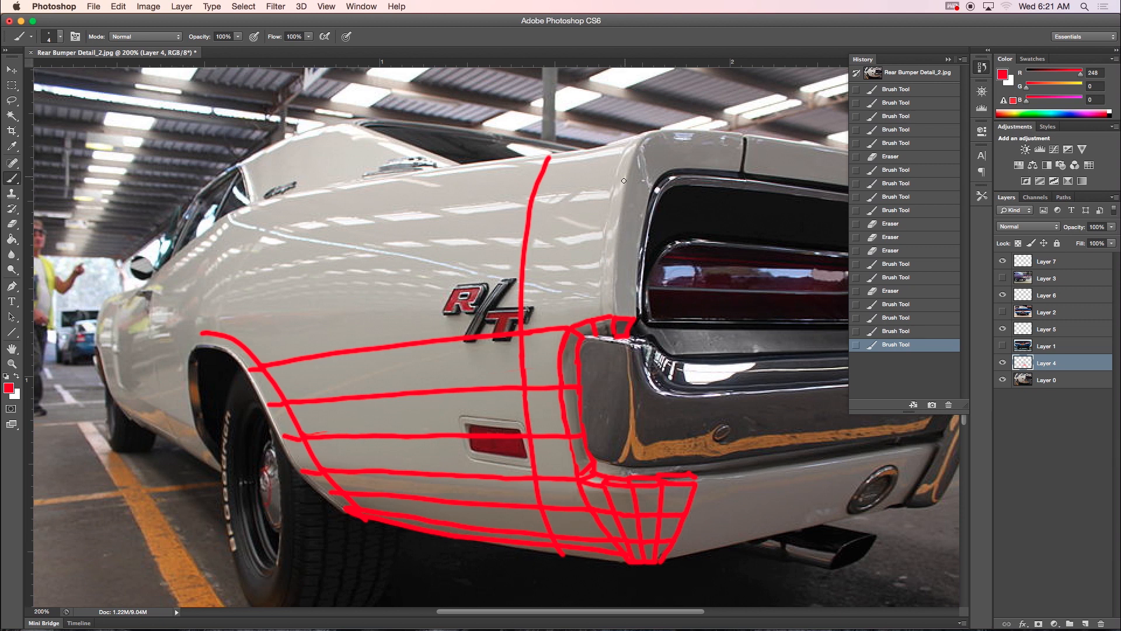
mouse_move(629, 145)
left_mouse_down()
mouse_move(603, 237)
mouse_move(601, 318)
left_mouse_up()
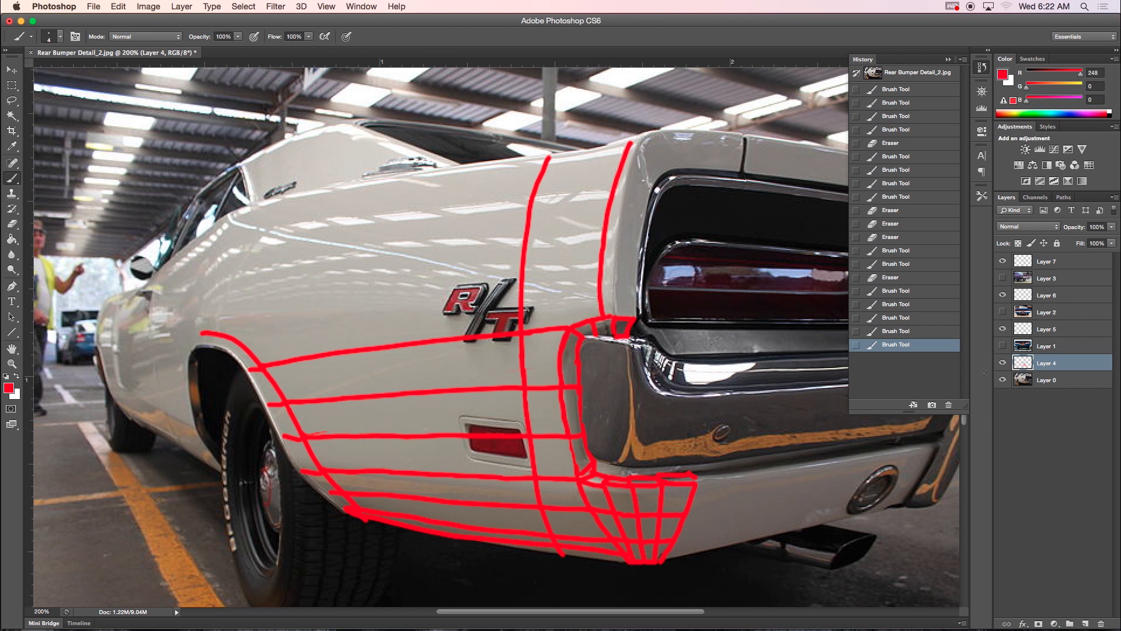
- Show only Layer 1's light-blue rear photo and outline the fender end cap beside the taillight panel in red with a few divisions
left_click(1002, 363)
left_click(1003, 379)
left_click(1003, 346)
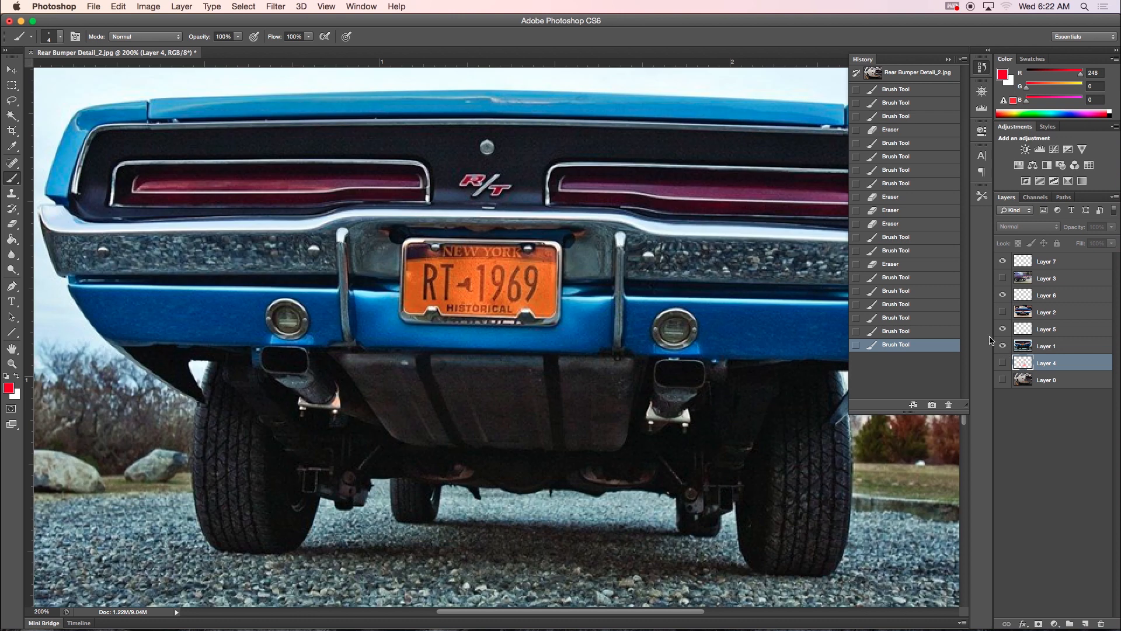
left_click(1055, 345)
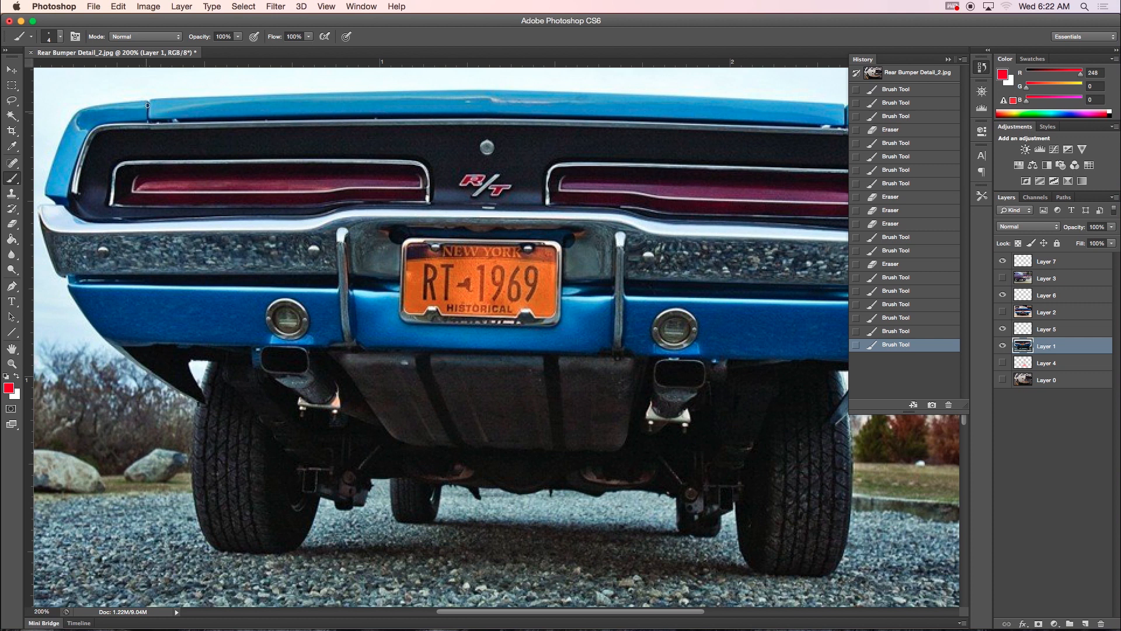
left_click_drag(146, 104, 144, 122)
mouse_move(56, 206)
left_mouse_down()
mouse_move(47, 199)
mouse_move(66, 200)
mouse_move(48, 203)
left_mouse_up()
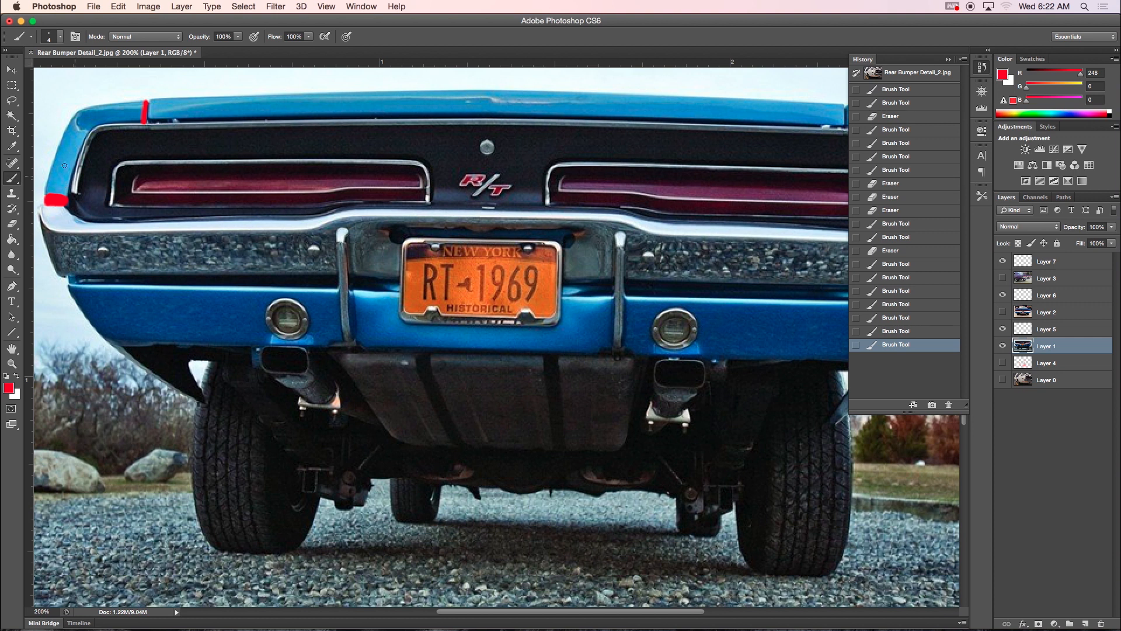
mouse_move(145, 102)
left_mouse_down()
mouse_move(93, 104)
mouse_move(66, 124)
mouse_move(48, 200)
mouse_move(80, 142)
mouse_move(143, 124)
mouse_move(90, 124)
mouse_move(83, 139)
left_mouse_up()
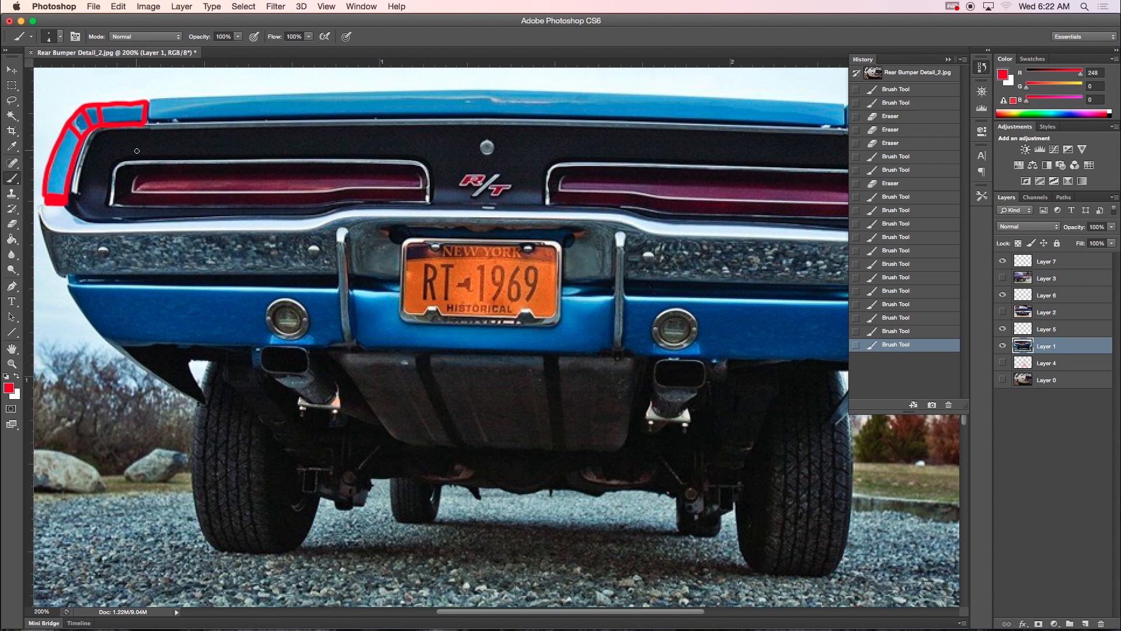
- Remove the end cap's first corner divisions and subdivide it with closer red cross lines around the curve, side and upper edge
left_click(903, 330)
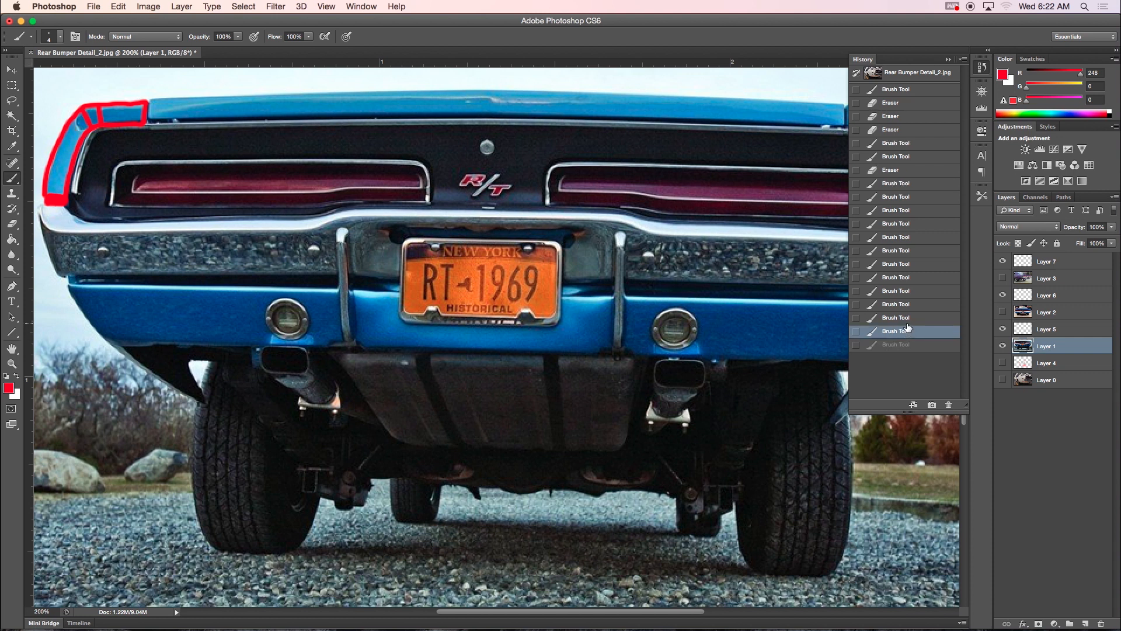
left_click(910, 317)
left_click(908, 305)
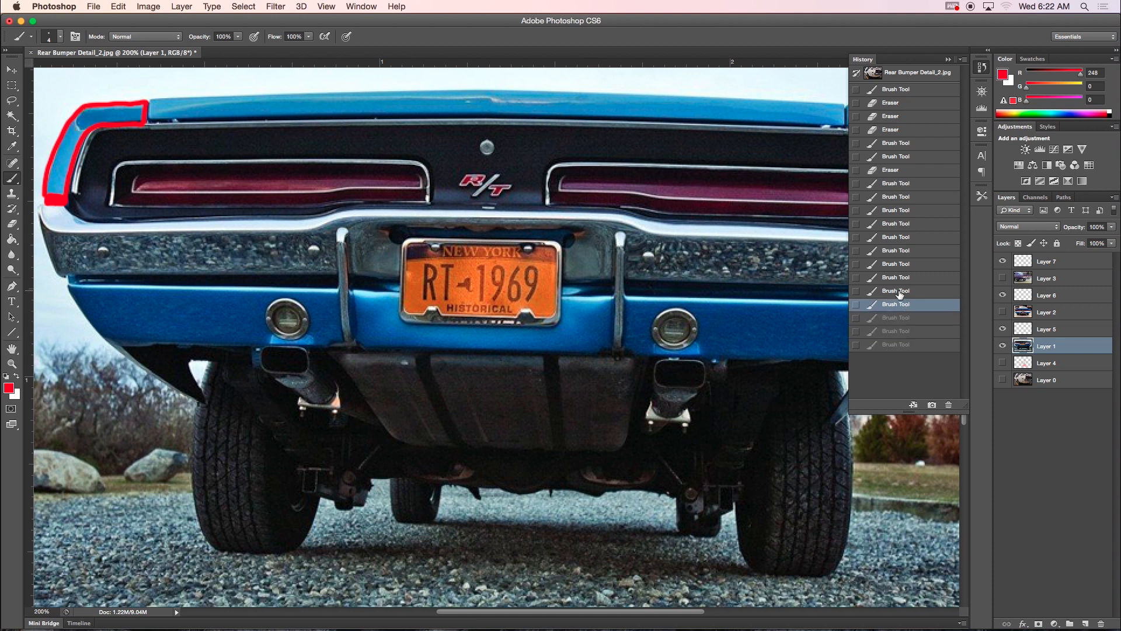
mouse_move(74, 115)
left_mouse_down()
mouse_move(94, 125)
mouse_move(79, 140)
mouse_move(105, 124)
left_mouse_up()
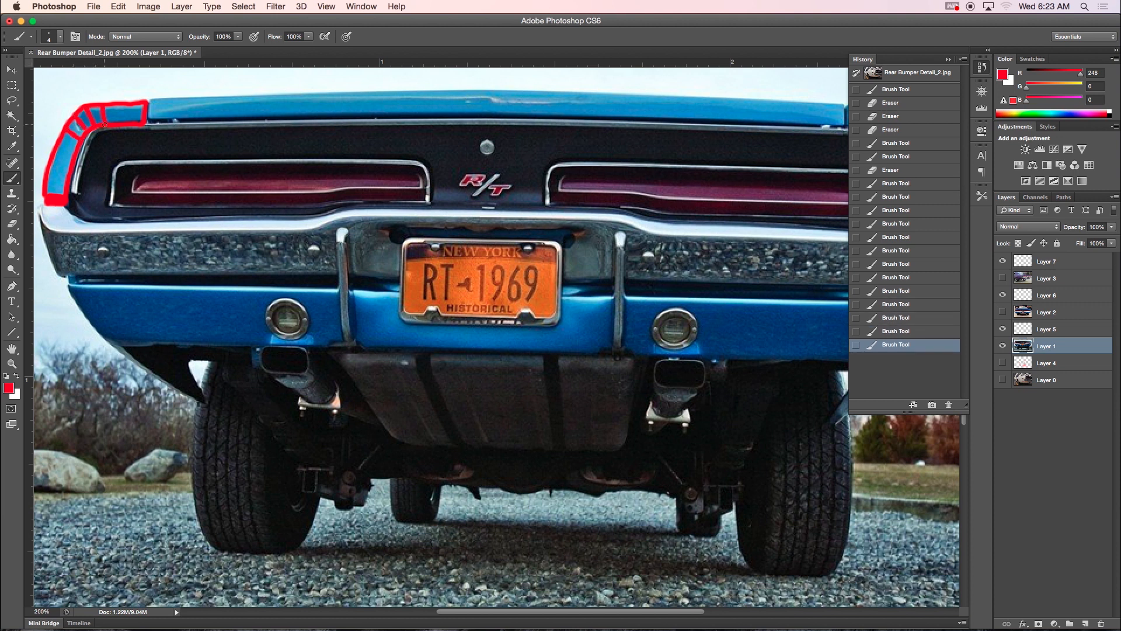
left_click_drag(56, 154, 69, 159)
left_click_drag(125, 104, 126, 124)
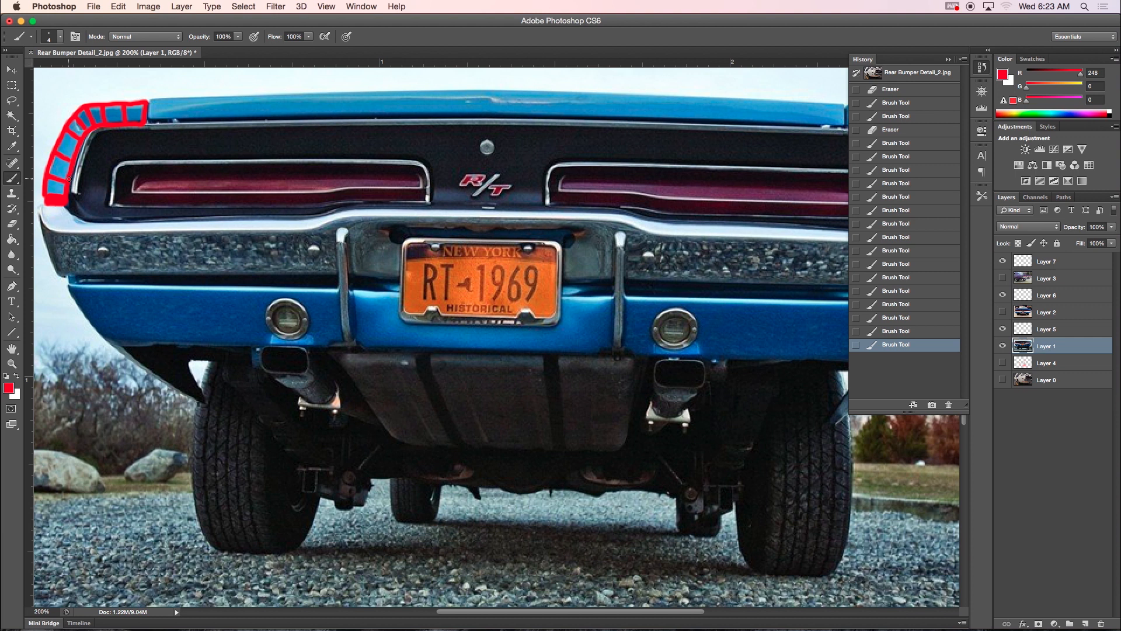
- Hide Layers 1 and 5, show and select Layer 2, and outline the tapered body corner below its bumper in red
left_click(1003, 345)
left_click(1003, 329)
left_click(1003, 312)
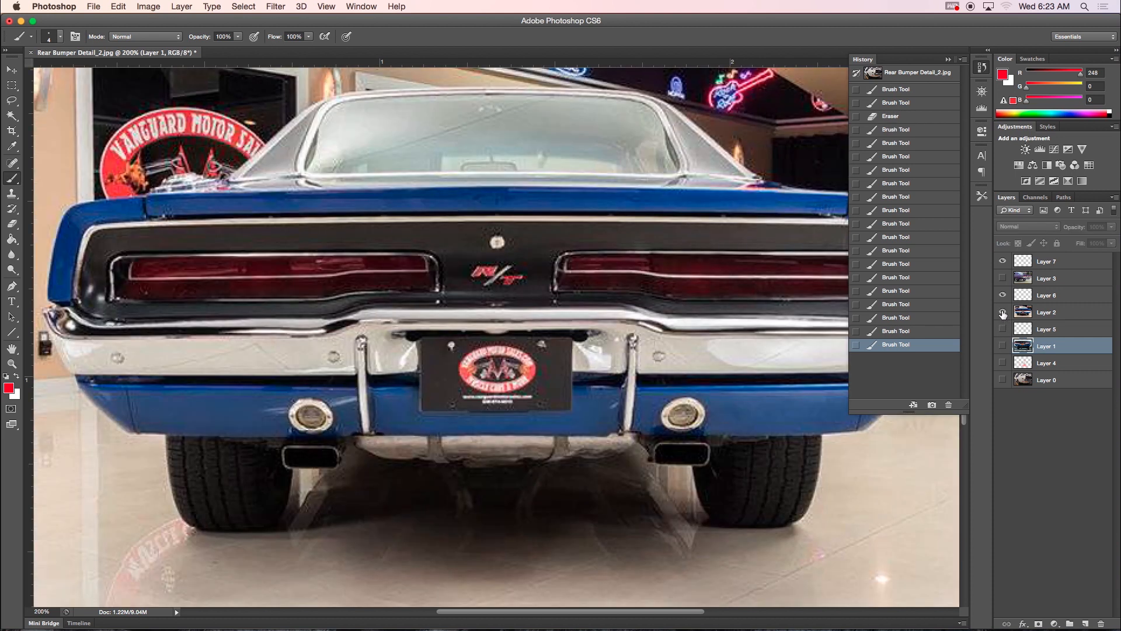
left_click(1003, 313)
left_click(1002, 345)
left_click(1002, 312)
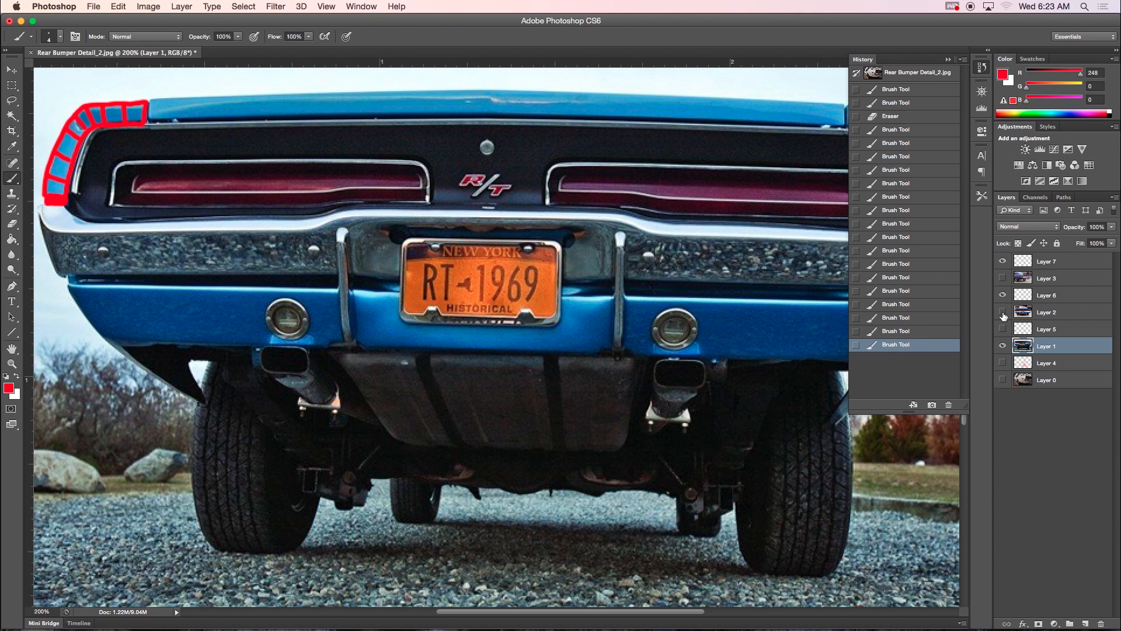
left_click(1002, 313)
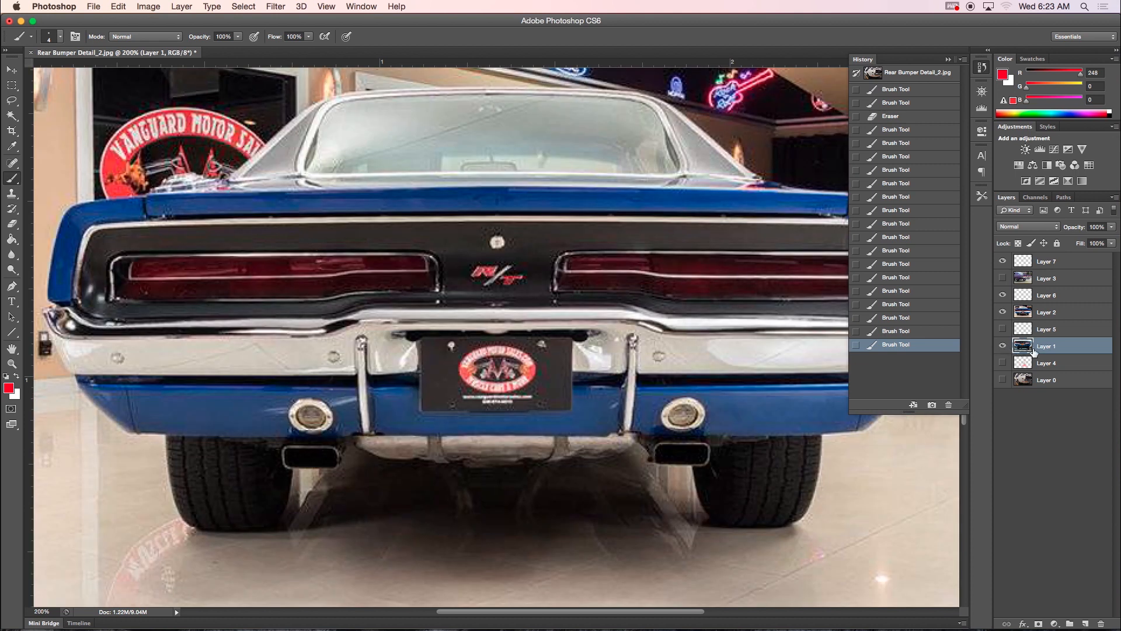
left_click(1003, 346)
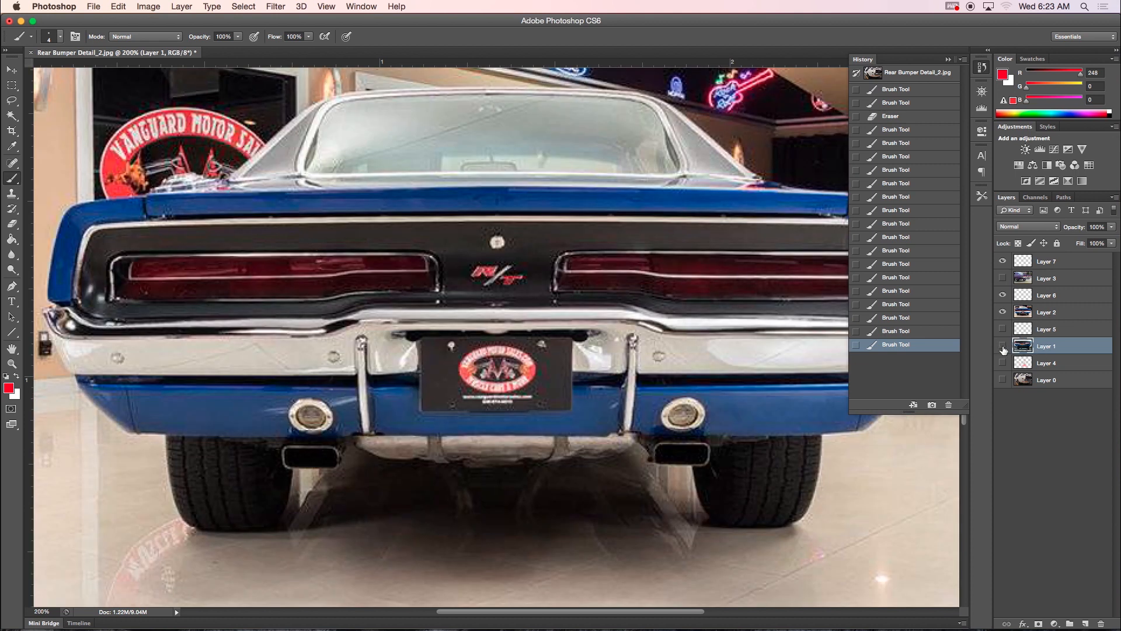
left_click(1052, 314)
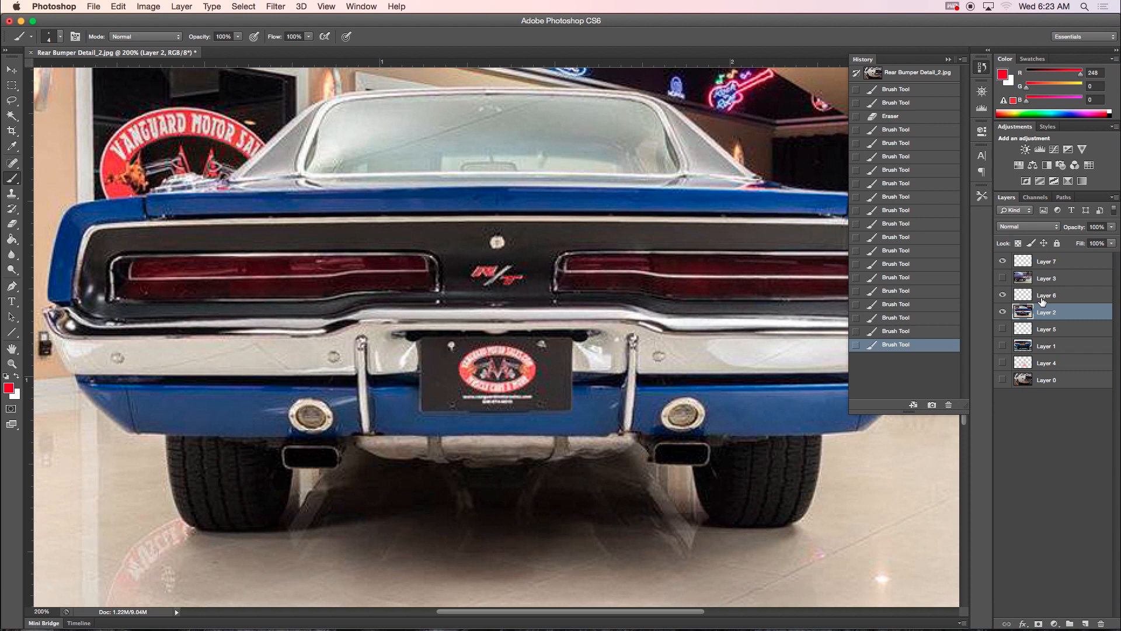
left_click_drag(124, 386, 135, 431)
mouse_move(124, 386)
left_mouse_down()
mouse_move(82, 385)
mouse_move(132, 428)
left_mouse_up()
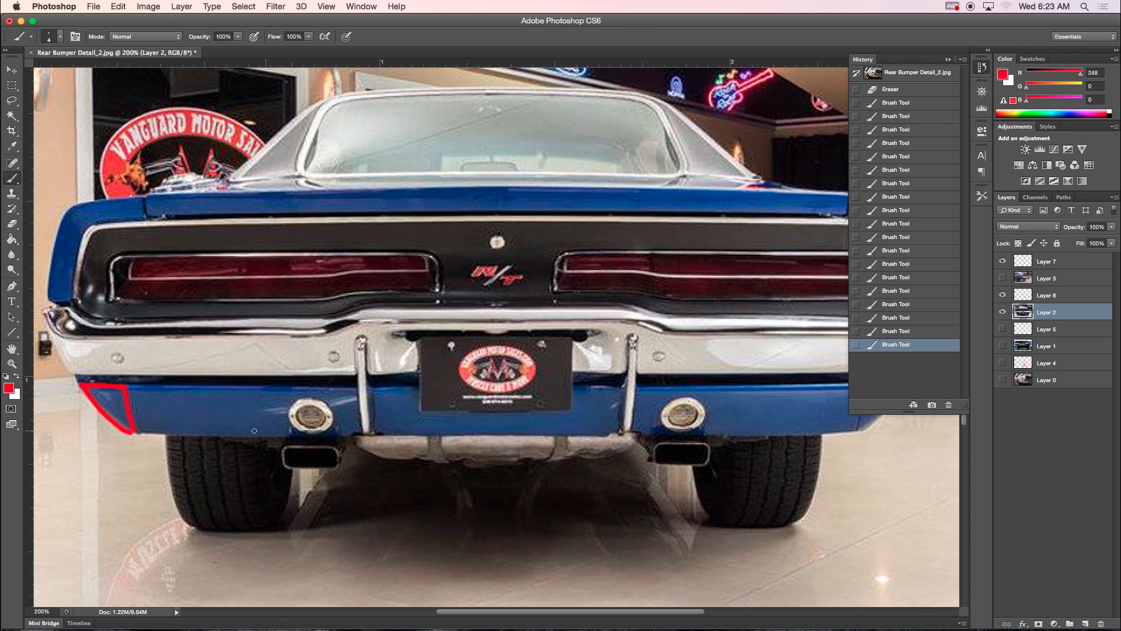
- Outline the panel below the bumper up to the licence plate and divide it with horizontal rows and vertical lines near the bumper guard
mouse_move(135, 388)
left_mouse_down()
mouse_move(124, 385)
mouse_move(355, 389)
left_mouse_up()
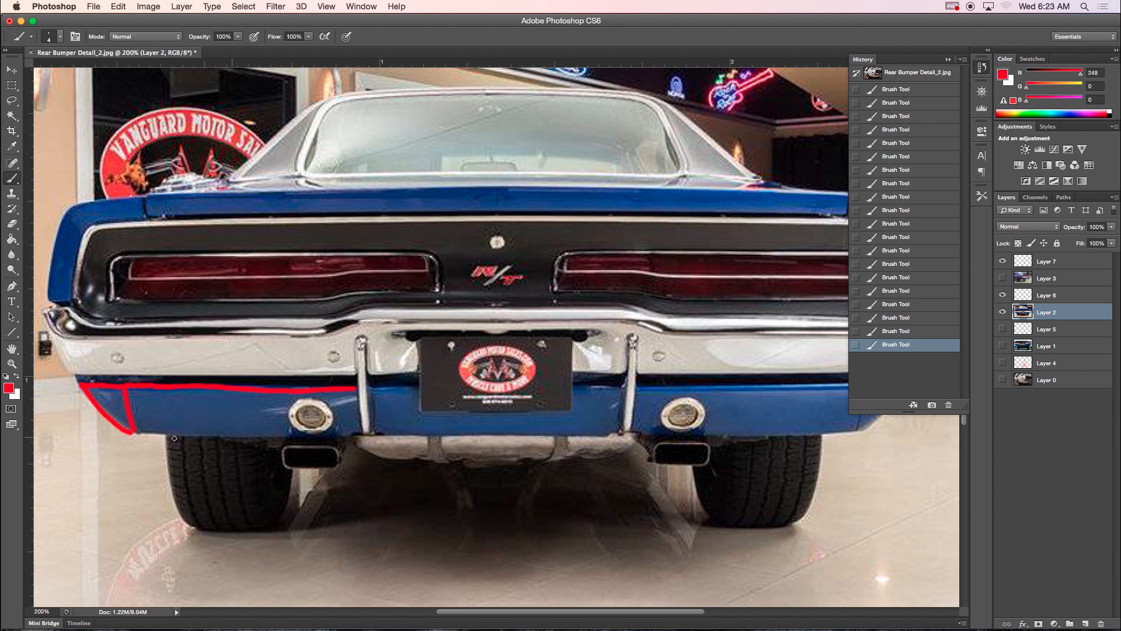
mouse_move(133, 431)
left_mouse_down()
mouse_move(350, 433)
mouse_move(357, 389)
mouse_move(409, 390)
left_mouse_up()
mouse_move(356, 432)
left_mouse_down()
mouse_move(372, 429)
mouse_move(372, 395)
mouse_move(375, 431)
mouse_move(410, 418)
left_mouse_up()
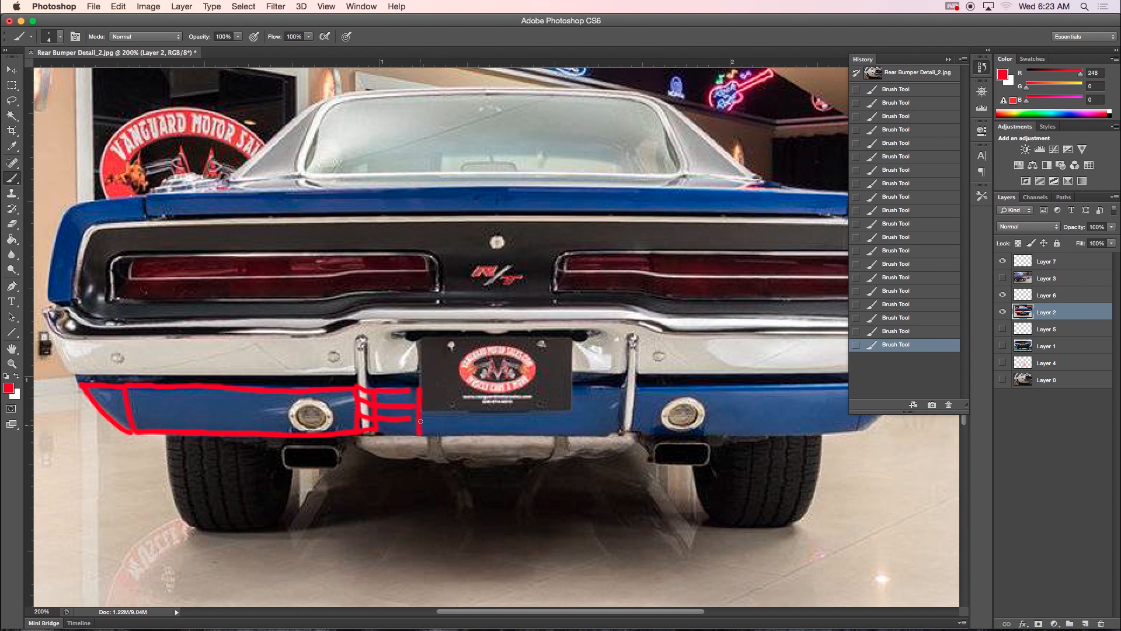
left_click_drag(398, 431, 418, 432)
mouse_move(277, 401)
left_mouse_down()
mouse_move(356, 401)
mouse_move(246, 412)
left_mouse_up()
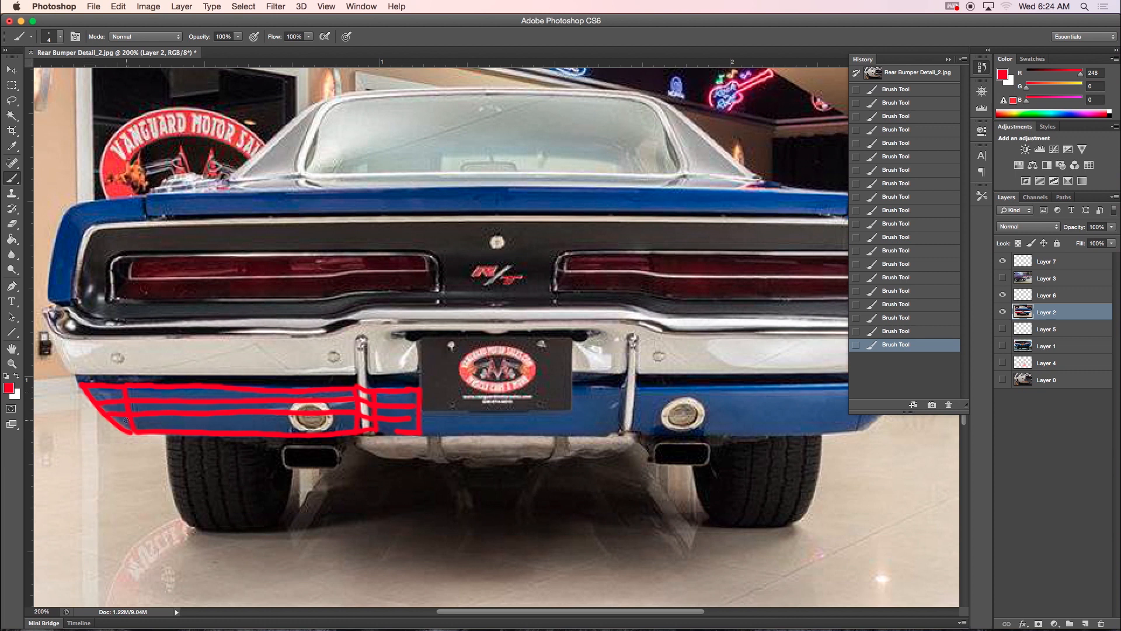
- Paint red cross divisions around the dark-blue fender end cap from the bumper up to the trunk lid seam
mouse_move(67, 207)
left_mouse_down()
mouse_move(78, 236)
mouse_move(95, 227)
left_mouse_up()
mouse_move(54, 255)
left_mouse_down()
mouse_move(75, 264)
mouse_move(61, 298)
mouse_move(72, 299)
left_mouse_up()
mouse_move(116, 200)
left_mouse_down()
mouse_move(114, 220)
mouse_move(141, 223)
left_mouse_up()
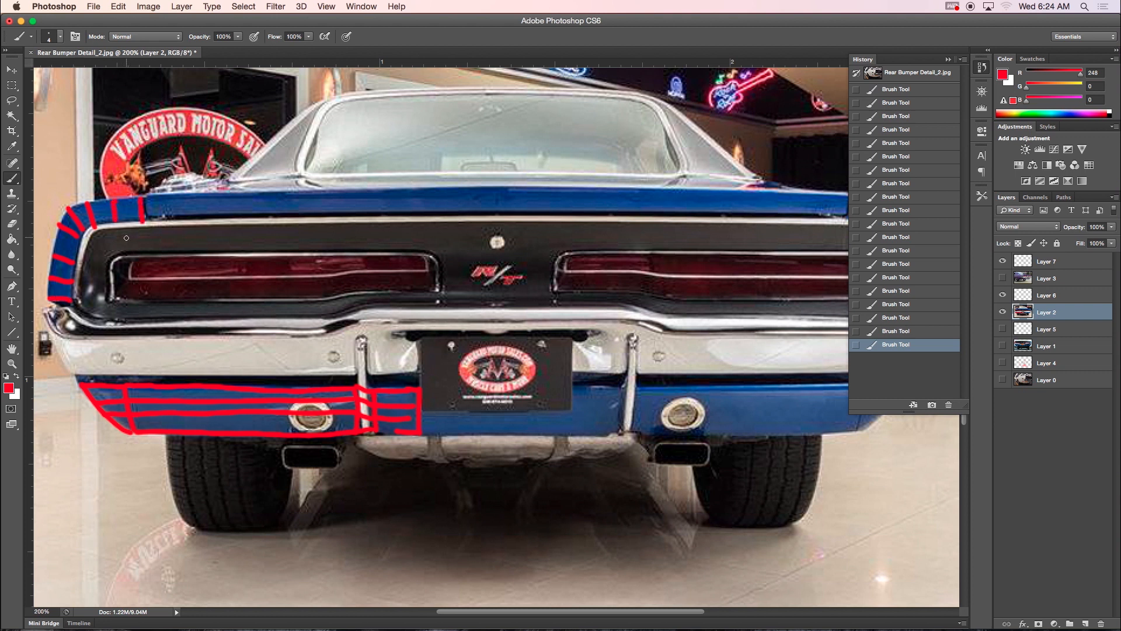
- Paint spaced vertical red division marks along the trunk lid's rear edge from the fender seam to just past its centre
left_click_drag(149, 196, 150, 212)
left_click_drag(502, 186, 504, 213)
left_click_drag(341, 189, 343, 215)
left_click_drag(242, 193, 245, 219)
left_click_drag(426, 187, 429, 216)
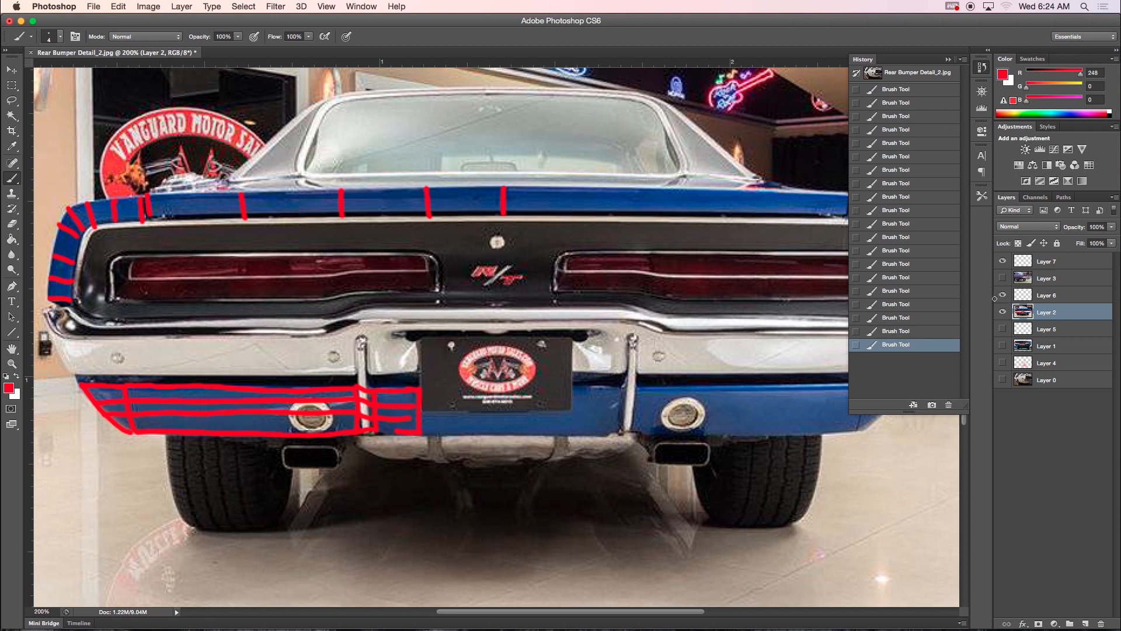
- Hide Layers 6 and 2 and show Layer 3's purple car photo
left_click_drag(1003, 295, 1003, 312)
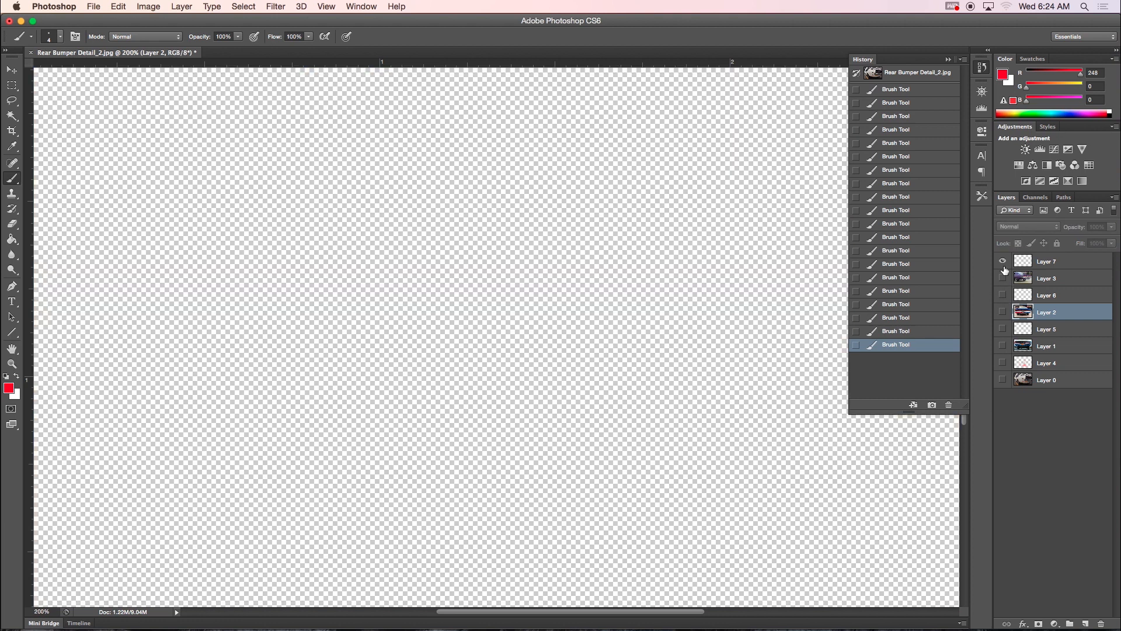
left_click(1003, 279)
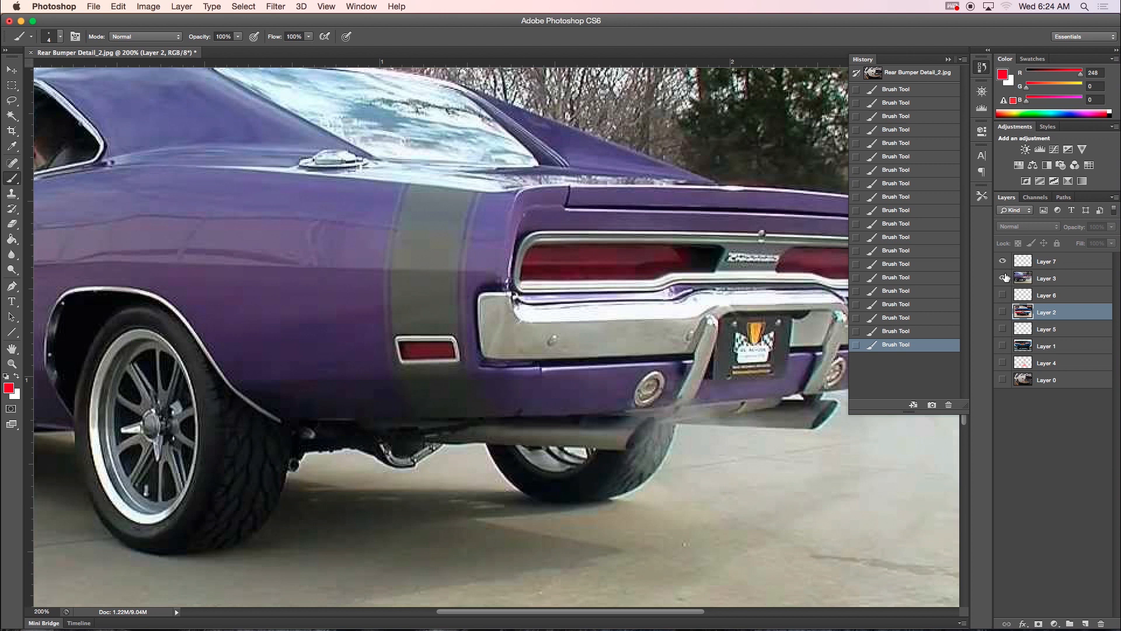
- Select Layer 7 and paint a short red stroke along the fender's upper rear corner on the purple car photo
left_click(1003, 261)
left_click(1050, 262)
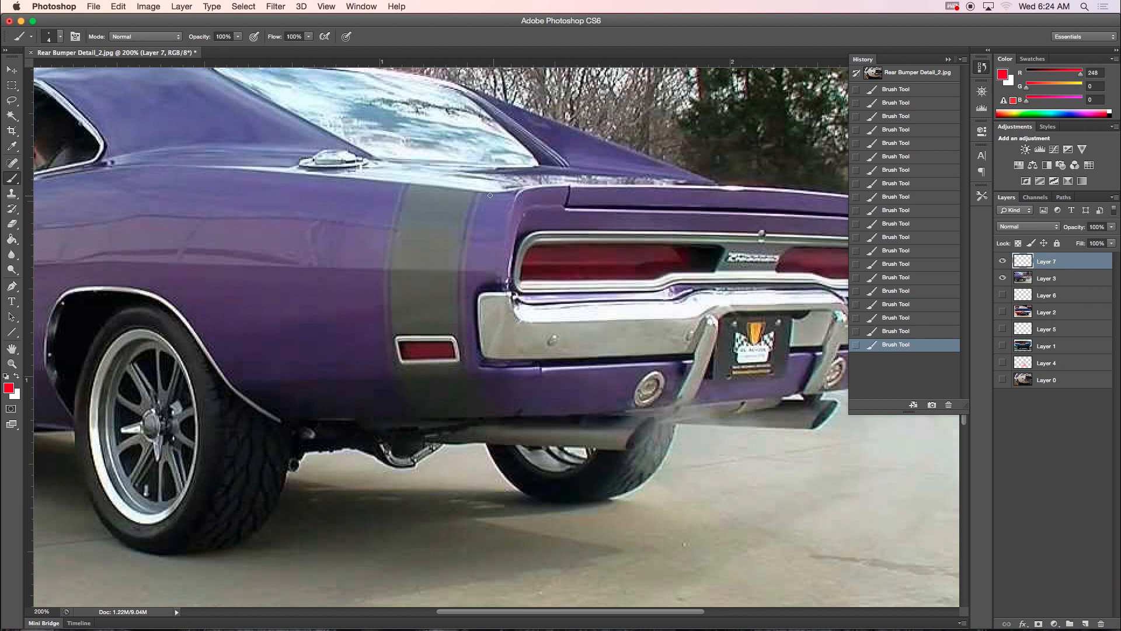
left_click_drag(478, 192, 519, 189)
- Hide Layers 7 and 3 and show Layer 4's red topology lines over Layer 0's white car photo
left_click(1003, 261)
left_click(1002, 278)
left_click(1002, 362)
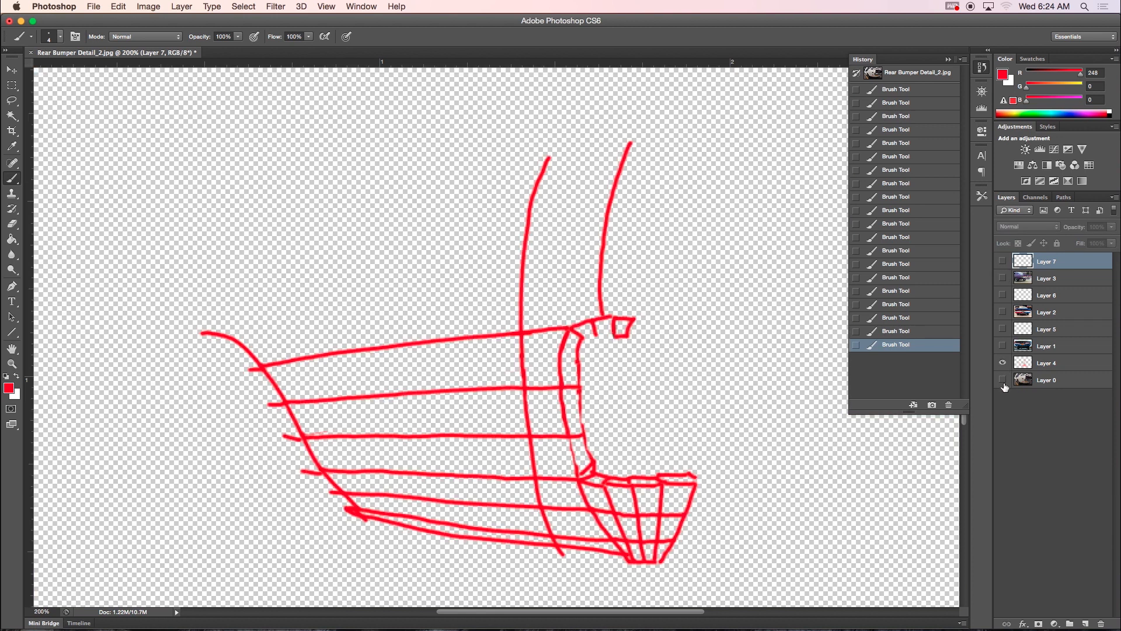
left_click(1003, 380)
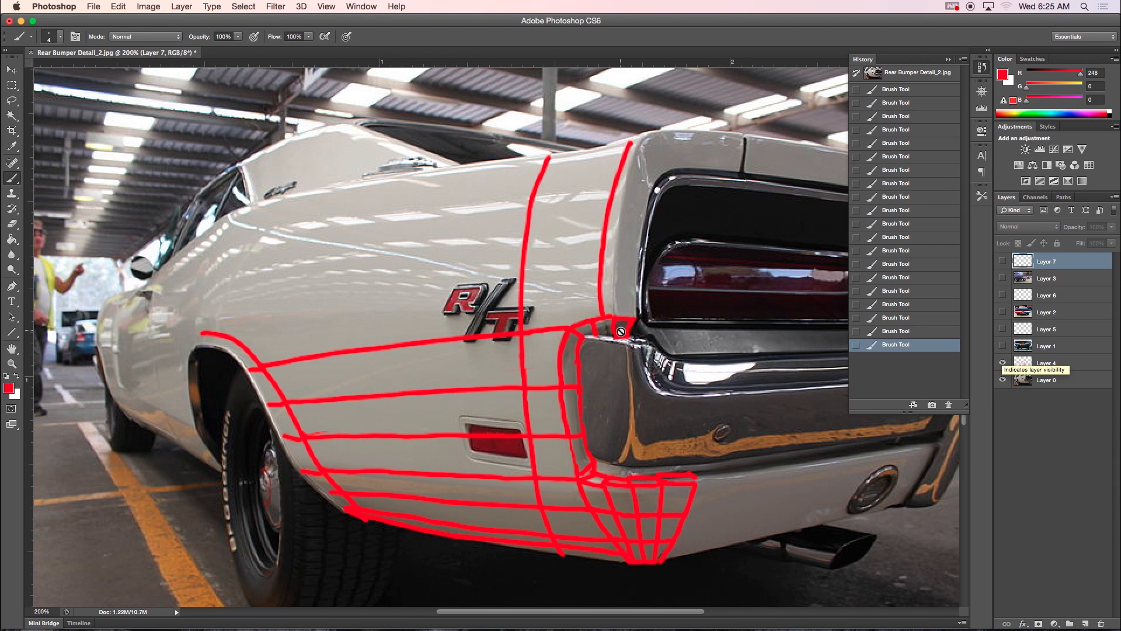
left_click(1002, 363)
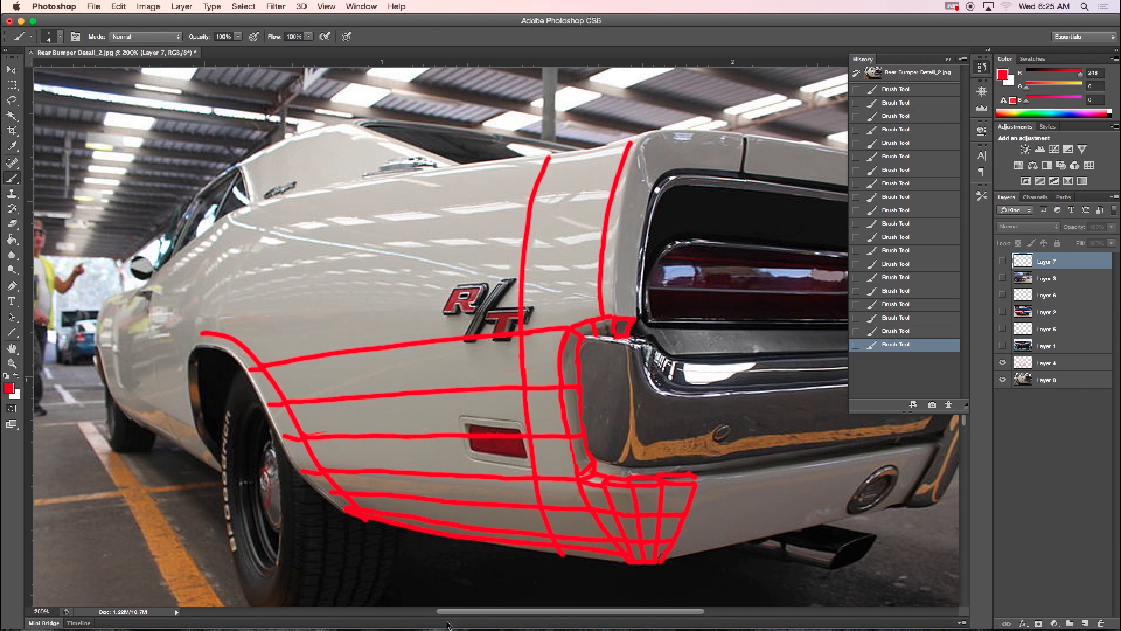
- Switch to Maya to examine the edge rows at the fender mesh's rear end, and return to the Photoshop reference
mouse_move(390, 628)
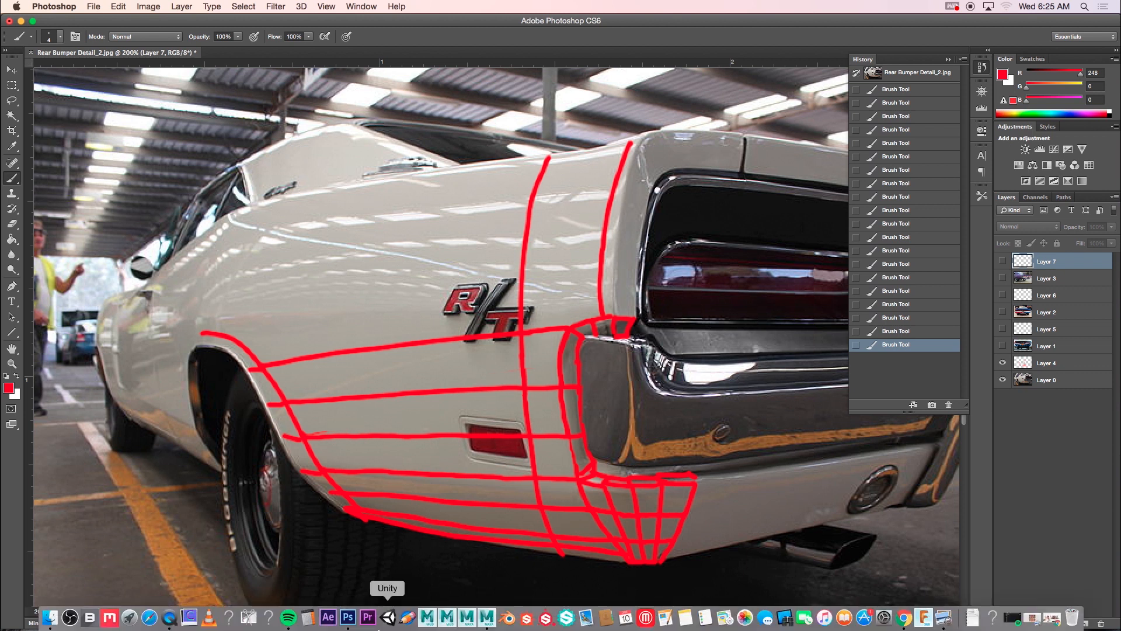
left_click(487, 618)
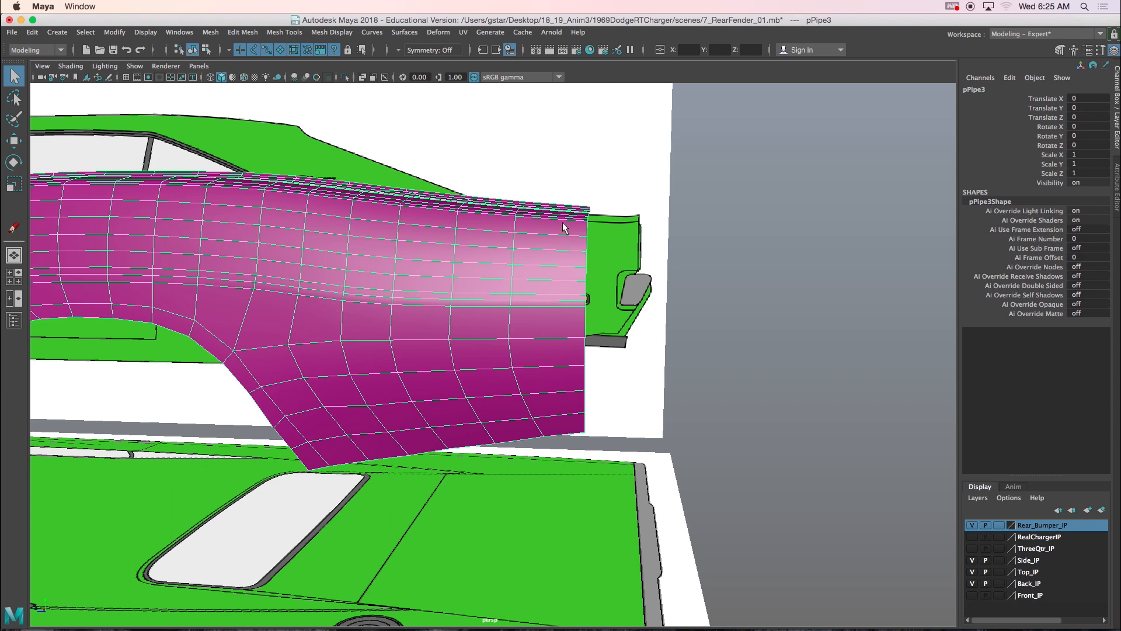
mouse_move(499, 620)
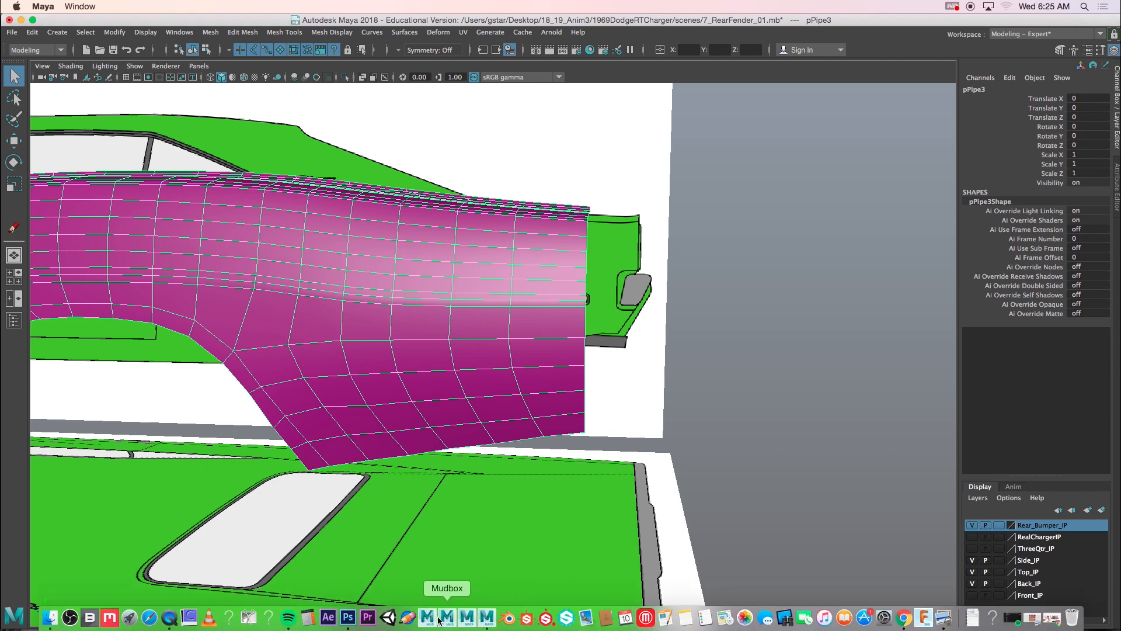
left_click(353, 621)
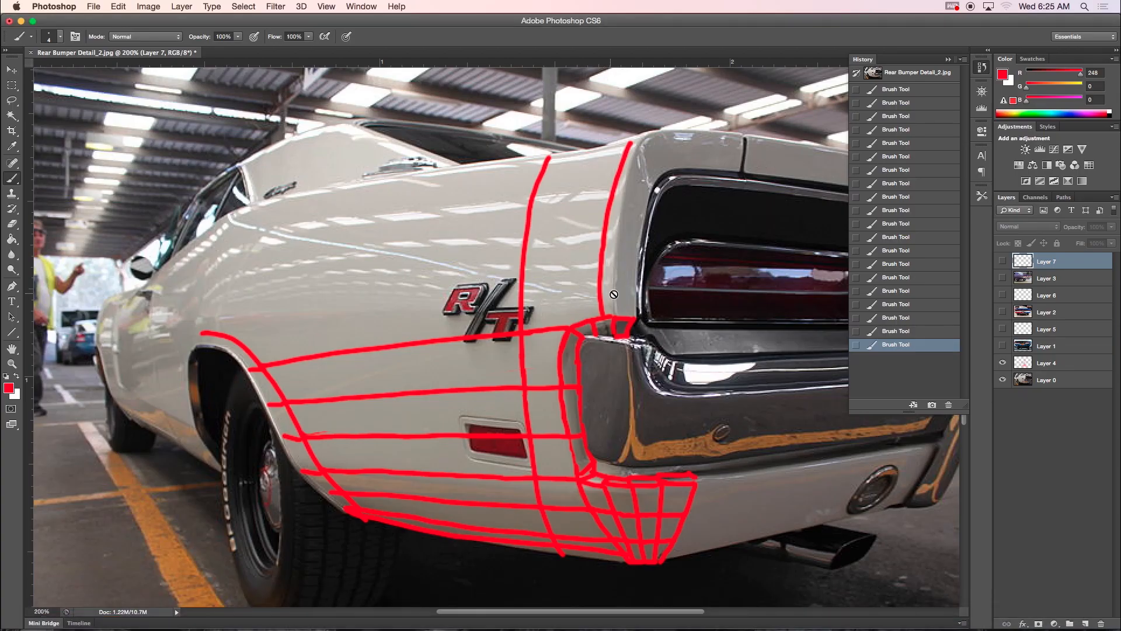
- Paint red horizontal rows across the white car's upper fender on Layer 4 and outline the end cap up to the trunk seam
left_click(1051, 364)
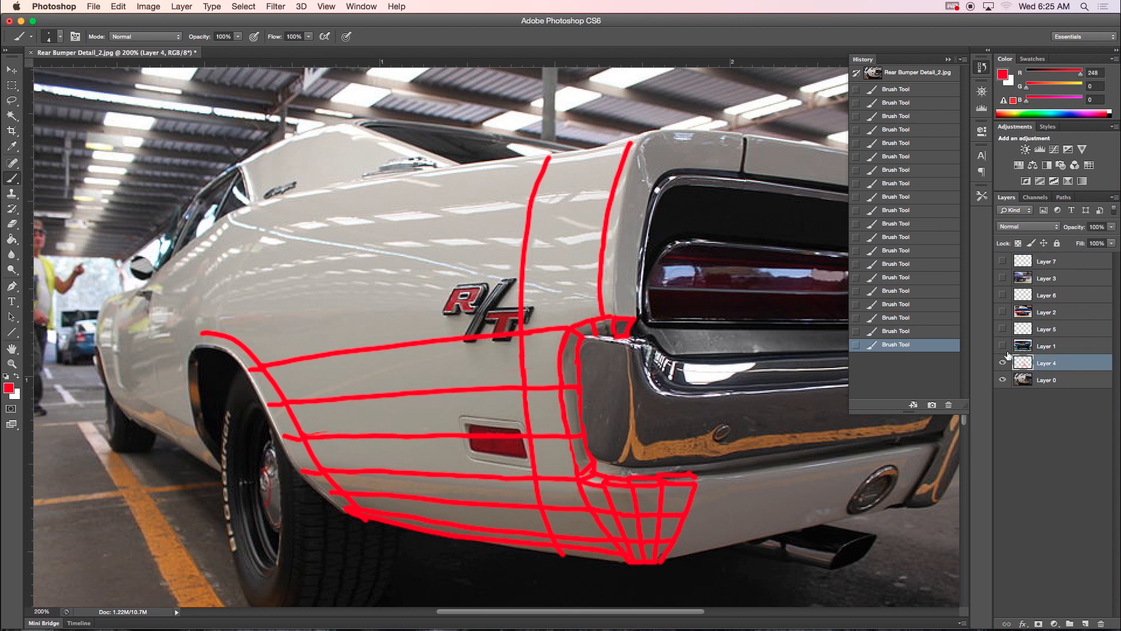
left_click_drag(236, 322, 602, 291)
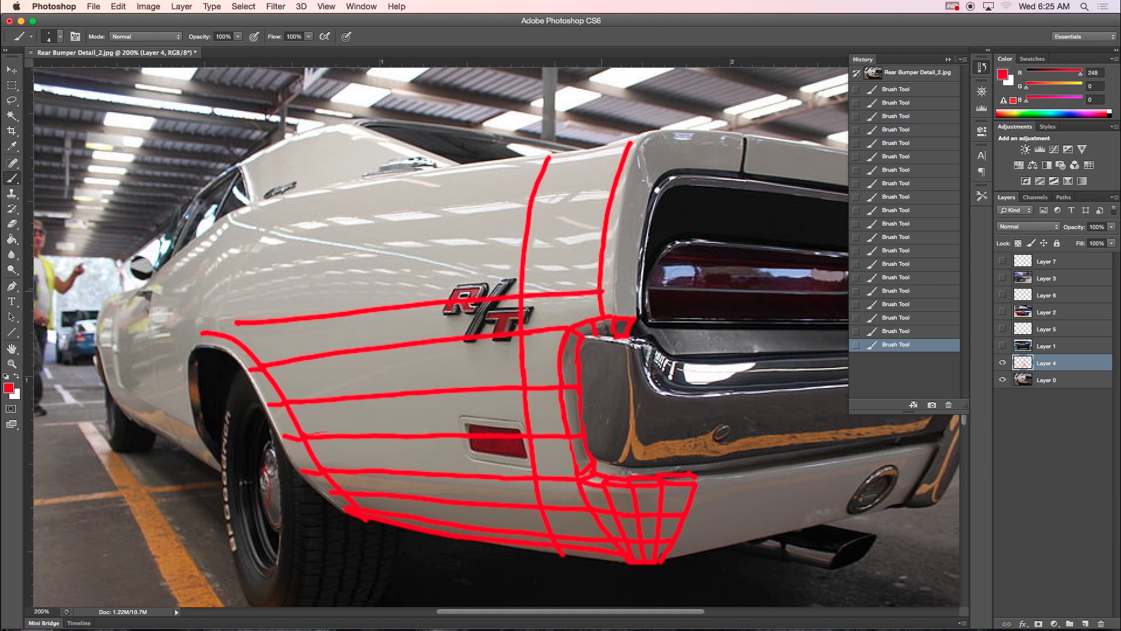
left_click_drag(234, 339, 602, 300)
mouse_move(232, 317)
left_mouse_down()
mouse_move(611, 280)
mouse_move(634, 281)
mouse_move(618, 298)
mouse_move(636, 299)
mouse_move(612, 290)
left_mouse_up()
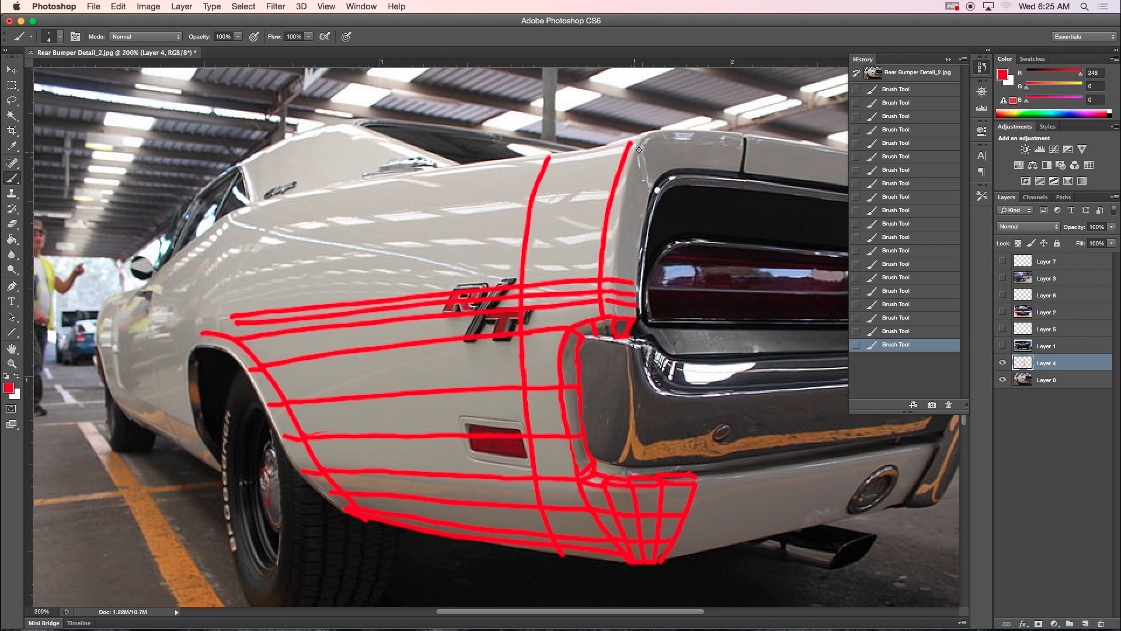
mouse_move(744, 137)
left_mouse_down()
mouse_move(660, 133)
mouse_move(643, 150)
mouse_move(618, 225)
mouse_move(615, 313)
left_mouse_up()
mouse_move(641, 254)
left_mouse_down()
mouse_move(247, 289)
mouse_move(246, 278)
mouse_move(404, 249)
mouse_move(646, 225)
mouse_move(613, 195)
mouse_move(420, 220)
mouse_move(246, 261)
mouse_move(282, 223)
mouse_move(520, 177)
mouse_move(627, 169)
mouse_move(652, 184)
mouse_move(633, 144)
mouse_move(379, 185)
mouse_move(263, 211)
mouse_move(237, 333)
left_mouse_up()
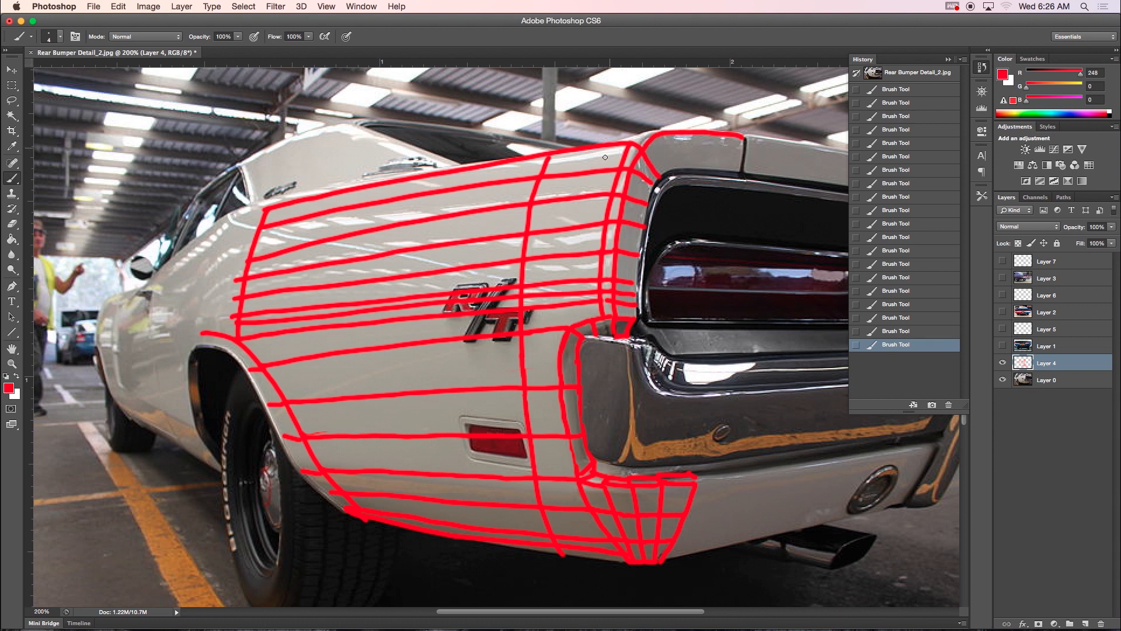
- Divide the fender's rear end and end cap with closely spaced cross lines, and add another horizontal row below the R/T badge
left_click_drag(611, 146, 589, 311)
left_click_drag(568, 200, 563, 244)
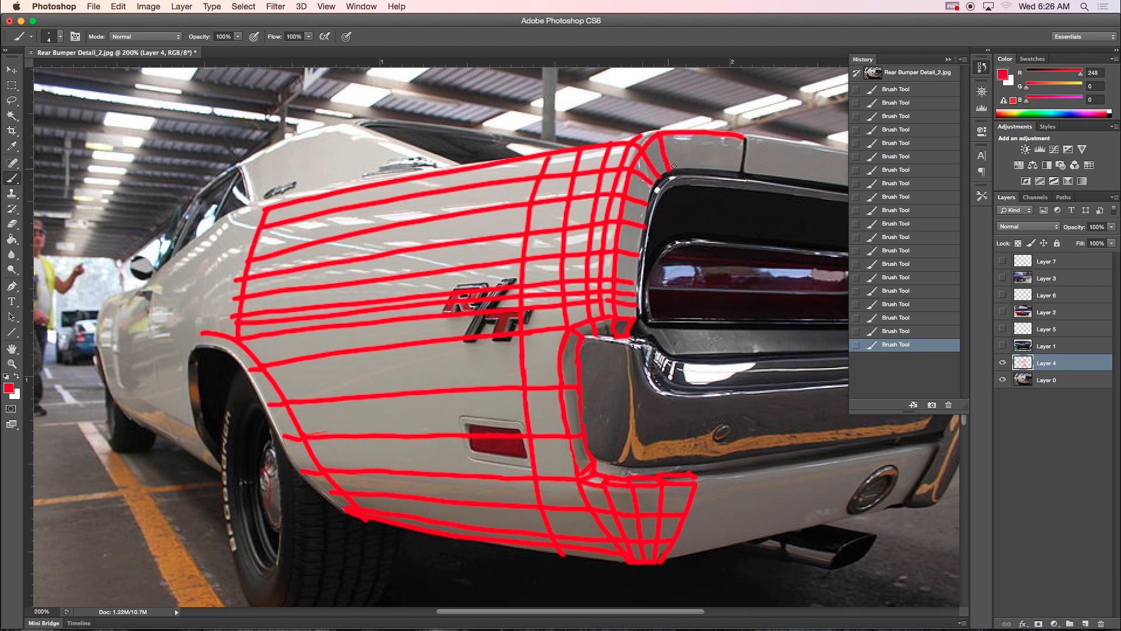
left_click_drag(727, 136, 723, 173)
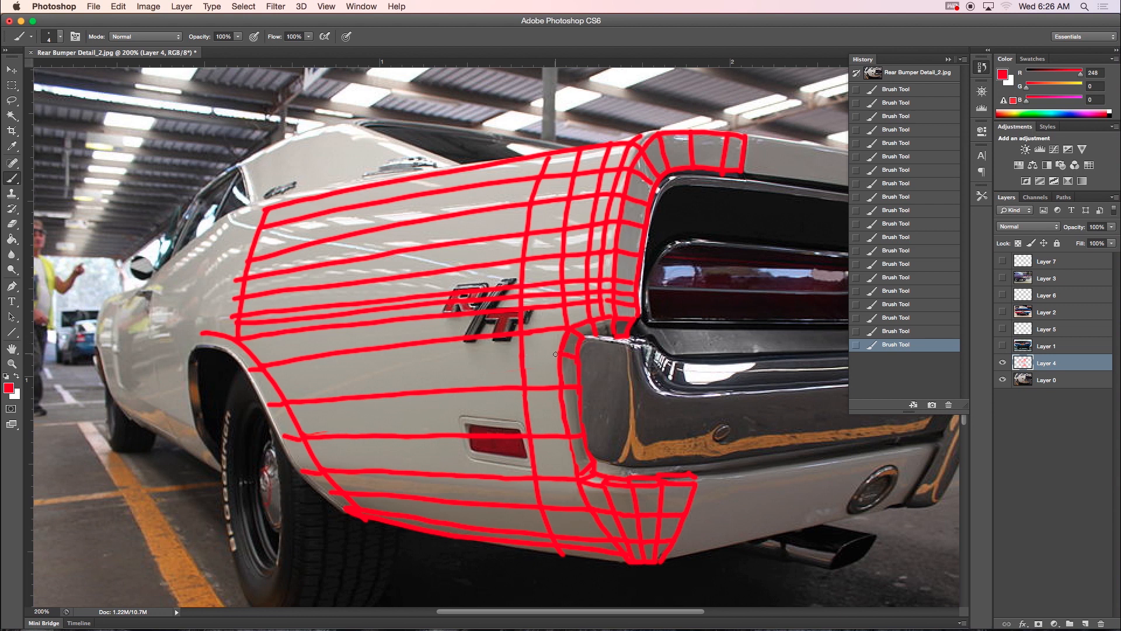
left_click_drag(556, 354, 263, 387)
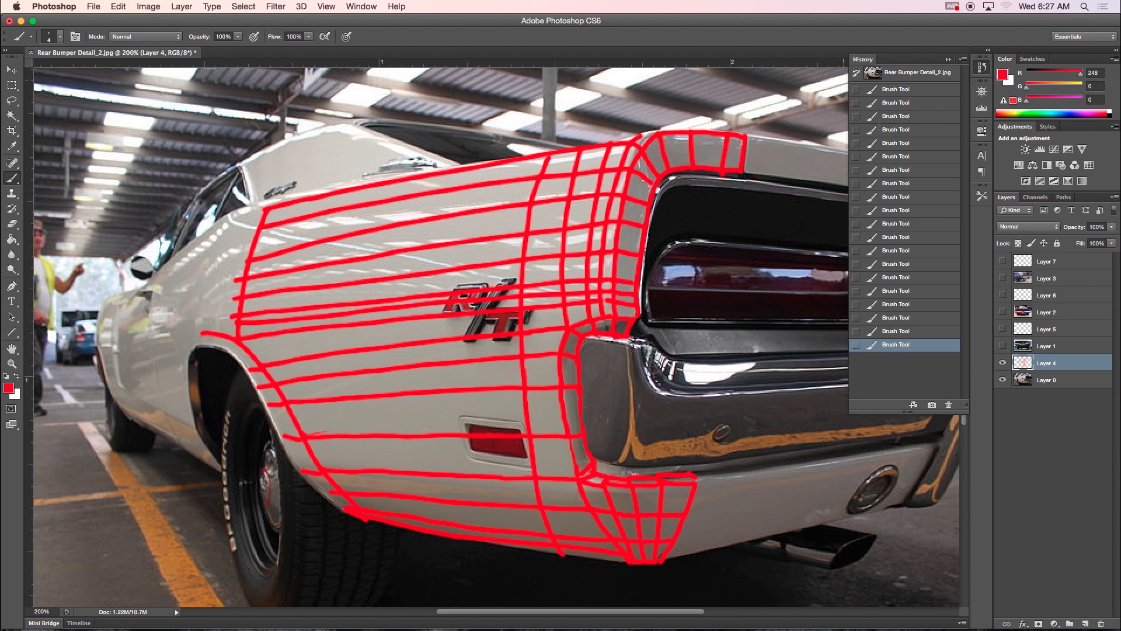
- Collapse the History panel and capture a screenshot of the painted fender and bumper area of the white car
left_click(948, 59)
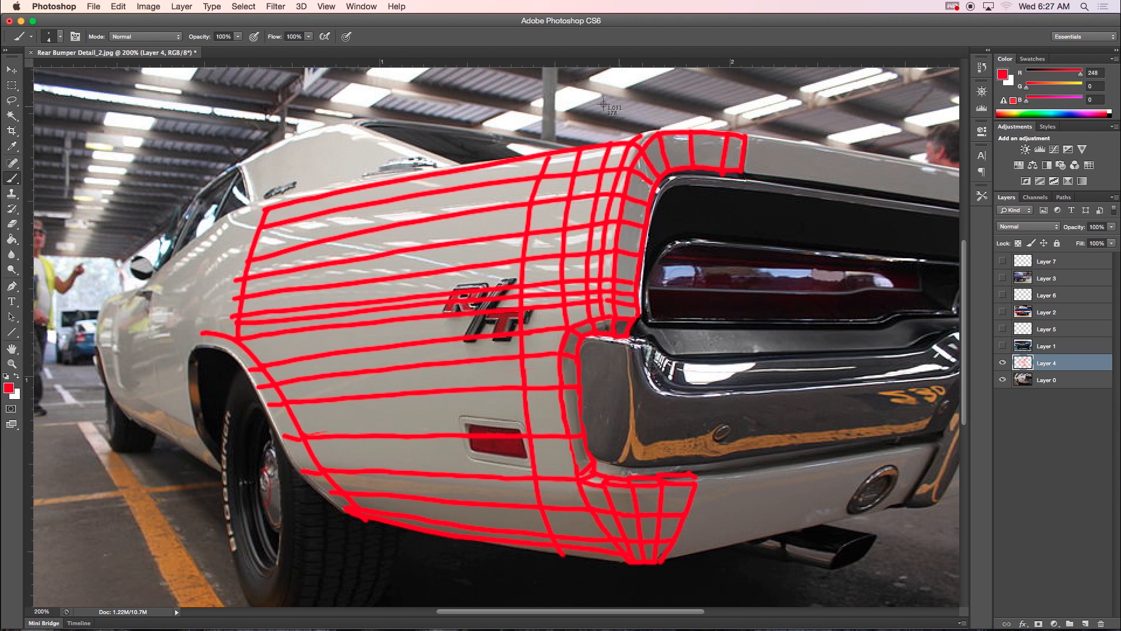
left_click_drag(201, 116, 959, 578)
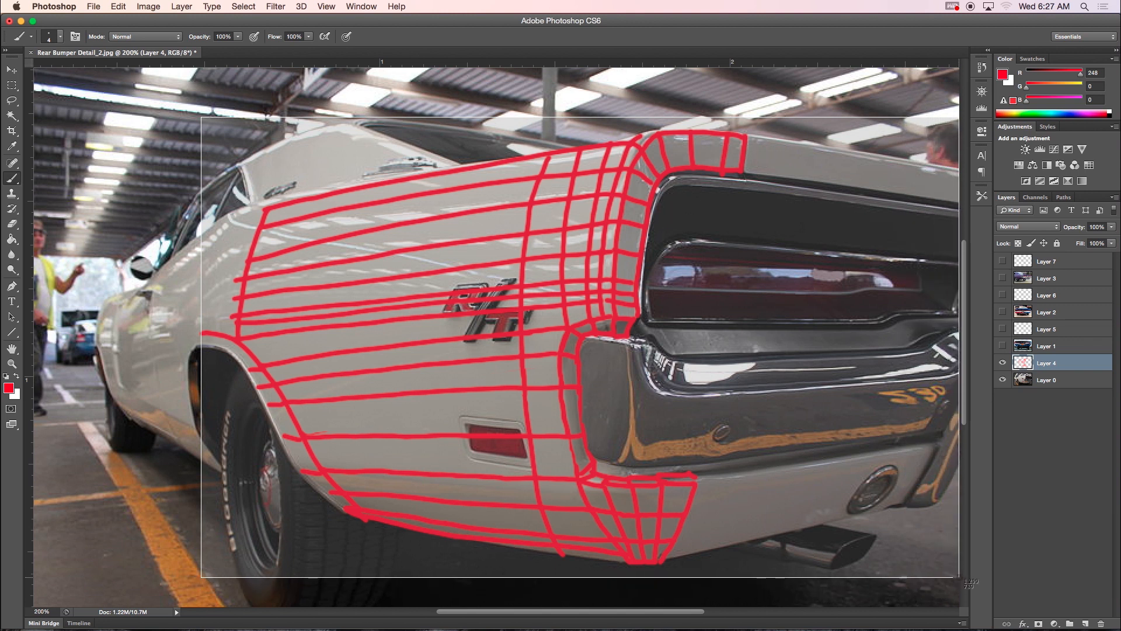
left_click_drag(959, 577, 959, 576)
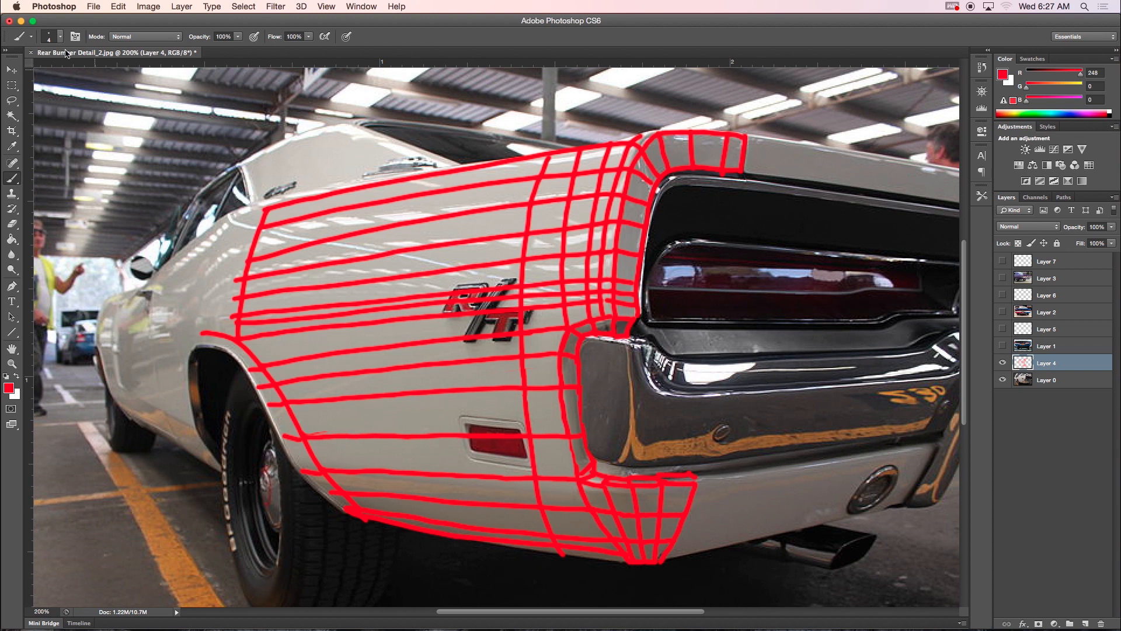
- Switch to Maya and import the Desktop file "Screen Shot 2018-10-10 at 6.27.08 AM" as an image plane in the side view
left_click(21, 22)
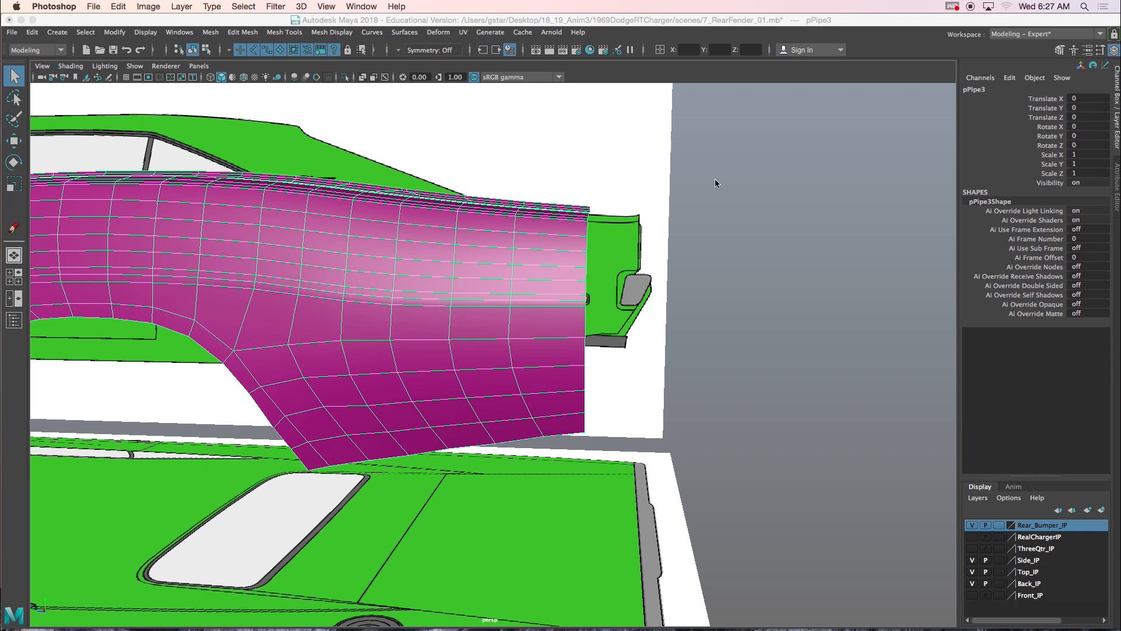
left_click(723, 199)
key("space")
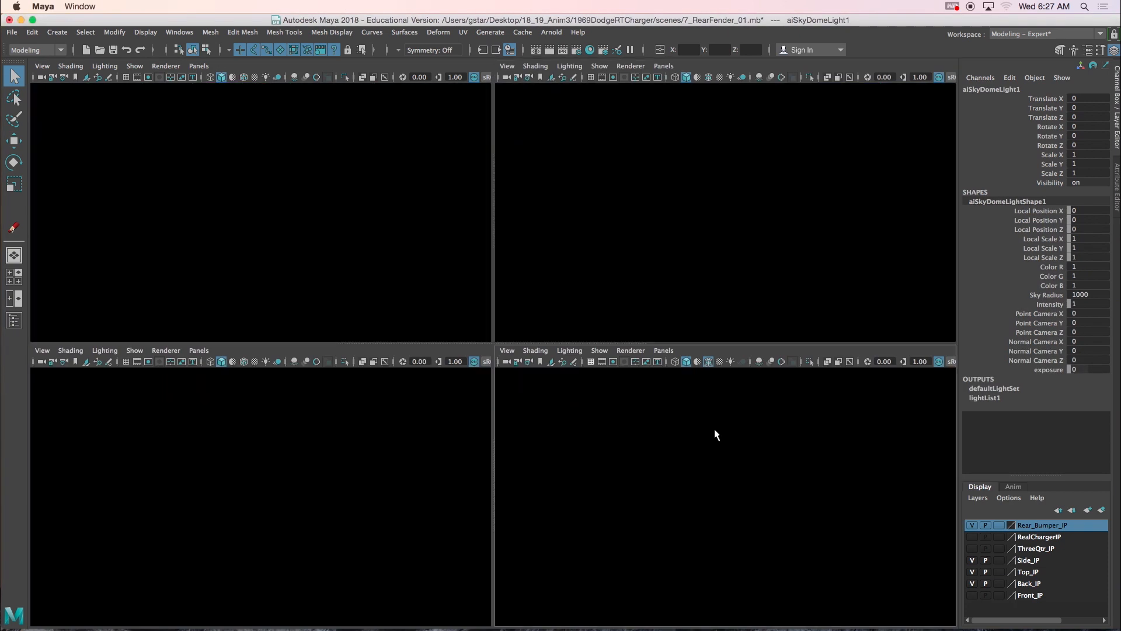
key("space")
scroll(716, 435, "down", 4)
middle_click_drag(739, 347, 528, 364, "alt")
middle_click_drag(811, 412, 349, 430, "alt")
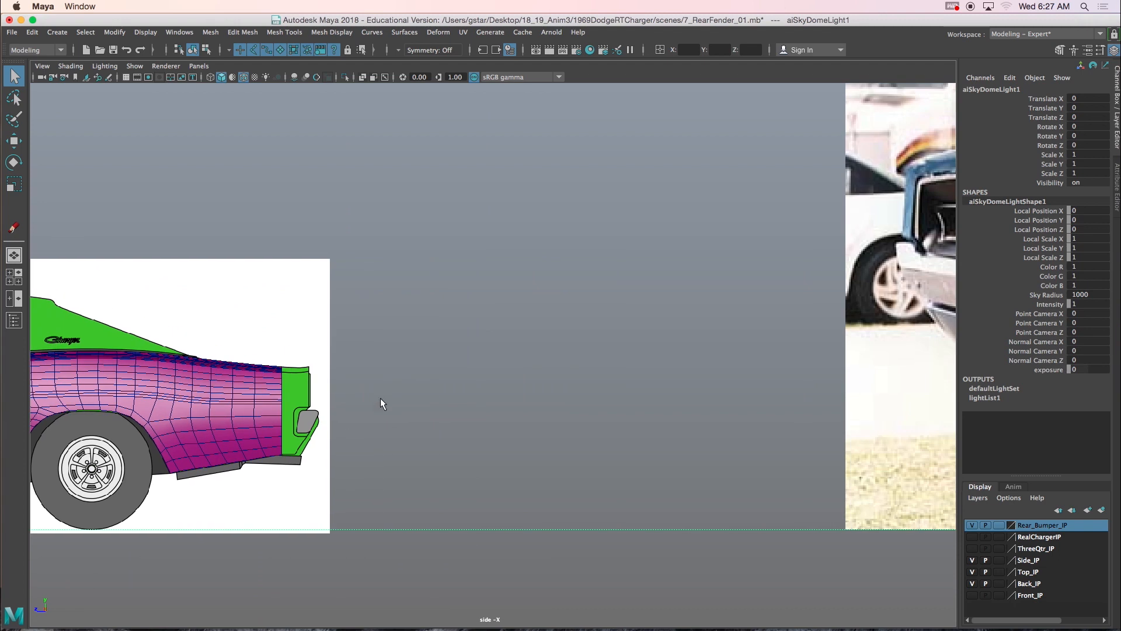
left_click(42, 66)
mouse_move(114, 331)
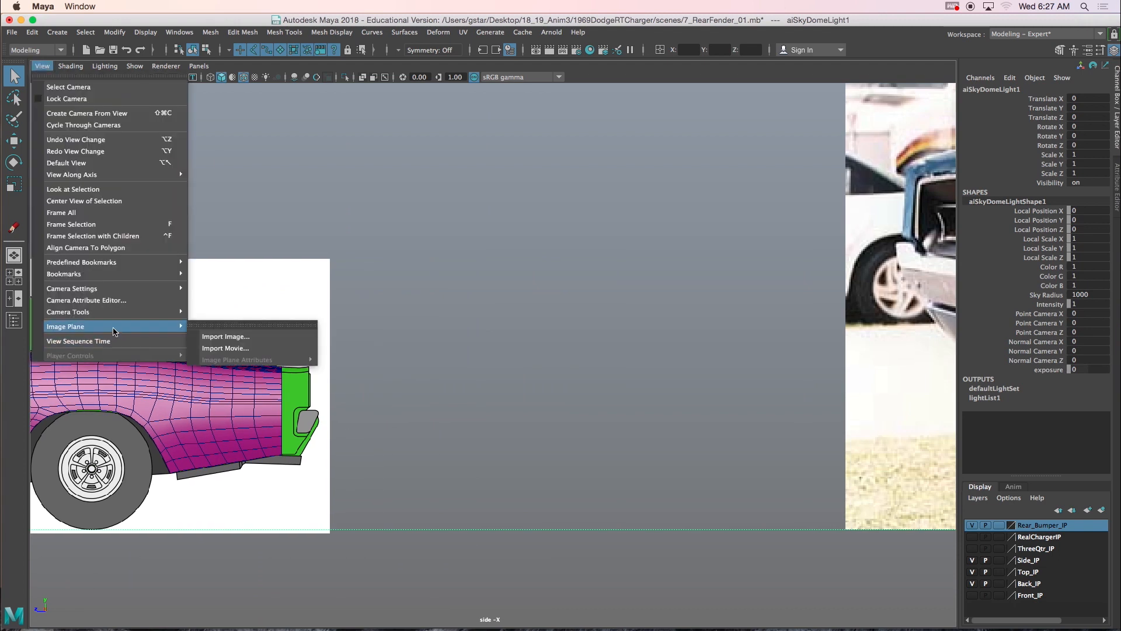
left_click(226, 336)
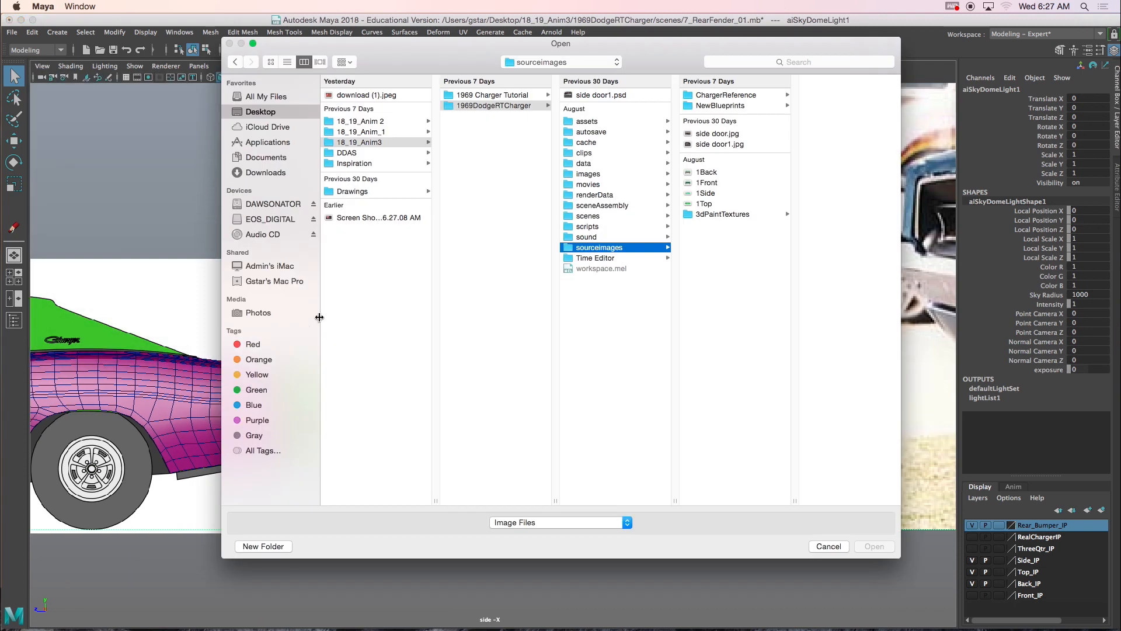
left_click(357, 217)
left_click(873, 546)
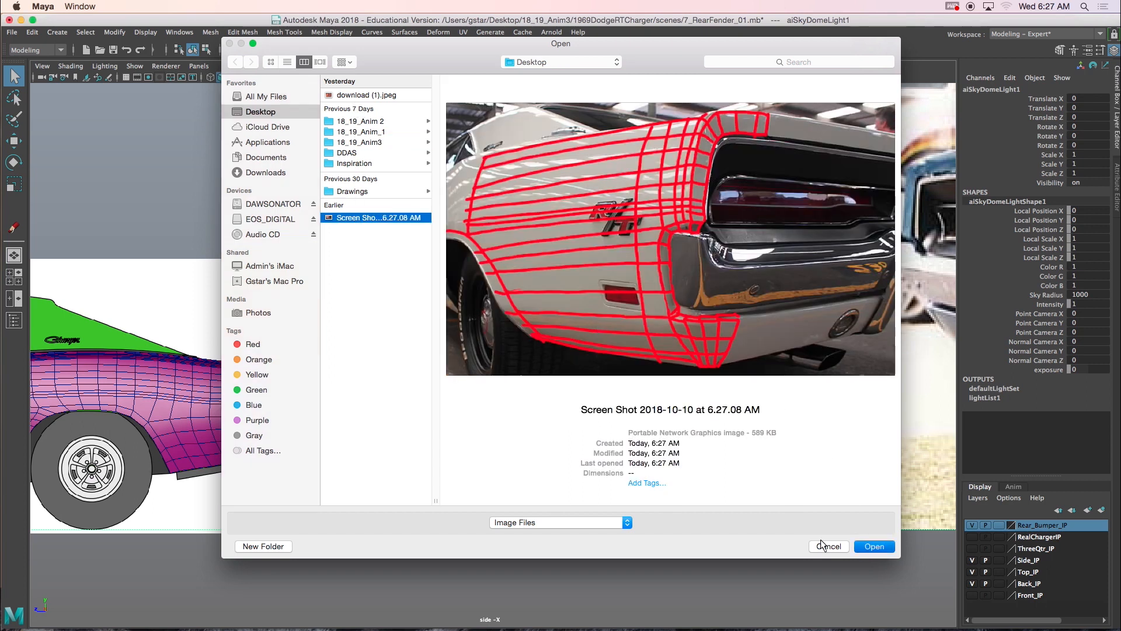
- Scale down the new image plane and place it between the side blueprint and the rear bumper photos
key("w")
middle_click_drag(144, 510, 749, 323)
key("t")
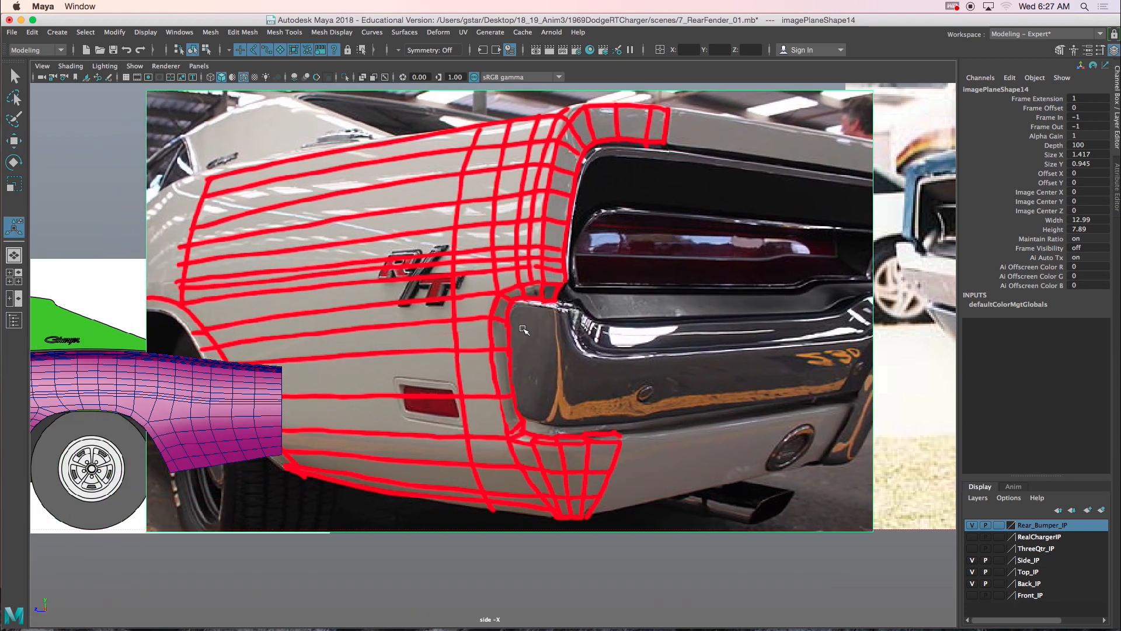
key("r")
left_click_drag(509, 311, 305, 349)
key("w")
left_click_drag(514, 308, 535, 382)
key("space")
key("space")
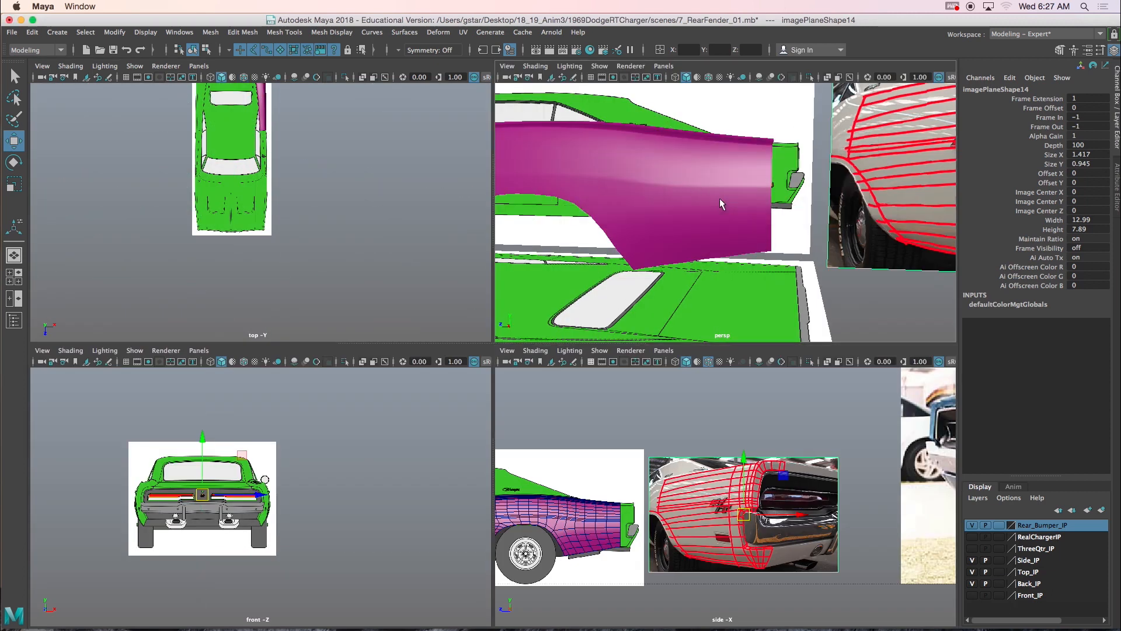
- Hide the Rear_Bumper_IP display layer and frame the painted topology image plane in the perspective view
left_click_drag(695, 219, 680, 237, "alt")
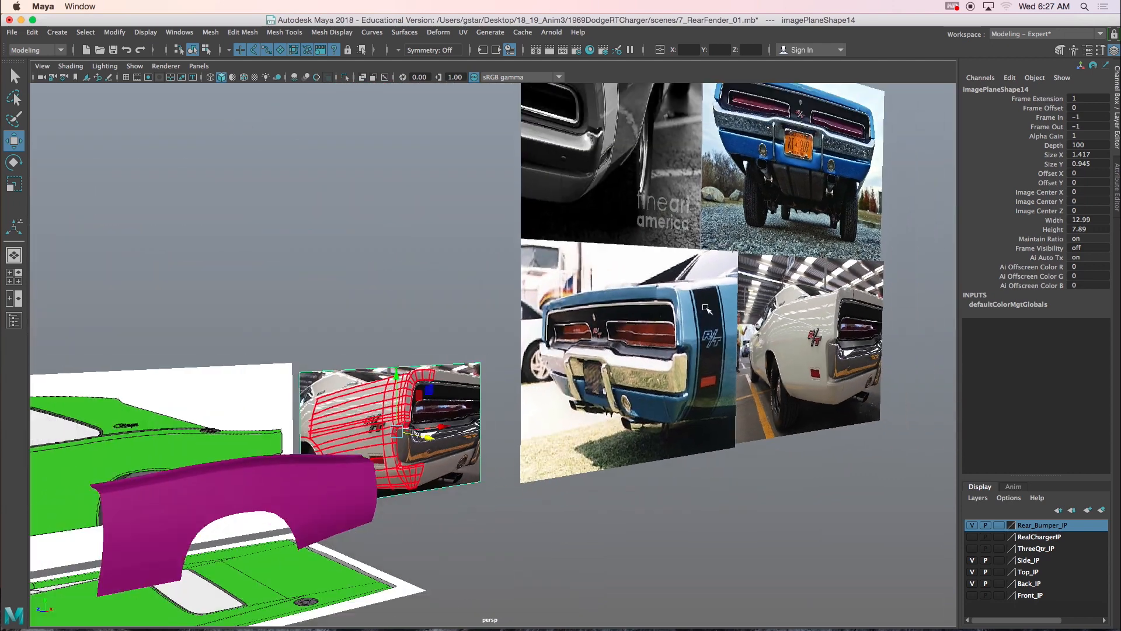
left_click_drag(785, 316, 801, 332)
middle_click_drag(821, 321, 726, 395, "alt")
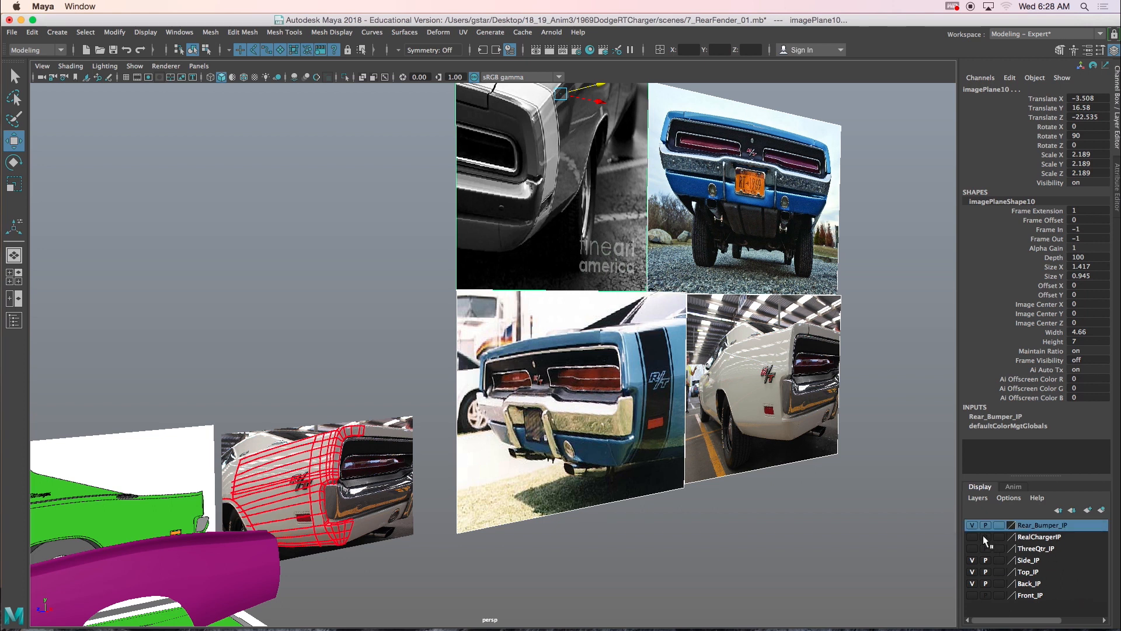
left_click(971, 525)
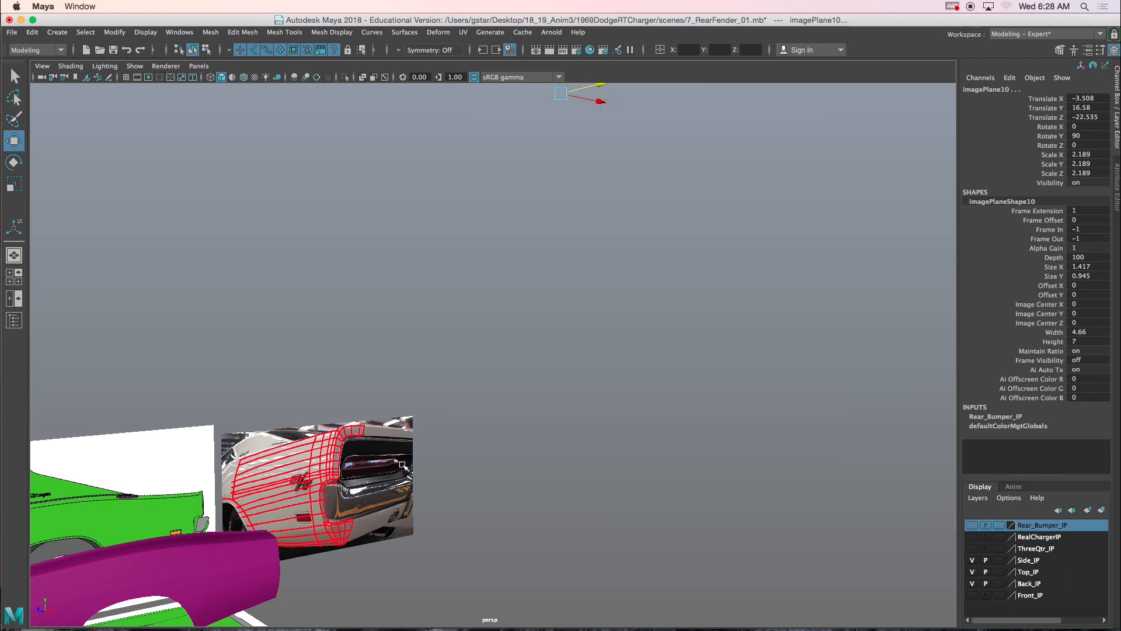
middle_click_drag(403, 466, 395, 451, "alt")
left_click(395, 451)
key("f")
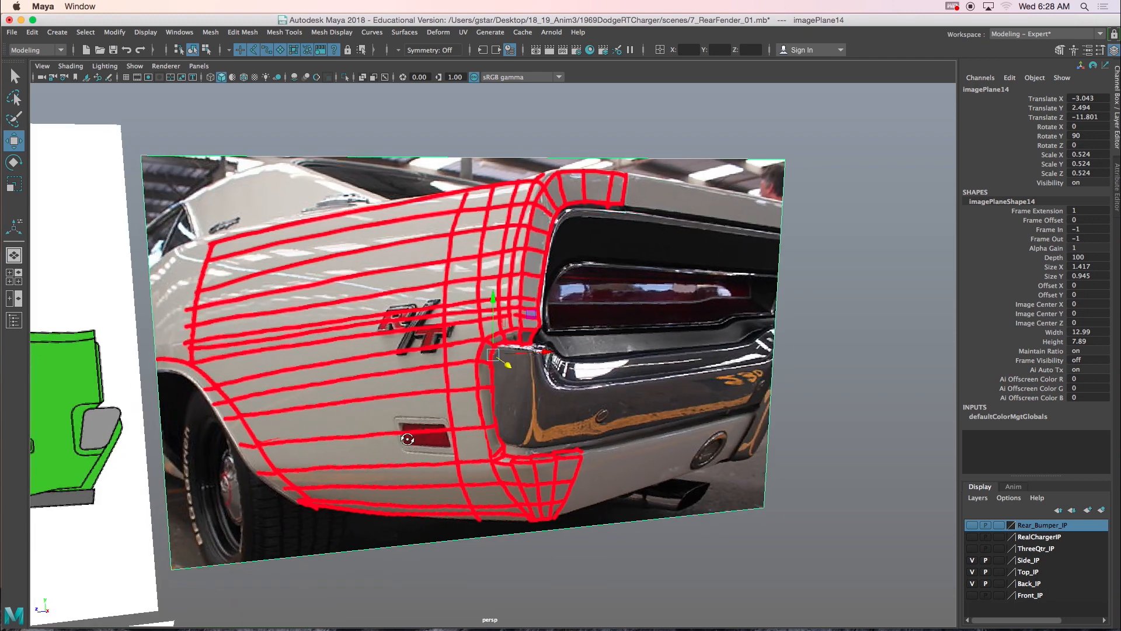
- Select the rear fender mesh and switch it to edge component selection
scroll(381, 442, "down", 1)
middle_click_drag(175, 455, 368, 393, "alt")
scroll(368, 393, "down", 2)
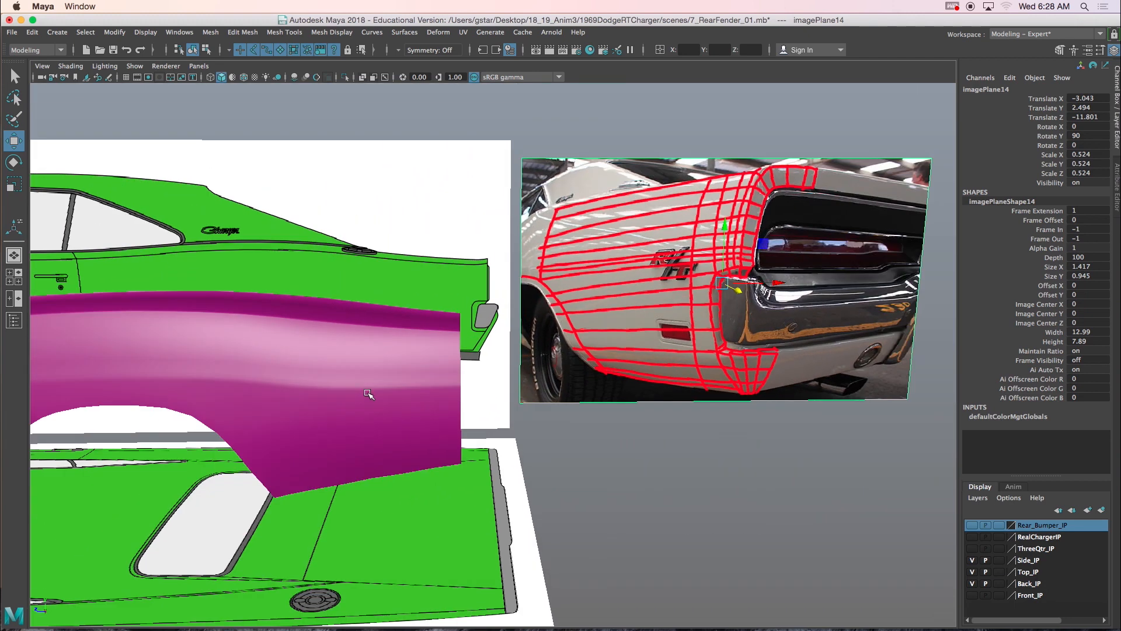
left_click(395, 404)
left_click_drag(425, 388, 413, 384, "alt")
right_click_drag(386, 367, 383, 267)
left_click_drag(388, 354, 389, 369, "alt")
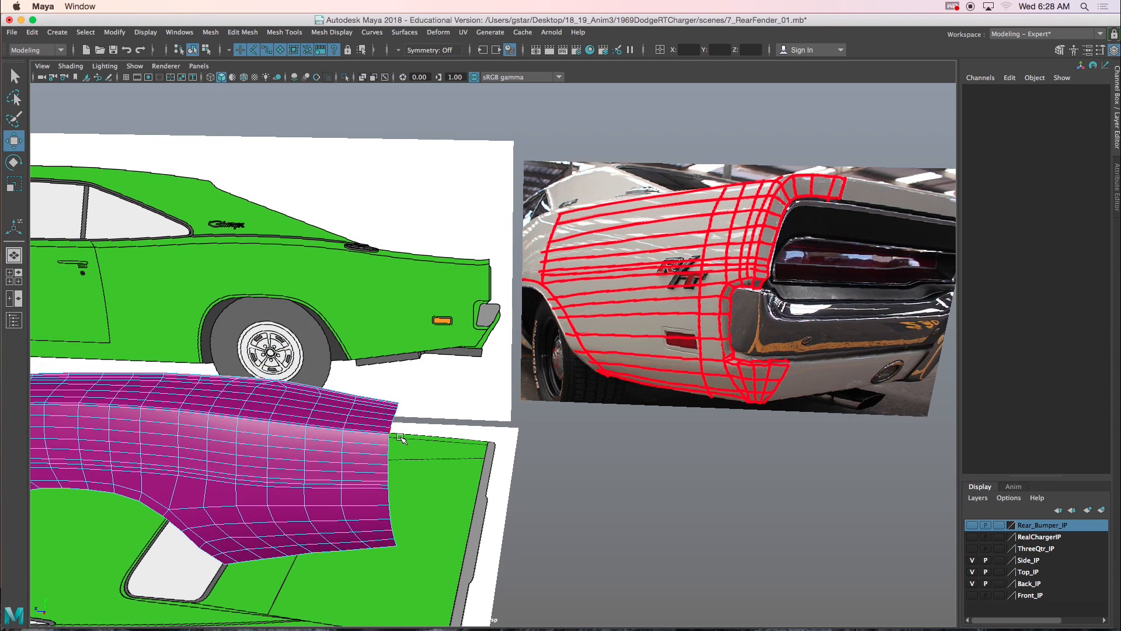
- Select the open border edges along the rear end of the fender mesh, using wireframe display to reach the hidden ones
middle_click_drag(390, 485, 396, 425, "alt")
scroll(362, 477, "up", 2)
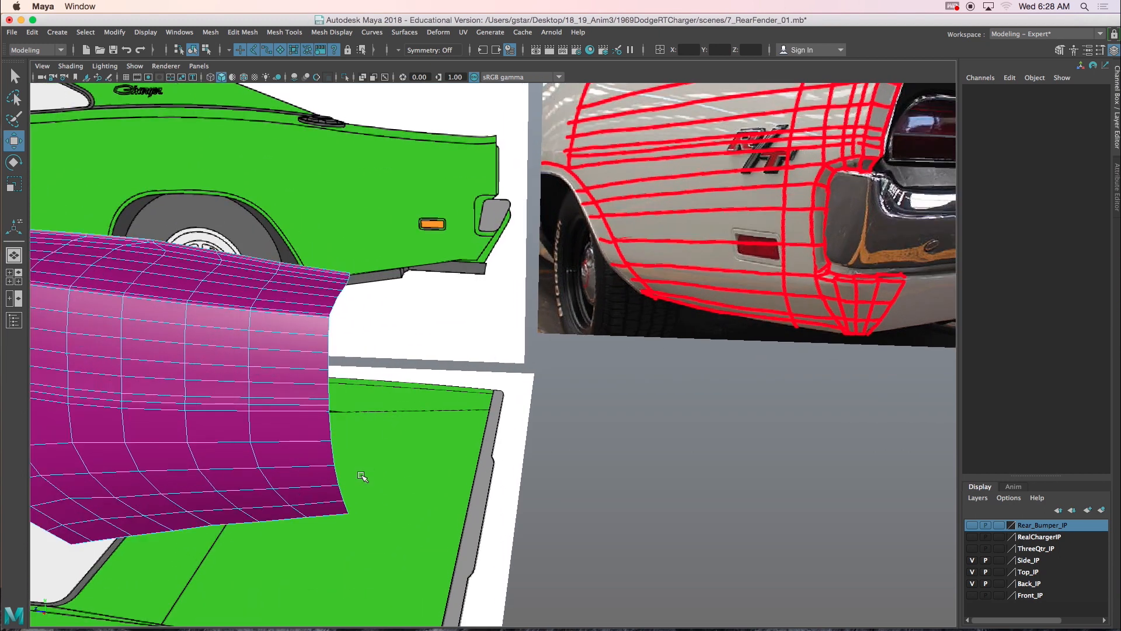
left_click(352, 514)
left_click_drag(341, 385, 338, 390, "alt")
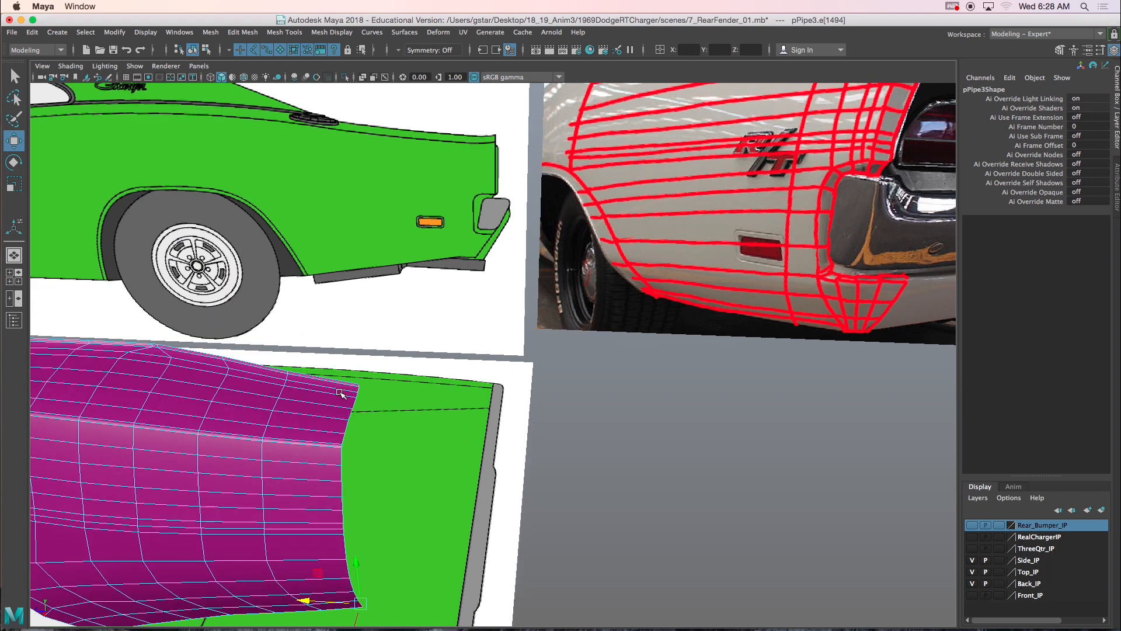
scroll(364, 435, "up", 4)
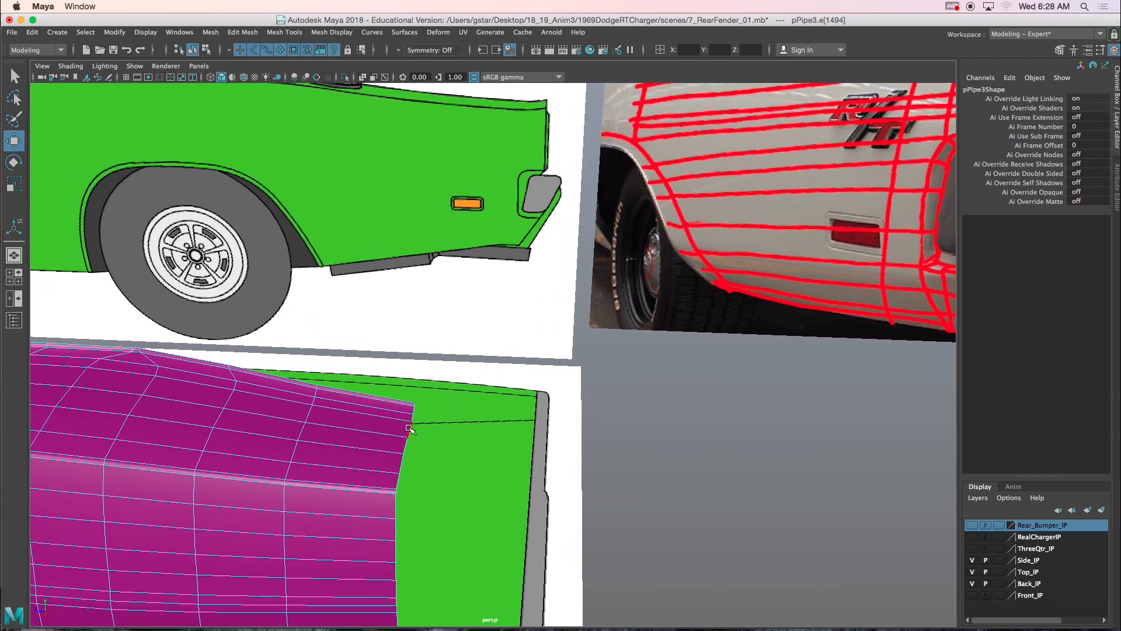
left_click(389, 432)
middle_click_drag(389, 432, 408, 402, "alt")
key("4")
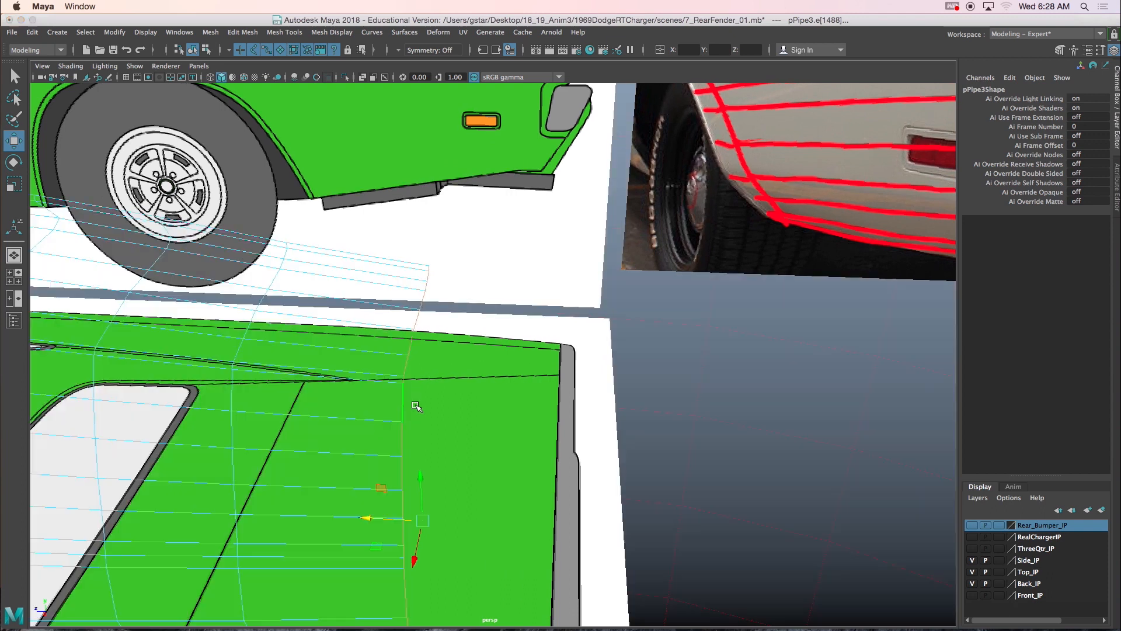
left_click_drag(446, 403, 451, 398, "alt")
- In the side view, extrude the fender's rear border edges and move them back to the front edge of the bumper cutout on the blueprint
key("space")
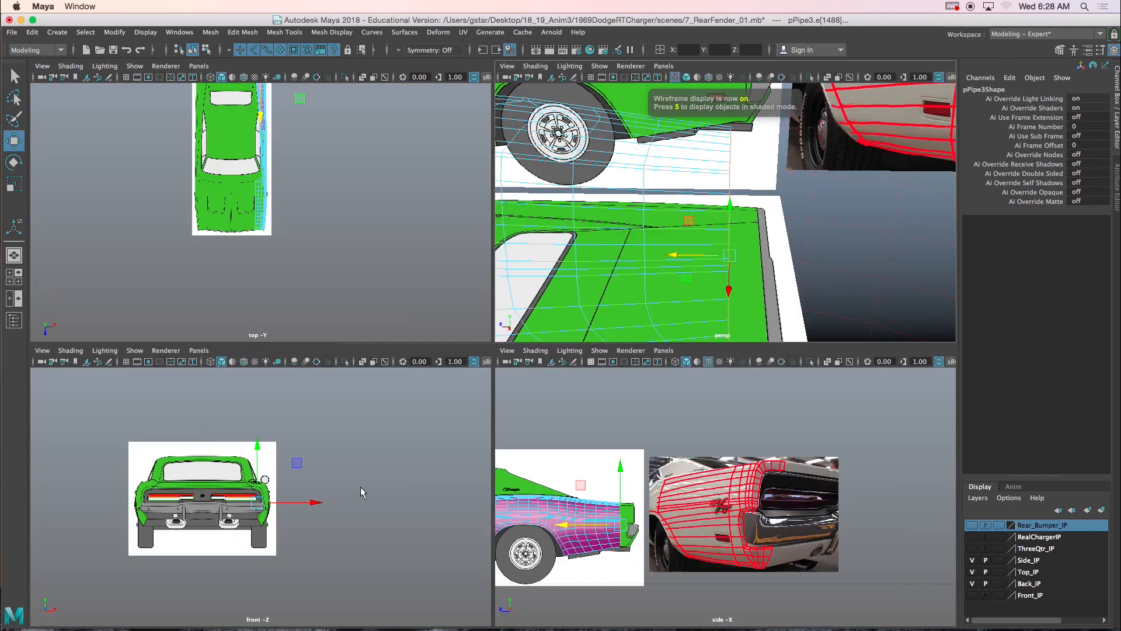
key("space")
middle_click_drag(305, 408, 425, 405, "alt")
right_click_drag(424, 405, 425, 432, "alt")
middle_click_drag(412, 472, 548, 419, "alt")
scroll(422, 400, "up", 2)
scroll(536, 425, "up", 3)
scroll(536, 425, "up", 5)
middle_click_drag(619, 418, 583, 407, "alt")
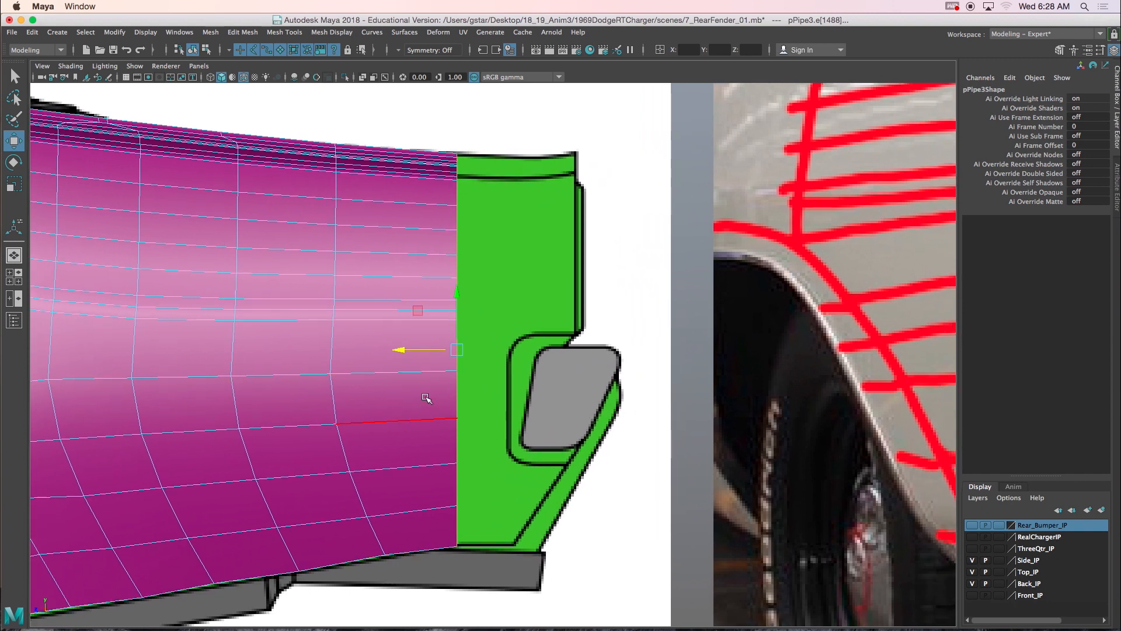
key("ctrl+e")
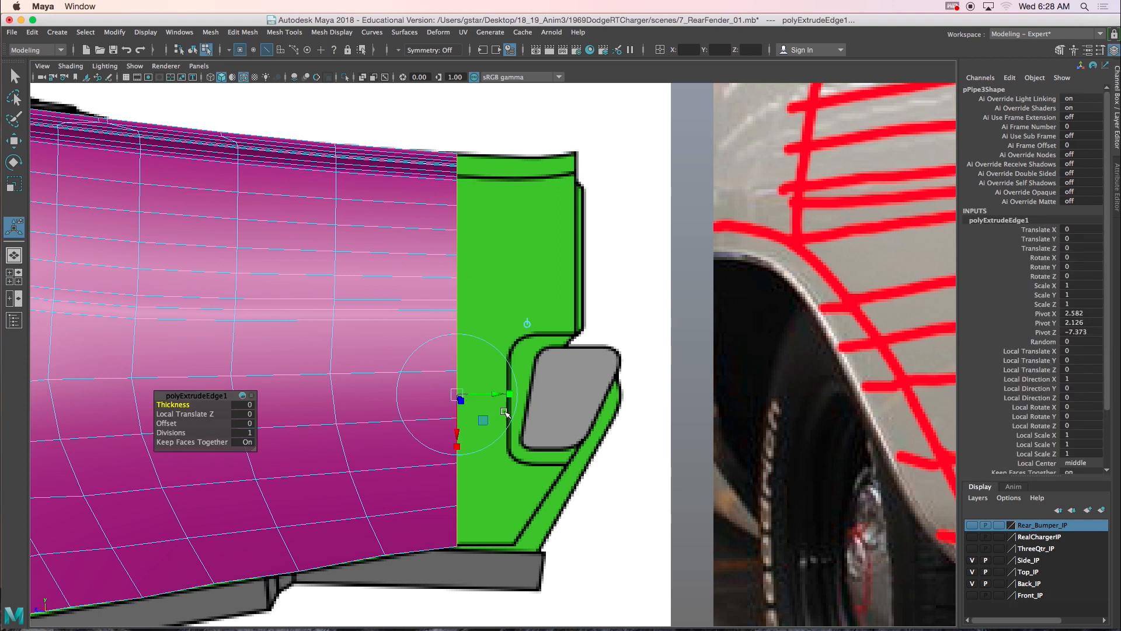
key("w")
left_click_drag(403, 350, 450, 352)
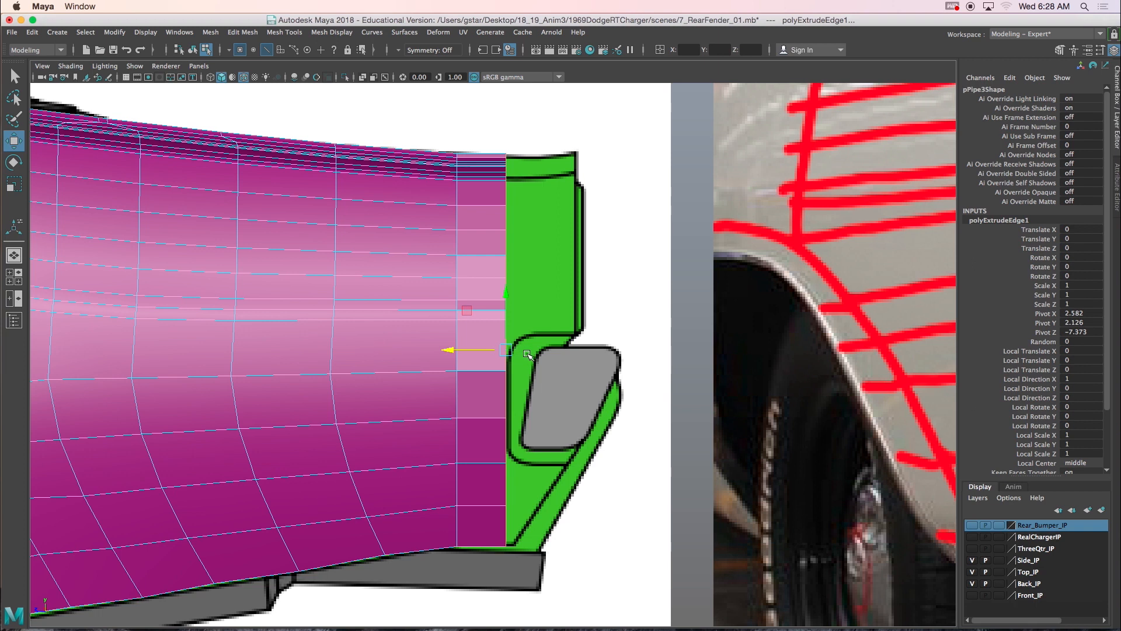
left_click_drag(450, 349, 449, 350)
- In the top view, scale the extruded edges in along X to match the tapering car outline on the blueprint
key("space")
key("space")
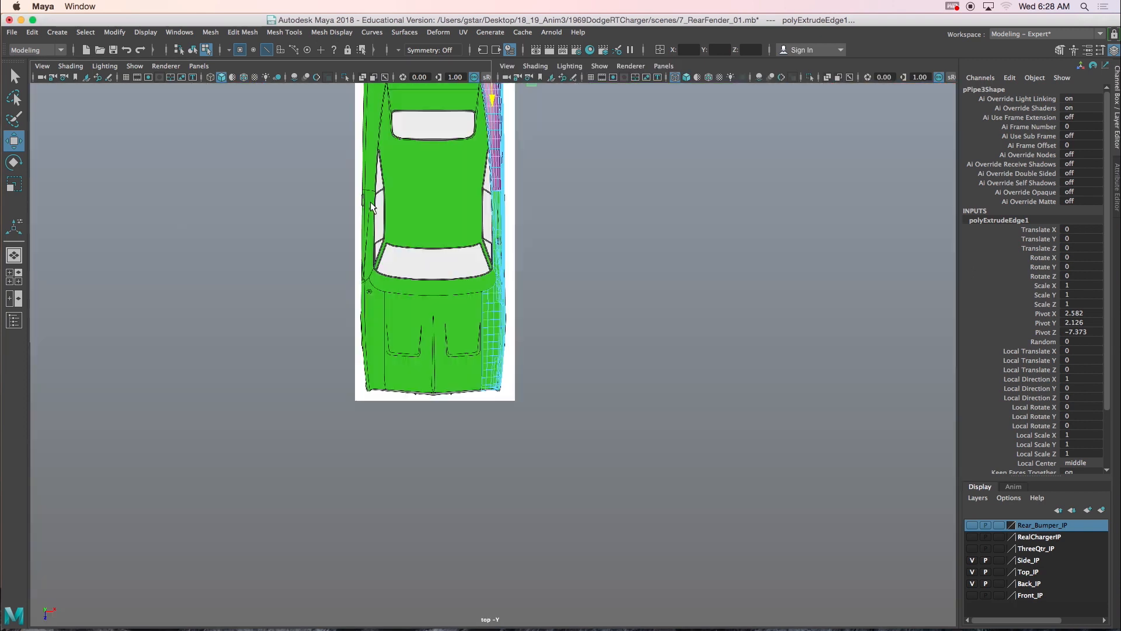
key("f")
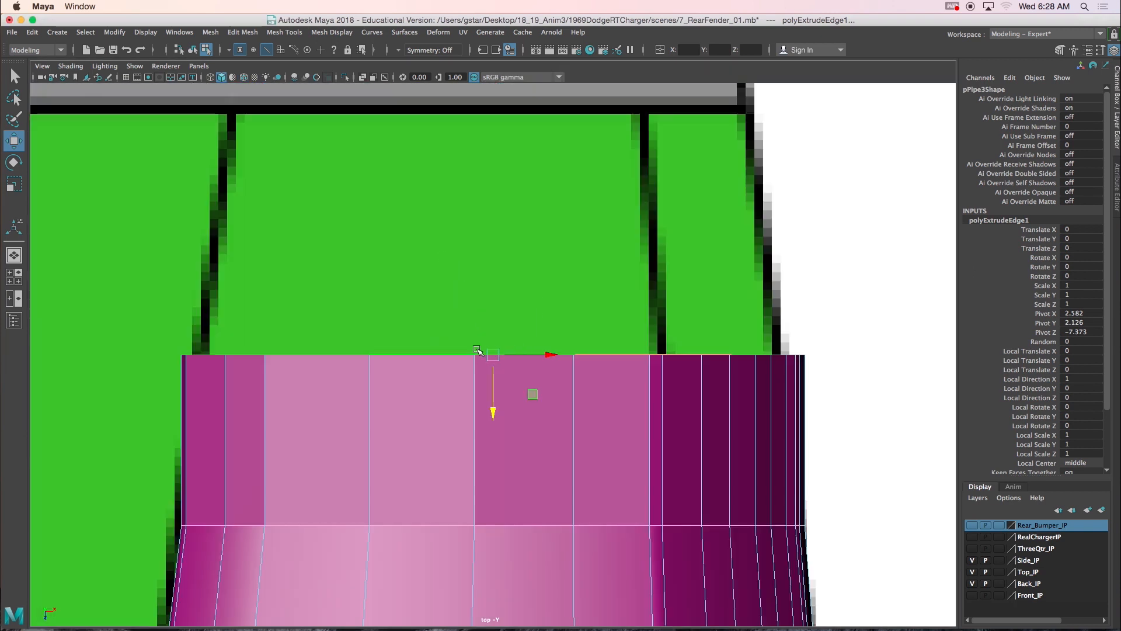
key("r")
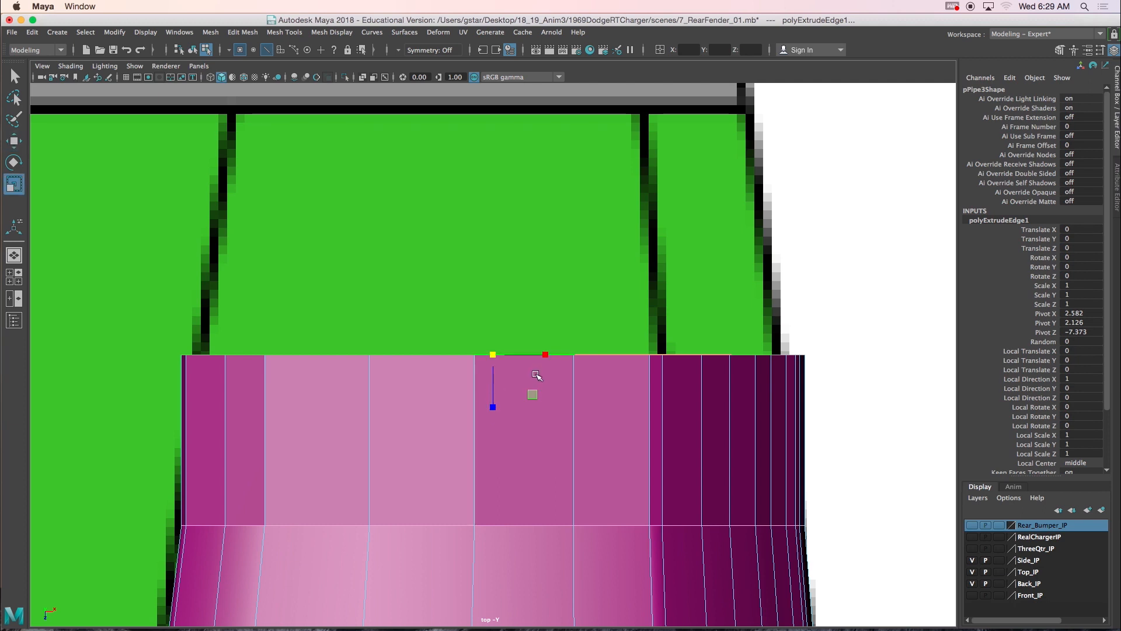
left_click_drag(547, 355, 540, 358)
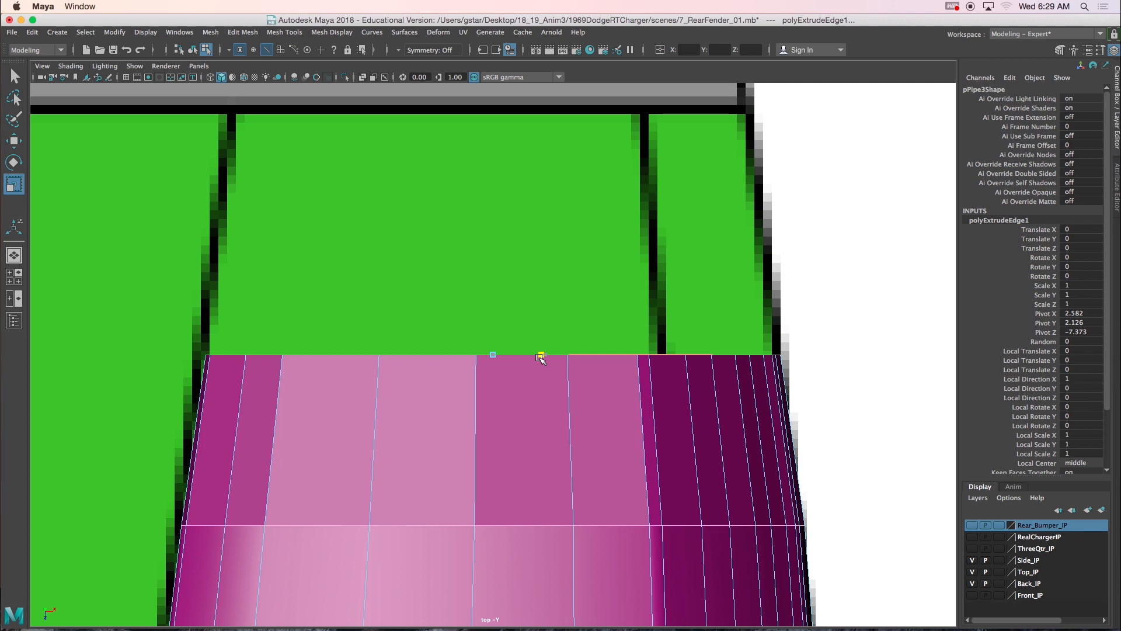
middle_click_drag(595, 450, 566, 385, "alt")
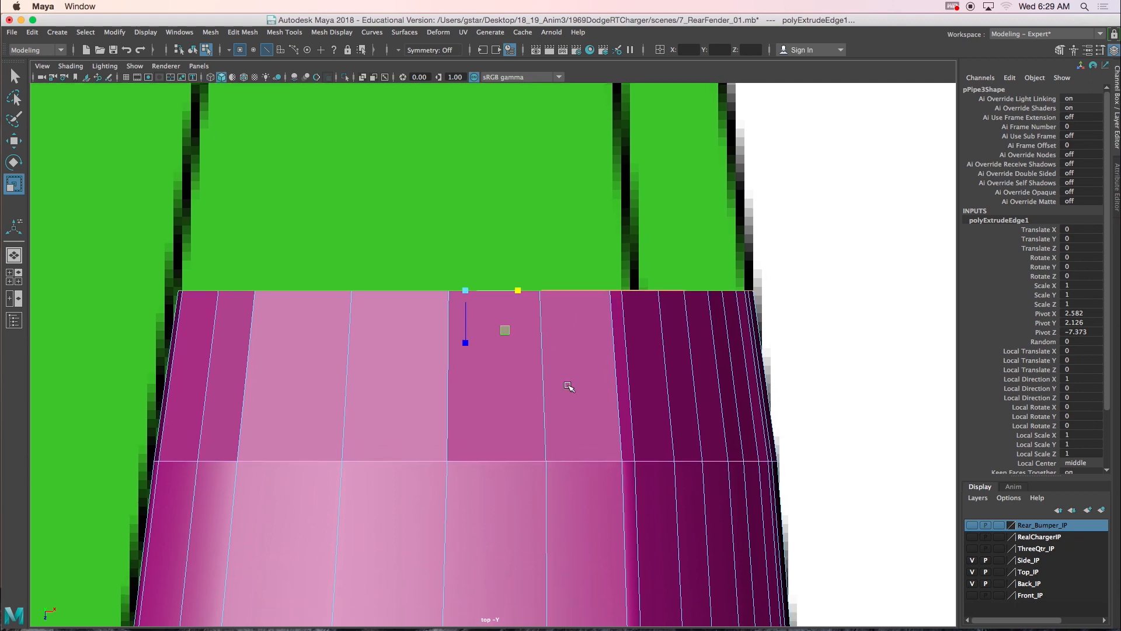
- In wireframe display, select the edge loop just ahead of the new strip and adjust its width slightly to fit the outline
key("4")
mouse_move(611, 451)
middle_mouse_down("alt")
mouse_move(573, 313)
mouse_move(575, 245)
mouse_move(591, 442)
middle_mouse_up("alt")
middle_click_drag(538, 243, 542, 310, "alt")
left_click(515, 313)
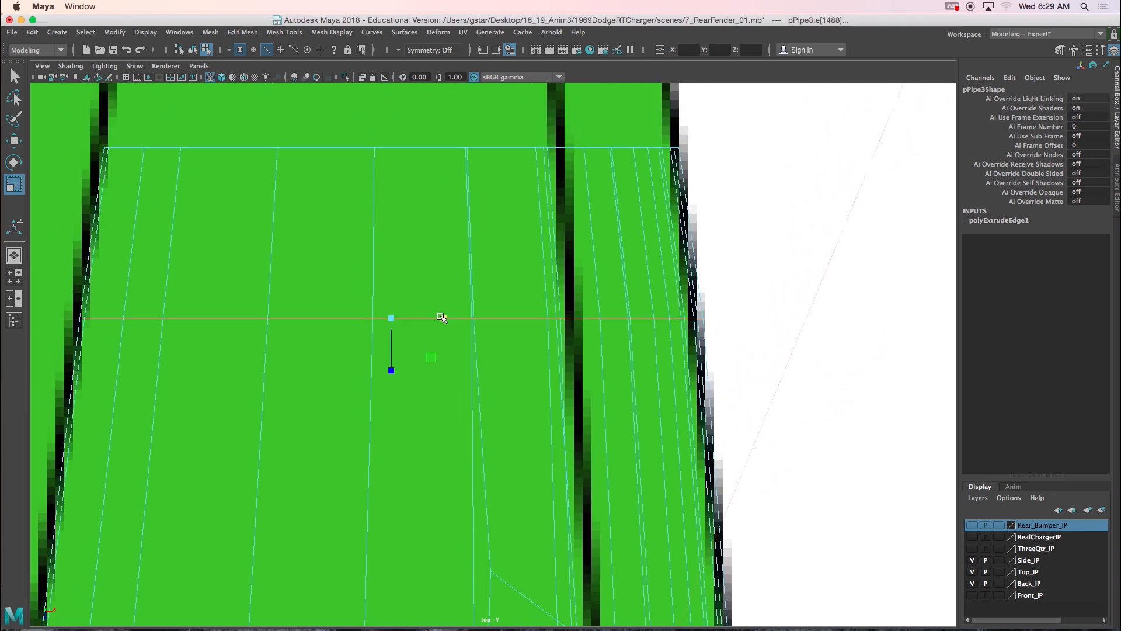
left_click_drag(441, 317, 443, 317)
key("w")
key("r")
- Reselect only the rearmost edge row in the top view and try shifting it slightly inward and backward
middle_click_drag(409, 214, 385, 368, "alt")
double_click(334, 333)
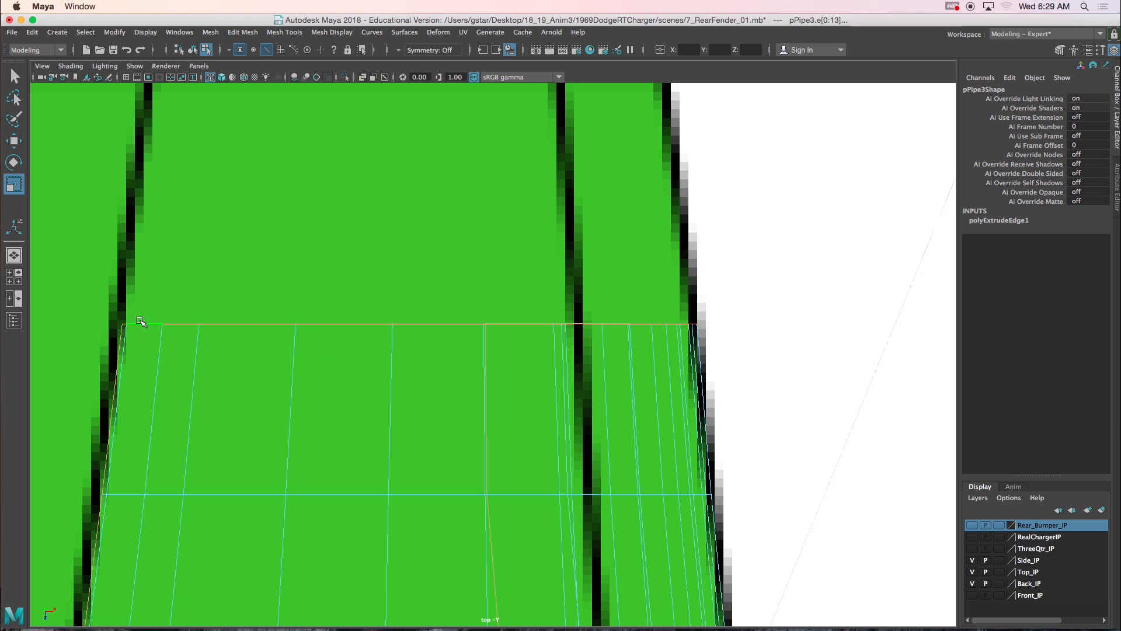
left_click_drag(88, 287, 784, 350)
left_click_drag(77, 358, 762, 415, "ctrl")
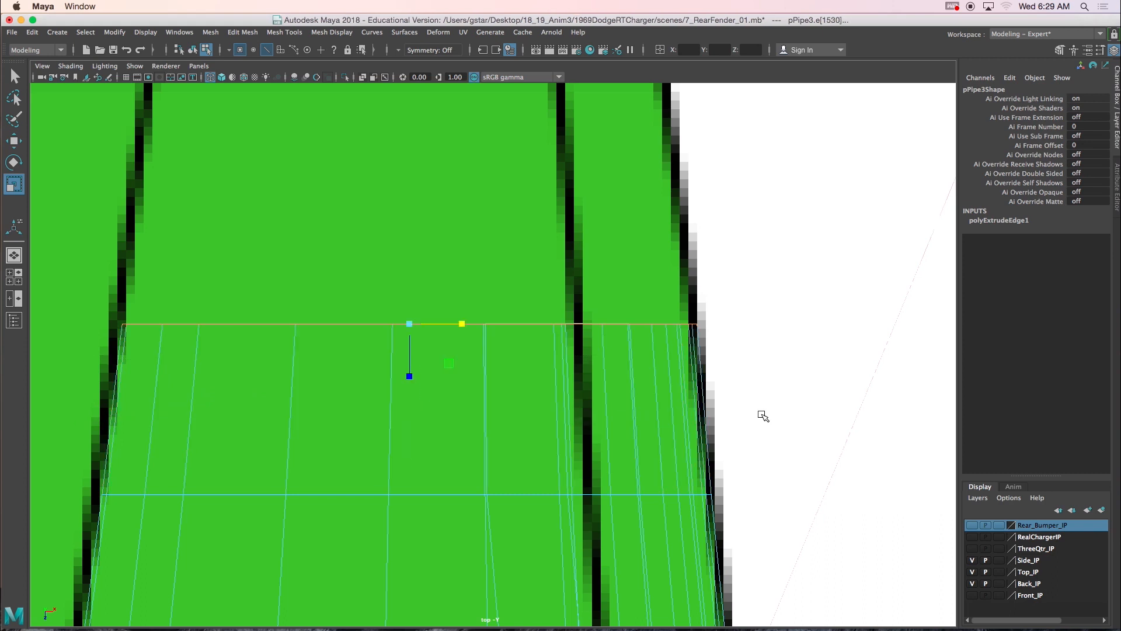
key("w")
mouse_move(447, 364)
left_mouse_down()
mouse_move(437, 341)
mouse_move(441, 353)
left_mouse_up()
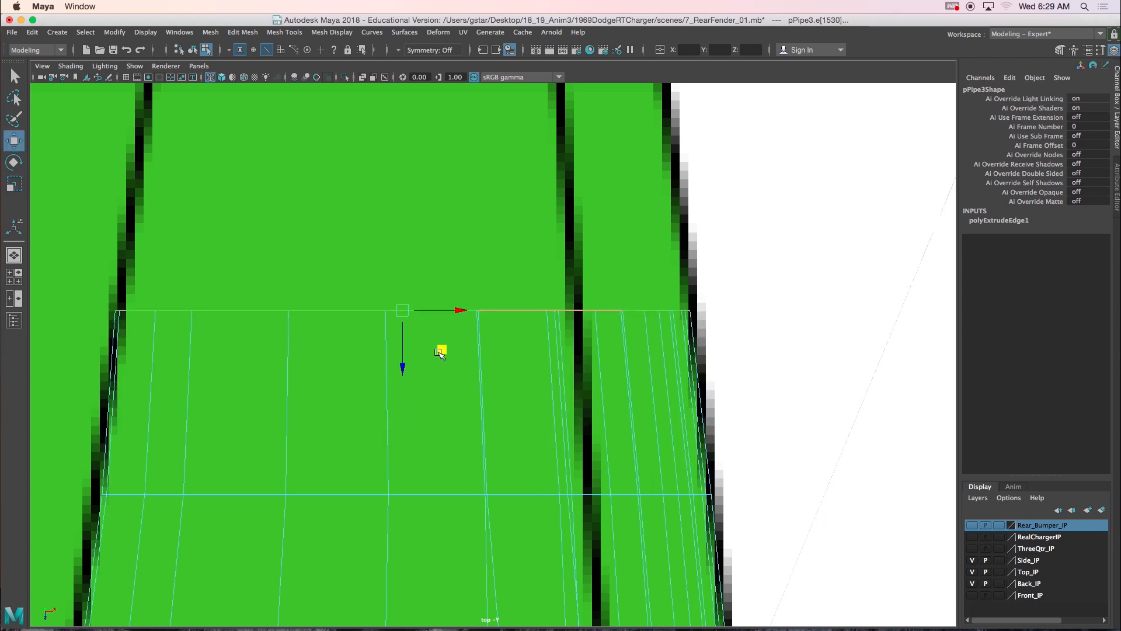
- Compare the extended fender in the side view with the painted topology around the bumper cutout and lower corner
key("space")
key("space")
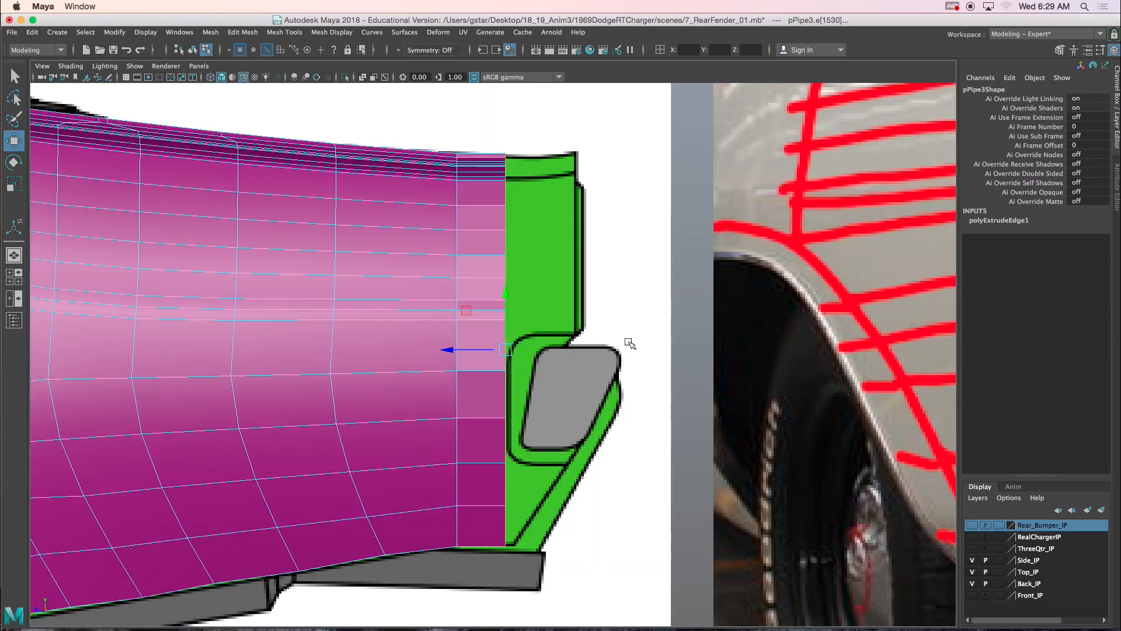
scroll(608, 348, "down", 3)
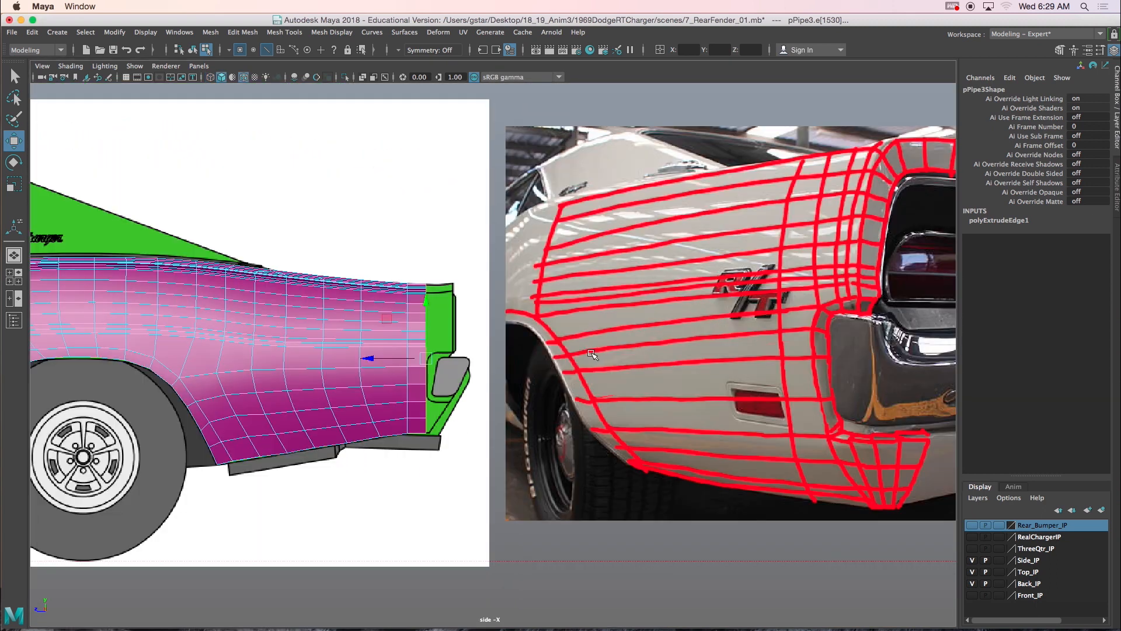
middle_click_drag(592, 354, 557, 349, "alt")
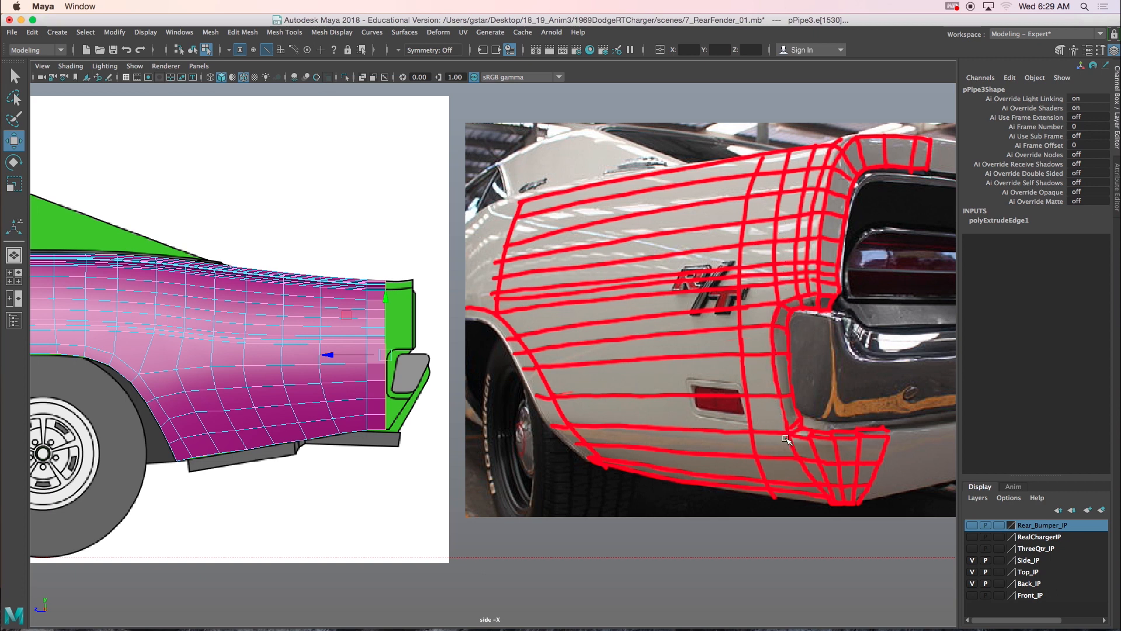
scroll(793, 337, "up", 2)
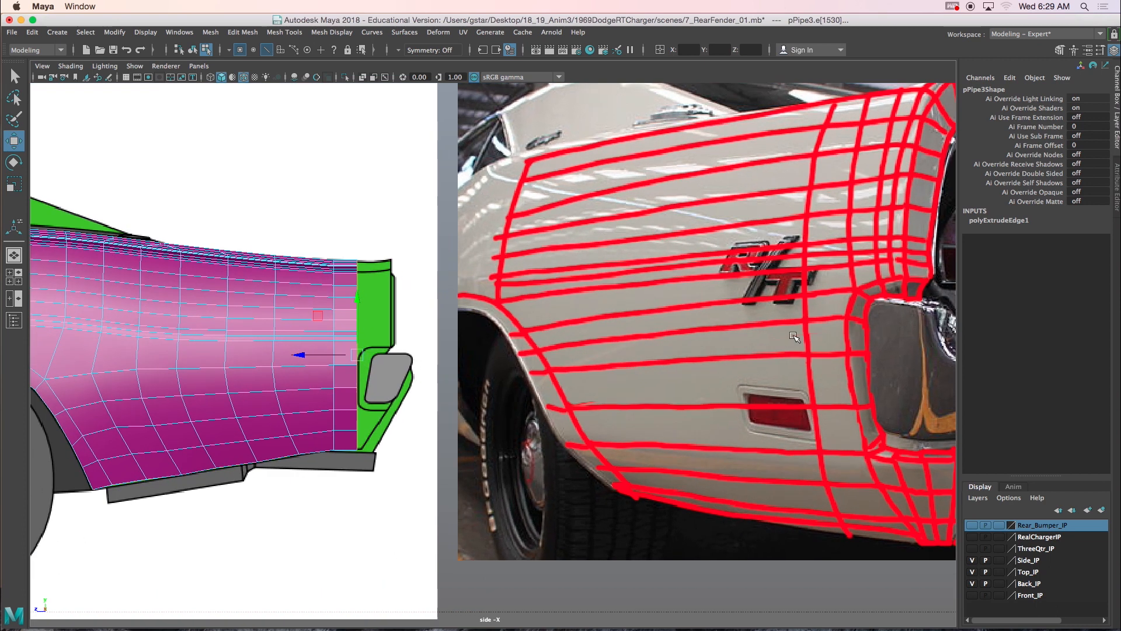
scroll(793, 337, "up", 3)
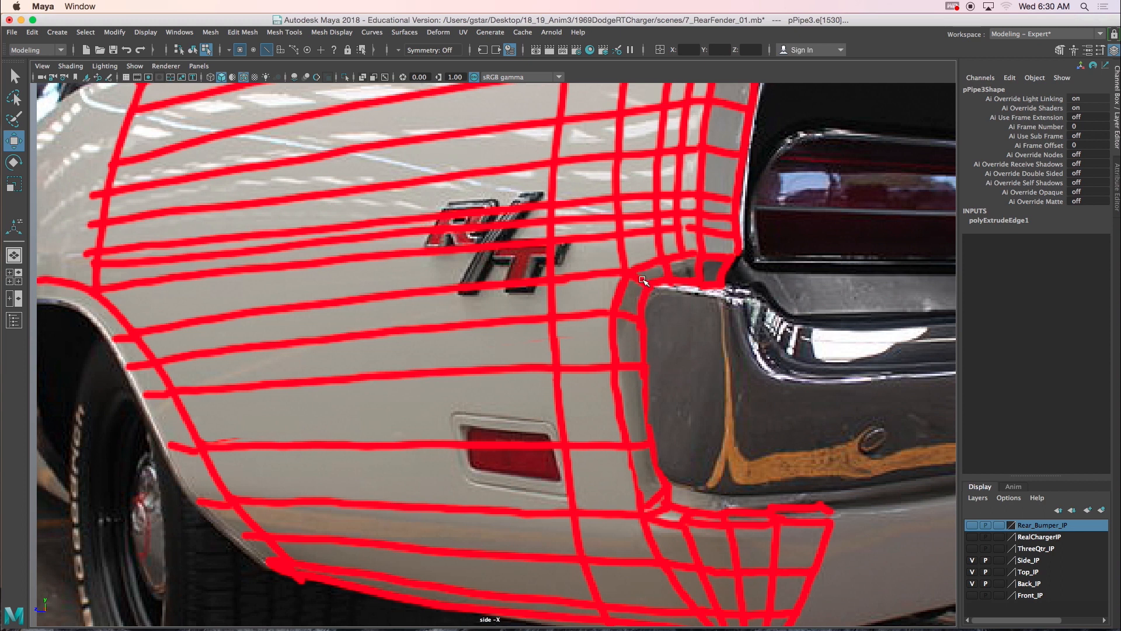
middle_click_drag(621, 245, 700, 287, "alt")
middle_click_drag(609, 374, 655, 212, "alt")
middle_click_drag(437, 353, 598, 341, "alt")
middle_click_drag(328, 329, 454, 452, "alt")
- Switch to the back view and examine how the fender's rear end lines up with the rear blueprint's outline
key("space")
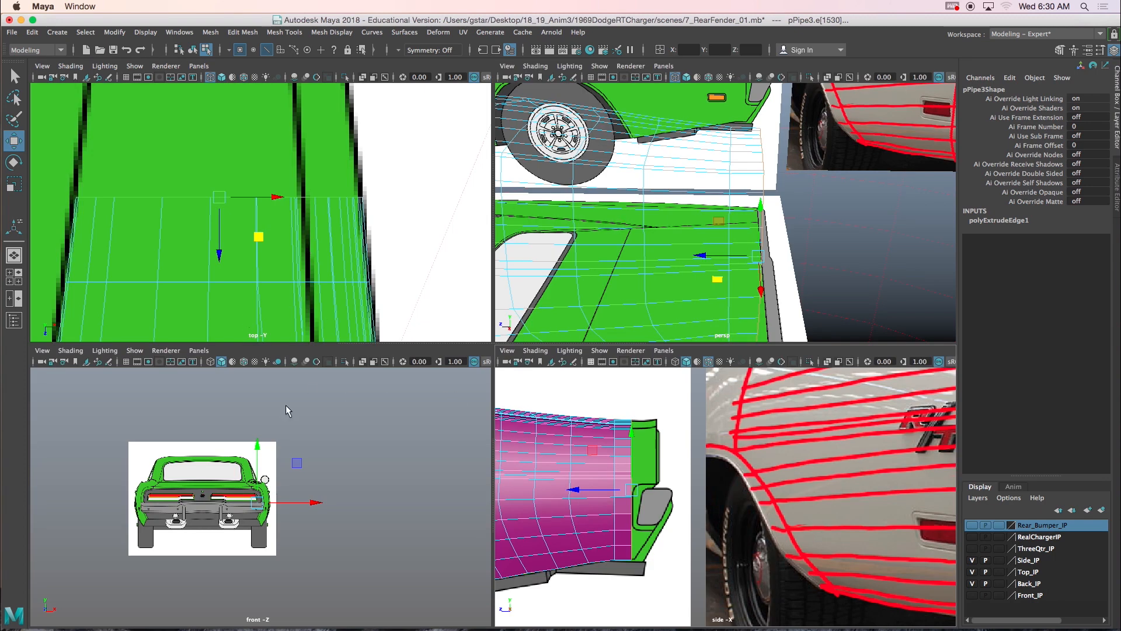
key("space")
scroll(492, 389, "up", 5)
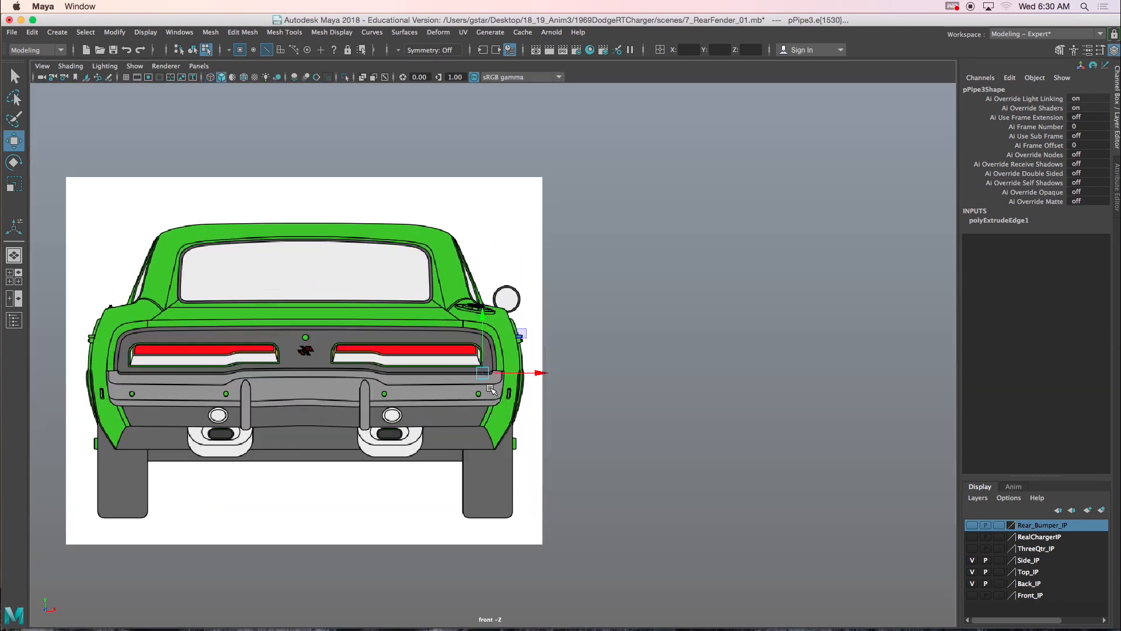
middle_click_drag(535, 442, 535, 426, "alt")
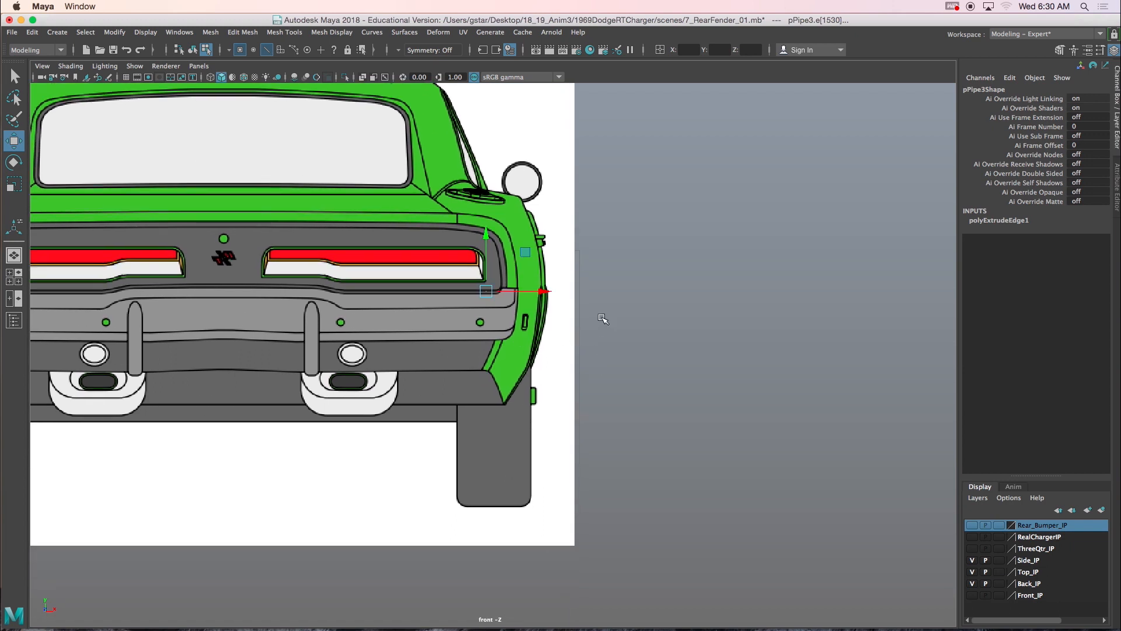
key("space")
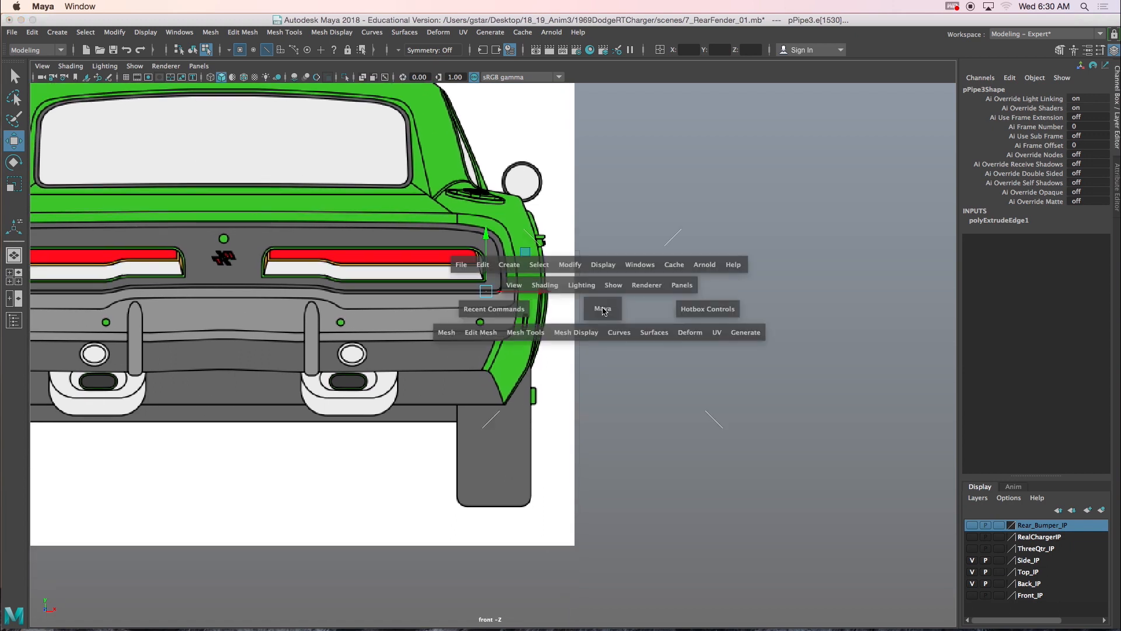
left_click_drag(603, 310, 519, 346)
middle_click_drag(499, 343, 512, 453, "alt")
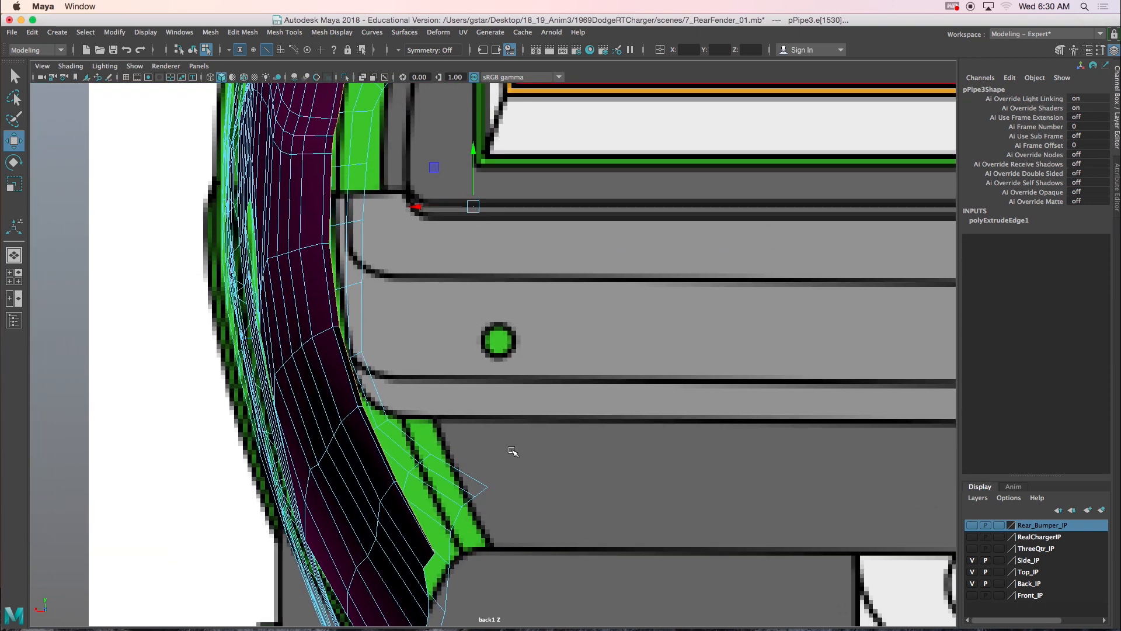
middle_click_drag(418, 315, 432, 465, "alt")
mouse_move(403, 279)
middle_mouse_down("alt")
mouse_move(405, 399)
mouse_move(390, 391)
mouse_move(352, 404)
mouse_move(372, 183)
middle_mouse_up("alt")
middle_click_drag(353, 398, 341, 258, "alt")
middle_click_drag(341, 345, 356, 328, "alt")
middle_click_drag(346, 412, 365, 340, "alt")
middle_click_drag(392, 498, 332, 542, "alt")
scroll(350, 514, "down", 5)
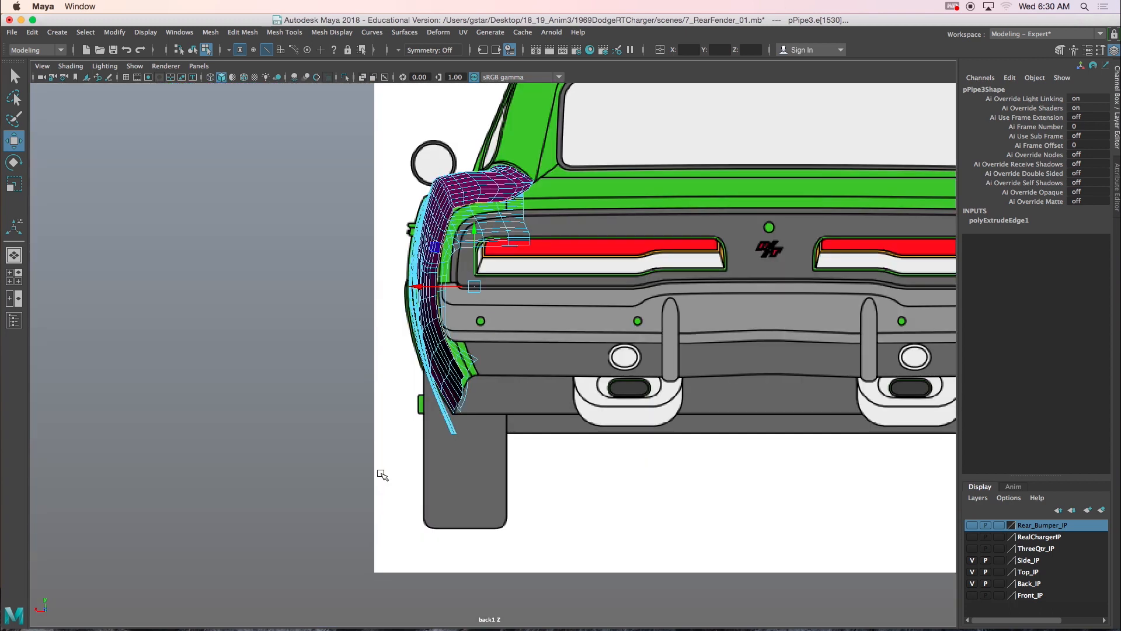
scroll(402, 361, "up", 4)
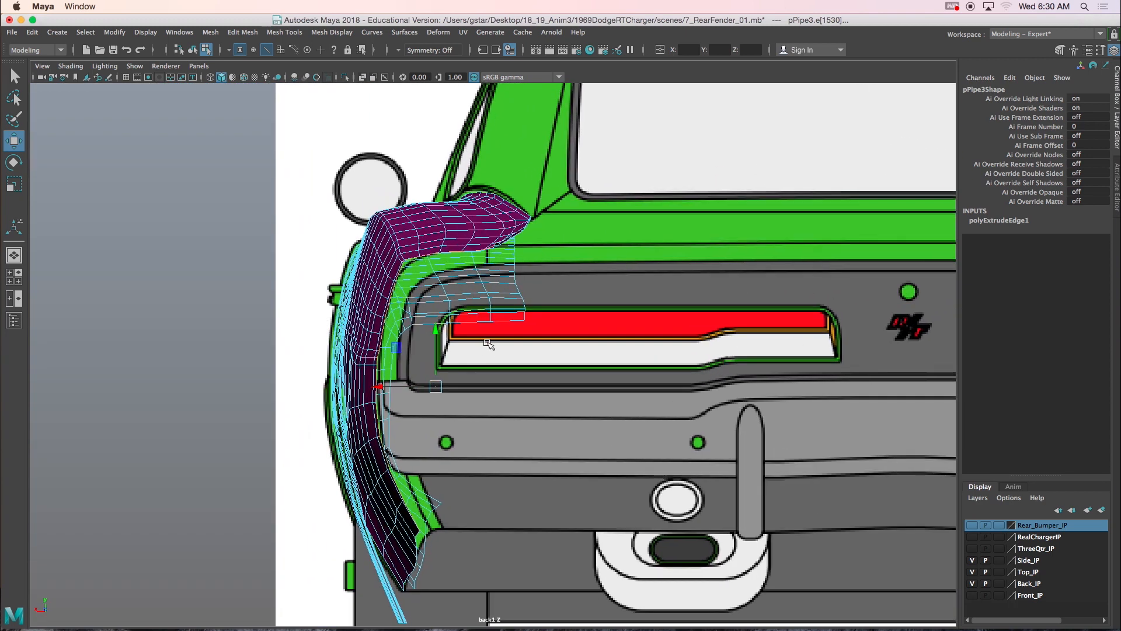
- Return to the perspective view, put the fender mesh back in object selection mode and display it shaded
key("space")
key("space")
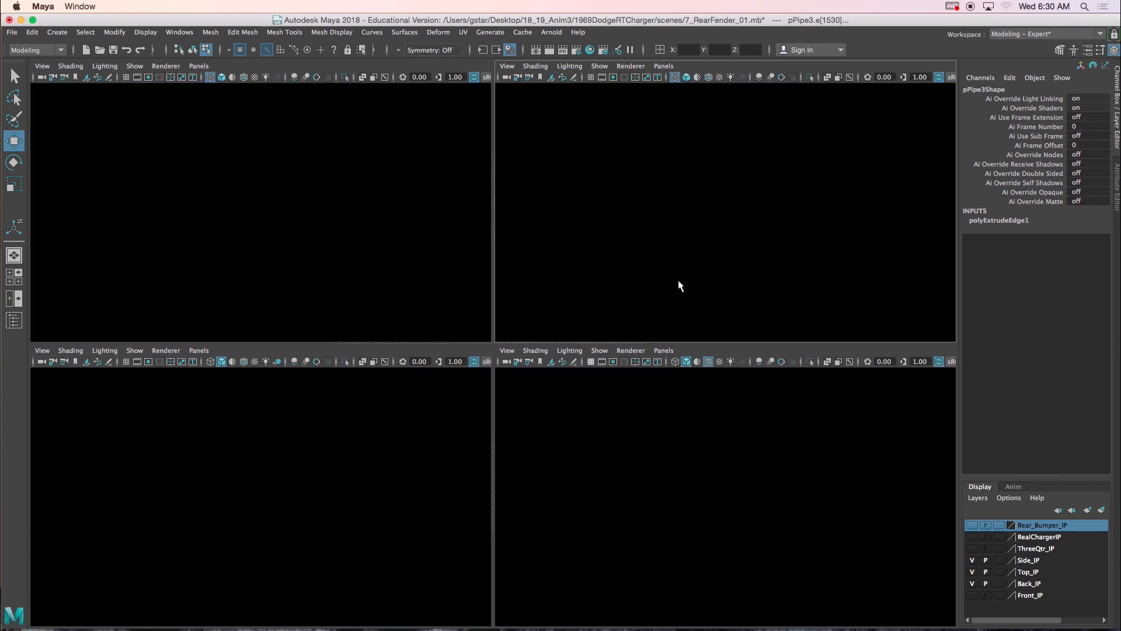
left_click_drag(722, 273, 707, 323, "alt")
left_click(697, 335)
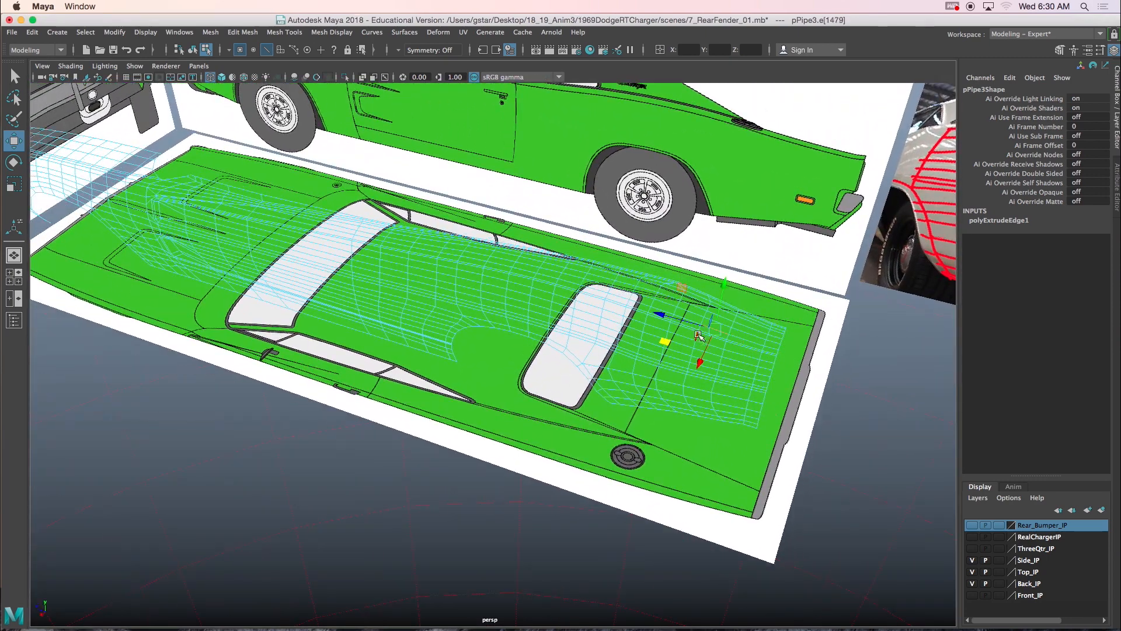
right_click_drag(647, 330, 684, 311)
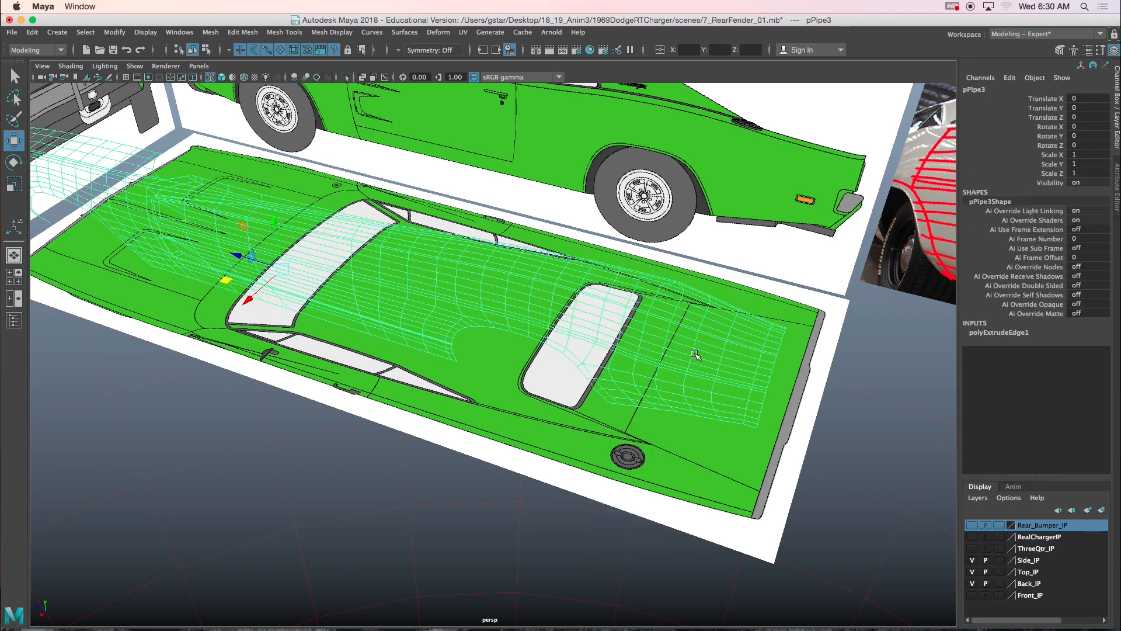
key("5")
scroll(645, 370, "up", 5)
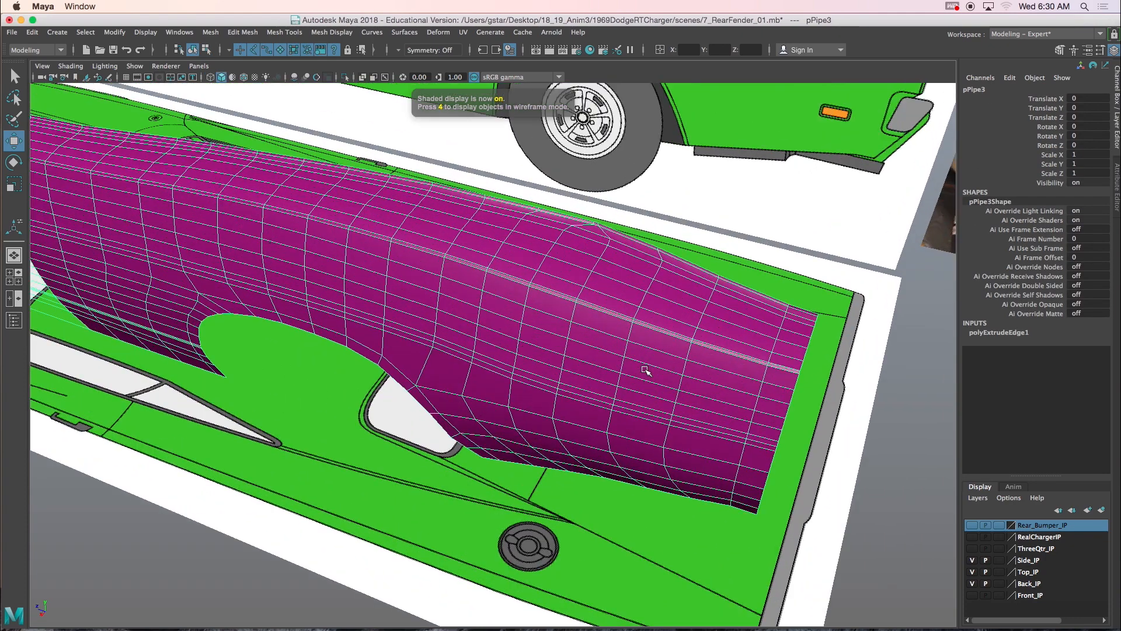
- Hide the attribute and channel sidebar to widen the viewport, framing the fender's rear end beside the painted topology reference
left_click_drag(628, 386, 647, 368, "alt")
middle_click_drag(648, 369, 502, 508, "alt")
left_click_drag(502, 508, 583, 410, "alt")
left_click(1114, 50)
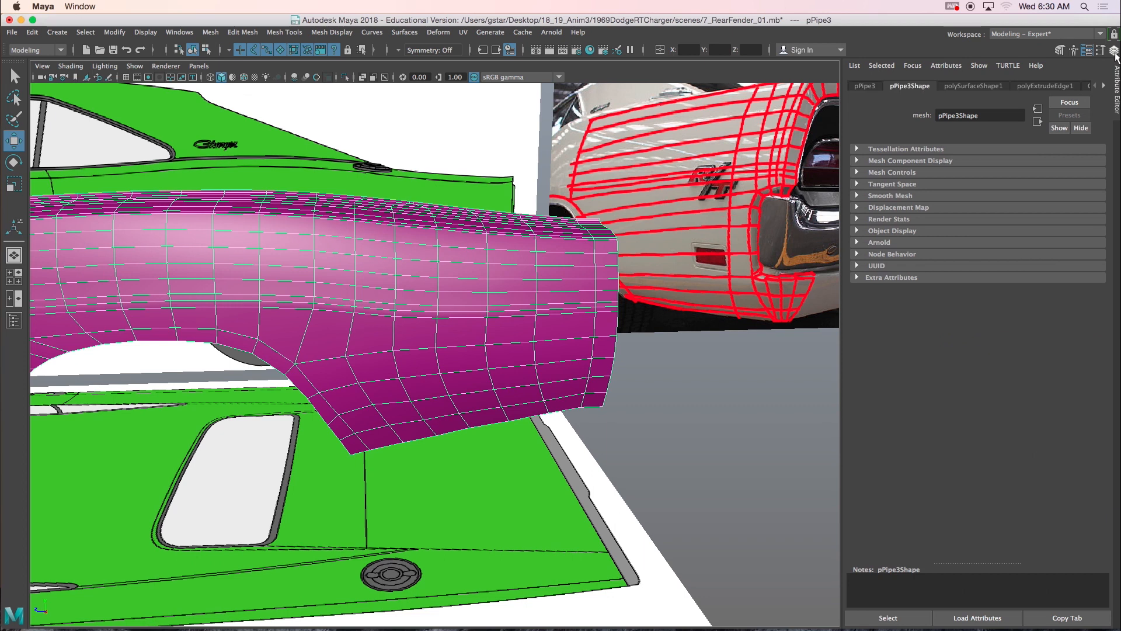
left_click(1087, 49)
middle_click_drag(893, 305, 751, 329, "alt")
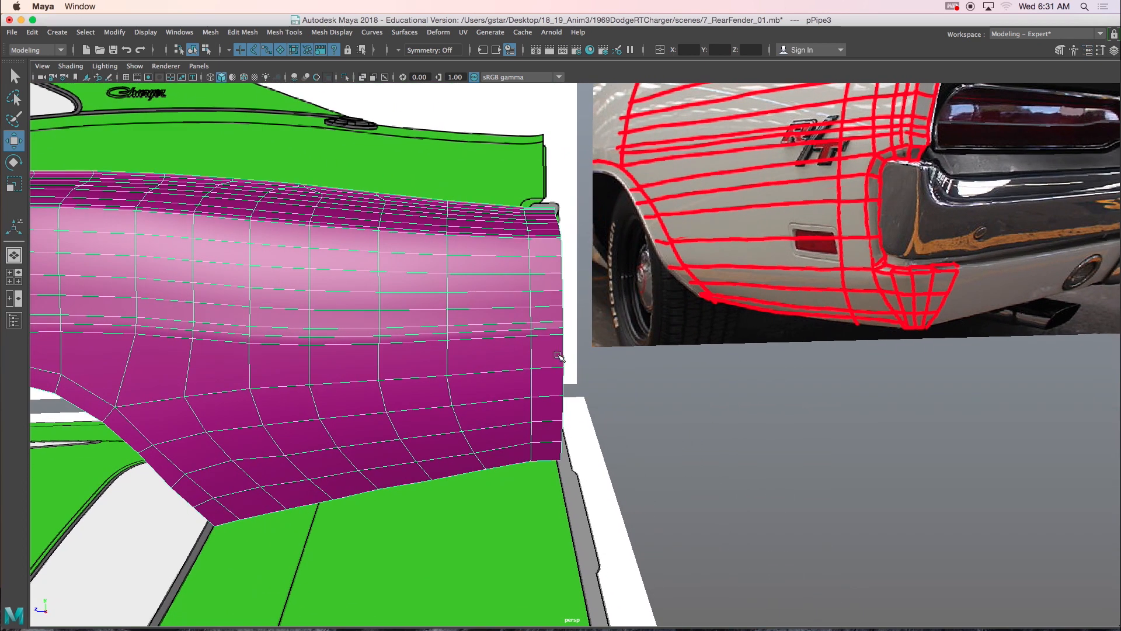
- Switch to the side view, frame the fender's rear end beside the bumper cutout and add a Grease Pencil frame
key("space")
key("space")
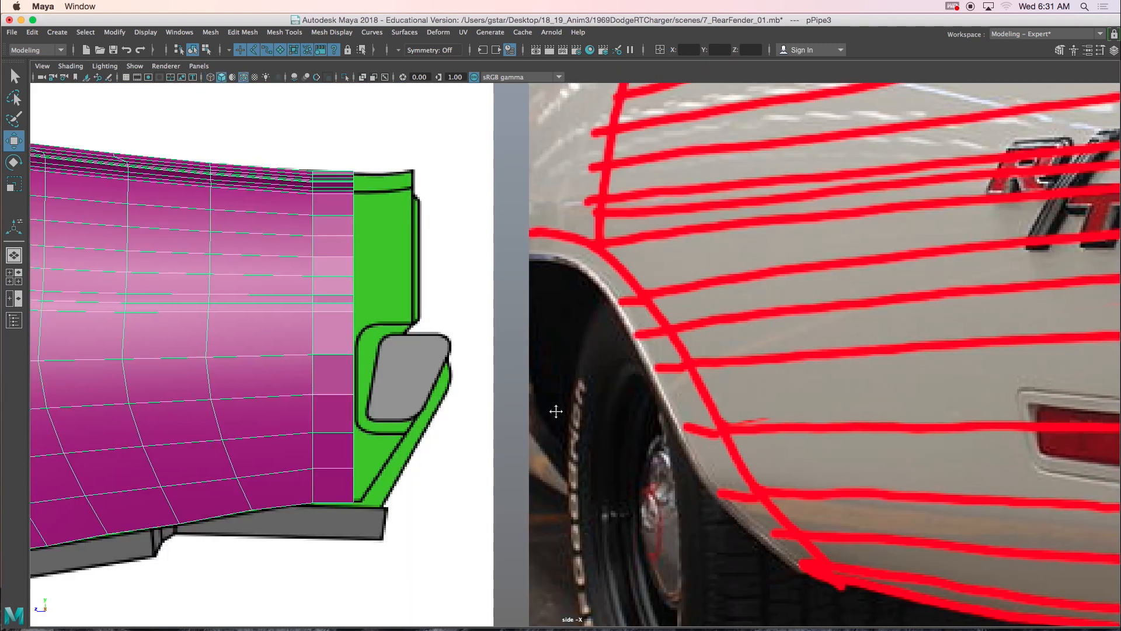
middle_click_drag(556, 410, 543, 413, "alt")
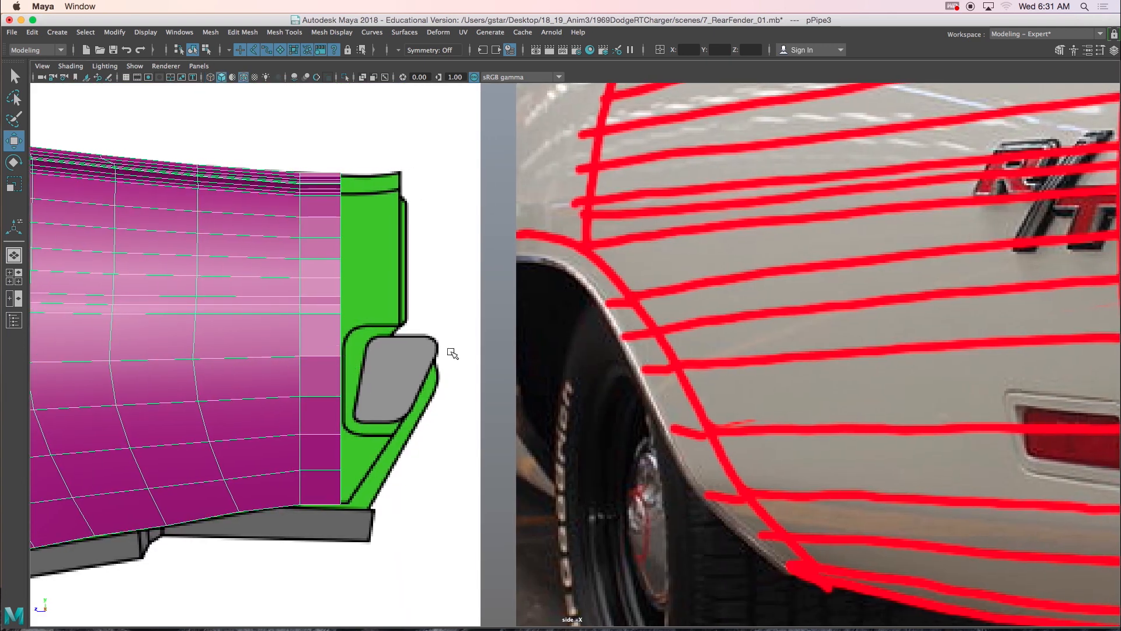
scroll(352, 338, "up", 2)
middle_click_drag(352, 339, 443, 337, "alt")
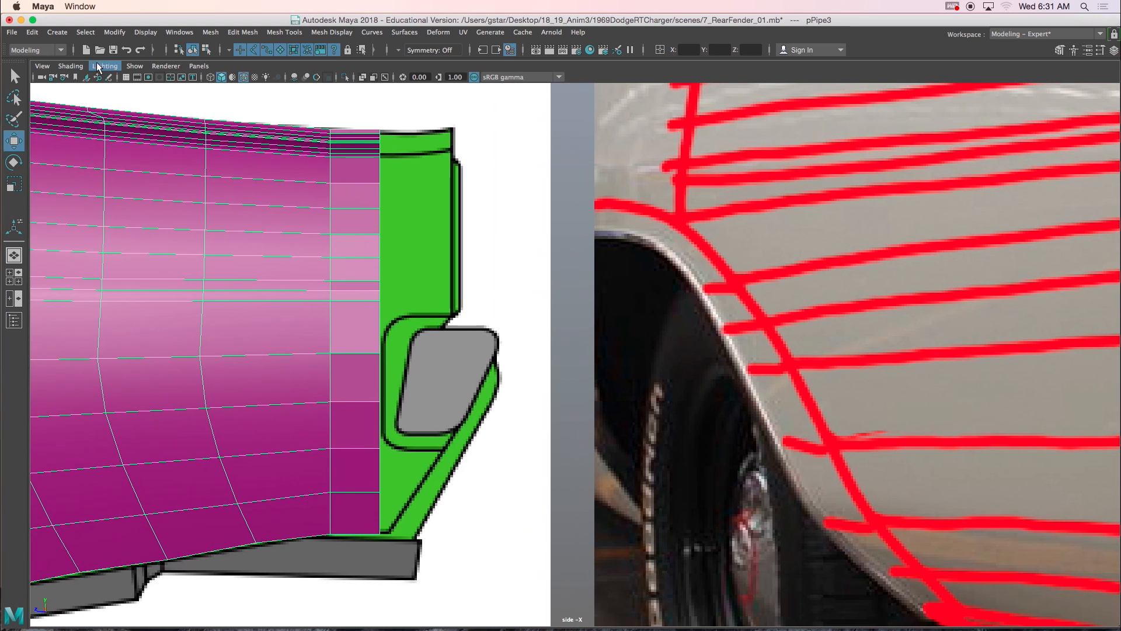
left_click(108, 78)
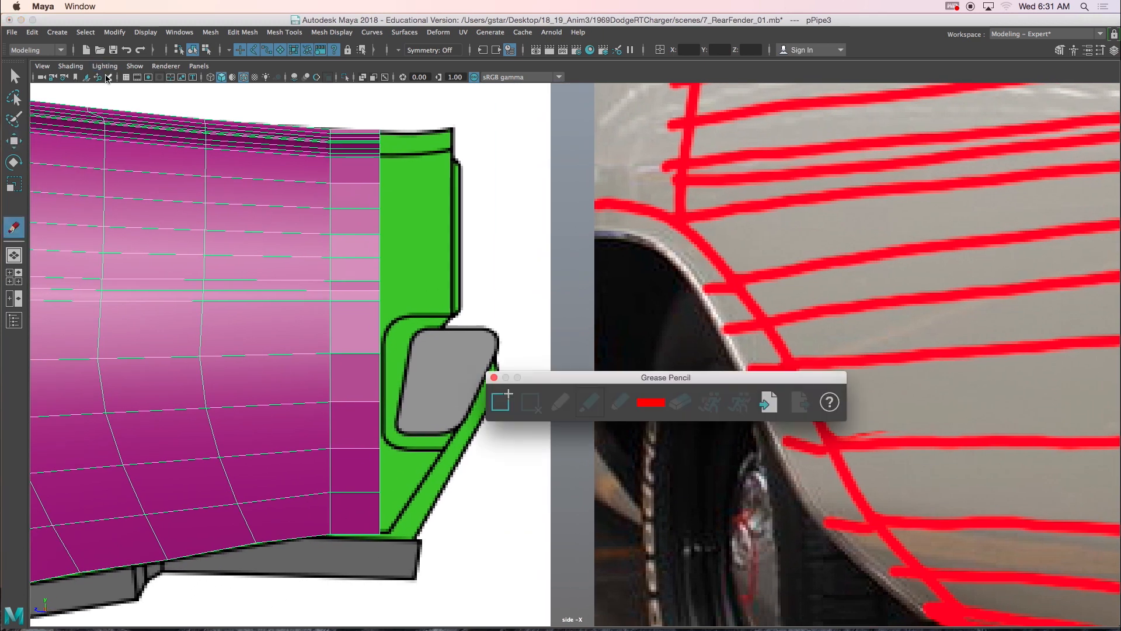
left_click(500, 402)
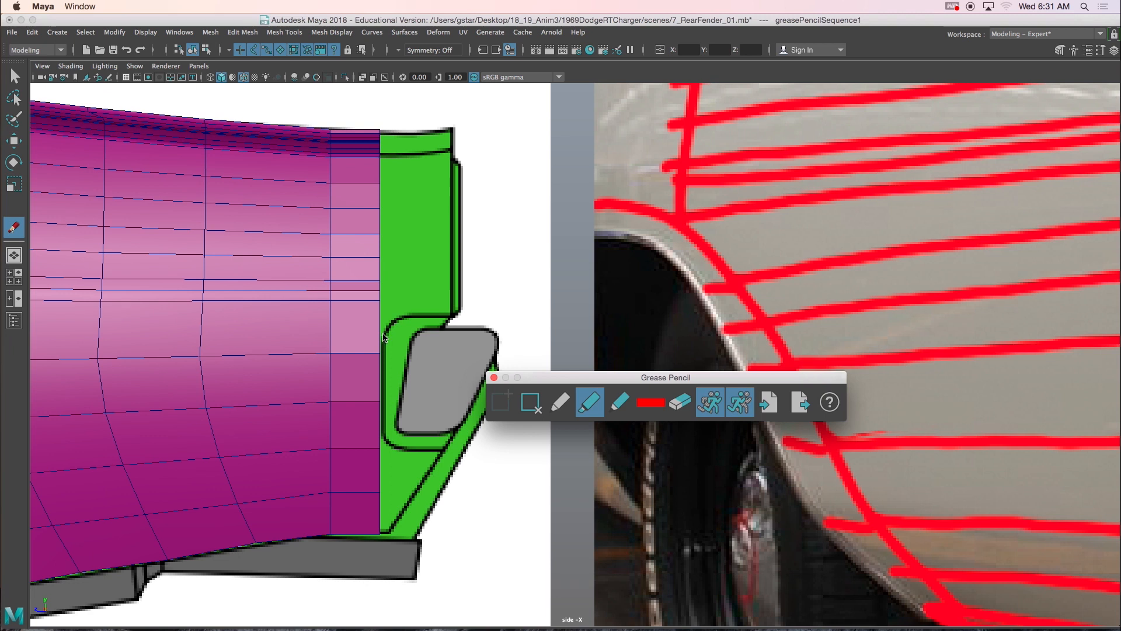
- Try marking the fender's end-edge points beside the bumper cutout with the Grease Pencil, then remove that frame
left_click(560, 402)
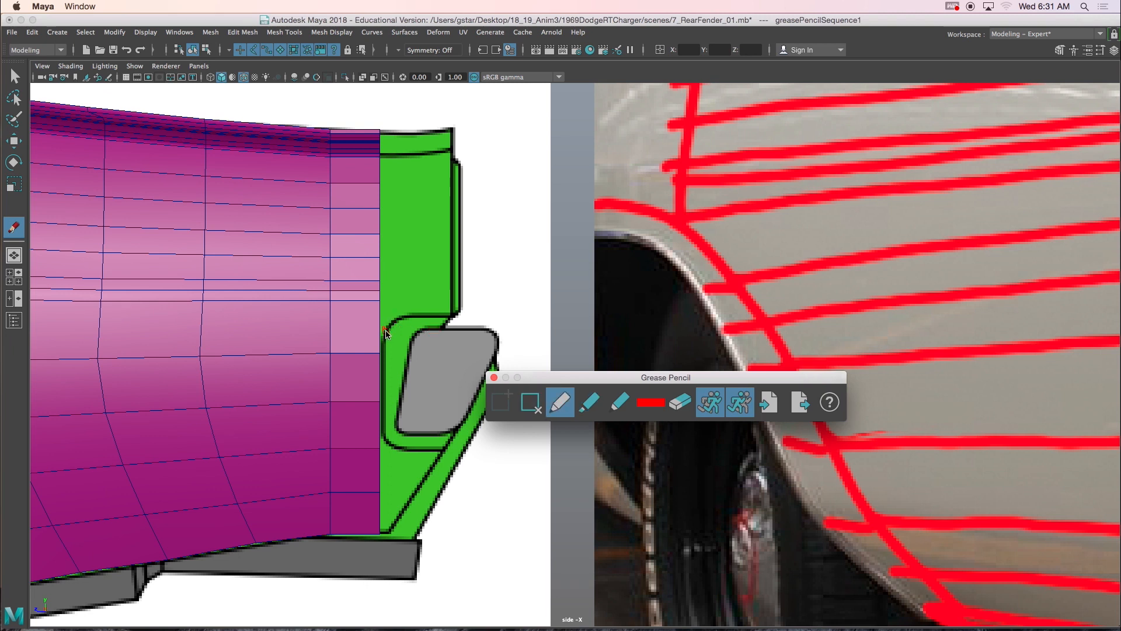
left_click(380, 353)
left_click(380, 354)
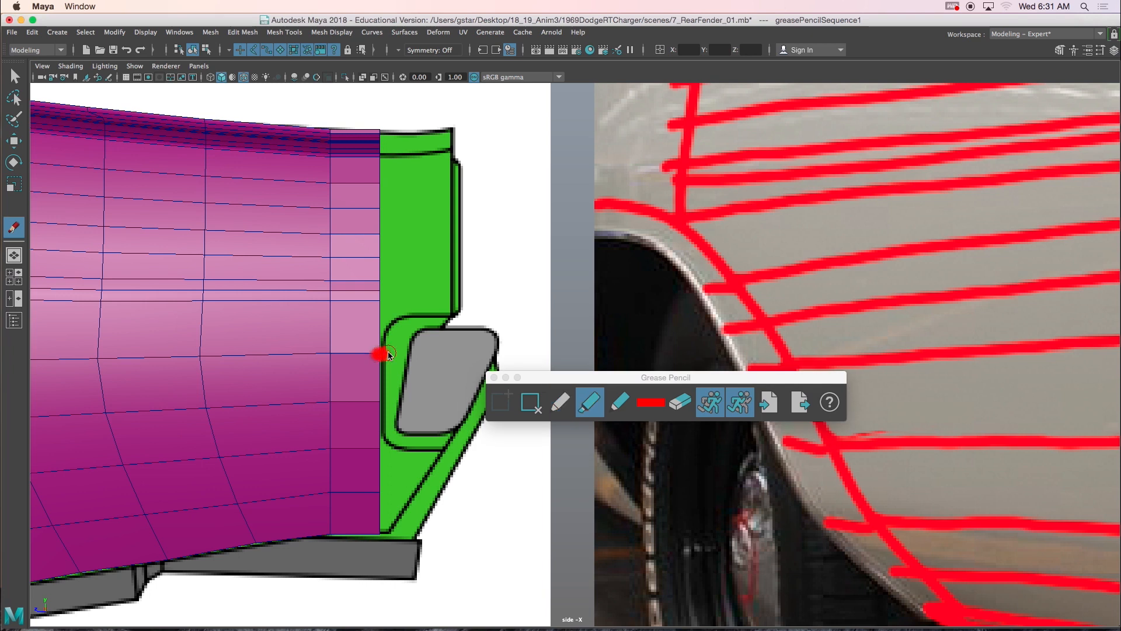
left_click(560, 403)
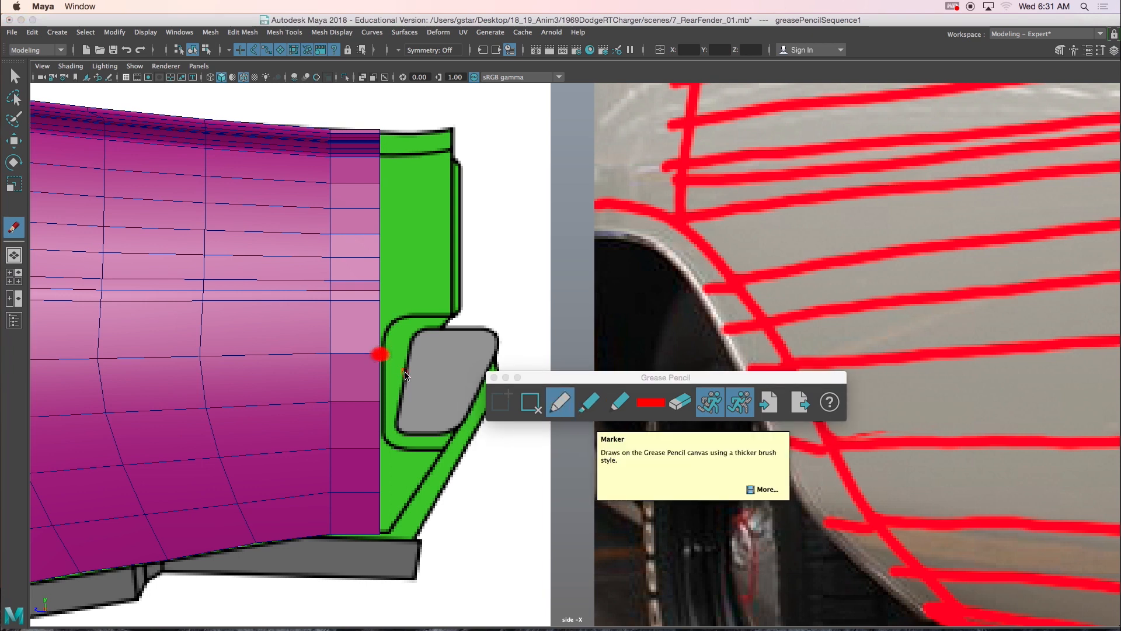
left_click(378, 401)
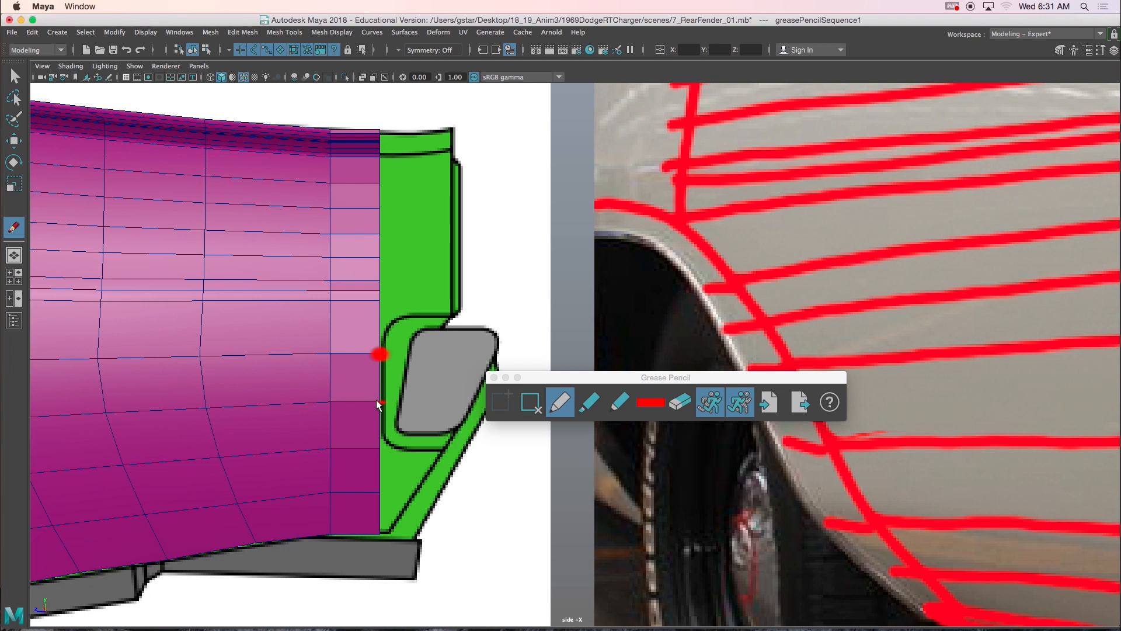
left_click(530, 402)
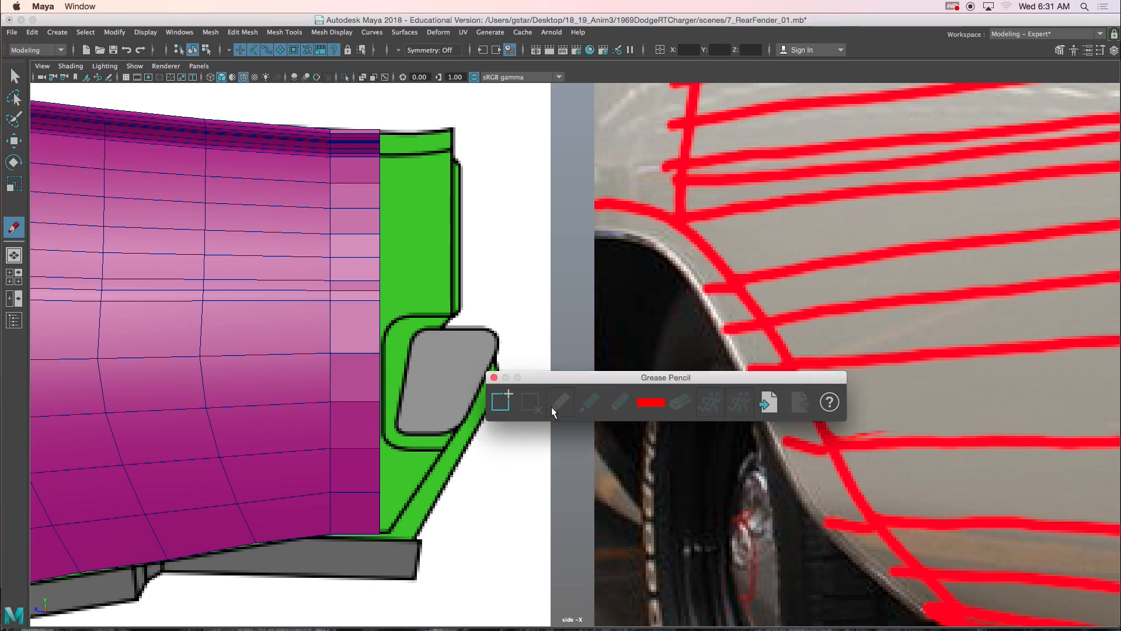
- In a new Grease Pencil frame, mark the edges meeting the bumper cutout and circle its two rounded corners
left_click(510, 401)
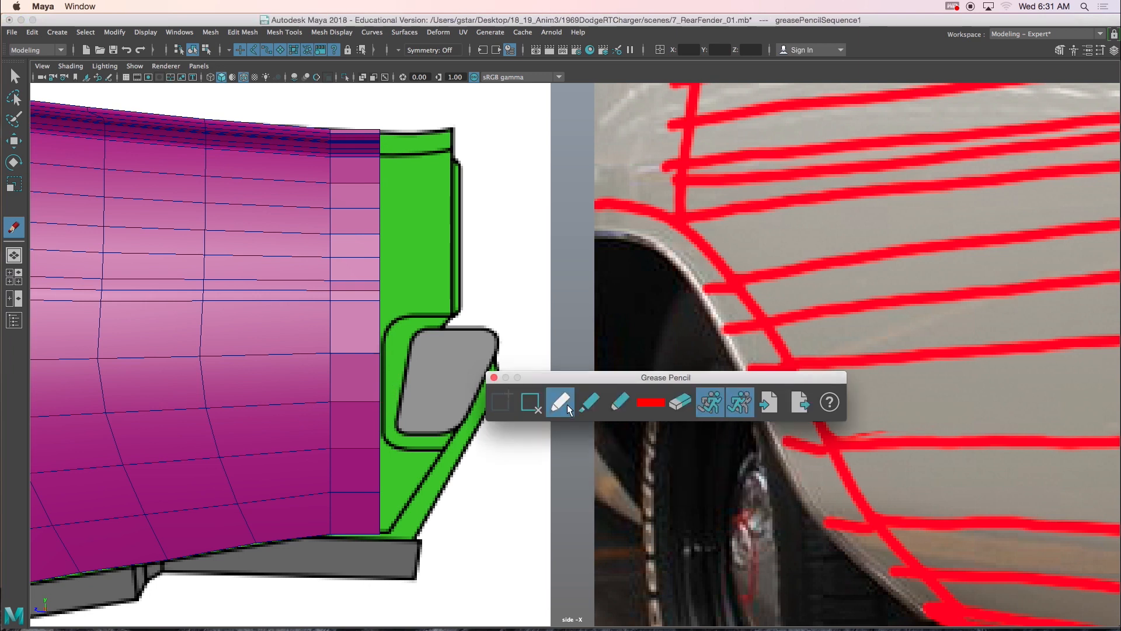
left_click(381, 401)
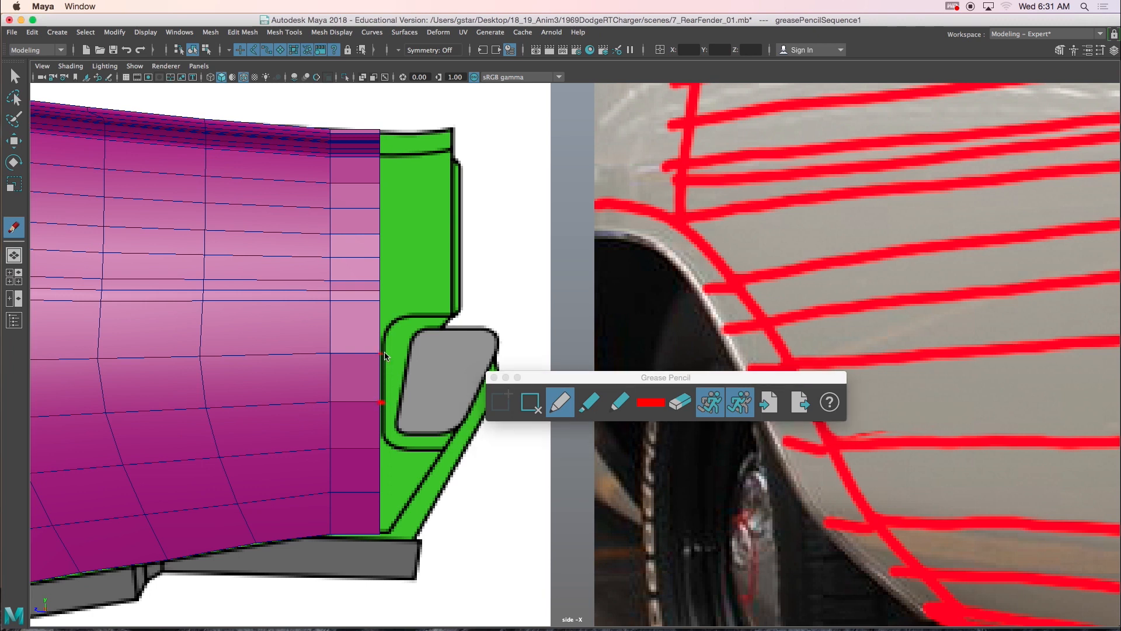
left_click(386, 450)
left_click_drag(333, 447, 380, 437)
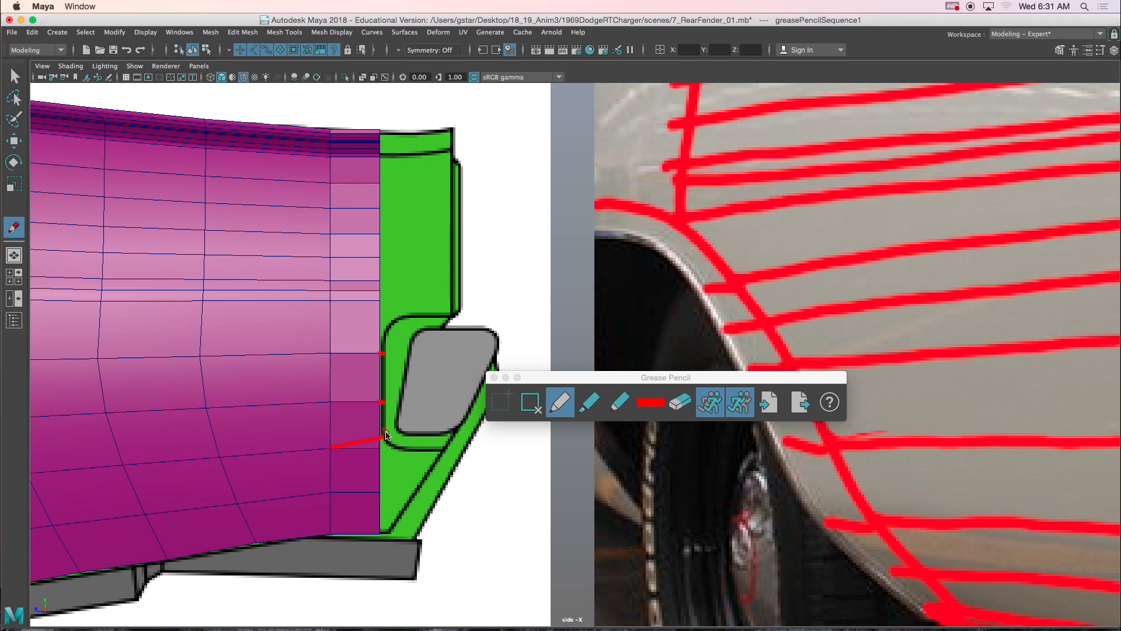
key("super+z")
left_click_drag(381, 492, 414, 493)
left_click_drag(383, 433, 377, 439)
mouse_move(404, 308)
left_mouse_down()
mouse_move(378, 327)
mouse_move(390, 346)
left_mouse_up()
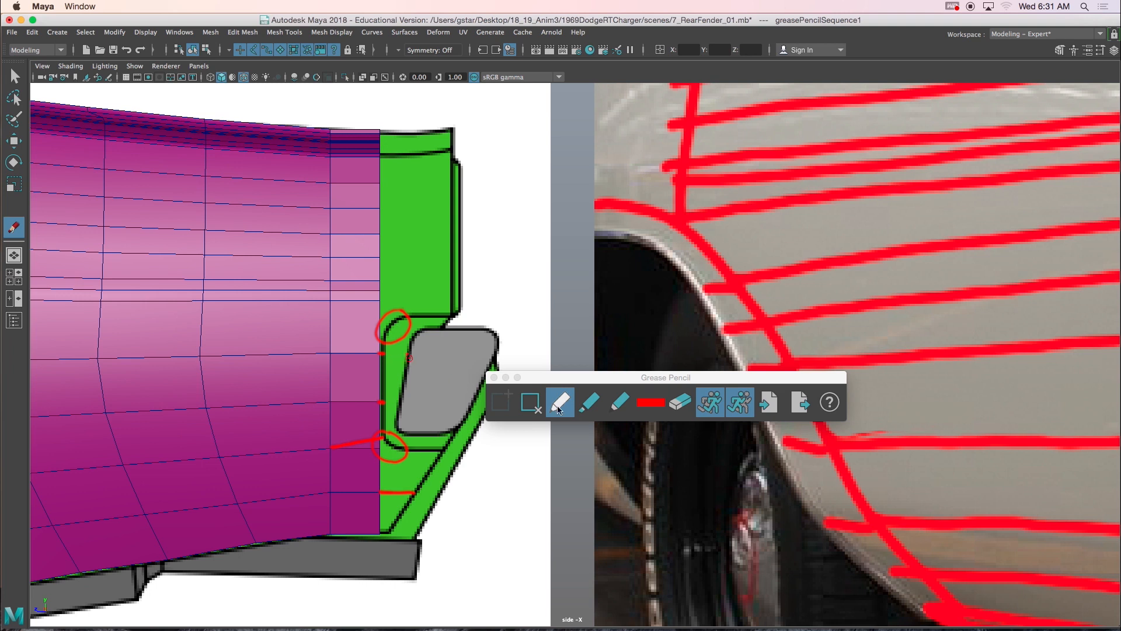
- Erase the mark below the cutout's upper corner and sketch that edge rising from the inner loop to the corner
left_click(680, 402)
left_click_drag(385, 359, 392, 343)
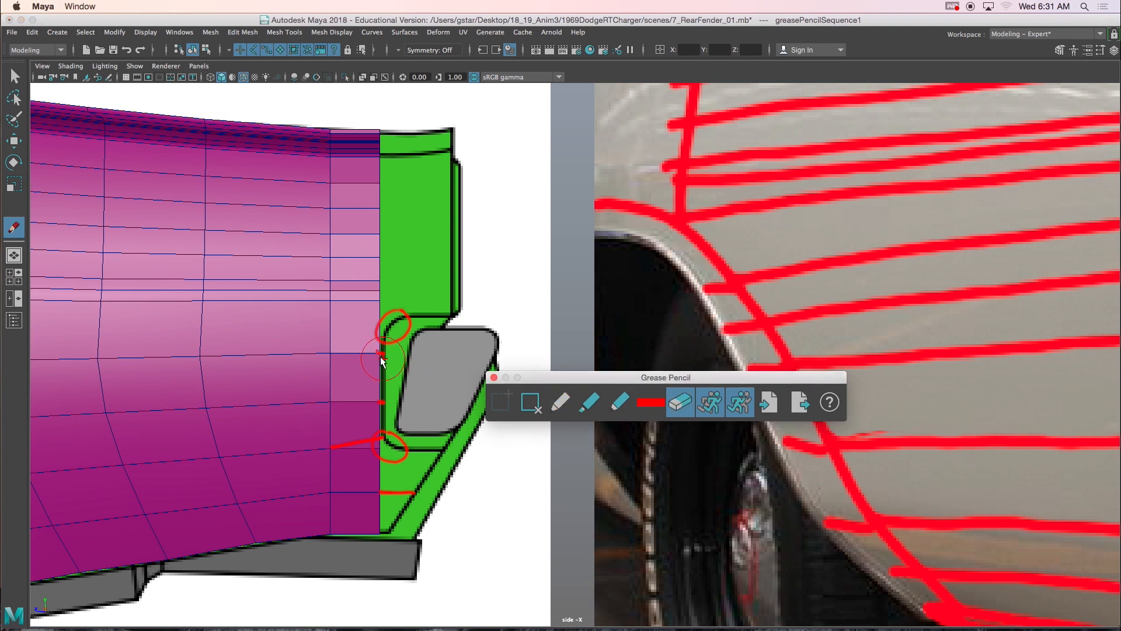
left_click(560, 402)
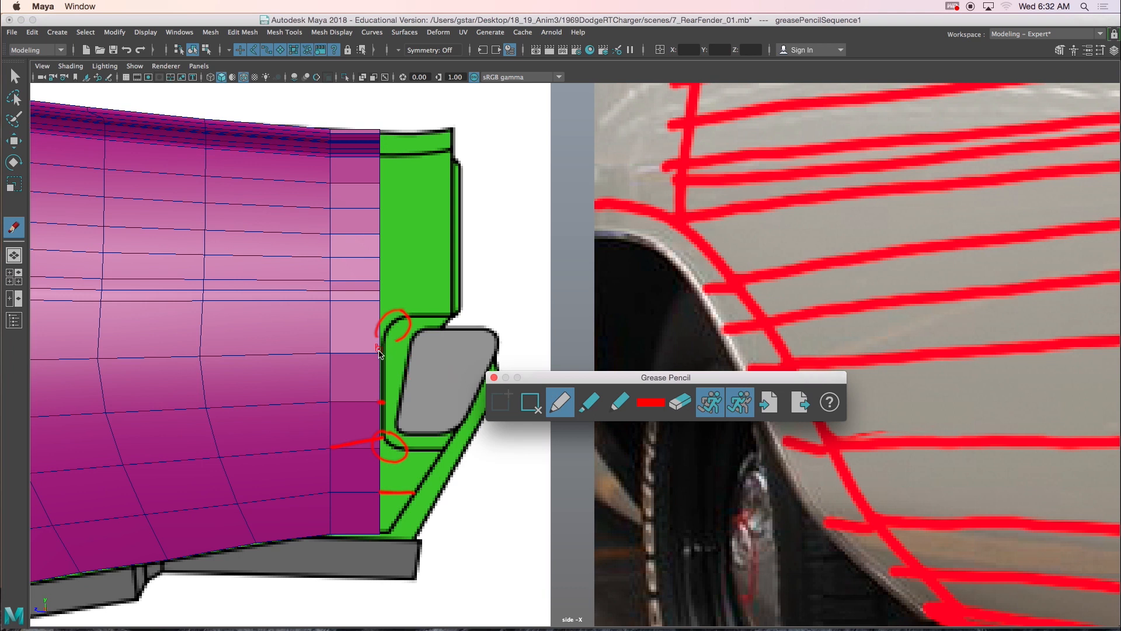
left_click(331, 352)
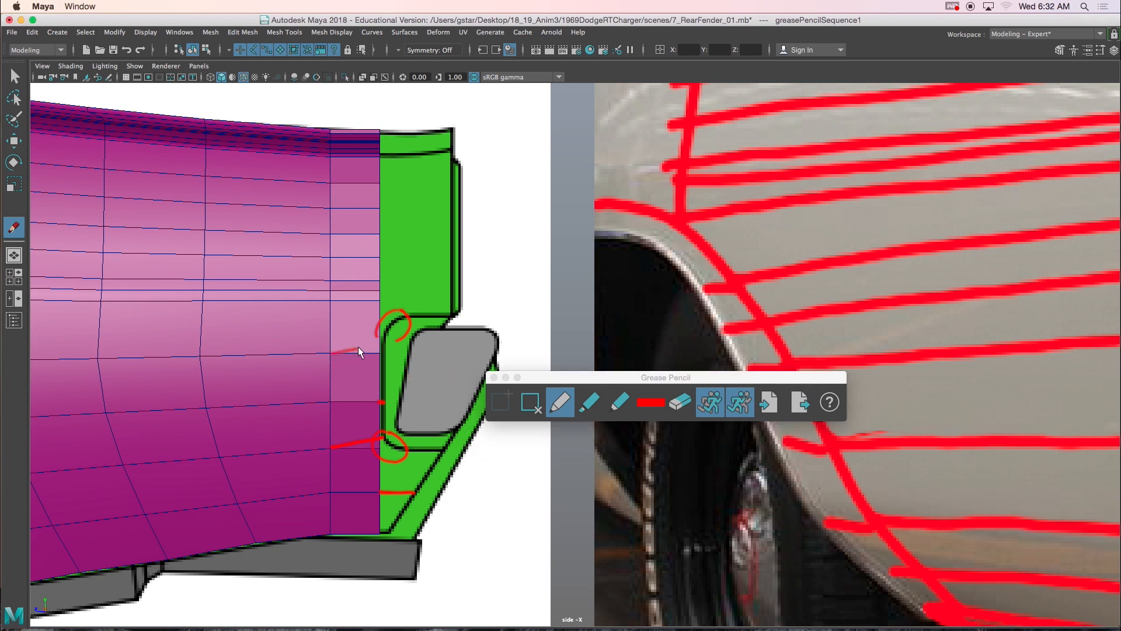
left_click_drag(380, 338, 349, 348)
- Try sketching the three closely spaced edges converging on the cutout's upper corner and running straight back, undoing those strokes
left_click_drag(339, 277, 329, 300)
key("super+z")
left_click_drag(380, 317, 390, 328)
left_click_drag(336, 281, 402, 323)
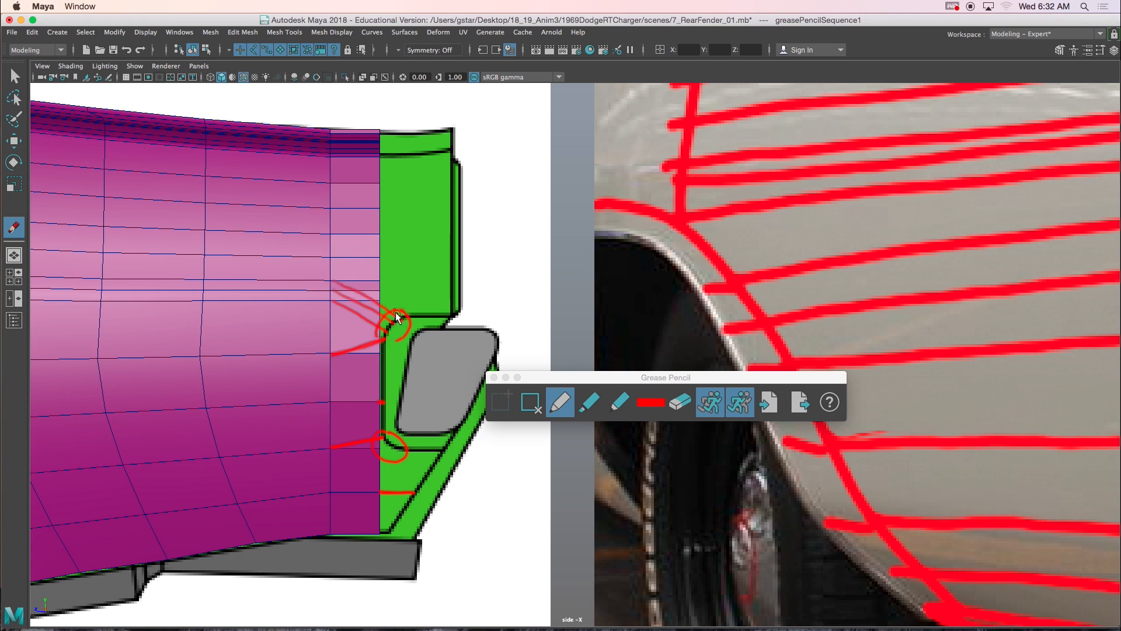
left_click_drag(333, 281, 334, 283)
key("super+z")
key("super+z")
left_click_drag(332, 290, 383, 289)
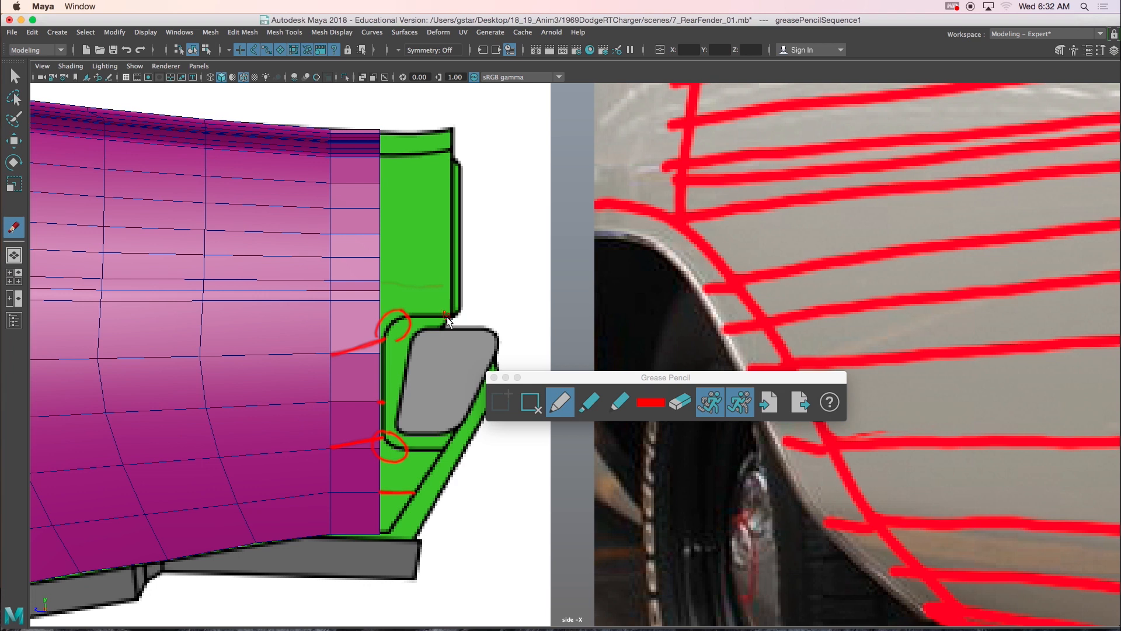
key("super+z")
key("super+z")
- Sketch an extra edge loop toward each cutout corner and vertical edges above and below, then start a blank Grease Pencil frame
left_click_drag(121, 496, 176, 489)
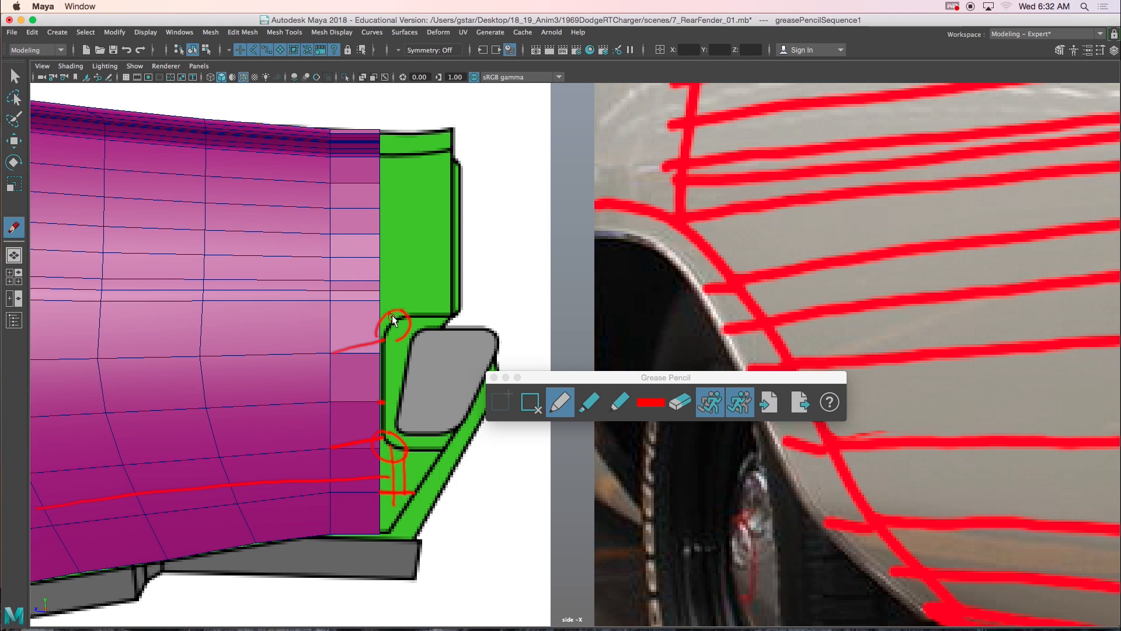
left_click(339, 323)
mouse_move(327, 326)
left_mouse_down()
mouse_move(403, 320)
mouse_move(403, 279)
left_mouse_up()
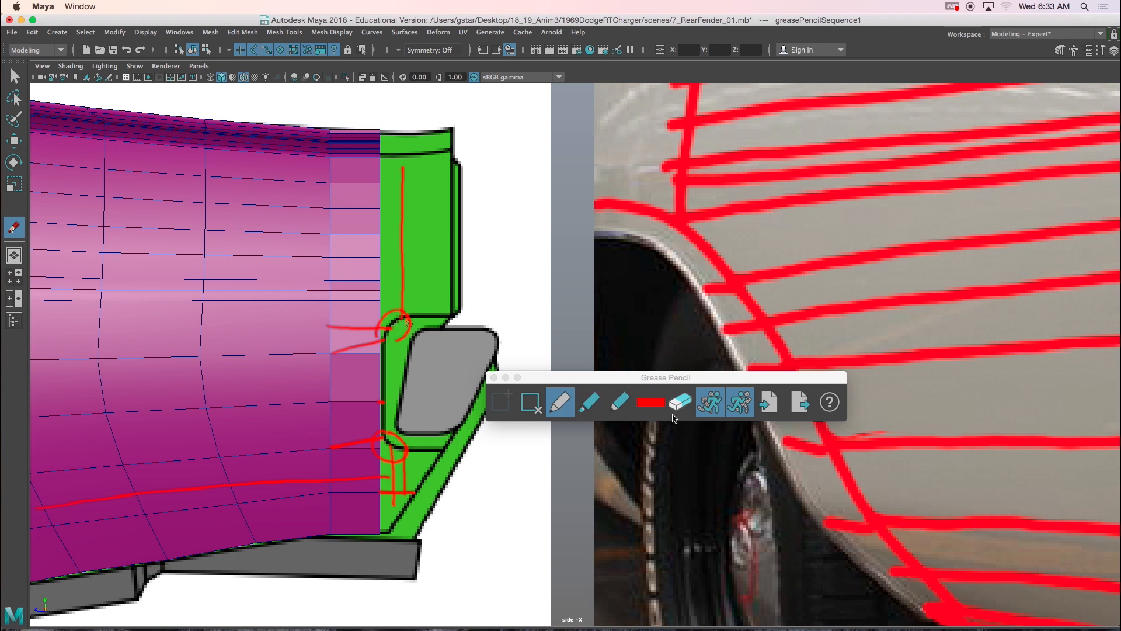
left_click(678, 406)
left_click(530, 404)
left_click(511, 408)
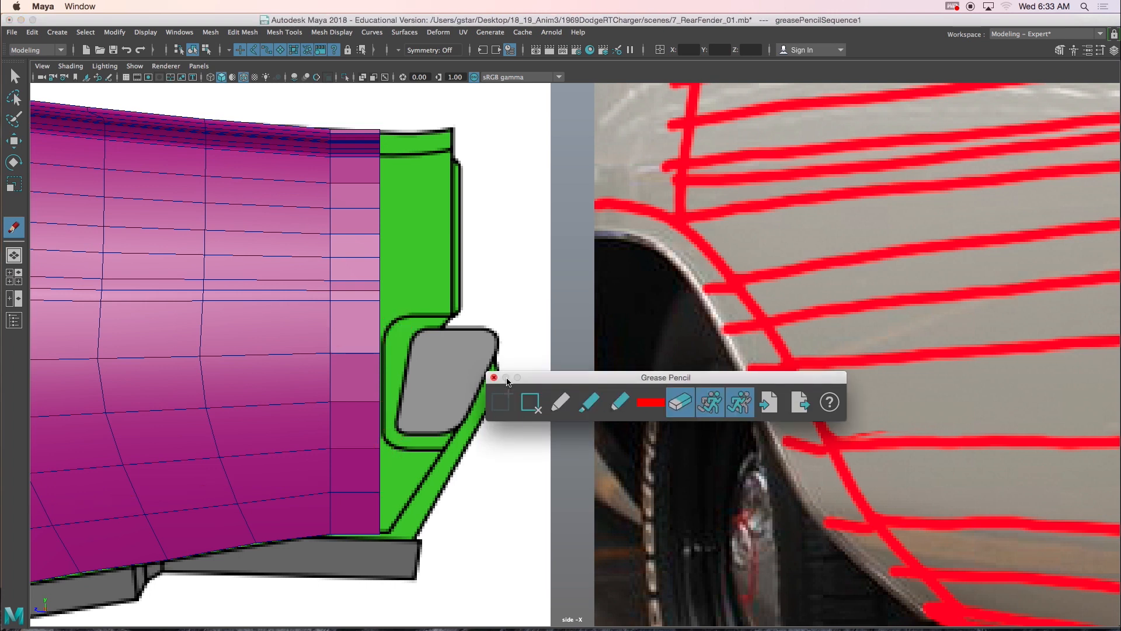
- Sketch the edges angled up to both cutout corners and vertical edges running above and below the cutout
left_click(560, 403)
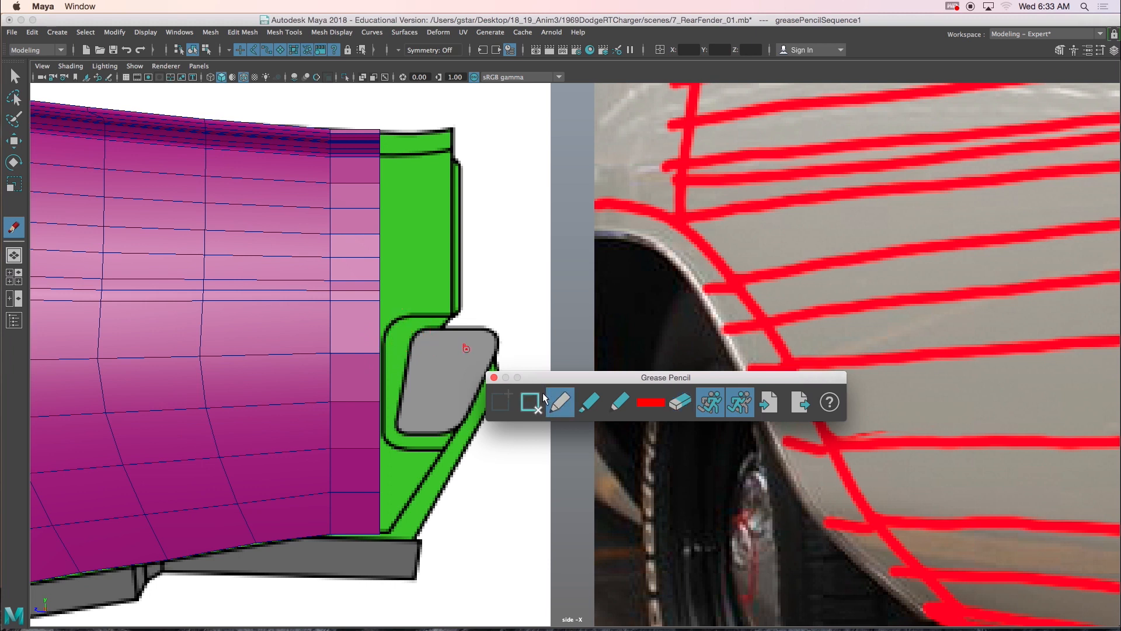
left_click(331, 354)
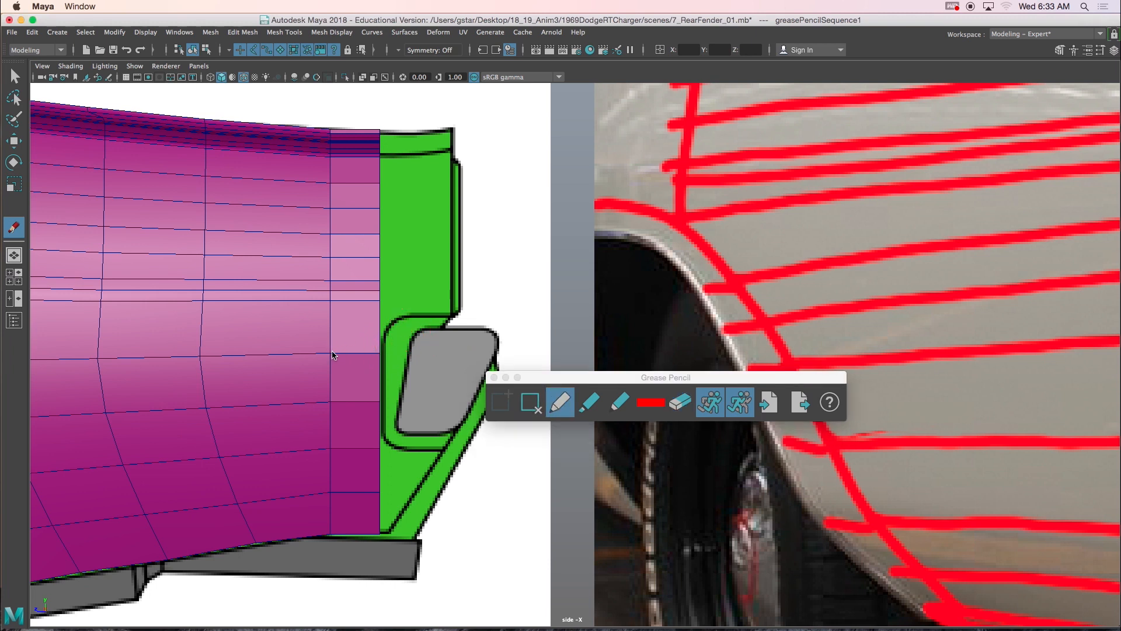
left_click_drag(346, 350, 383, 334)
left_click_drag(396, 151, 398, 168)
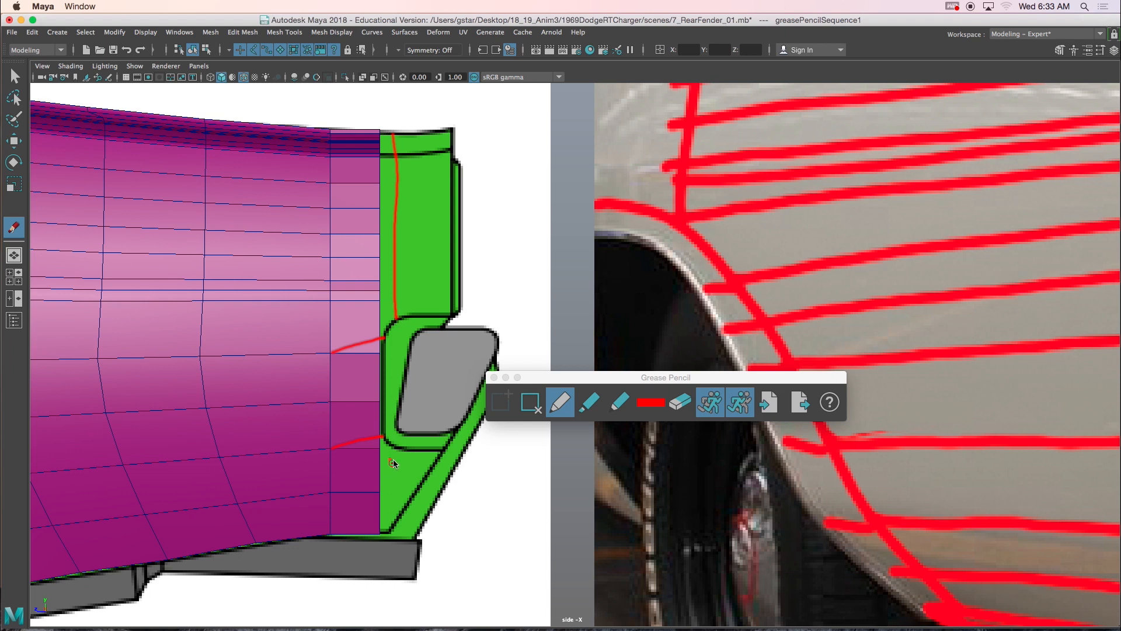
left_click_drag(397, 458, 394, 506)
left_click_drag(382, 447, 399, 447)
left_click_drag(389, 476, 391, 481)
- Sketch short edges joining the fender end to the vertical line above the cutout, plus an extra loop into the upper corner
left_click_drag(382, 293, 391, 293)
left_click_drag(383, 282, 391, 237)
left_click(388, 207)
left_click_drag(383, 183, 391, 183)
left_click_drag(340, 322, 301, 319)
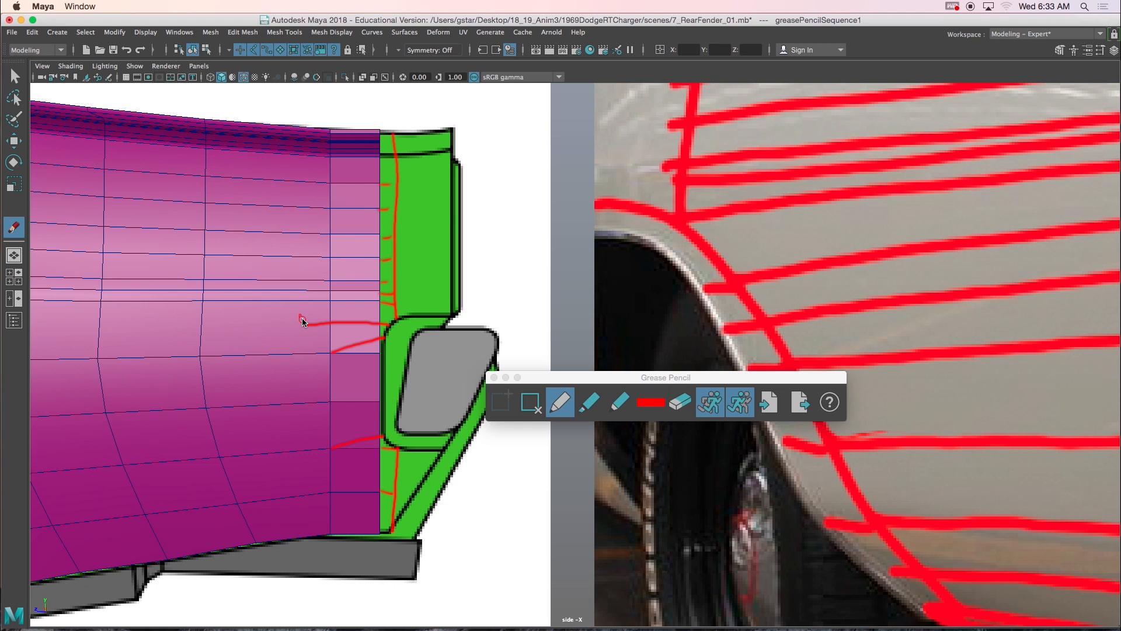
- Remove the Grease Pencil frame, return to the Move tool and close the Grease Pencil tools
left_click(529, 402)
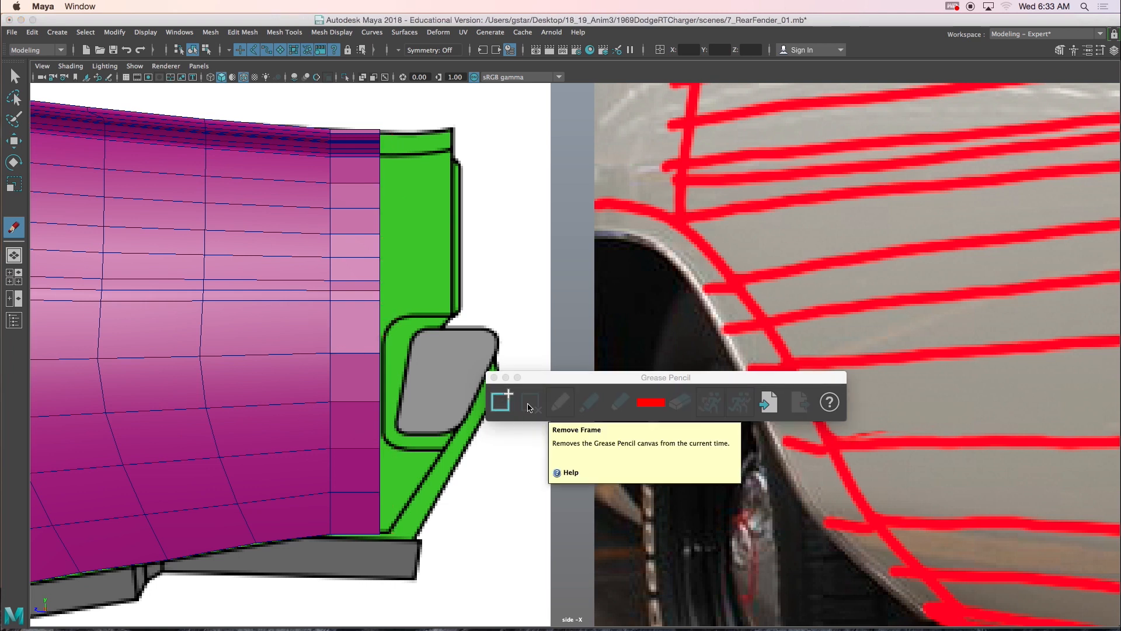
key("w")
left_click(342, 301)
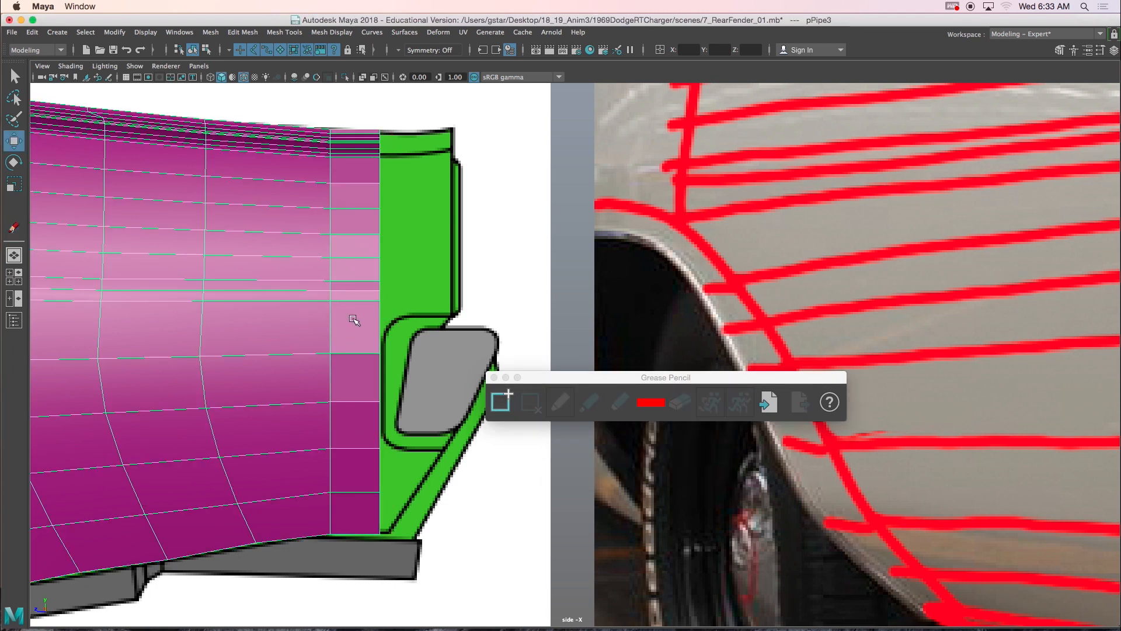
scroll(355, 320, "up", 3)
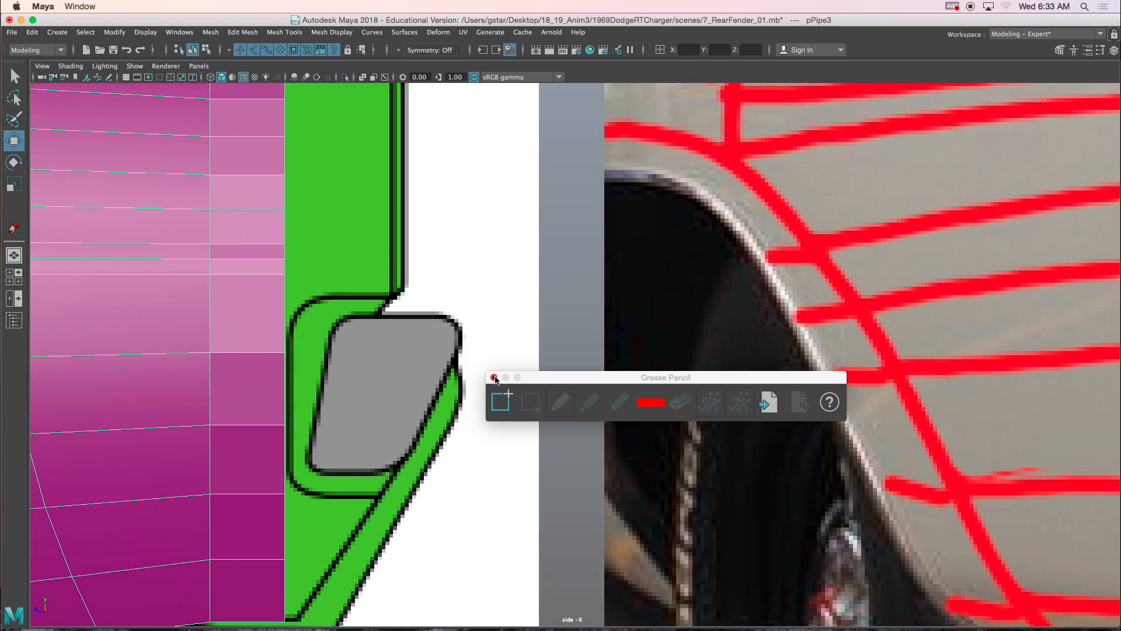
left_click(494, 378)
- Switch the fender to vertex editing and raise the end-edge vertex to the cutout's upper corner
right_click(240, 299)
left_click(289, 368)
left_click(270, 345)
right_click_drag(266, 298, 209, 299)
left_click_drag(268, 337, 309, 375)
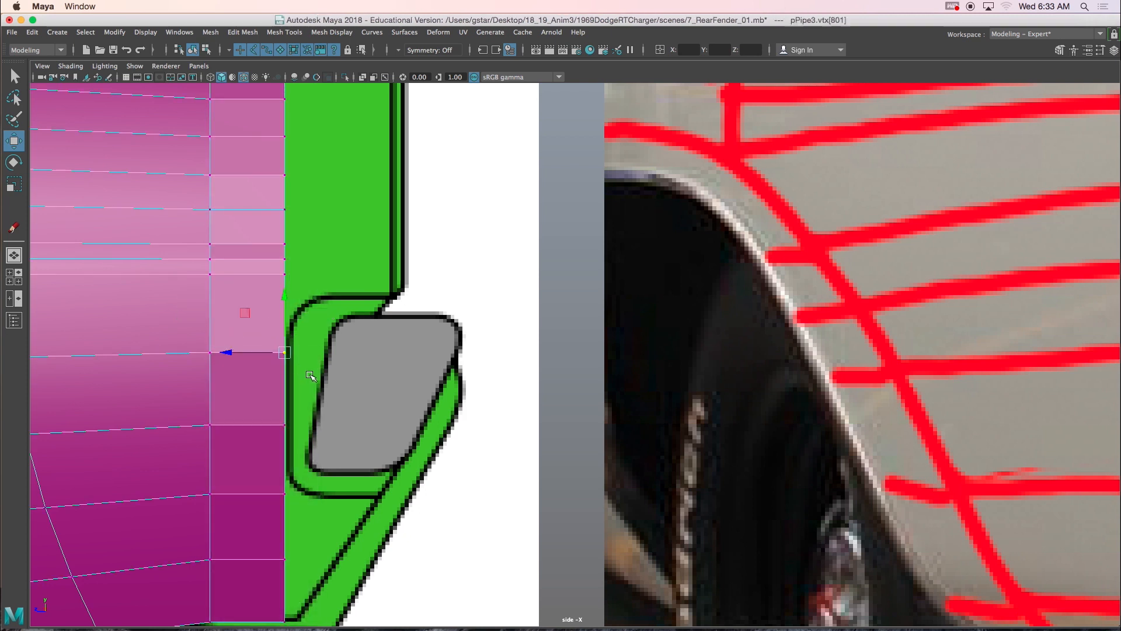
left_click(303, 318)
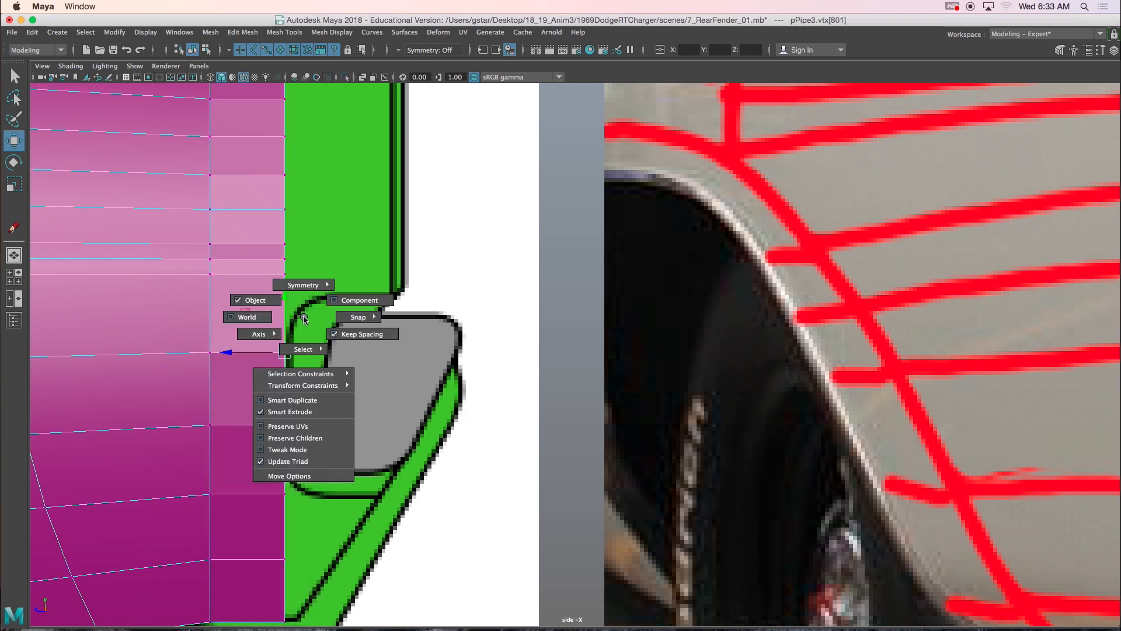
left_click_drag(284, 300, 288, 278)
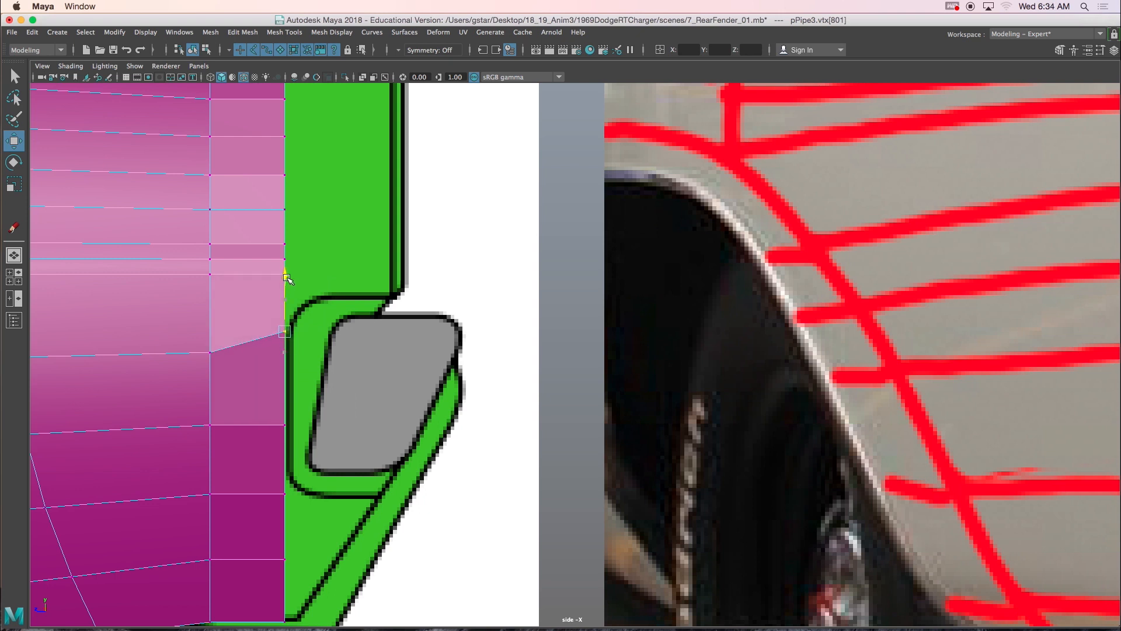
- Raise the adjacent inner-loop vertex slightly so its edge flows toward the cutout's upper corner
left_click(208, 351)
middle_click_drag(197, 304, 270, 314, "alt")
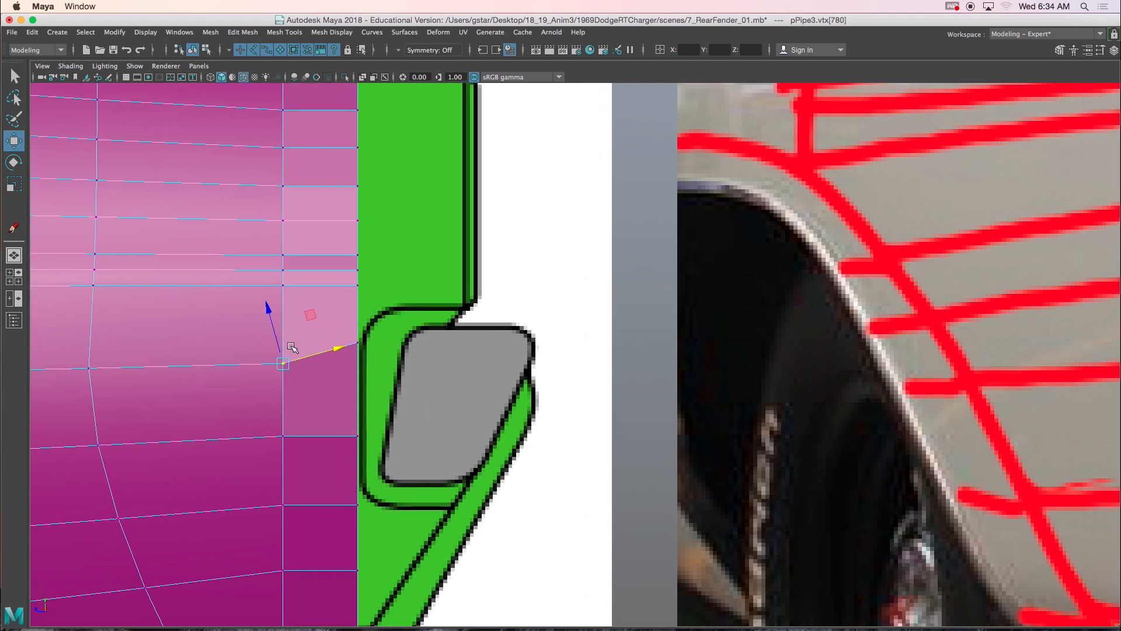
left_click_drag(269, 311, 271, 305)
- Raise the end-edge vertex to the cutout's lower corner and nudge its inner-loop neighbour slightly upward
middle_click_drag(333, 511, 354, 405, "alt")
scroll(353, 405, "up", 1)
left_click_drag(301, 376, 333, 415)
left_click_drag(322, 350, 328, 333)
left_click_drag(218, 398, 245, 437)
left_click_drag(226, 354, 226, 351)
- Raise the end-edge vertex midway along the cutout and fine-tune the neighbouring inner-loop vertices to even the spacing
left_click_drag(301, 311, 333, 350)
left_click_drag(321, 267, 323, 254)
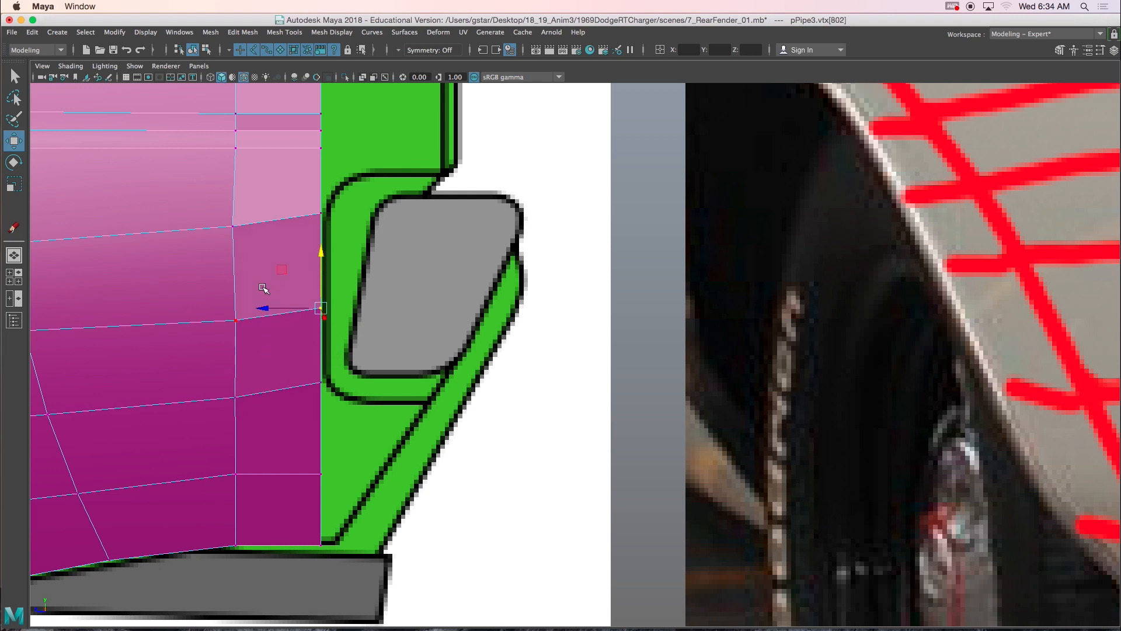
middle_click_drag(240, 231, 250, 261, "alt")
left_click_drag(230, 245, 273, 252)
left_click(245, 427)
left_click_drag(273, 421, 272, 420)
middle_click_drag(276, 301, 275, 428, "alt")
scroll(300, 379, "down", 10)
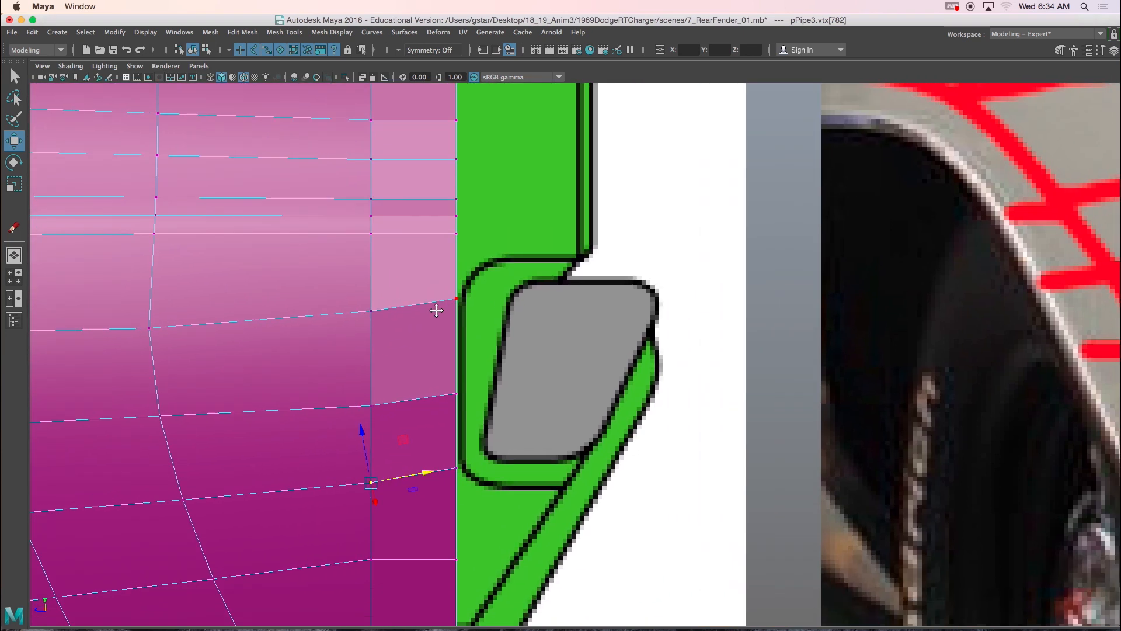
- Return to object mode and insert single centred horizontal edge loops between the lower fender's rows using Insert Edge Loop's Multiple edge loops option
middle_click_drag(308, 348, 305, 348, "alt")
right_click_drag(342, 297, 395, 292)
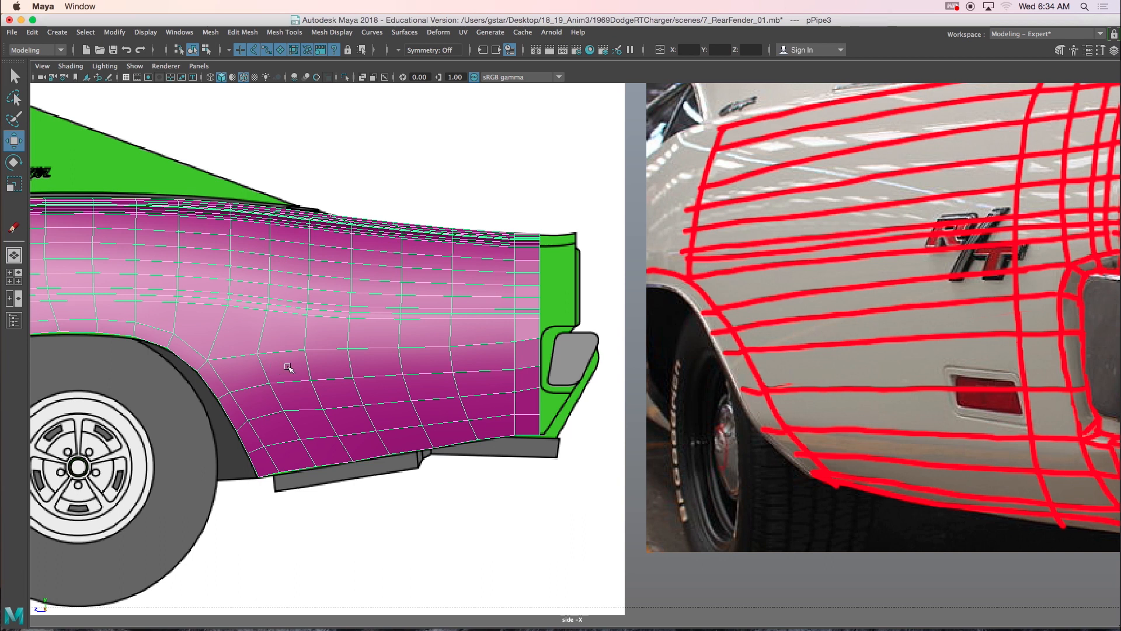
right_click_drag(296, 369, 220, 363, "shift")
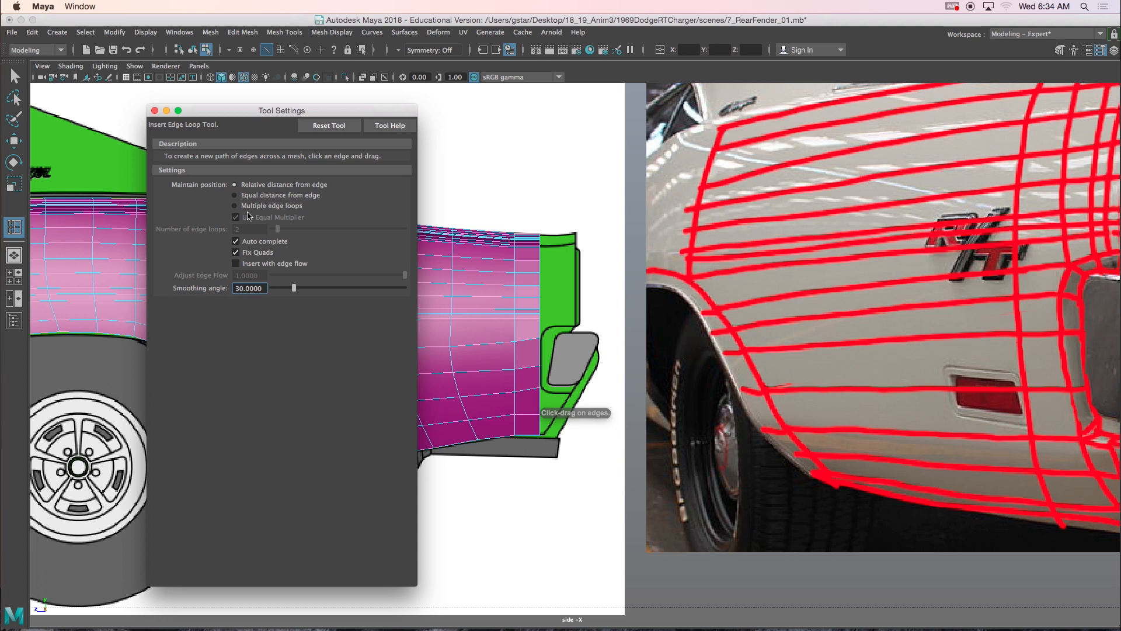
left_click(250, 207)
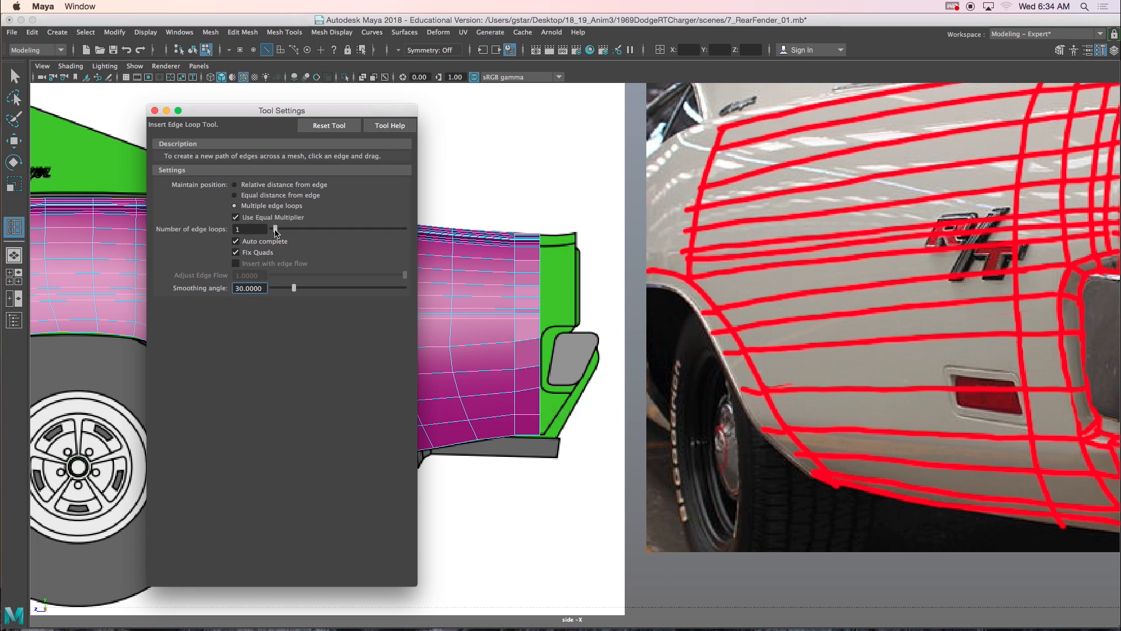
left_click(155, 111)
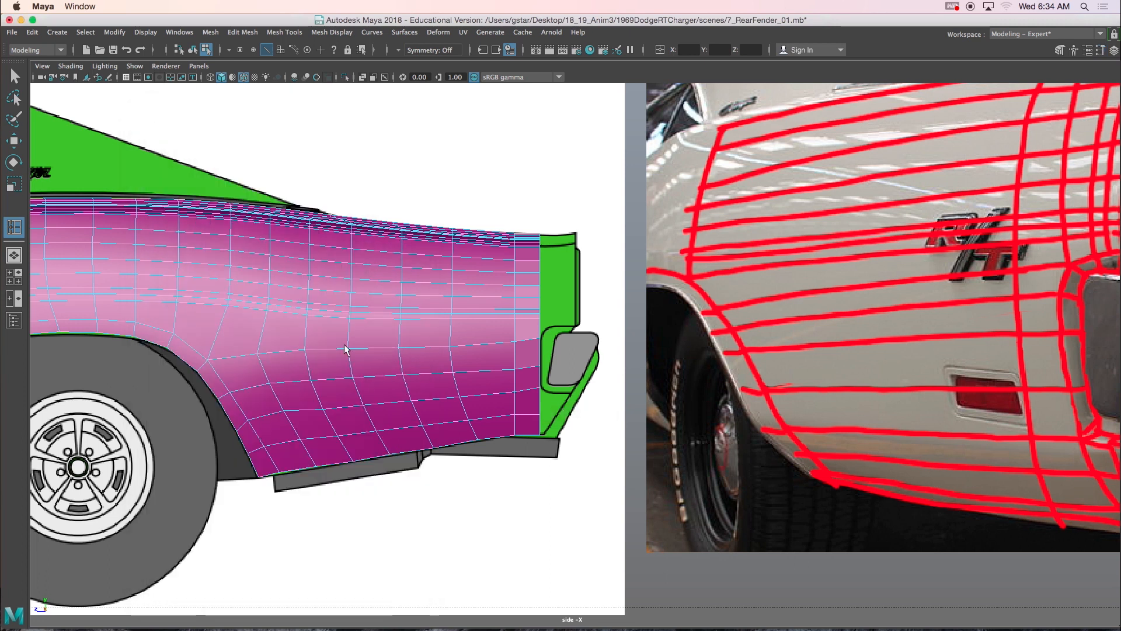
left_click(351, 364)
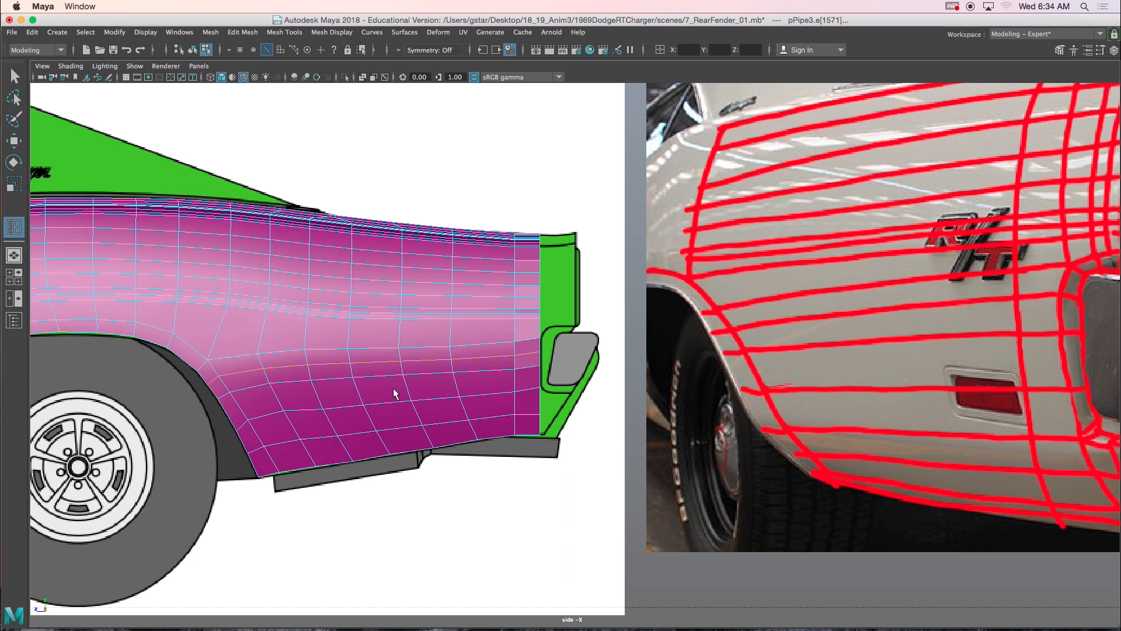
left_click(370, 421)
- Apply Edit Edge Flow to the horizontal edge loops across the lower fender, starting from the lowest one
key("w")
left_click(297, 447)
right_click_drag(342, 402, 338, 518, "shift")
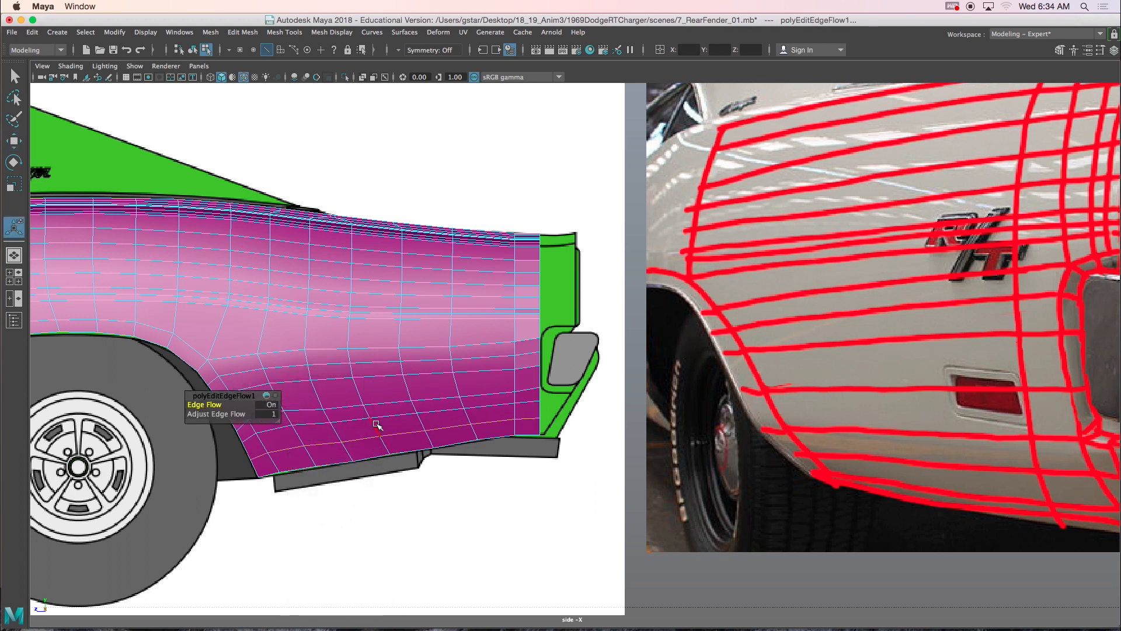
left_click(390, 417)
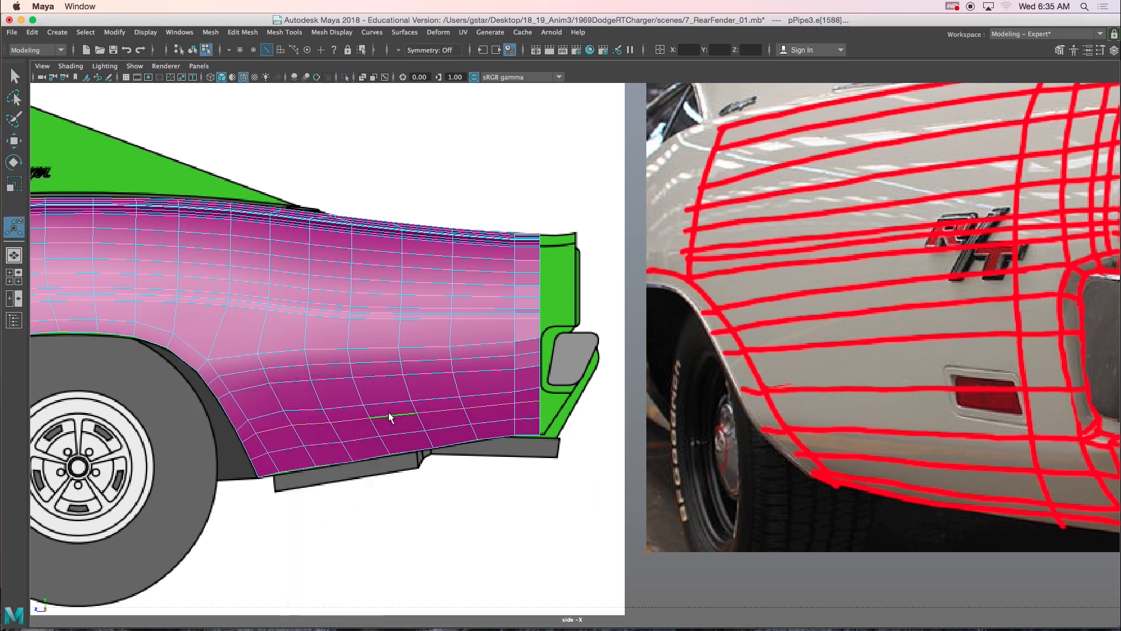
key("g")
left_click(396, 439)
key("g")
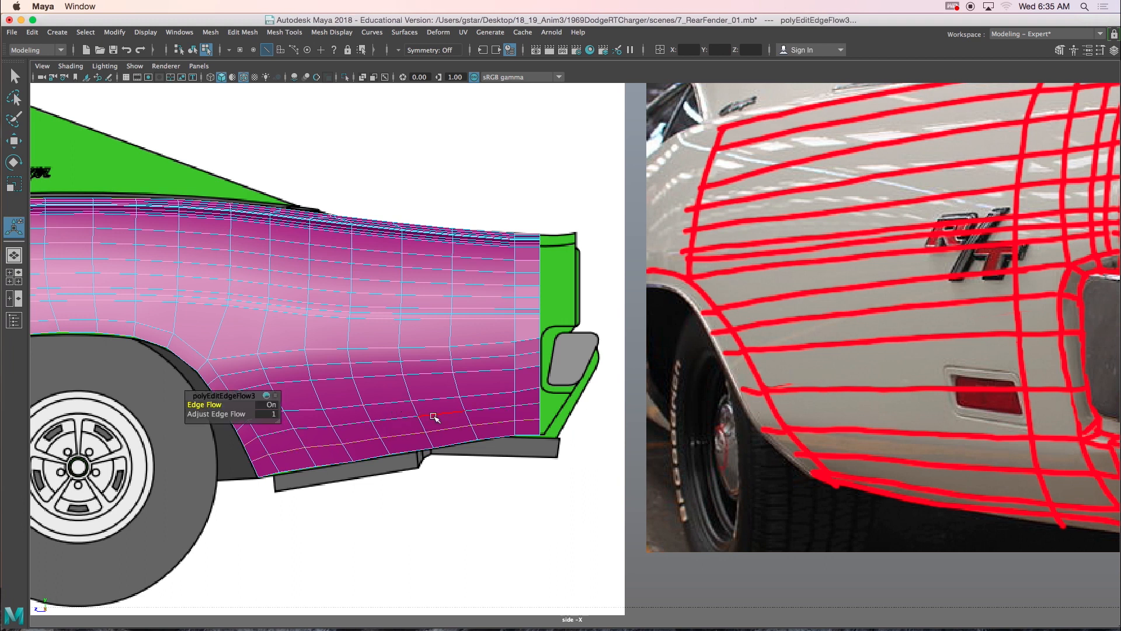
double_click(386, 378)
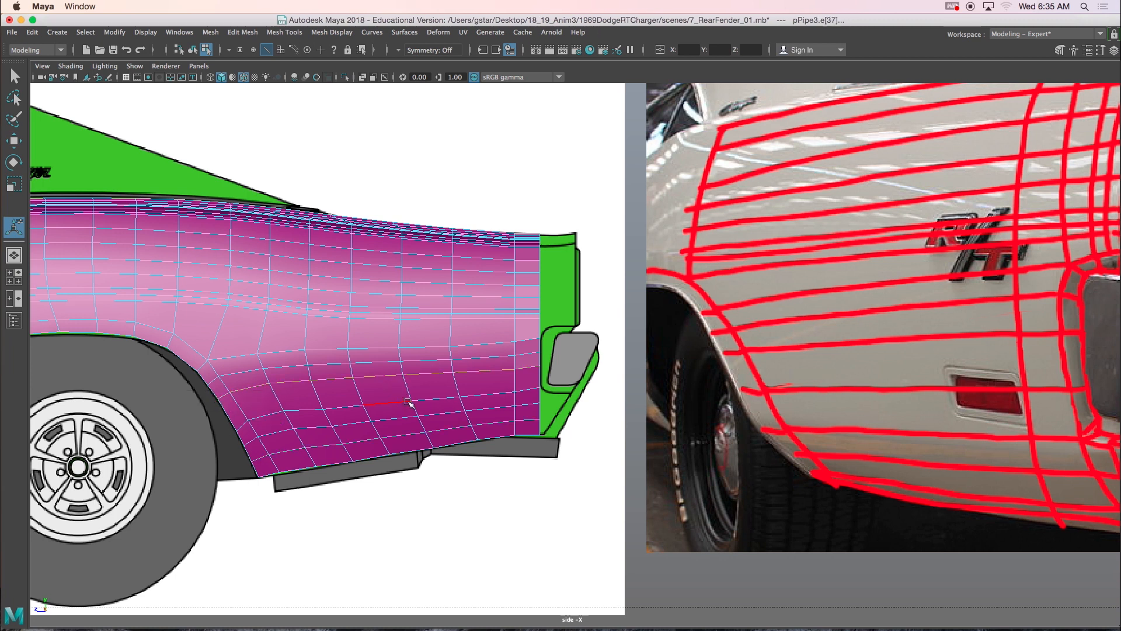
key("g")
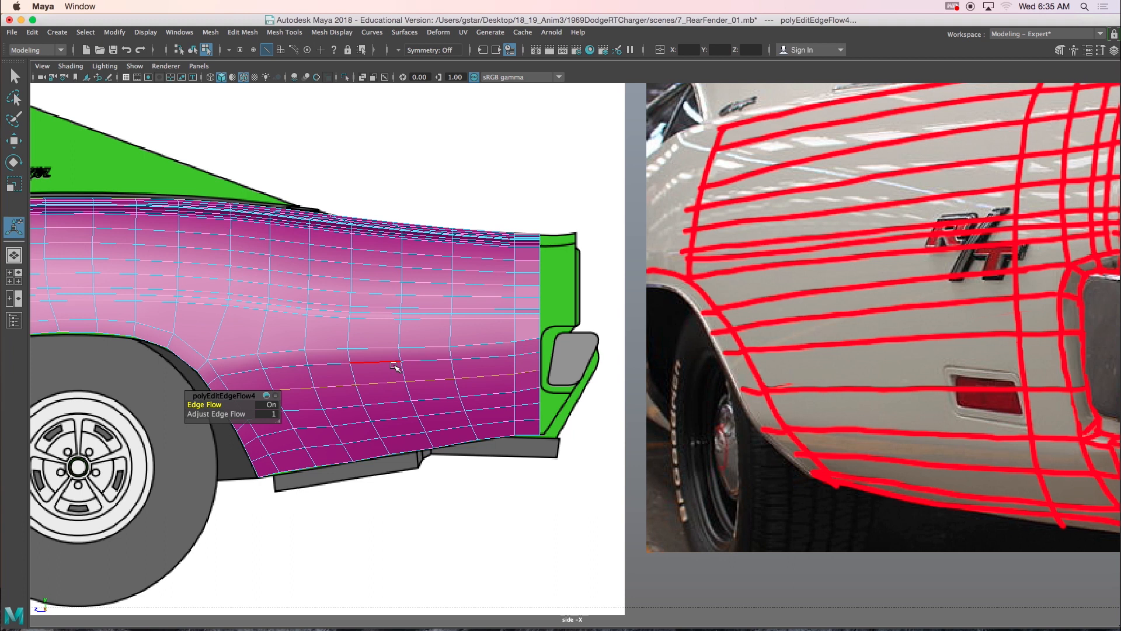
- In vertex mode, raise the end-edge vertex beside the cutout's upper corner and shift it rearward onto the corner's curve
scroll(495, 349, "up", 3)
middle_click_drag(501, 346, 495, 378, "alt")
scroll(495, 377, "up", 4)
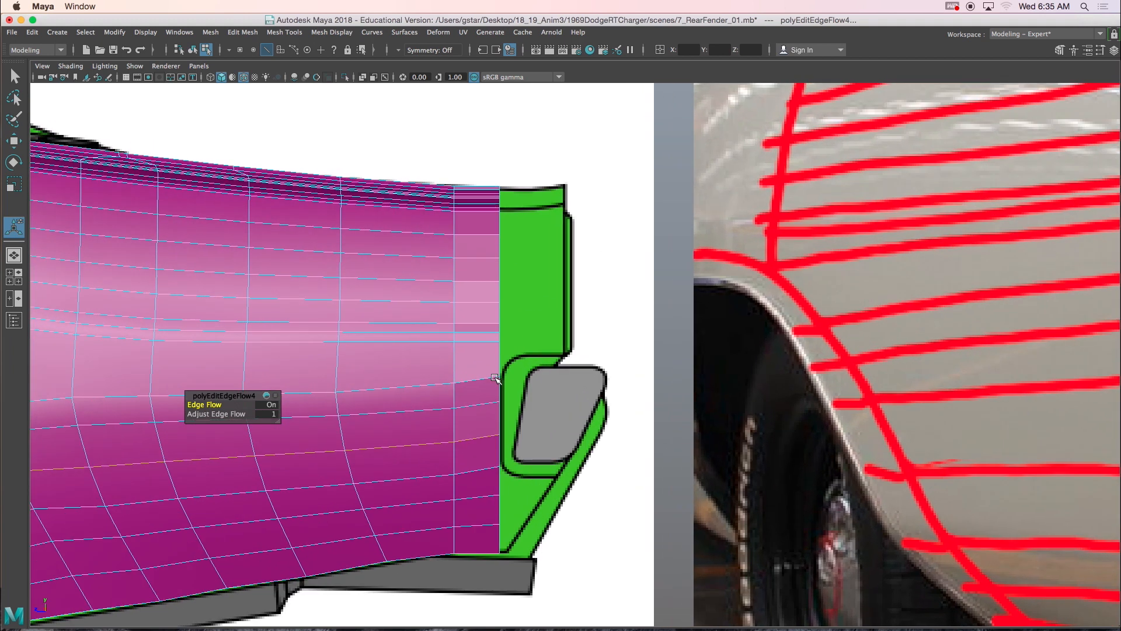
right_click_drag(480, 378, 432, 311)
scroll(522, 429, "up", 3)
scroll(519, 424, "up", 1)
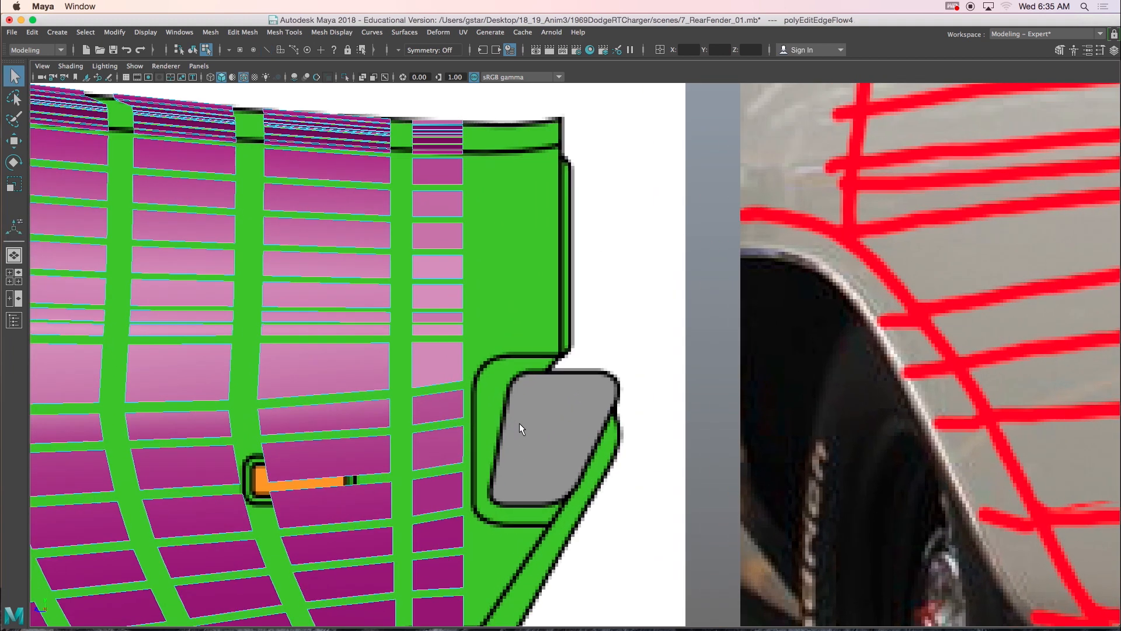
right_click_drag(430, 354, 375, 296)
left_click(470, 403)
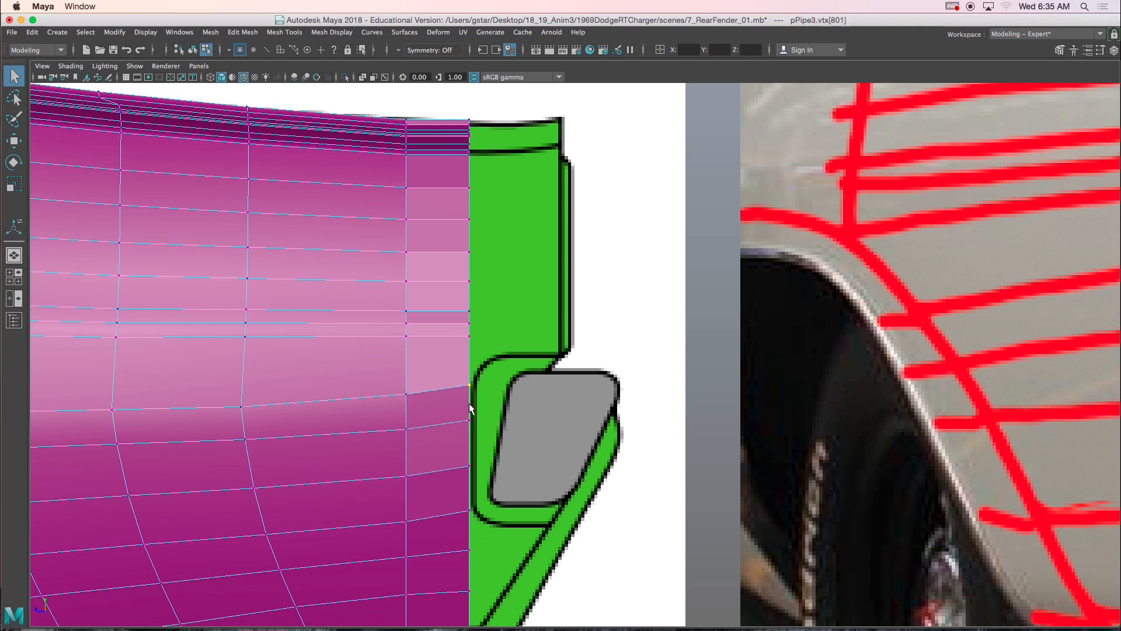
scroll(473, 404, "up", 3)
key("w")
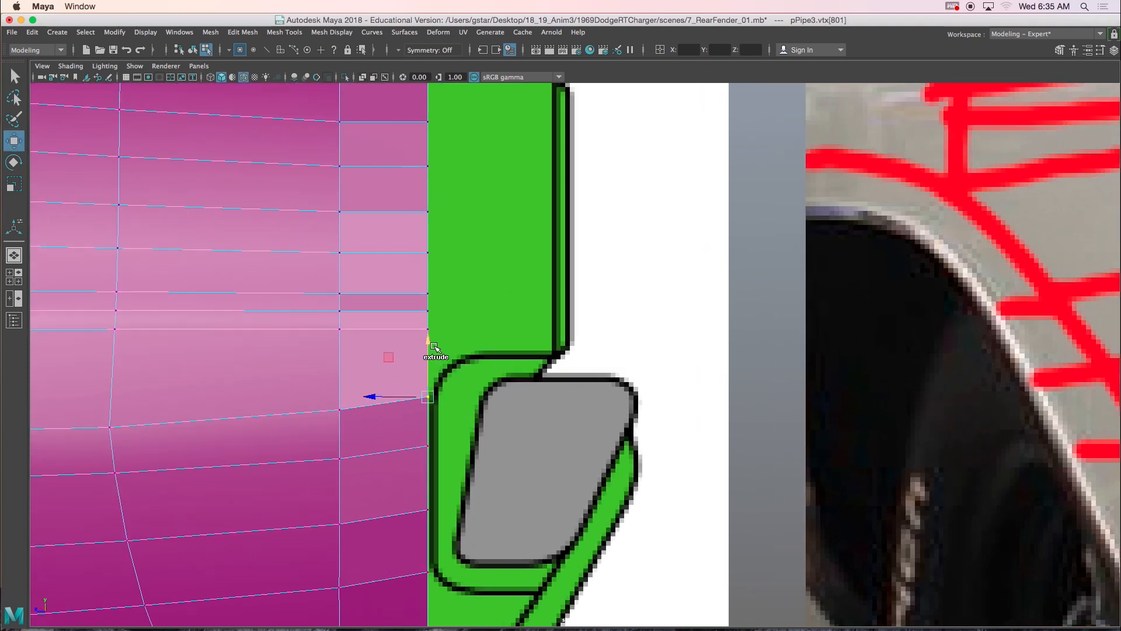
left_click_drag(430, 345, 427, 313)
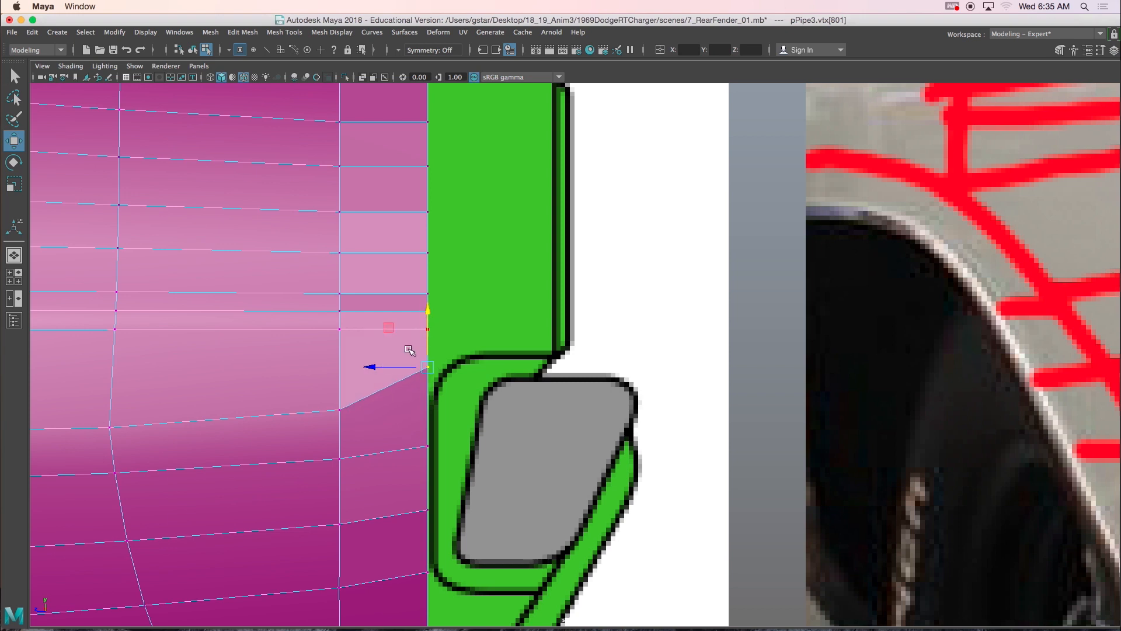
left_click_drag(373, 367, 389, 366)
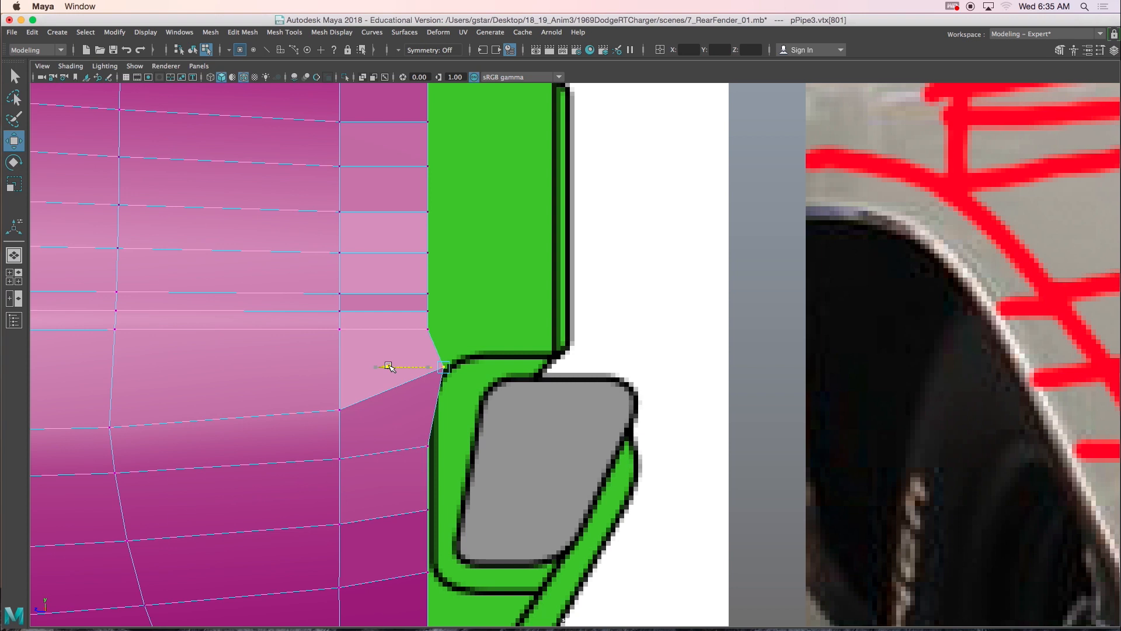
- Raise the next end-edge vertex down and place it on the cutout outline just below the rounded upper corner
left_click(428, 445)
left_click_drag(441, 394, 449, 349)
left_click_drag(417, 399, 408, 397)
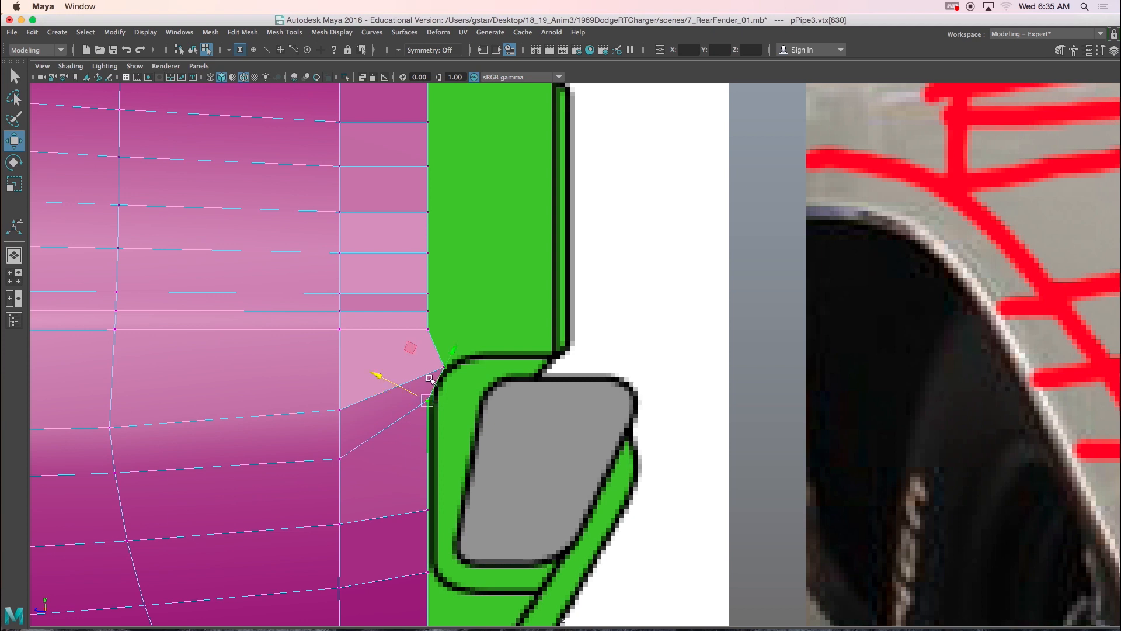
left_click_drag(447, 356, 451, 344)
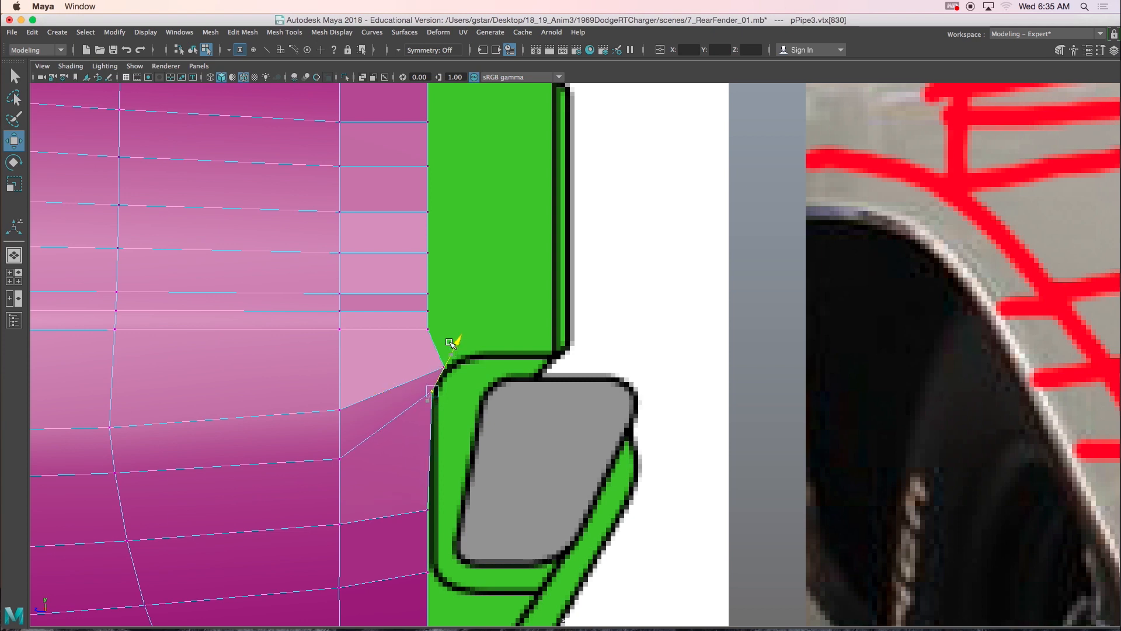
- Apply Edit Edge Flow to the horizontal loop leading to the cutout's upper corner, leaving out its last segment at the end edge
middle_click_drag(437, 482, 446, 403, "alt")
left_click(346, 327)
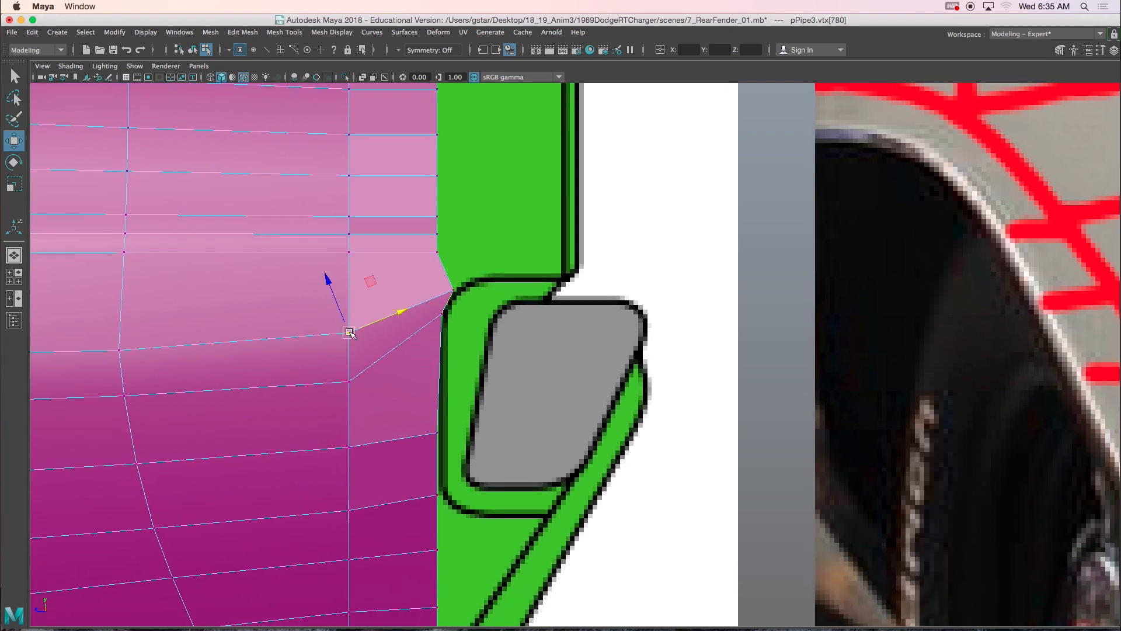
middle_click_drag(350, 344, 444, 321, "alt")
right_click(400, 297)
right_click_drag(402, 302, 400, 268)
left_click(413, 315)
scroll(409, 325, "down", 8)
middle_click_drag(403, 333, 418, 331, "alt")
double_click(275, 353)
scroll(421, 358, "up", 3)
right_click_drag(434, 359, 409, 480, "shift")
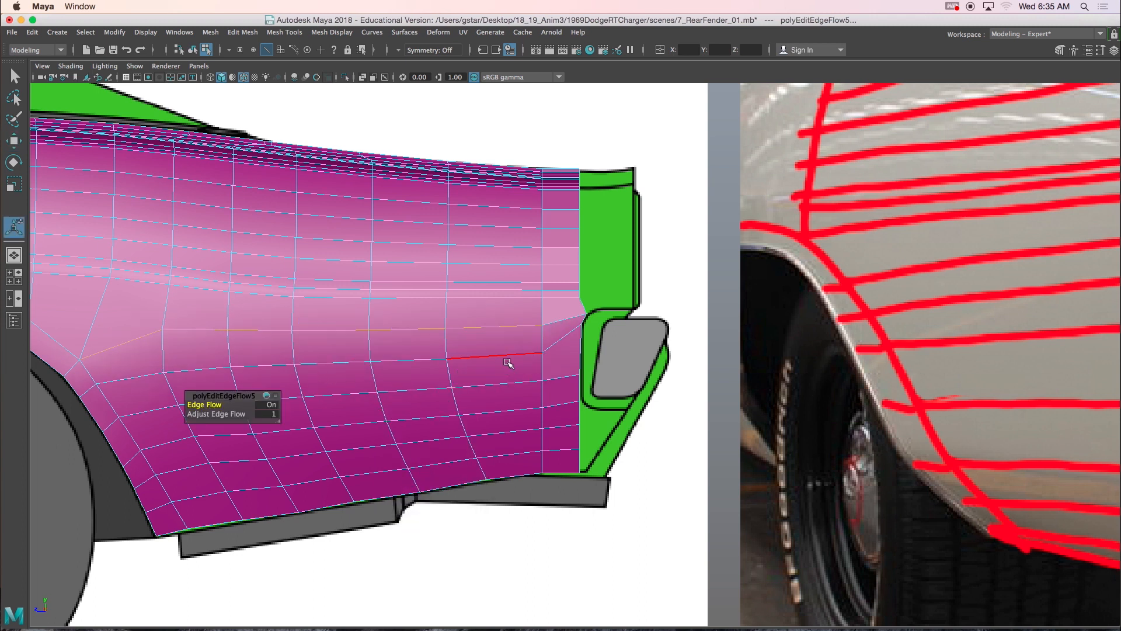
- Apply Edit Edge Flow to the next two horizontal loops below, including the end segment on the lower one
double_click(300, 367)
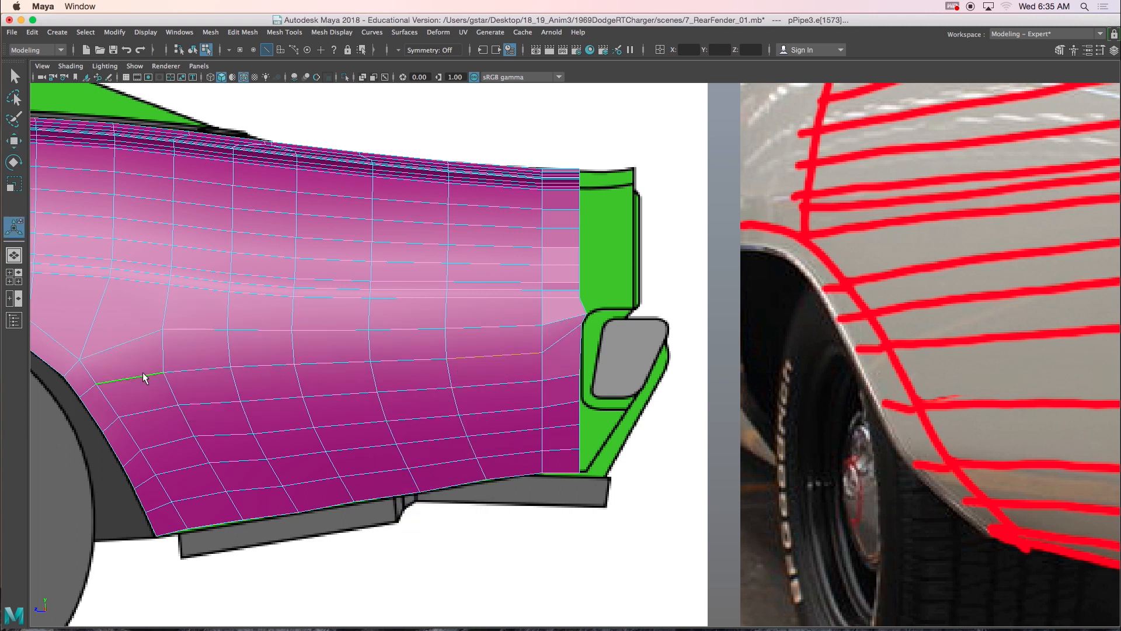
right_click_drag(143, 395, 170, 401, "shift")
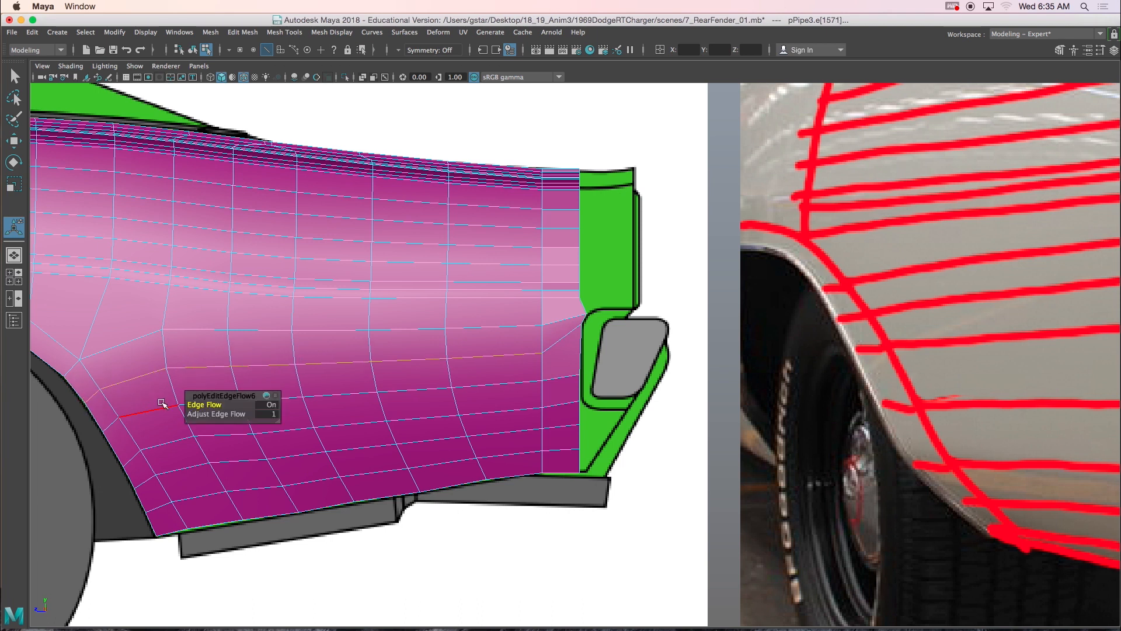
left_click(115, 422)
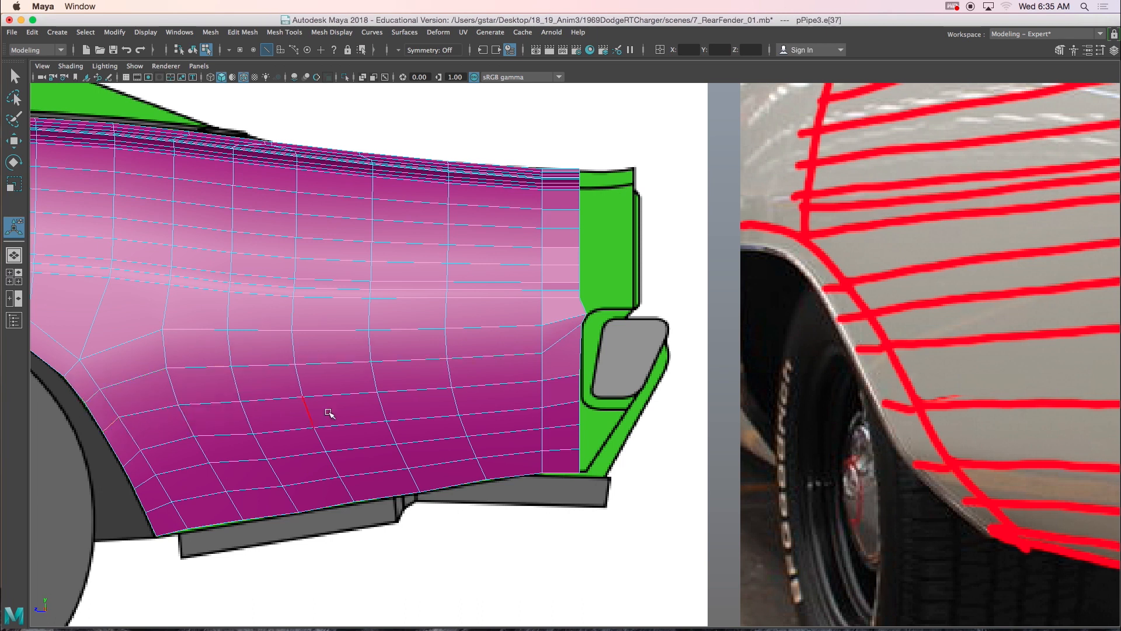
double_click(561, 379, "shift")
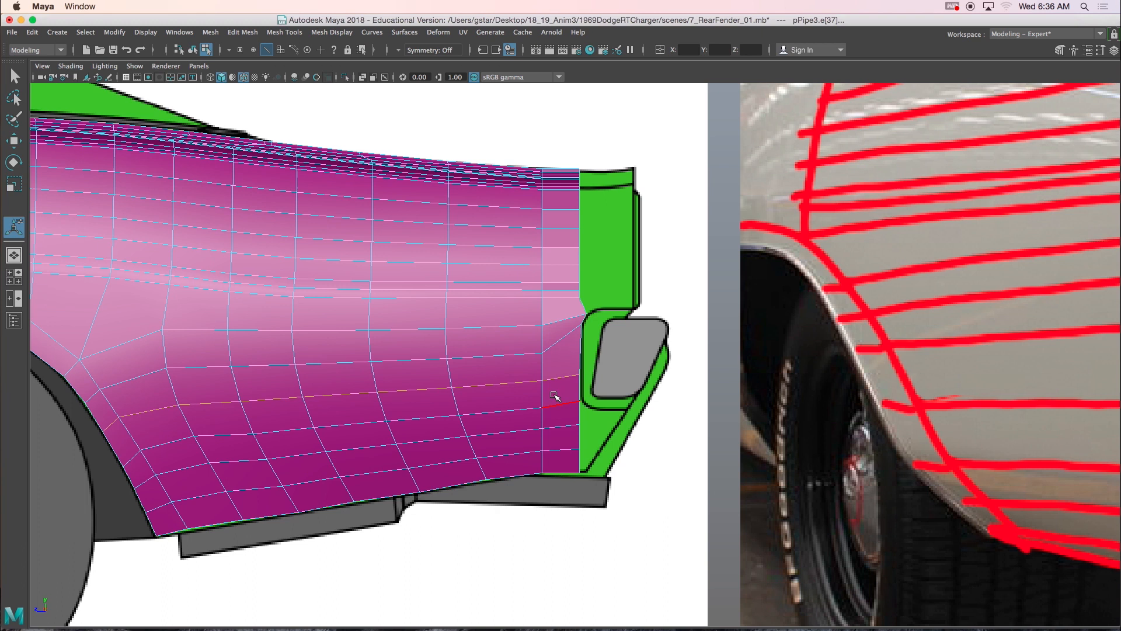
key("g")
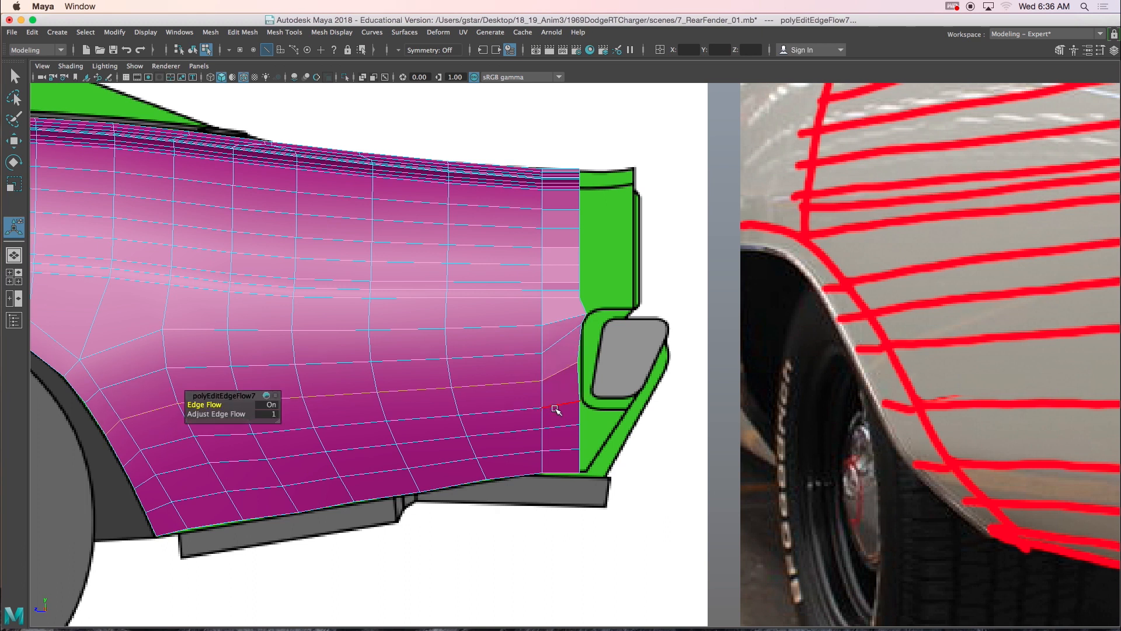
- Select the end-edge vertices above the cutout and snap them rearward in line with the vertex on its upper corner
middle_click_drag(551, 410, 460, 410, "alt")
scroll(460, 411, "up", 6)
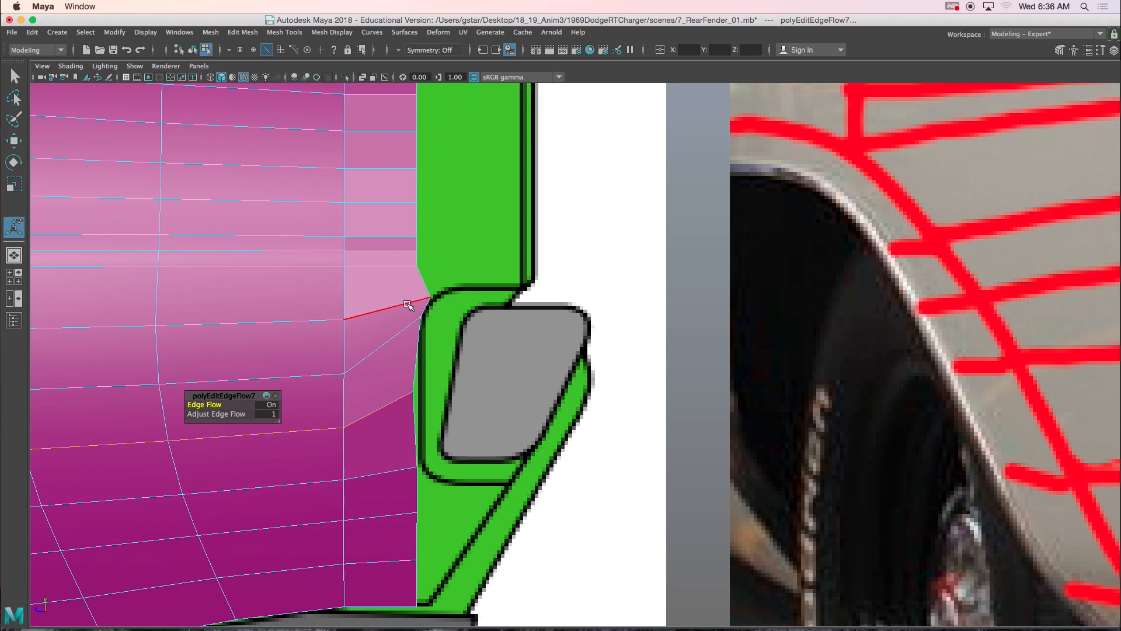
right_click_drag(399, 304, 391, 270)
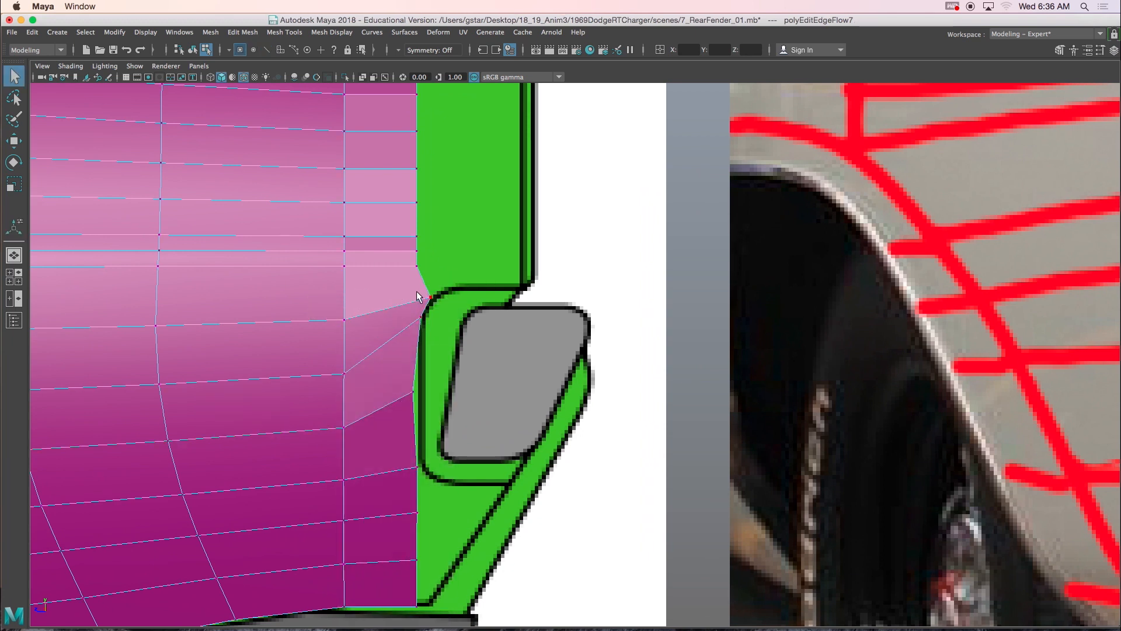
left_click_drag(437, 308, 436, 306)
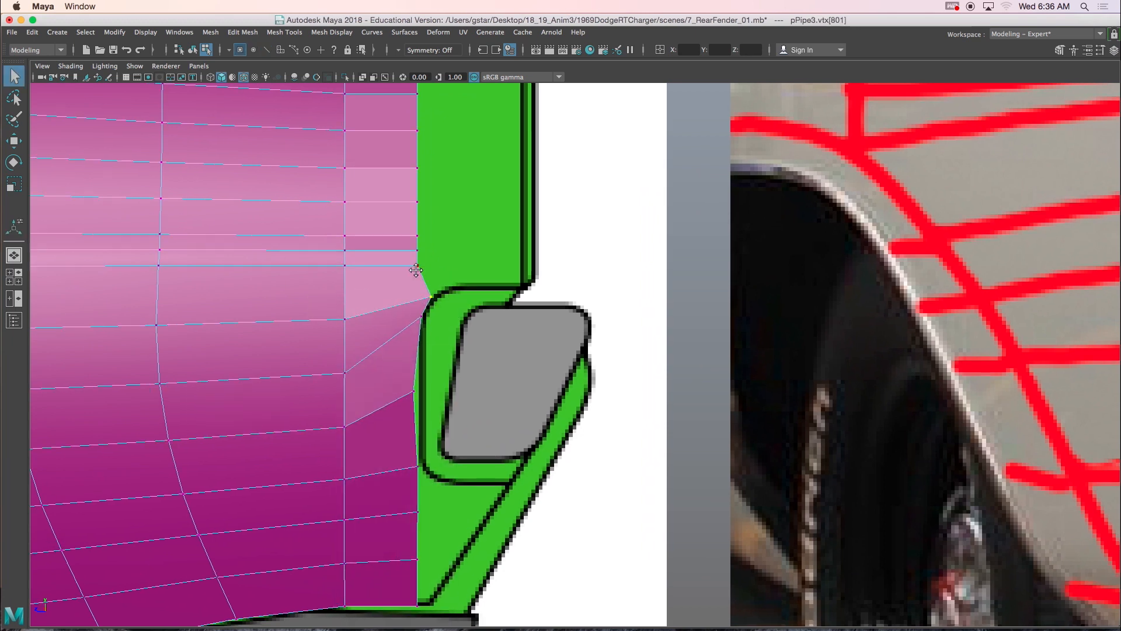
middle_click_drag(415, 270, 400, 424, "alt")
left_click_drag(389, 159, 417, 425)
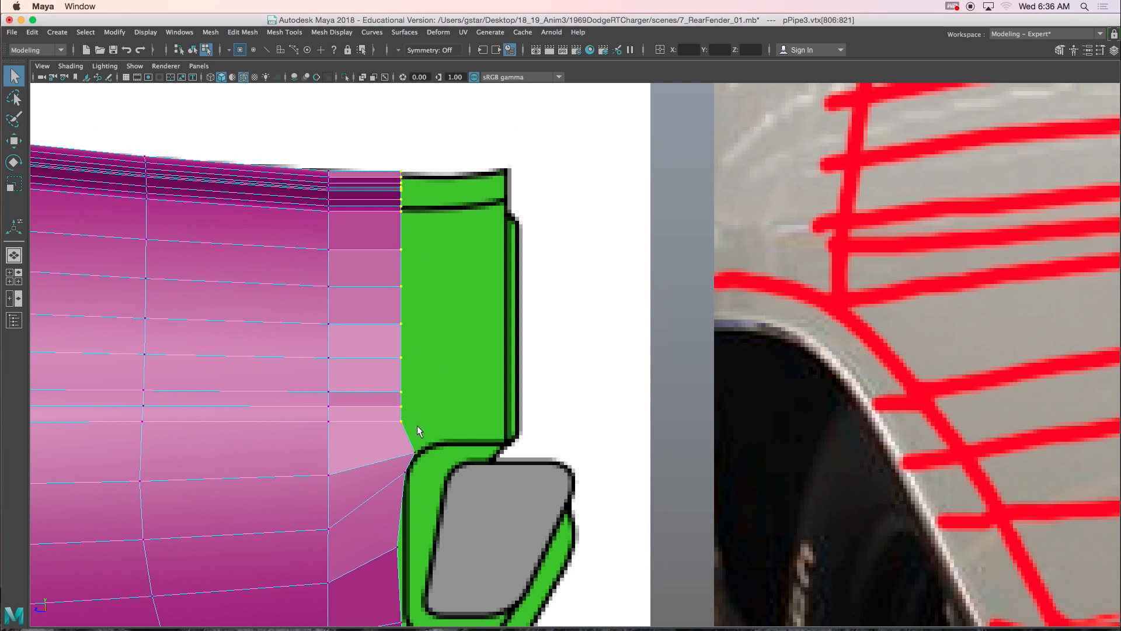
key("w")
middle_click_drag(453, 427, 453, 418, "alt")
left_click_drag(391, 303, 395, 399)
key("v")
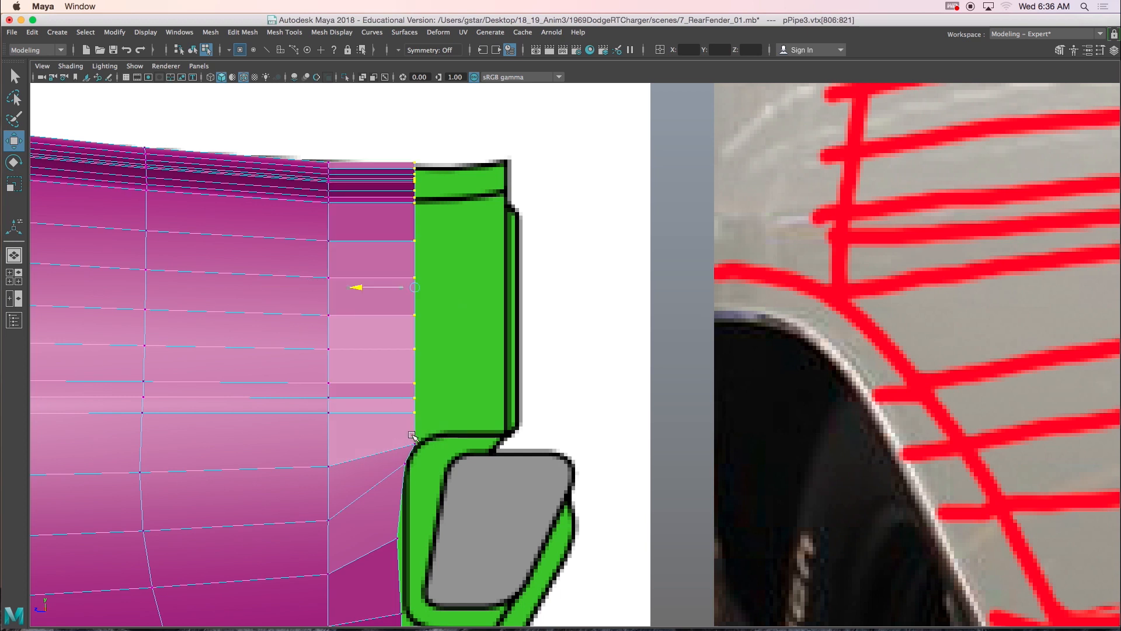
mouse_move(357, 287)
left_mouse_down()
mouse_move(325, 293)
mouse_move(342, 288)
left_mouse_up()
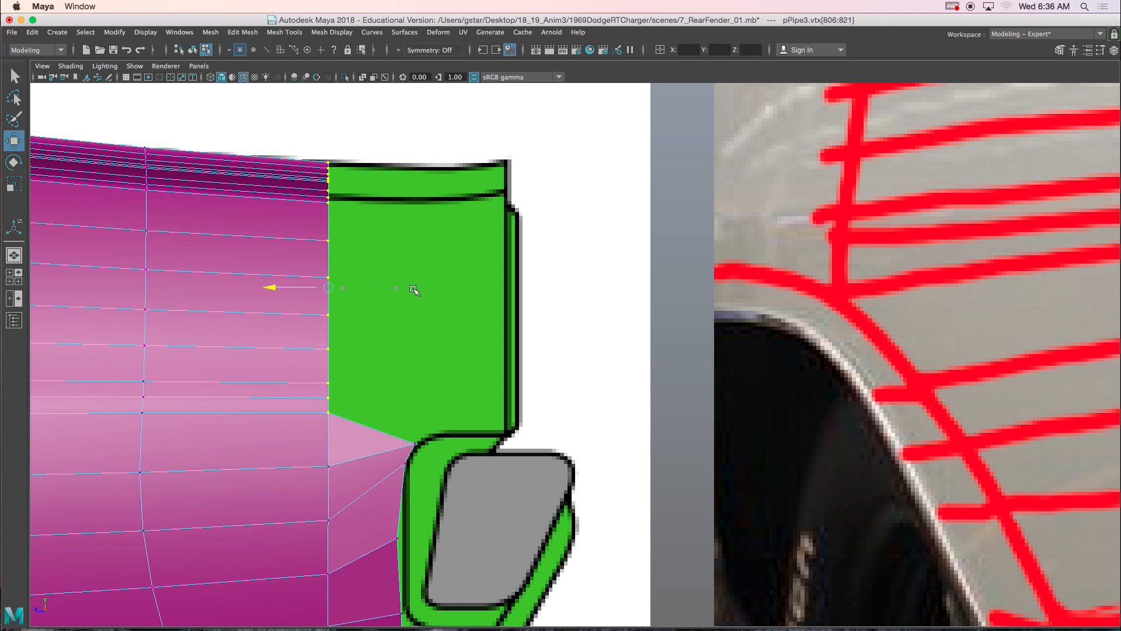
left_click_drag(418, 354, 410, 435)
- Select the end-edge vertices from mid-cutout down to the bottom and align them in a vertical line along the cutout's front edge
middle_click_drag(406, 510, 447, 356, "alt")
middle_click_drag(418, 403, 428, 357, "alt")
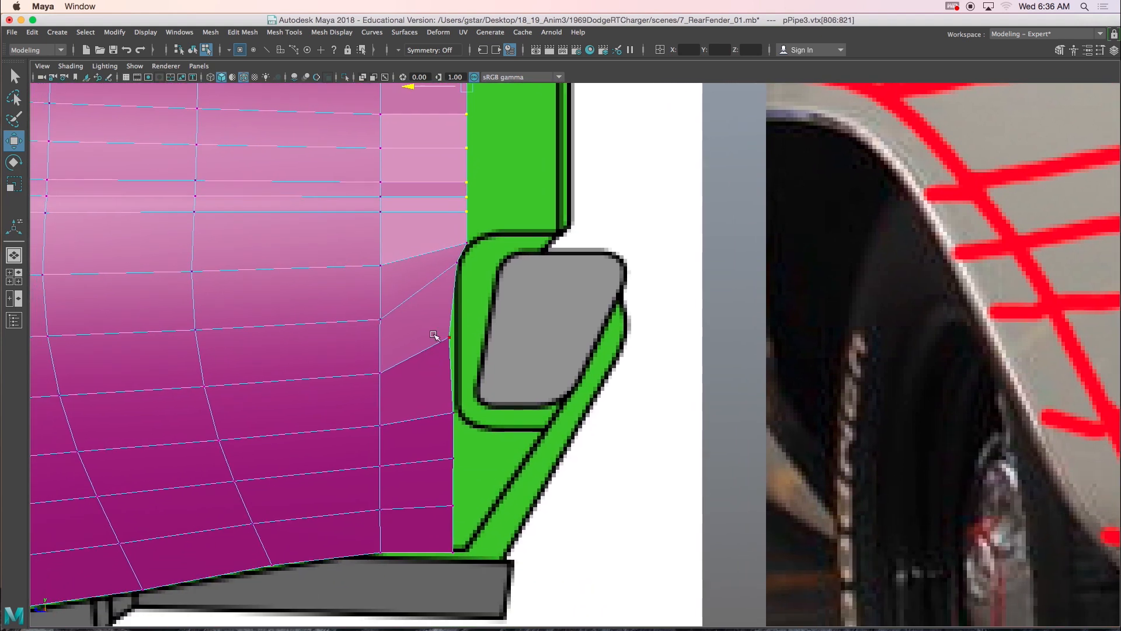
left_click_drag(437, 316, 462, 569)
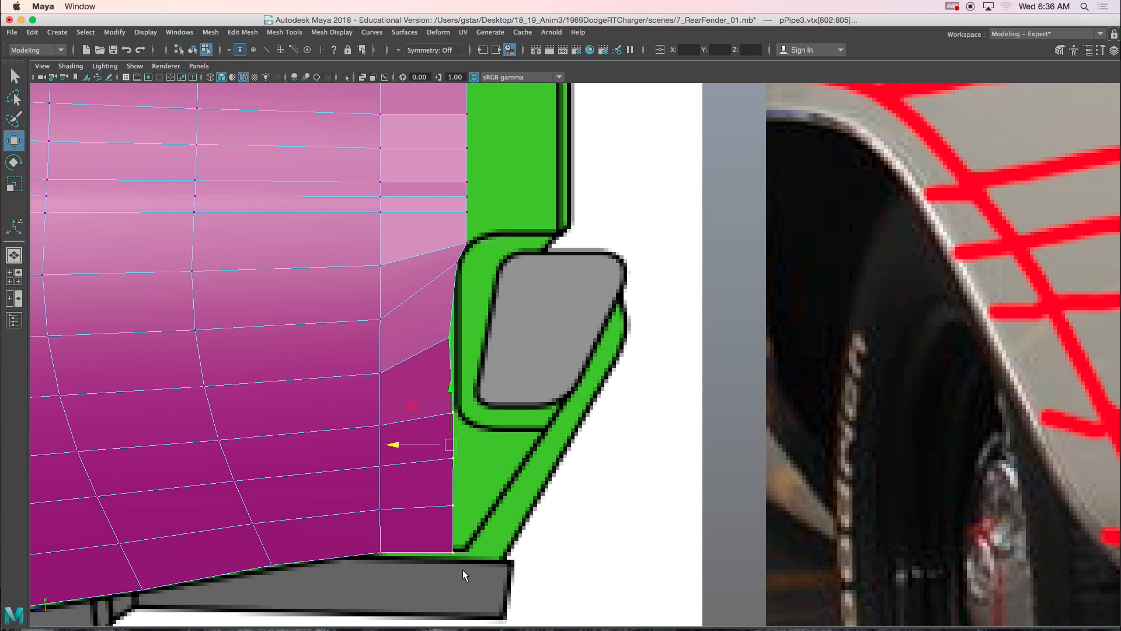
key("r")
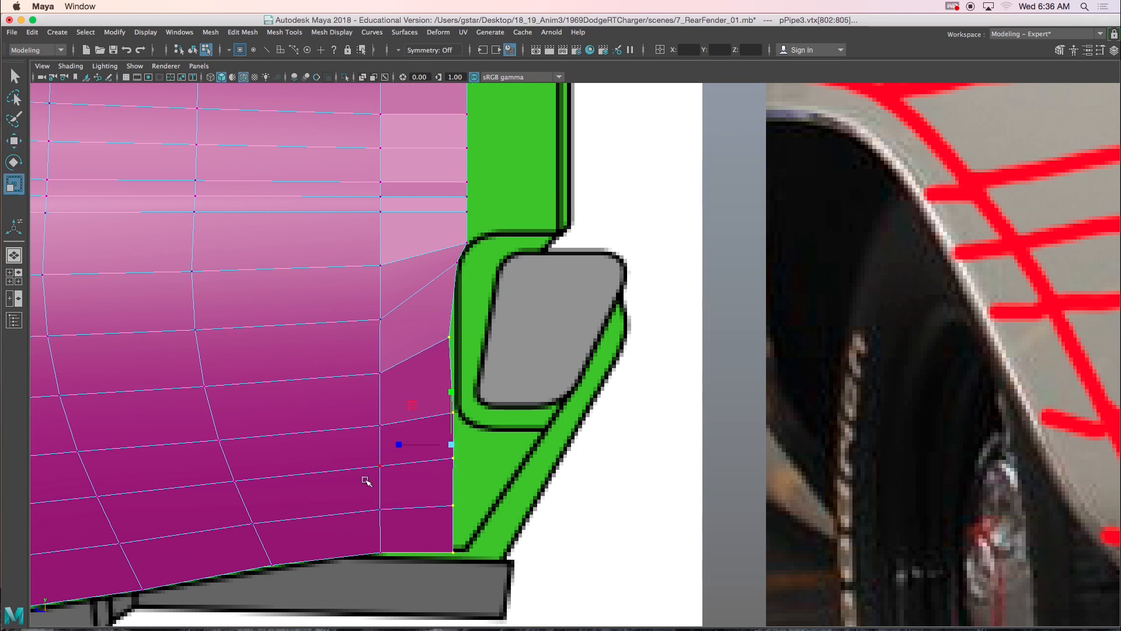
mouse_move(399, 445)
left_mouse_down()
mouse_move(444, 443)
mouse_move(403, 445)
left_mouse_up()
key("w")
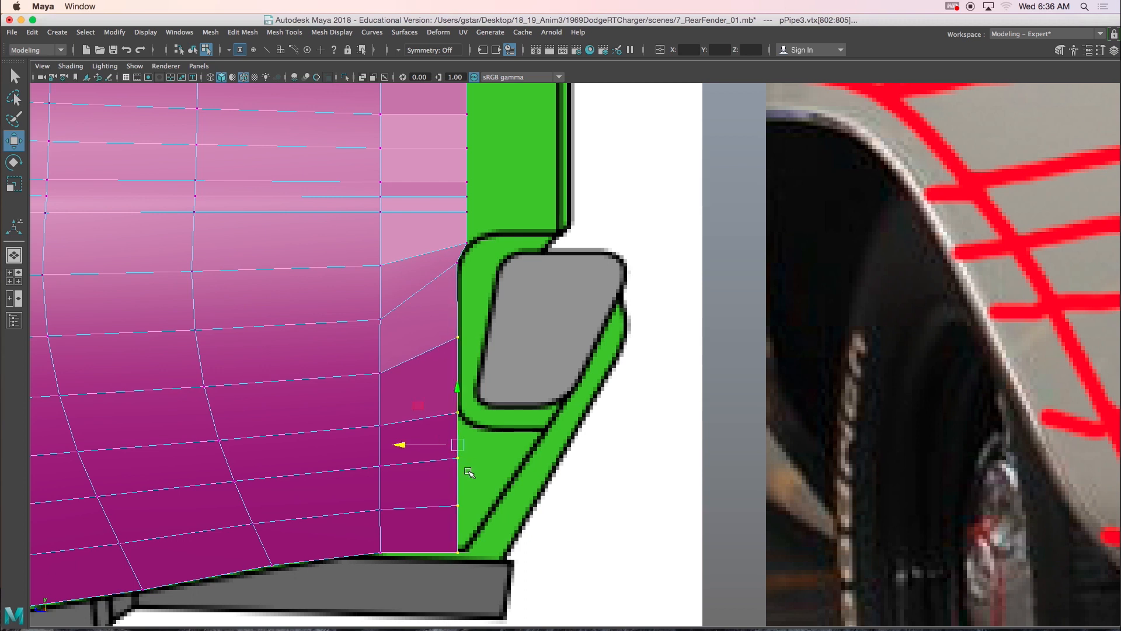
- Move the end-edge vertex below the cutout up and rearward onto the cutout's lower front corner
left_click_drag(460, 467, 435, 451)
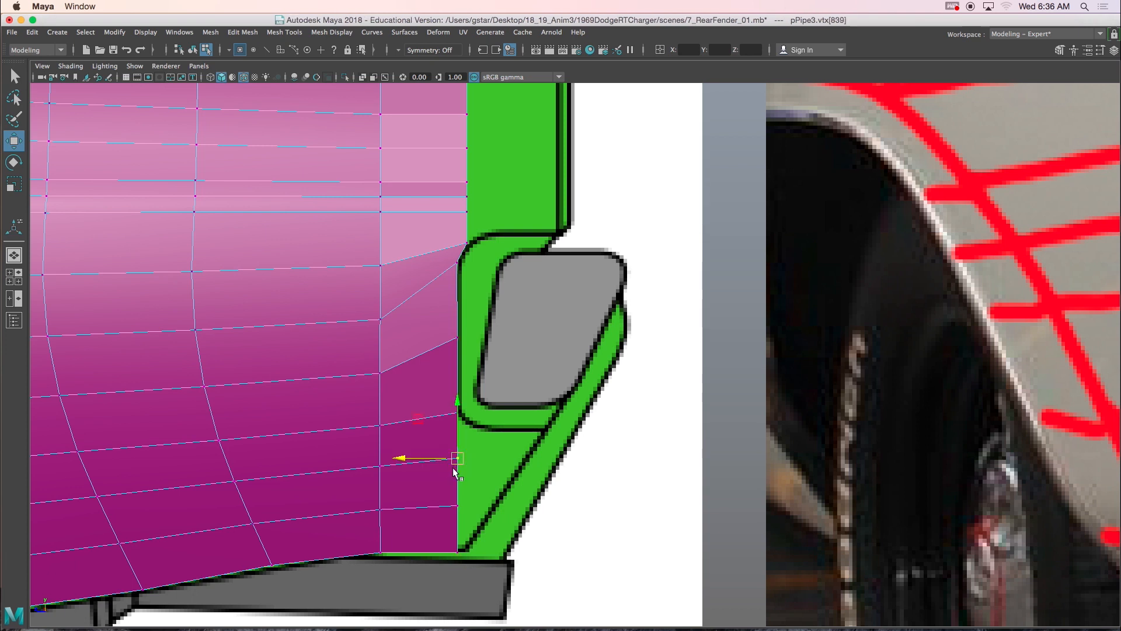
left_click_drag(500, 444, 531, 431)
left_click_drag(457, 415, 463, 388)
scroll(409, 444, "up", 2)
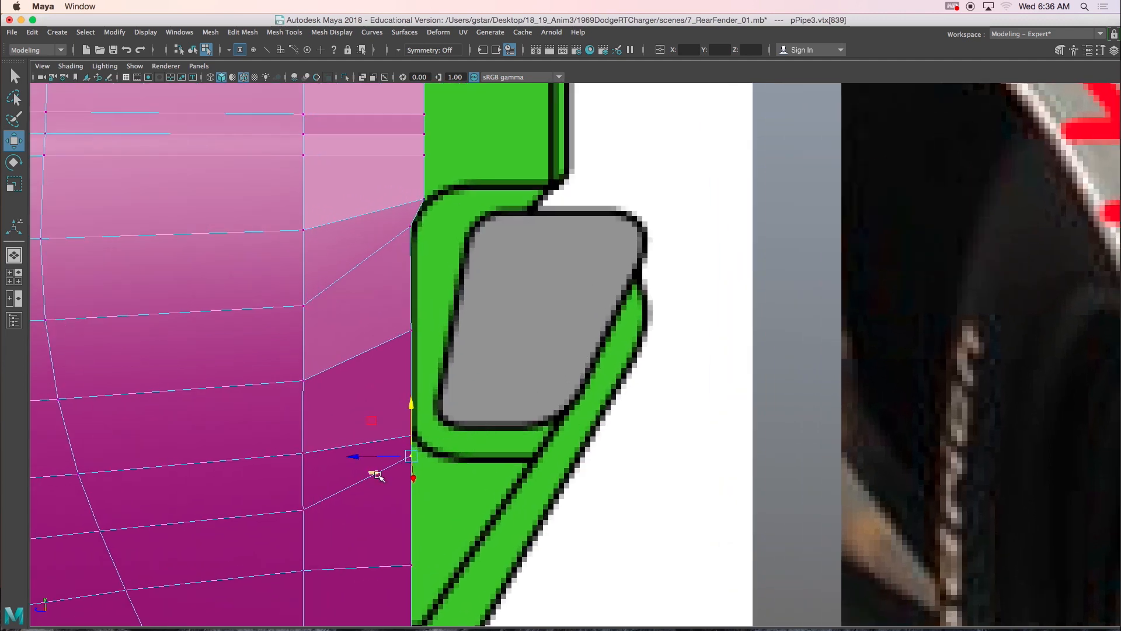
left_click_drag(357, 455, 375, 446)
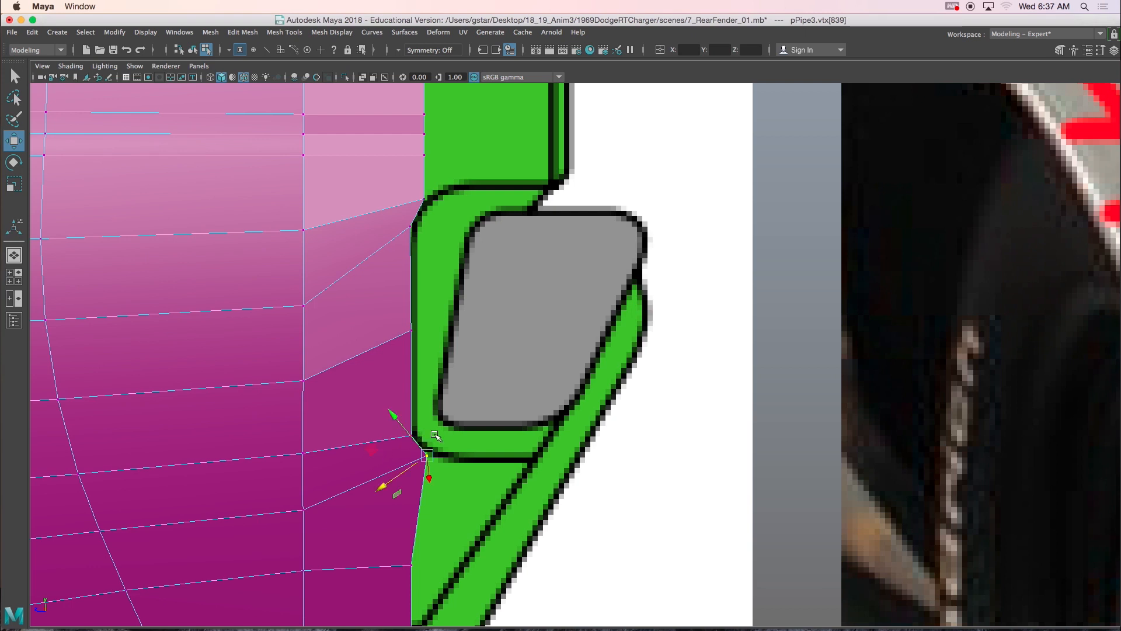
- Lower the mid-cutout end-edge vertex and slightly raise two vertices beside the cutout on the adjacent vertical loop
left_click(418, 336)
left_click_drag(413, 273, 409, 288)
left_click(304, 381)
left_click_drag(304, 330, 305, 325)
left_click(304, 297)
left_click_drag(311, 251, 312, 244)
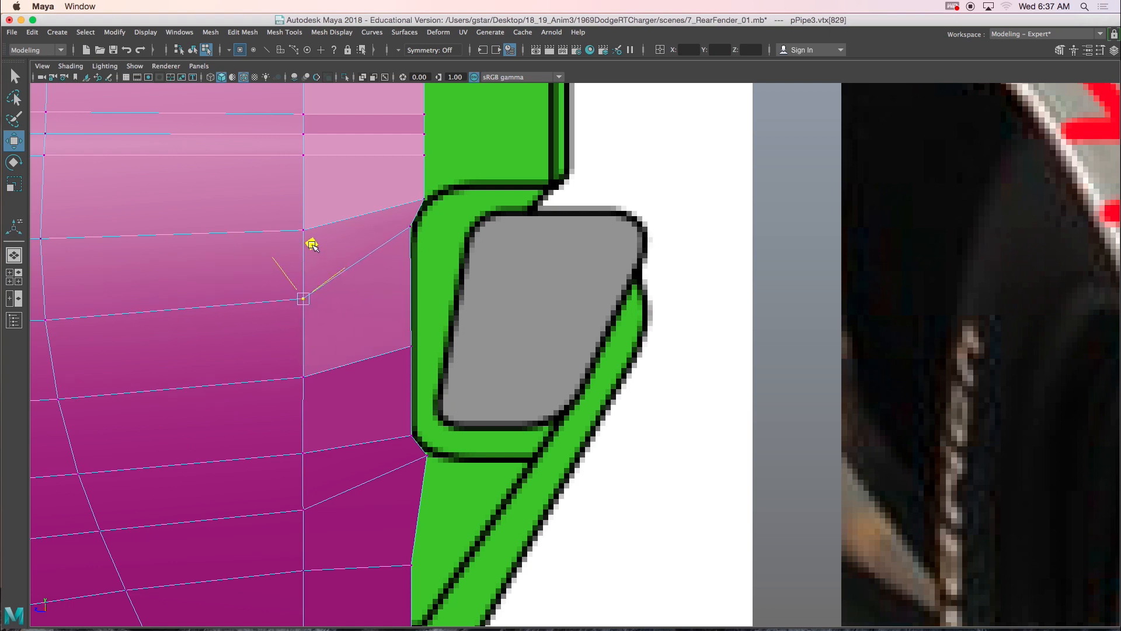
- Slightly raise the three vertices beside the upper cutout on the adjacent vertical loop, along with the mid-cutout end-edge vertex
scroll(333, 314, "down", 10)
scroll(382, 390, "up", 3)
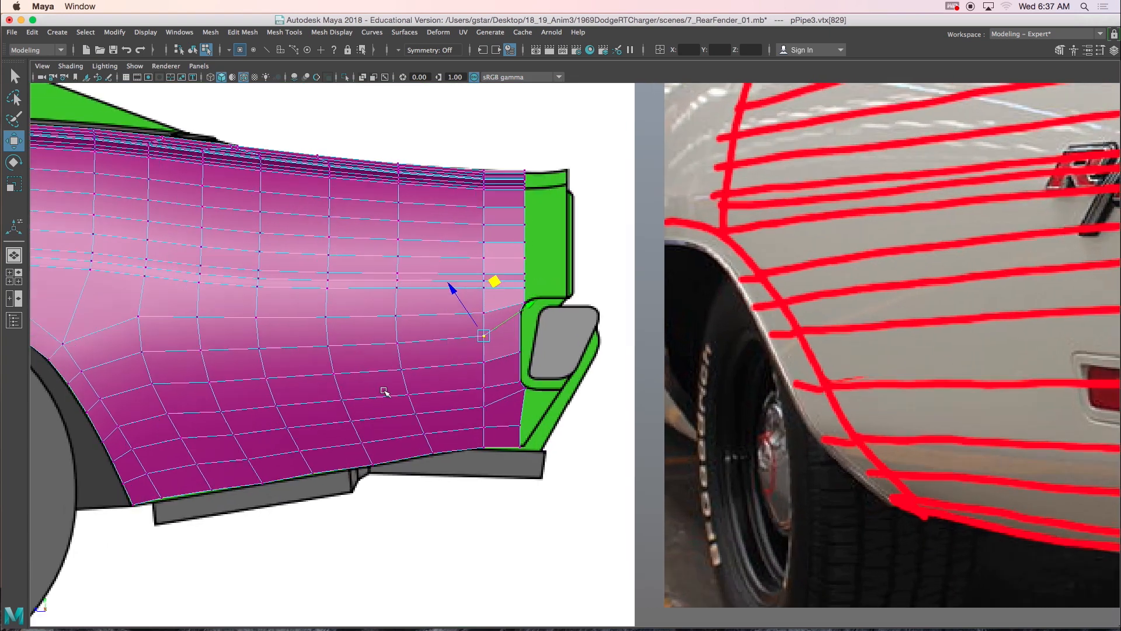
scroll(384, 391, "up", 2)
scroll(483, 376, "up", 1)
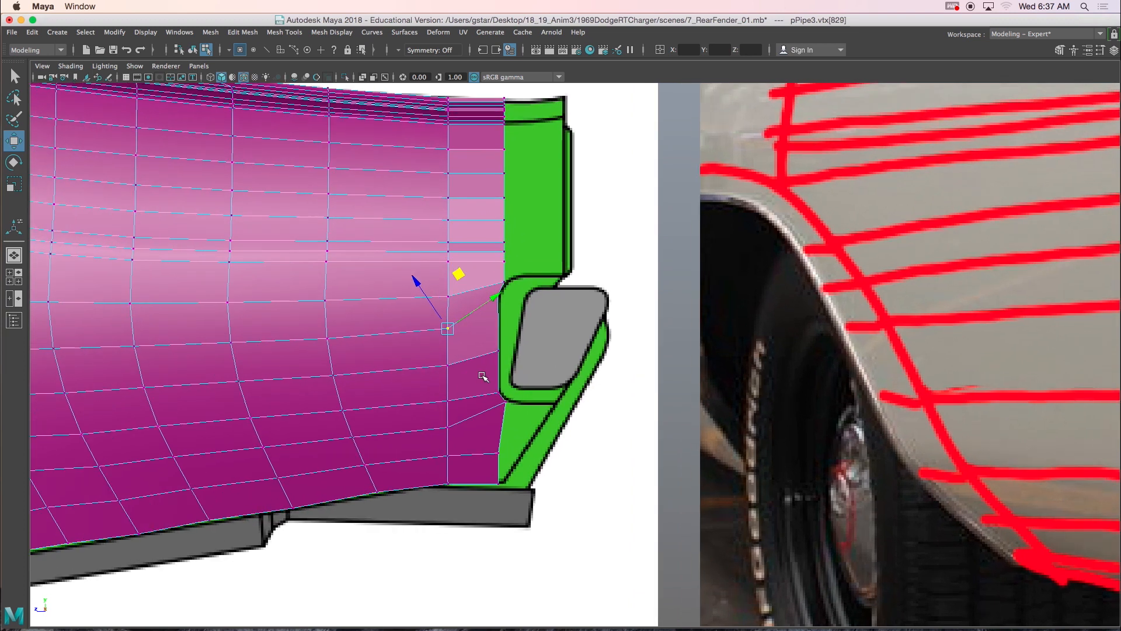
scroll(481, 403, "up", 2)
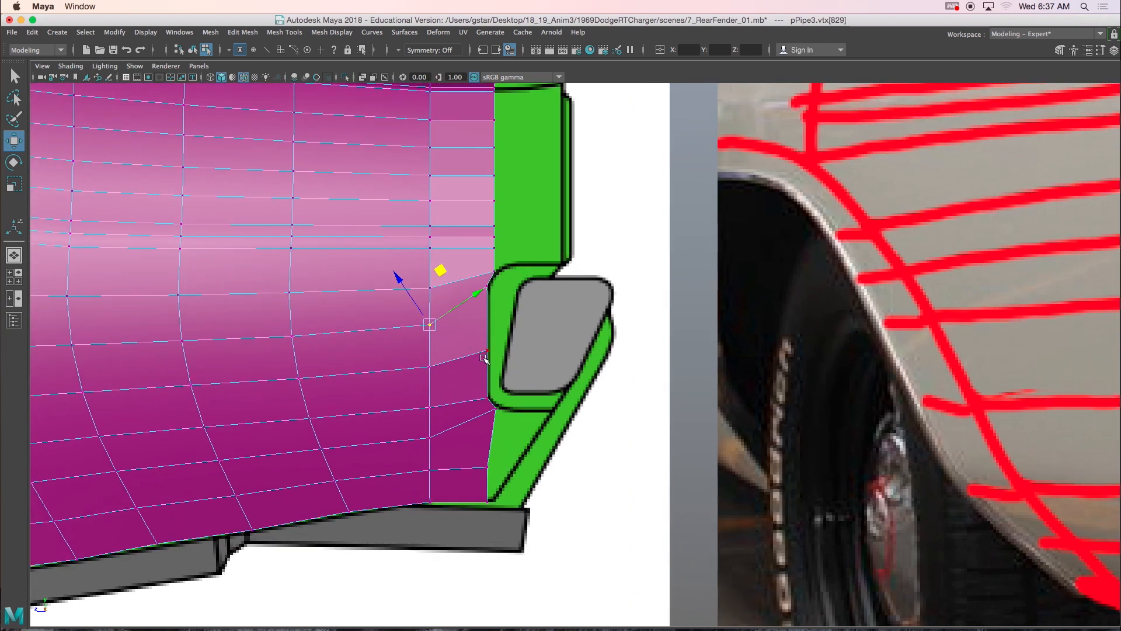
left_click_drag(425, 358, 435, 378)
left_click_drag(433, 310, 434, 306)
left_click(430, 325)
left_click(431, 288)
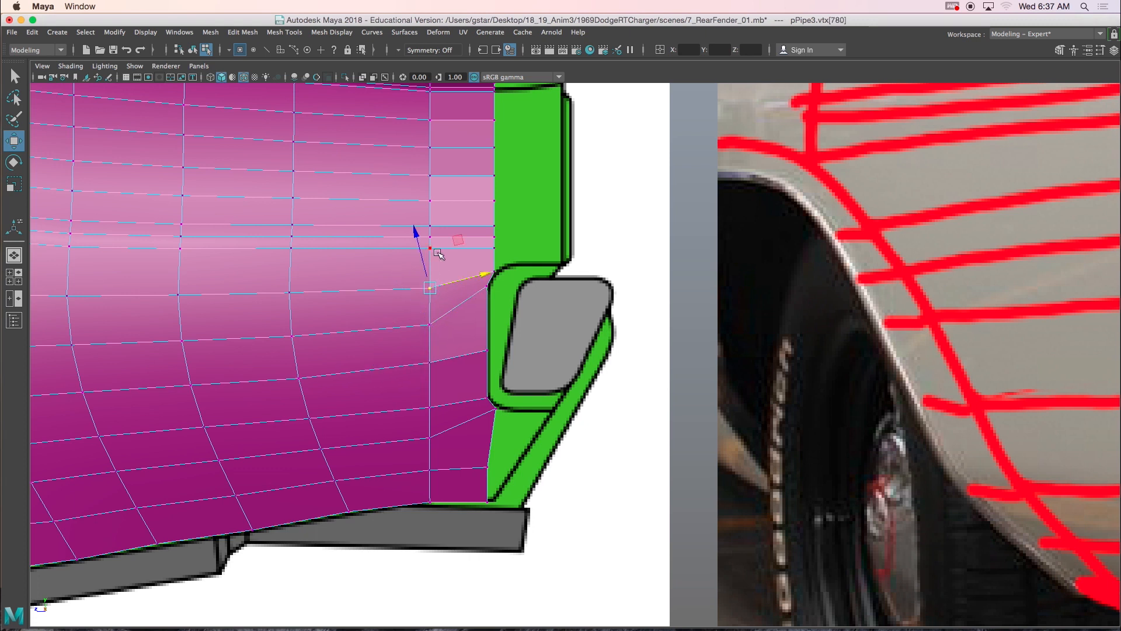
middle_click_drag(456, 239, 459, 233)
left_click(429, 323)
middle_click_drag(438, 269, 441, 265)
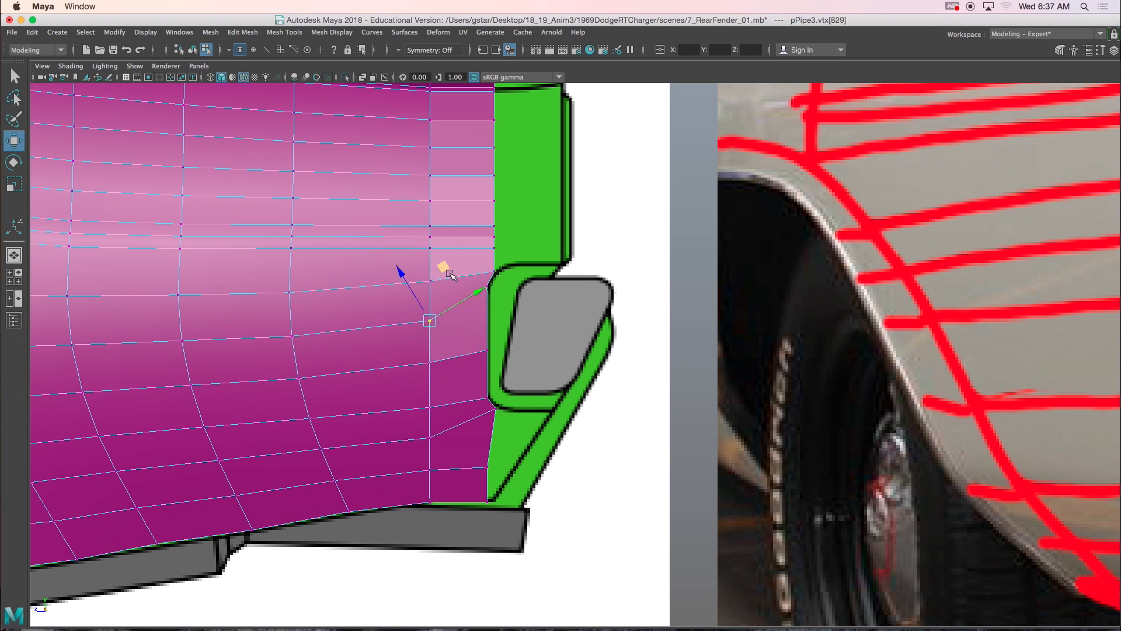
left_click_drag(470, 337, 501, 364)
left_click_drag(488, 296, 489, 286)
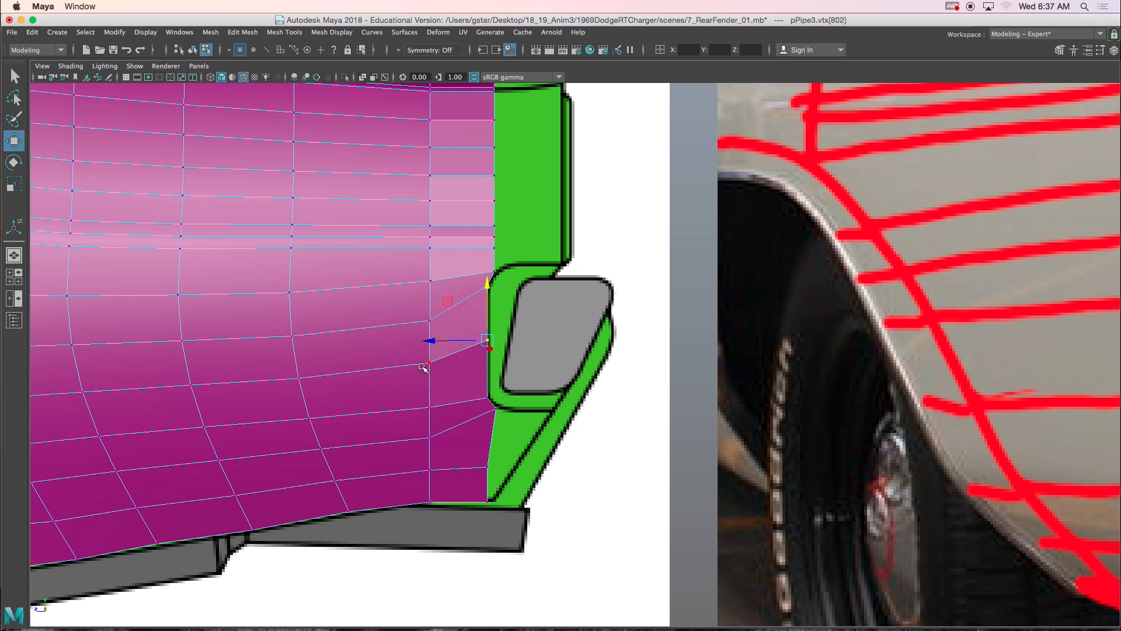
- Apply Edit Edge Flow to the horizontal loops leading to the cutout's lower corner and middle, leaving out their end segments
right_click_drag(431, 408, 429, 266)
left_click(419, 410)
middle_click_drag(372, 431, 523, 393, "alt")
middle_click_drag(99, 424, 282, 398, "alt")
double_click(172, 416)
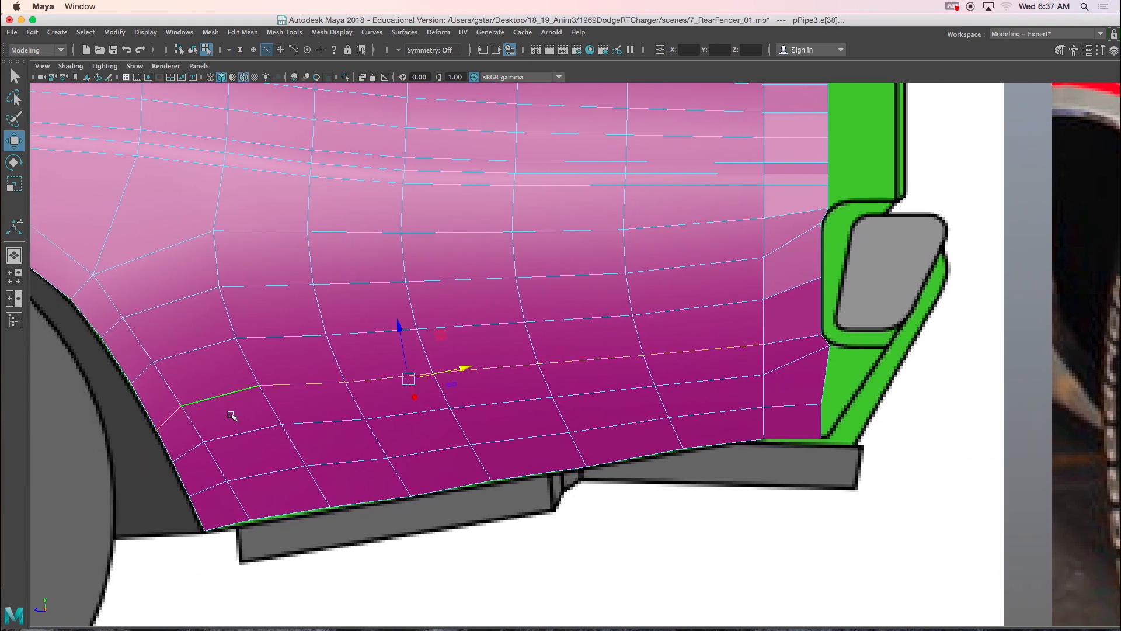
right_click_drag(324, 392, 301, 508, "shift")
double_click(669, 310)
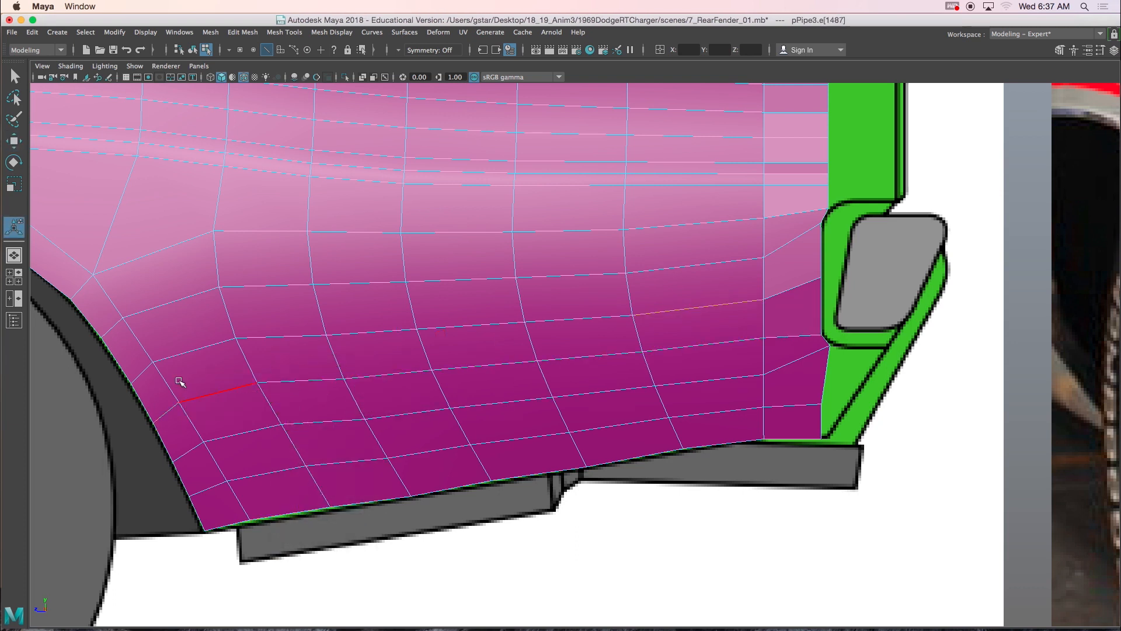
key("g")
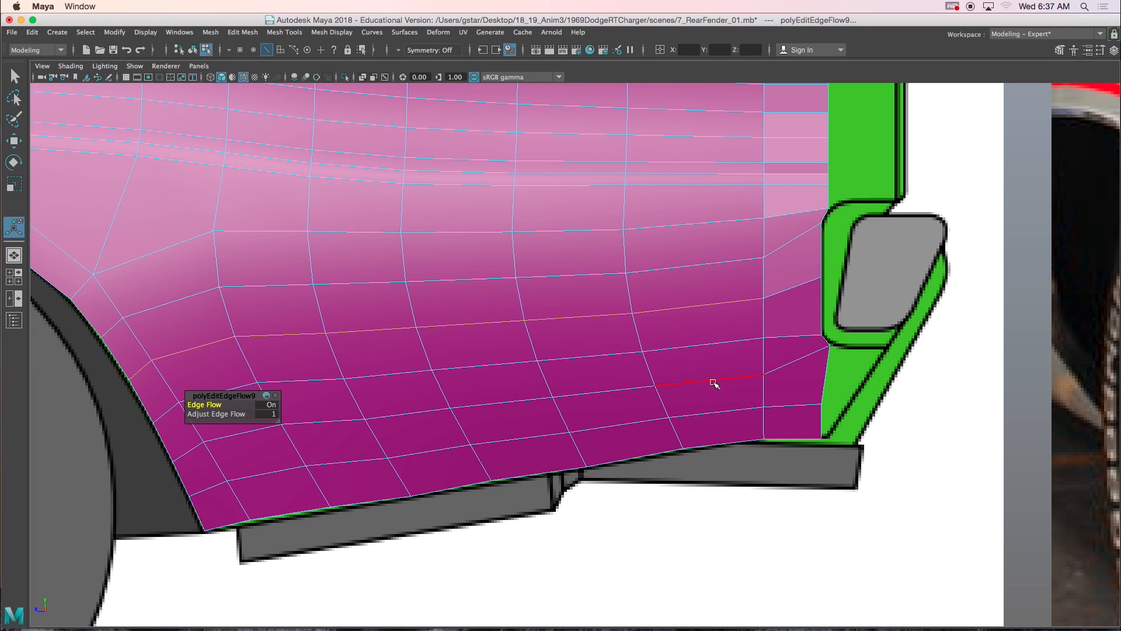
left_click(718, 411)
left_click(802, 404)
- Move the two lowest end-edge vertices rearward in line with the vertex on the cutout's lower corner
middle_click_drag(806, 405, 610, 389, "alt")
scroll(611, 389, "up", 3)
mouse_move(611, 296)
right_mouse_down()
mouse_move(557, 328)
mouse_move(555, 299)
right_mouse_up()
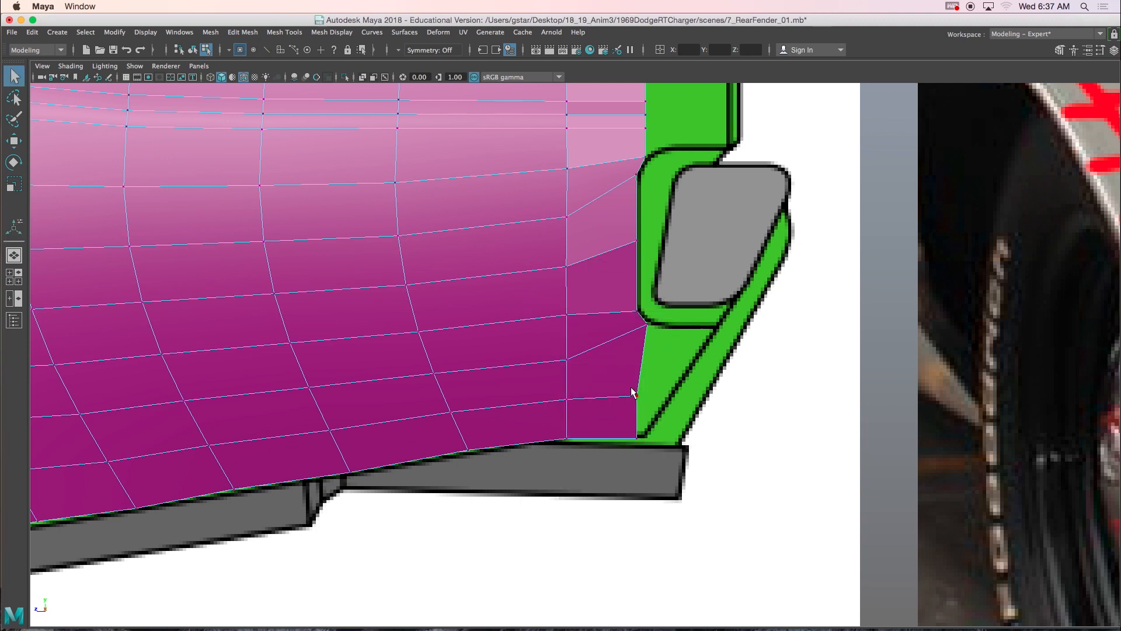
middle_click_drag(626, 390, 604, 408, "alt")
left_click_drag(598, 394, 635, 468)
scroll(636, 459, "up", 2)
scroll(636, 464, "up", 1)
key("w")
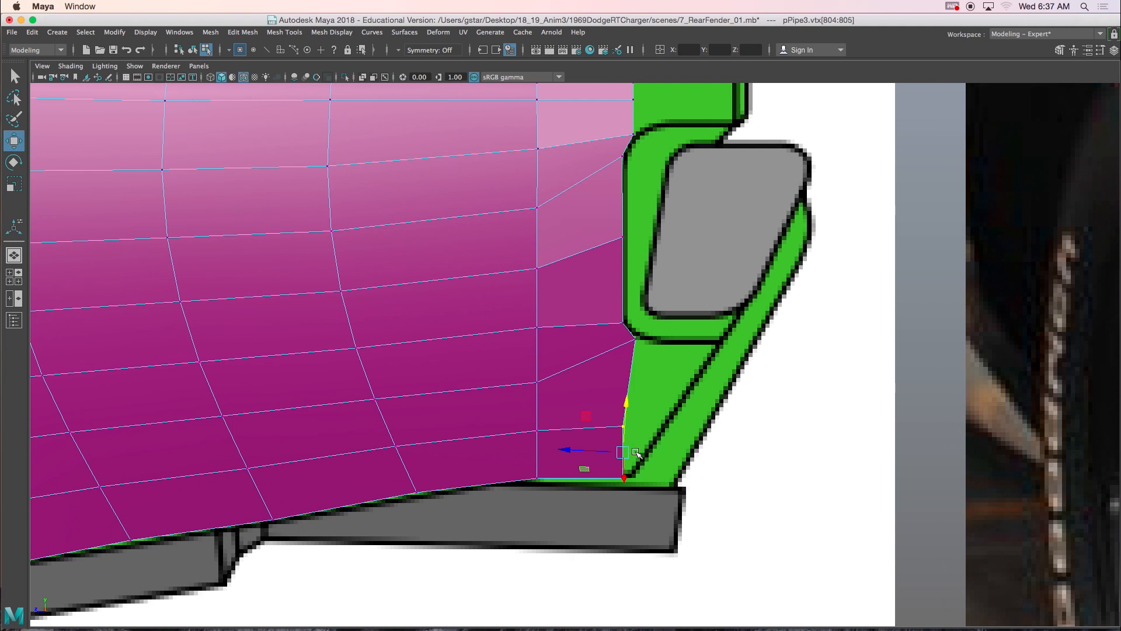
mouse_move(623, 443)
left_mouse_down()
mouse_move(573, 437)
mouse_move(606, 451)
left_mouse_up()
key("z")
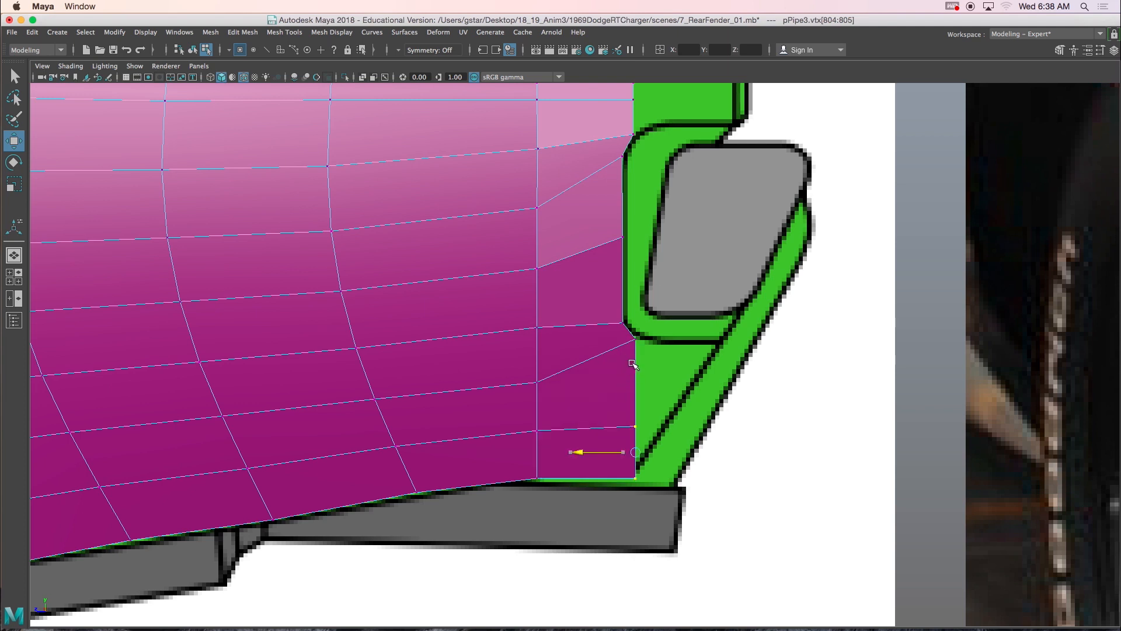
left_click_drag(630, 475, 648, 492)
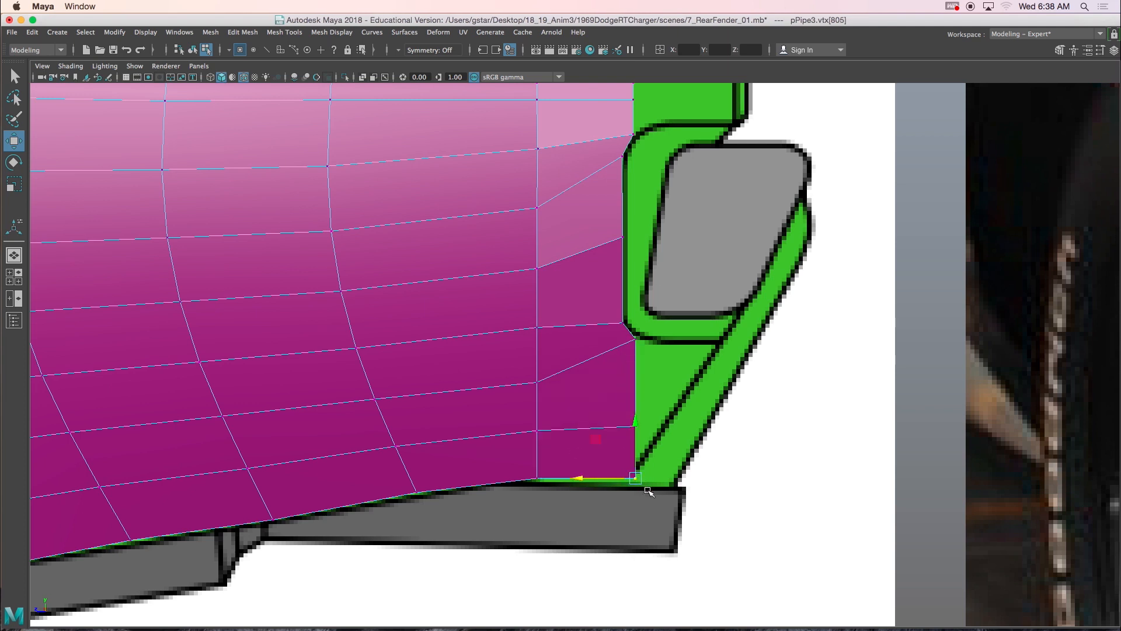
mouse_move(609, 403)
left_mouse_down()
mouse_move(601, 446)
mouse_move(567, 419)
mouse_move(611, 419)
mouse_move(602, 444)
mouse_move(622, 438)
mouse_move(618, 401)
mouse_move(637, 388)
mouse_move(639, 432)
left_mouse_up()
- Adjust the fender's bottom-edge vertices vertically so they follow the lower body line in the side reference
scroll(639, 473, "up", 2)
left_click(528, 505)
left_click_drag(526, 462, 528, 459)
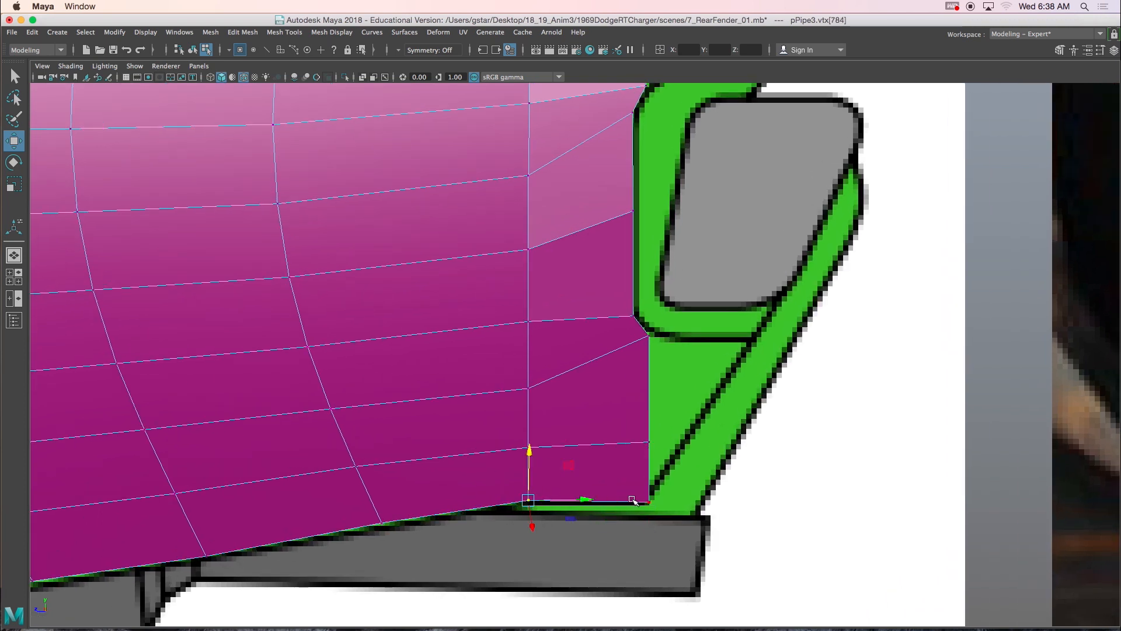
middle_click_drag(450, 493, 626, 395, "alt")
left_click(223, 466)
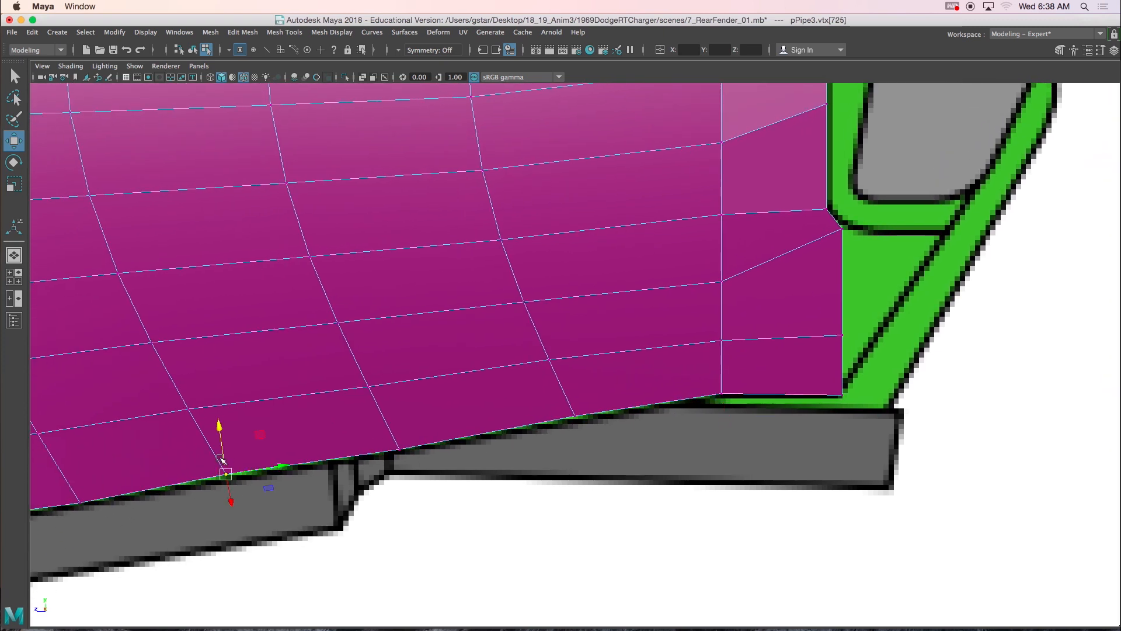
left_click_drag(219, 428, 220, 432)
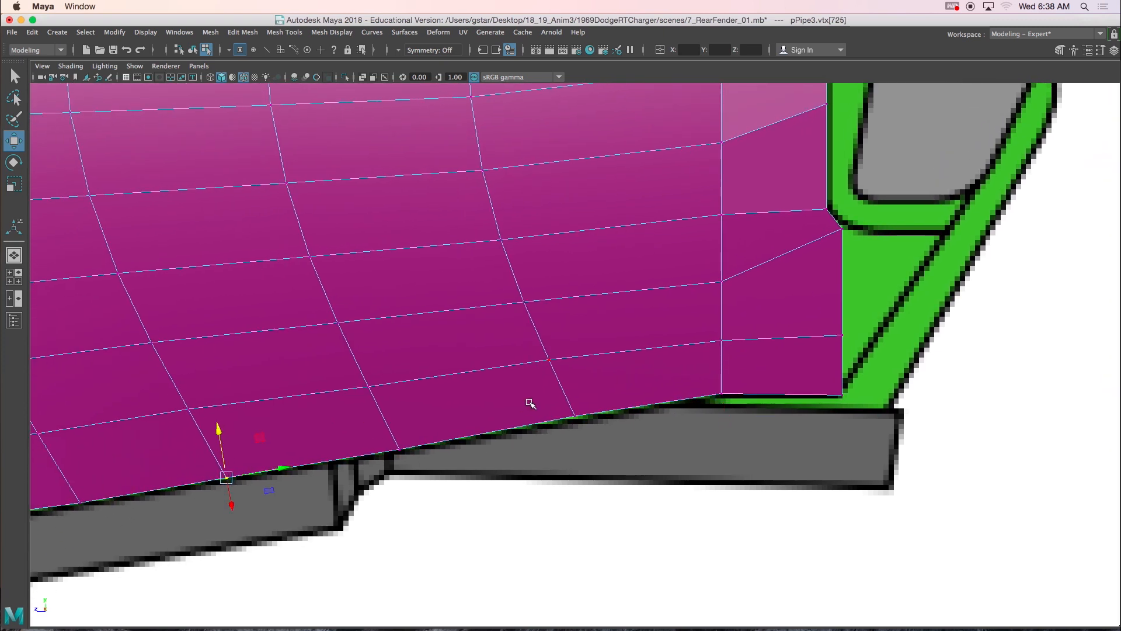
left_click(575, 417)
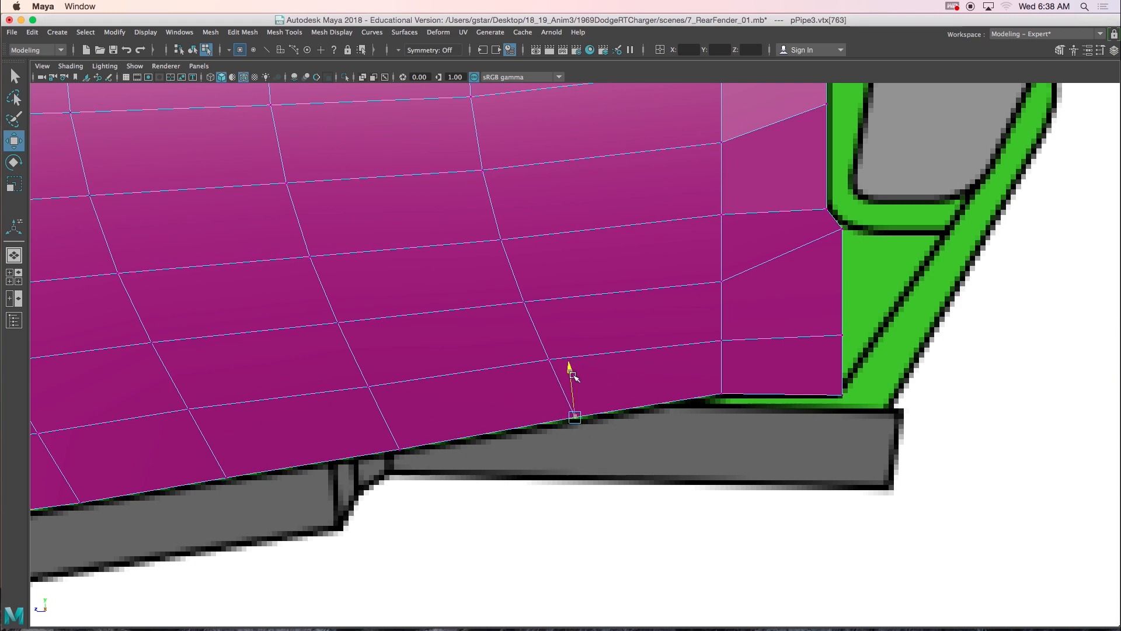
- Compare the fender mesh with the red topology lines around the bumper cutout and end cap in the reference photo
scroll(698, 343, "down", 5)
scroll(622, 422, "up", 3)
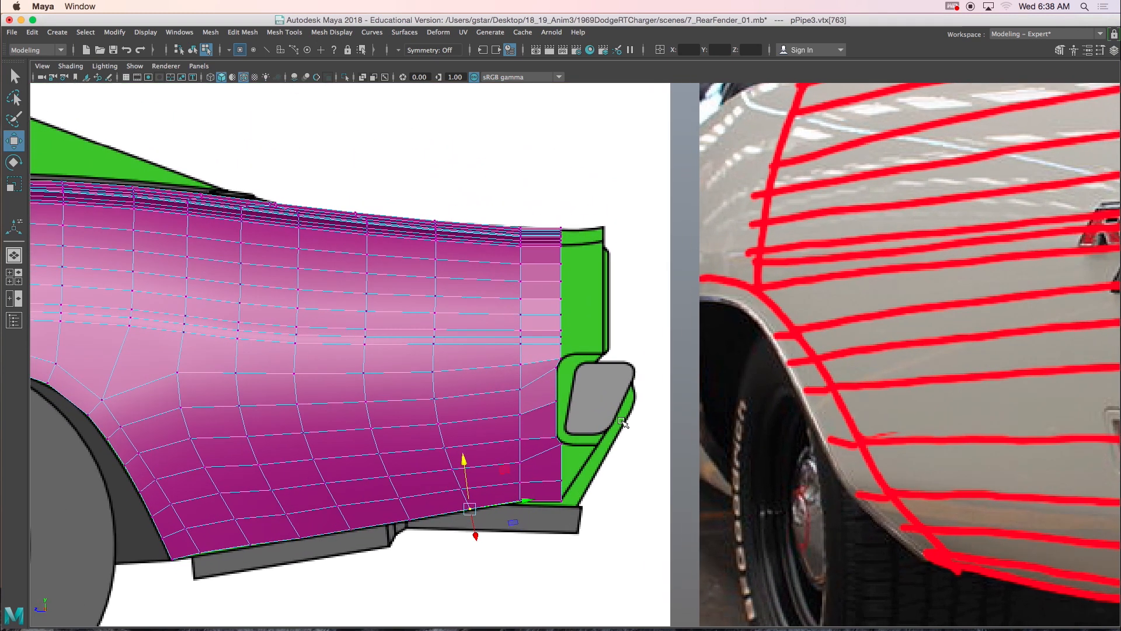
middle_click_drag(583, 363, 512, 326, "alt")
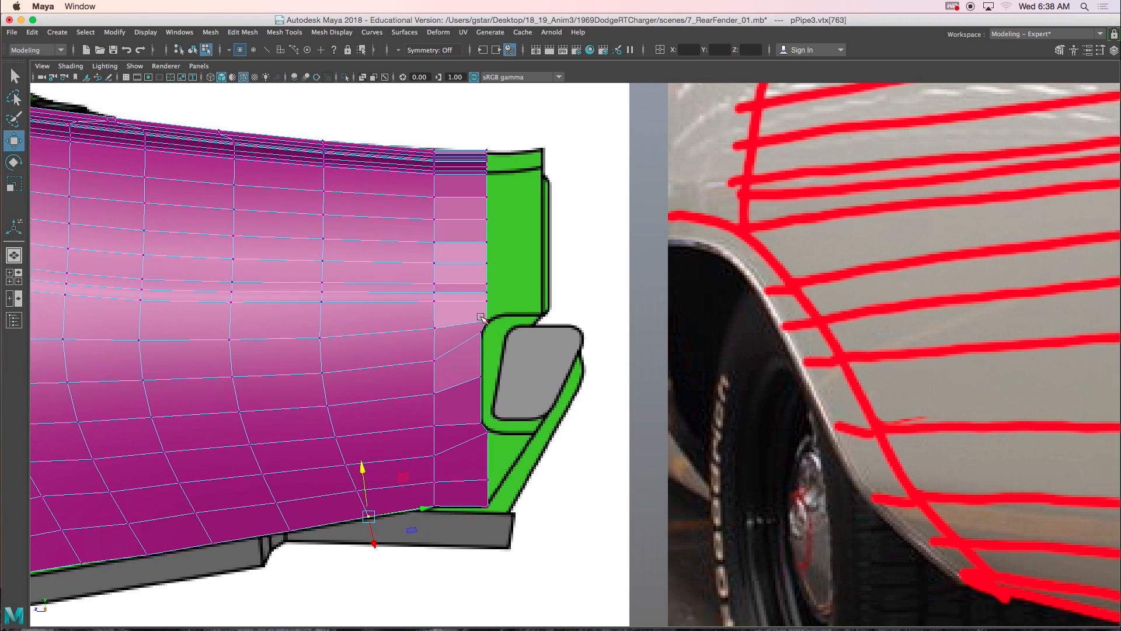
middle_click_drag(508, 386, 379, 382, "alt")
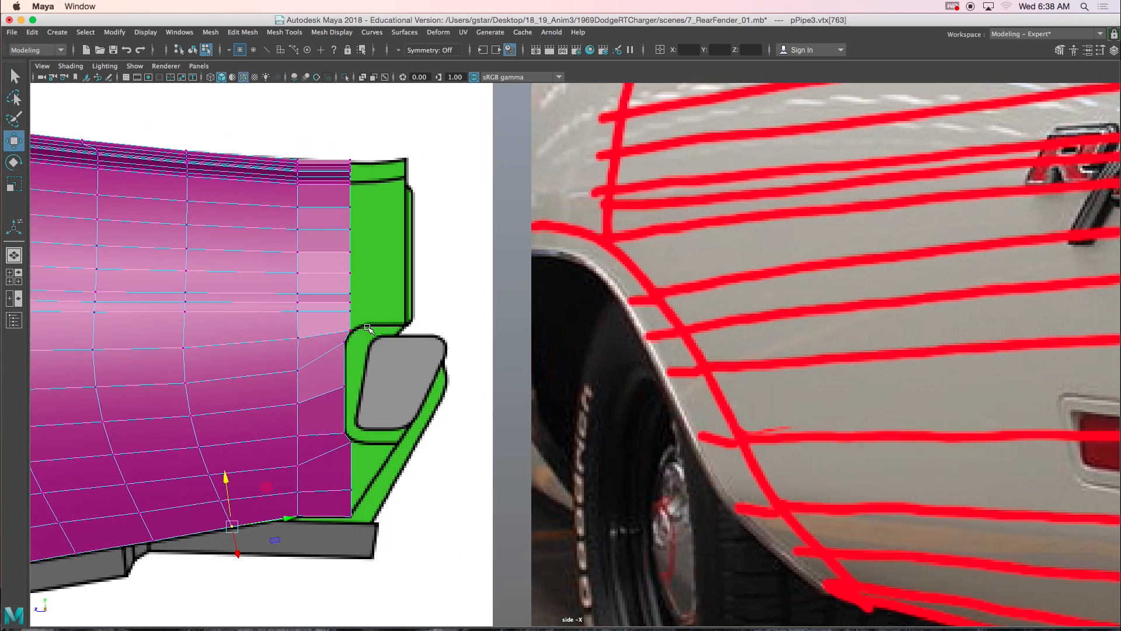
scroll(368, 328, "down", 4)
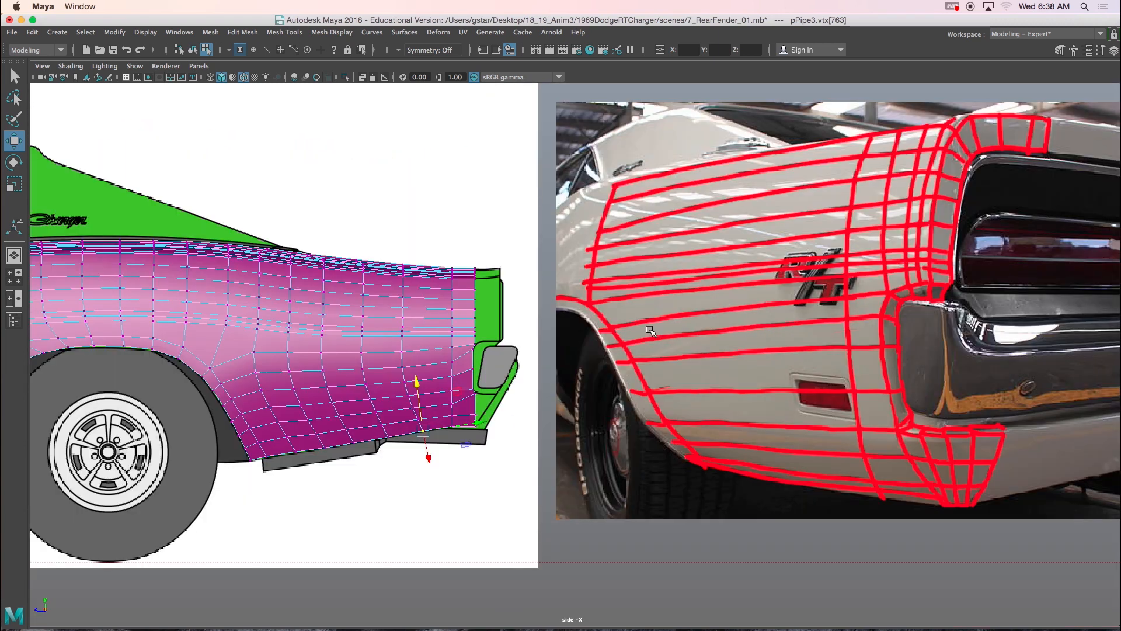
scroll(796, 331, "up", 4)
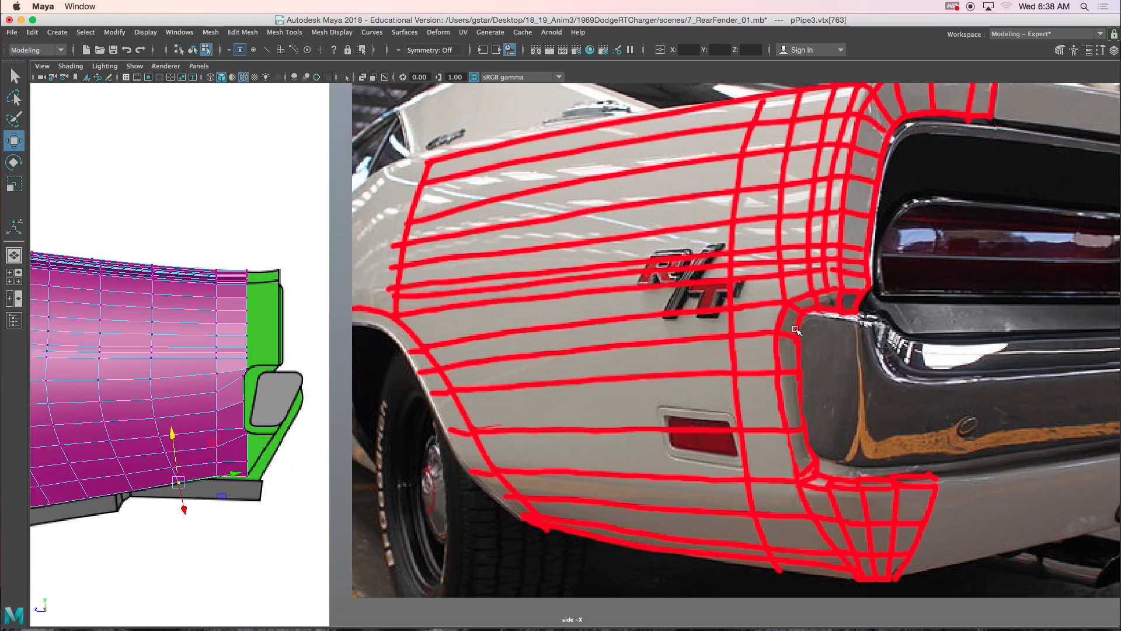
middle_click_drag(795, 330, 732, 316, "alt")
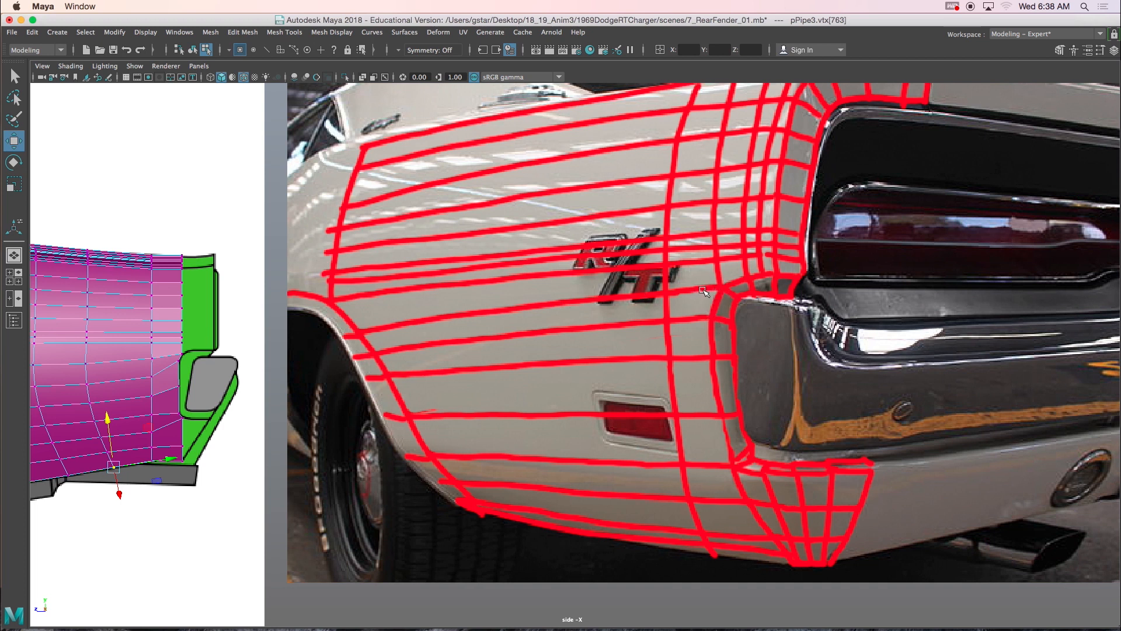
scroll(515, 339, "up", 4)
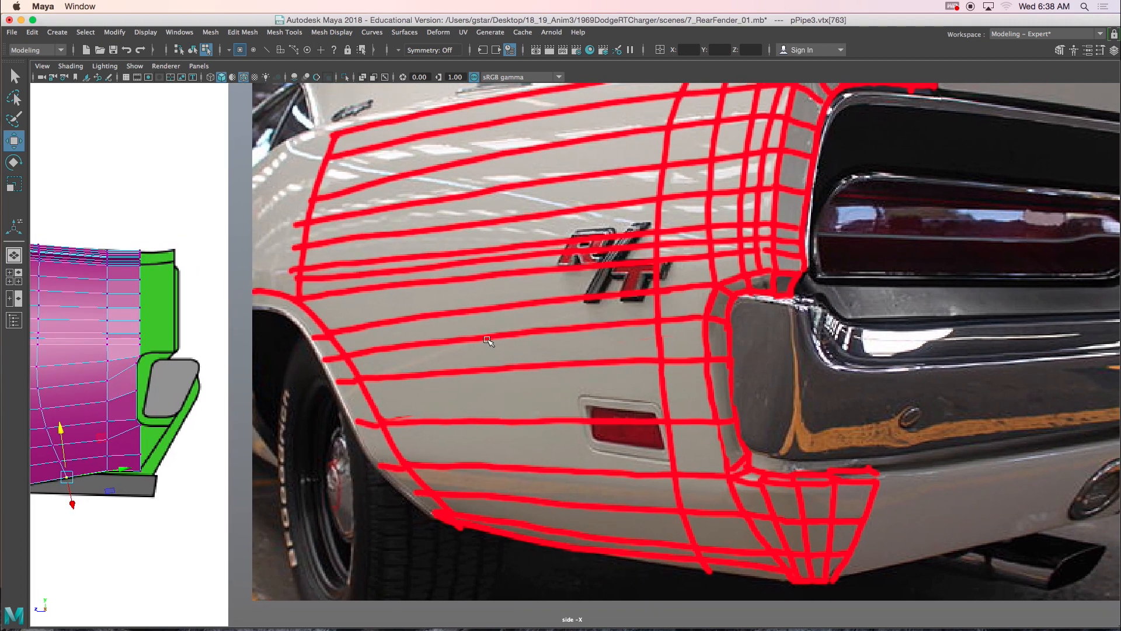
scroll(648, 251, "up", 3)
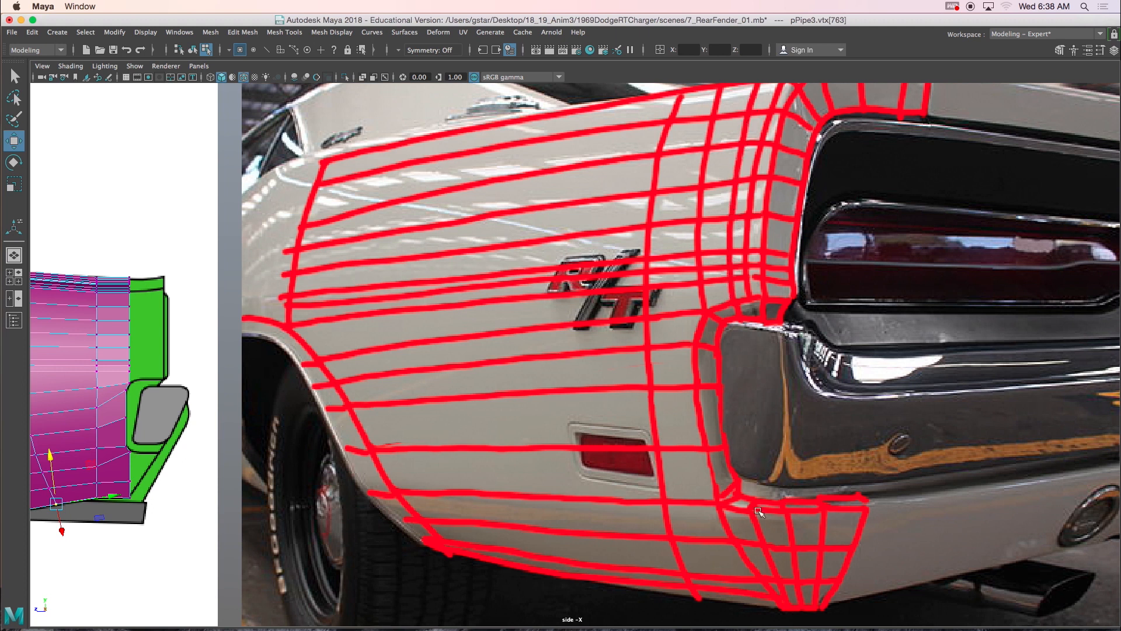
middle_click_drag(161, 389, 381, 376, "alt")
scroll(264, 313, "up", 2)
- Select an edge segment on the fender's rear end and examine the panel's curvature from behind in the perspective view
right_click_drag(264, 313, 266, 269)
left_click(298, 306)
key("space")
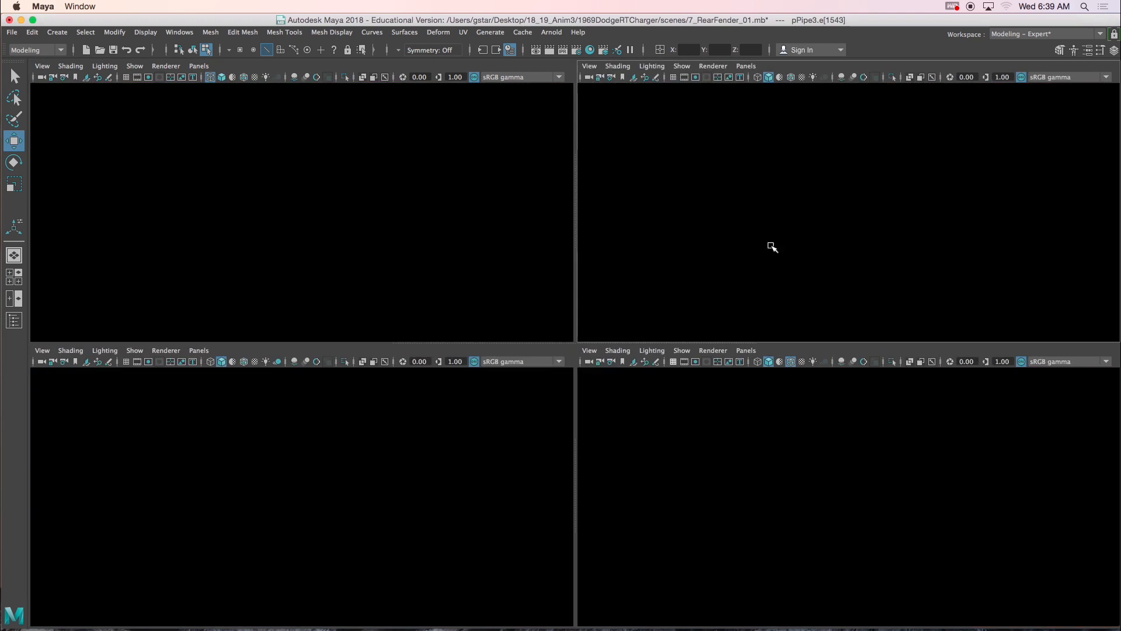
key("space")
left_click_drag(516, 300, 575, 336, "alt")
middle_click_drag(568, 426, 539, 214, "alt")
left_click_drag(540, 213, 543, 344, "alt")
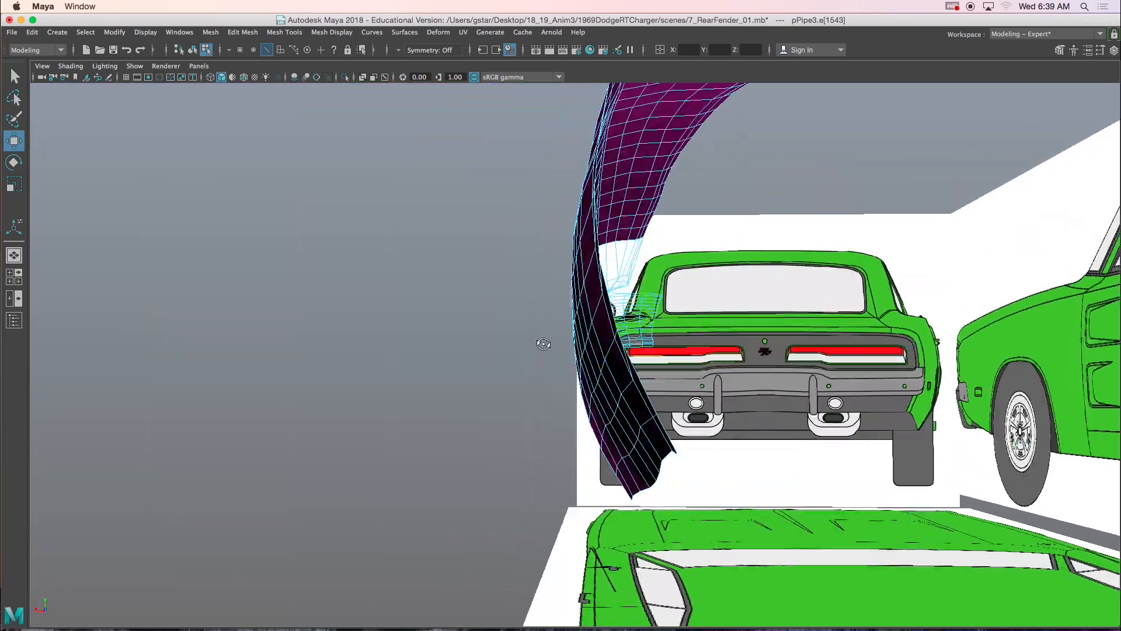
left_click_drag(548, 349, 537, 226, "alt")
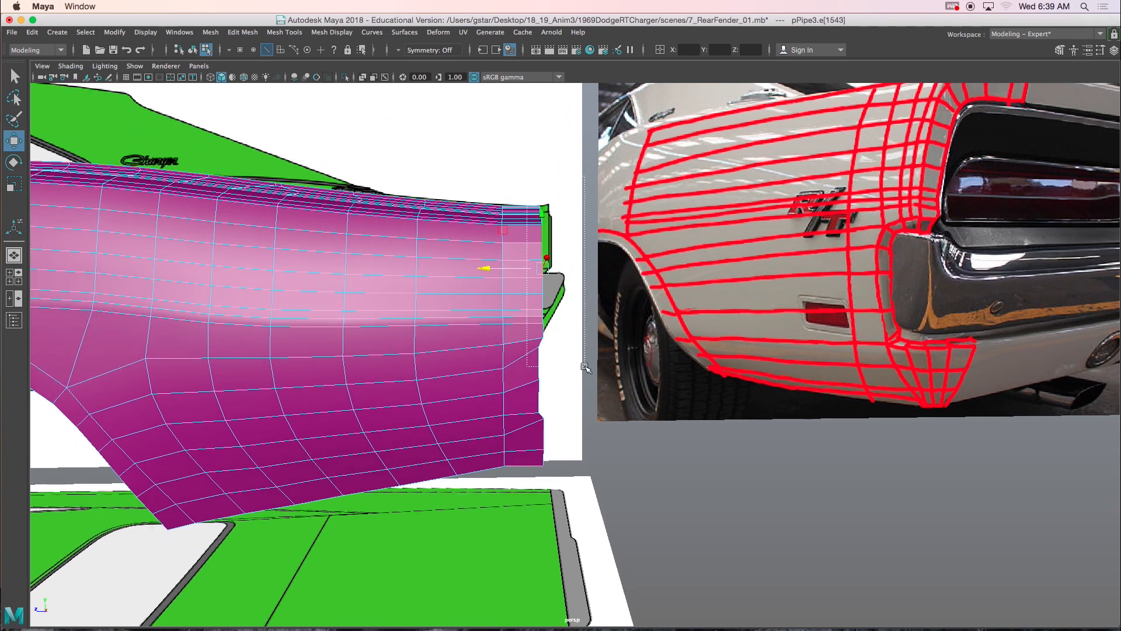
- Select only the border edges along the fender's rear end, excluding the adjoining horizontal edges, and return to the side view
left_click_drag(605, 482, 606, 481)
left_click_drag(607, 481, 617, 352, "alt")
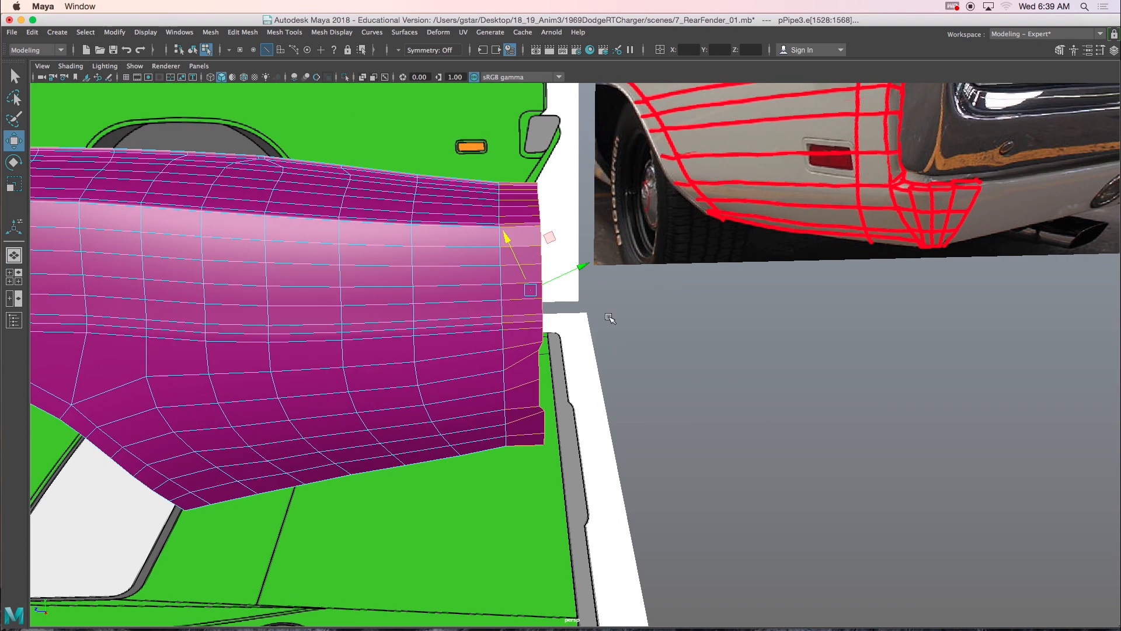
left_click_drag(473, 201, 519, 502)
left_click_drag(587, 429, 558, 381, "alt")
key("space")
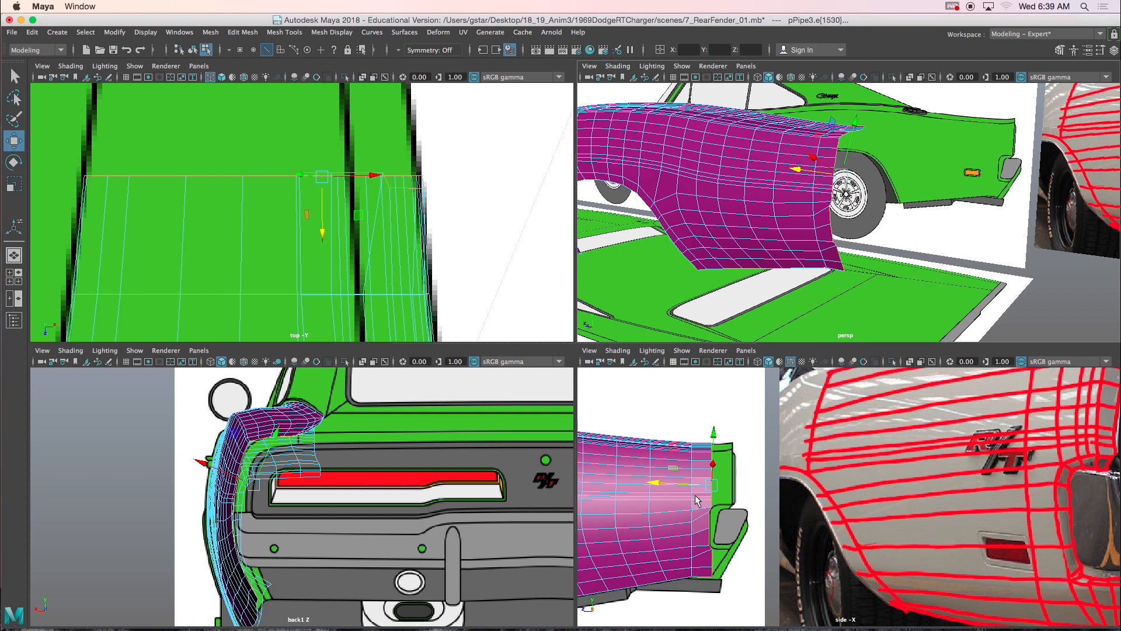
key("space")
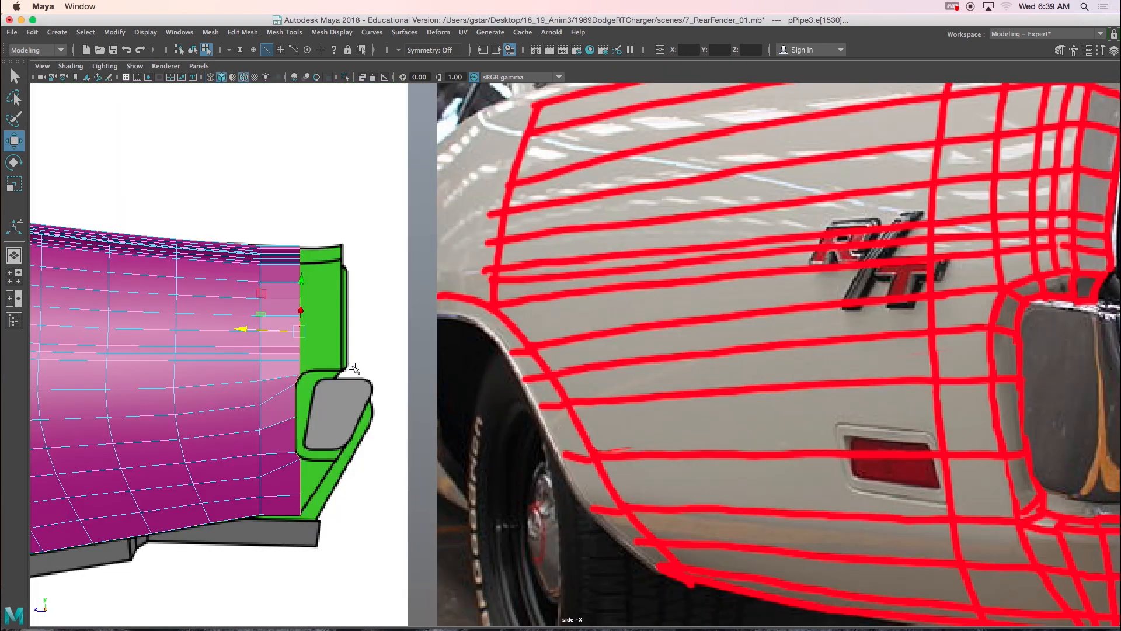
- Set the Move tool's axis orientation to World and extrude the fender's rear border edges a short distance rearward over the end cap
scroll(356, 366, "up", 2)
left_click_drag(356, 365, 488, 379, "alt")
scroll(463, 359, "up", 1)
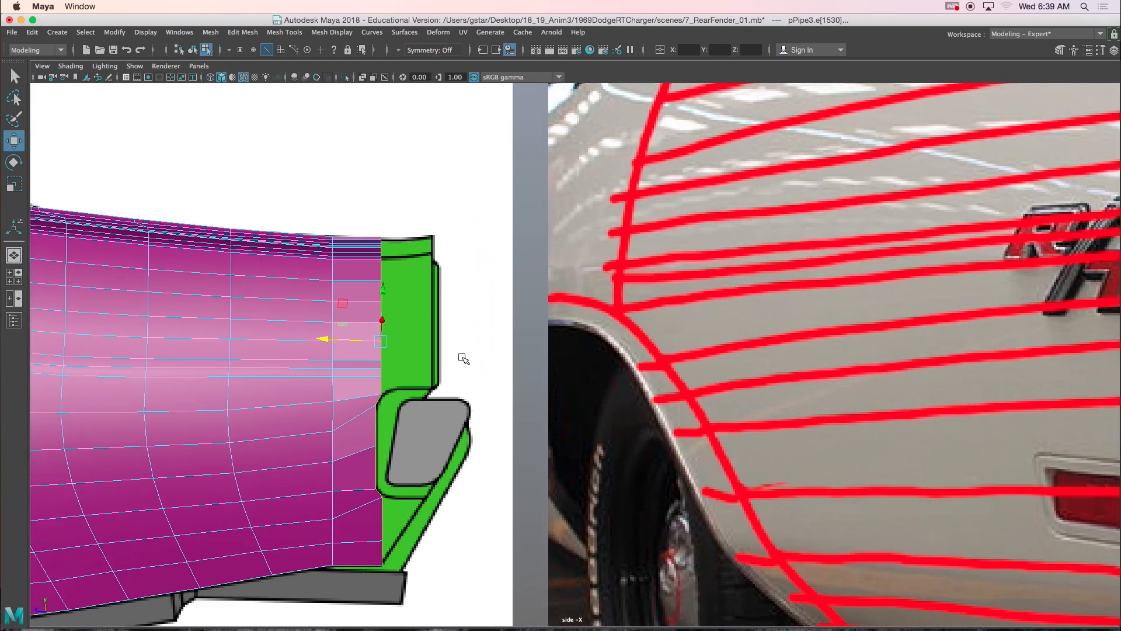
left_click(462, 358)
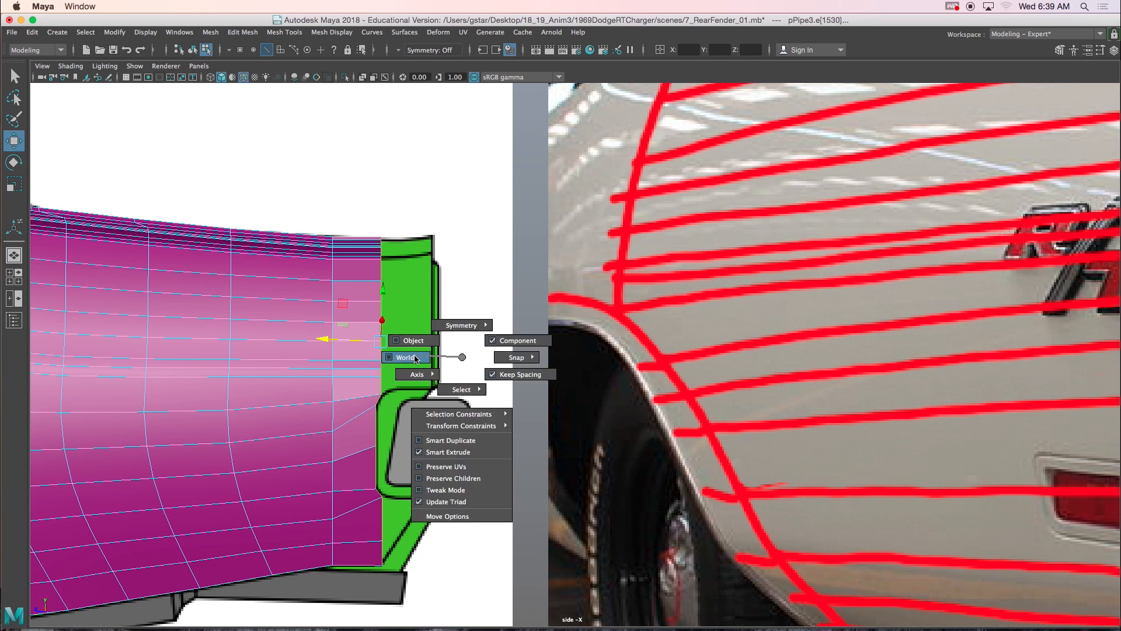
left_click_drag(415, 357, 415, 357)
scroll(388, 370, "up", 2)
scroll(428, 341, "down", 2)
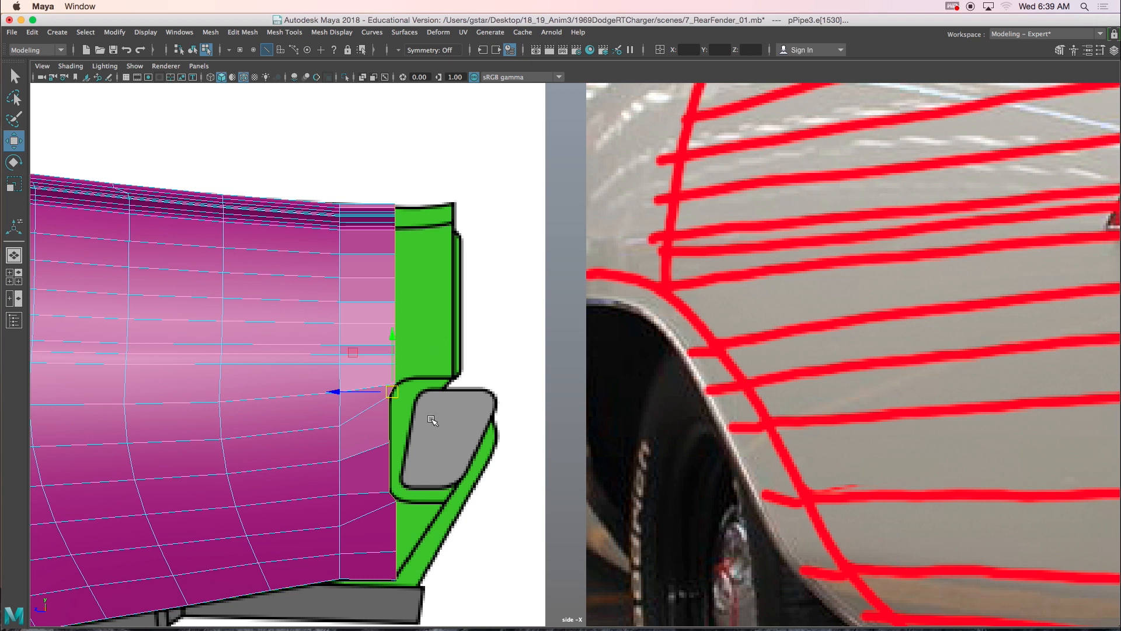
scroll(428, 407, "up", 3)
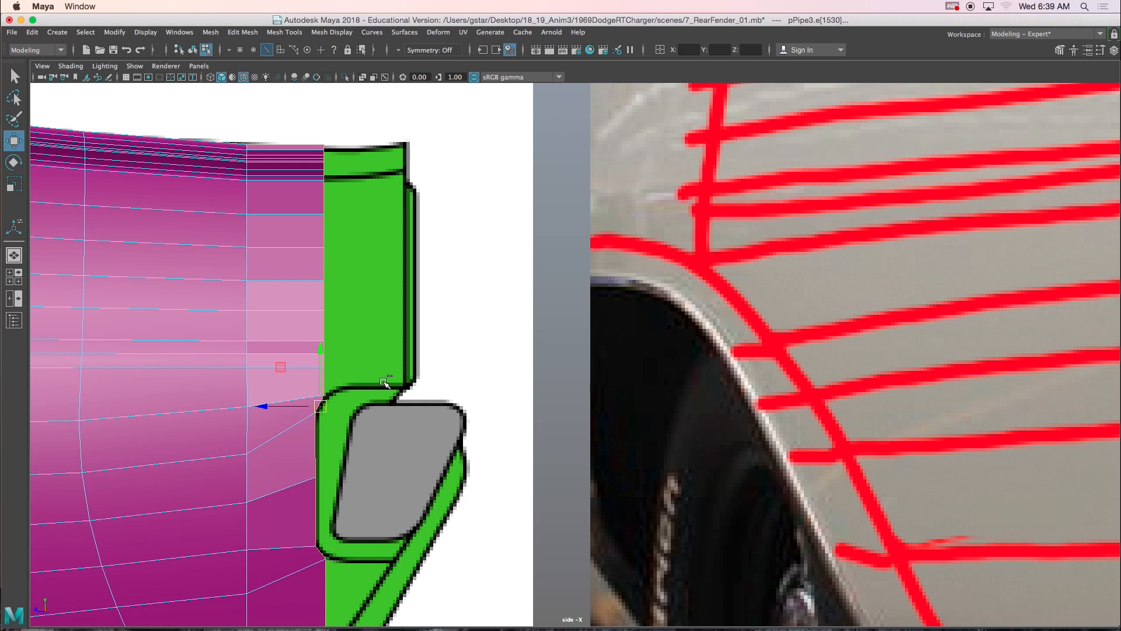
left_click_drag(278, 408, 312, 407, "shift")
middle_click_drag(311, 407, 290, 360, "alt")
scroll(334, 314, "up", 1)
scroll(290, 360, "down", 5)
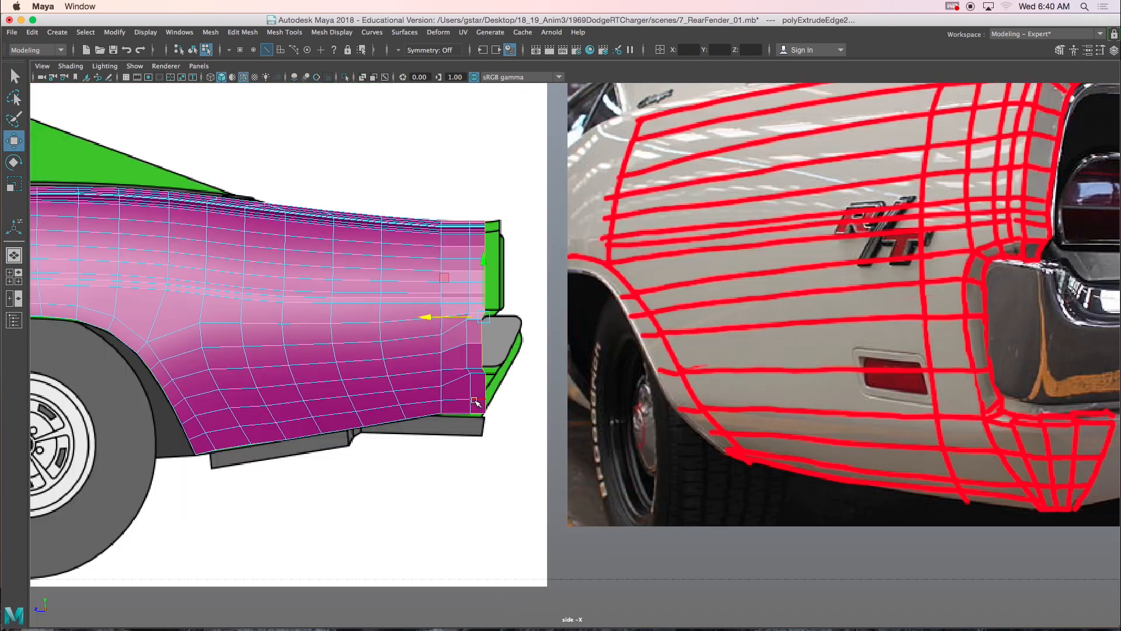
- Select all the extruded border edges along the fender's rear end, from the lower corner to the upper edge
middle_click_drag(844, 376, 756, 340, "alt")
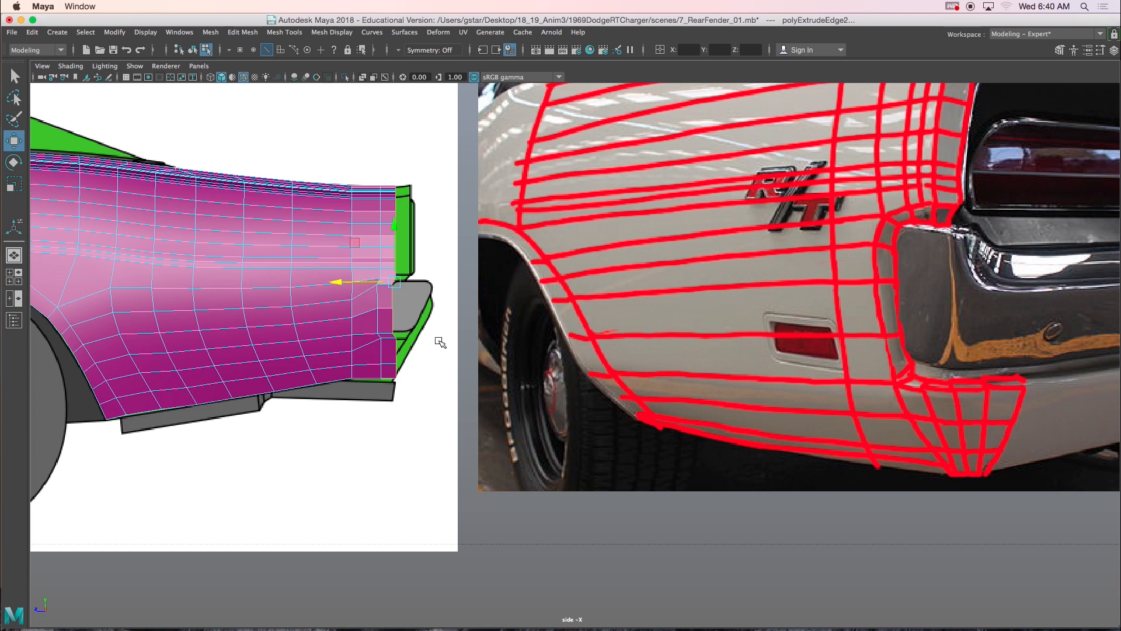
scroll(421, 338, "up", 6)
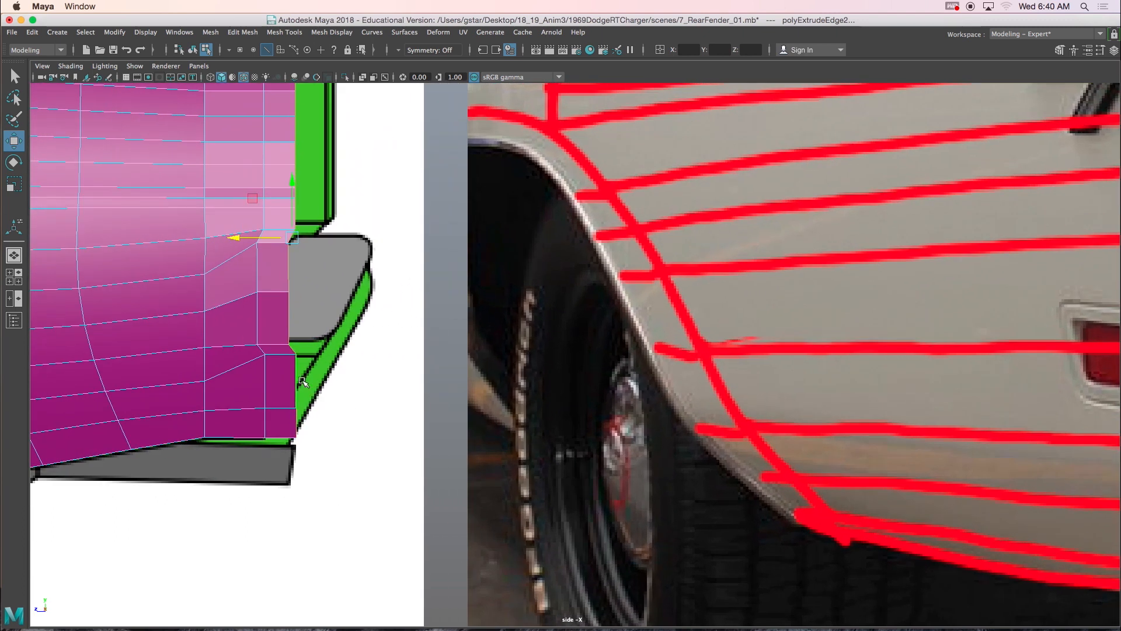
left_click_drag(304, 384, 305, 386)
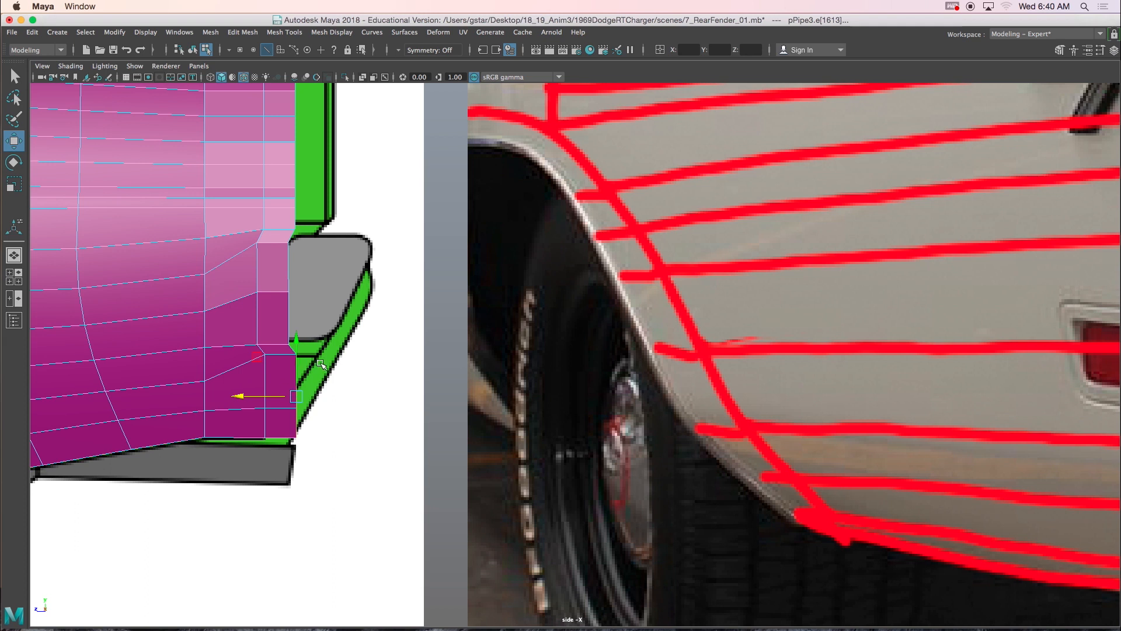
middle_click_drag(344, 260, 408, 423, "alt")
scroll(373, 303, "up", 2)
middle_click_drag(371, 386, 407, 278, "alt")
scroll(407, 278, "up", 2)
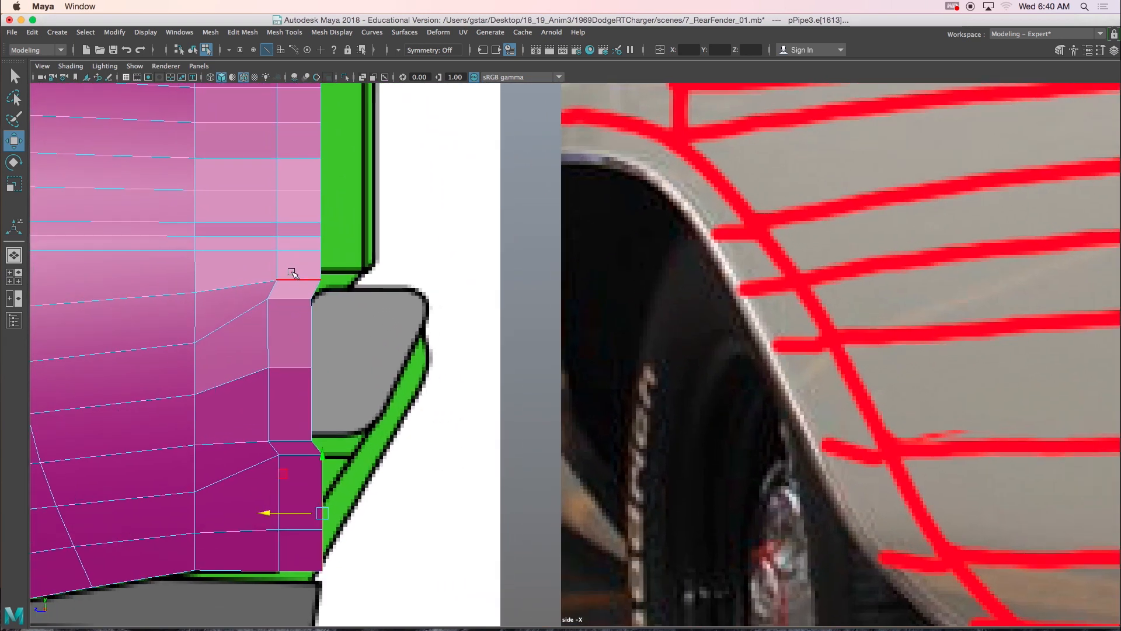
middle_click_drag(292, 272, 394, 326, "alt")
scroll(394, 326, "up", 2)
middle_click_drag(375, 200, 394, 301, "alt")
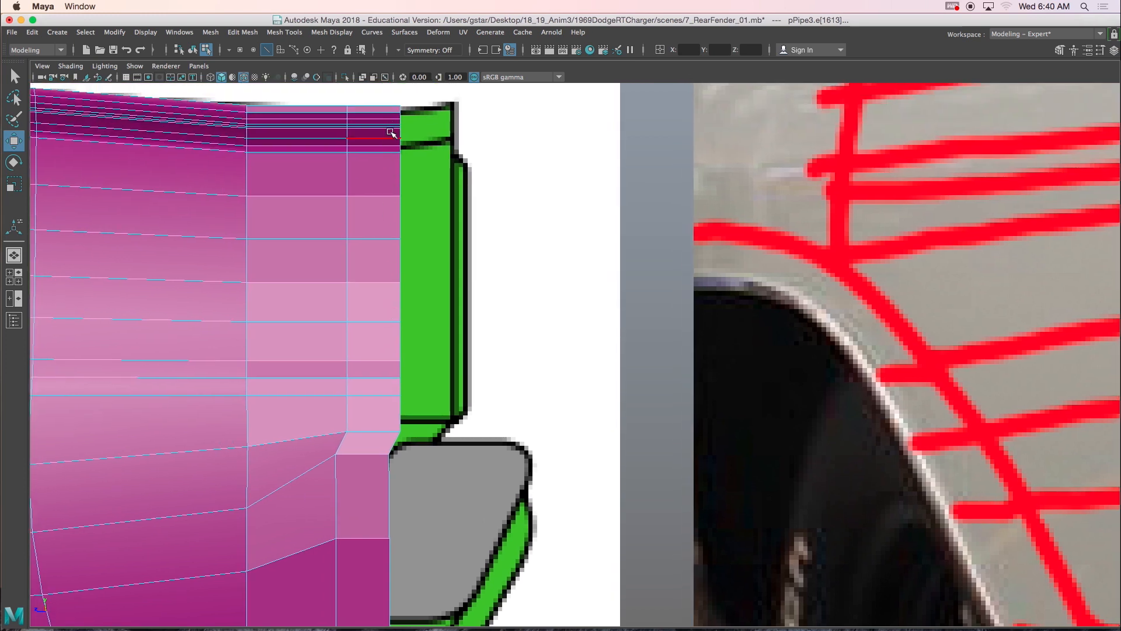
left_click(384, 129)
scroll(428, 349, "down", 1)
key("ctrl+e")
- In the top view, scale the selected end edges inward across the width to match the tapering body outline
key("space")
key("space")
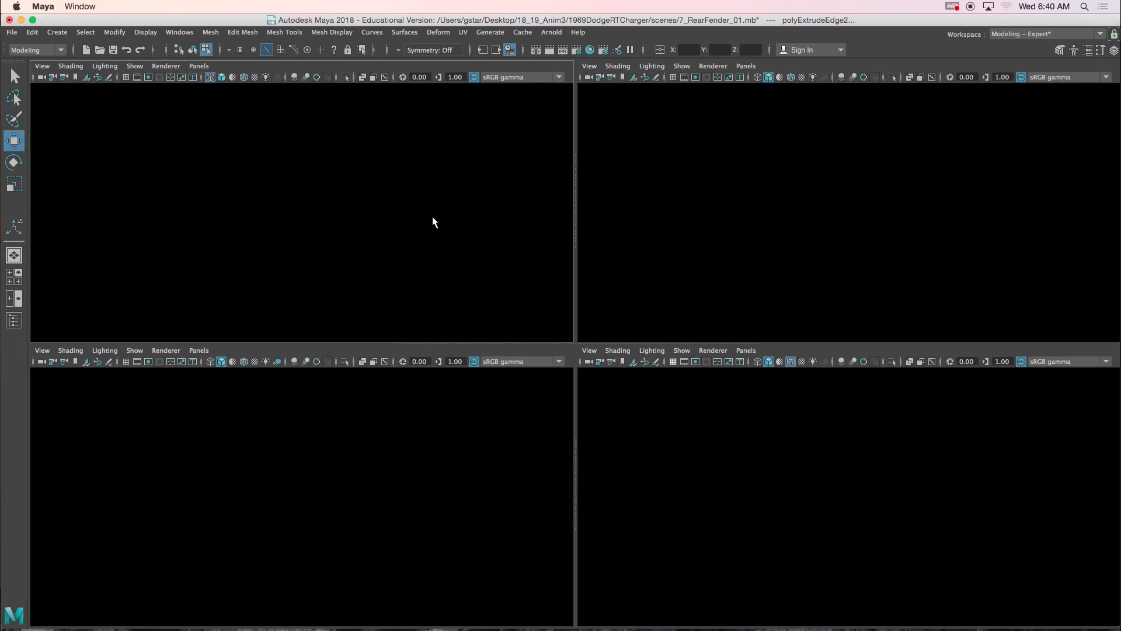
middle_click_drag(433, 220, 435, 348, "alt")
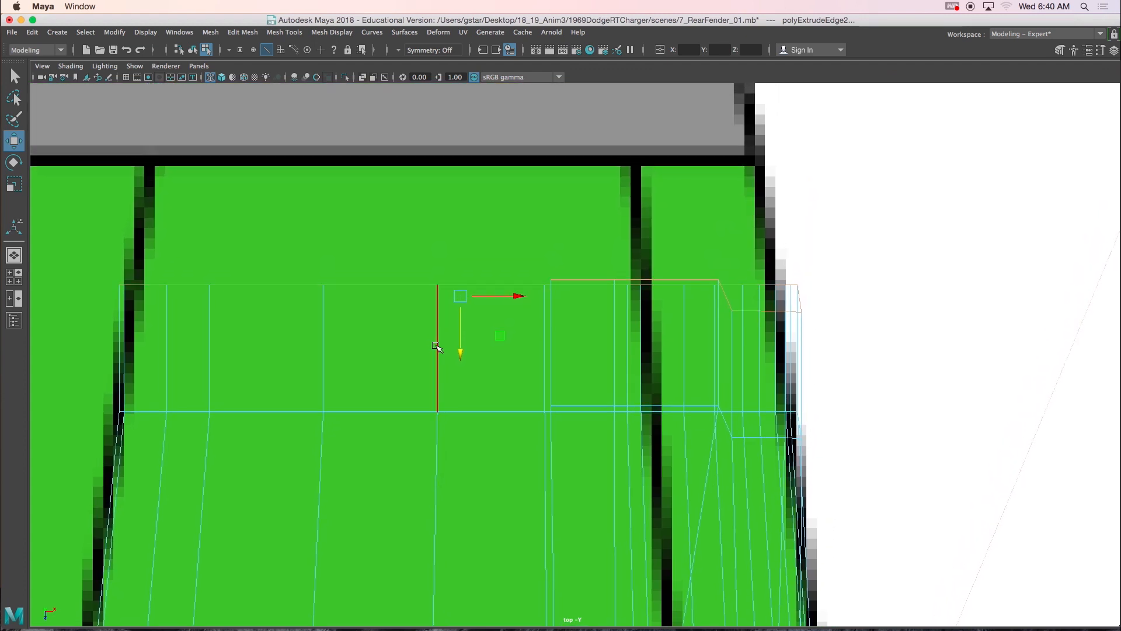
key("r")
left_click_drag(515, 295, 512, 296)
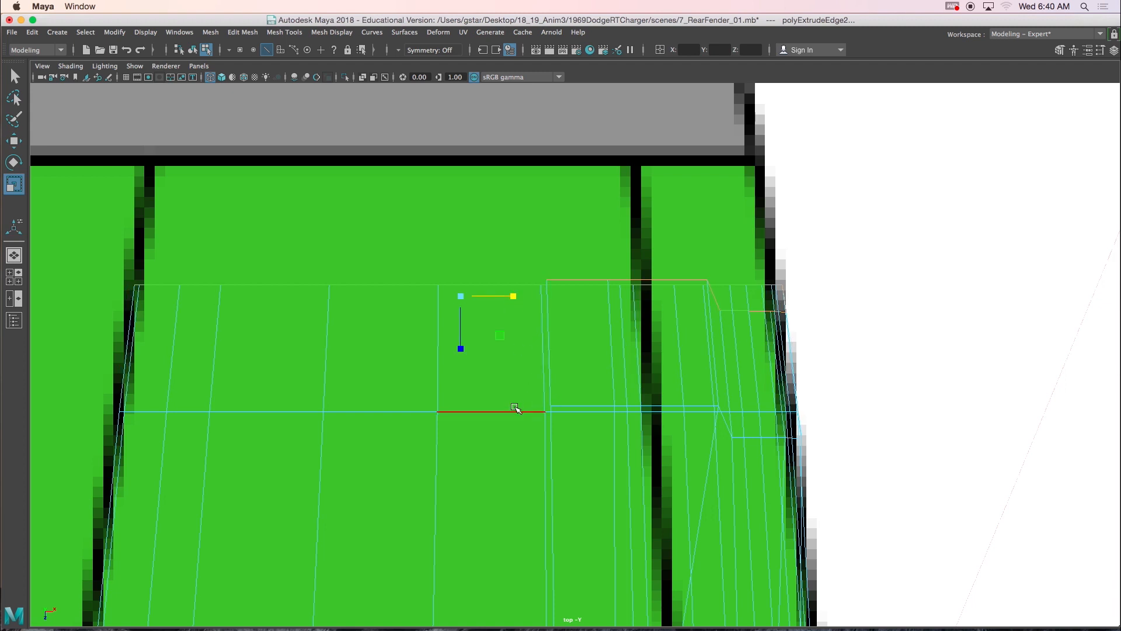
- Display the mesh shaded, select the edge loop just ahead of the rear end and scale it slightly inward across the width
key("5")
mouse_move(570, 408)
middle_mouse_down("alt")
mouse_move(533, 263)
mouse_move(538, 301)
middle_mouse_up("alt")
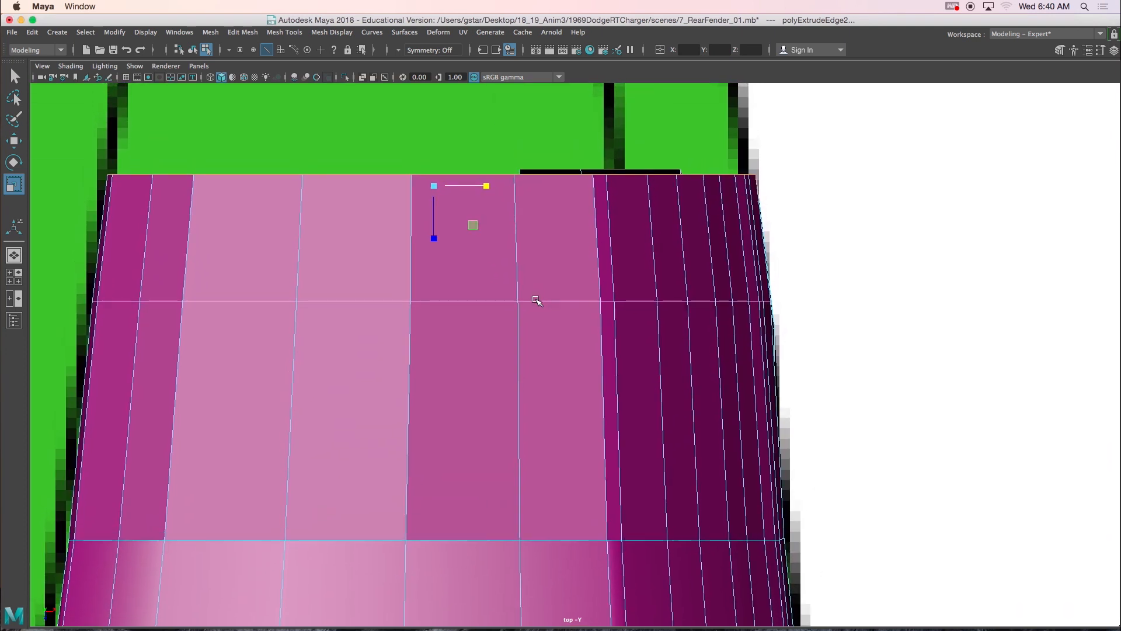
left_click(496, 303)
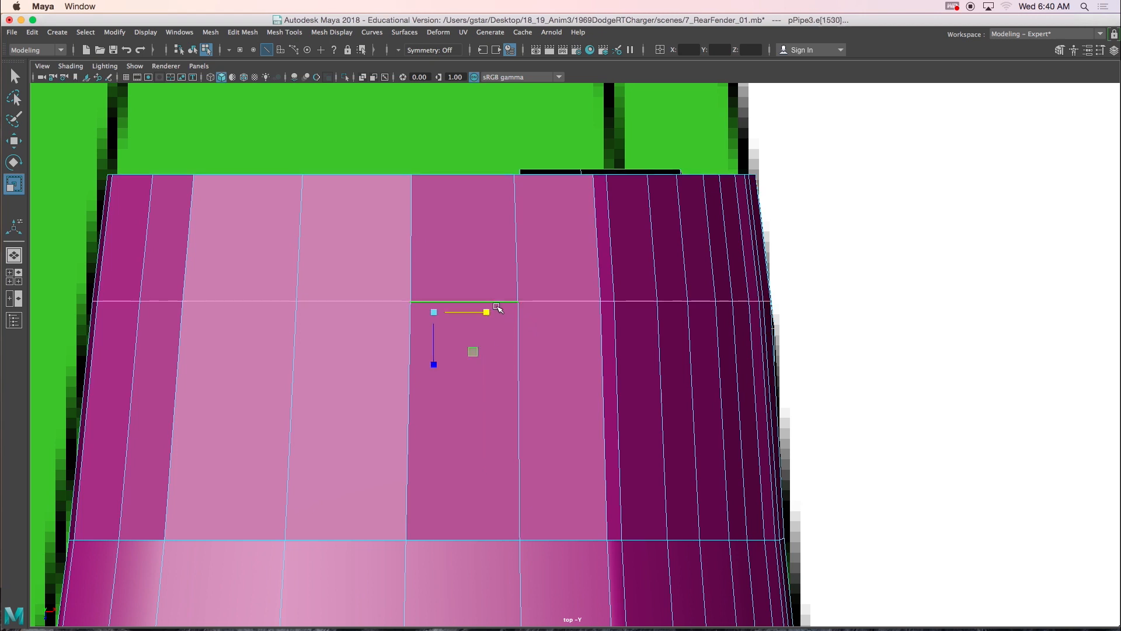
left_click_drag(488, 311, 473, 313)
key("w")
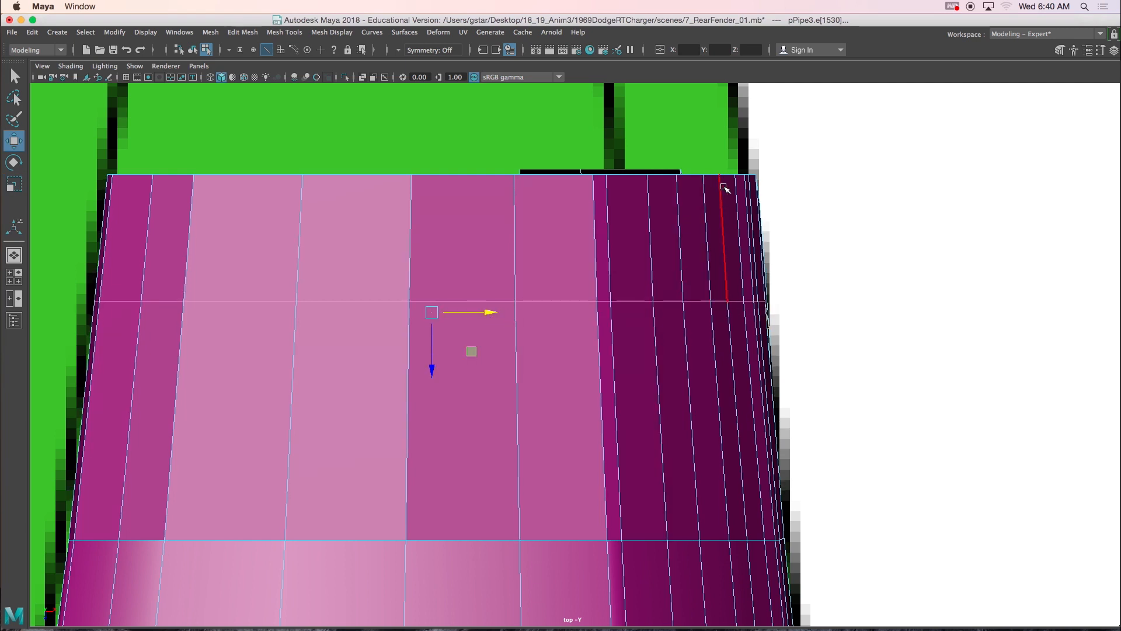
middle_click_drag(756, 204, 759, 273, "alt")
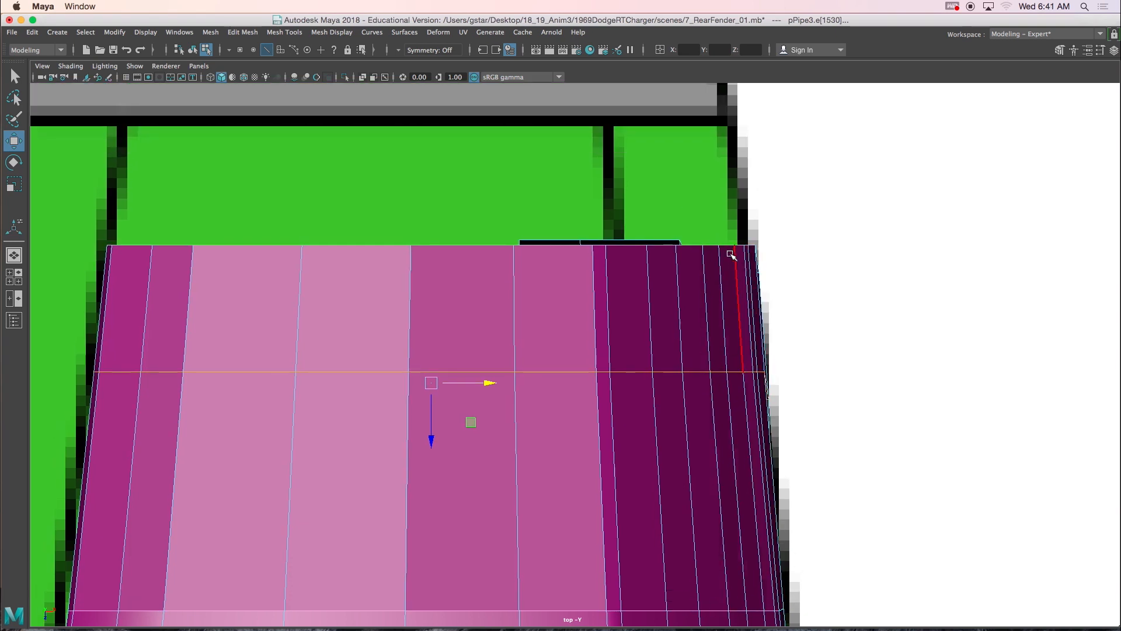
middle_click_drag(723, 456, 741, 388, "alt")
- In the side view, switch to vertex mode, select the rear-edge vertex above the bumper cutout and show the mesh as wireframe
key("space")
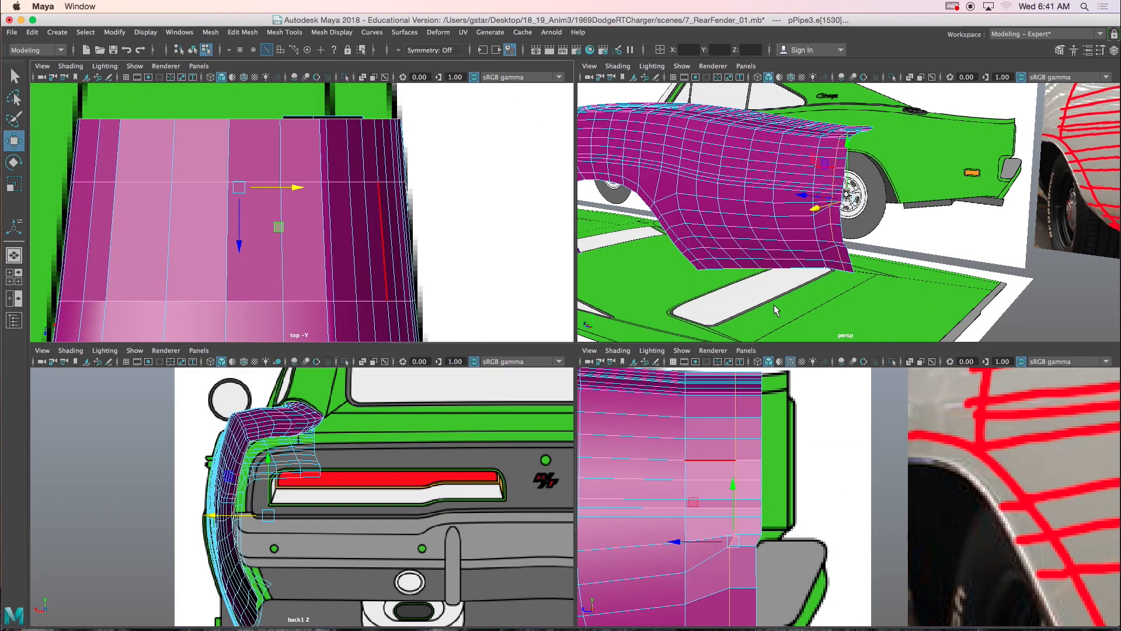
key("space")
right_click_drag(376, 210, 316, 199)
middle_click_drag(374, 334, 456, 212, "alt")
scroll(402, 292, "up", 1)
scroll(455, 257, "up", 3)
left_click_drag(423, 267, 444, 291)
middle_click_drag(430, 256, 501, 327, "alt")
scroll(485, 309, "up", 2)
key("4")
scroll(489, 328, "up", 2)
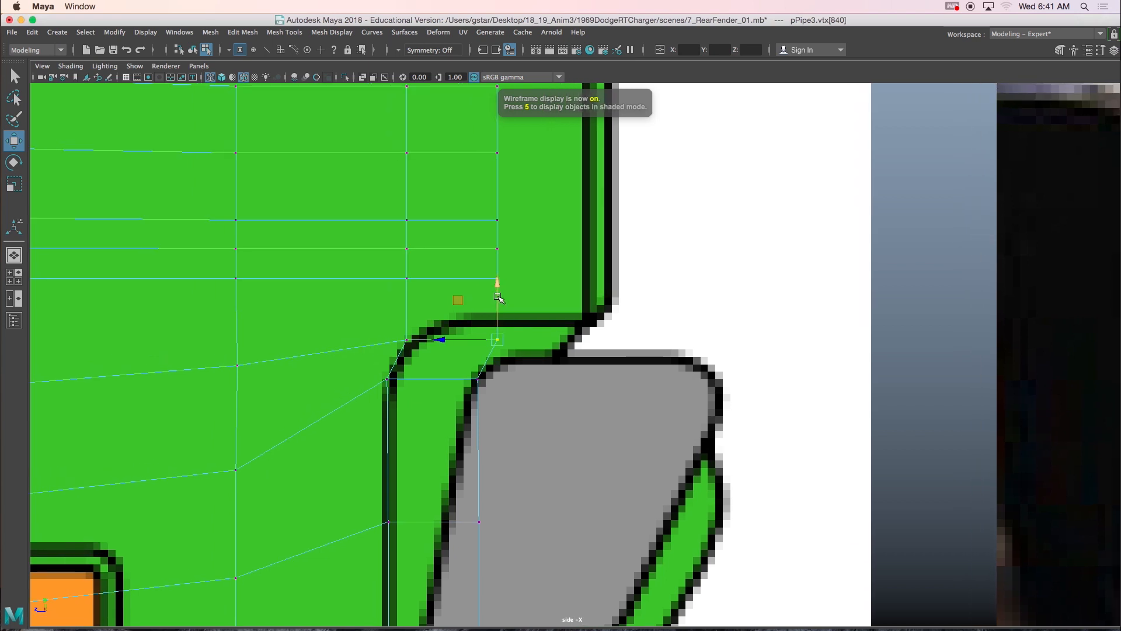
- Move the selected rear-edge vertex up and forward onto the upper outline of the bumper cutout
left_click_drag(497, 288, 498, 262)
key("super+z")
right_click_drag(477, 344, 504, 328, "ctrl+shift")
left_click_drag(498, 318, 408, 310)
- Select the border vertex at the bumper's upper front corner, just below the repositioned one
left_click_drag(425, 267, 476, 297)
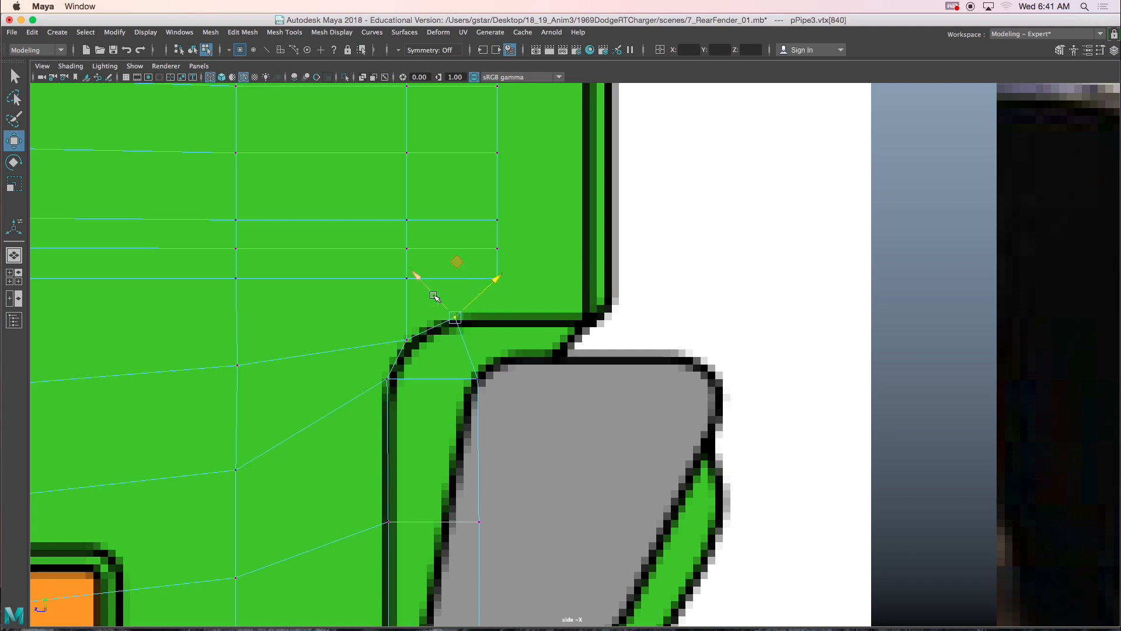
middle_click_drag(453, 433, 458, 363, "alt")
left_click(482, 310)
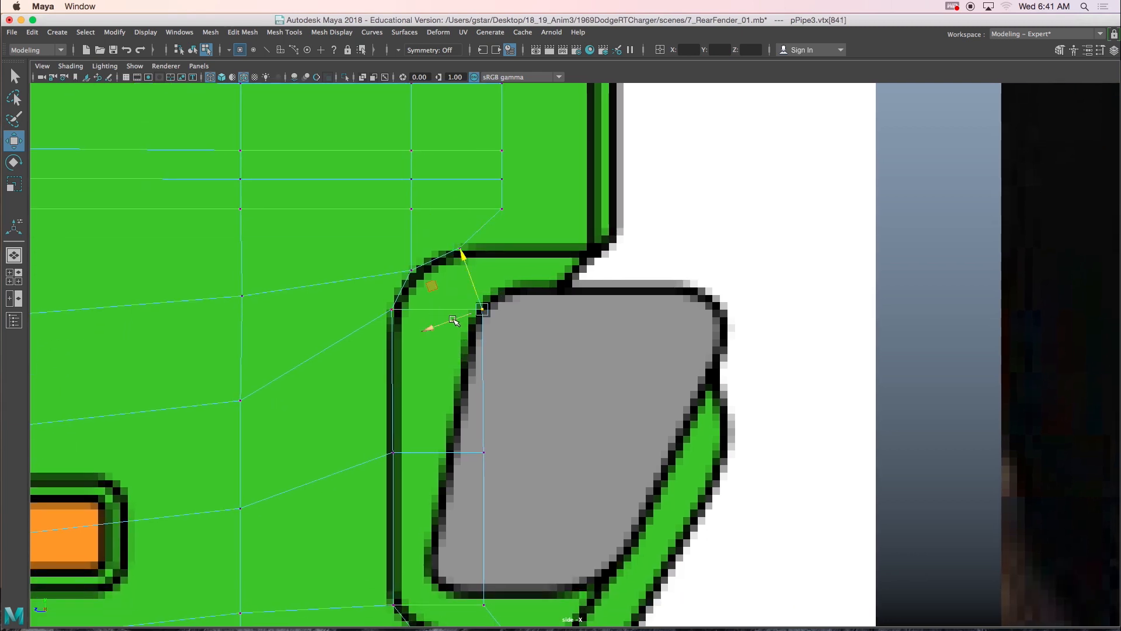
- Move the end vertex beneath the bumper recess horizontally along the recess's lower outline, close to its rounded corner
middle_click_drag(456, 403, 455, 343, "alt")
left_click_drag(497, 408, 508, 427)
middle_click_drag(508, 427, 521, 405, "alt")
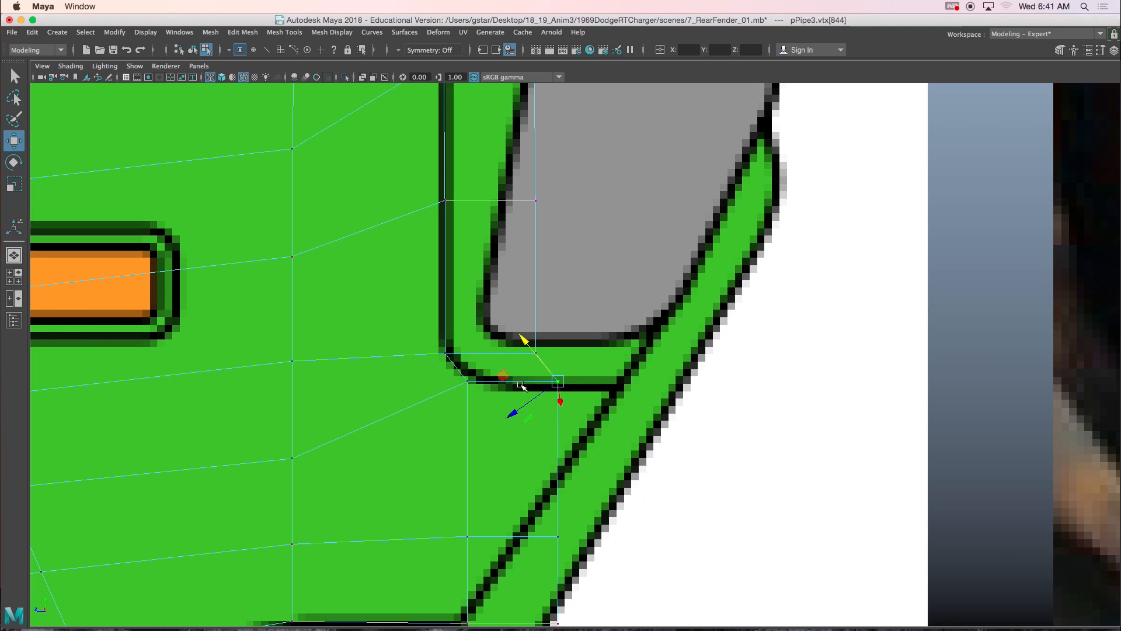
left_click_drag(503, 375, 457, 379)
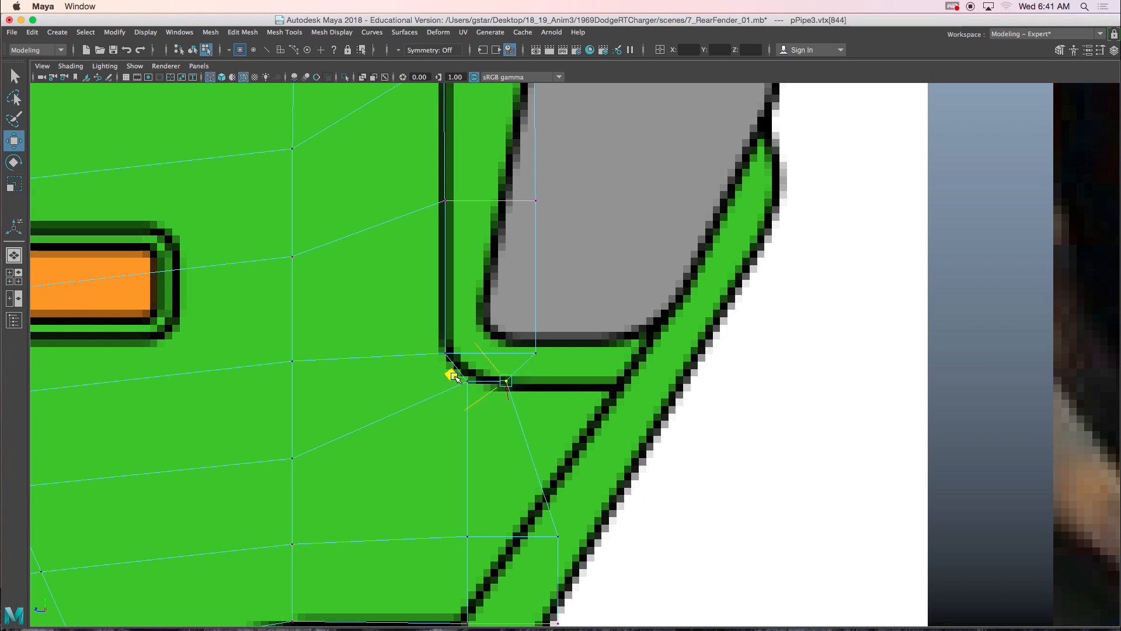
left_click_drag(456, 378, 455, 378)
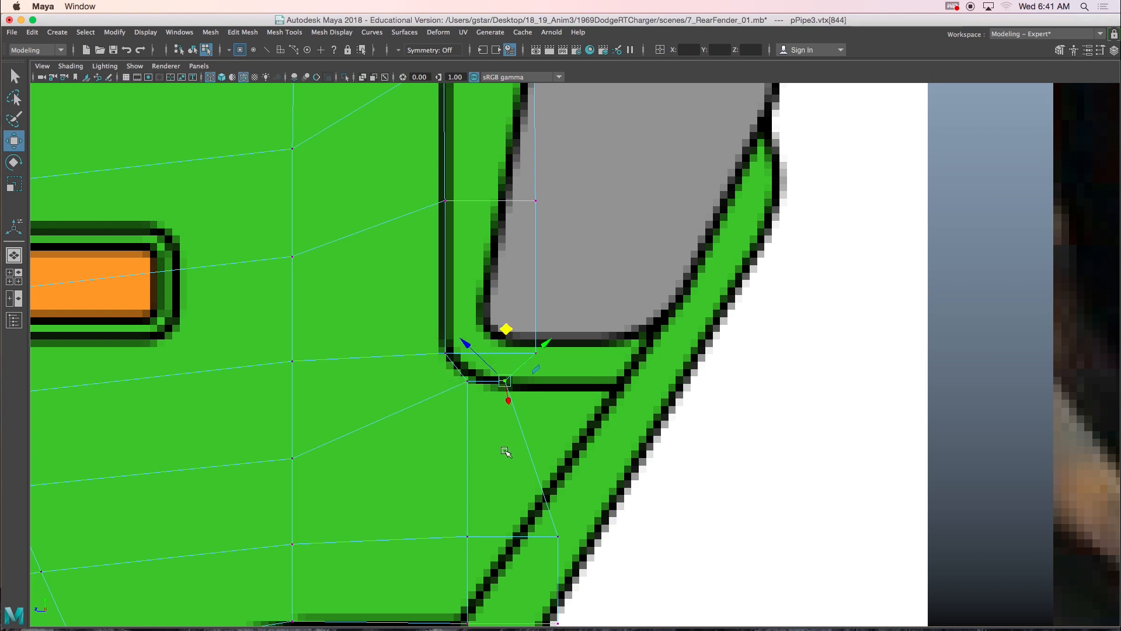
middle_click_drag(543, 335, 576, 437, "alt")
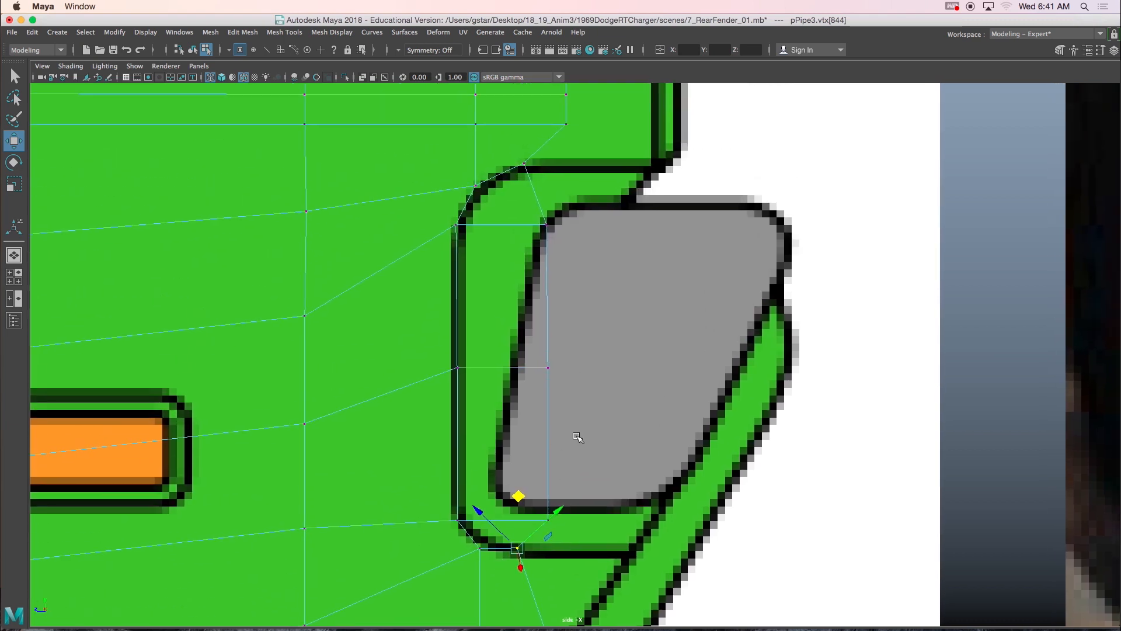
- Delete the column of fender faces that covers the bumper recess, from its upper corner to its lower corner
key("5")
right_click_drag(514, 283, 514, 234)
left_click(513, 196)
left_click(517, 324, "shift")
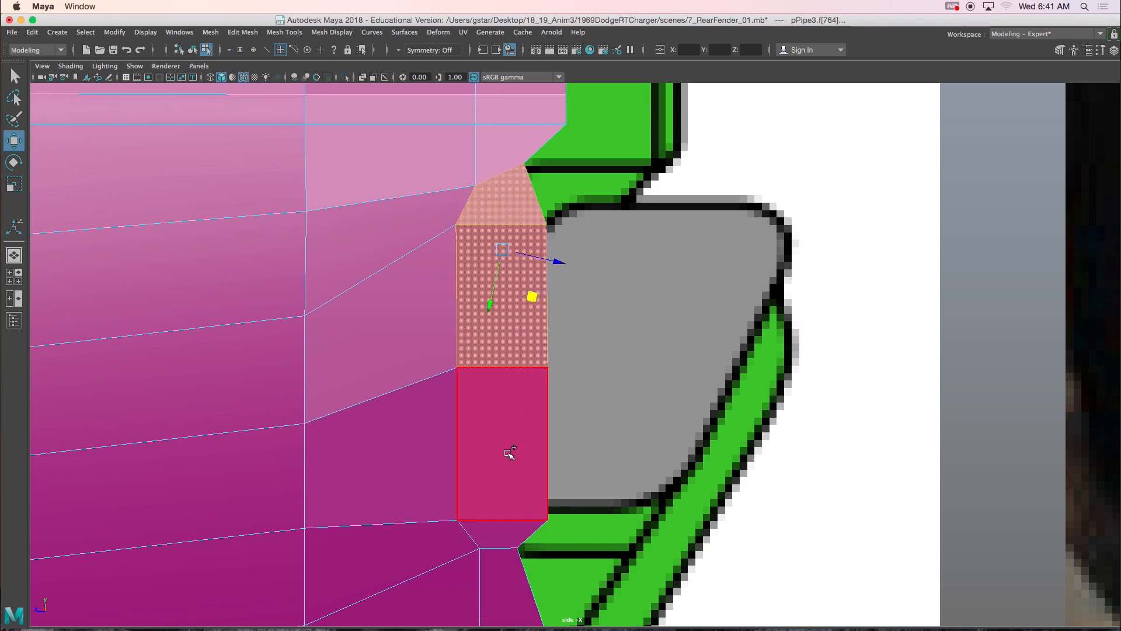
left_click(508, 495, "shift")
left_click(508, 495, "shift")
left_click(510, 529, "shift")
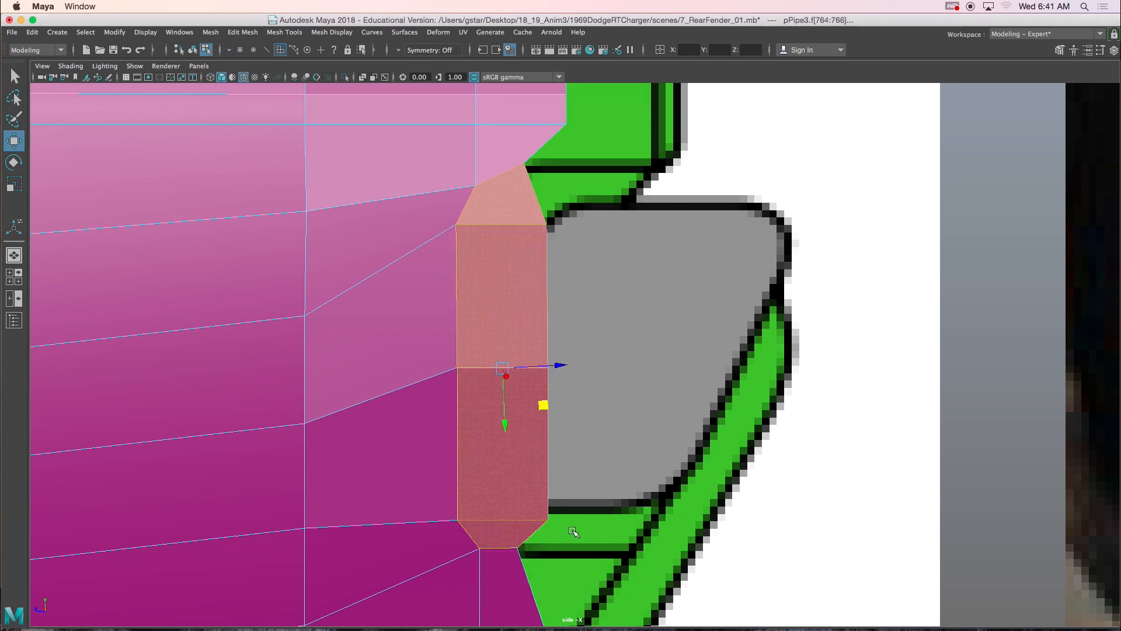
key("Delete")
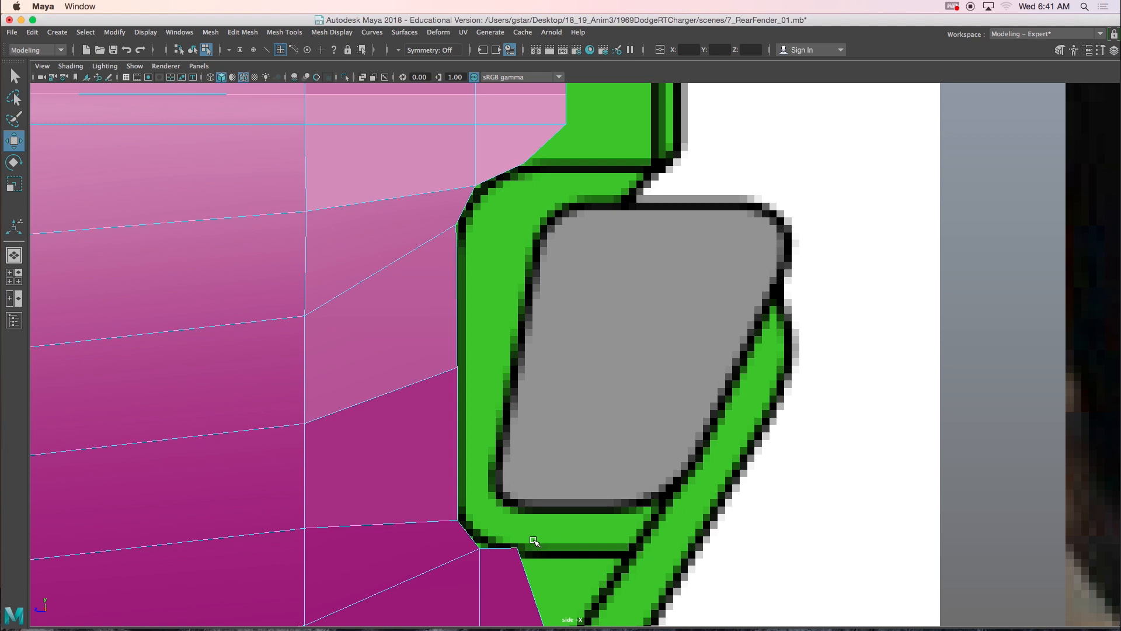
- Snap the fender's rear edge vertices above the recess horizontally into line with the end vertex at the recess's upper outline
middle_click_drag(515, 228, 503, 384, "alt")
right_click_drag(504, 319, 460, 313)
scroll(460, 313, "down", 10)
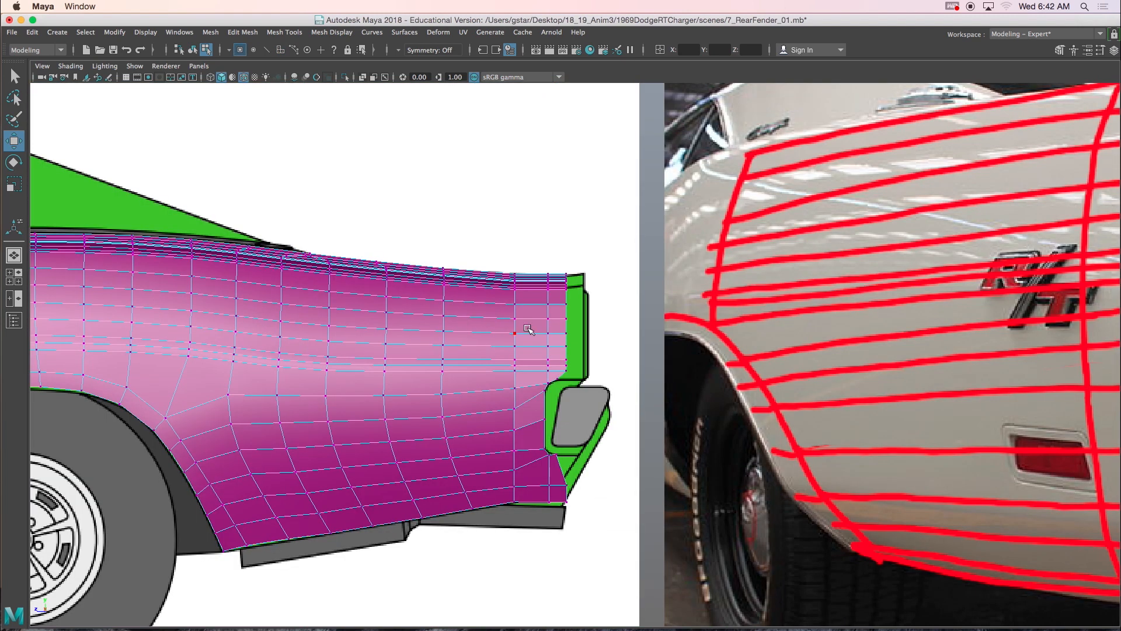
scroll(538, 332, "up", 2)
scroll(548, 334, "up", 3)
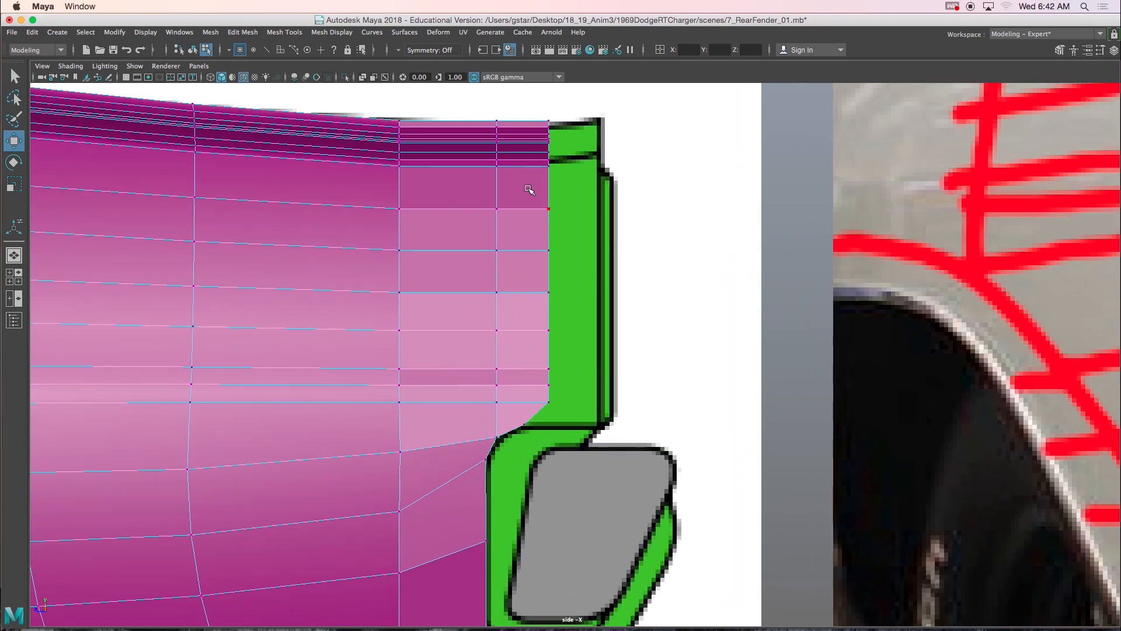
left_click_drag(537, 117, 586, 403)
scroll(587, 403, "up", 1)
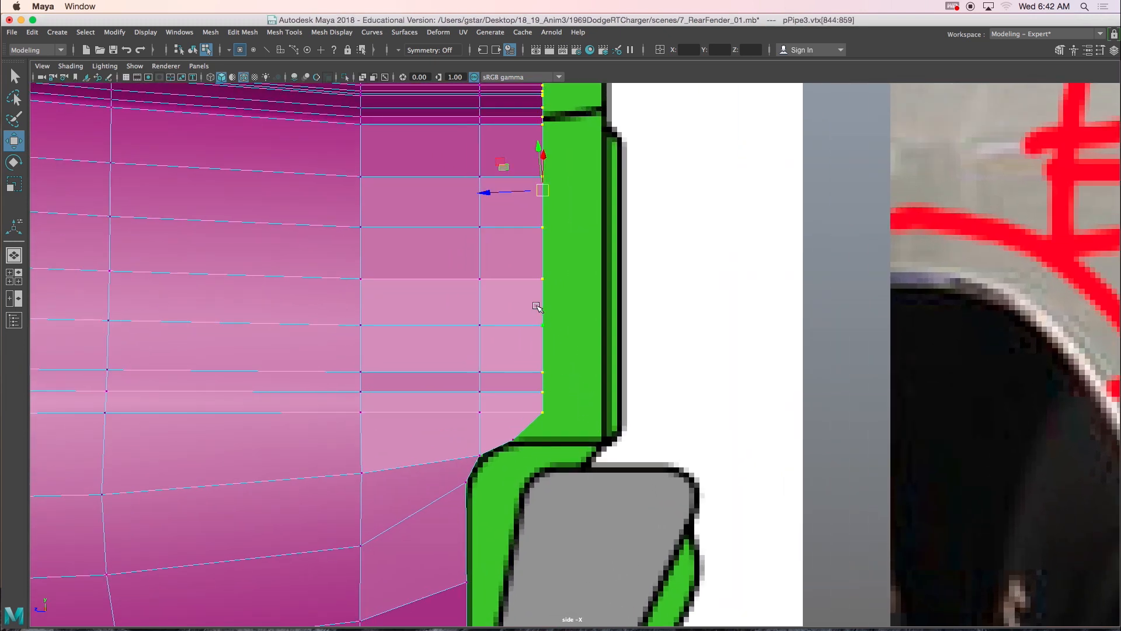
key("w")
left_click_drag(536, 305, 493, 303)
middle_click_drag(506, 239, 492, 347, "alt")
key("v")
left_click_drag(505, 349, 500, 448)
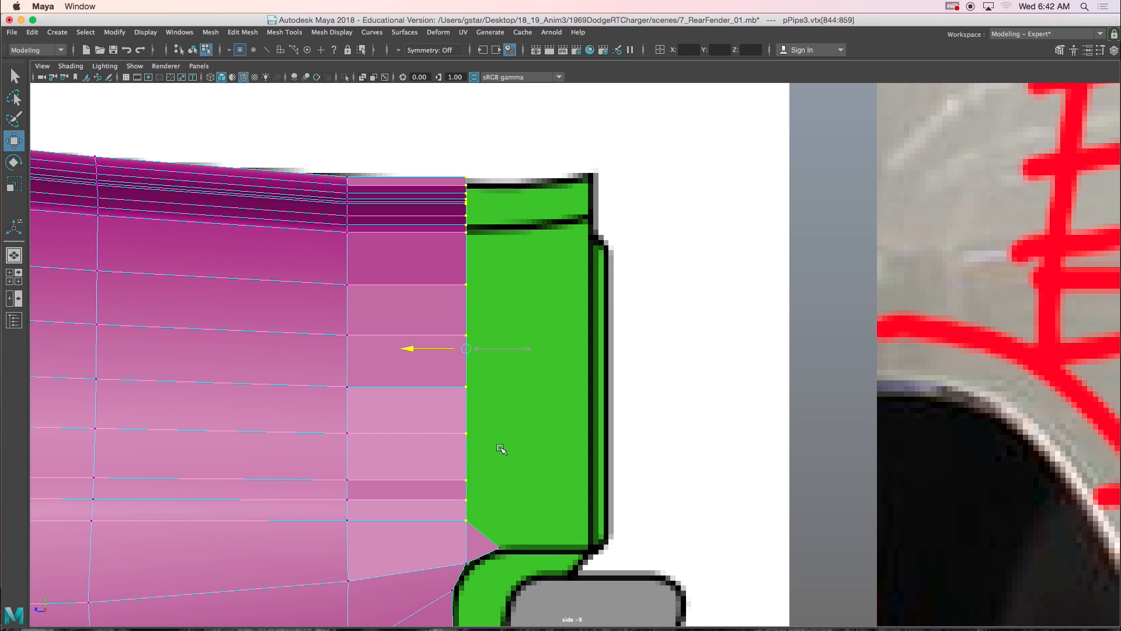
left_click_drag(500, 508, 500, 537)
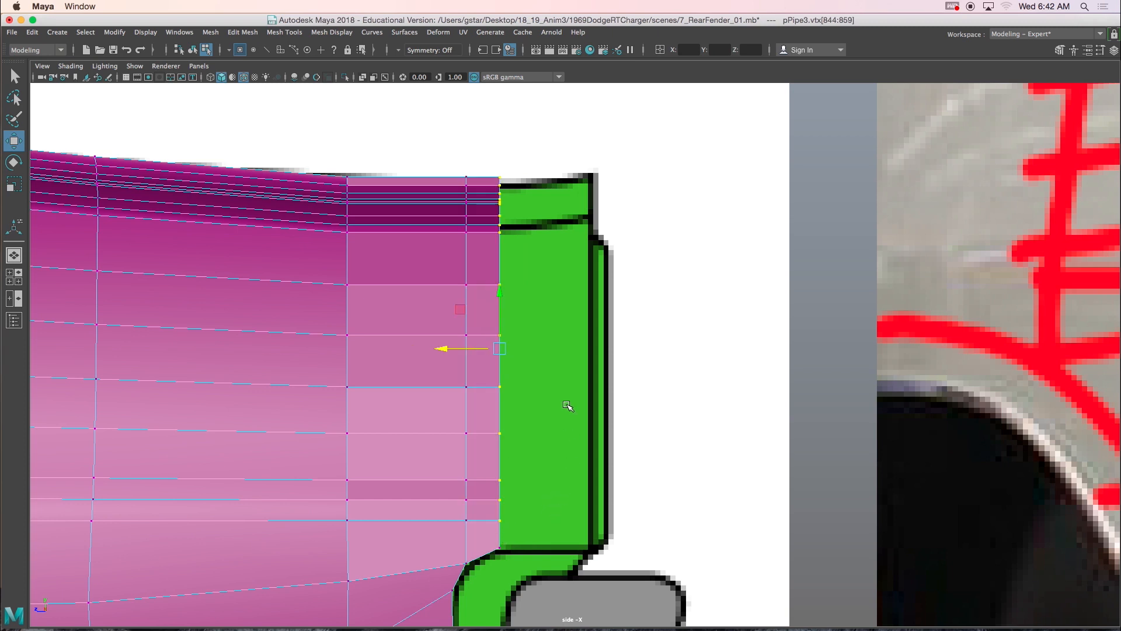
- Align the two rear edge vertices below the bumper recess horizontally with the end vertex at the recess's lower outline
key("space")
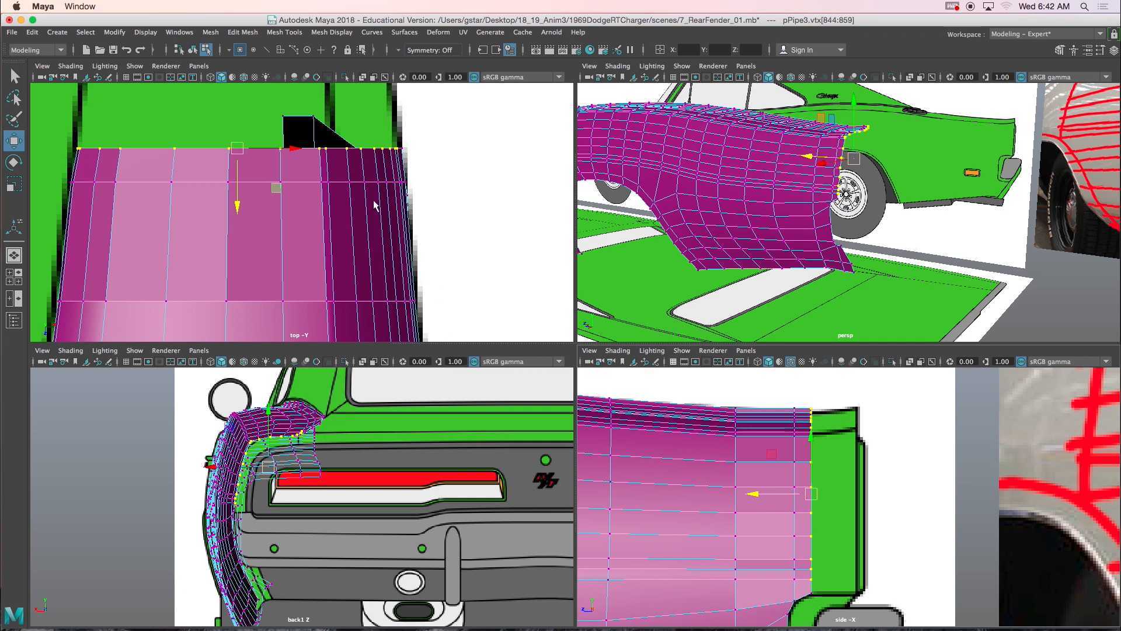
middle_click_drag(315, 205, 344, 220, "alt")
scroll(376, 227, "up", 3)
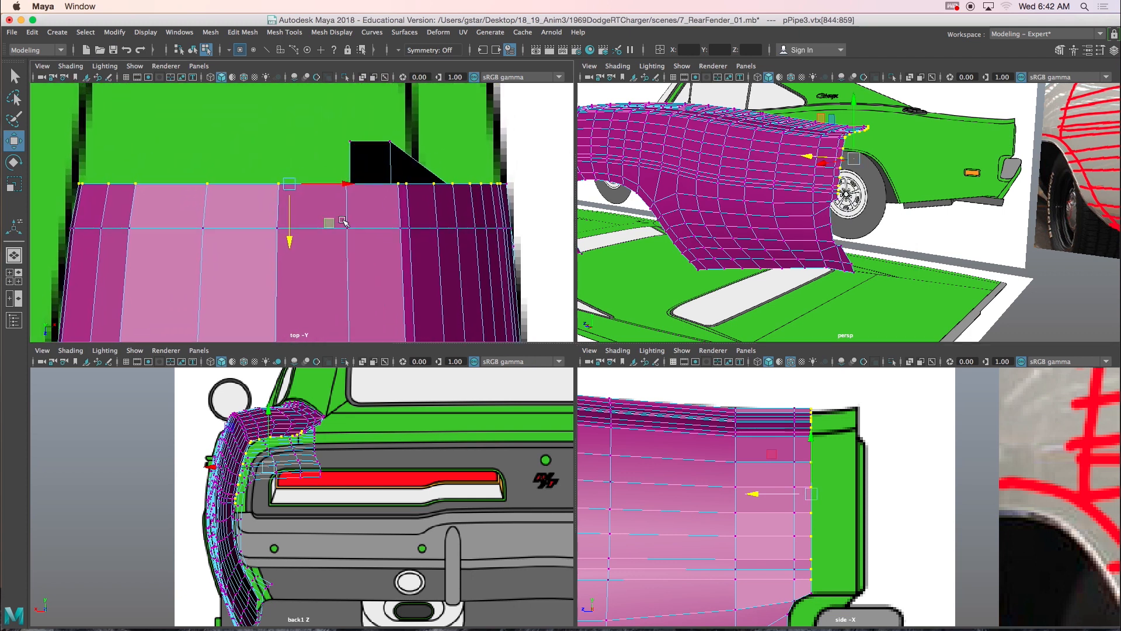
key("space")
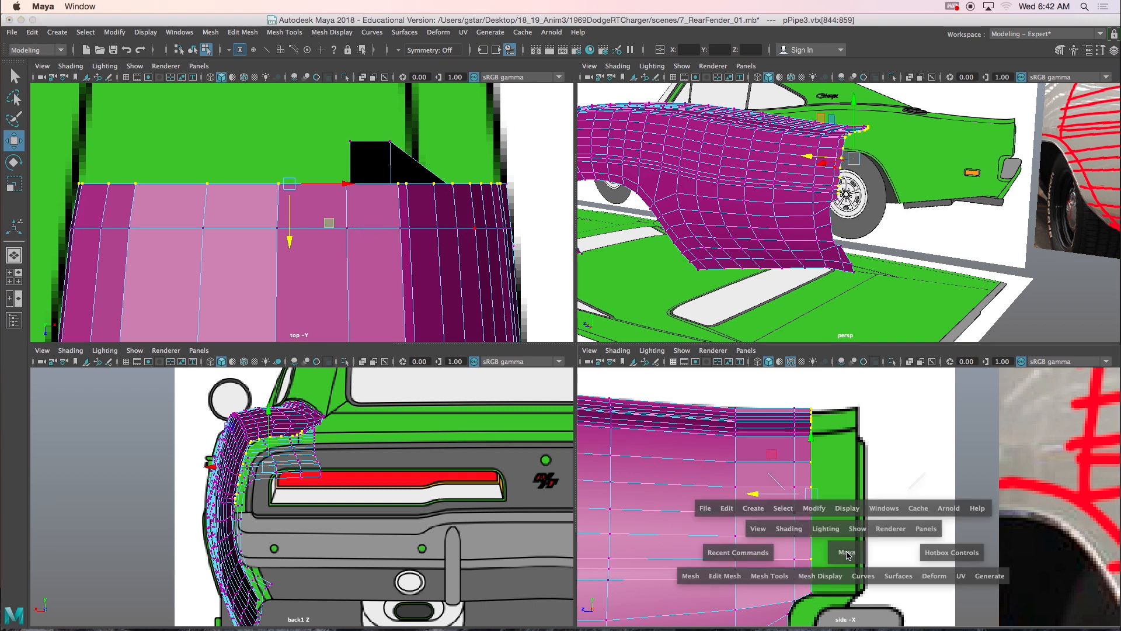
middle_click_drag(630, 461, 651, 274, "alt")
middle_click_drag(611, 465, 625, 271, "alt")
left_click_drag(570, 359, 615, 446)
middle_click_drag(566, 397, 580, 470, "alt")
left_click_drag(580, 470, 559, 339)
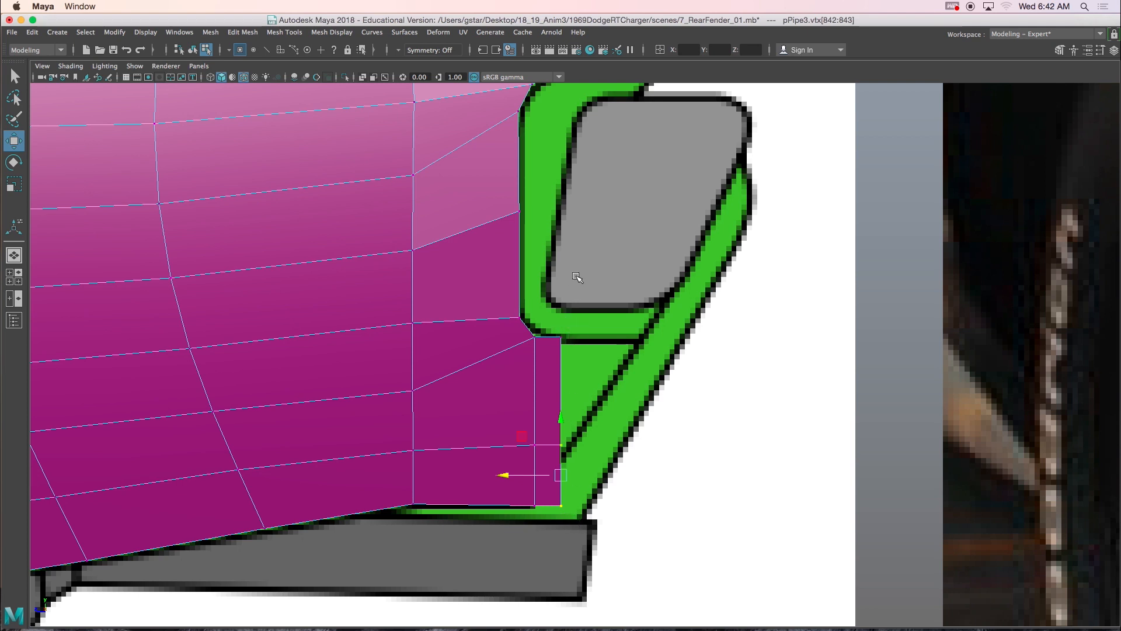
- Scale the rear edge vertices above the recess slightly wider across the car in the top view to follow the body outline
middle_click_drag(540, 143, 515, 305, "alt")
middle_click_drag(514, 223, 507, 334, "alt")
left_click_drag(521, 114, 595, 526)
key("space")
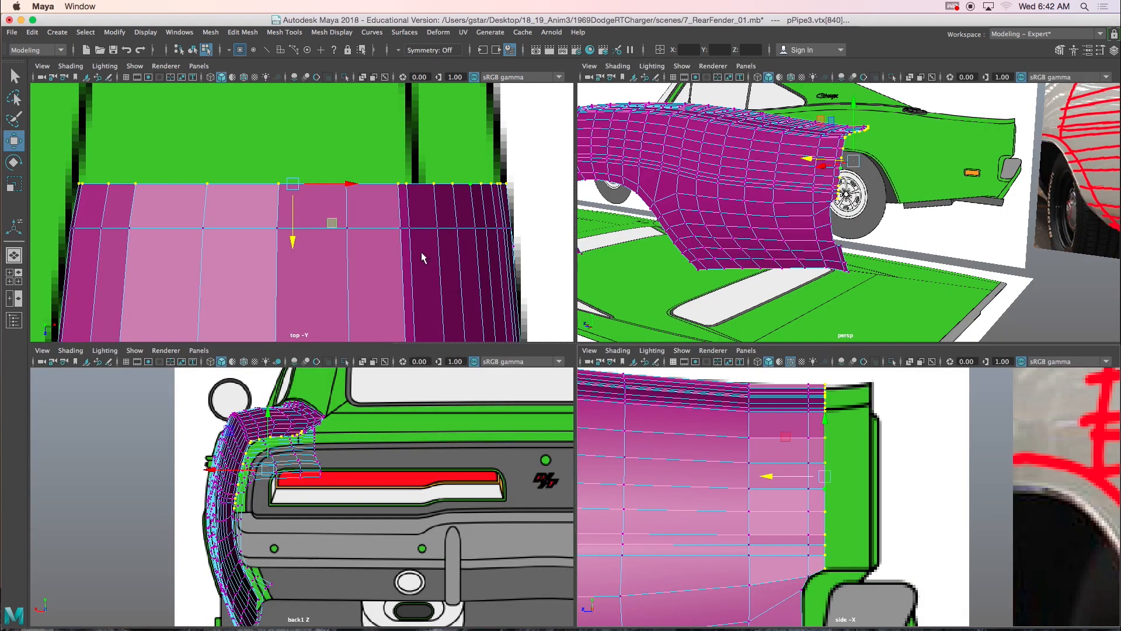
key("r")
key("space")
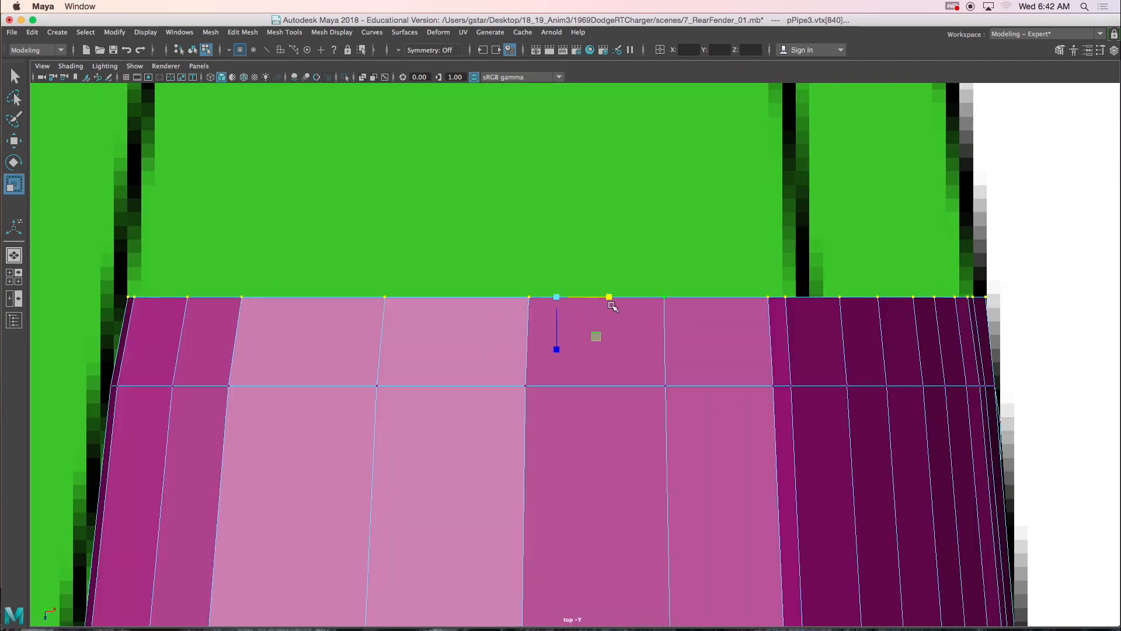
left_click_drag(609, 297, 611, 298)
key("w")
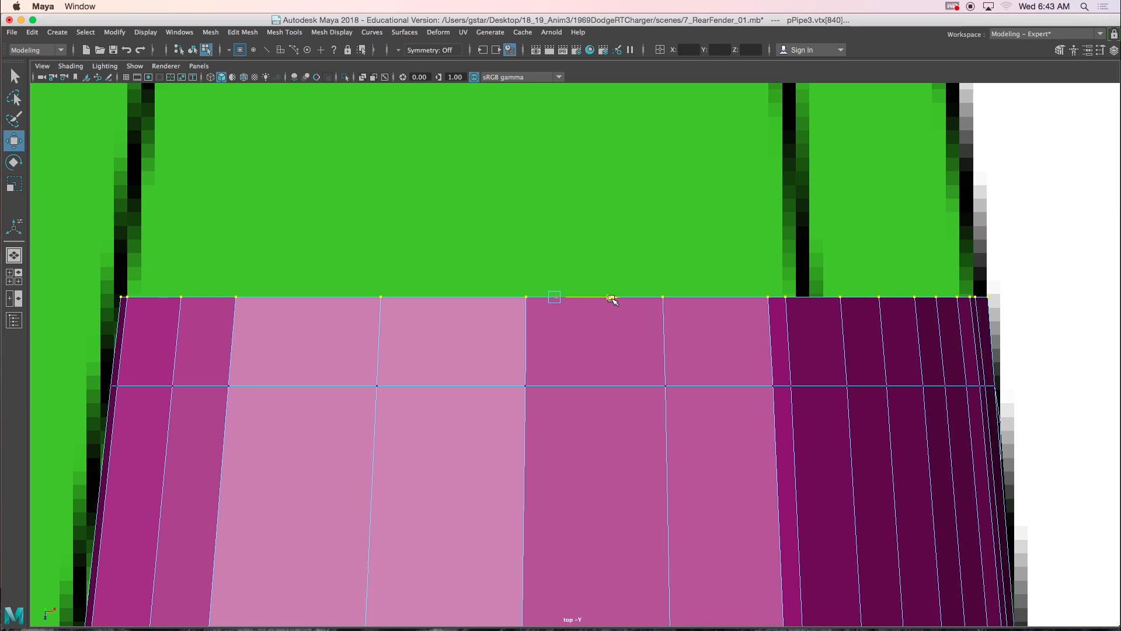
- Examine the fender's rear end and bumper recess in the side and perspective views
key("space")
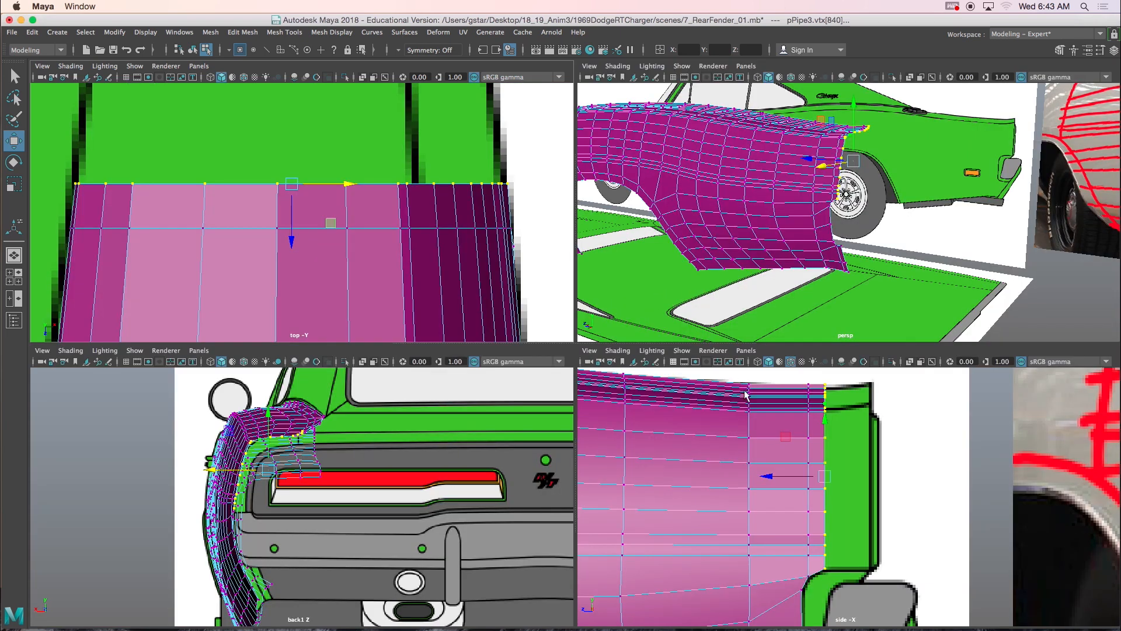
key("space")
middle_click_drag(636, 462, 657, 183, "alt")
middle_click_drag(576, 458, 589, 307, "alt")
left_click_drag(575, 518, 582, 515)
middle_click_drag(474, 435, 674, 425, "alt")
key("space")
key("space")
mouse_move(744, 325)
left_mouse_down("alt")
mouse_move(732, 293)
mouse_move(688, 268)
mouse_move(708, 351)
mouse_move(711, 288)
mouse_move(718, 351)
mouse_move(693, 331)
mouse_move(693, 345)
mouse_move(626, 366)
mouse_move(752, 365)
mouse_move(829, 335)
mouse_move(788, 348)
mouse_move(778, 323)
mouse_move(736, 327)
left_mouse_up("alt")
- Apply Edit Edge Flow to the vertical edge loop just ahead of the bumper recess
right_click_drag(574, 350, 571, 265)
left_click(519, 405)
left_click_drag(520, 406, 532, 347, "alt")
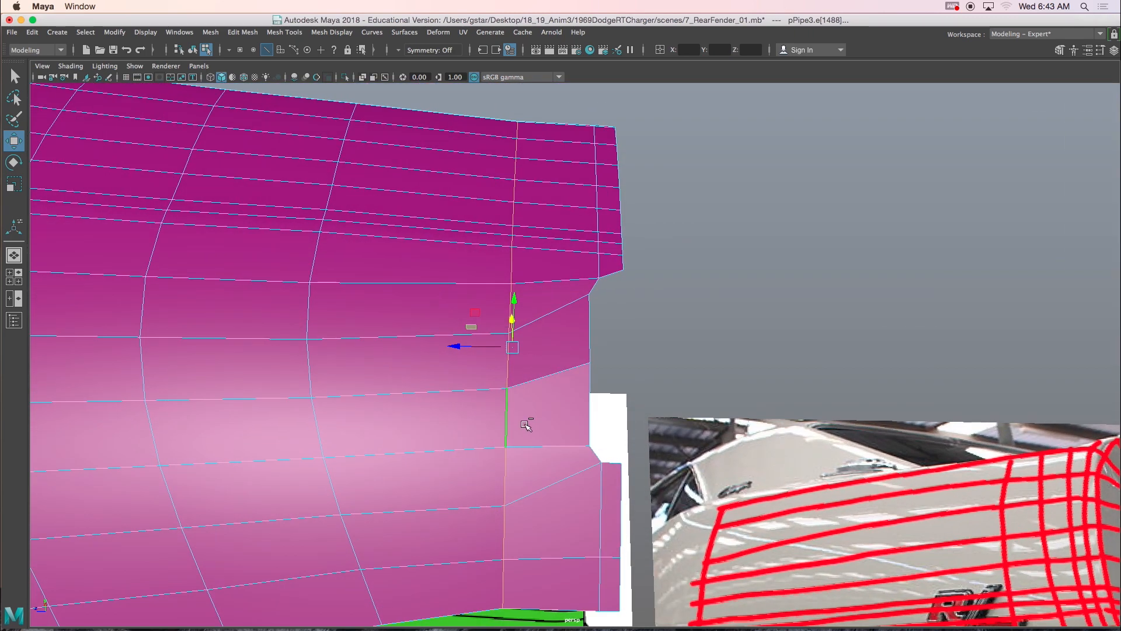
left_click_drag(525, 464, 534, 390, "alt")
key("space")
scroll(793, 469, "down", 5)
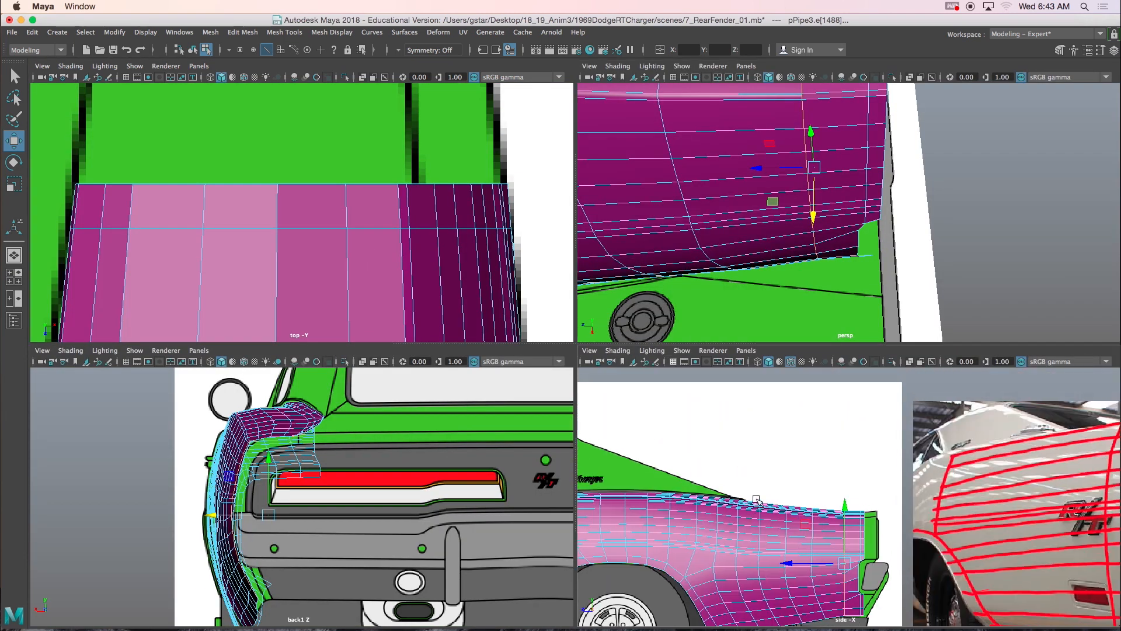
key("space")
scroll(708, 397, "up", 6)
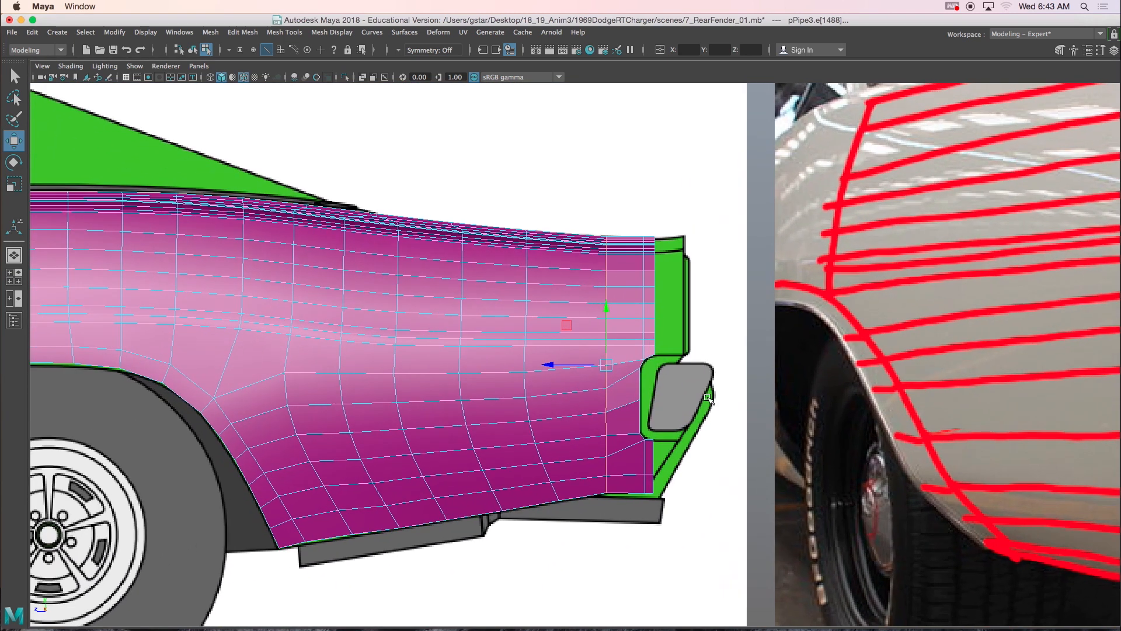
scroll(666, 407, "up", 3)
right_click(646, 410, "shift")
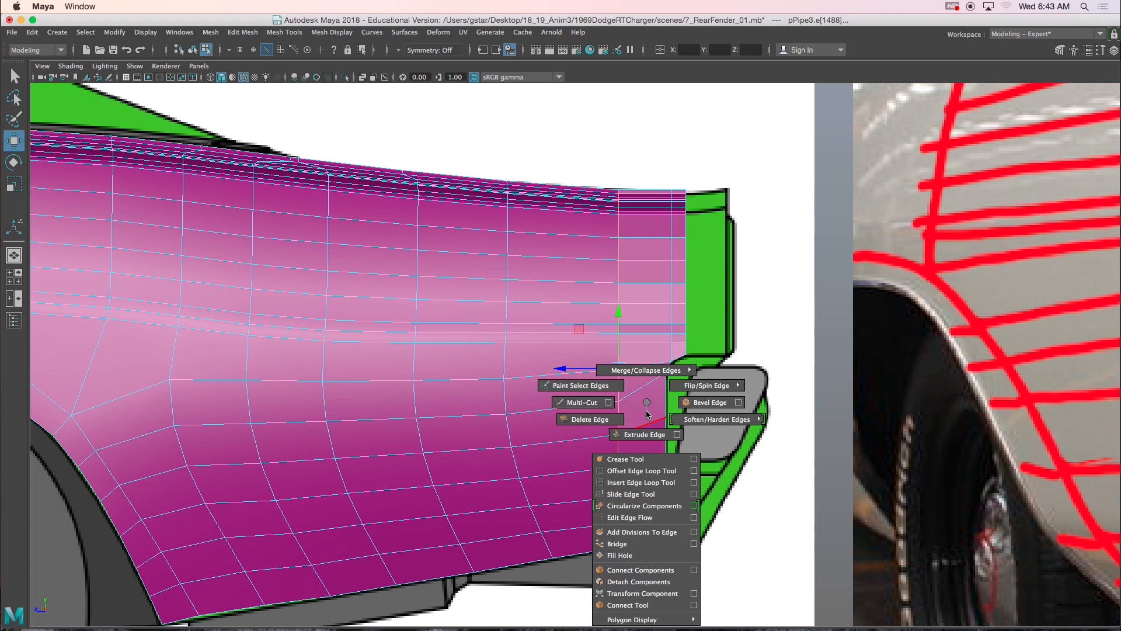
left_click(629, 517)
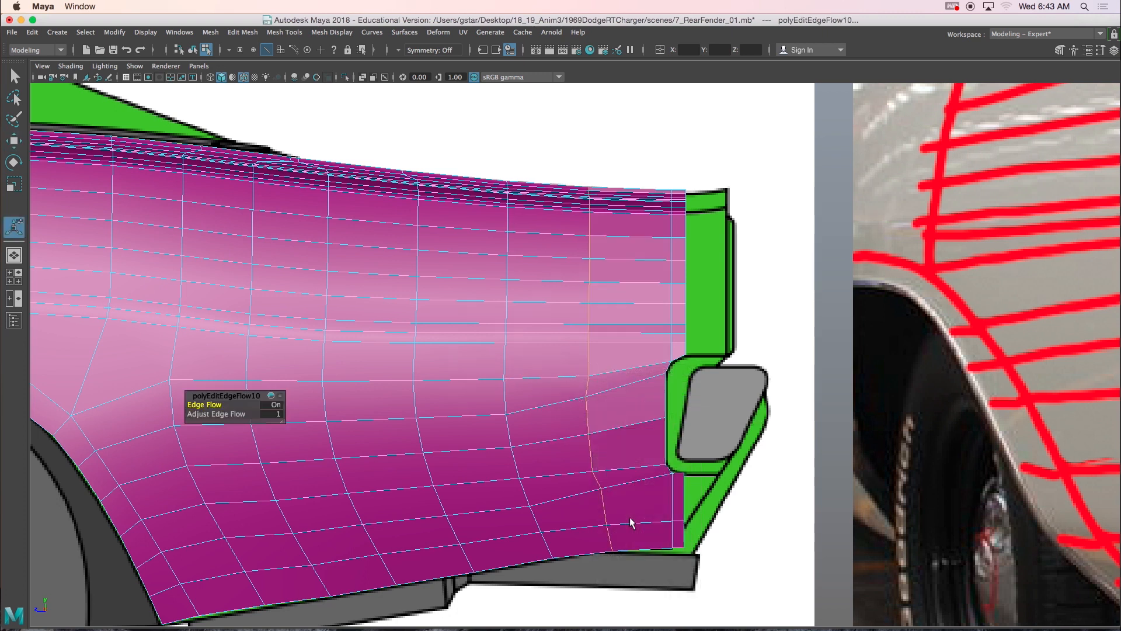
- Apply edge flow to the second horizontal edge run above the fender's bottom edge, from the wheel arch to the smoothed vertical loop
scroll(593, 376, "up", 6)
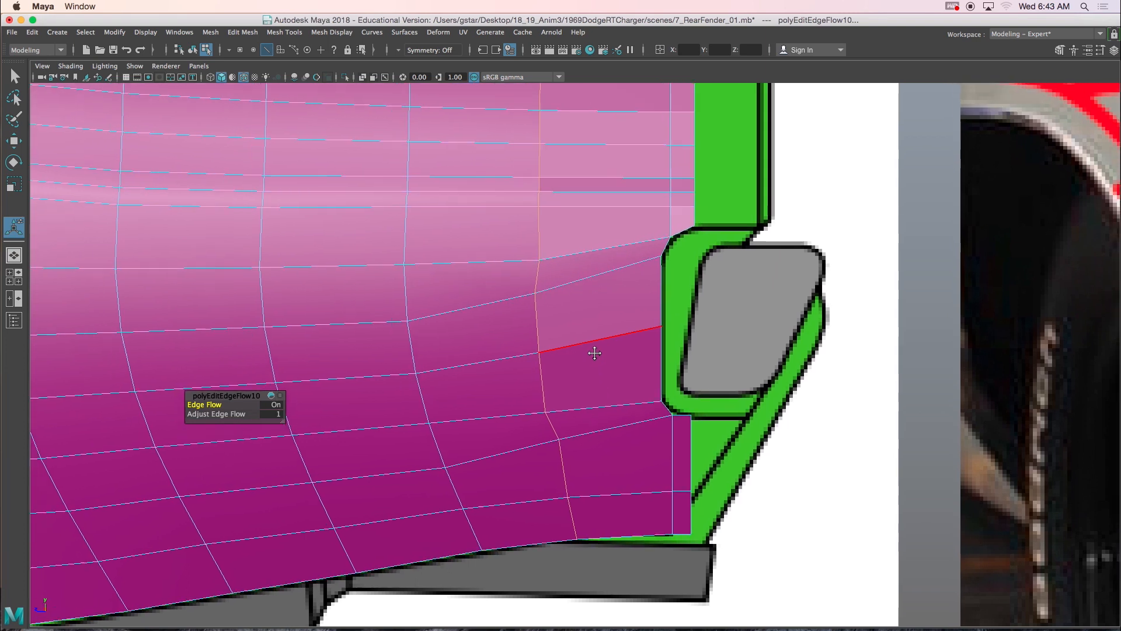
middle_click_drag(595, 353, 681, 380, "alt")
left_click(704, 432)
left_click(621, 454)
middle_click_drag(621, 456, 752, 386, "alt")
double_click(107, 490, "shift")
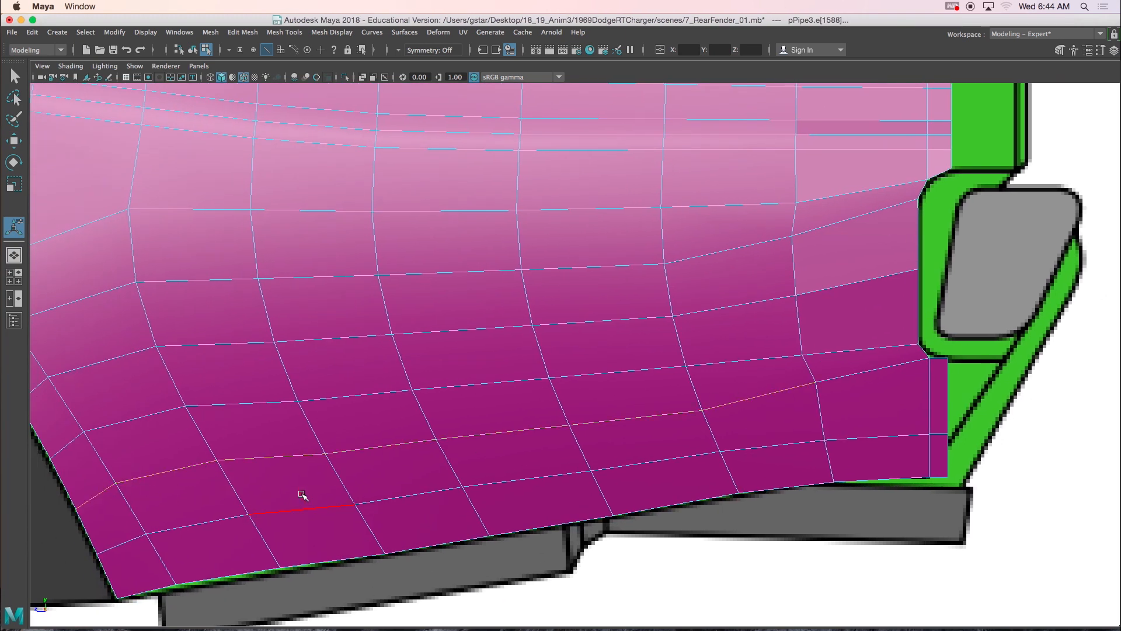
key("g")
- Apply edge flow to the third and fourth horizontal edge runs above the fender's bottom edge
left_click(765, 363)
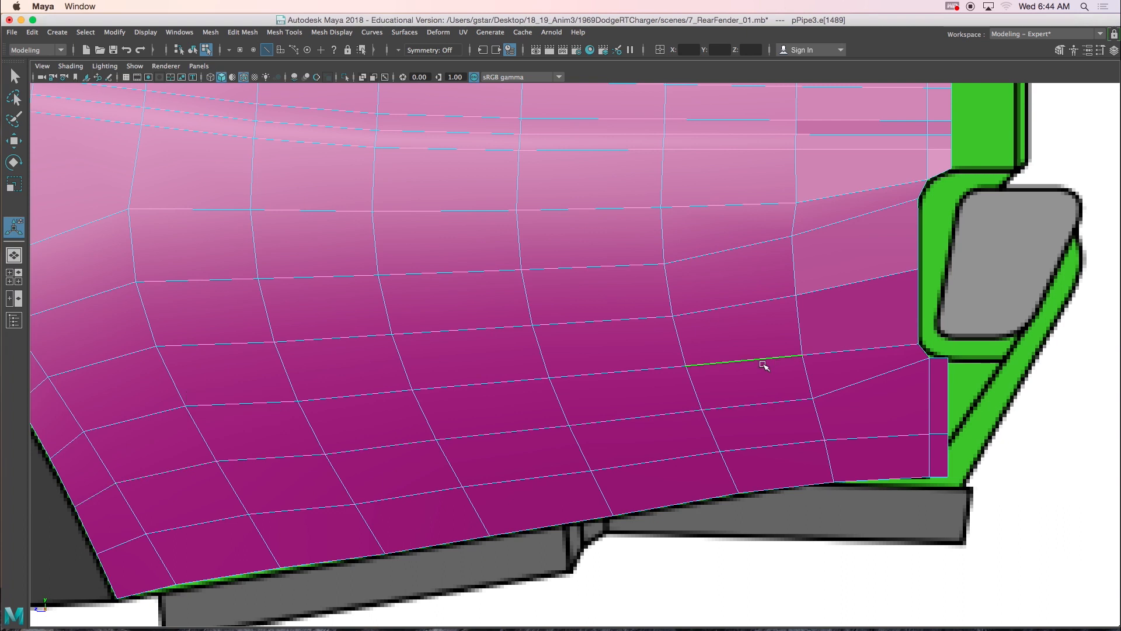
double_click(75, 436, "shift")
key("g")
left_click(43, 381)
double_click(850, 288, "shift")
key("g")
- Shift the middle vertex on the bumper recess's front edge horizontally onto the recess outline
middle_click_drag(827, 300, 825, 315, "alt")
right_click_drag(850, 296, 805, 291)
left_click_drag(891, 277, 919, 304)
key("w")
mouse_move(859, 288)
left_mouse_down()
mouse_move(848, 288)
mouse_move(857, 288)
left_mouse_up()
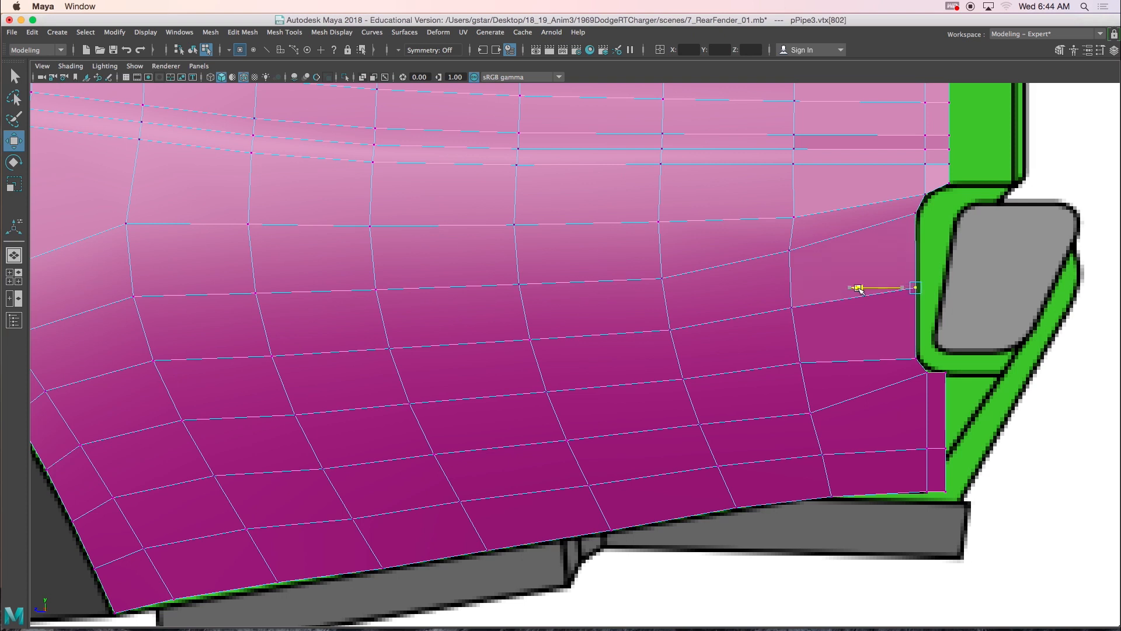
- Apply edge flow to the fifth horizontal edge run above the fender's bottom edge, from the wheel arch toward the recess
middle_click_drag(847, 266, 875, 296, "alt")
right_click_drag(876, 275, 876, 238)
left_click(800, 291)
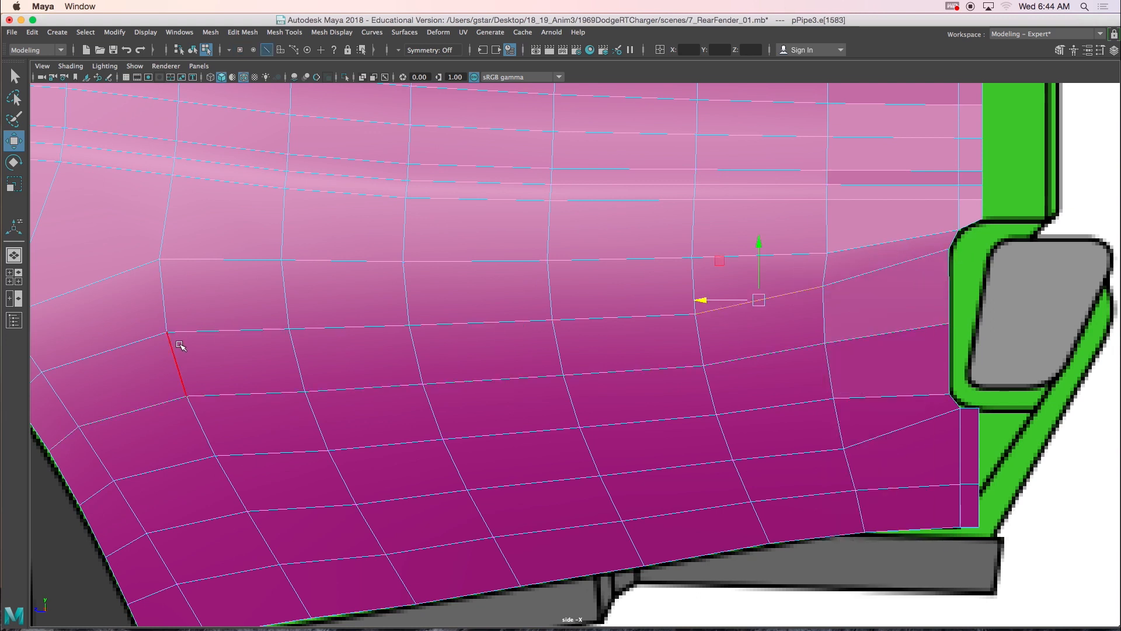
middle_click_drag(51, 377, 77, 371, "alt")
double_click(73, 374, "shift")
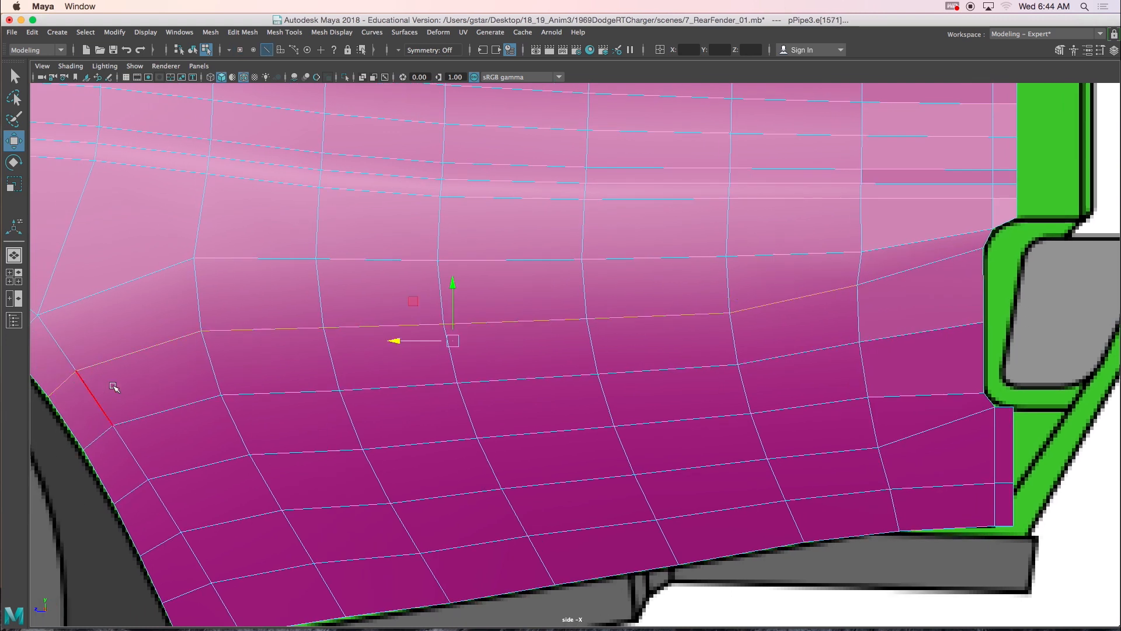
key("g")
- Apply edge flow to the sixth horizontal edge run, reaching from the wheel arch to the vertical loop ahead of the recess
middle_click_drag(637, 315, 666, 328, "alt")
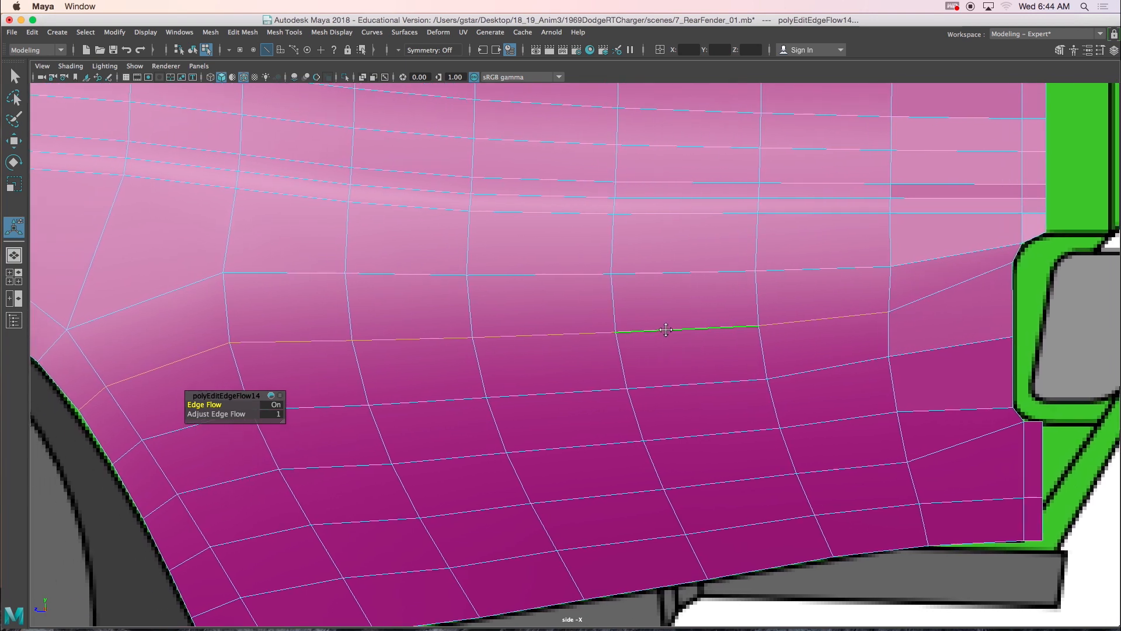
left_click(833, 270)
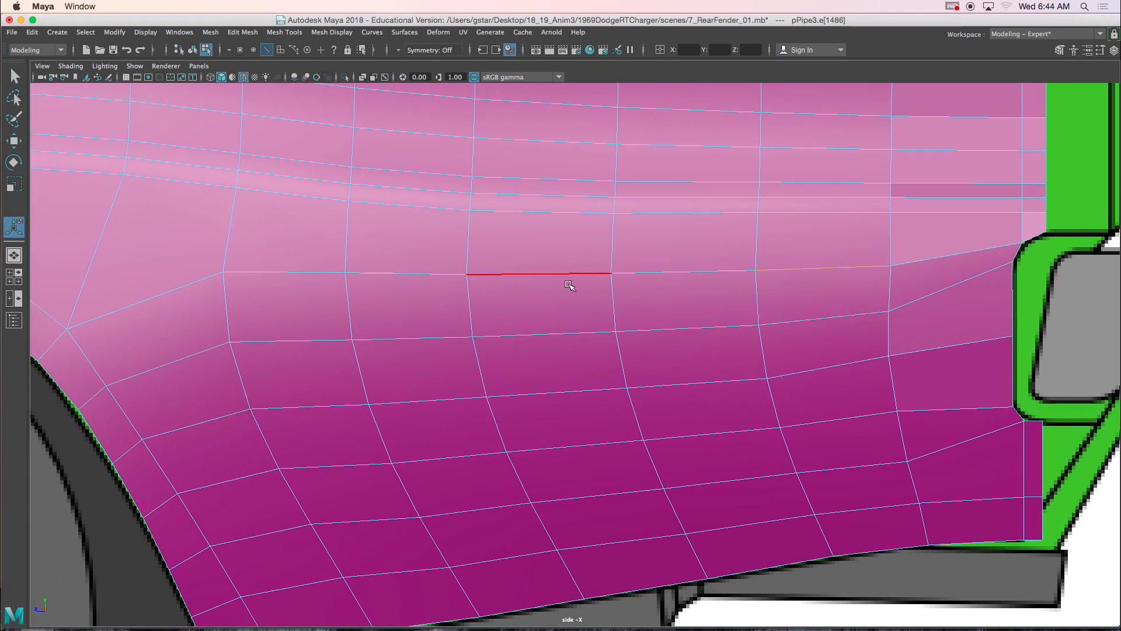
double_click(115, 319, "shift")
key("g")
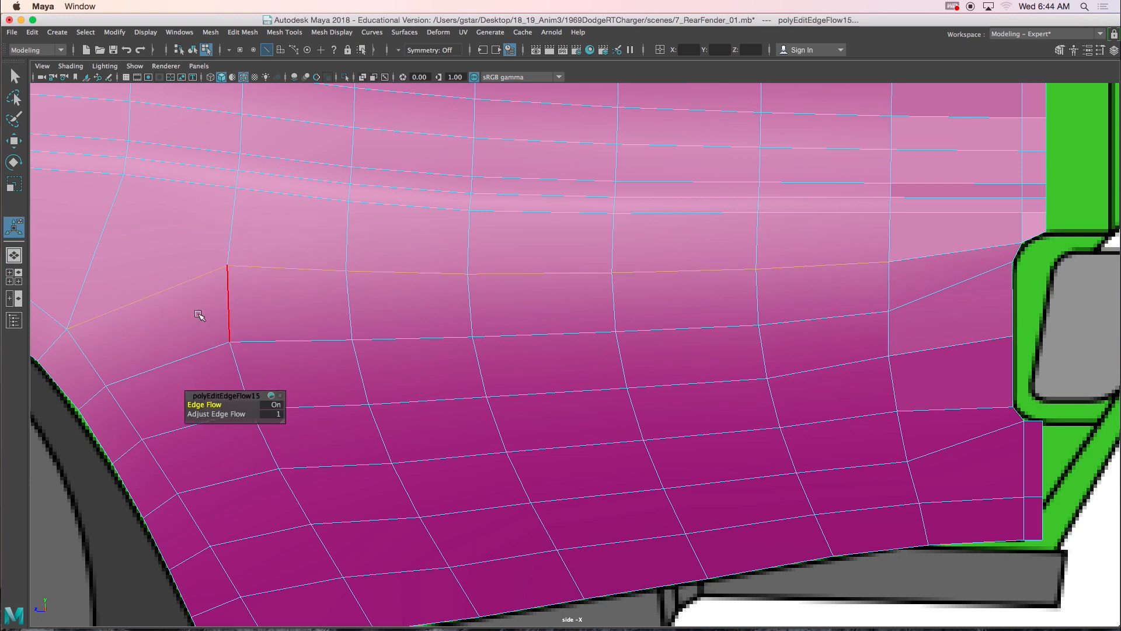
middle_click_drag(520, 283, 344, 346, "alt")
middle_click_drag(732, 288, 664, 243, "alt")
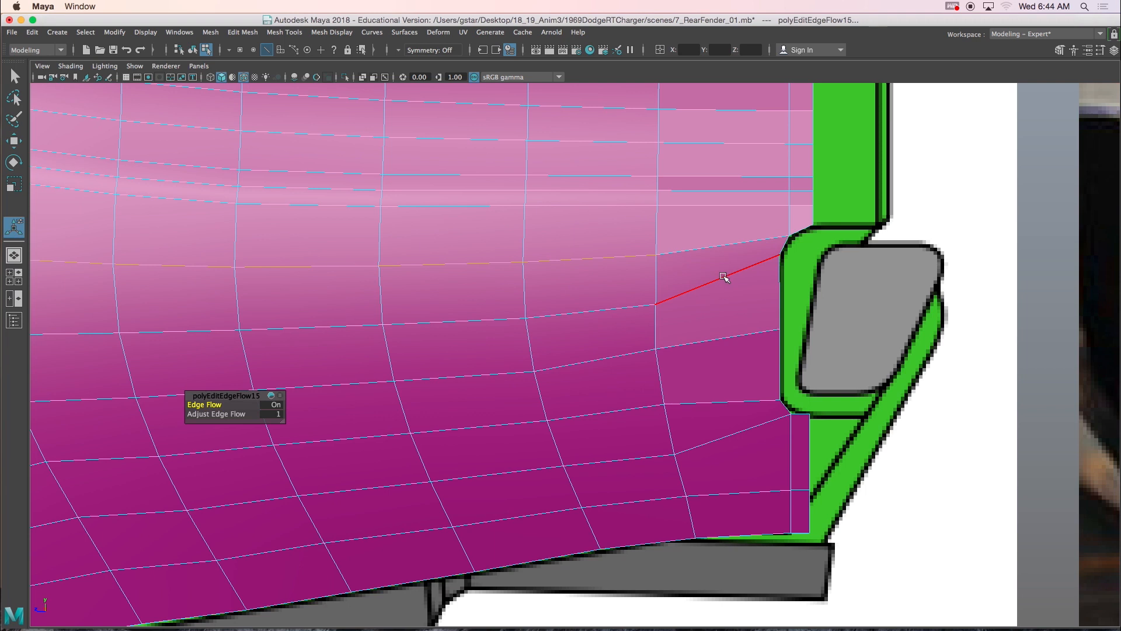
- Raise the vertex ahead of the recess's upper corner slightly, on the second-to-last vertical edge loop, to even out the mesh spacing
right_click(646, 297)
right_click_drag(641, 310, 590, 297)
left_click(655, 304)
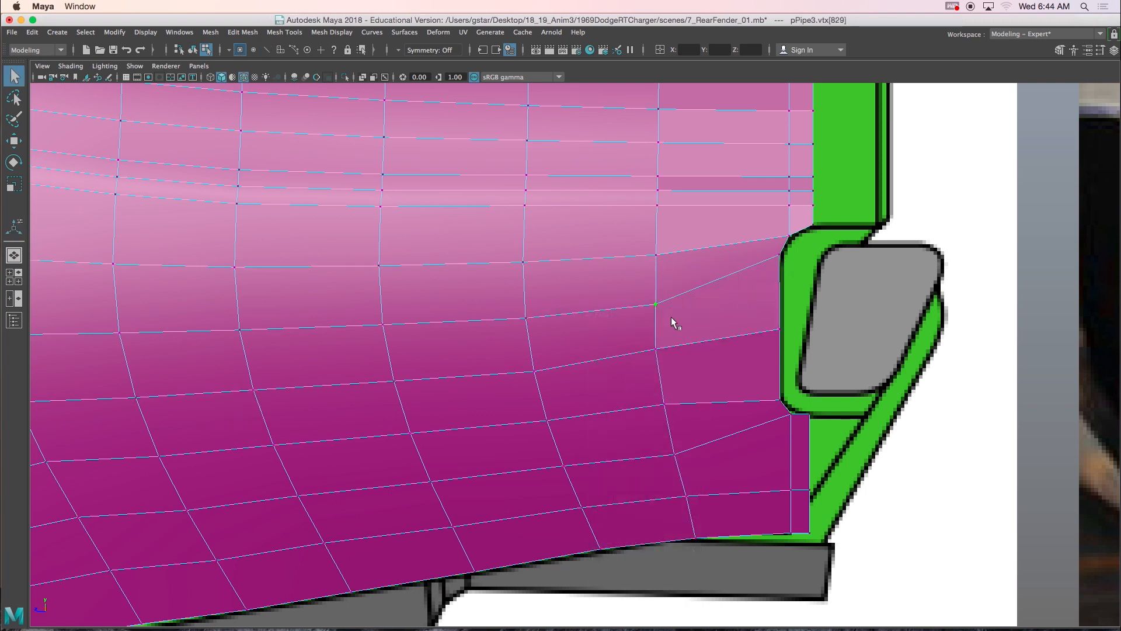
key("w")
left_click(672, 321)
mouse_move(671, 321)
left_mouse_down()
mouse_move(665, 302)
mouse_move(686, 308)
left_mouse_up()
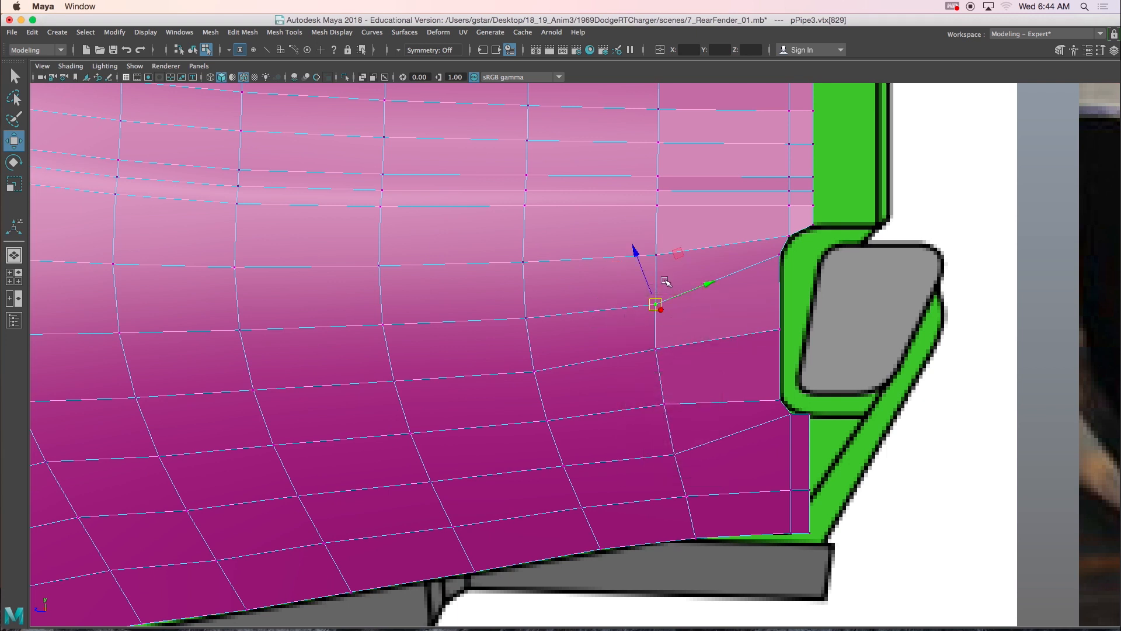
middle_click_drag(680, 254, 682, 251)
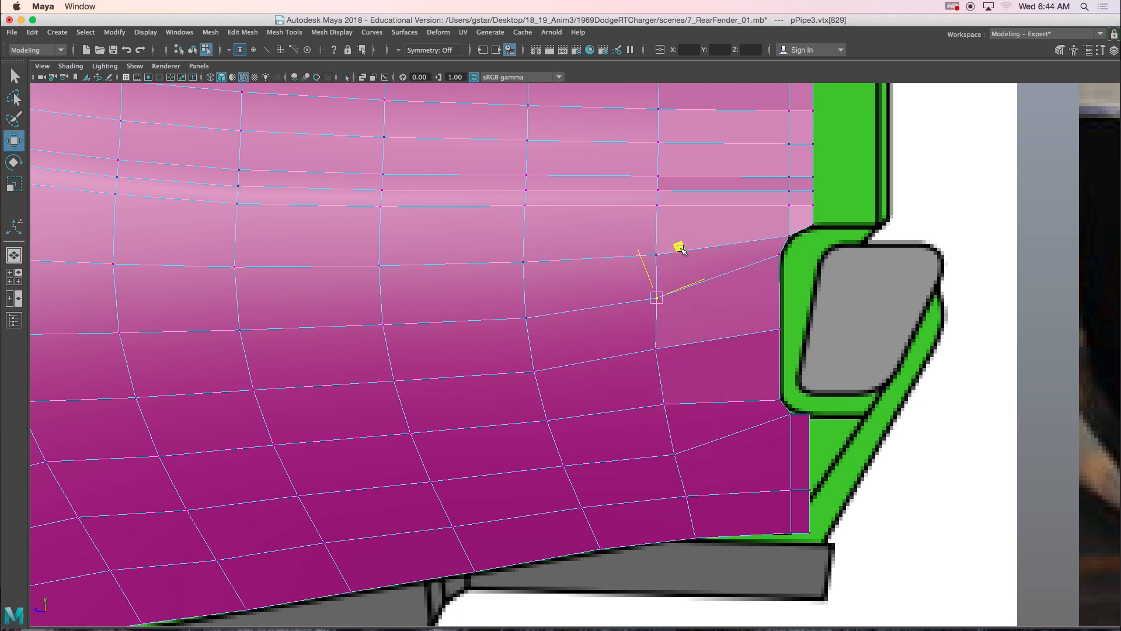
left_click_drag(679, 248, 679, 249)
- Compare the fender's lower rear corner below the bumper recess with the side blueprint in wireframe display
left_click(654, 347)
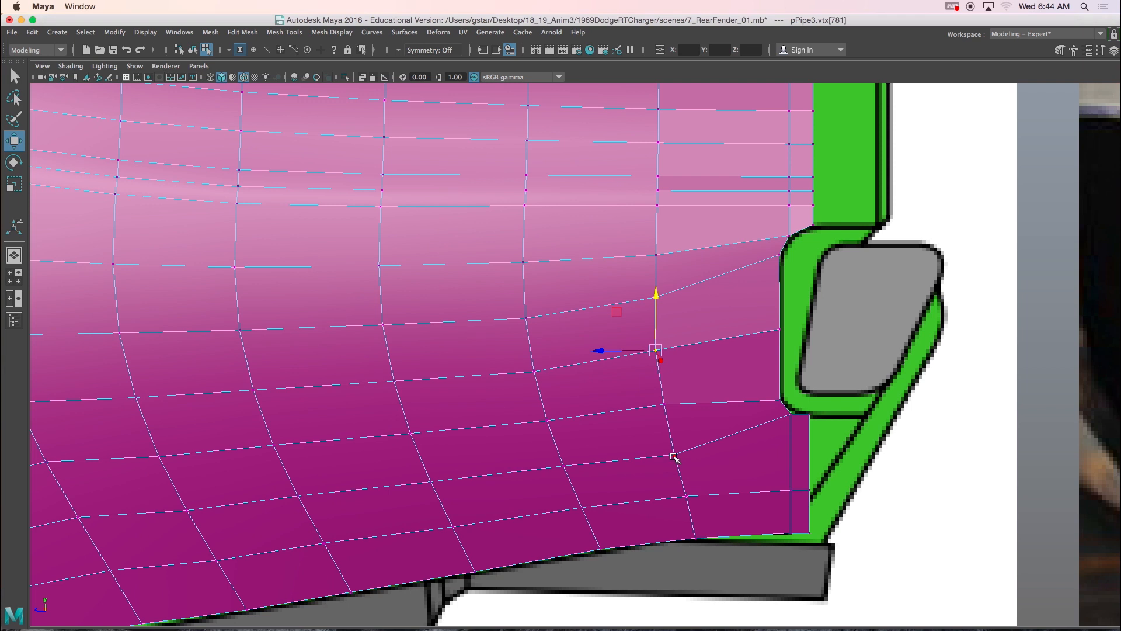
middle_click_drag(740, 291, 673, 273, "alt")
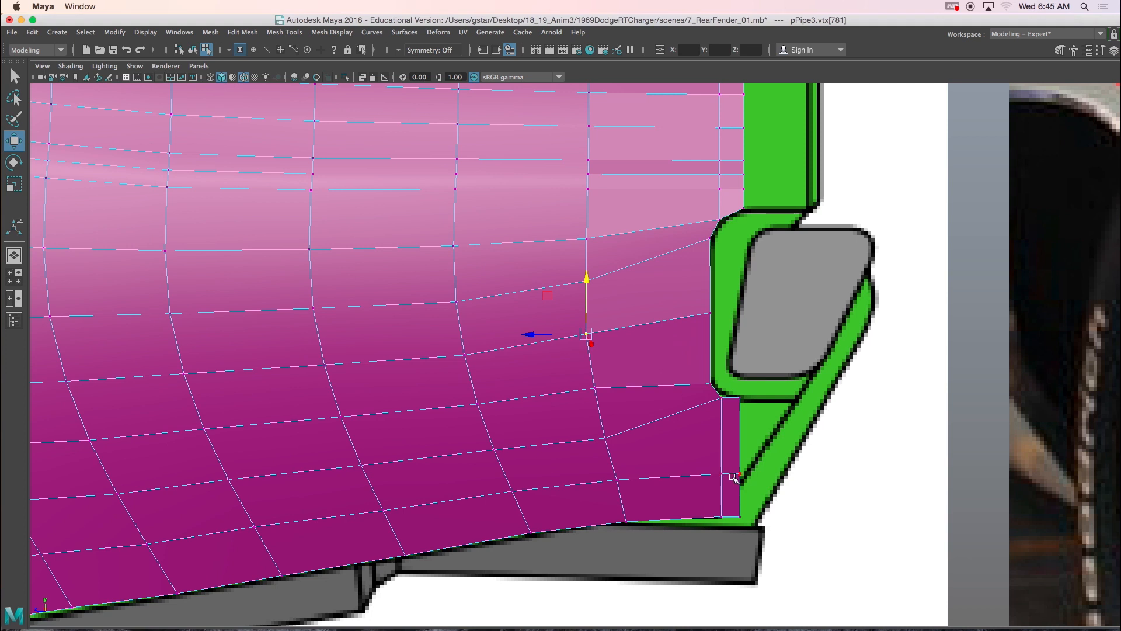
scroll(732, 493, "up", 2)
middle_click_drag(731, 491, 624, 325, "alt")
scroll(706, 385, "up", 2)
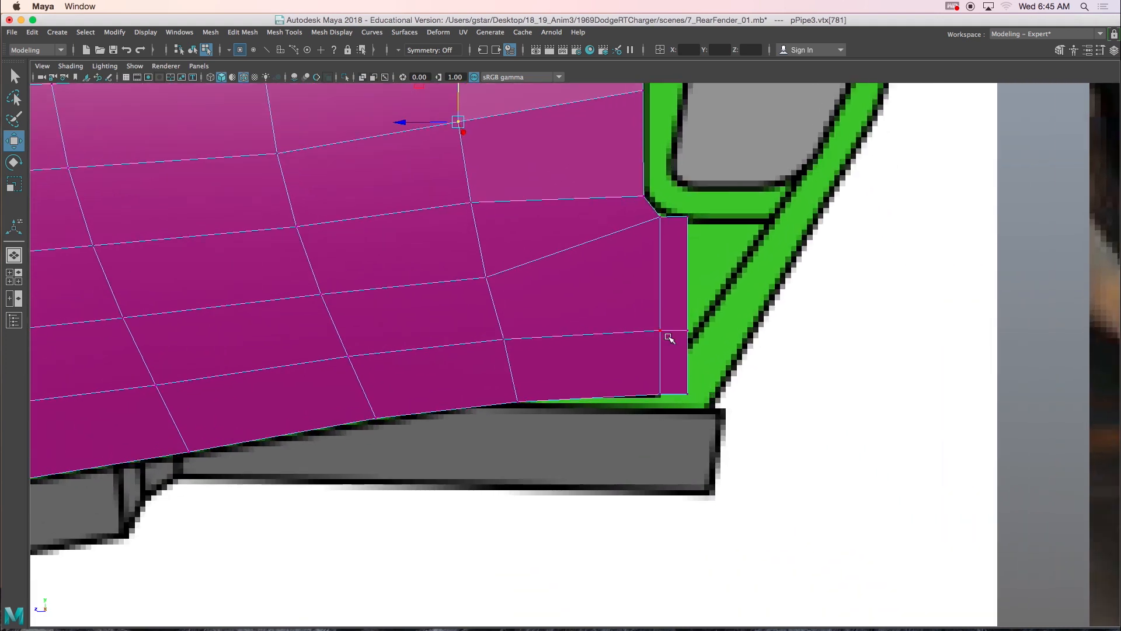
left_click(671, 358)
scroll(675, 359, "up", 1)
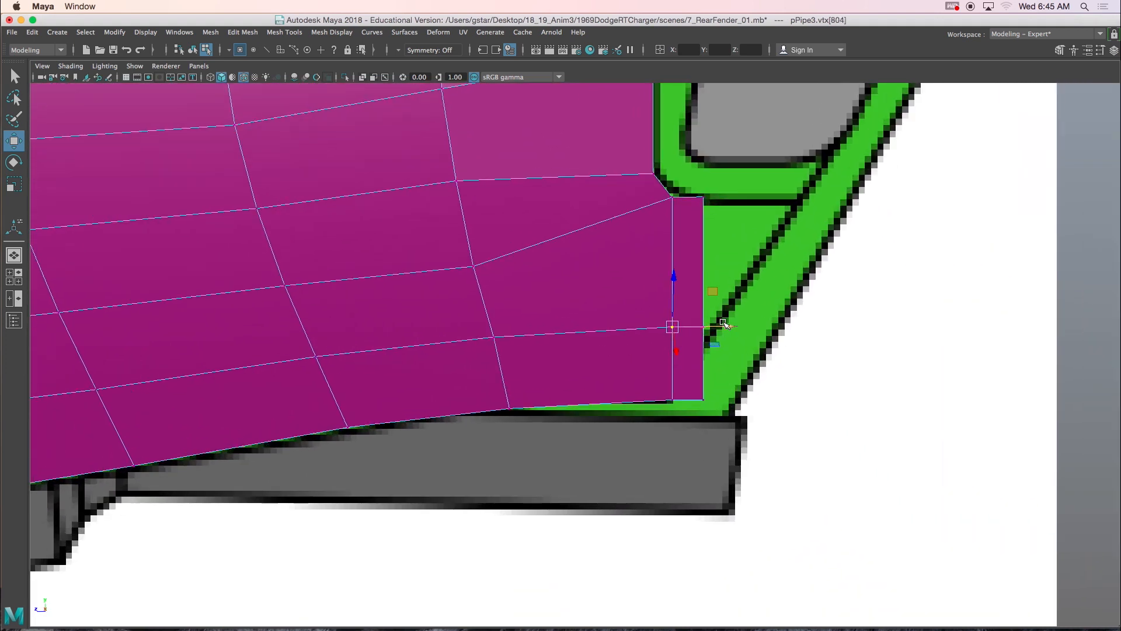
key("4")
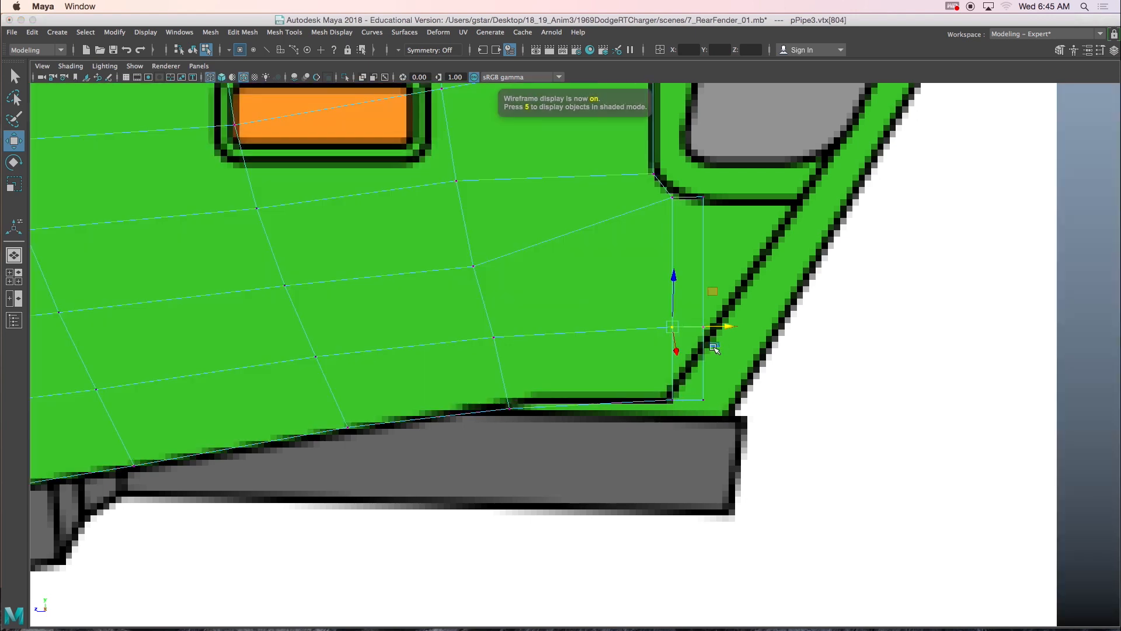
- Examine the red topology lines around the corner below the bumper in the reference photo and compare them with the fender mesh
scroll(714, 350, "down", 3)
key("space")
key("space")
mouse_move(741, 305)
left_mouse_down("alt")
mouse_move(741, 349)
mouse_move(628, 251)
mouse_move(686, 259)
mouse_move(756, 307)
left_mouse_up("alt")
middle_click_drag(872, 242, 573, 215, "alt")
left_click_drag(573, 215, 585, 219, "alt")
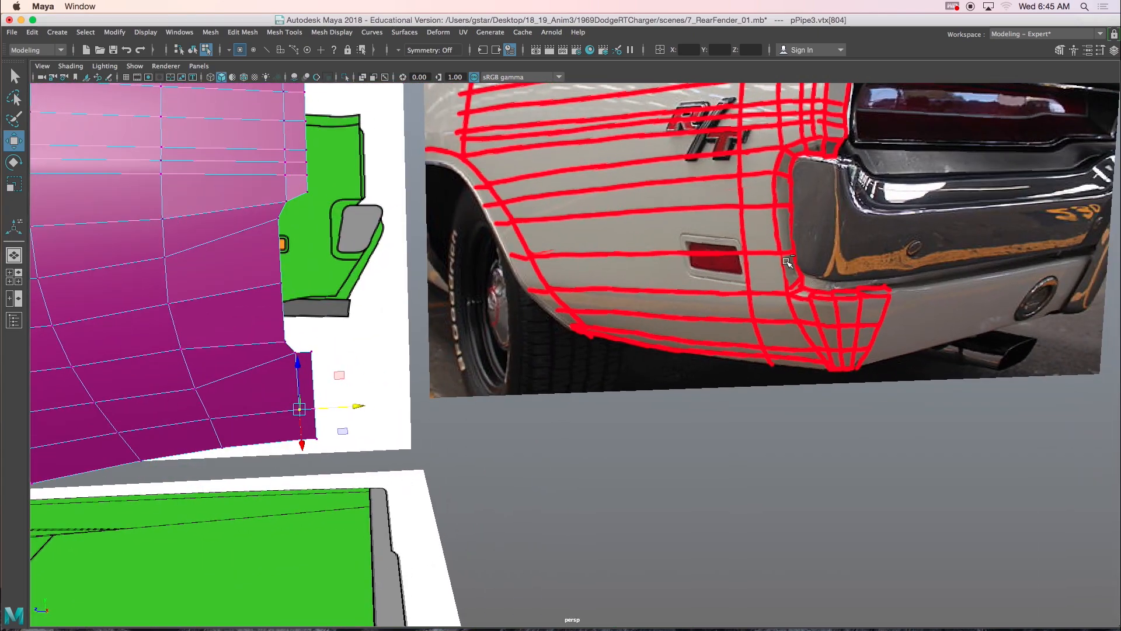
right_click_drag(791, 267, 898, 428, "alt")
middle_click_drag(630, 344, 664, 391, "alt")
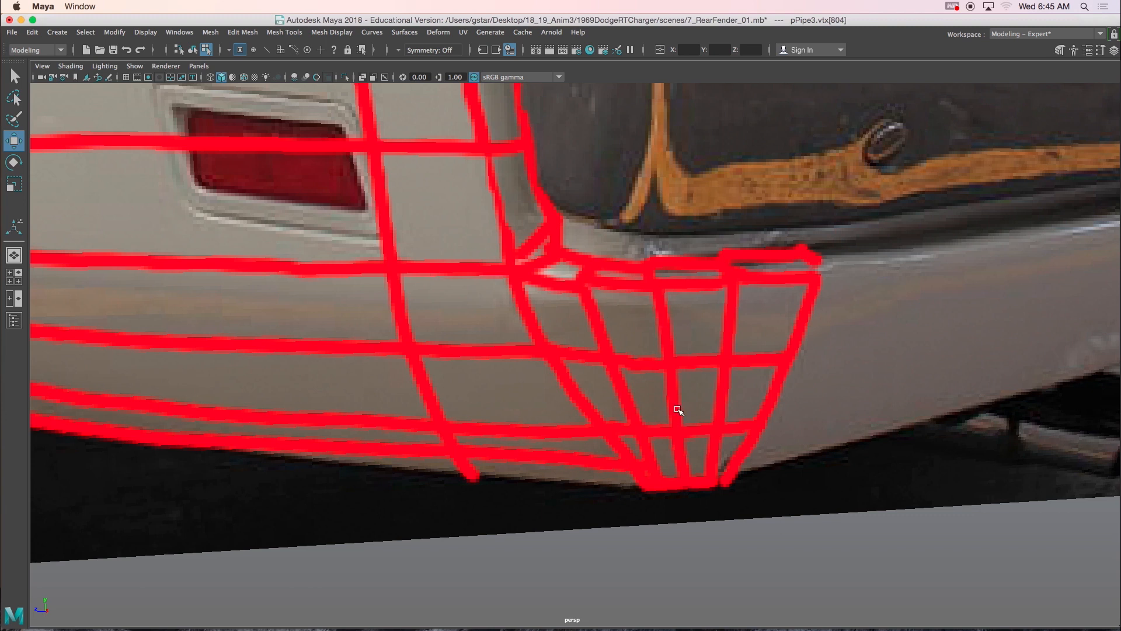
scroll(534, 435, "down", 10)
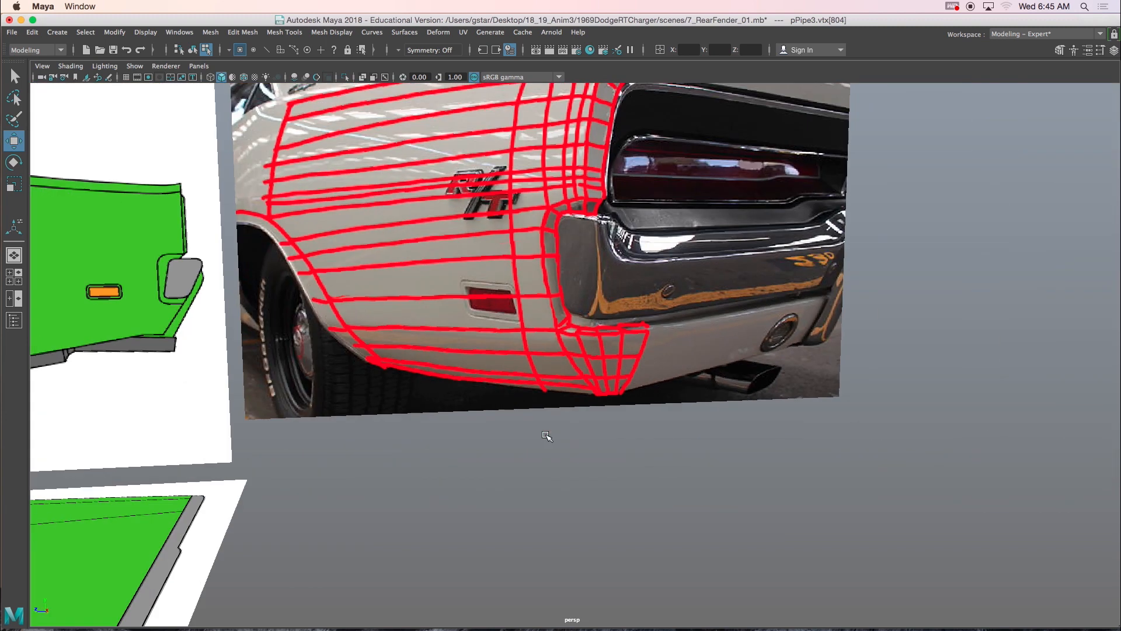
scroll(390, 403, "up", 5)
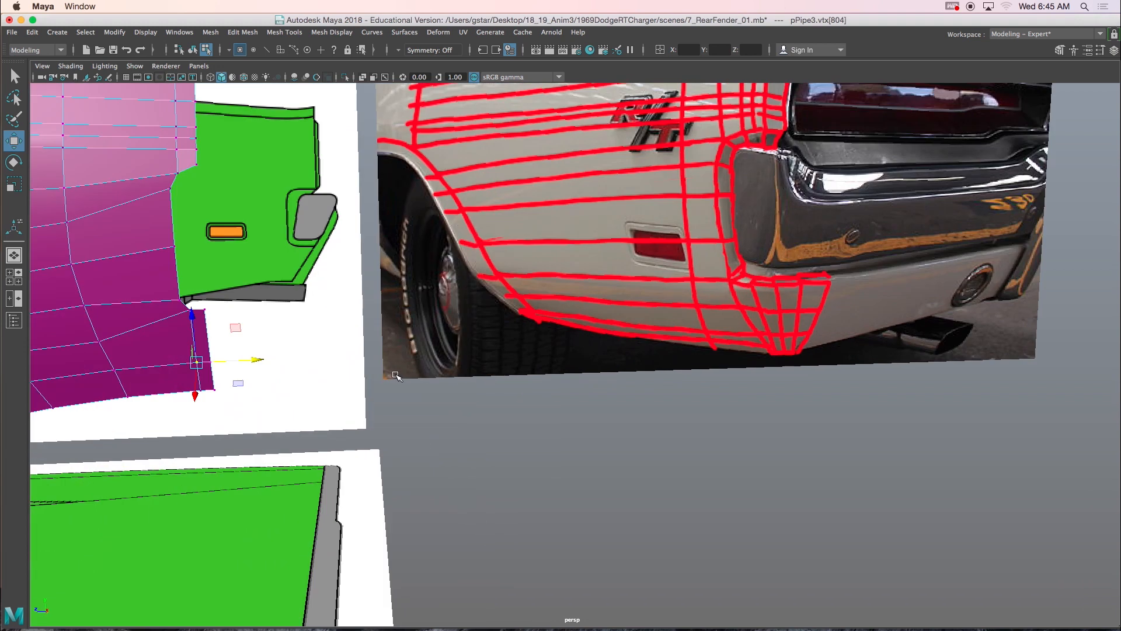
middle_click_drag(214, 337, 333, 343, "alt")
scroll(337, 344, "up", 3)
left_click_drag(358, 339, 361, 331, "alt")
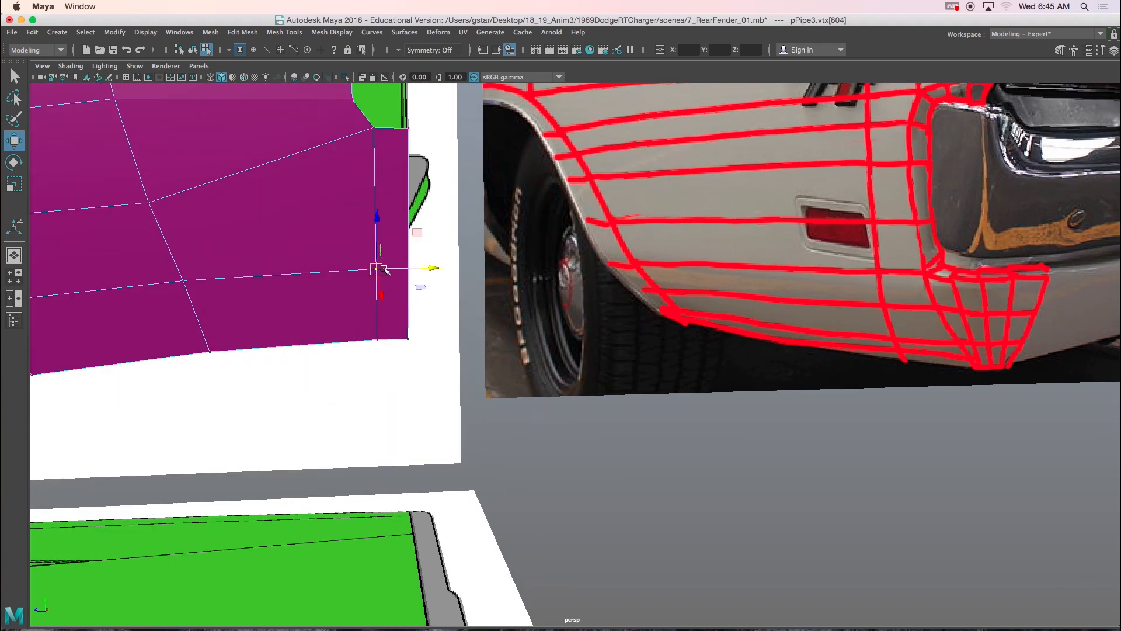
- Return the fender to object selection and create a NURBS circle at its lower rear corner
left_click_drag(400, 105, 464, 377)
key("f")
scroll(463, 377, "down", 3)
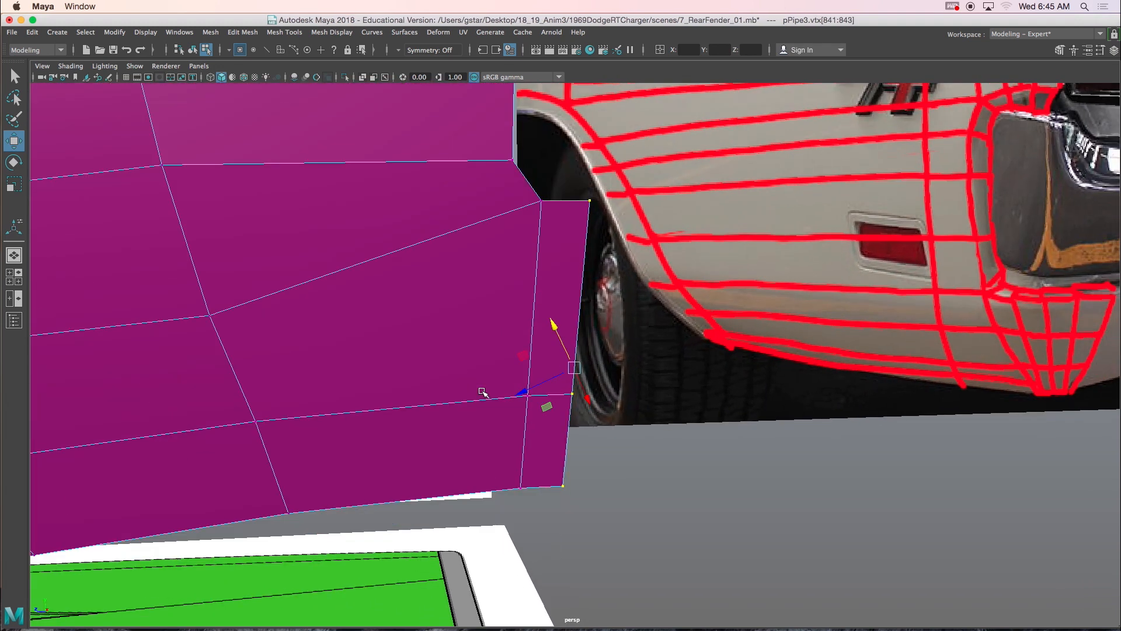
left_click_drag(543, 381, 479, 318, "alt")
right_click_drag(479, 296, 532, 279)
left_click_drag(533, 286, 331, 130, "alt")
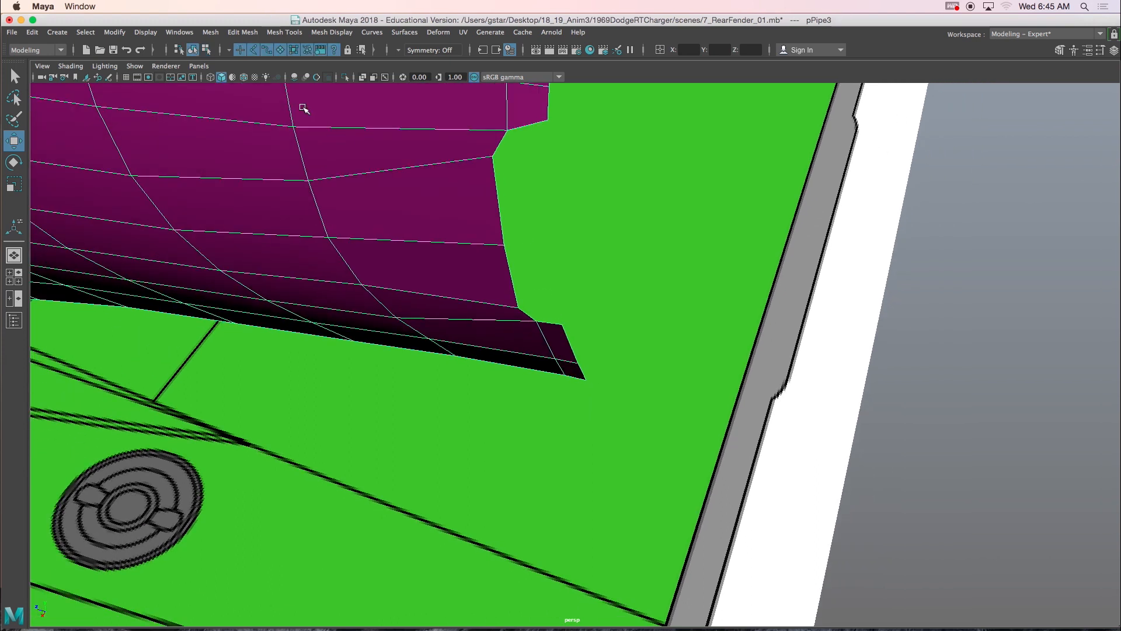
left_click(58, 33)
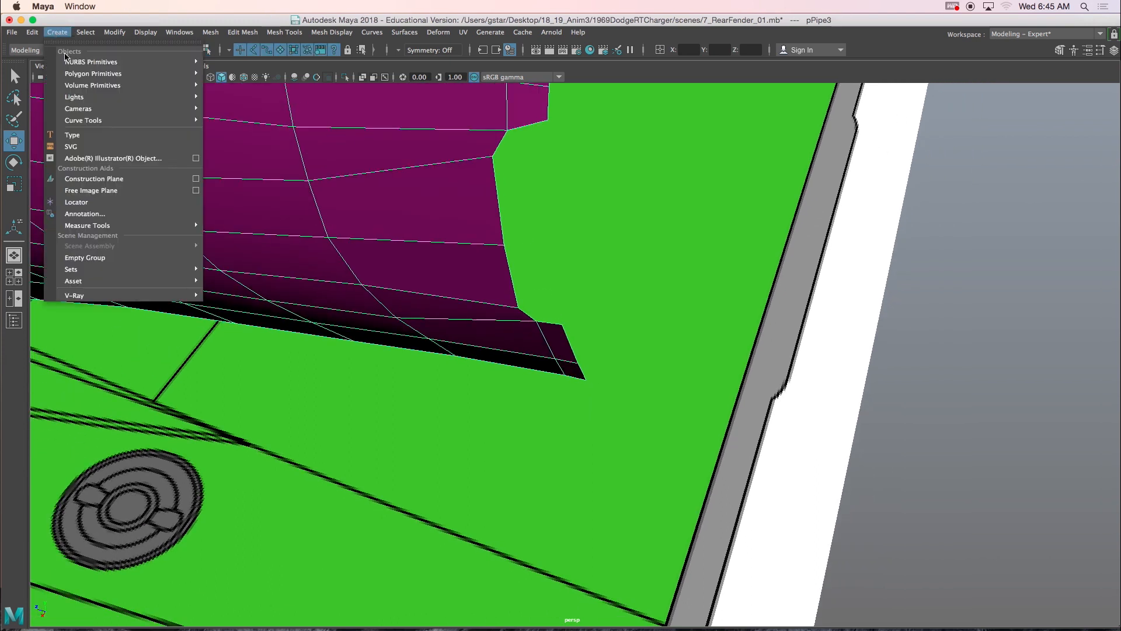
mouse_move(81, 71)
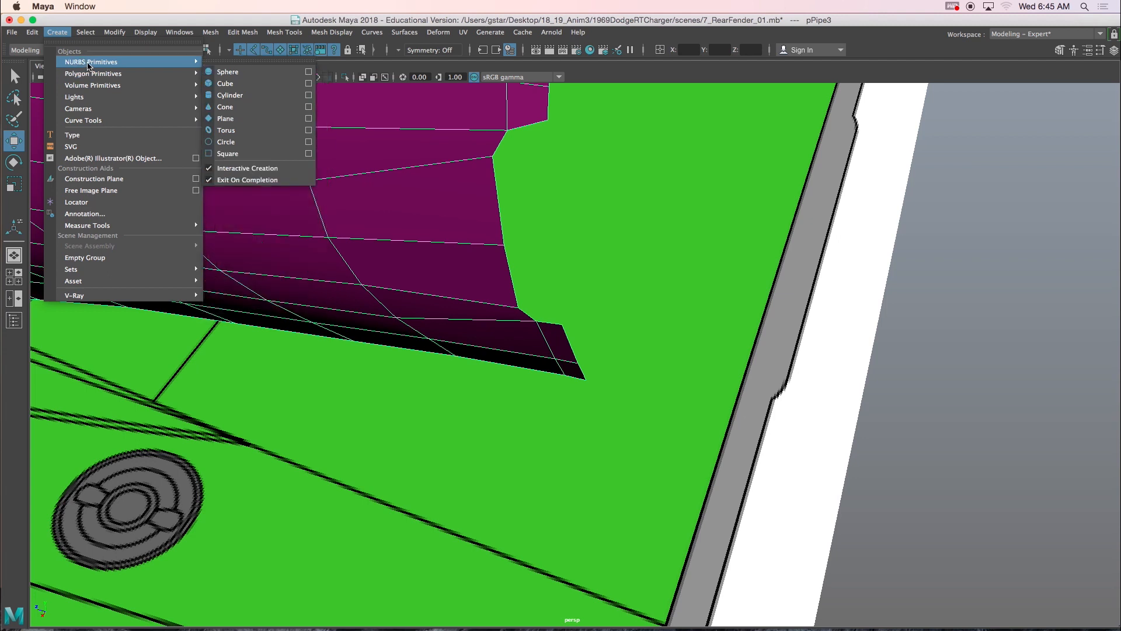
left_click(231, 142)
left_click_drag(604, 418, 656, 423, "alt")
left_click_drag(811, 402, 571, 340)
scroll(579, 346, "up", 4)
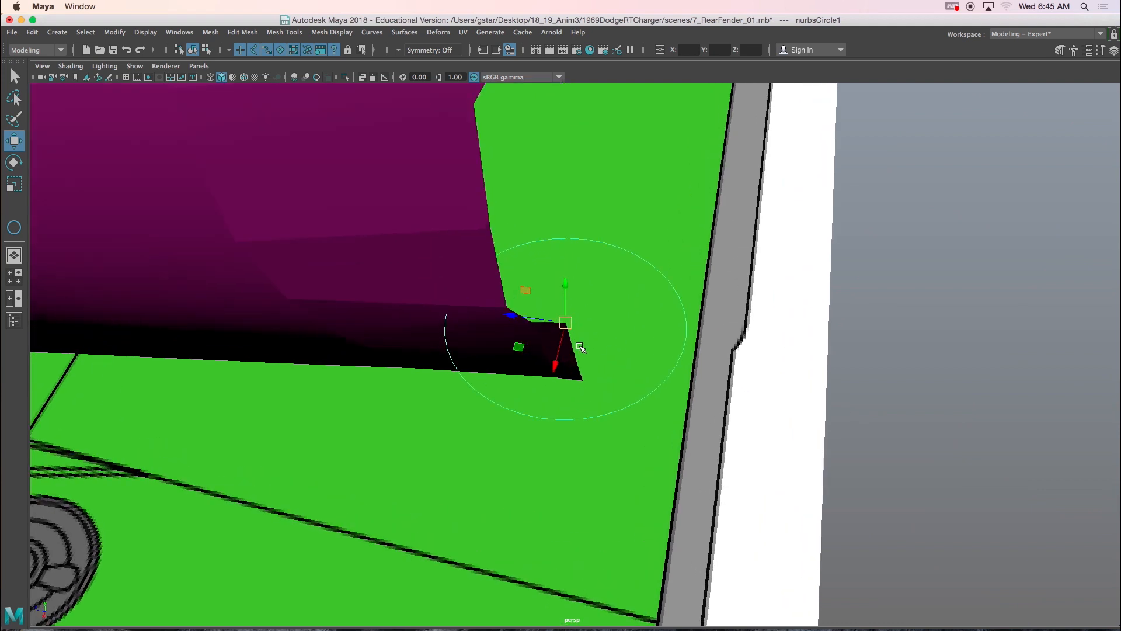
- Reposition the NURBS circle sideways so that it lines up with the fender's rear corner
left_click_drag(633, 322, 462, 302, "alt")
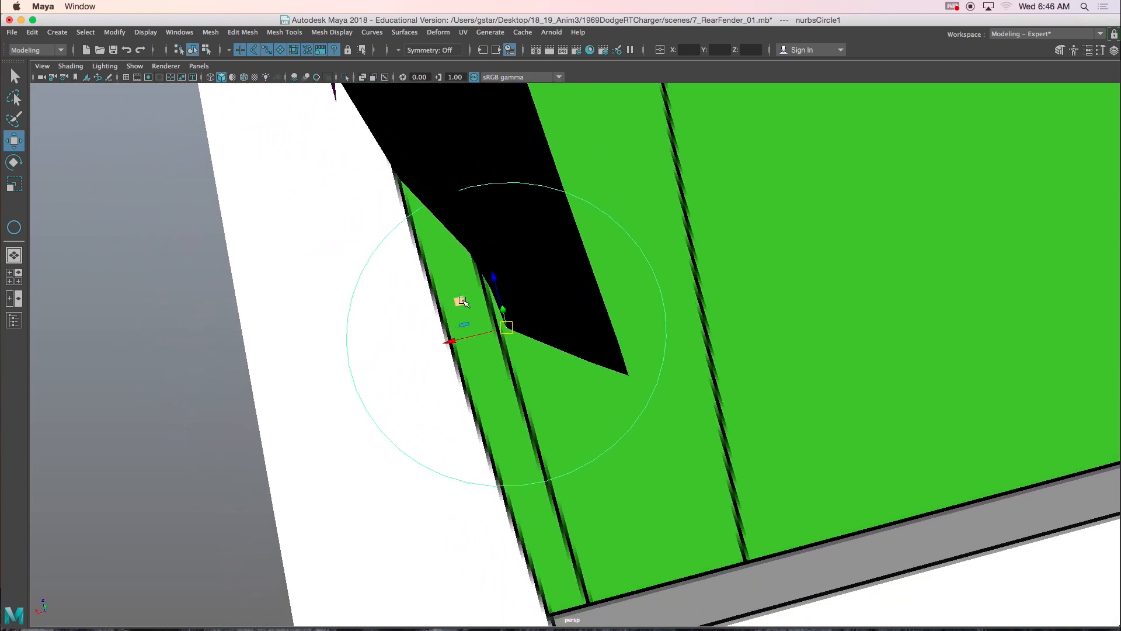
left_click_drag(455, 340, 607, 297)
left_click_drag(644, 252, 888, 279)
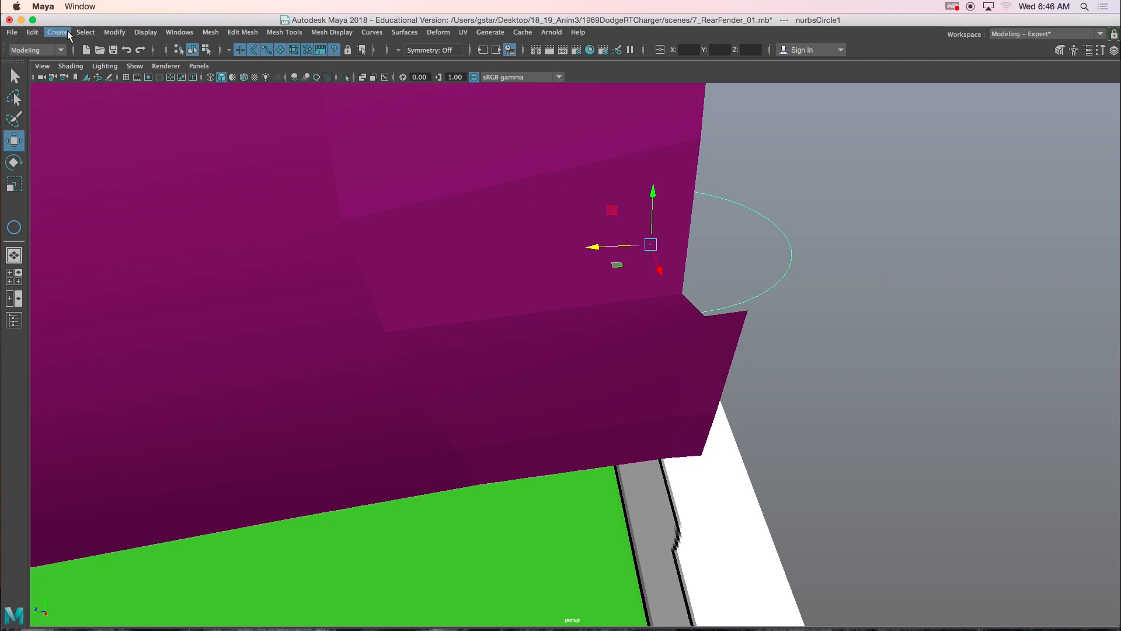
- Check the circle's attributes and the NURBS Circle tool settings, and draw a second circle overlapping the first
left_click(113, 51)
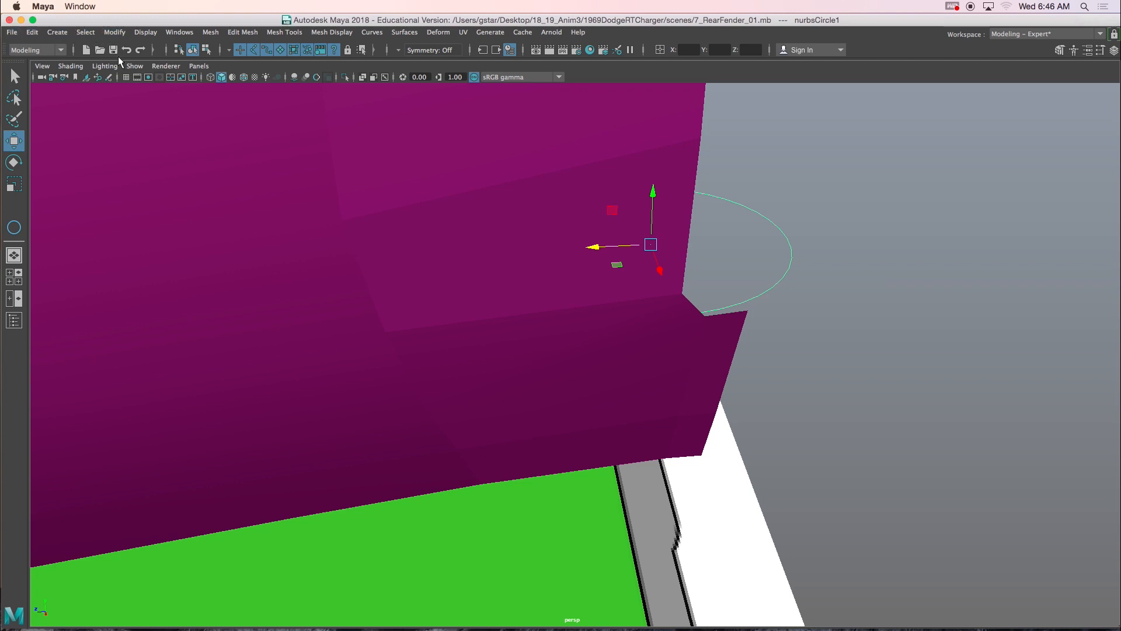
left_click(1088, 50)
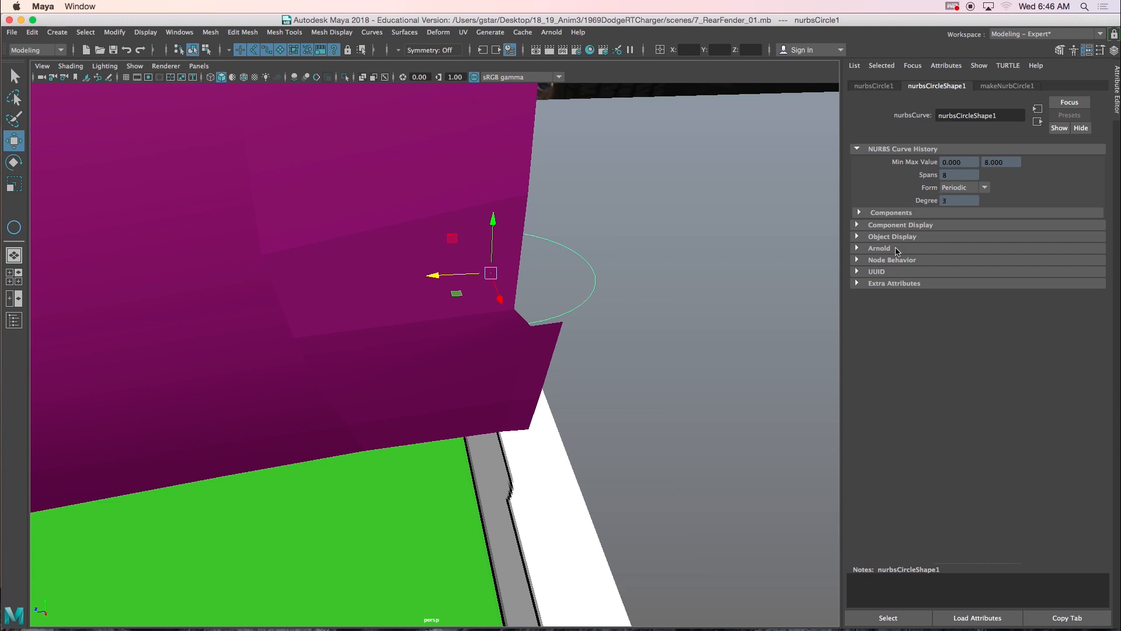
left_click(57, 32)
mouse_move(112, 64)
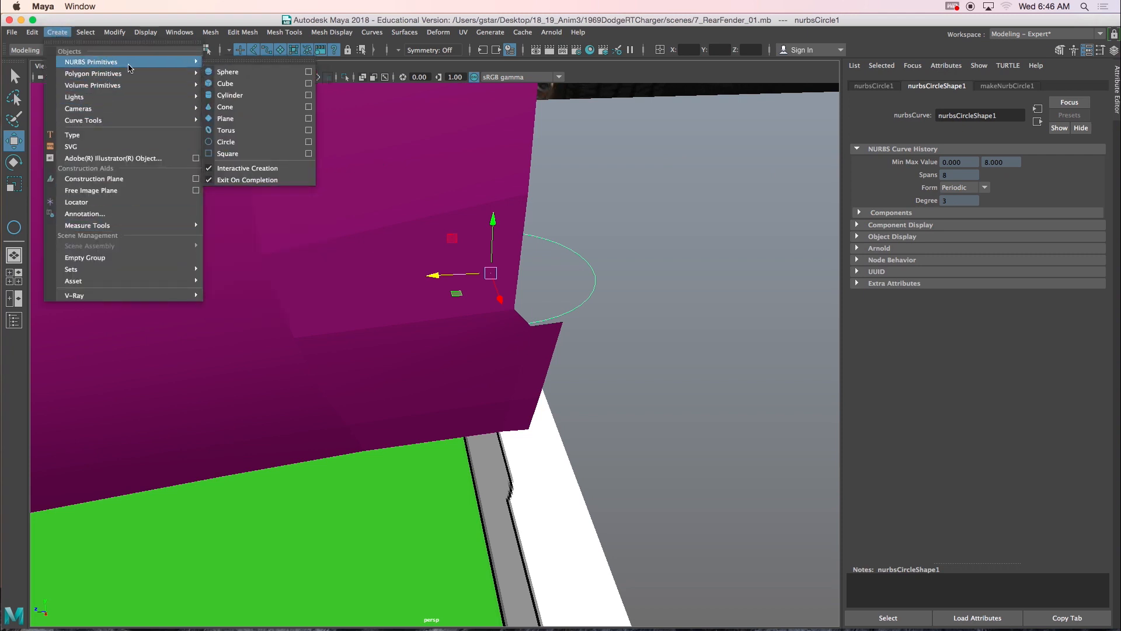
left_click(308, 142)
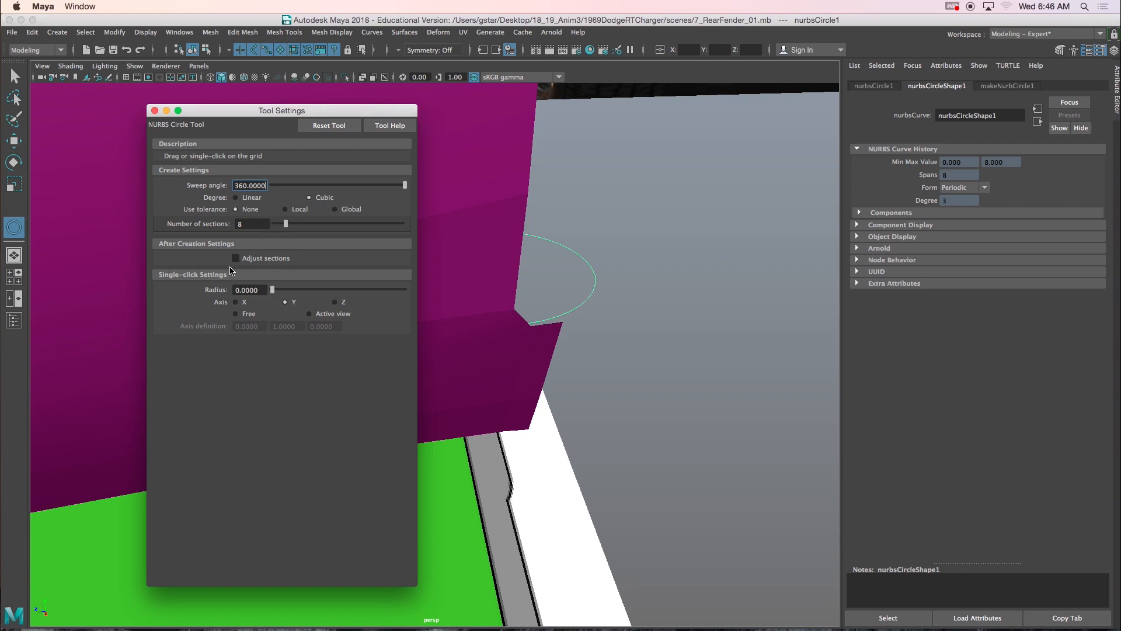
left_click_drag(271, 292, 245, 292)
left_click(154, 110)
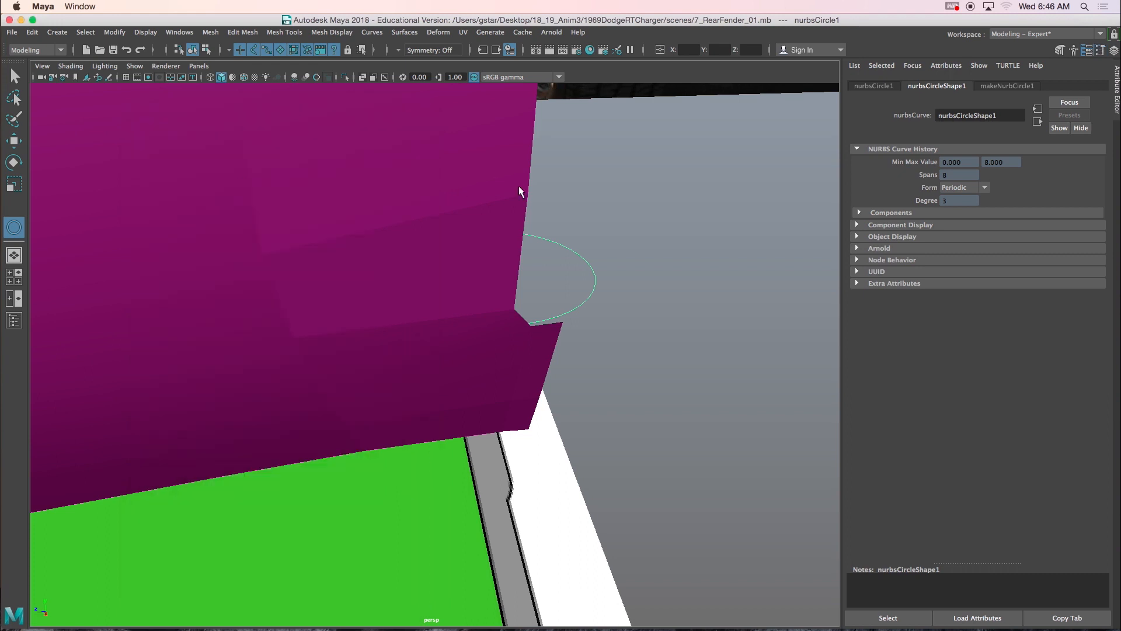
left_click_drag(581, 251, 679, 274)
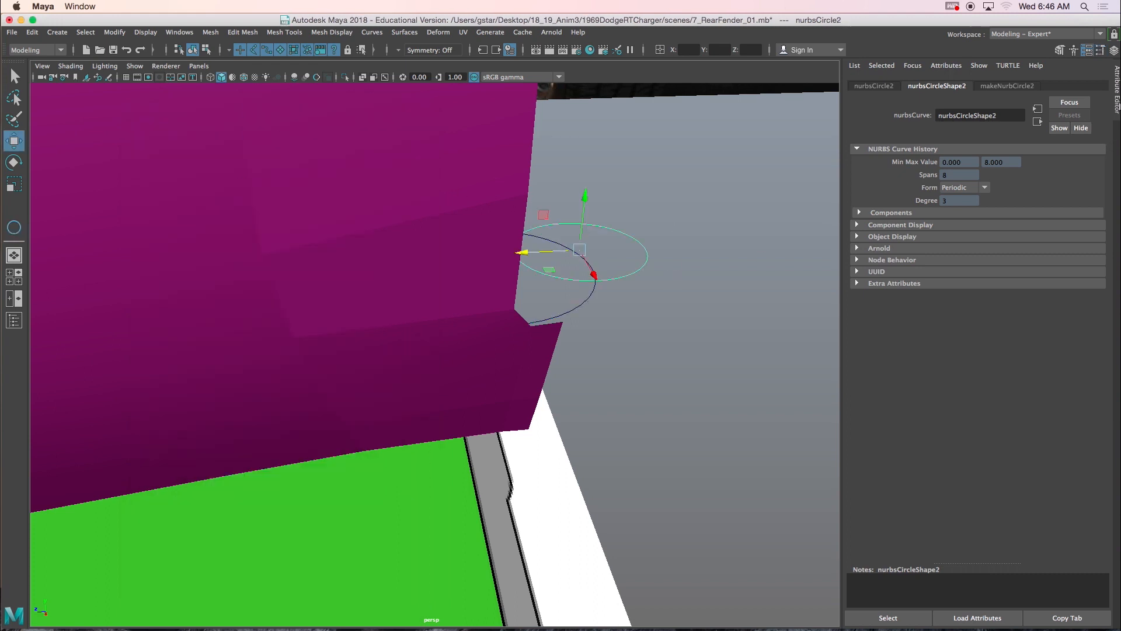
left_click(1111, 56)
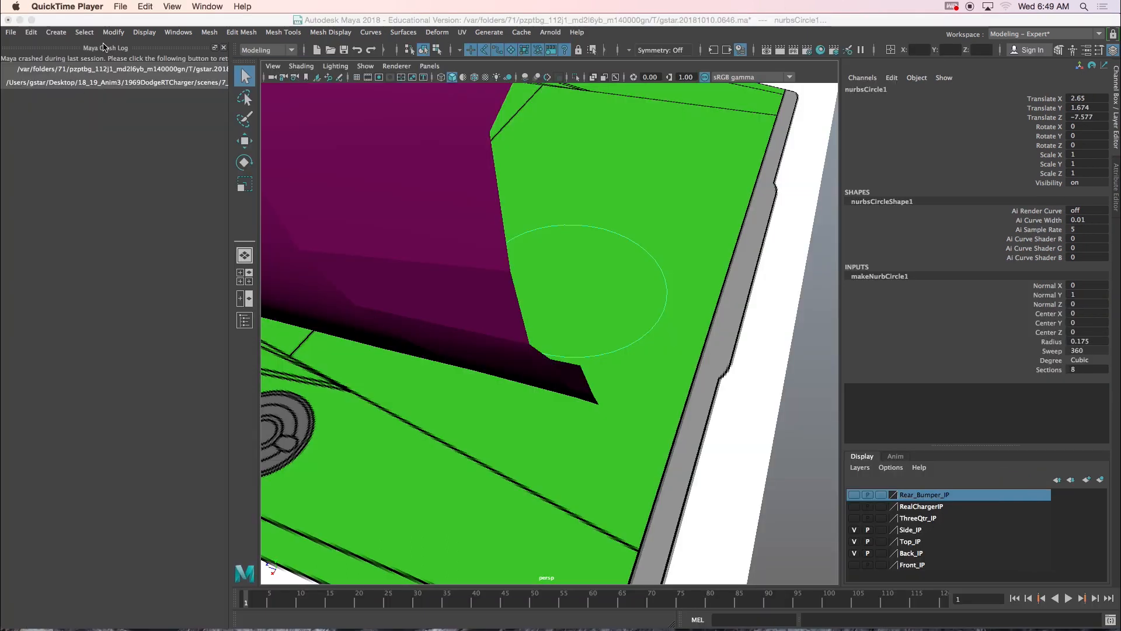
- Close the Maya Crash Log and set the NURBS circle's Sweep to 90
left_click(162, 24)
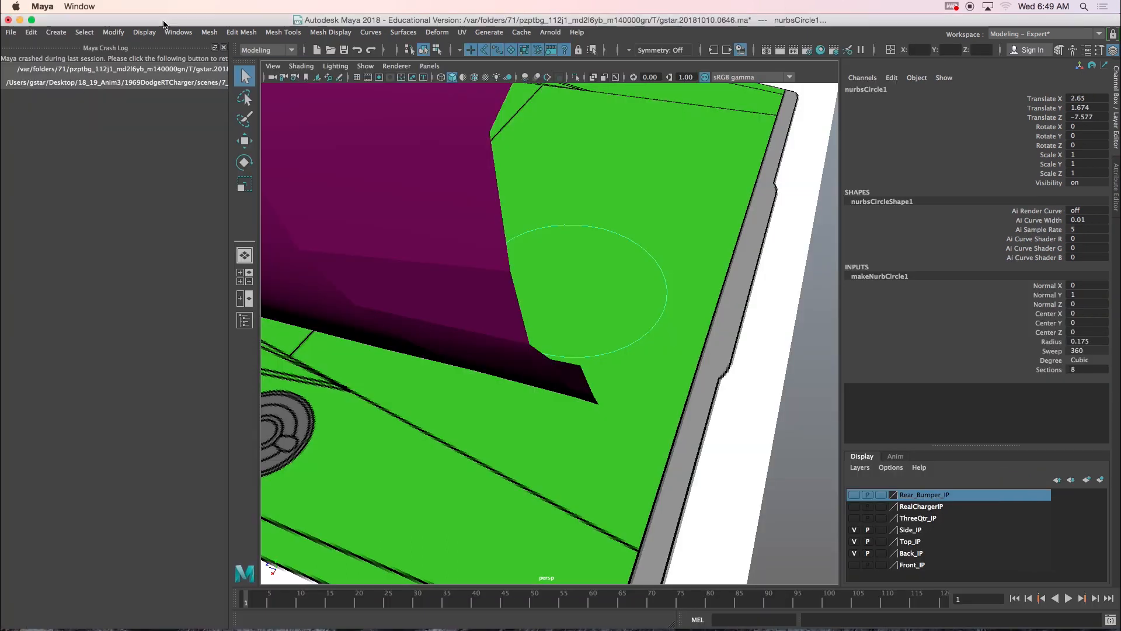
left_click(225, 48)
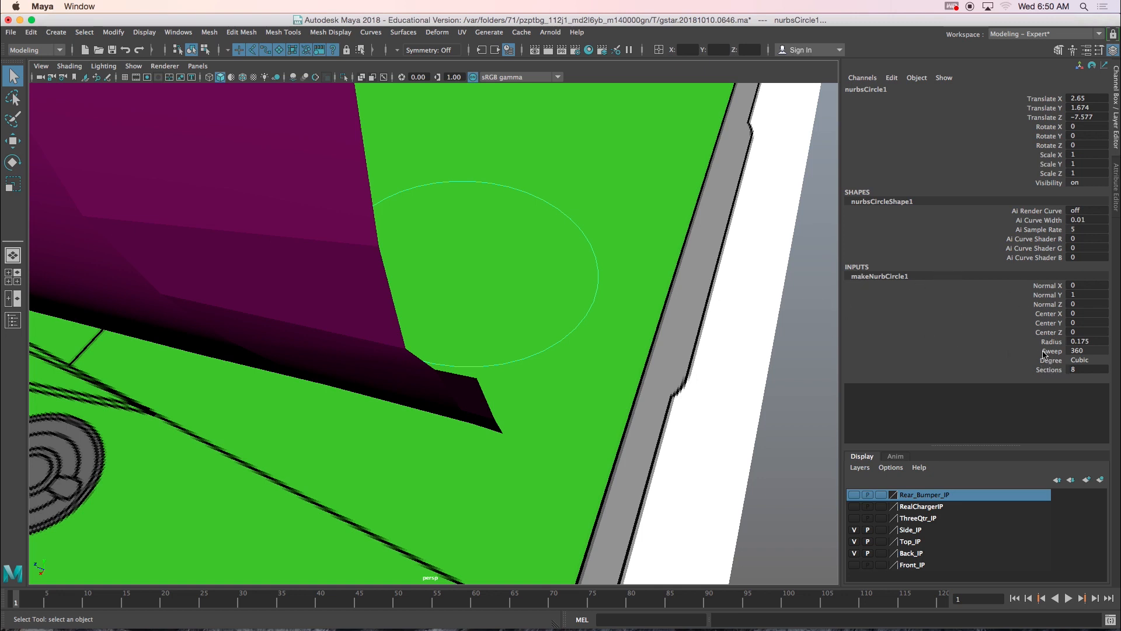
double_click(1087, 351)
key("Return")
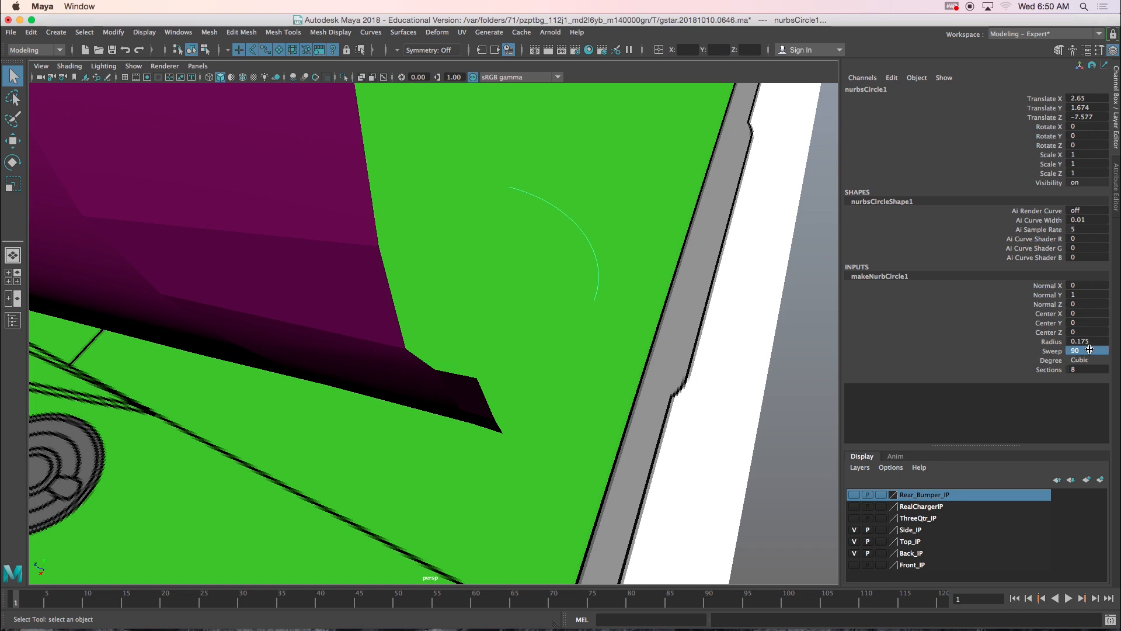
- Inspect the quarter-circle arc in isolation and against the fender's lower rear corner
mouse_move(636, 243)
left_mouse_down("alt")
mouse_move(656, 242)
mouse_move(619, 242)
left_mouse_up("alt")
left_click(577, 238)
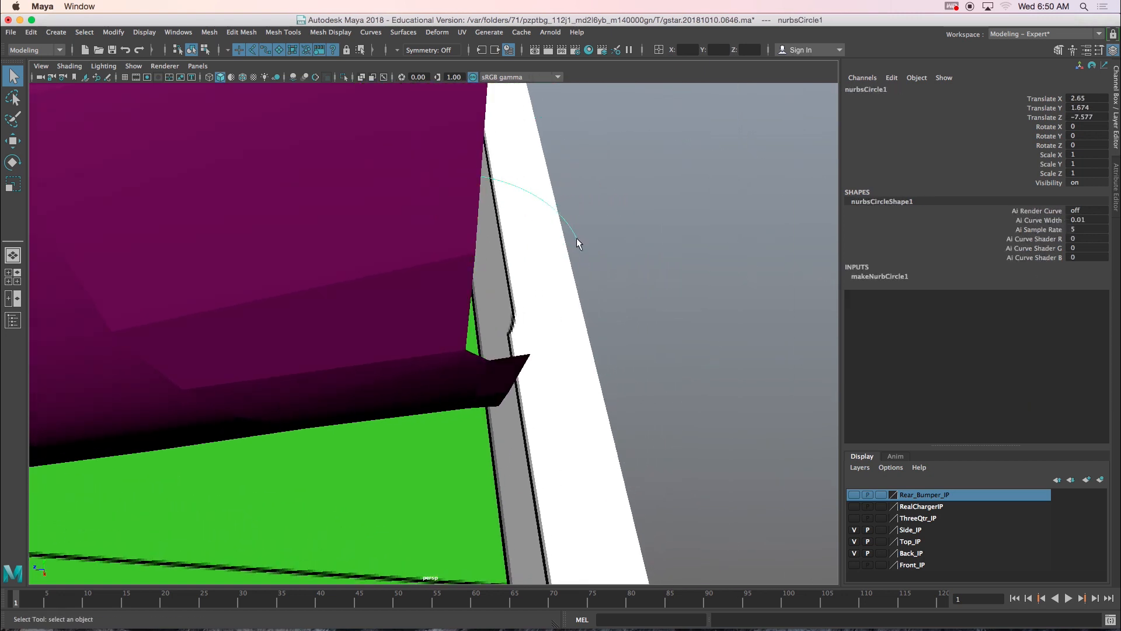
key("w")
left_click_drag(582, 244, 450, 296, "alt")
key("ctrl+1")
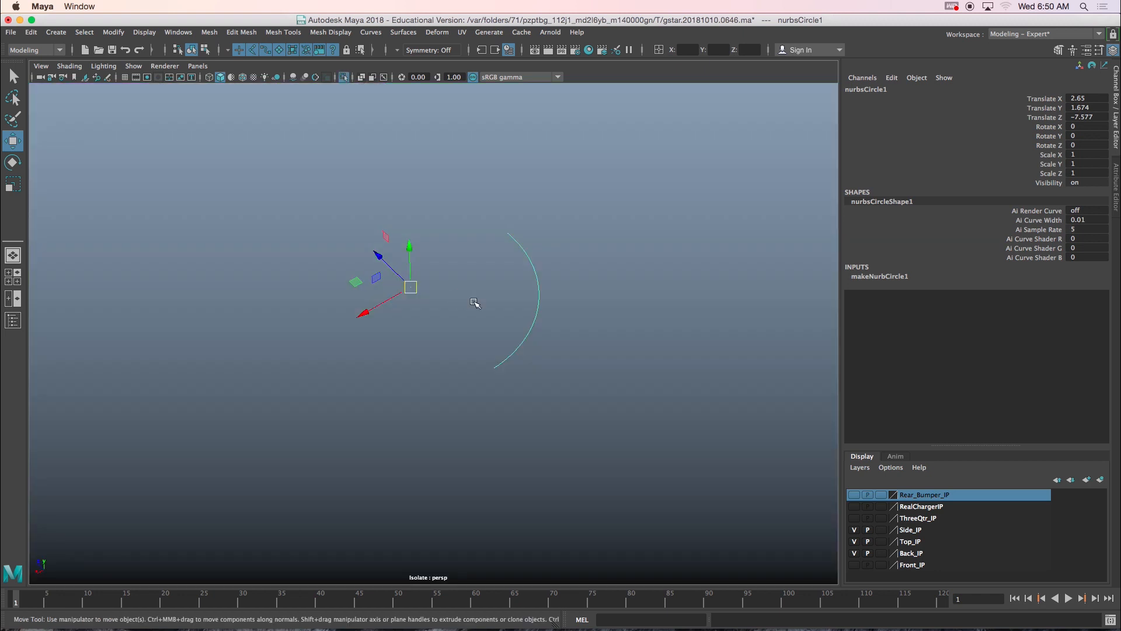
left_click_drag(549, 310, 588, 320, "alt")
key("ctrl+1")
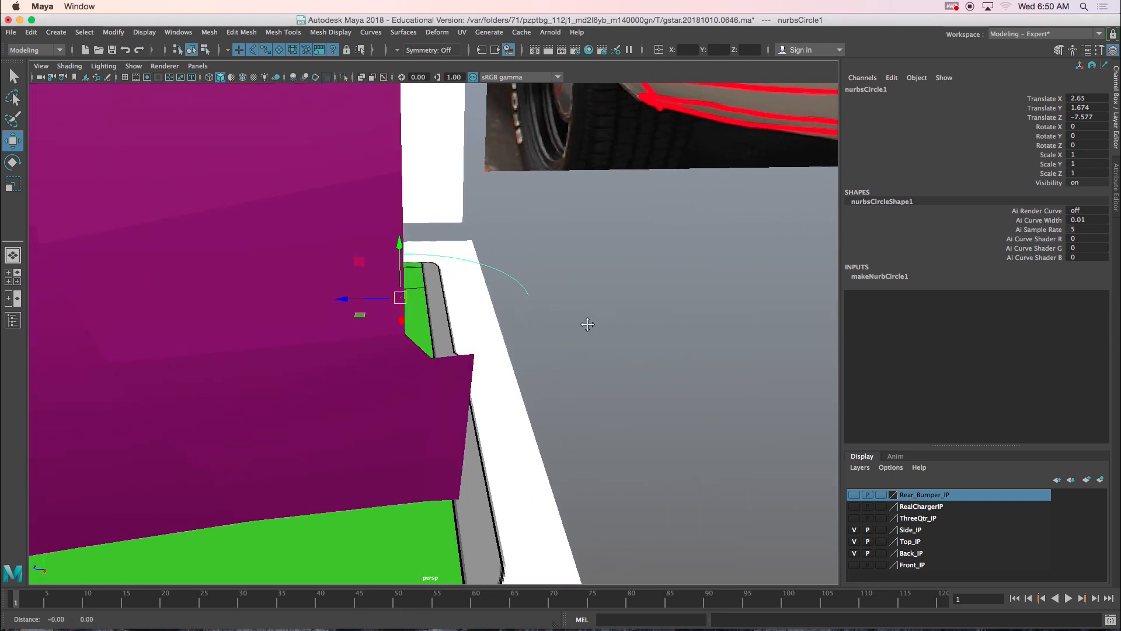
middle_click_drag(586, 322, 616, 342, "alt")
left_click_drag(559, 327, 537, 359, "alt")
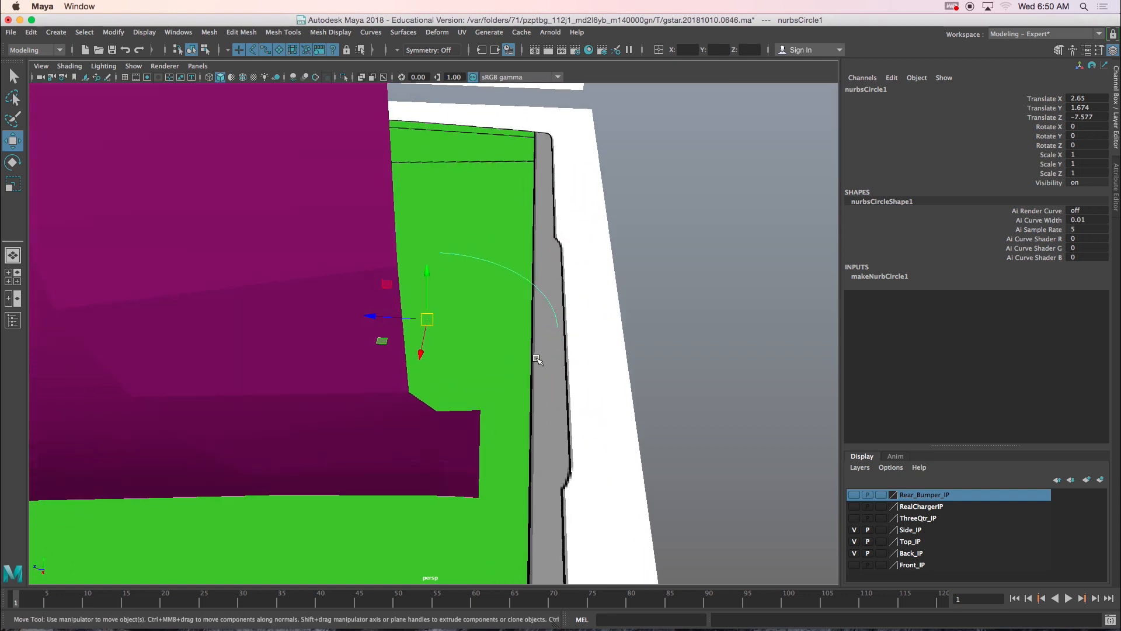
- Move the arc's pivot to its front end point and snap that end onto the corner vertex of the fender's bumper recess
key("ctrl+1")
key("d")
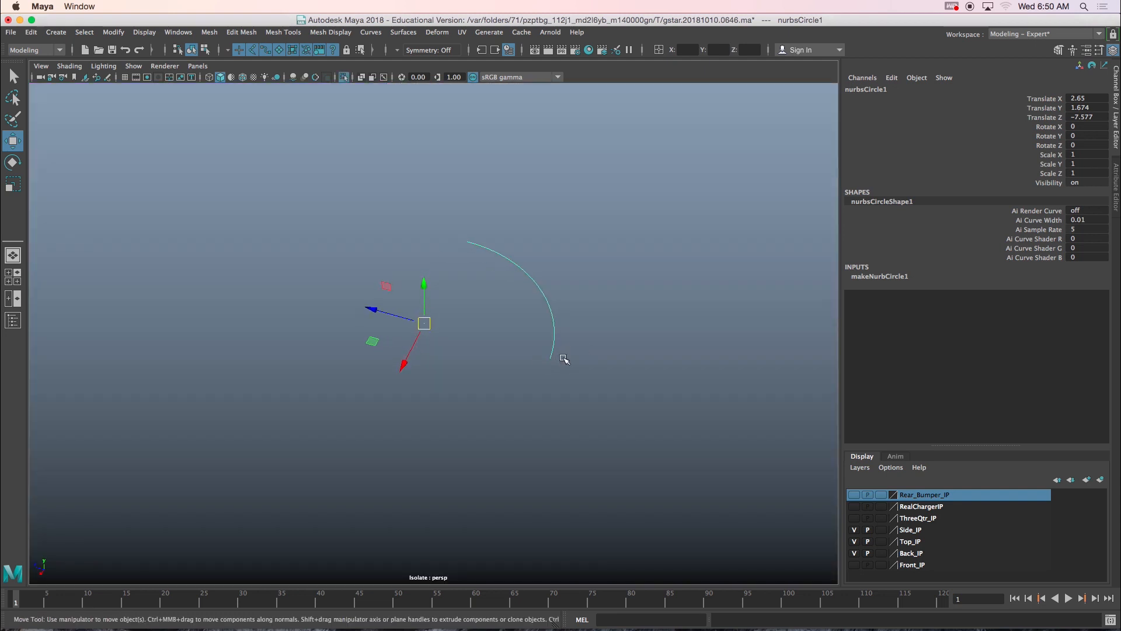
left_click_drag(426, 322, 564, 380)
key("d")
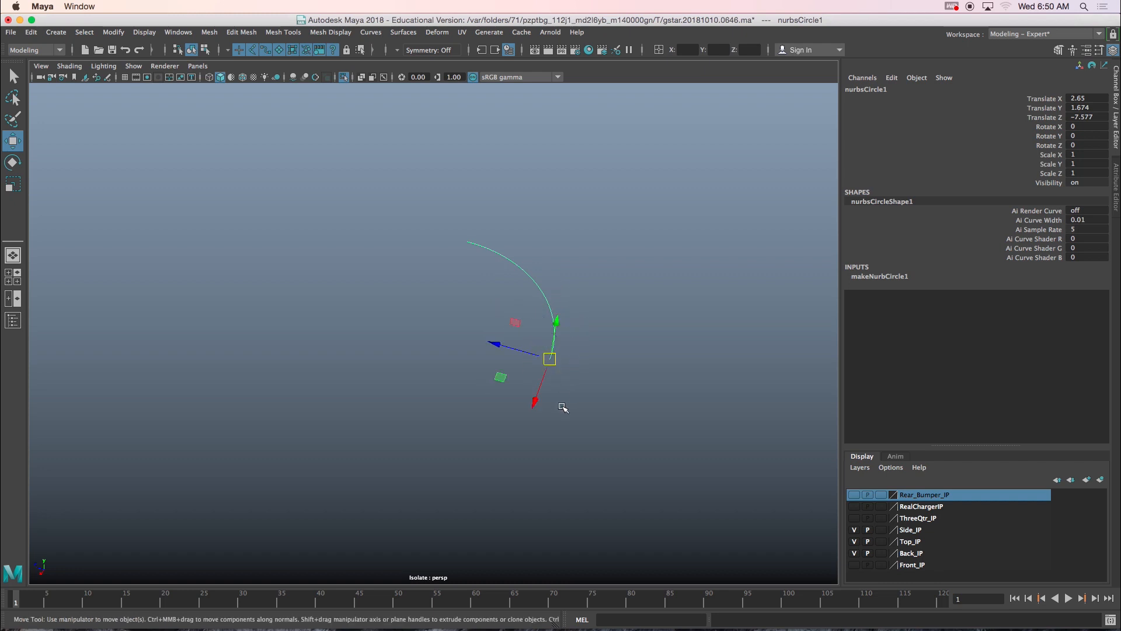
key("ctrl+1")
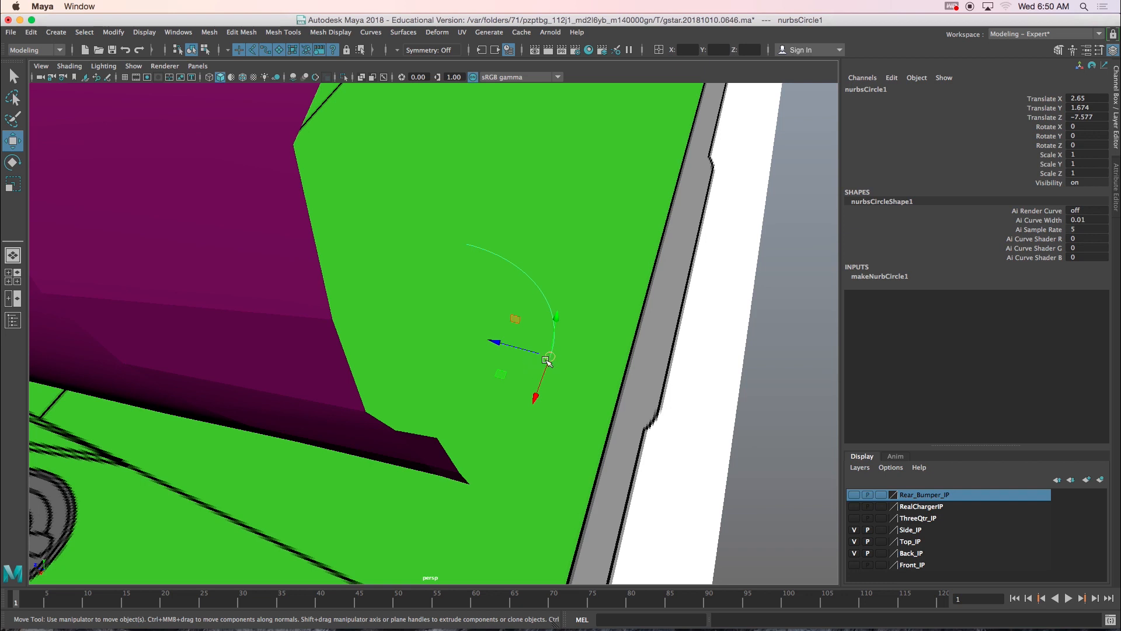
left_click_drag(552, 357, 450, 416)
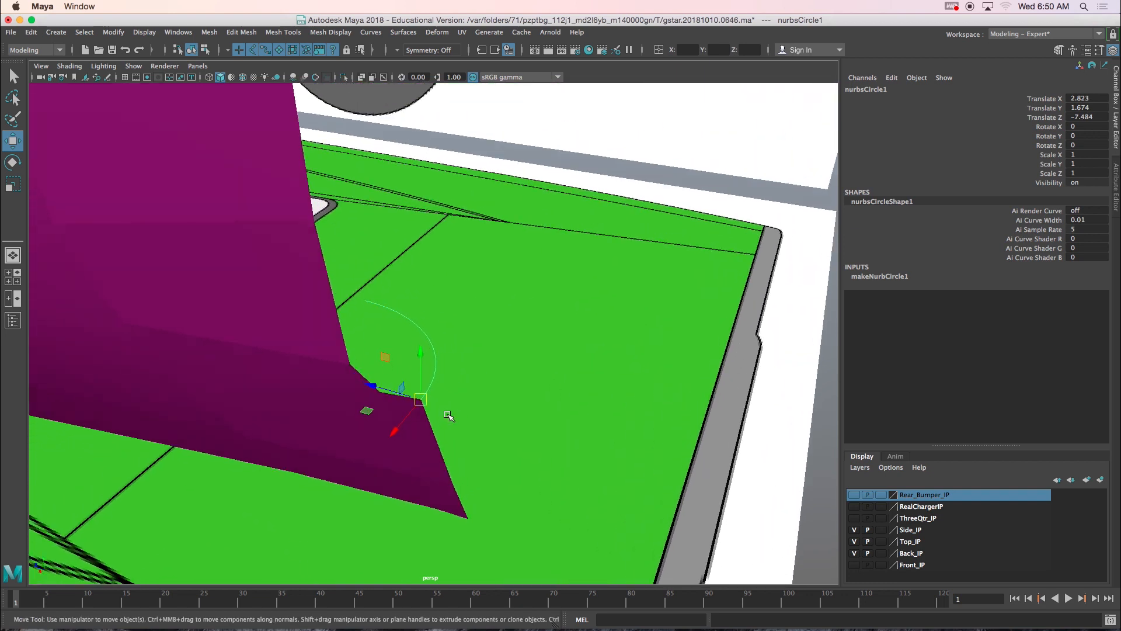
- Hide the Top_IP layer and rotate the arc to -75 degrees in Y about the fender corner
left_click(854, 541)
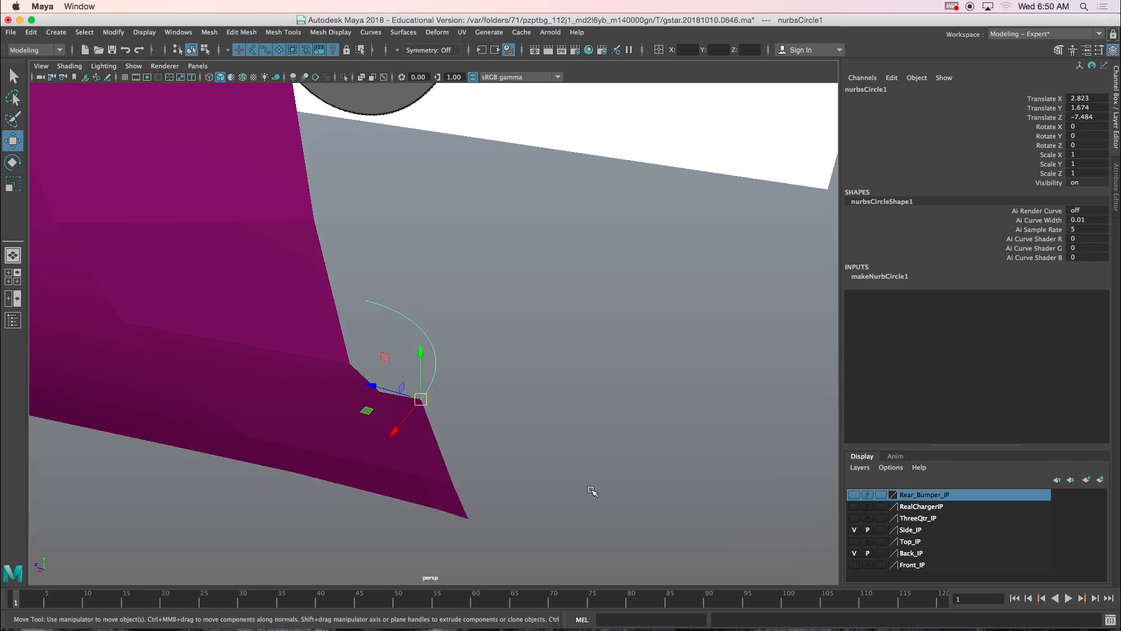
mouse_move(503, 445)
left_mouse_down("alt")
mouse_move(475, 445)
mouse_move(493, 425)
mouse_move(500, 441)
left_mouse_up("alt")
key("e")
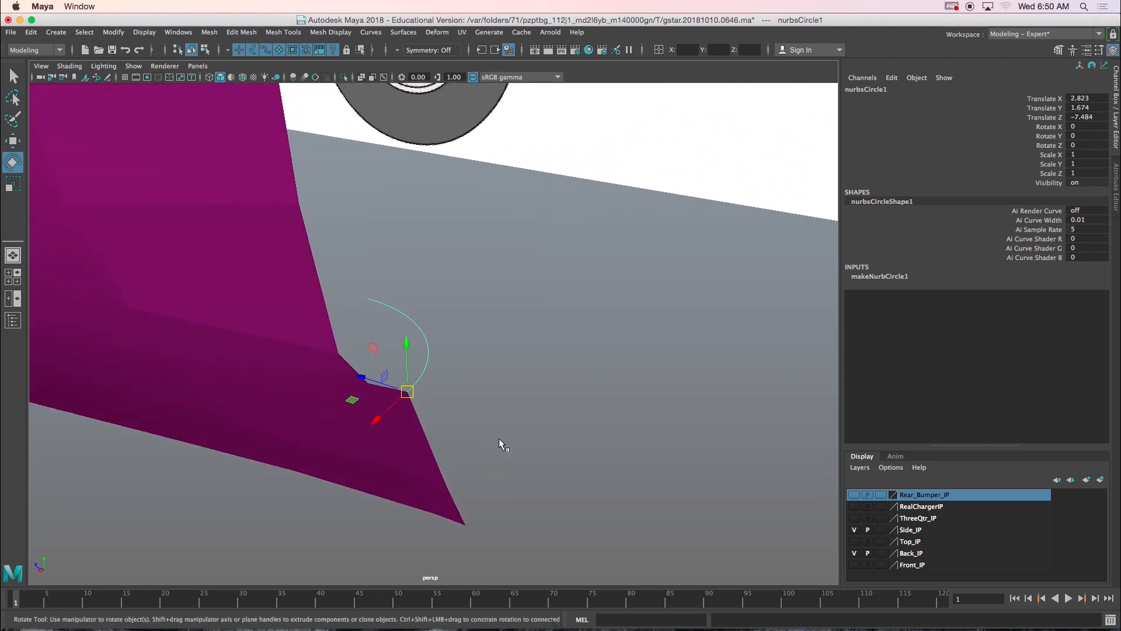
left_click_drag(437, 423, 310, 438)
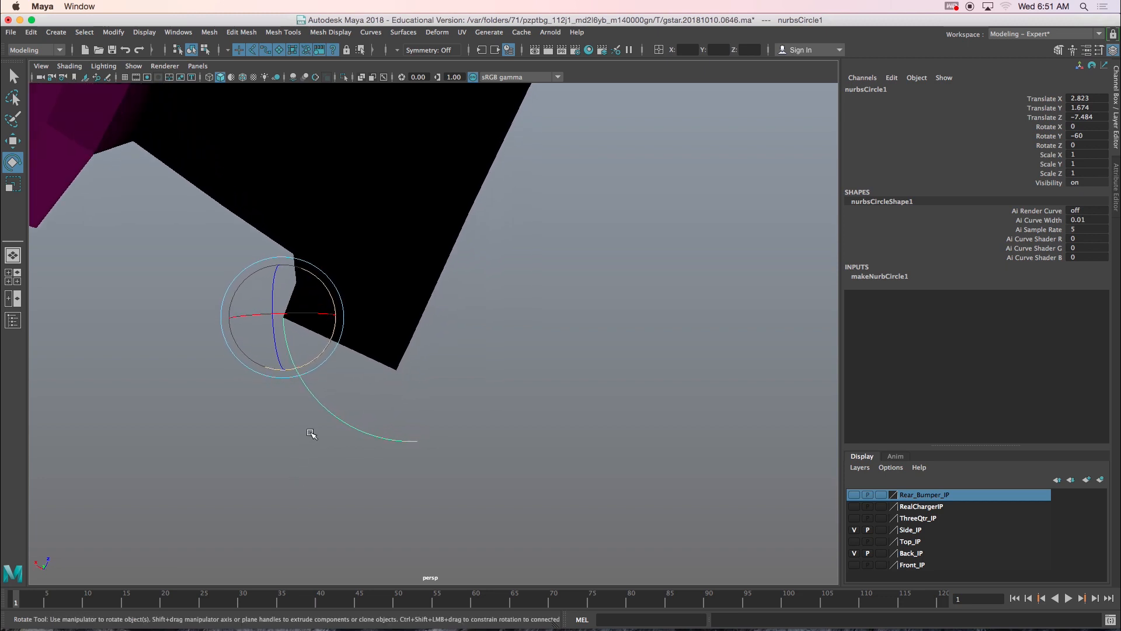
middle_click_drag(310, 438, 489, 393, "alt")
left_click_drag(464, 324, 459, 331)
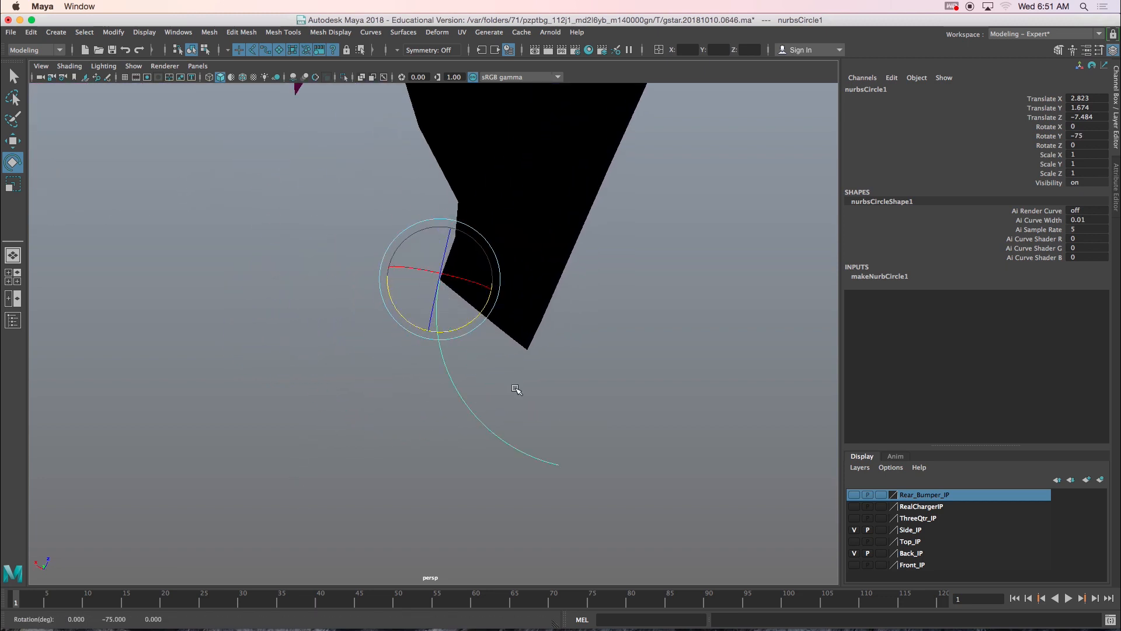
- Switch the Scale tool's axis orientation to World and scale the arc uniformly to 0.9
key("r")
mouse_move(442, 285)
left_mouse_down("alt")
mouse_move(500, 283)
mouse_move(596, 228)
mouse_move(456, 302)
left_mouse_up("alt")
scroll(460, 310, "up", 10)
scroll(422, 300, "down", 5)
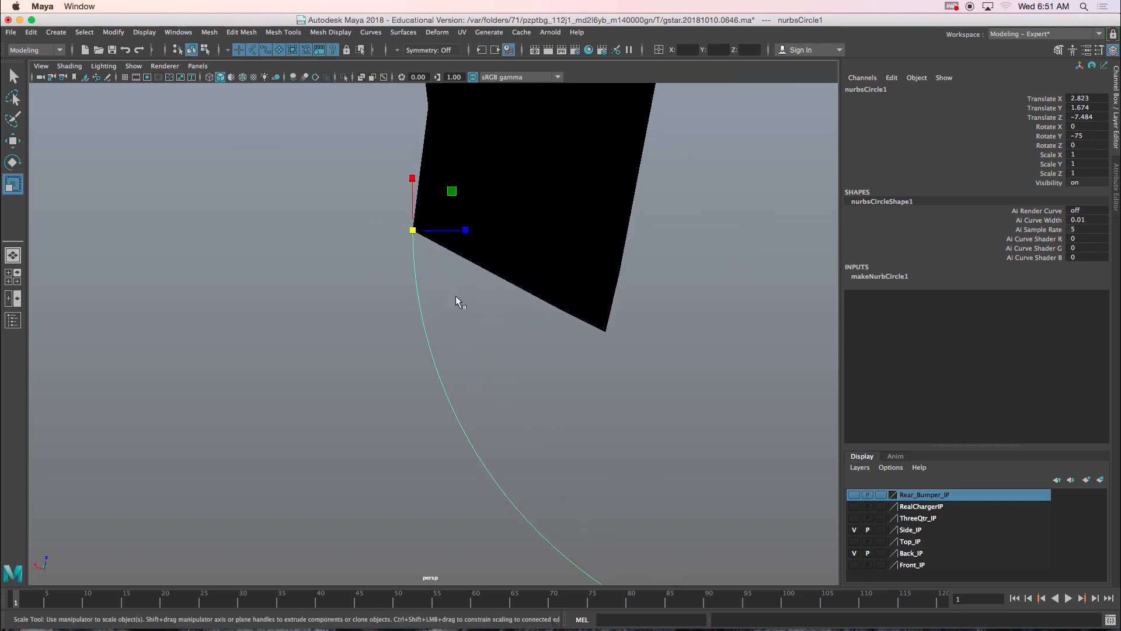
left_click(457, 302)
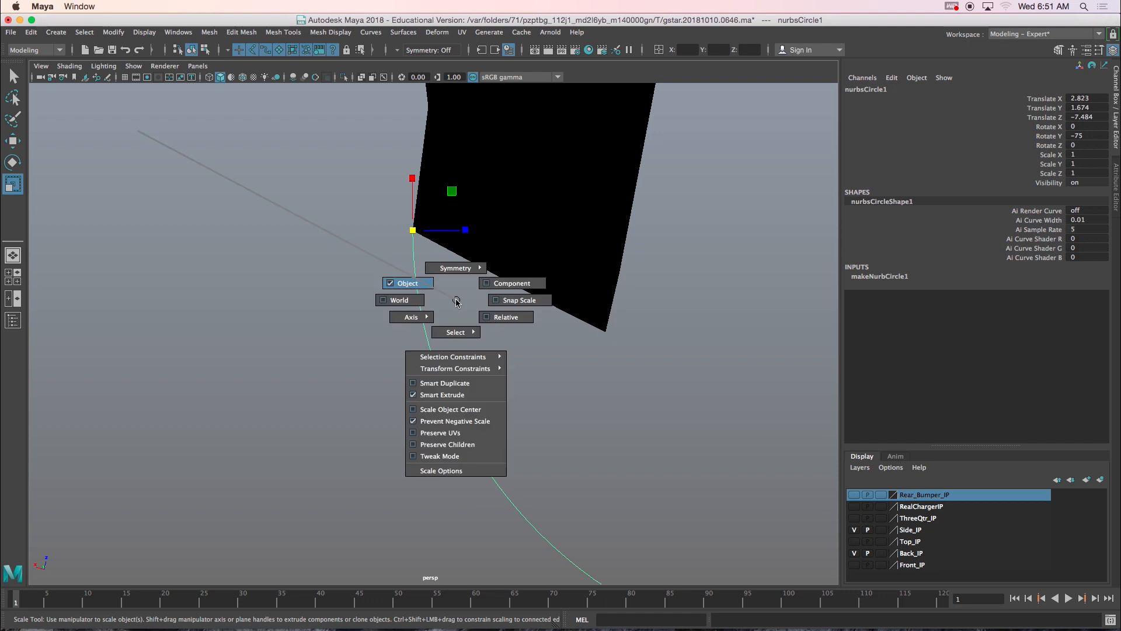
left_click(388, 301)
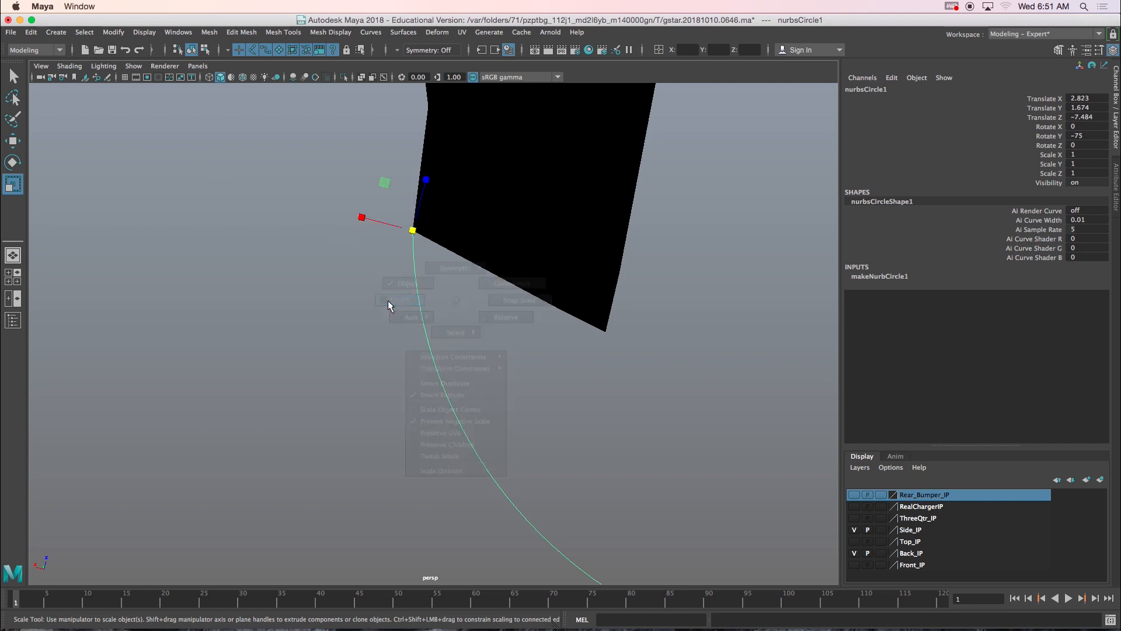
left_click_drag(415, 262, 522, 234, "alt")
left_click_drag(333, 271, 268, 272)
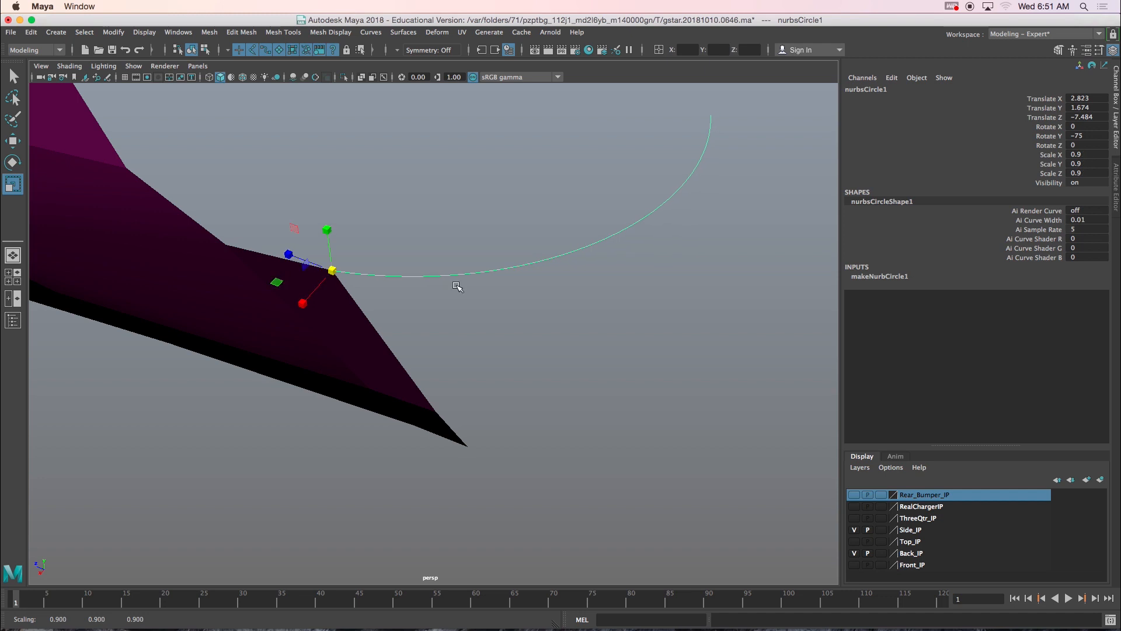
- Examine the arc around the fender corner and the red wireframe lines on the bumper reference photo
scroll(456, 285, "down", 5)
left_click_drag(453, 316, 520, 279, "alt")
scroll(521, 278, "down", 5)
middle_click_drag(742, 250, 530, 326, "alt")
left_click_drag(530, 321, 563, 309, "alt")
left_click_drag(529, 225, 662, 318, "ctrl+alt")
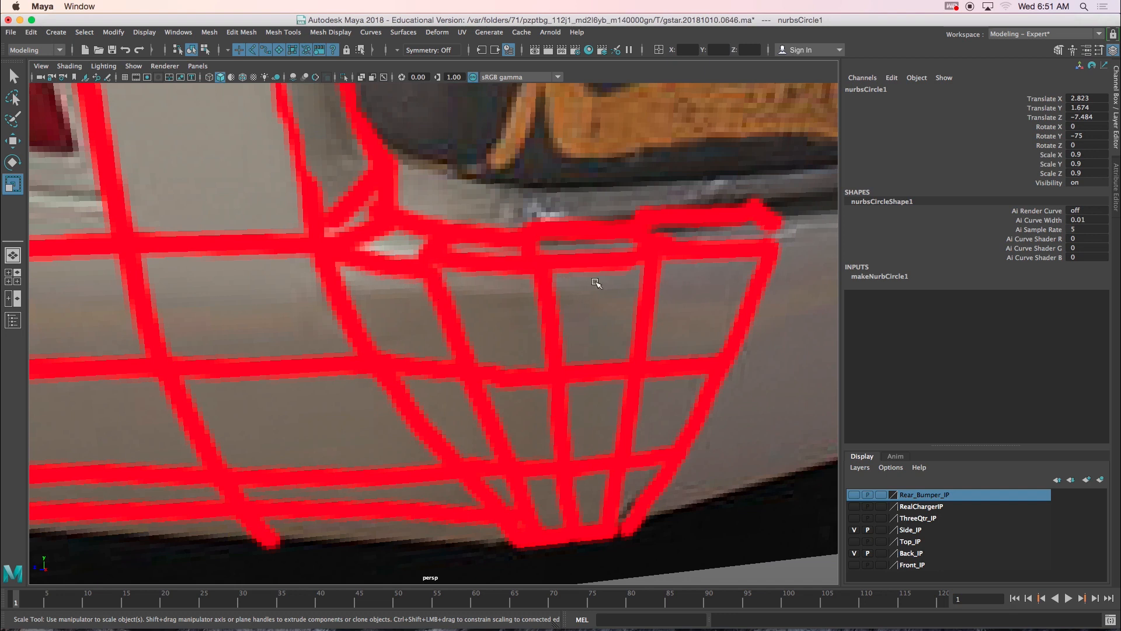
scroll(564, 282, "down", 2)
scroll(565, 283, "down", 2)
- Scale the arc uniformly to 1.168 in the side view, matching it to the side blueprint below the bumper
key("space")
key("space")
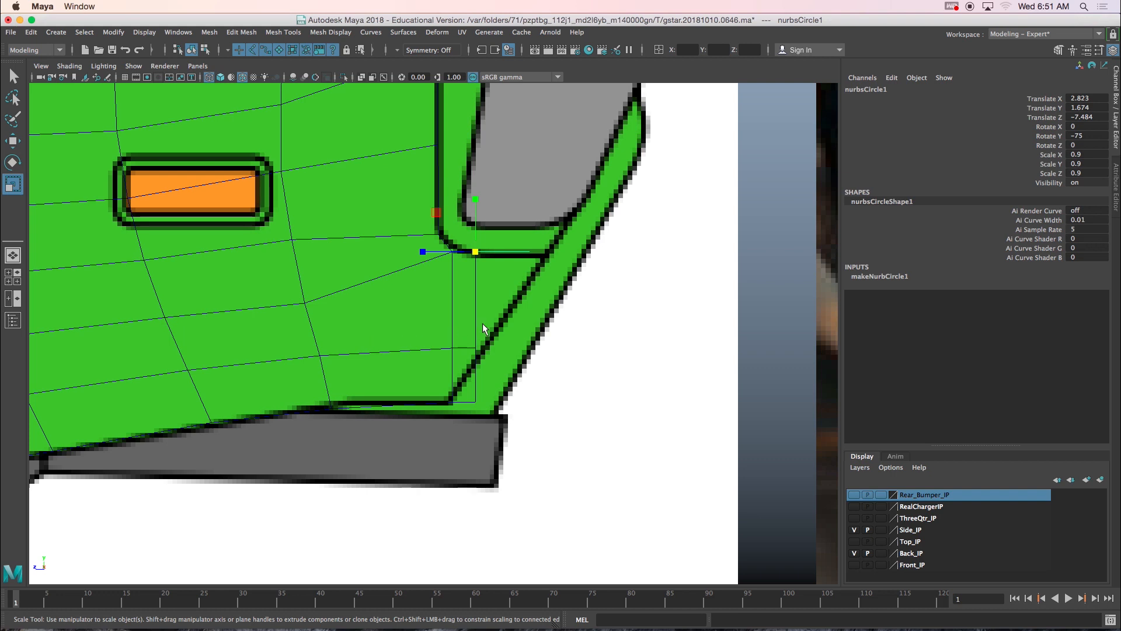
scroll(531, 298, "up", 2)
middle_click_drag(538, 264, 429, 331, "alt")
scroll(428, 332, "up", 3)
scroll(428, 331, "up", 2)
scroll(426, 336, "up", 2)
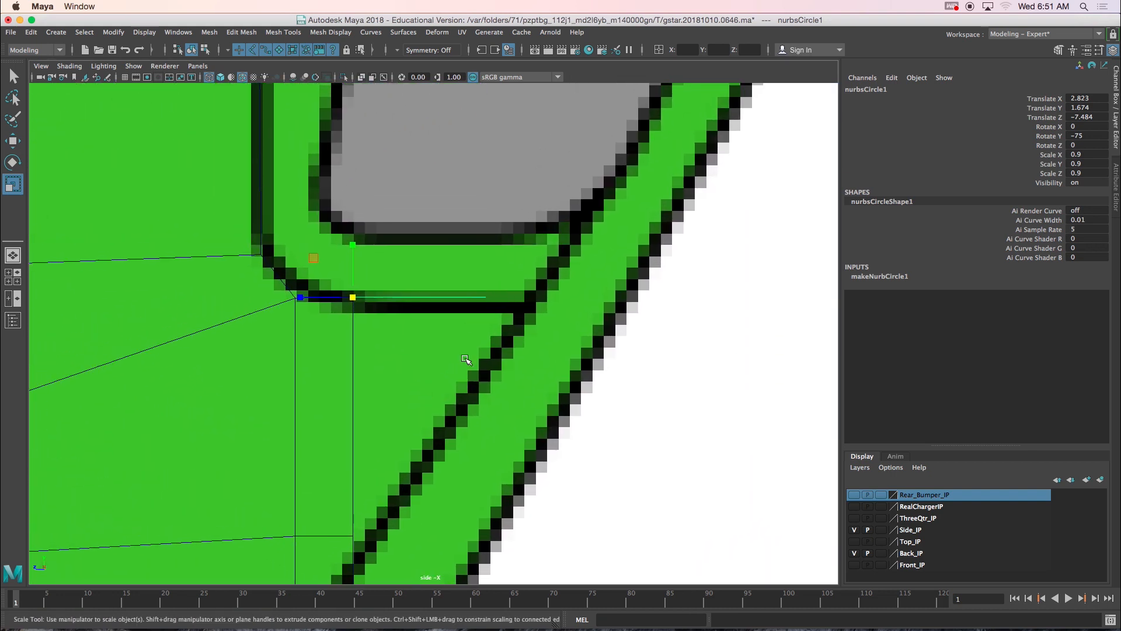
scroll(485, 301, "up", 2)
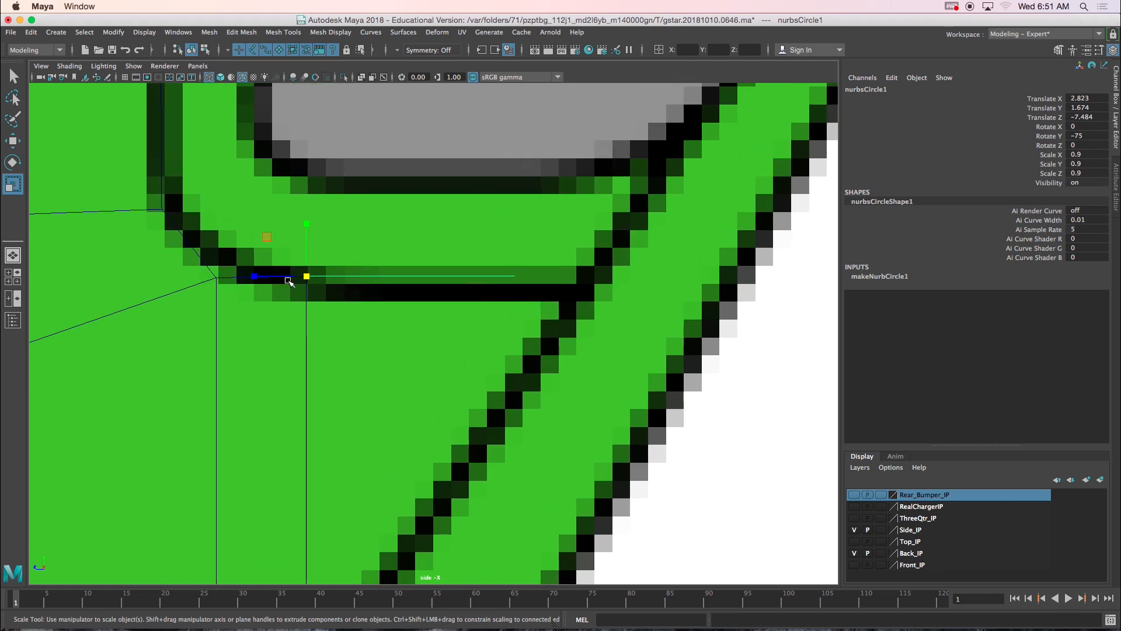
left_click_drag(308, 277, 440, 285)
- Check the rescaled arc against the fender's rear corner in the side and perspective views
scroll(439, 283, "down", 10)
scroll(472, 322, "up", 3)
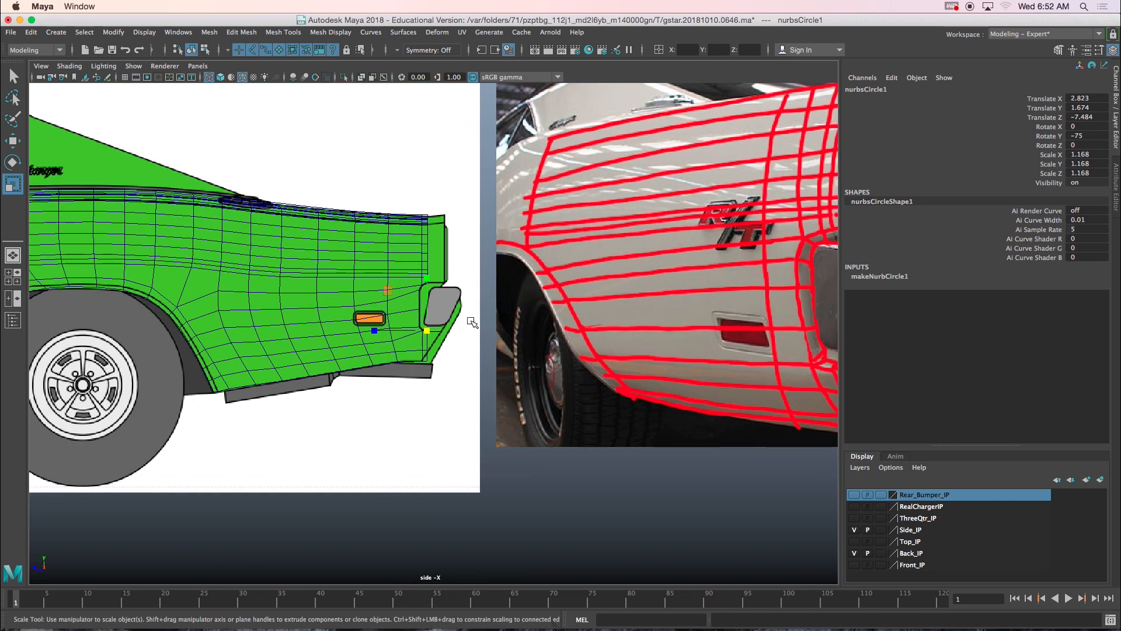
scroll(471, 321, "up", 2)
key("space")
key("space")
left_click_drag(583, 278, 565, 294)
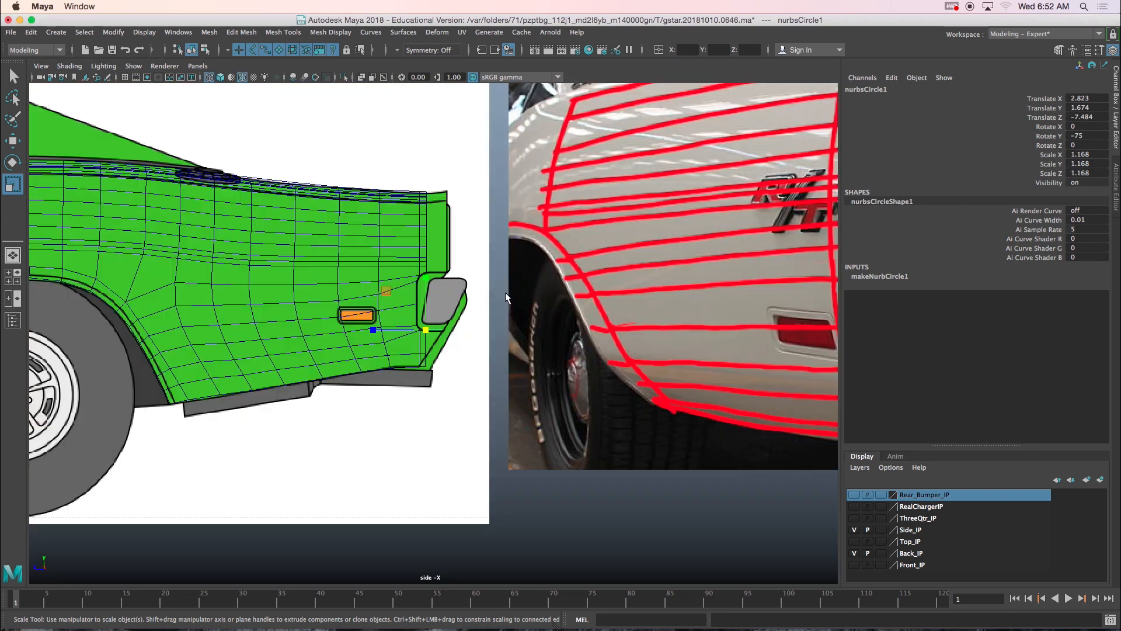
key("space")
key("space")
scroll(487, 373, "down", 4)
left_click_drag(485, 403, 333, 465, "alt")
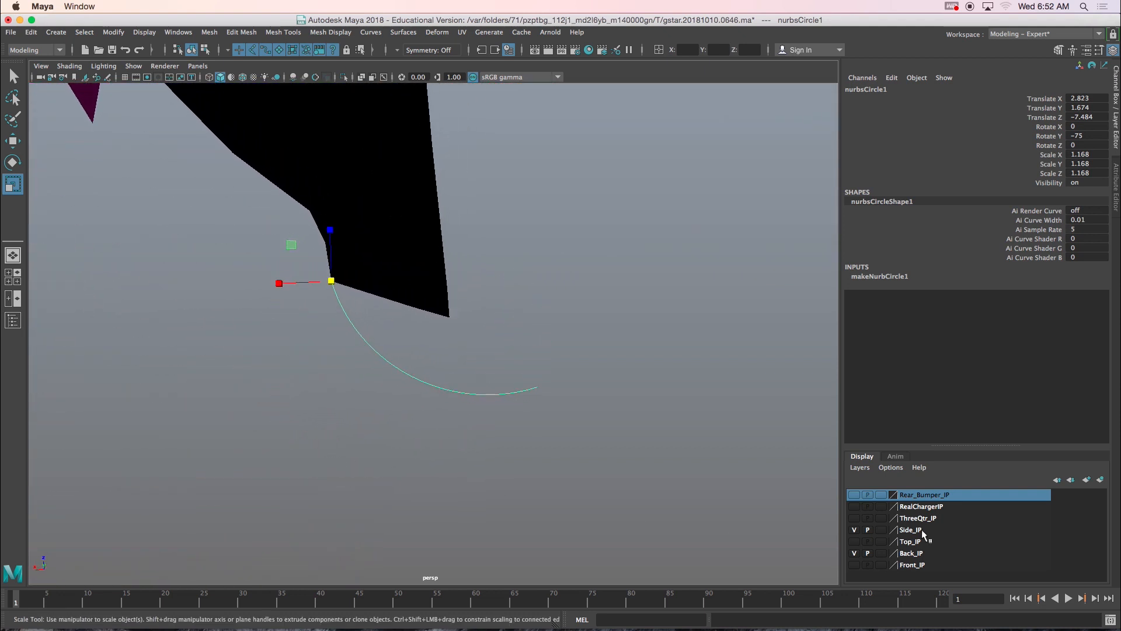
- Show the Top_IP layer and compare the arc with the blueprint's rear bumper corner in the top view
left_click(854, 541)
key("space")
key("space")
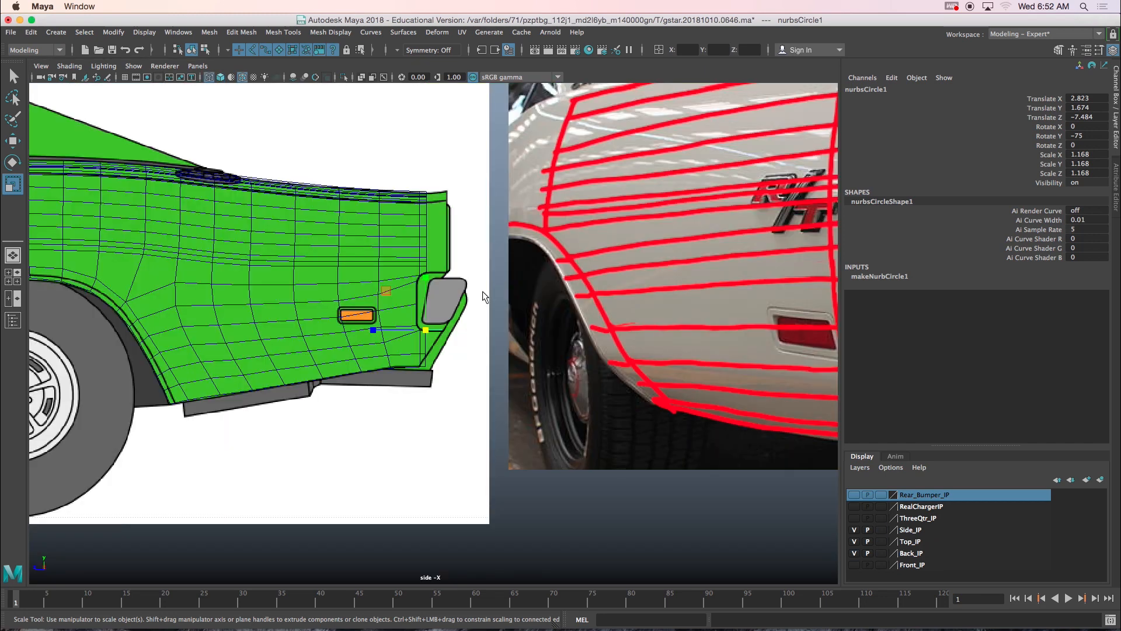
key("space")
key("space")
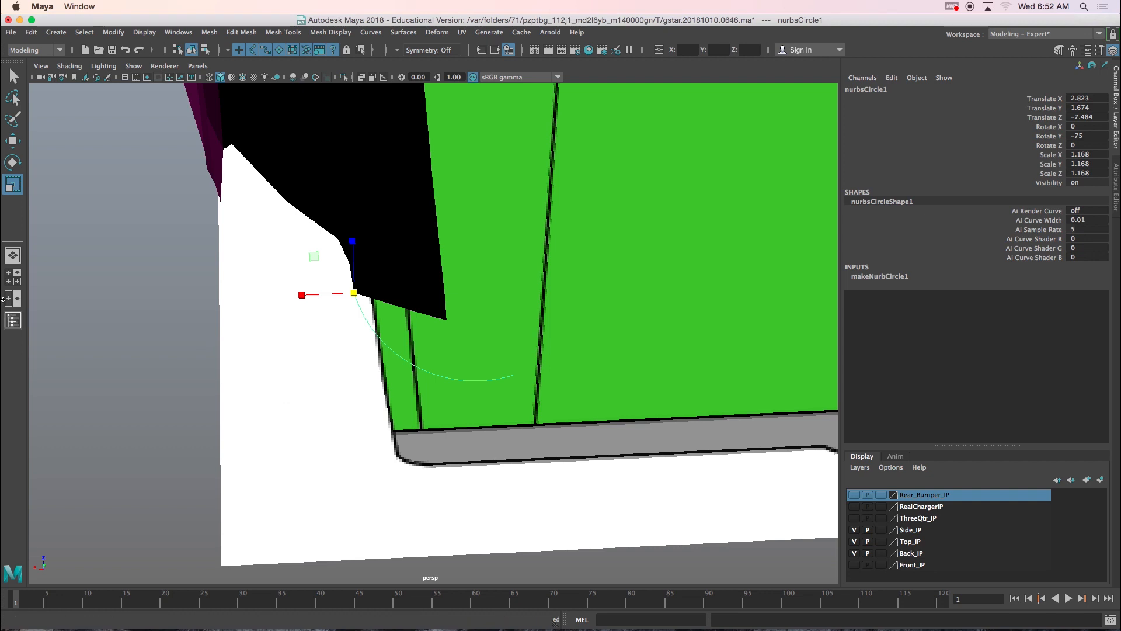
key("space")
key("space")
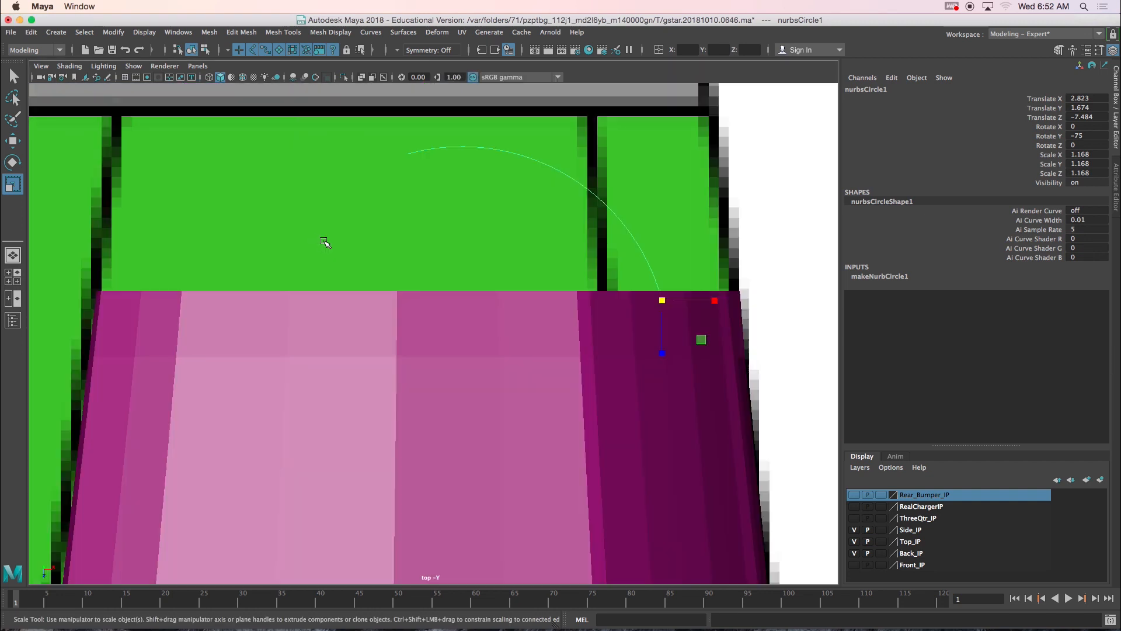
scroll(319, 241, "down", 5)
scroll(413, 304, "up", 4)
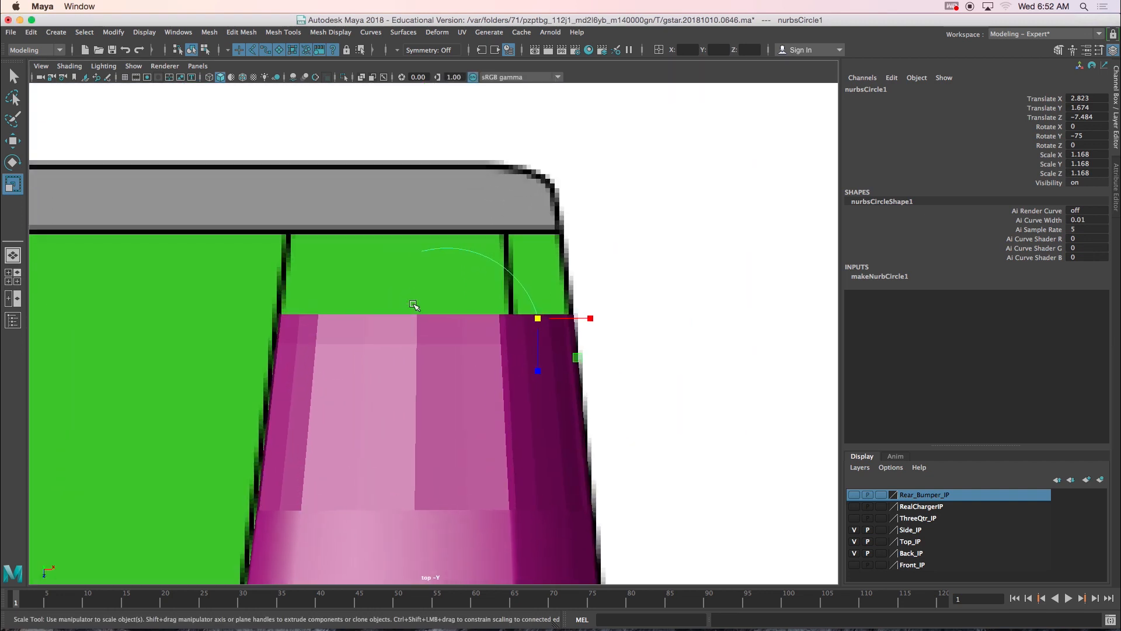
scroll(413, 304, "up", 2)
middle_click_drag(431, 275, 375, 331, "alt")
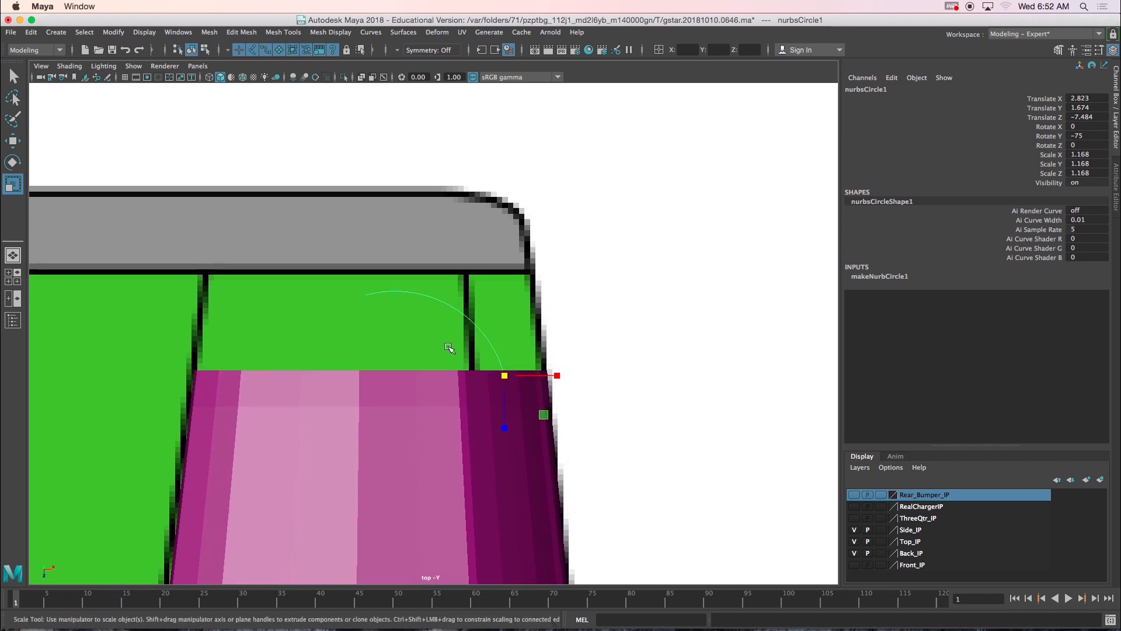
middle_click_drag(450, 306, 426, 320, "alt")
scroll(424, 319, "up", 3)
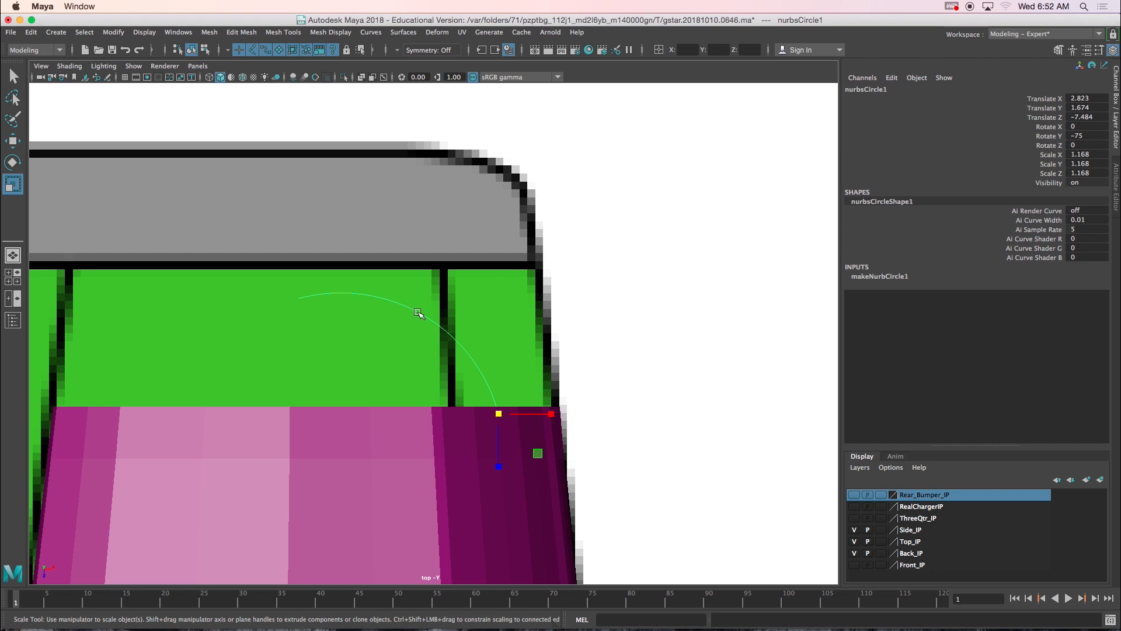
- Display the arc's control vertices and move the two at its inner end level with the neighbouring vertex
right_click(418, 314)
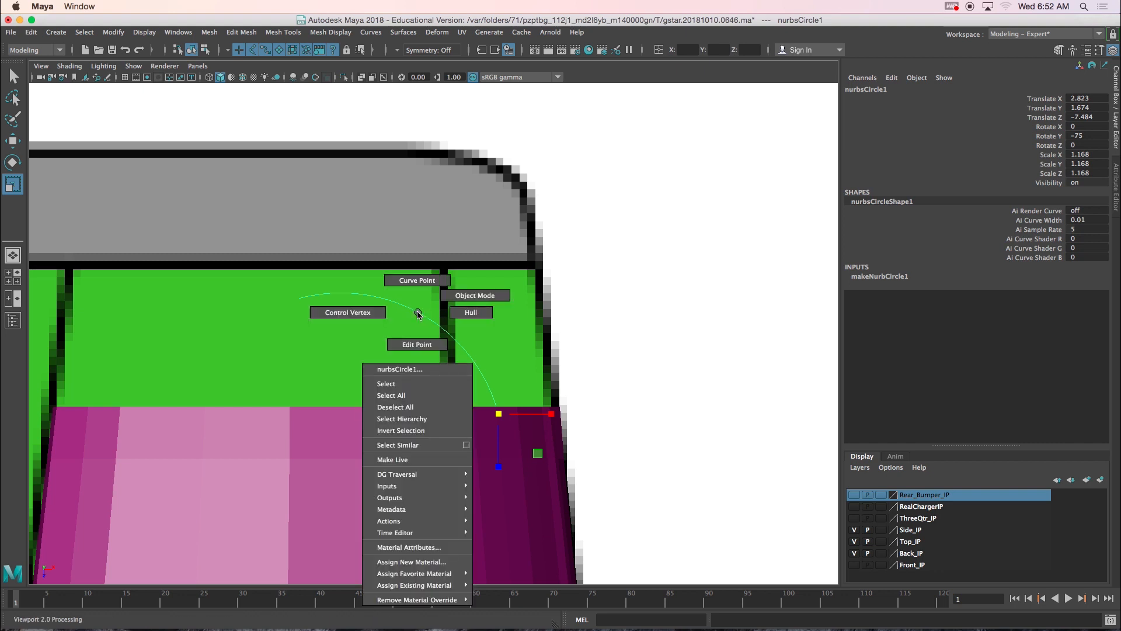
right_click_drag(419, 315, 364, 310)
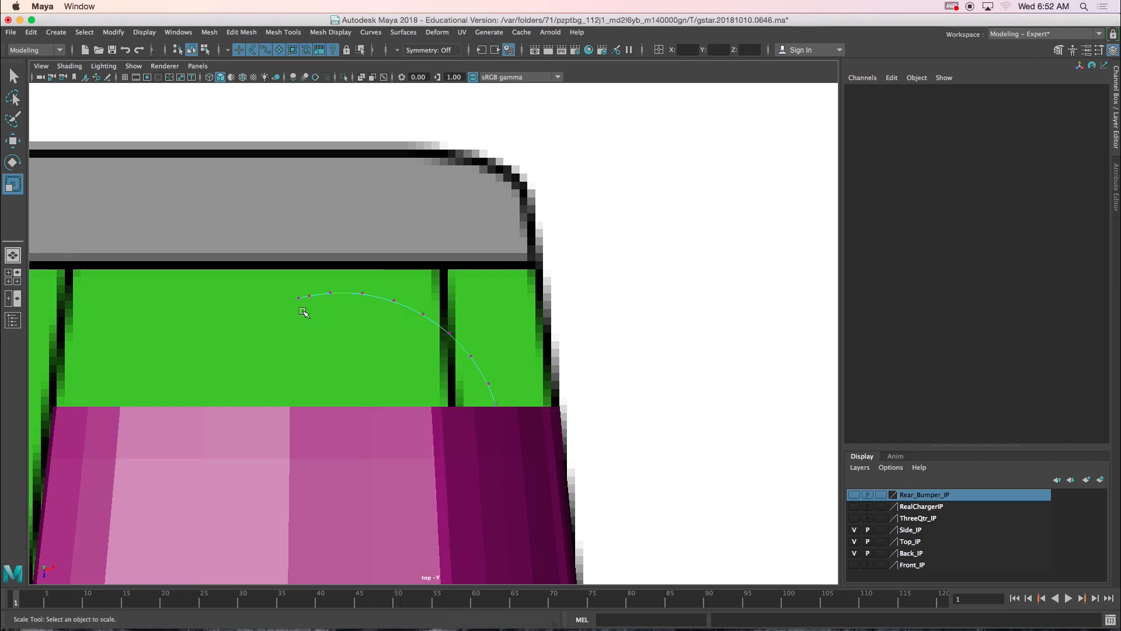
scroll(277, 283, "up", 2)
middle_click_drag(277, 281, 342, 296, "alt")
scroll(377, 304, "up", 2)
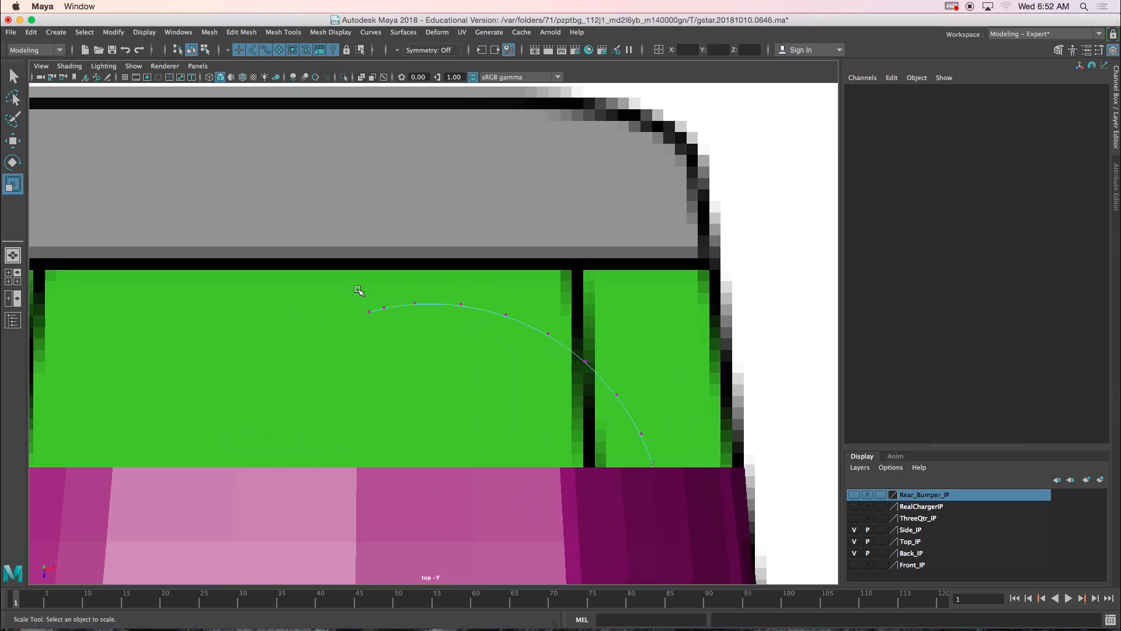
scroll(358, 290, "up", 2)
left_click_drag(345, 320, 353, 326)
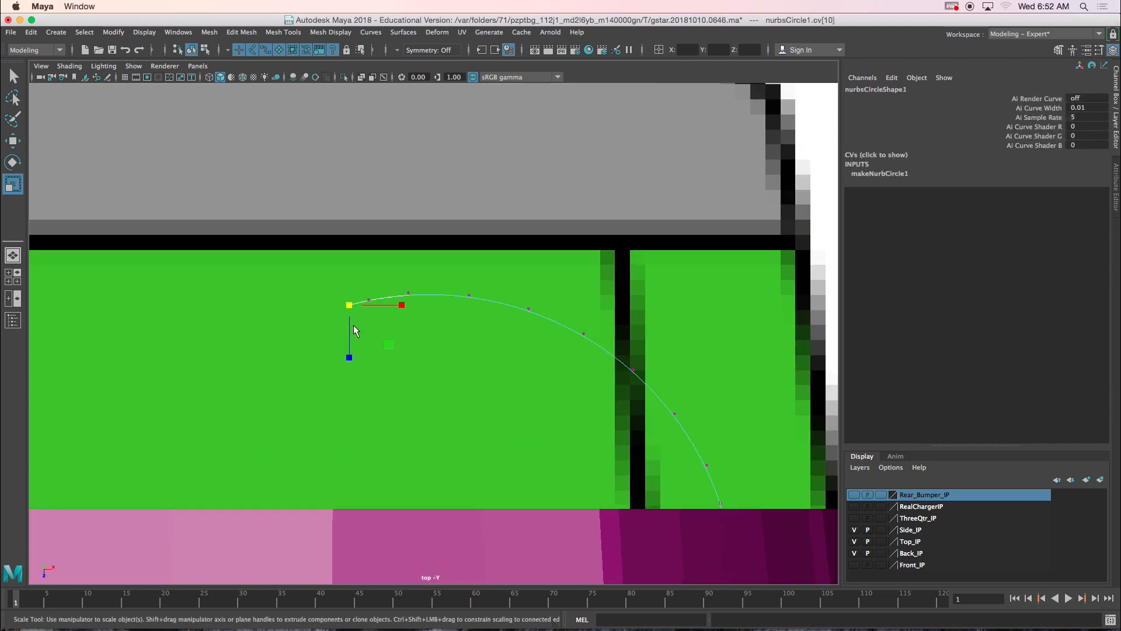
key("w")
left_click(350, 344)
left_click_drag(319, 273, 372, 320)
left_click(360, 331)
middle_click_drag(362, 289, 395, 292)
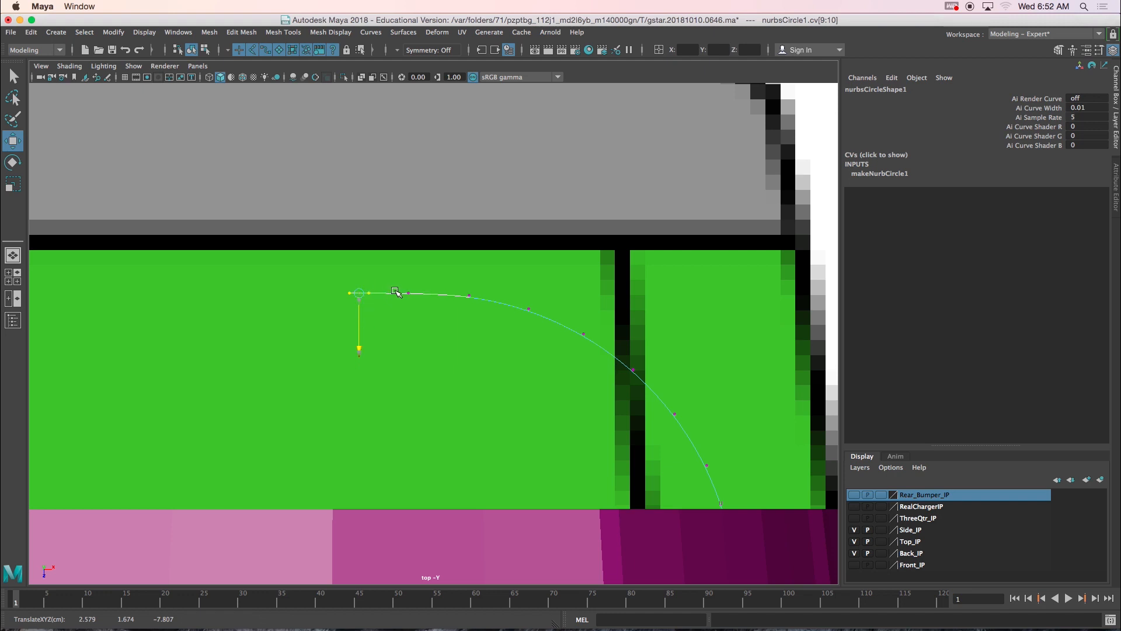
- Select the four control vertices at the arc's inner end and scale them along Z into a straight line
left_click_drag(303, 277, 360, 296)
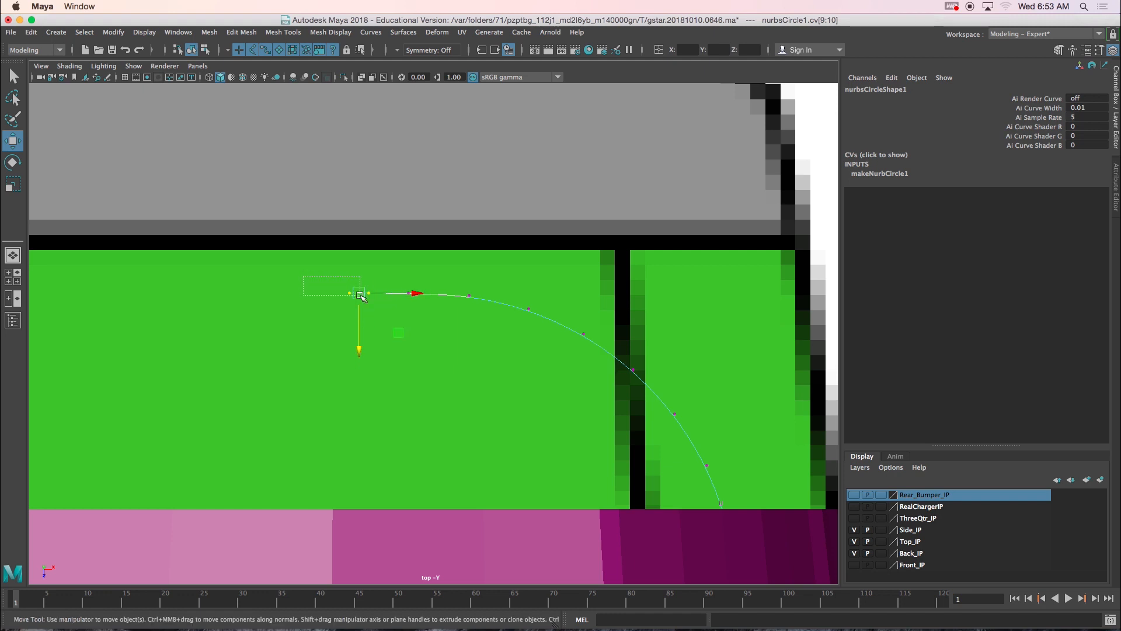
left_click_drag(476, 314, 477, 315)
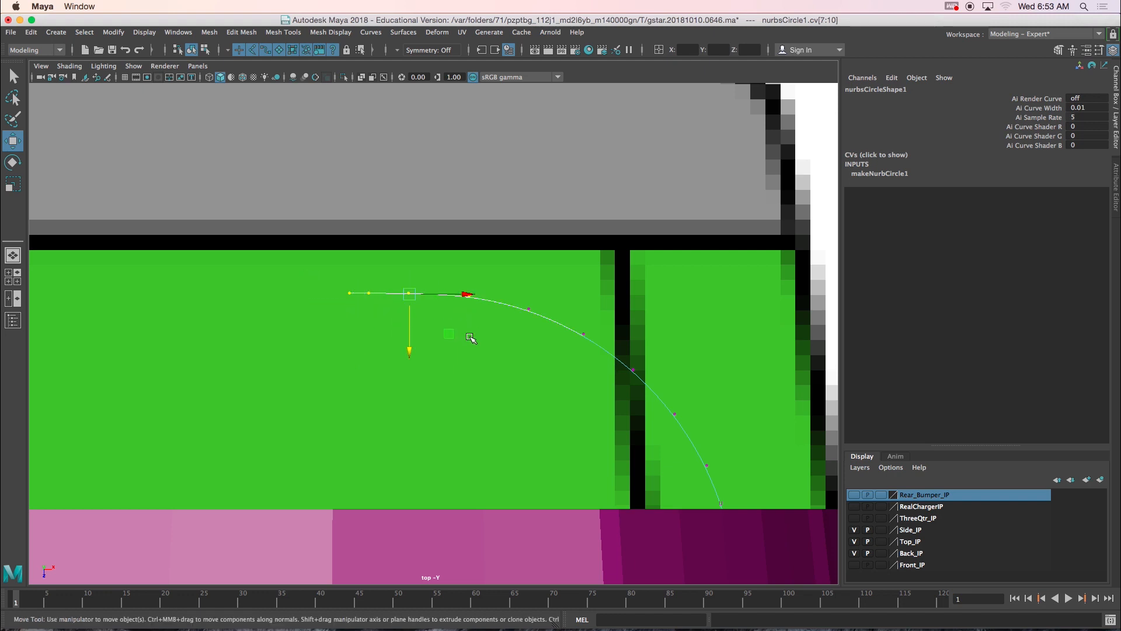
key("r")
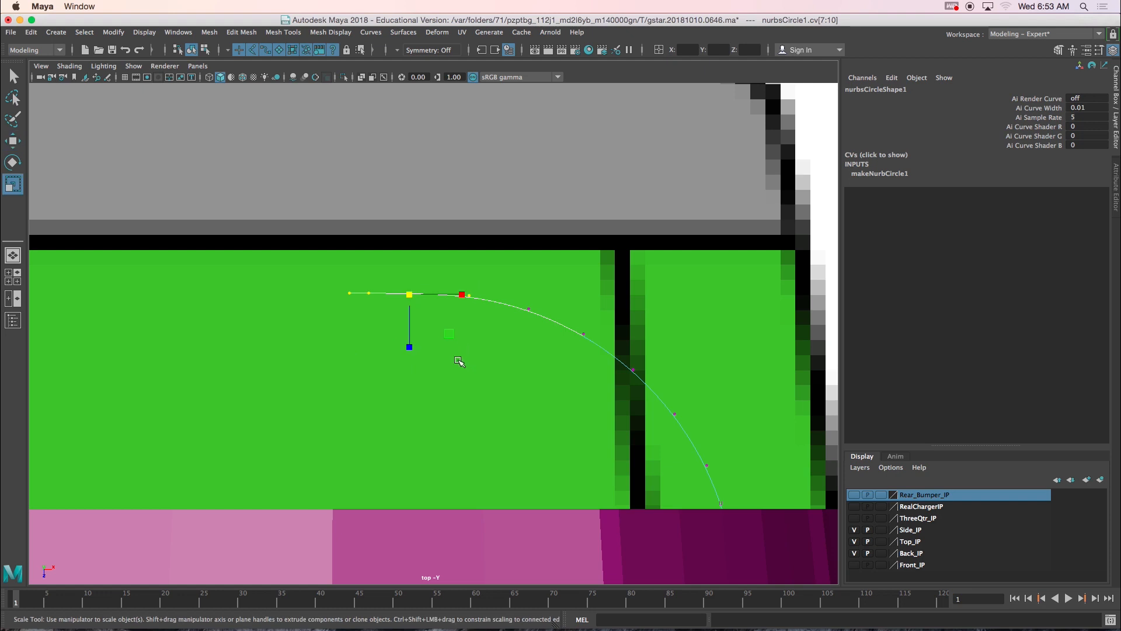
left_click_drag(411, 349, 411, 350)
left_click_drag(412, 296, 413, 295)
left_click_drag(412, 348, 413, 348)
left_click_drag(408, 290, 408, 285)
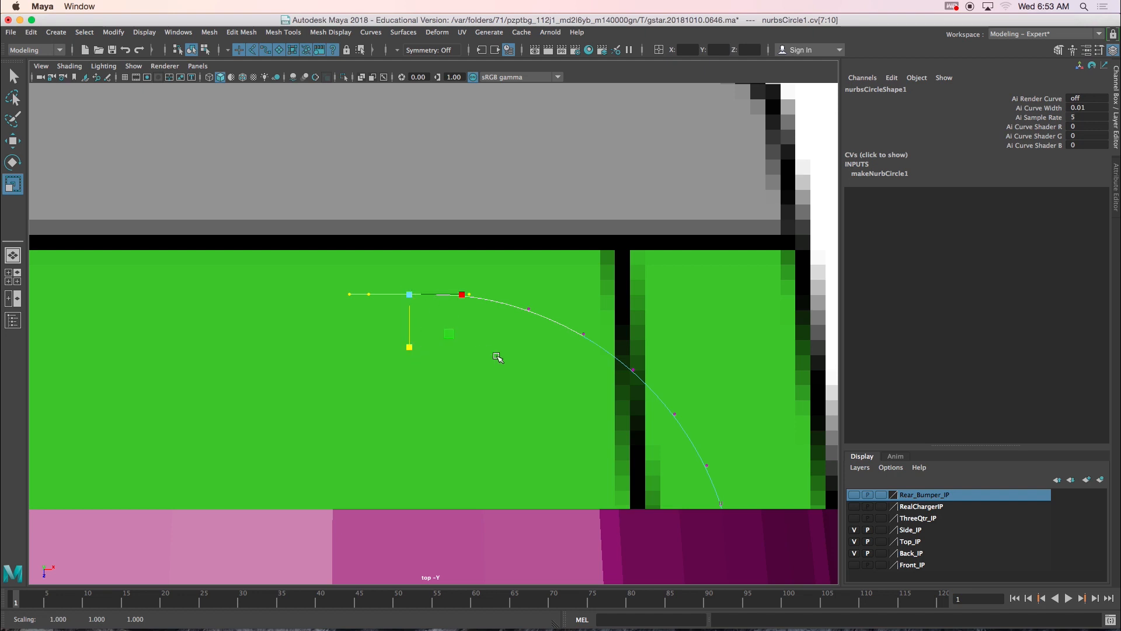
key("space")
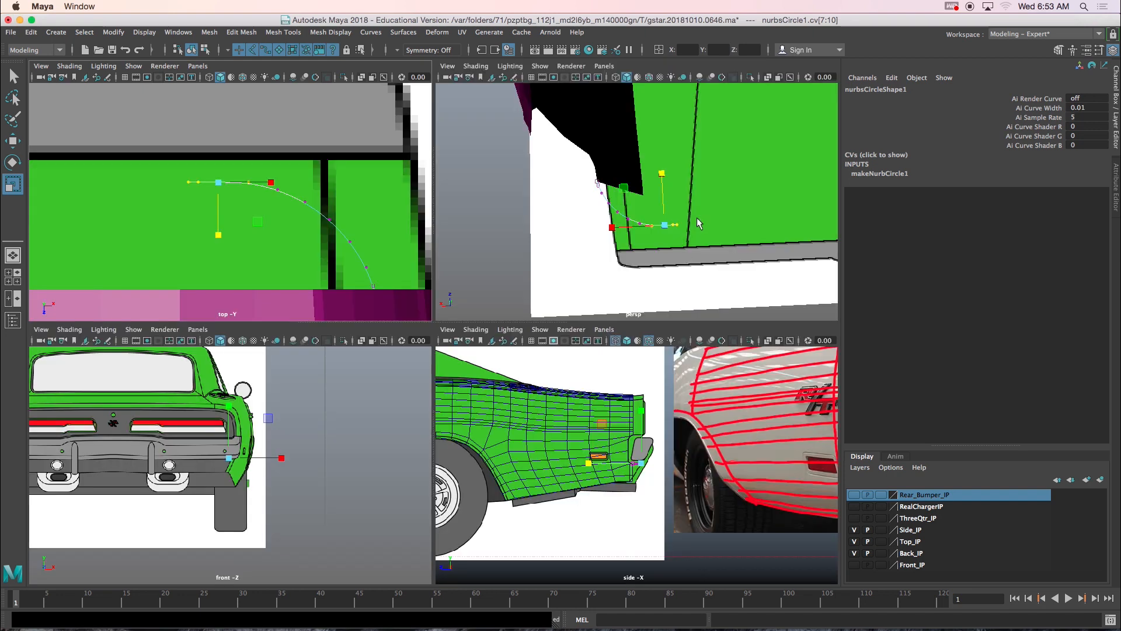
- Compare the arc and the fender's lower rear corner with the side blueprint and the marked-up reference photo
key("space")
left_click_drag(500, 325, 523, 321, "alt")
right_click_drag(424, 350, 479, 314)
left_click_drag(425, 359, 439, 347, "alt")
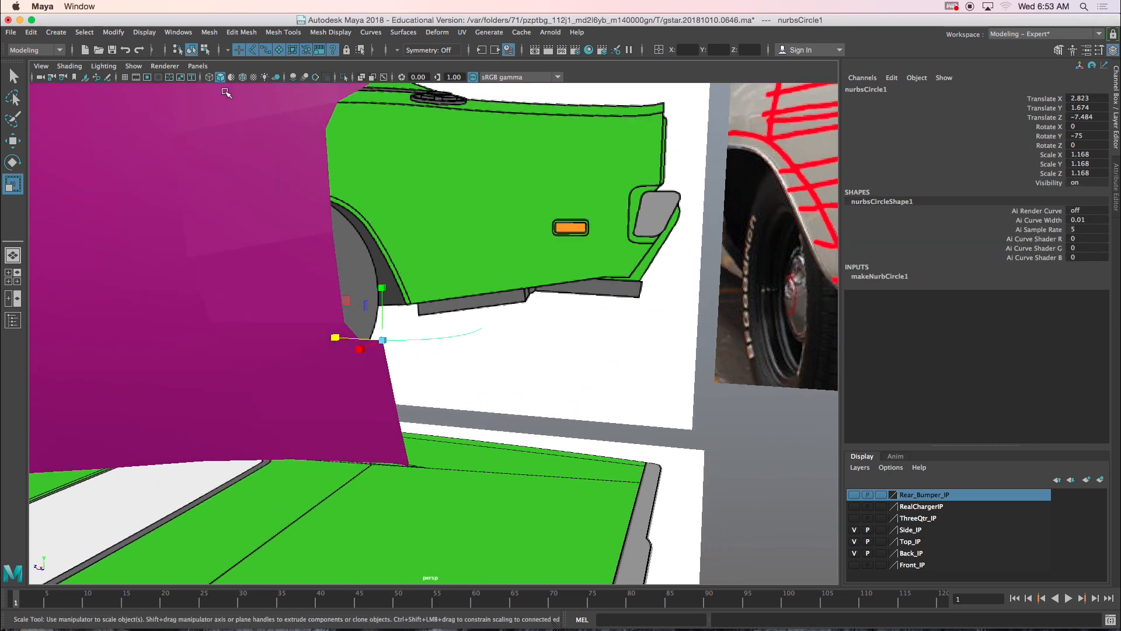
left_click_drag(295, 242, 336, 313, "alt")
key("w")
key("space")
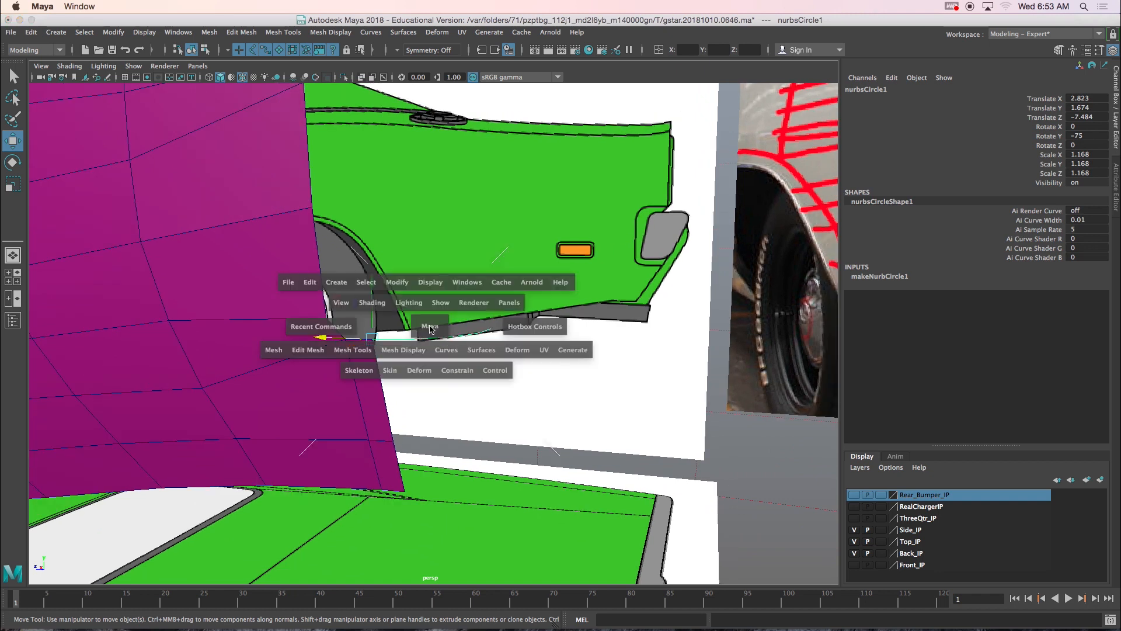
key("space")
scroll(502, 445, "up", 6)
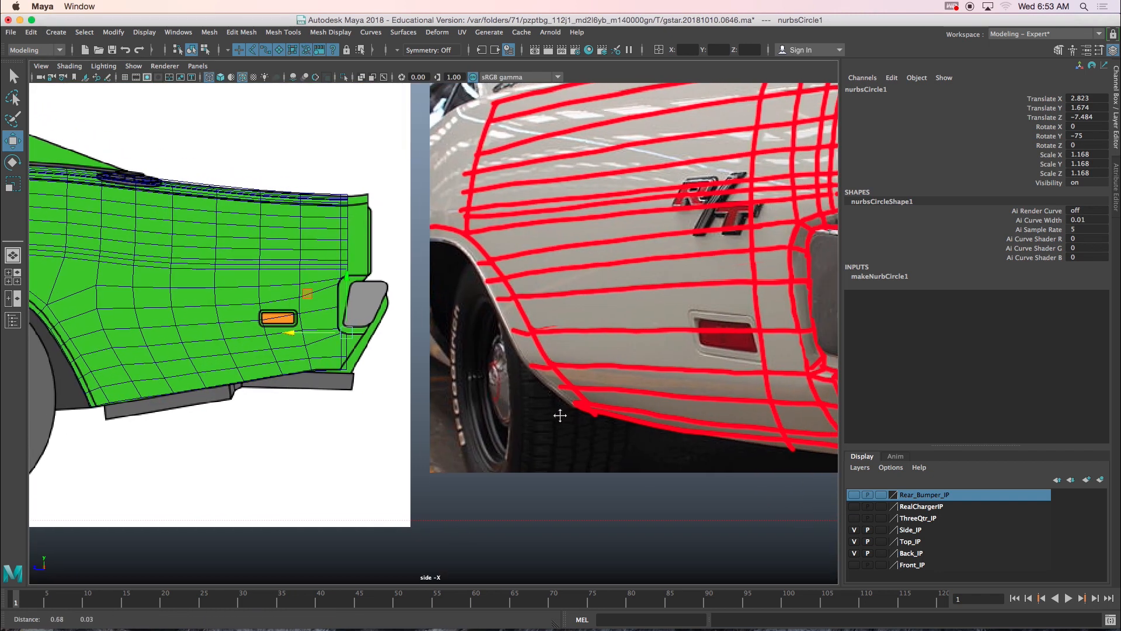
middle_click_drag(492, 411, 441, 367, "alt")
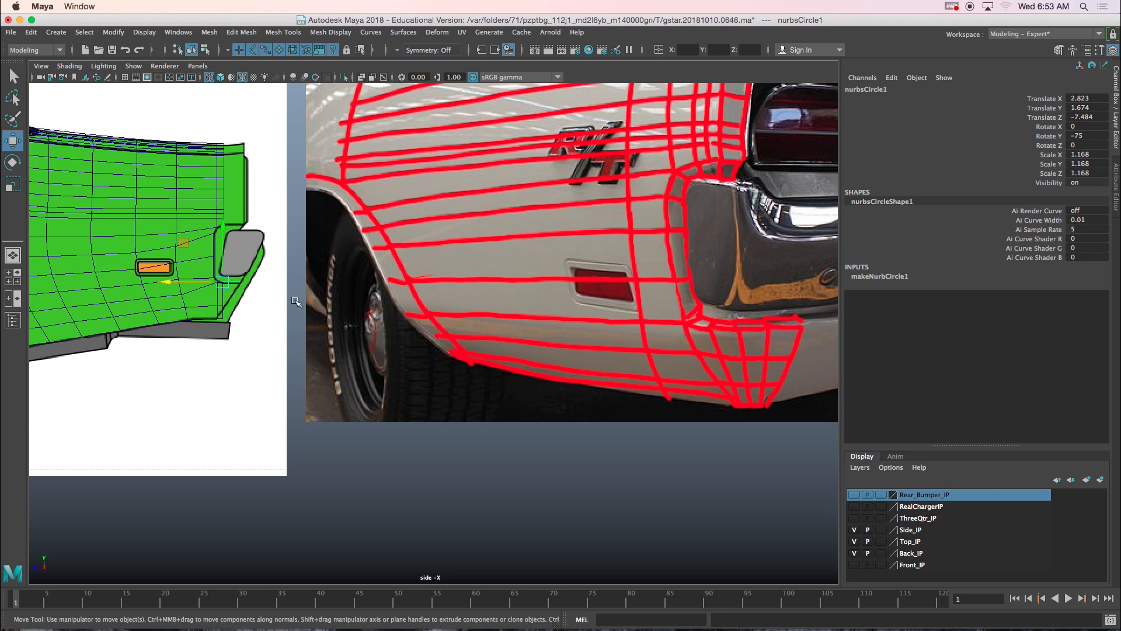
key("space")
key("space")
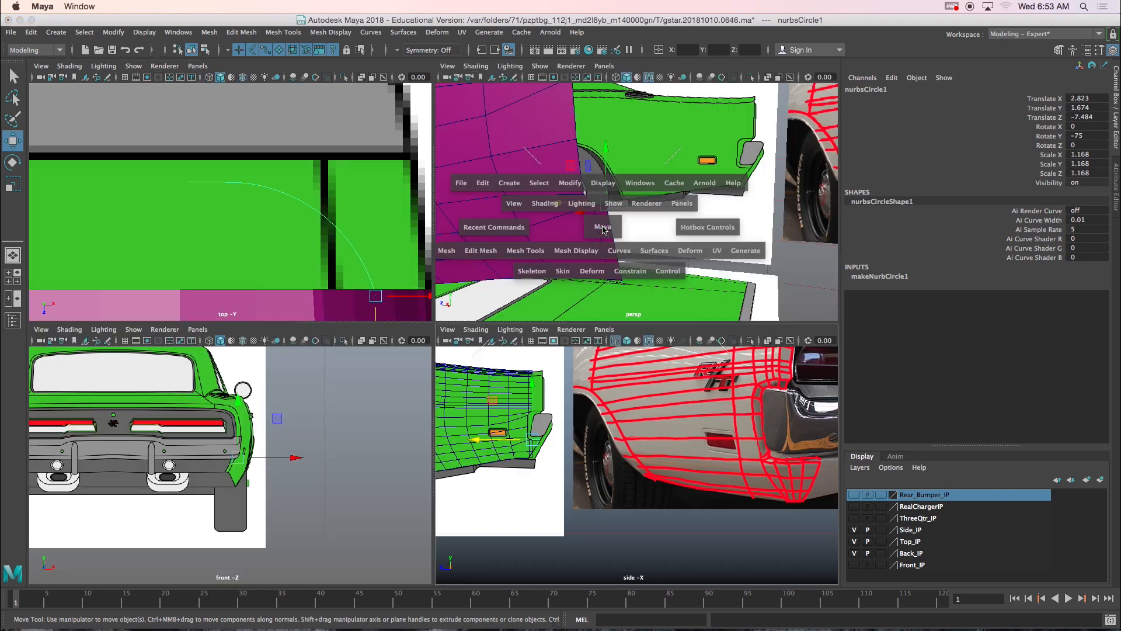
- Select the two open border edges at the fender's lower rear corner and extrude them inward beneath the bumper
left_click_drag(485, 303, 375, 381, "alt")
right_click_drag(375, 381, 375, 266)
left_click(383, 387)
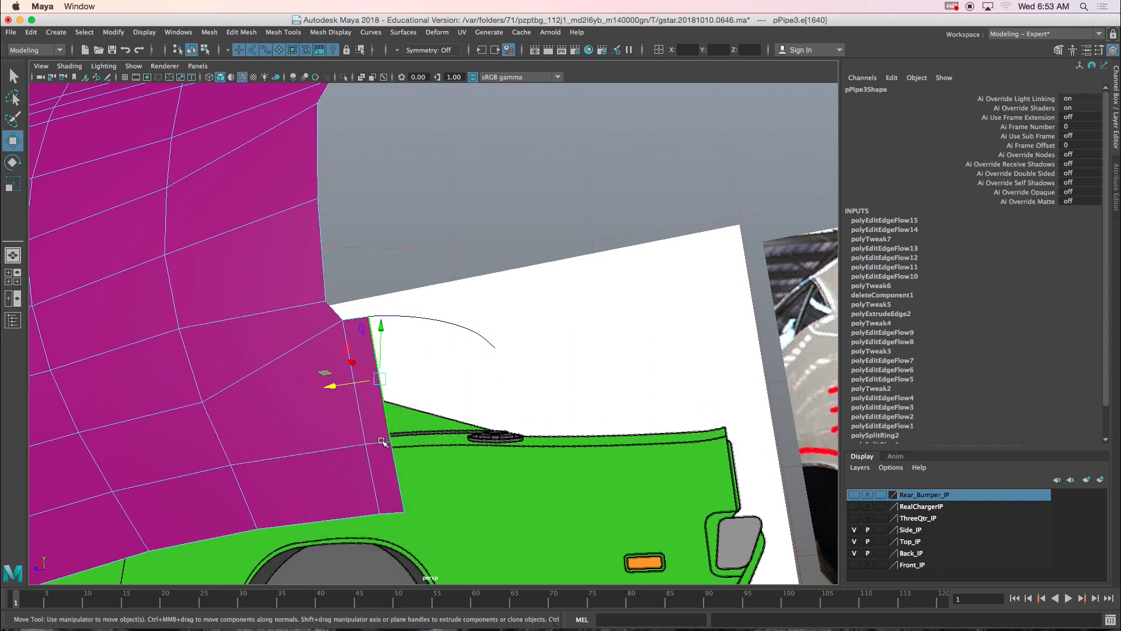
left_click_drag(387, 456, 415, 445, "alt")
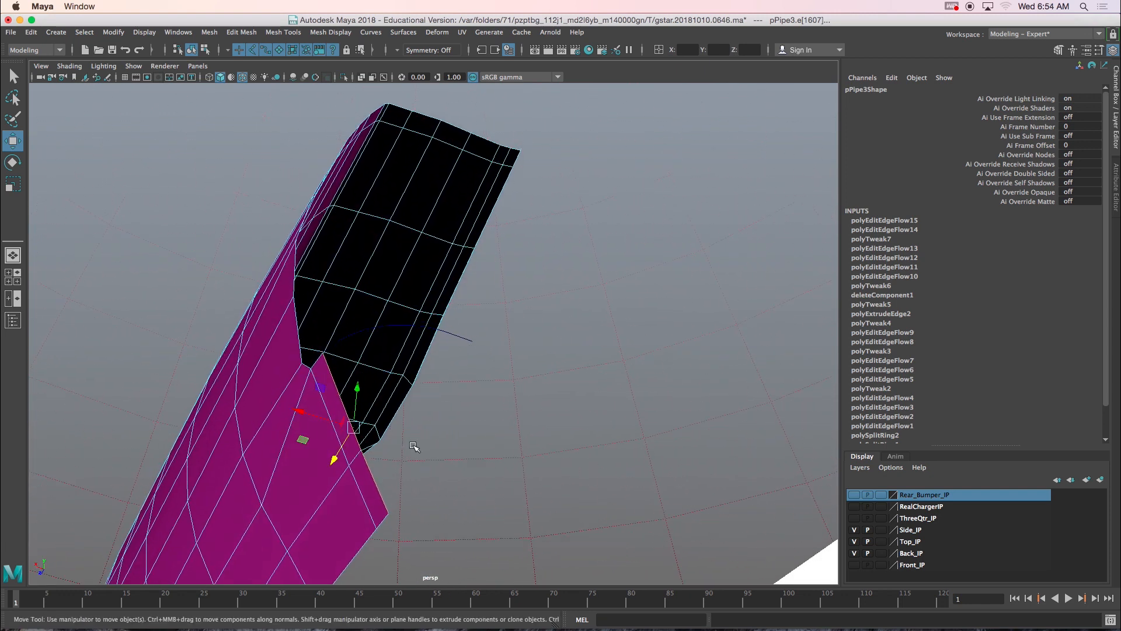
key("ctrl+e")
key("w")
left_click_drag(290, 413, 466, 448, "shift")
key("r")
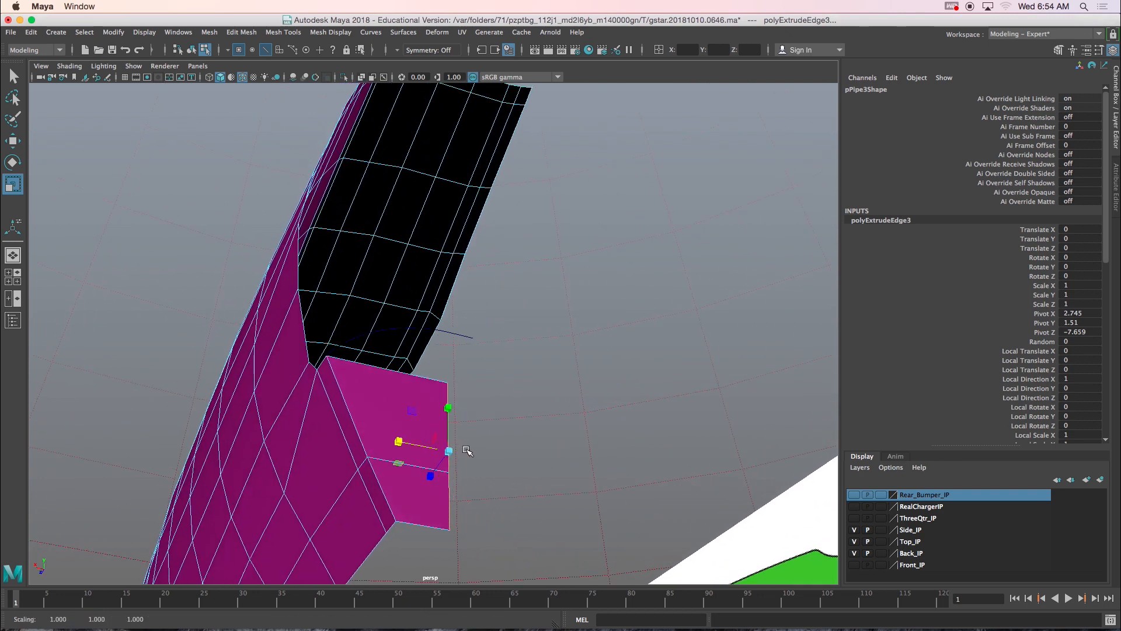
key("w")
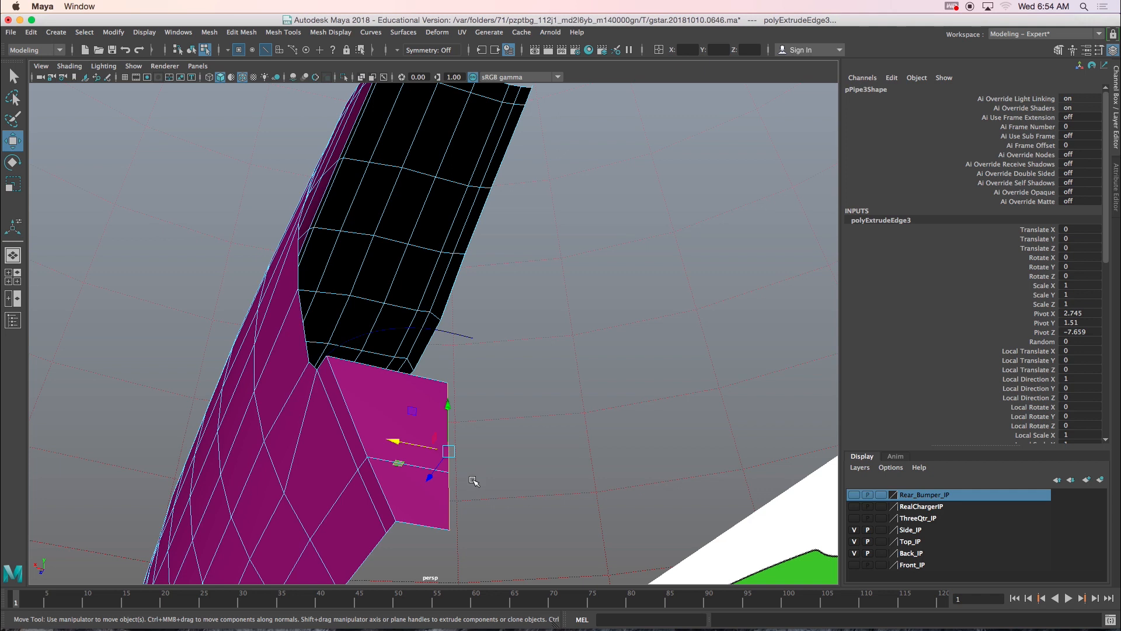
- Relocate the extruded edges' pivot to their upper corner and snap that corner to the arc's inner end
key("d")
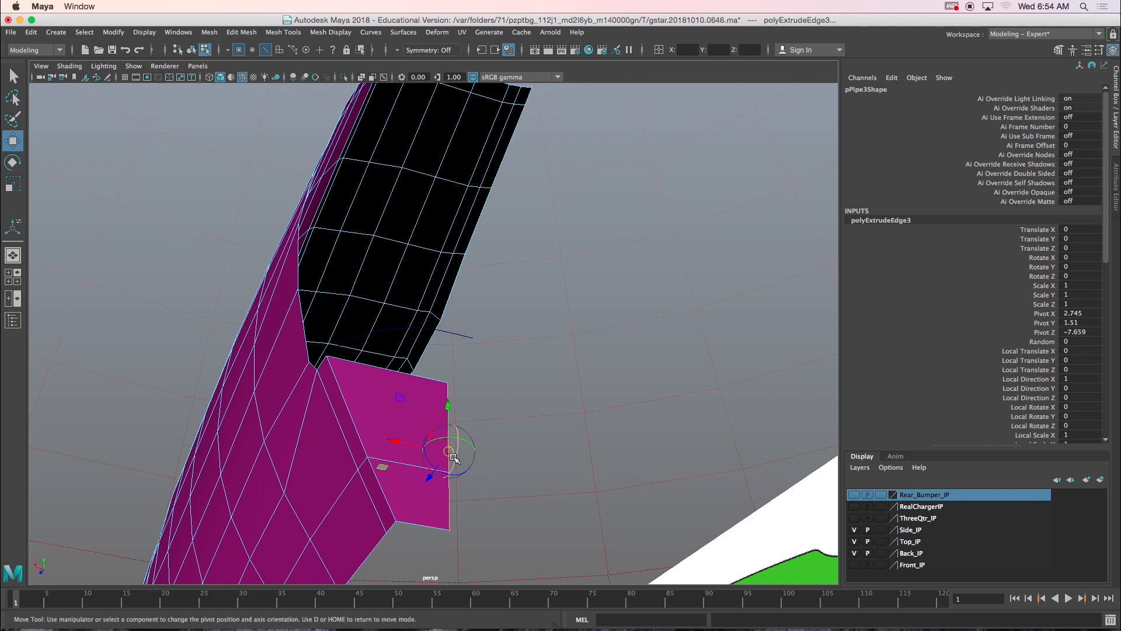
left_click_drag(450, 452, 479, 462)
left_click_drag(413, 390, 462, 368)
scroll(462, 368, "up", 3)
middle_click_drag(478, 369, 472, 333, "alt")
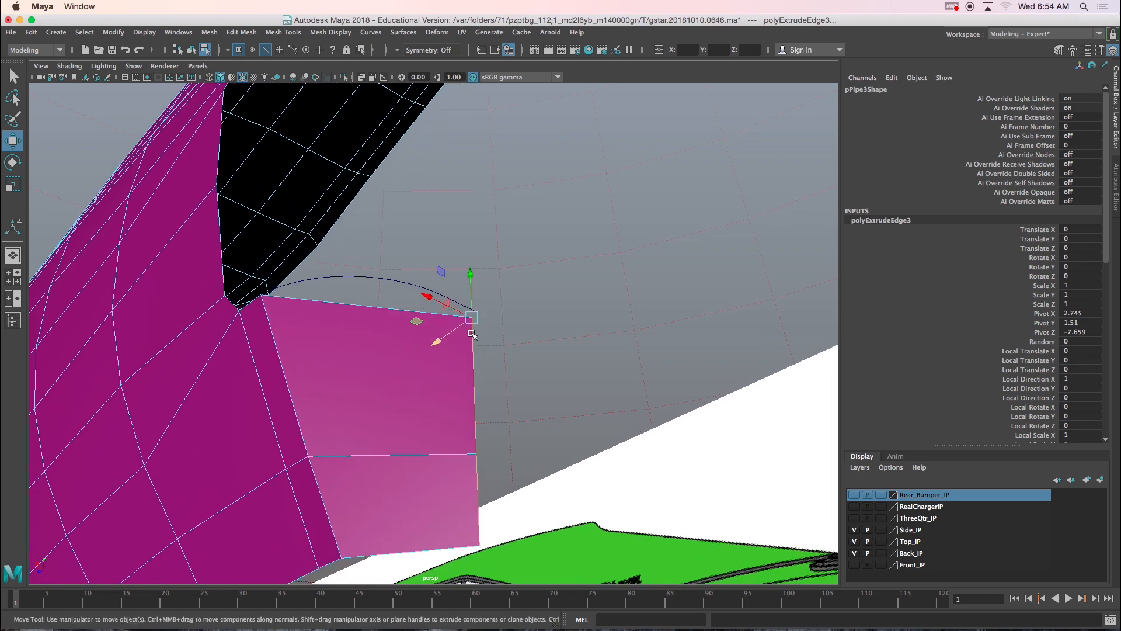
mouse_move(471, 318)
left_mouse_down()
mouse_move(424, 286)
mouse_move(478, 312)
mouse_move(372, 287)
mouse_move(470, 310)
left_mouse_up()
key("ctrl+z")
- Duplicate the arc, place the copy at the extruded strip's lower outer corner, and scale it uniformly to about 0.596
left_click_drag(547, 351, 526, 375, "alt")
left_click_drag(363, 320, 370, 298, "alt")
left_click(370, 295)
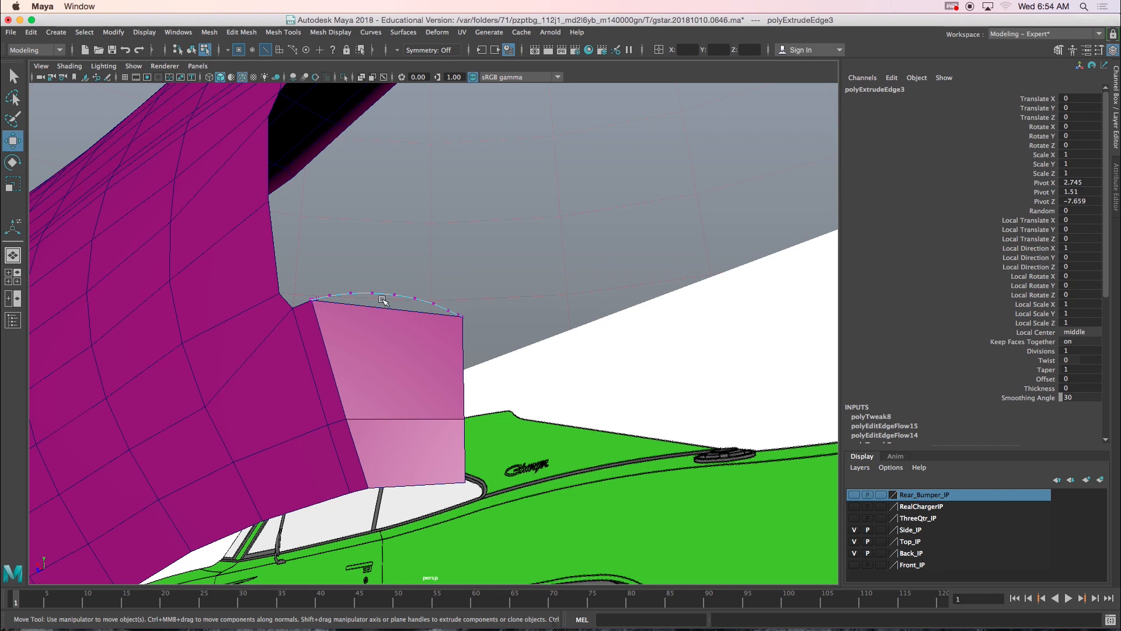
right_click_drag(383, 295, 442, 278)
left_click_drag(388, 315, 394, 309, "alt")
key("ctrl+d")
left_click_drag(386, 359, 384, 334, "alt")
left_click_drag(318, 289, 414, 432)
key("r")
left_click_drag(389, 395, 383, 428)
- Select both arcs and isolate them in the top view
left_click(416, 301, "shift")
left_click_drag(443, 328, 432, 353, "alt")
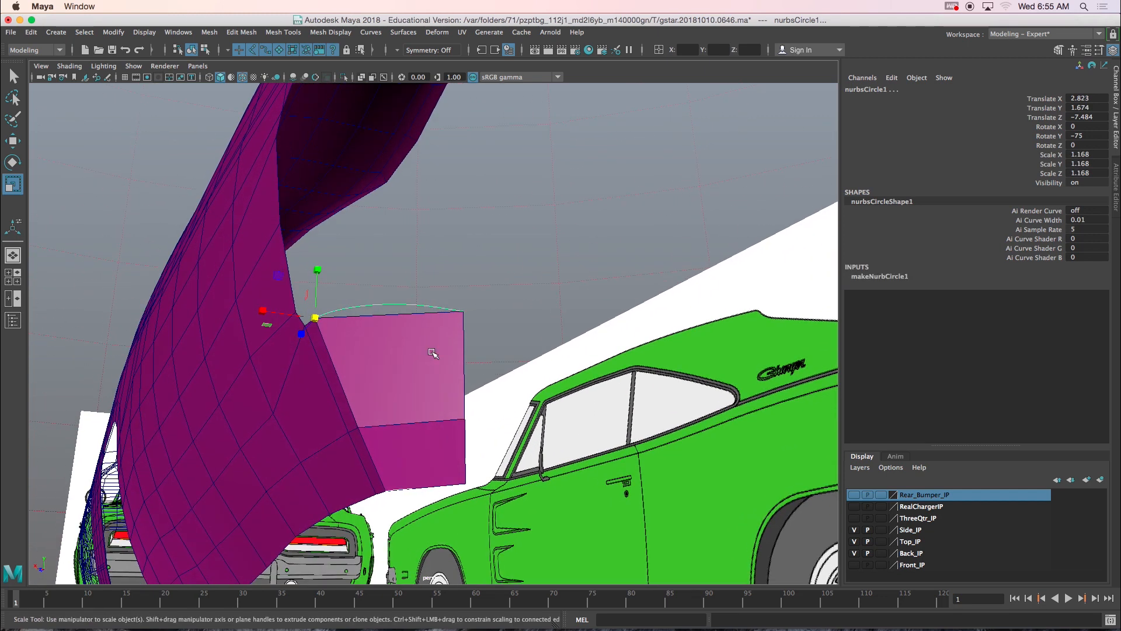
key("ctrl+1")
left_click_drag(453, 333, 446, 437, "alt")
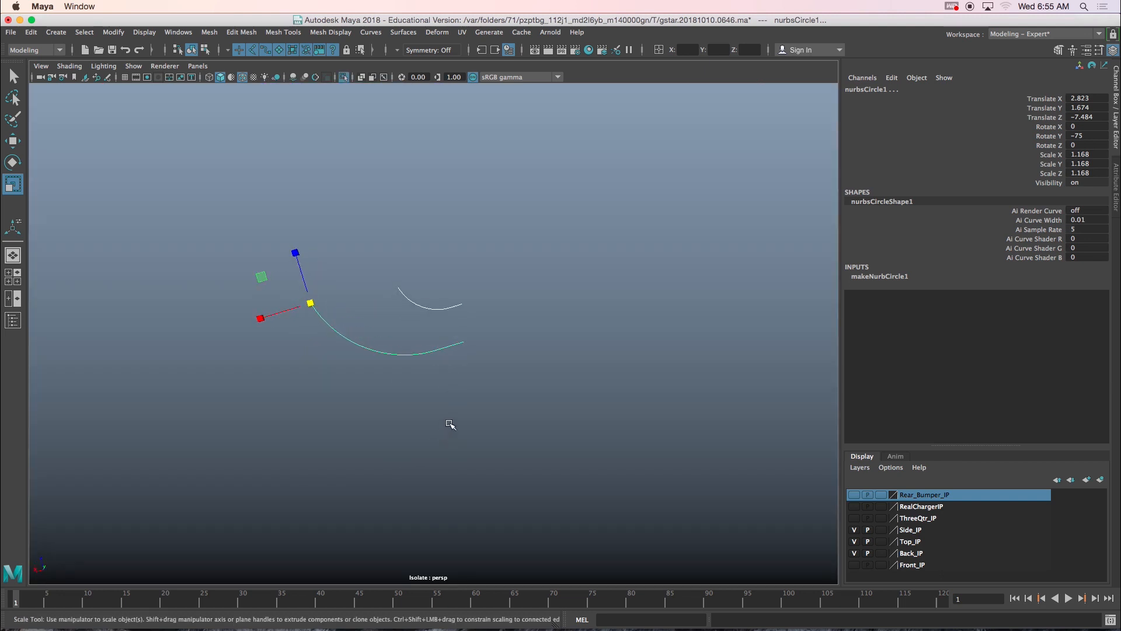
key("ctrl+1")
key("space")
key("space")
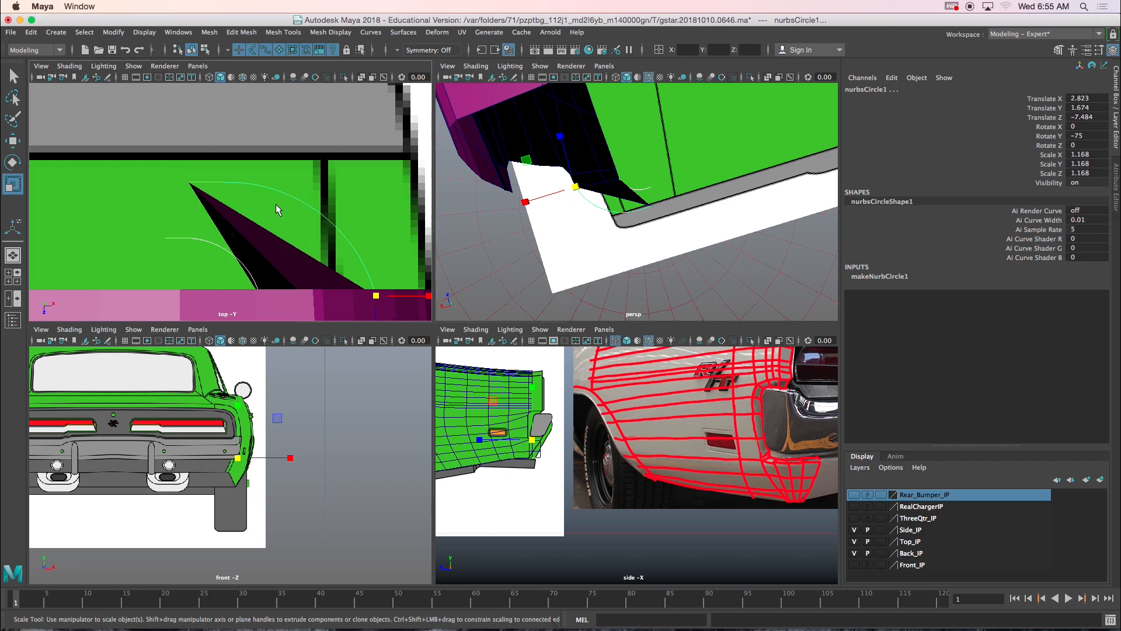
key("ctrl+1")
- Scale the smaller arc uniformly to about 0.45 so its inner end lines up with the larger arc's inner end
left_click_drag(338, 378, 410, 465)
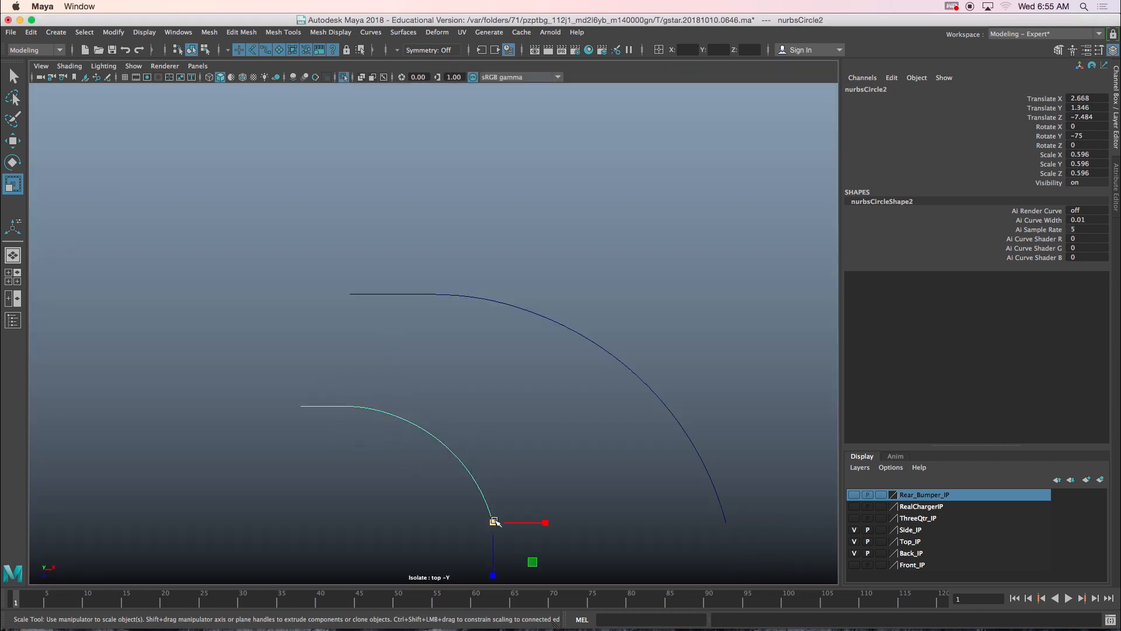
left_click_drag(496, 527, 435, 523)
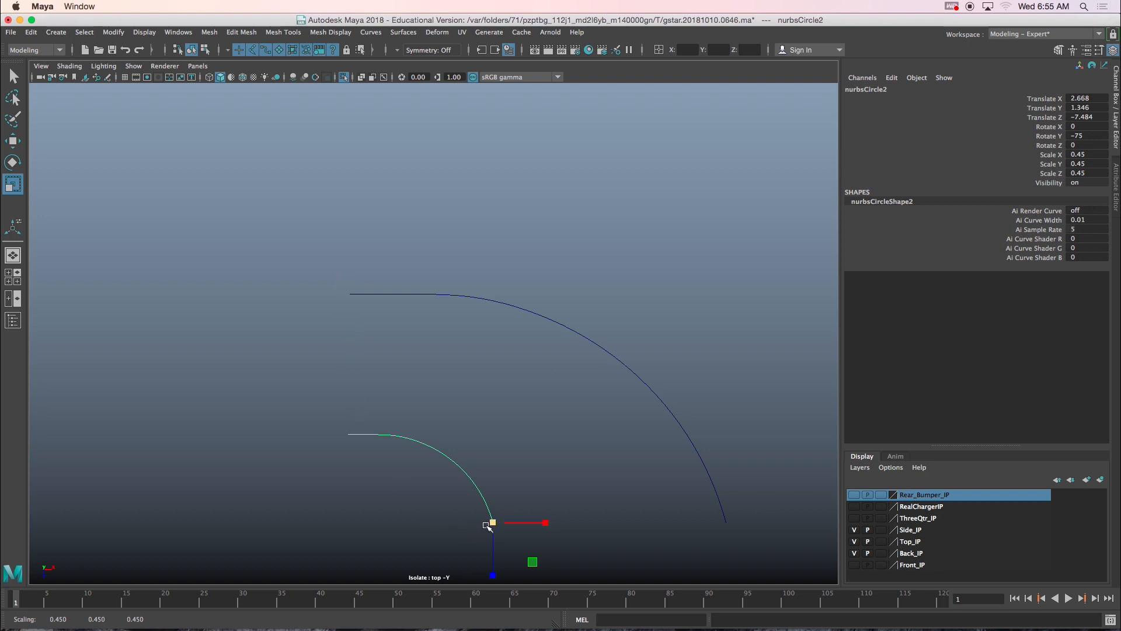
left_click_drag(493, 523, 492, 522)
left_click_drag(493, 525, 494, 524)
- Display both arcs' control vertices and shift the smaller arc's inner end vertices along X toward the larger arc's end
left_click(357, 296)
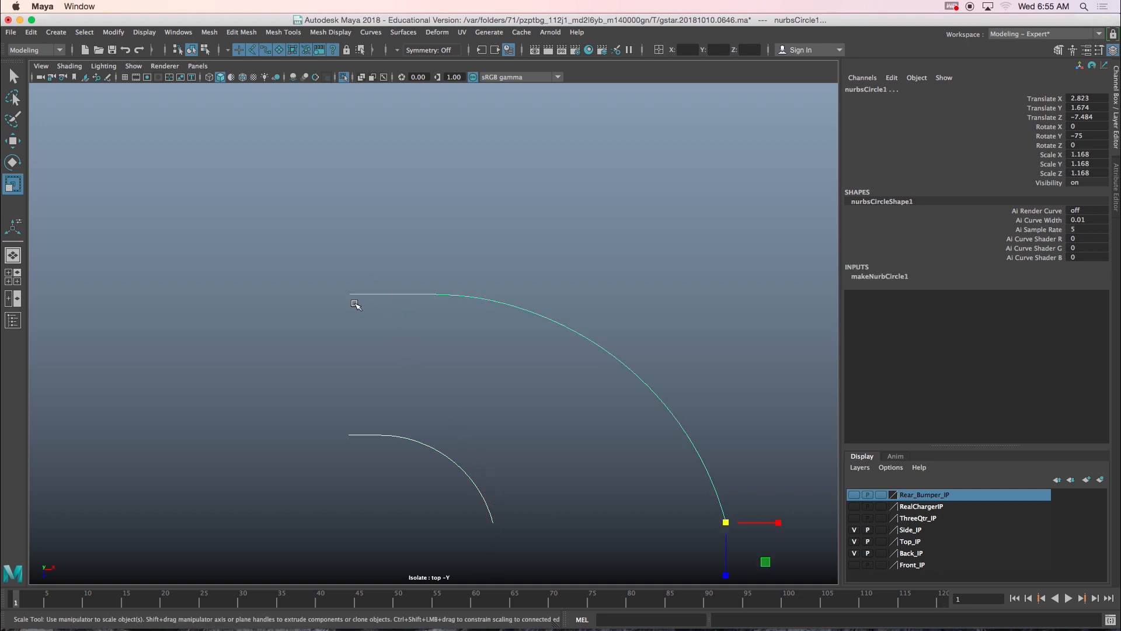
right_click_drag(329, 261, 296, 260)
right_click_drag(298, 246, 234, 245)
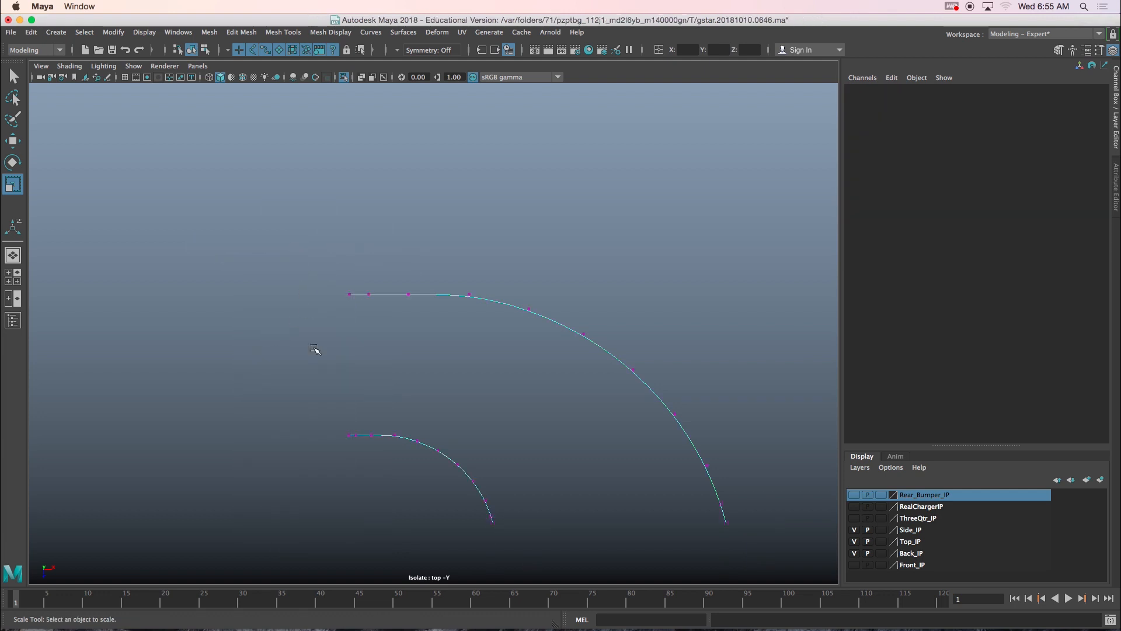
scroll(342, 411, "up", 1)
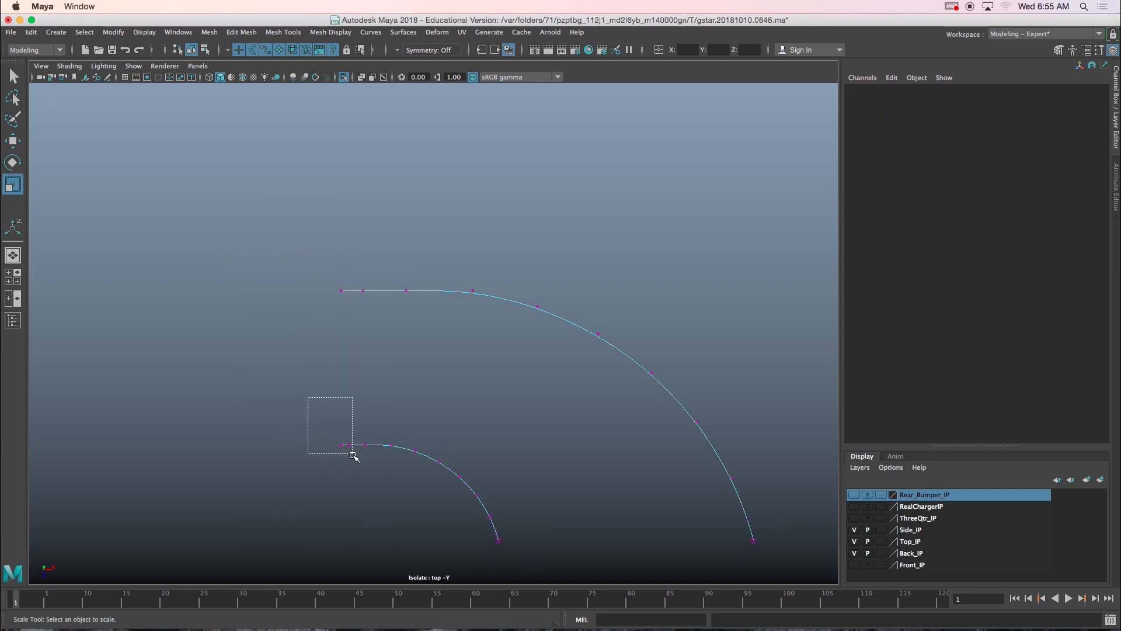
left_click_drag(370, 464, 370, 464)
key("w")
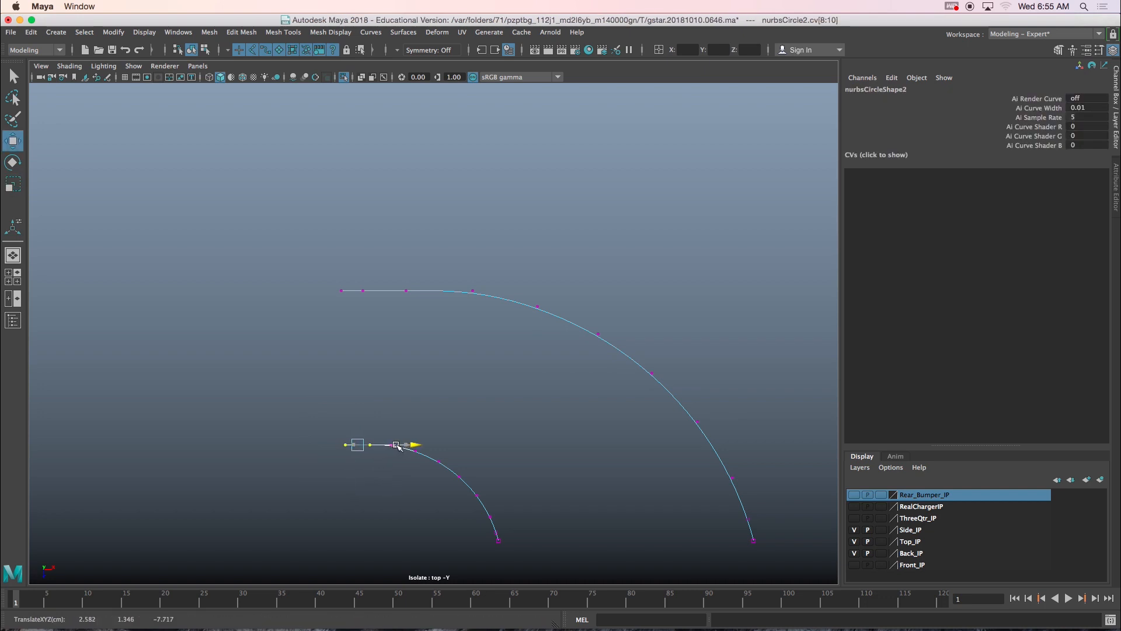
left_click_drag(333, 234, 366, 439)
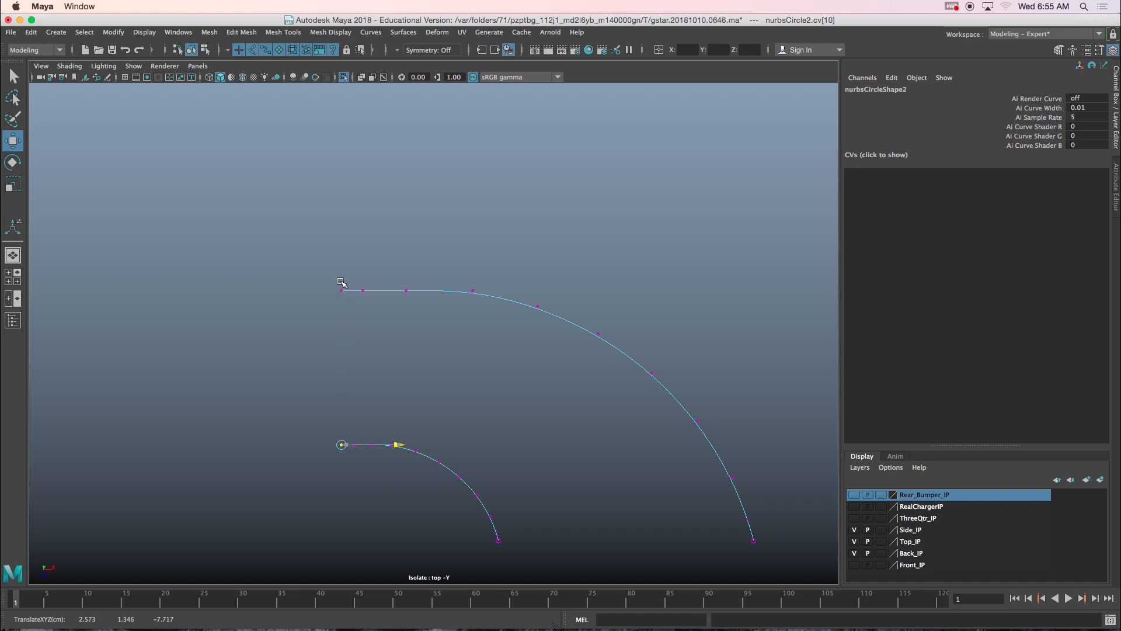
- Flatten the two arcs' inner end vertices along X so they align, and return both curves to object mode
left_click_drag(322, 255, 345, 467)
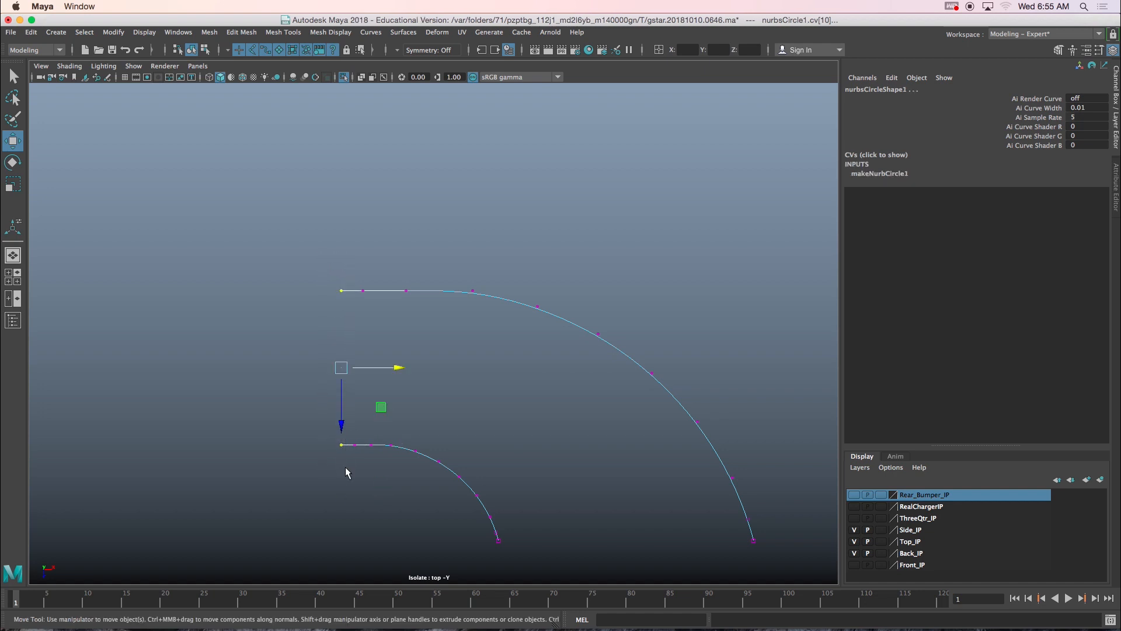
key("r")
left_click_drag(393, 368, 395, 368)
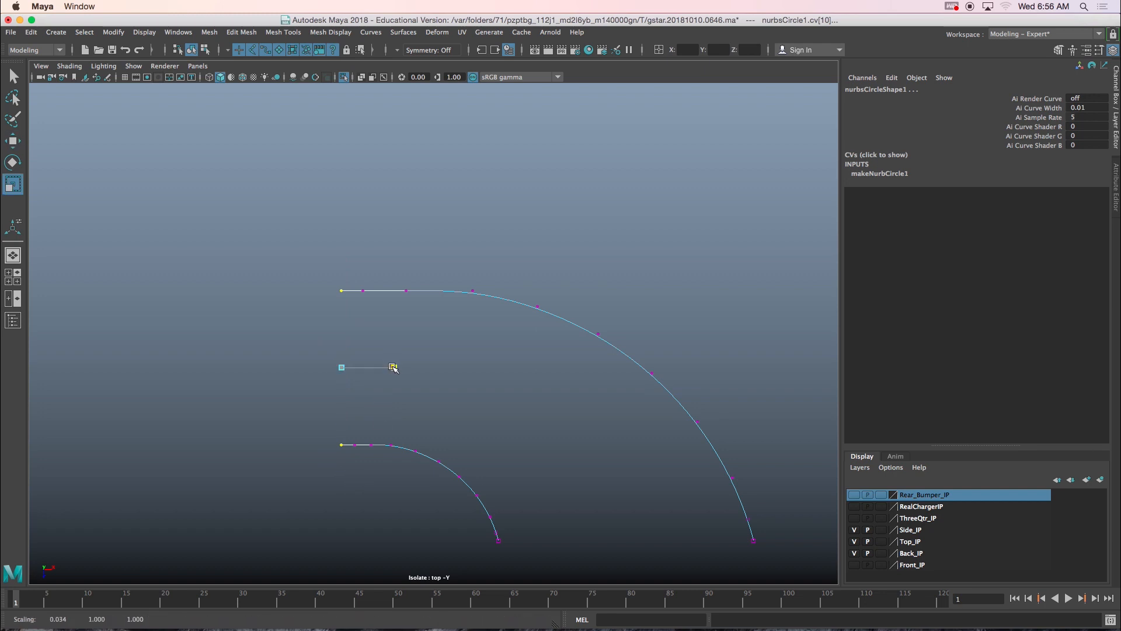
right_click_drag(373, 290, 425, 273)
left_click_drag(392, 378, 399, 453)
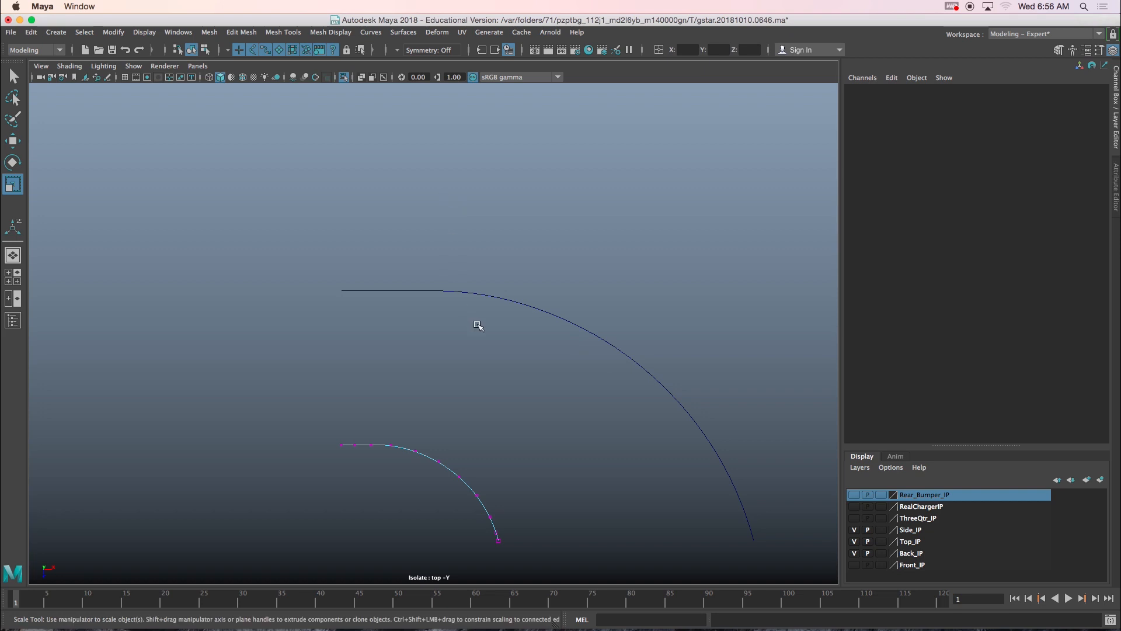
left_click_drag(475, 320, 476, 322)
left_click_drag(405, 431, 409, 458)
- Restore the hidden geometry and snap the extruded strip's lower inner corner vertex to the smaller arc's inner end in the perspective view
key("ctrl+1")
key("space")
key("space")
left_click_drag(558, 362, 506, 398, "alt")
middle_click_drag(506, 398, 521, 389, "alt")
scroll(502, 414, "up", 3)
left_click(486, 406)
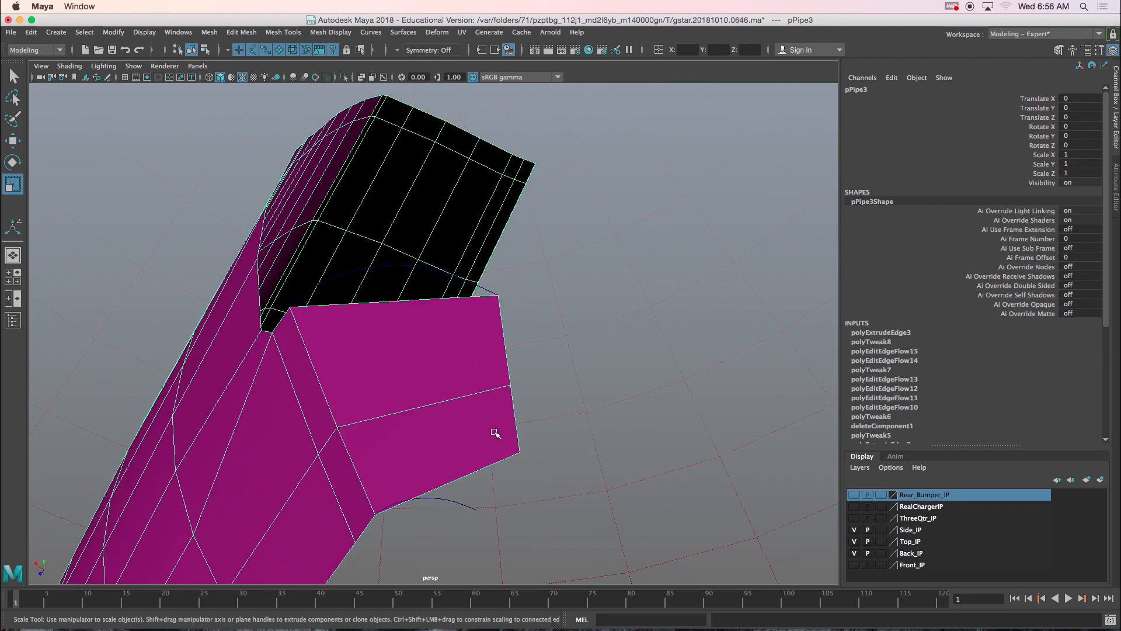
left_click_drag(496, 433, 503, 428, "alt")
right_click_drag(502, 427, 476, 415)
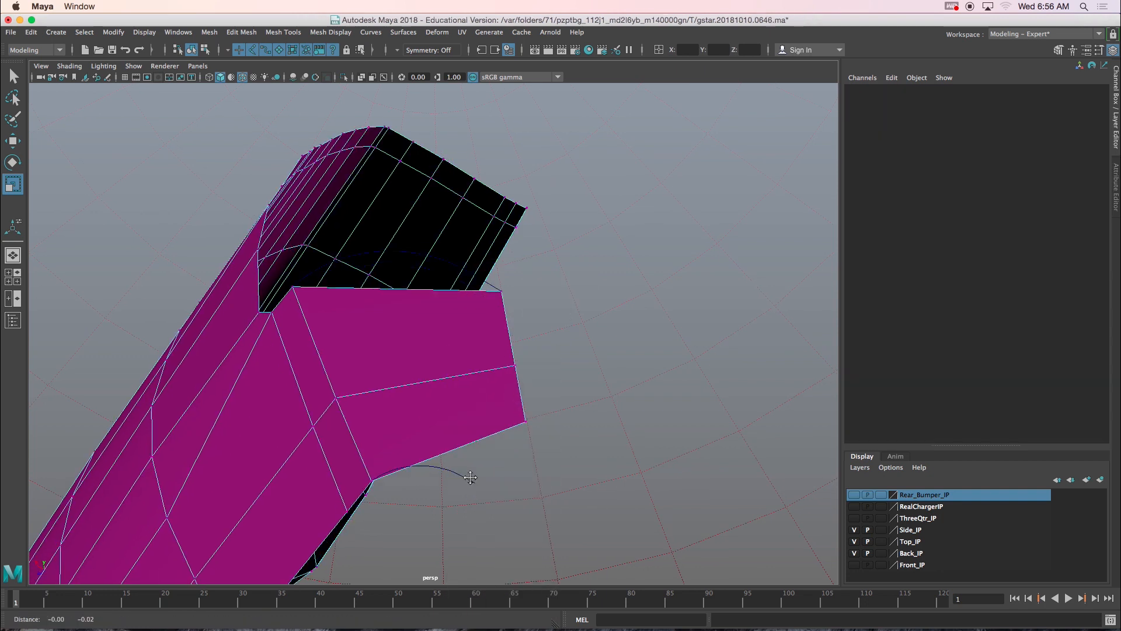
left_click_drag(539, 448, 515, 466)
key("w")
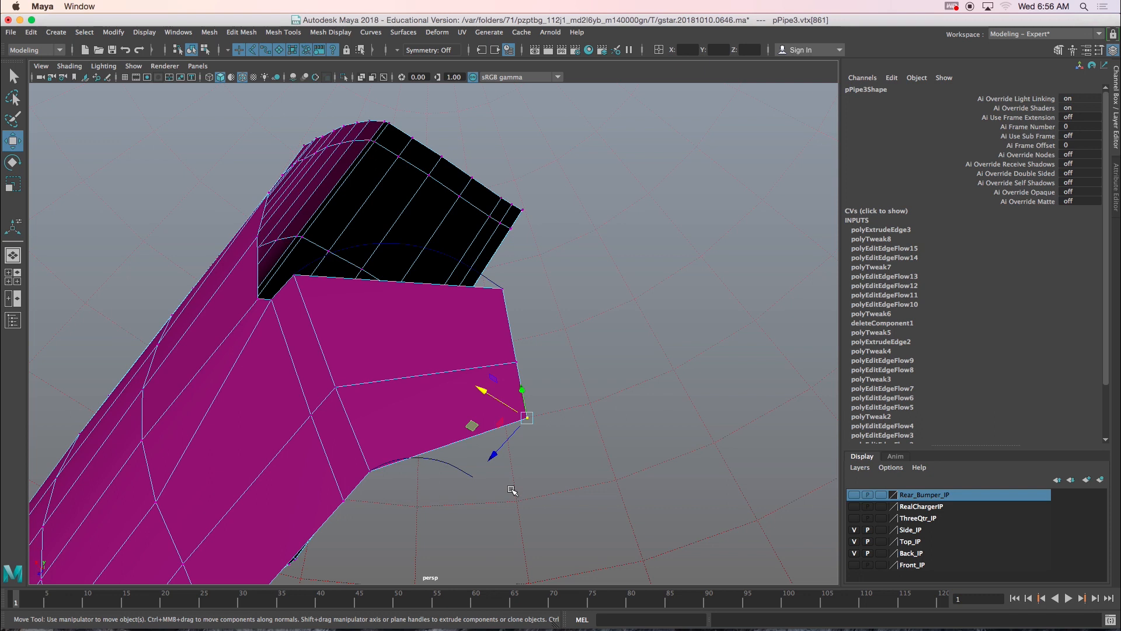
left_click_drag(524, 426, 439, 395)
right_click_drag(439, 312, 493, 282)
- Activate the Multi-Cut tool with its settings shown and enable Edge Flow
left_click_drag(458, 325, 388, 415, "alt")
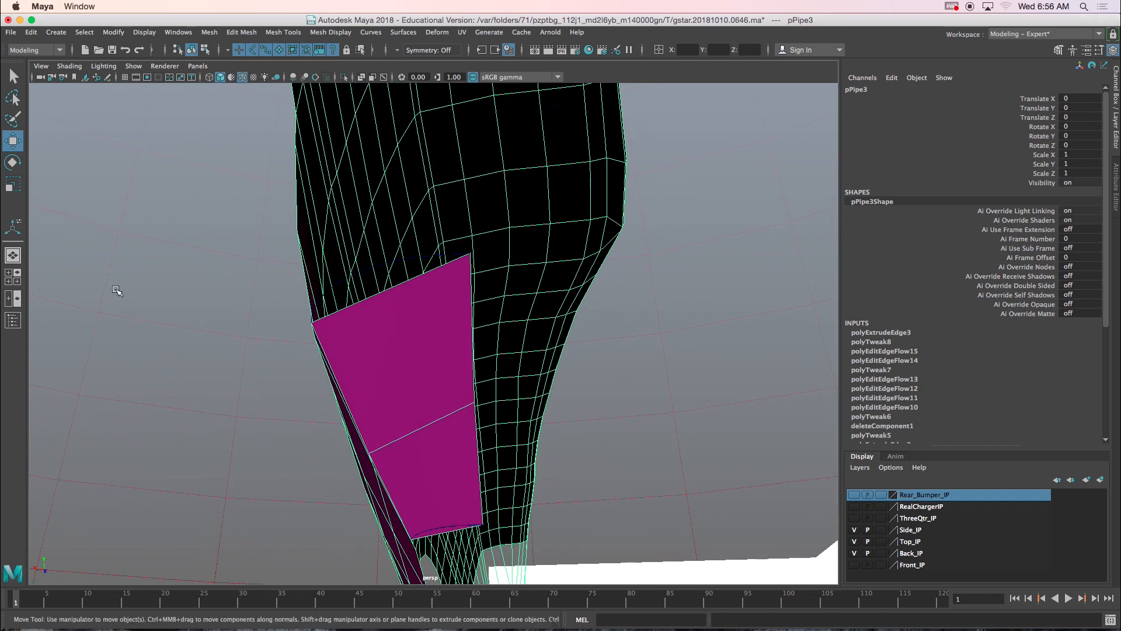
left_click(284, 33)
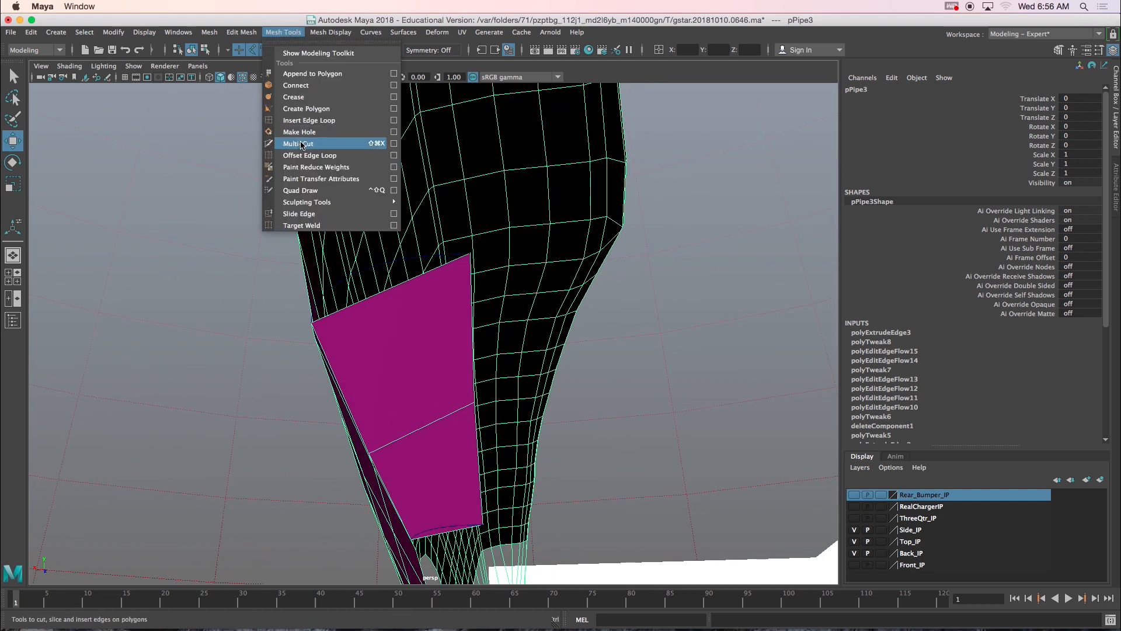
left_click(393, 143)
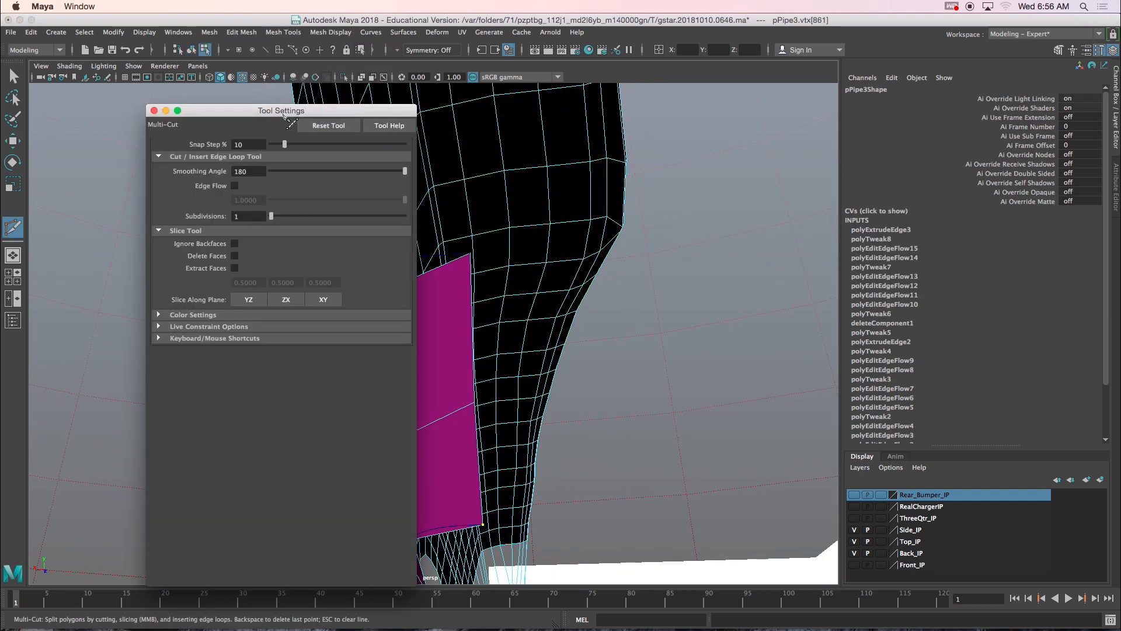
left_click_drag(281, 117, 705, 105)
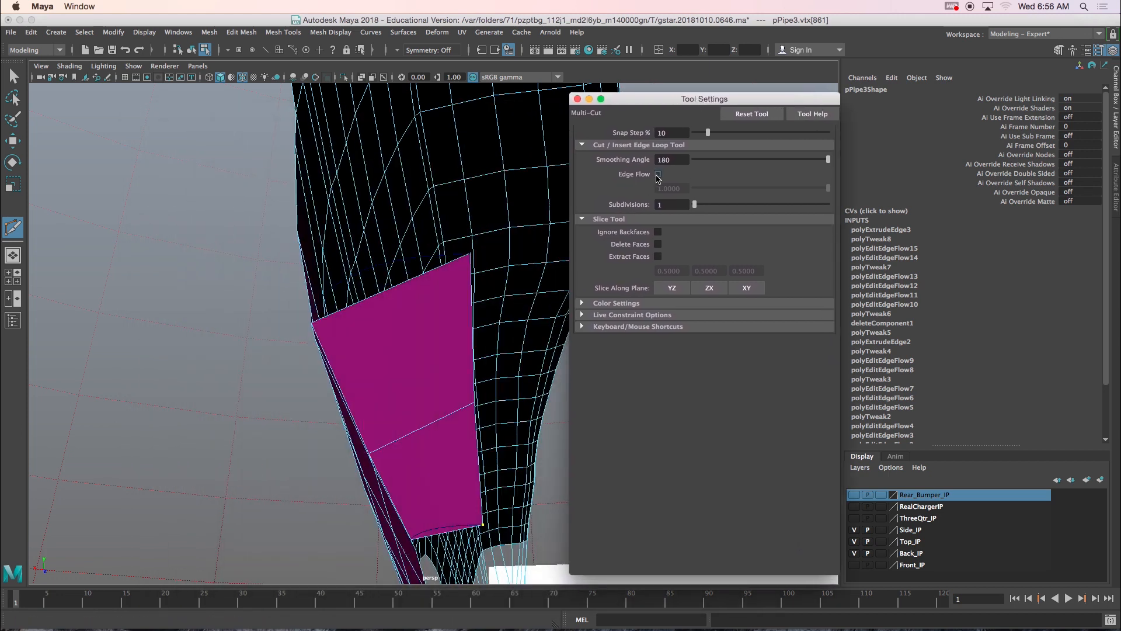
left_click(658, 174)
- Insert three edge loops with Edge Flow across the extruded strip between the fender corner and its inner end
left_click_drag(412, 339, 475, 320, "alt")
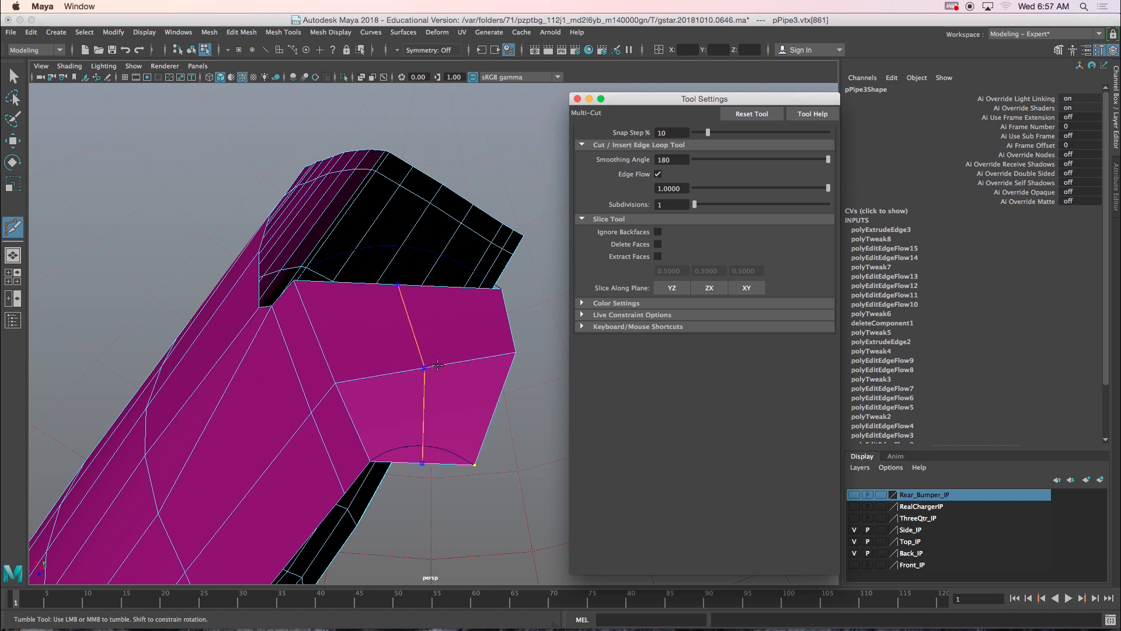
left_click(392, 369, "ctrl")
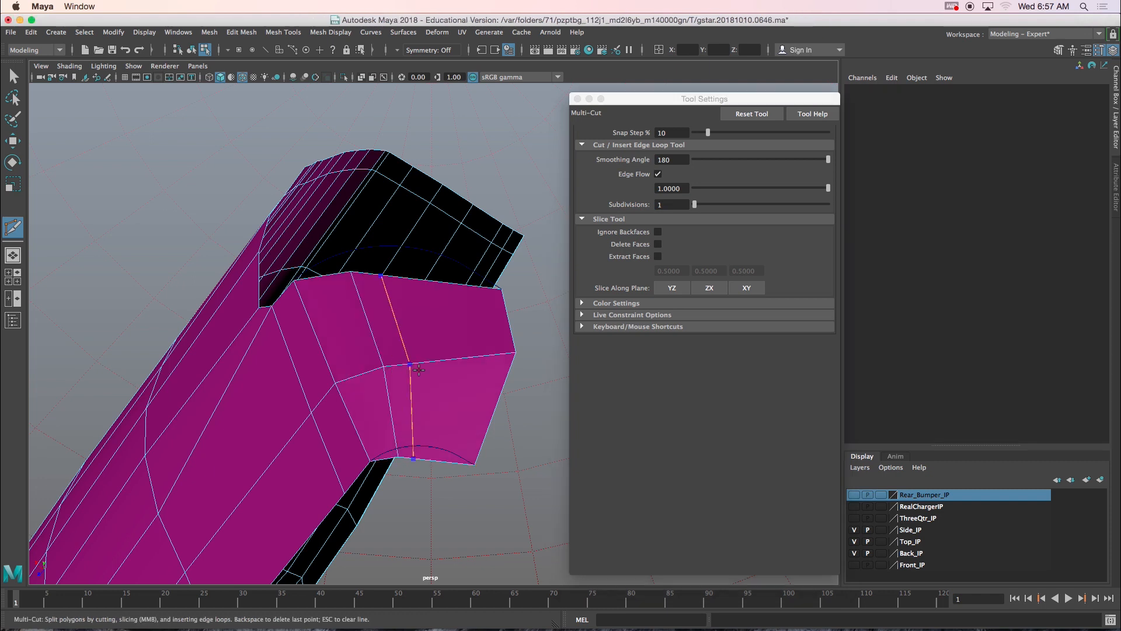
left_click(468, 365, "ctrl")
mouse_move(442, 409)
left_mouse_down("alt")
mouse_move(403, 438)
mouse_move(426, 465)
mouse_move(428, 383)
mouse_move(424, 402)
left_mouse_up("alt")
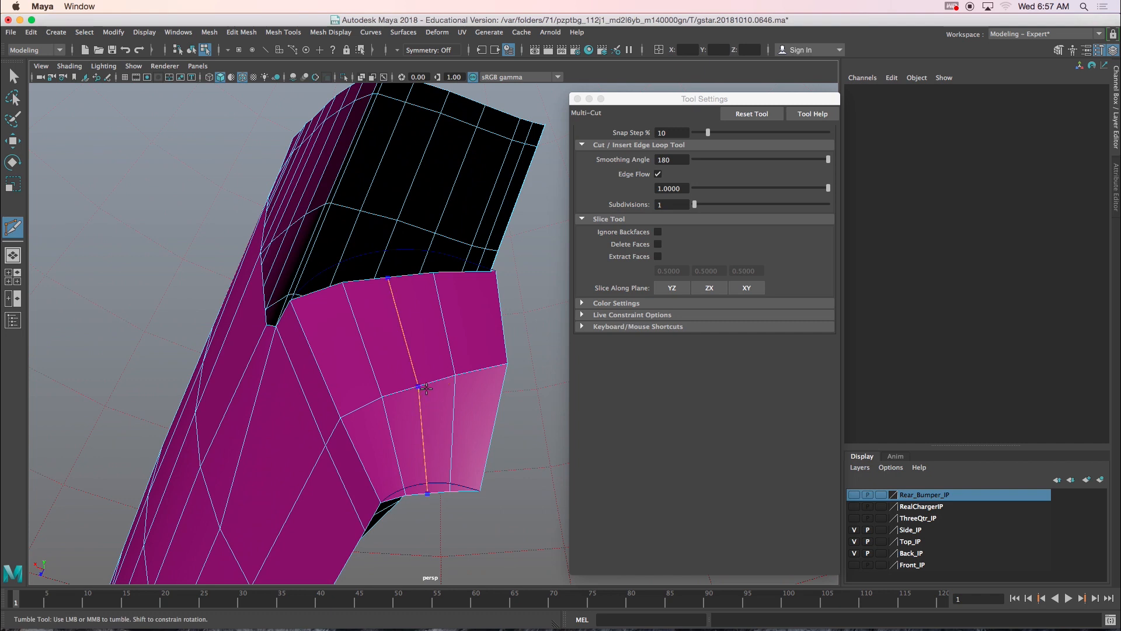
left_click_drag(418, 399, 417, 474, "alt")
- Select the middle inserted edge loop and move it outward toward the larger guide arc in the top view
key("w")
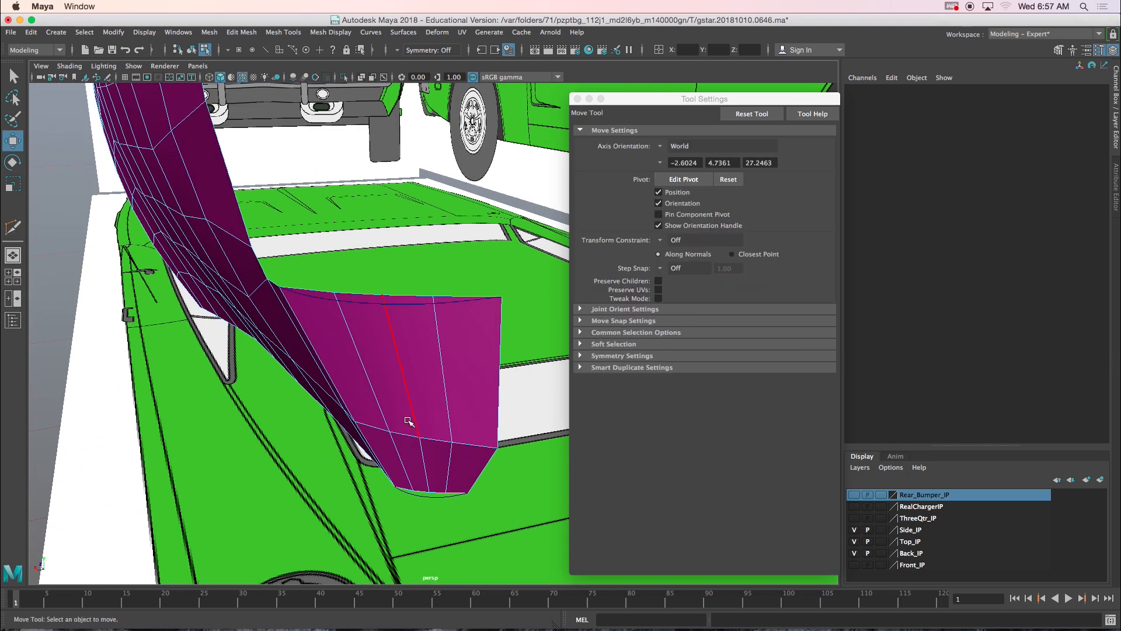
left_click_drag(409, 404, 414, 408, "alt")
left_click(415, 401)
left_click(423, 482, "shift")
mouse_move(423, 483)
left_mouse_down("alt")
mouse_move(430, 461)
mouse_move(430, 491)
mouse_move(427, 471)
left_mouse_up("alt")
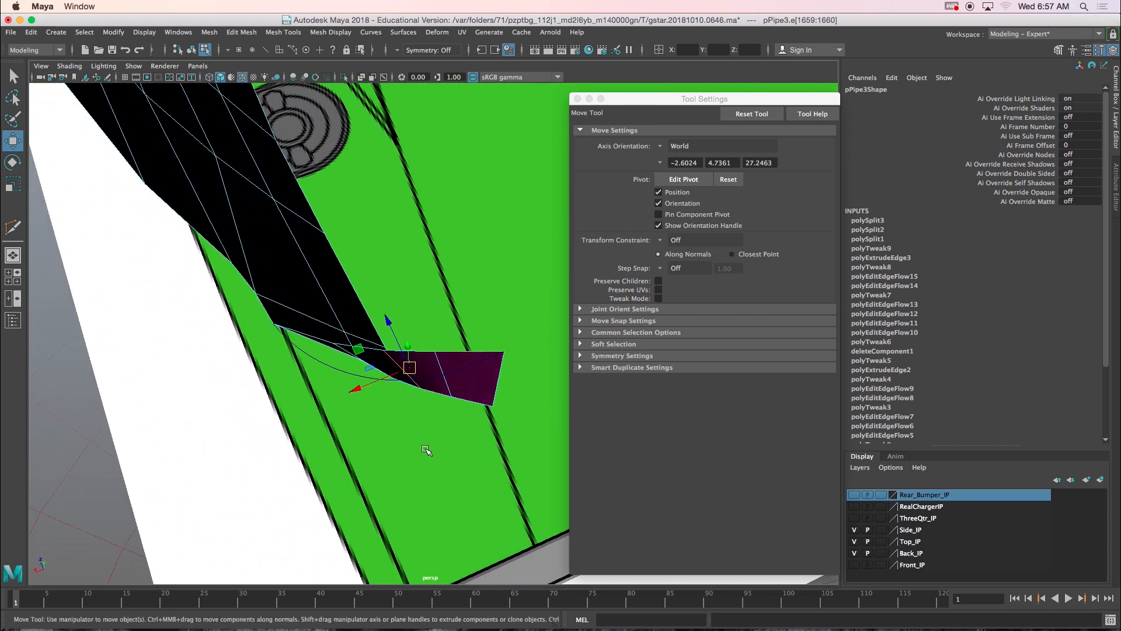
key("space")
key("space")
scroll(353, 313, "up", 5)
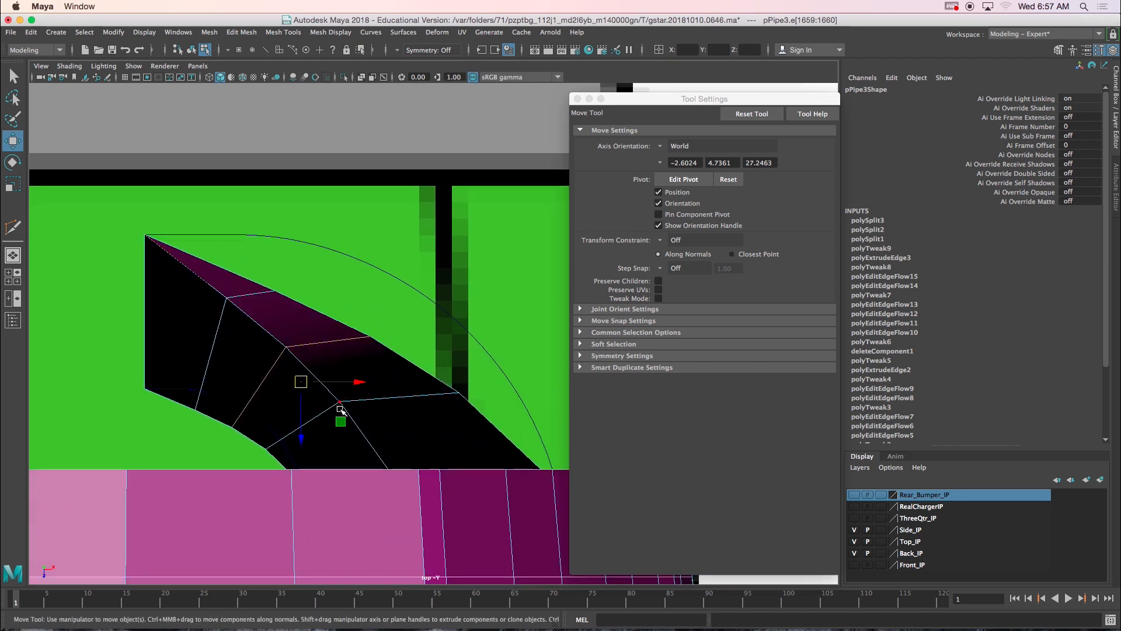
middle_click_drag(342, 420, 355, 404)
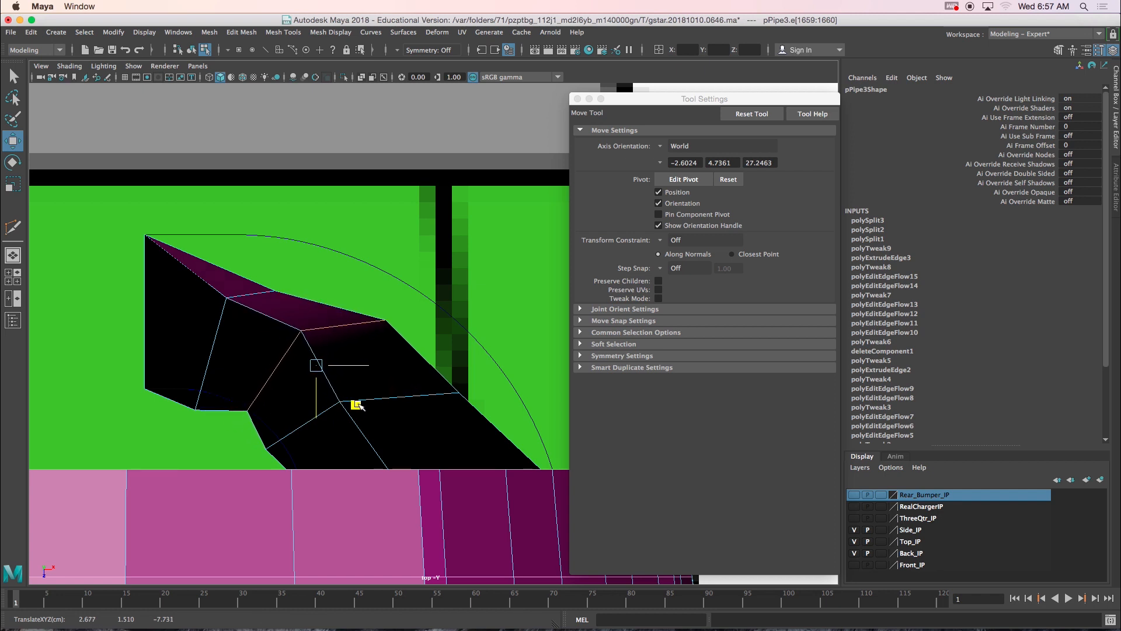
key("c")
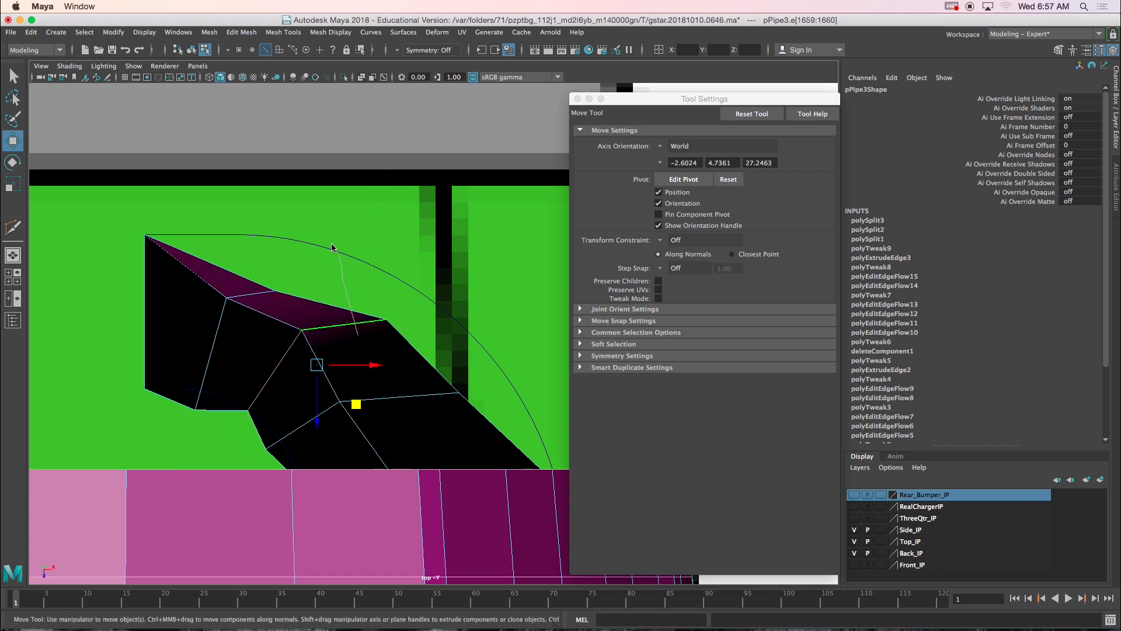
- Move the middle loop's outermost vertex onto the larger guide arc
right_click_drag(342, 297, 299, 296)
left_click_drag(367, 307, 401, 340)
middle_click_drag(426, 359, 417, 306)
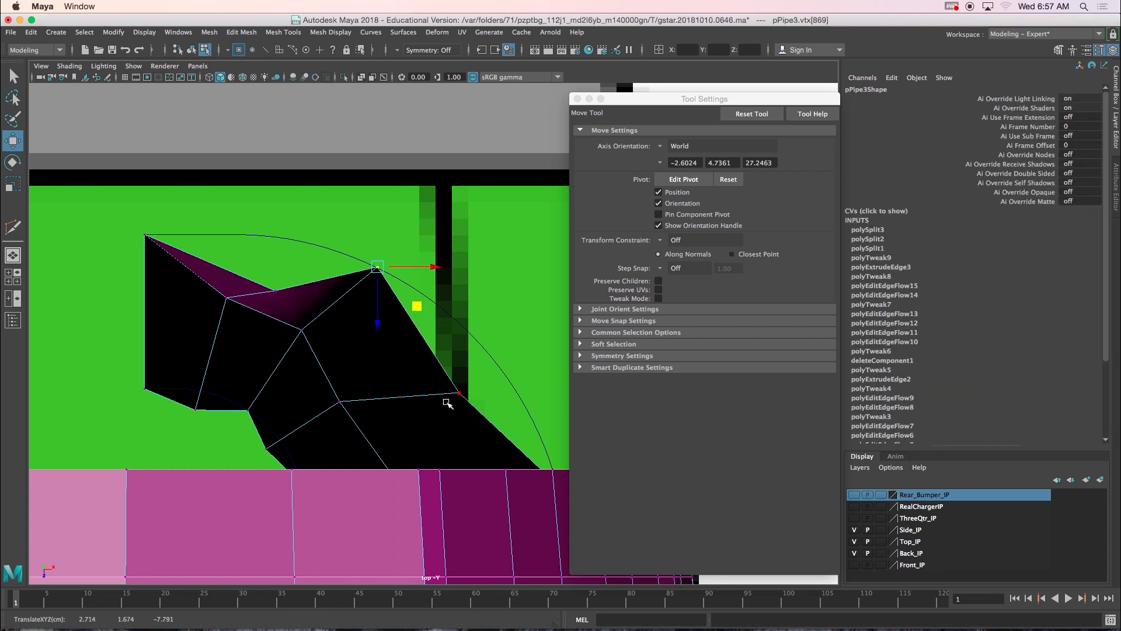
- Shift the vertices of the loop nearest the fender outward, and align its outer vertex and the middle loop's to the larger arc
left_click(261, 433)
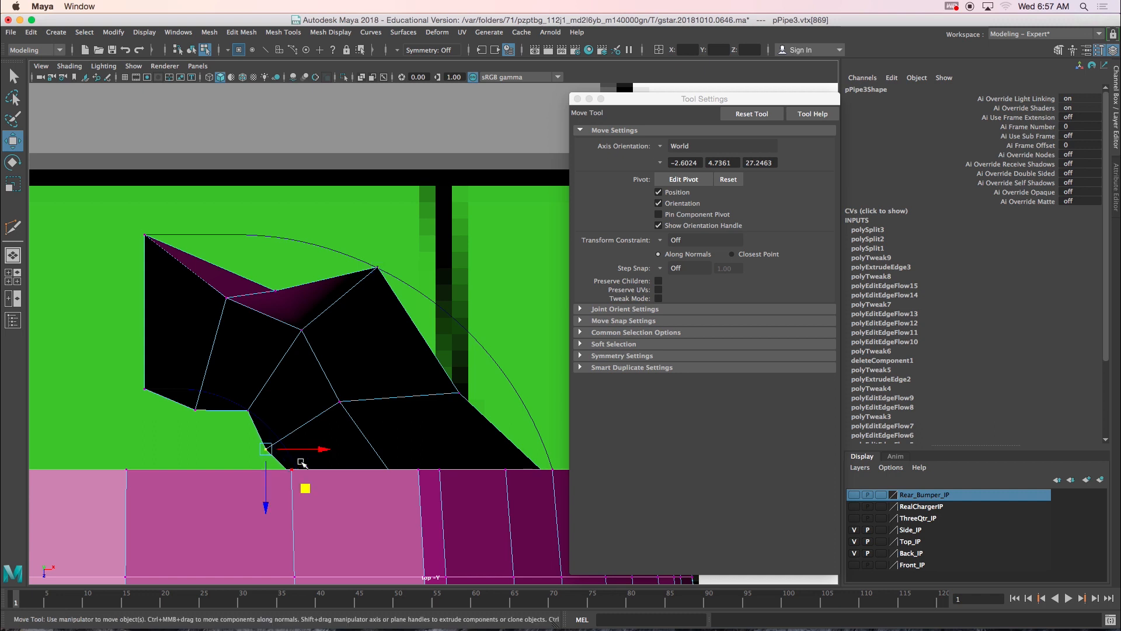
left_click(338, 401, "shift")
left_click(459, 394, "shift")
middle_click_drag(403, 450, 422, 451)
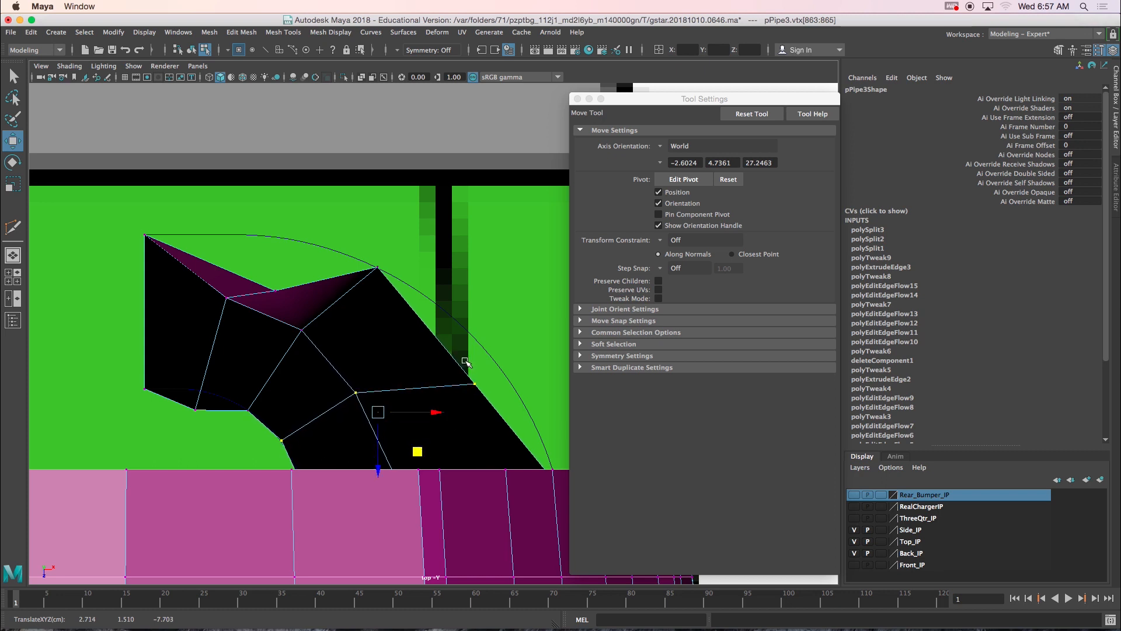
left_click_drag(465, 362, 511, 376)
left_click(379, 269)
middle_click_drag(415, 305, 396, 296)
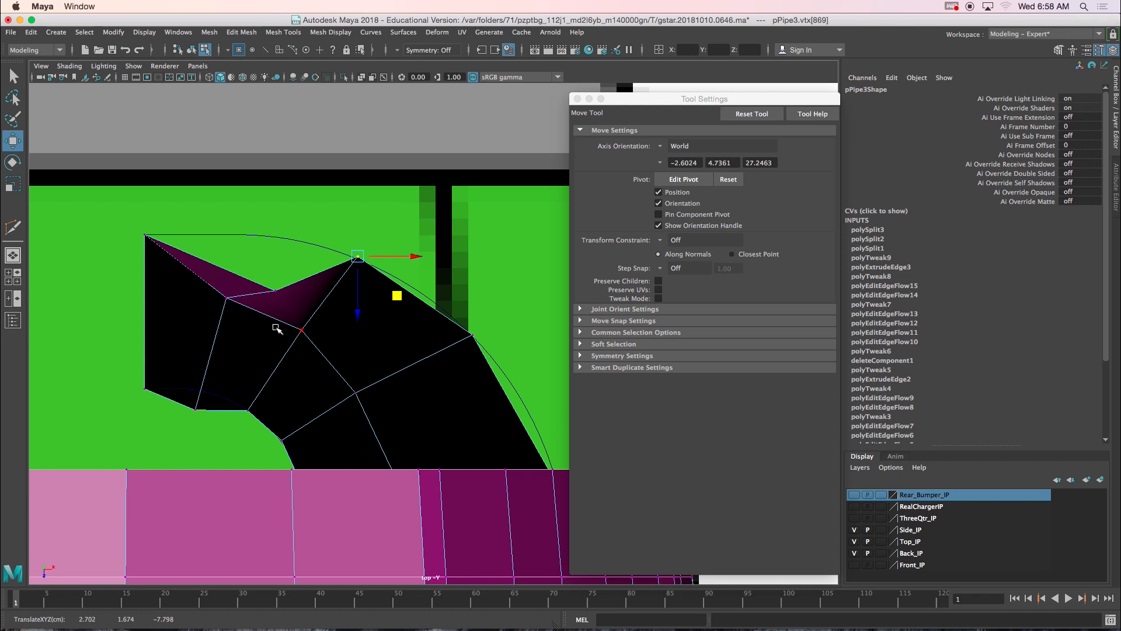
- Move the vertices of the loop nearest the strip's inner end outward and place its outer vertex on the larger arc
left_click(195, 408)
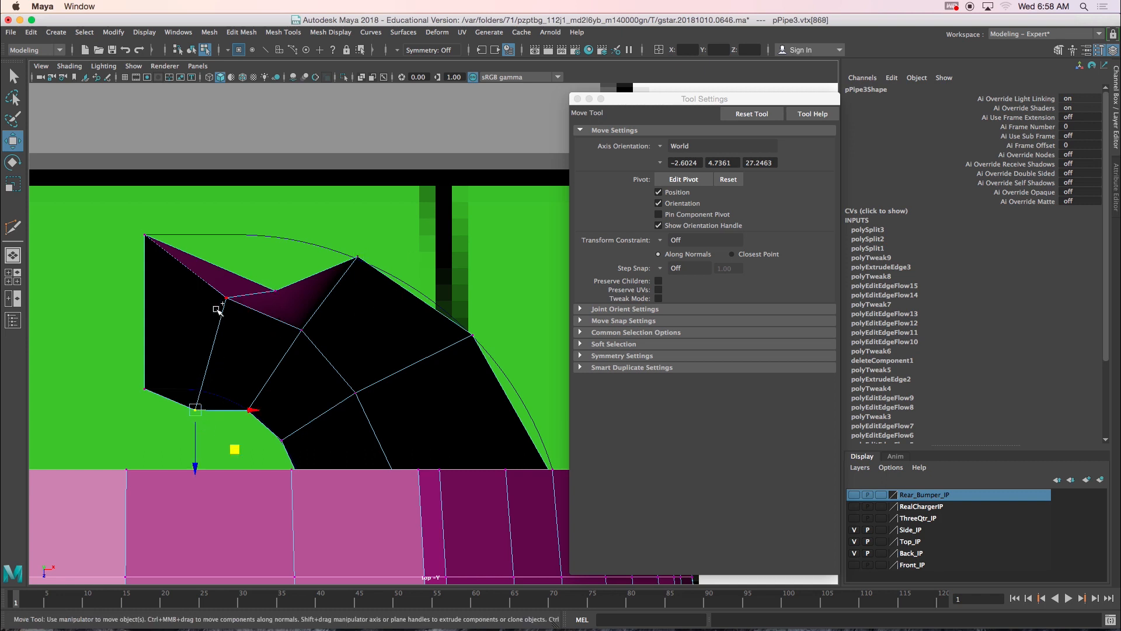
left_click_drag(237, 321, 238, 322, "shift")
left_click_drag(277, 391, 281, 369)
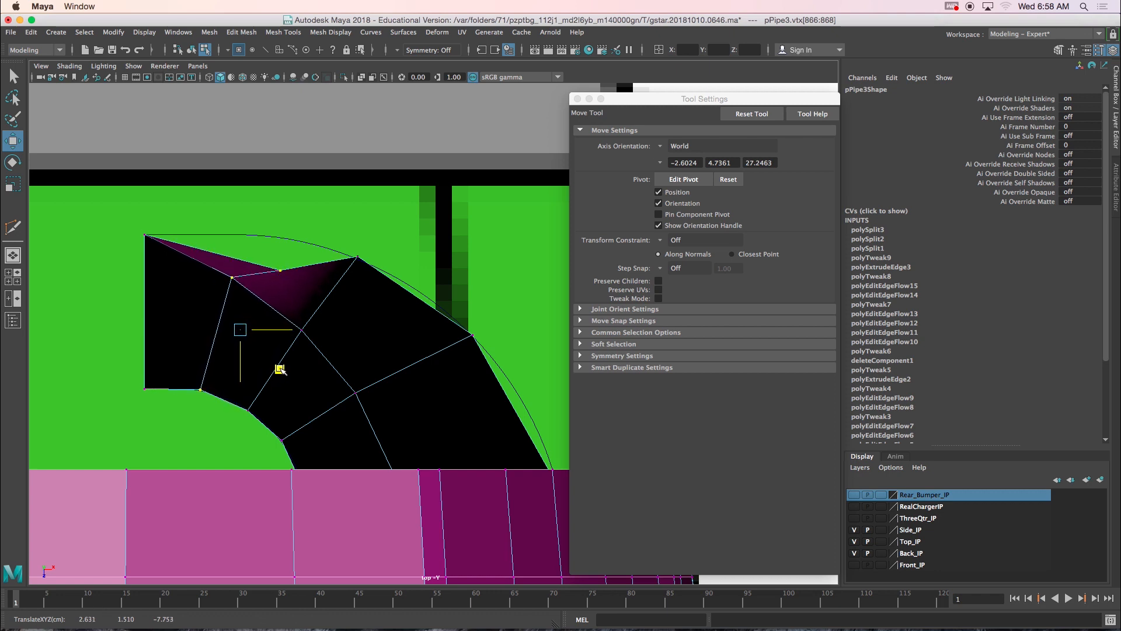
left_click(278, 267)
left_click_drag(316, 315, 284, 277)
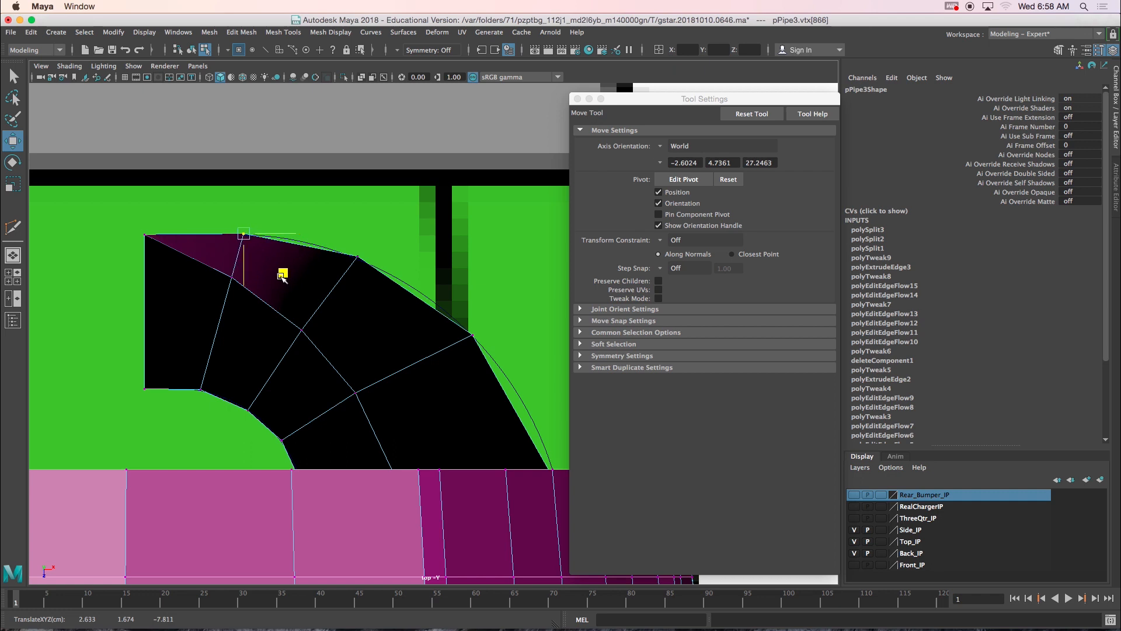
left_click(296, 323)
left_click_drag(342, 370, 342, 370)
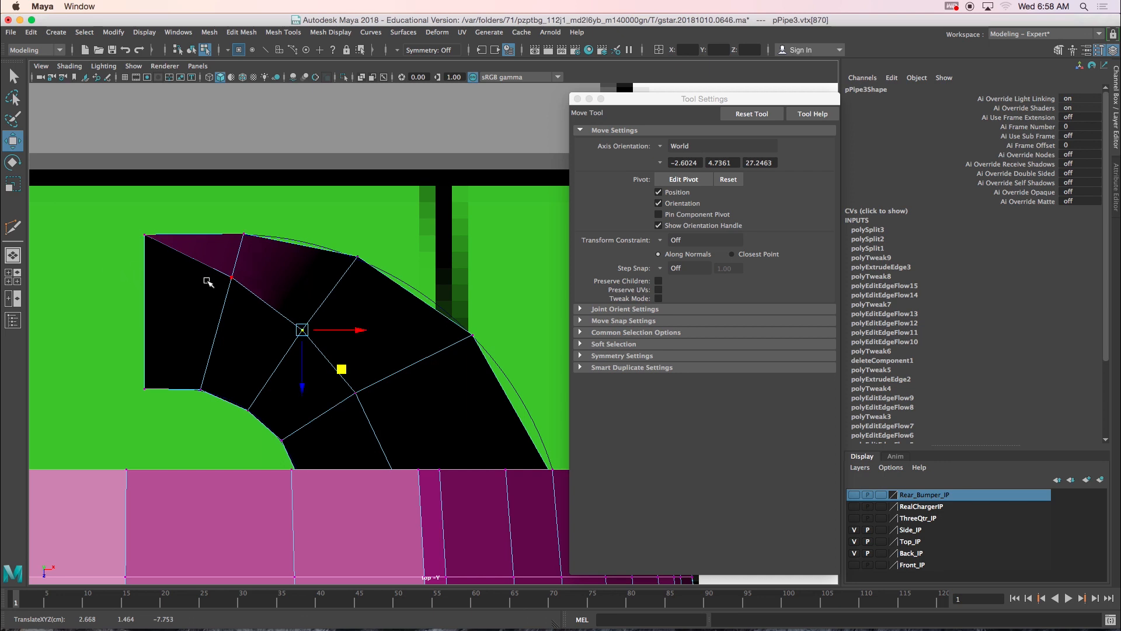
left_click(233, 280)
- Close the tool settings and move the inner end's middle vertex along Z level with the neighbouring middle vertex in the perspective view
key("space")
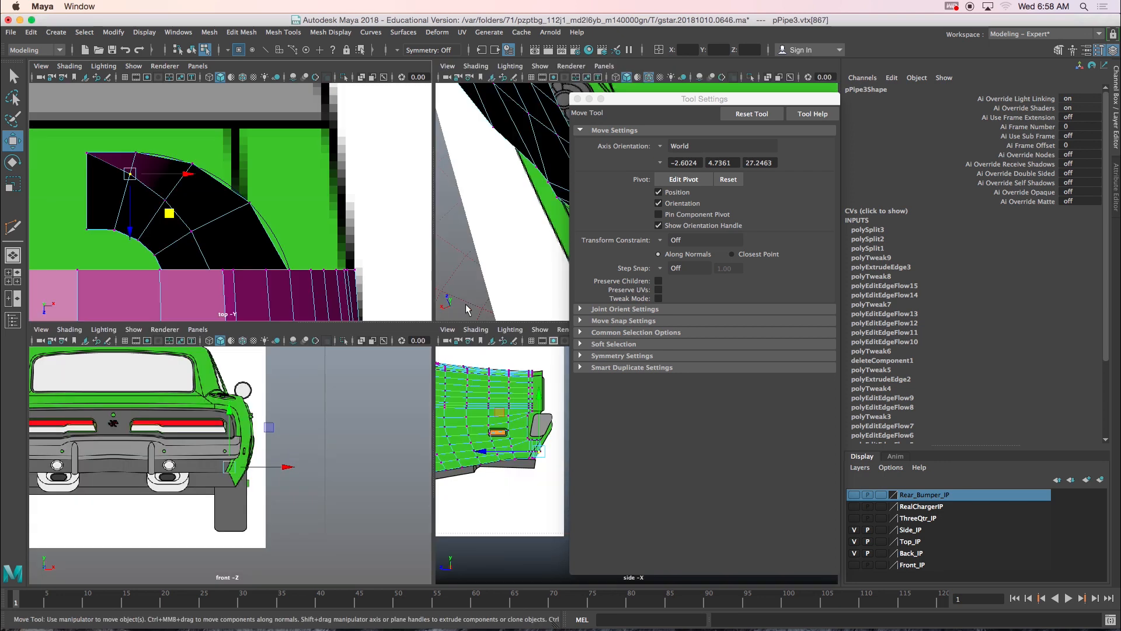
left_click_drag(802, 103, 804, 104)
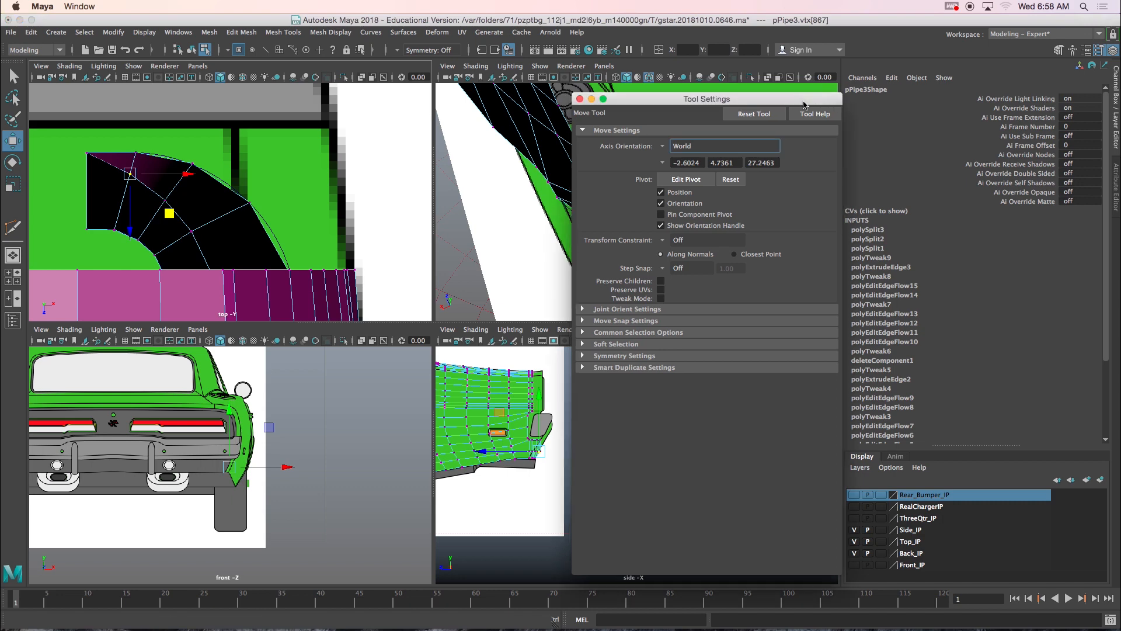
left_click(580, 100)
key("space")
left_click_drag(526, 362, 474, 318, "alt")
mouse_move(474, 318)
middle_mouse_down("alt")
mouse_move(416, 308)
mouse_move(453, 317)
middle_mouse_up("alt")
scroll(414, 307, "up", 4)
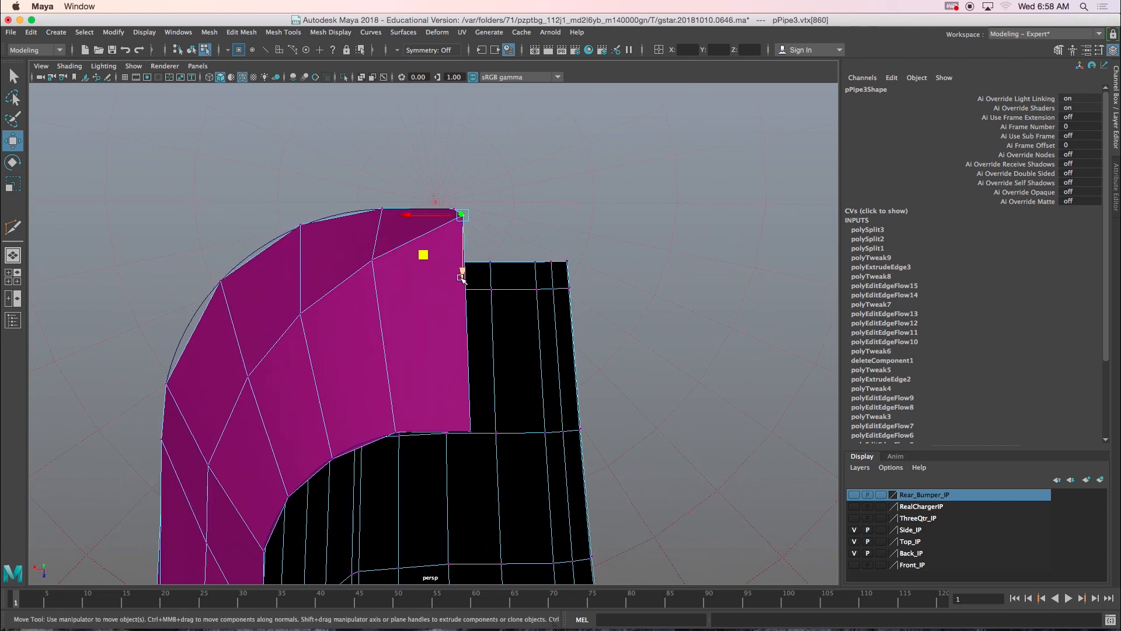
middle_click_drag(464, 271, 466, 275)
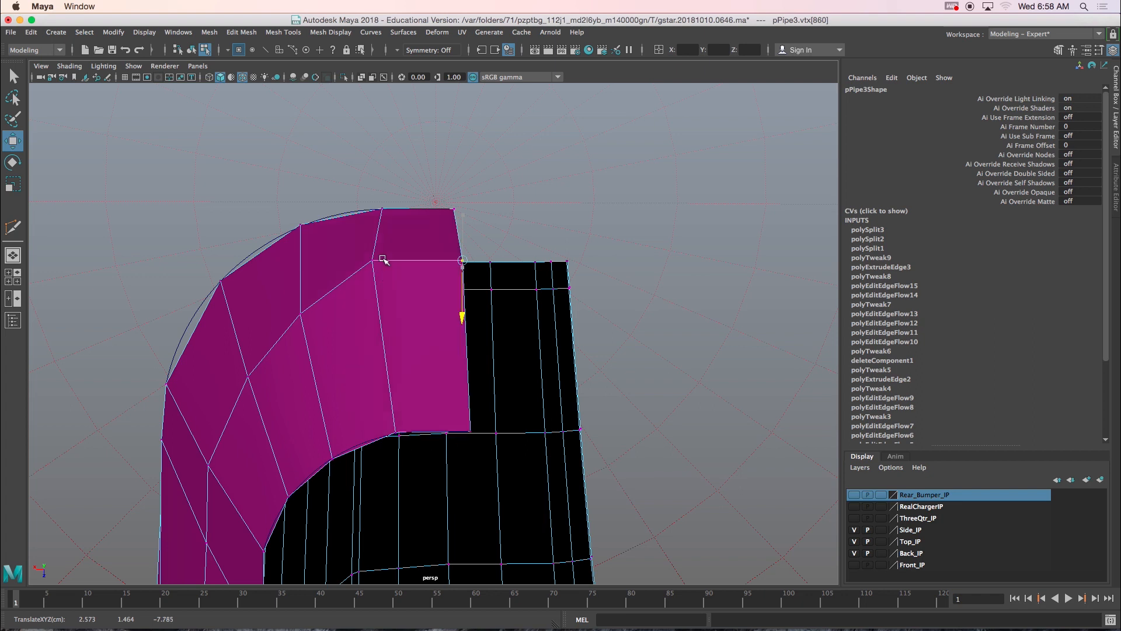
- Shift the inner end's middle vertex and its neighbour together along Z to even out the strip's middle row
left_click_drag(383, 260, 456, 257, "alt")
left_click(383, 211)
left_click_drag(422, 277, 423, 288)
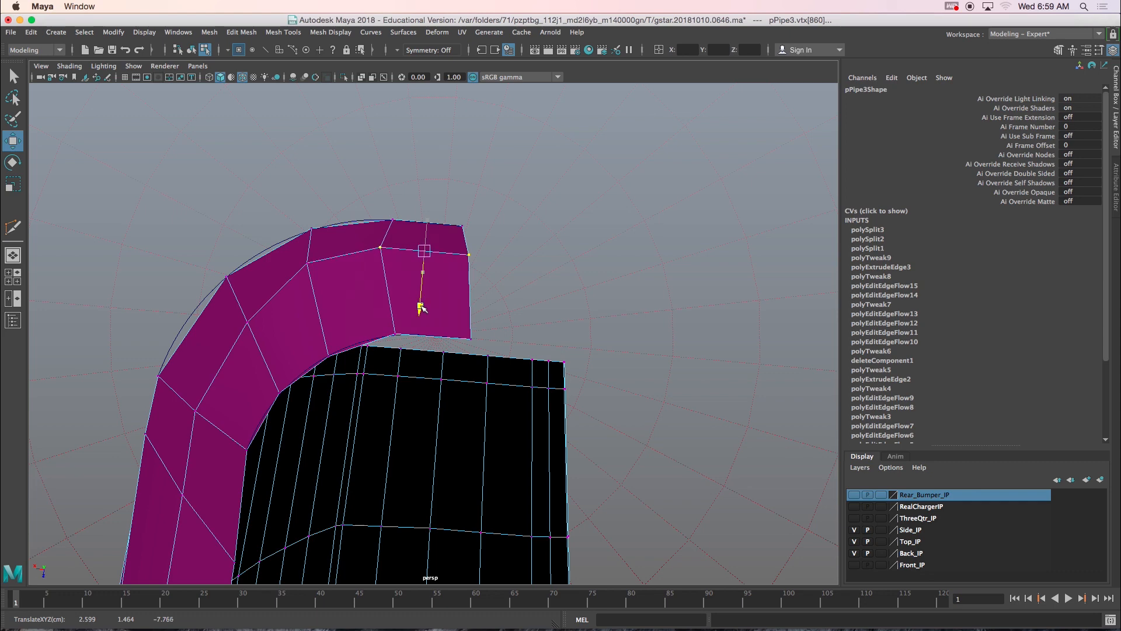
left_click_drag(422, 270, 456, 363, "alt")
scroll(314, 381, "down", 3)
left_click_drag(424, 413, 392, 293, "alt")
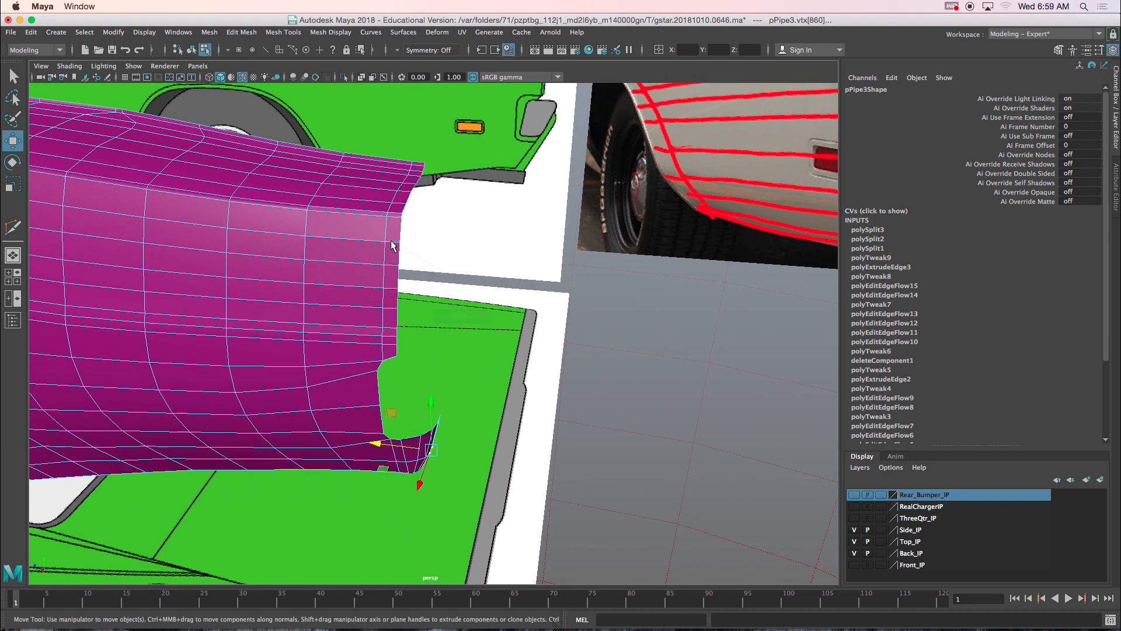
- Select the fender's rear border edges from the bumper cutout up to the top corner
right_click_drag(391, 241, 396, 219)
left_click_drag(396, 219, 402, 308, "alt")
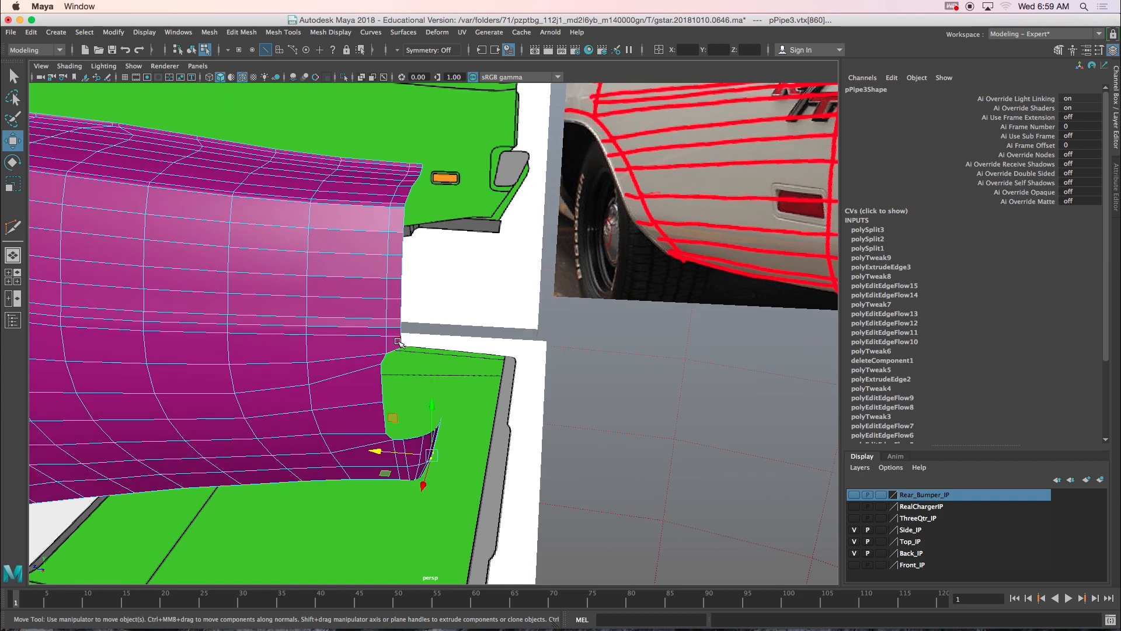
left_click(400, 342)
left_click_drag(419, 236, 426, 260, "alt")
scroll(405, 182, "up", 3)
middle_click_drag(404, 182, 430, 310, "alt")
scroll(431, 309, "up", 3)
double_click(443, 129, "shift")
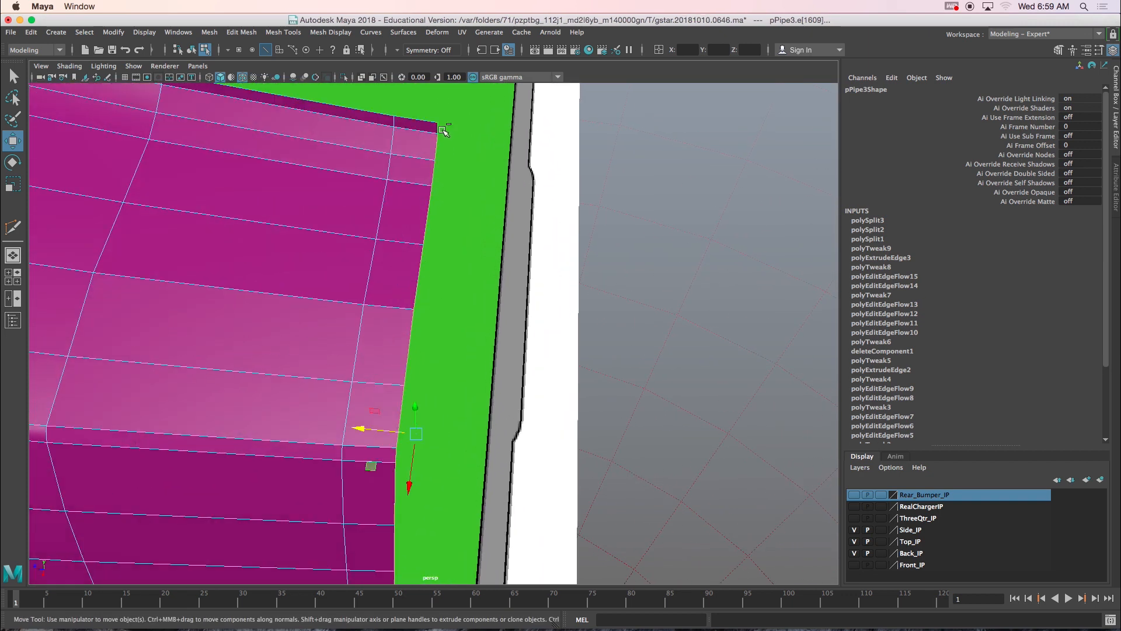
scroll(459, 206, "down", 3)
left_click_drag(461, 208, 502, 190, "alt")
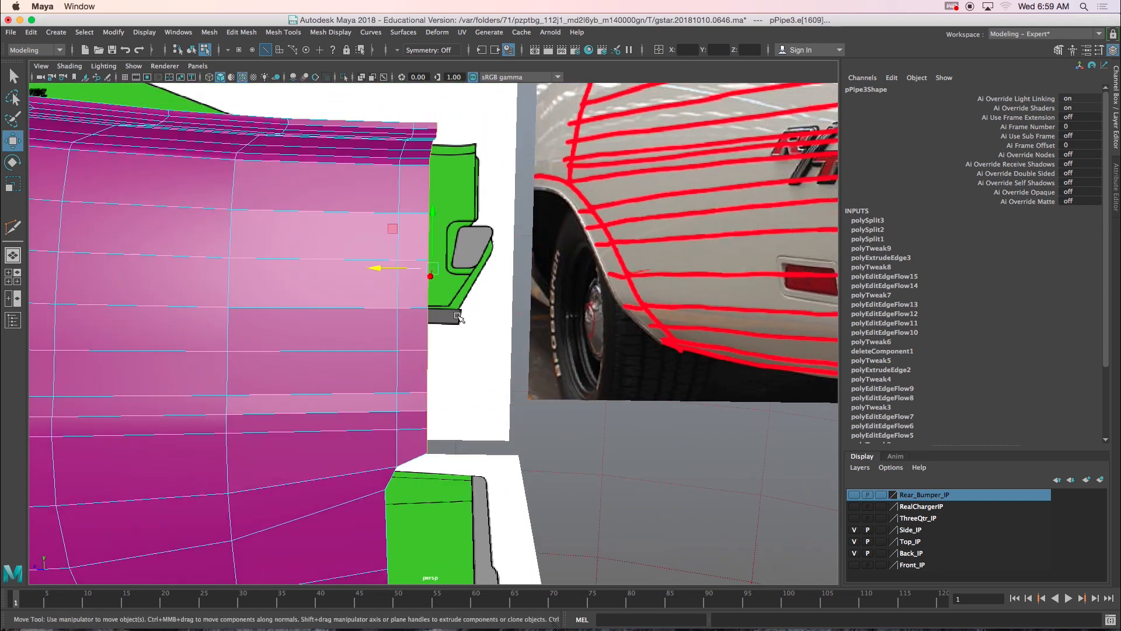
- Show the side view shaded and select all vertices of the rounded corner strip below the bumper cutout
key("space")
key("space")
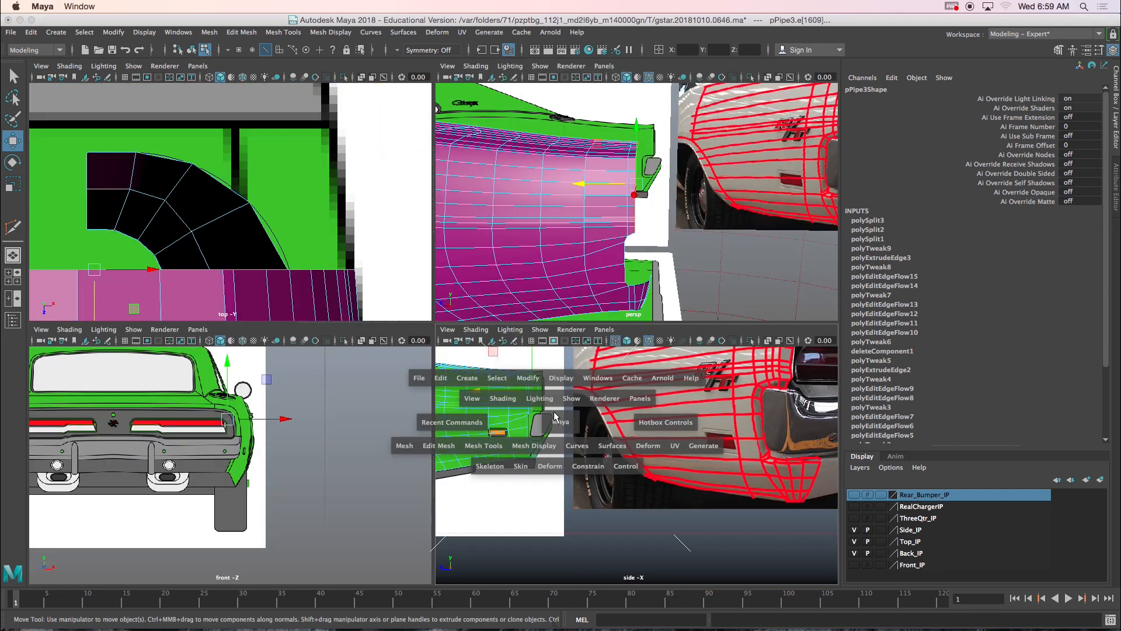
middle_click_drag(430, 246, 586, 352, "alt")
scroll(467, 330, "up", 8)
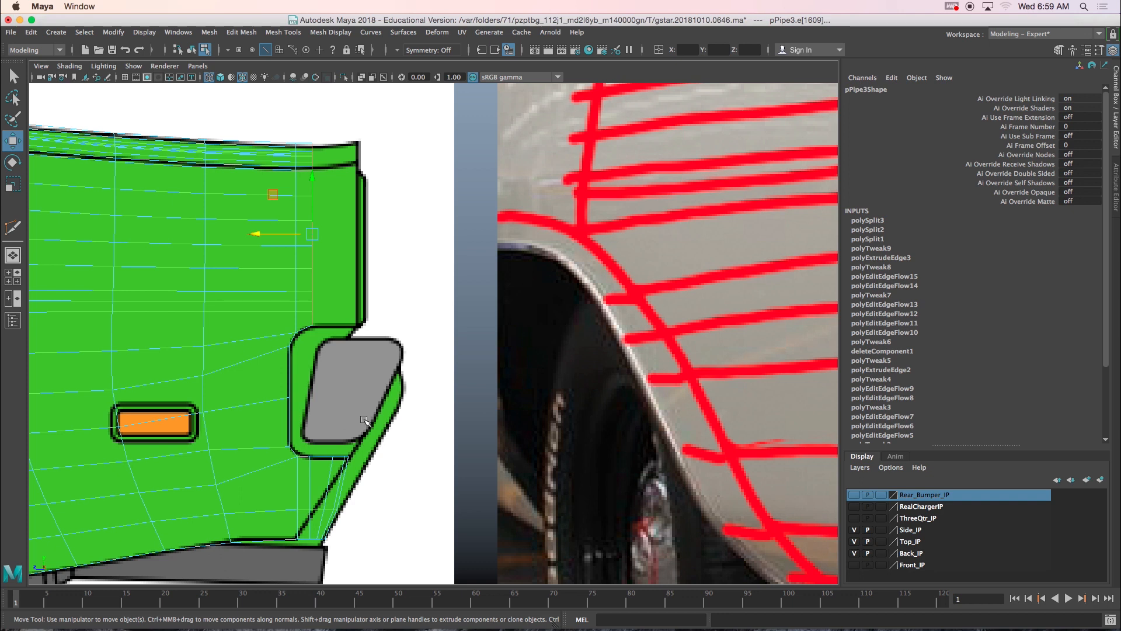
middle_click_drag(363, 419, 459, 309, "alt")
scroll(443, 394, "up", 5)
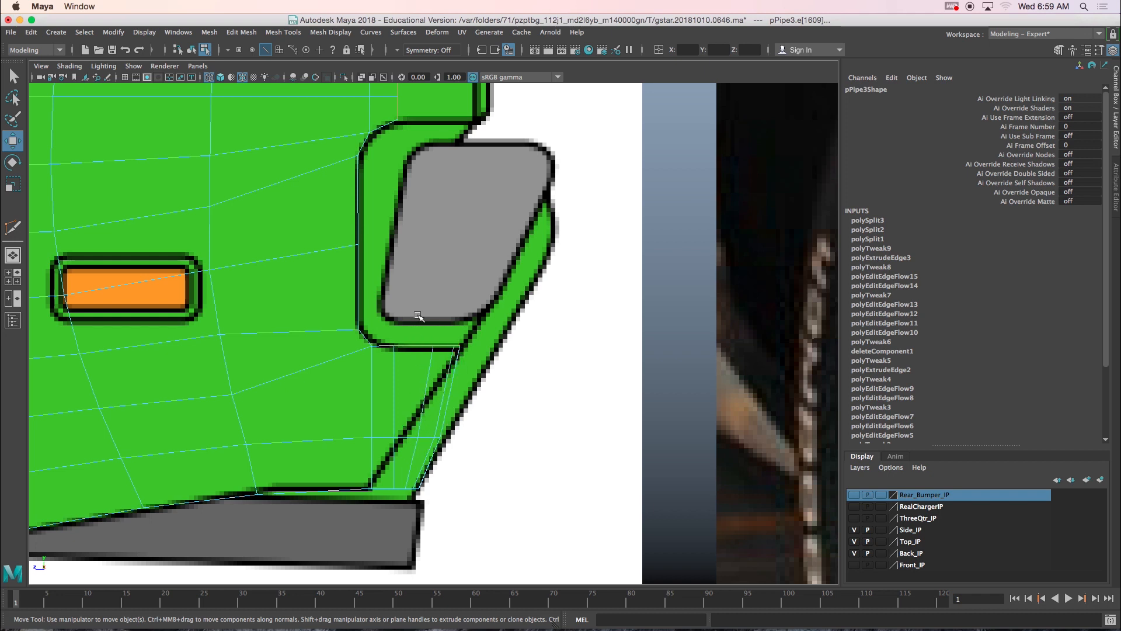
key("5")
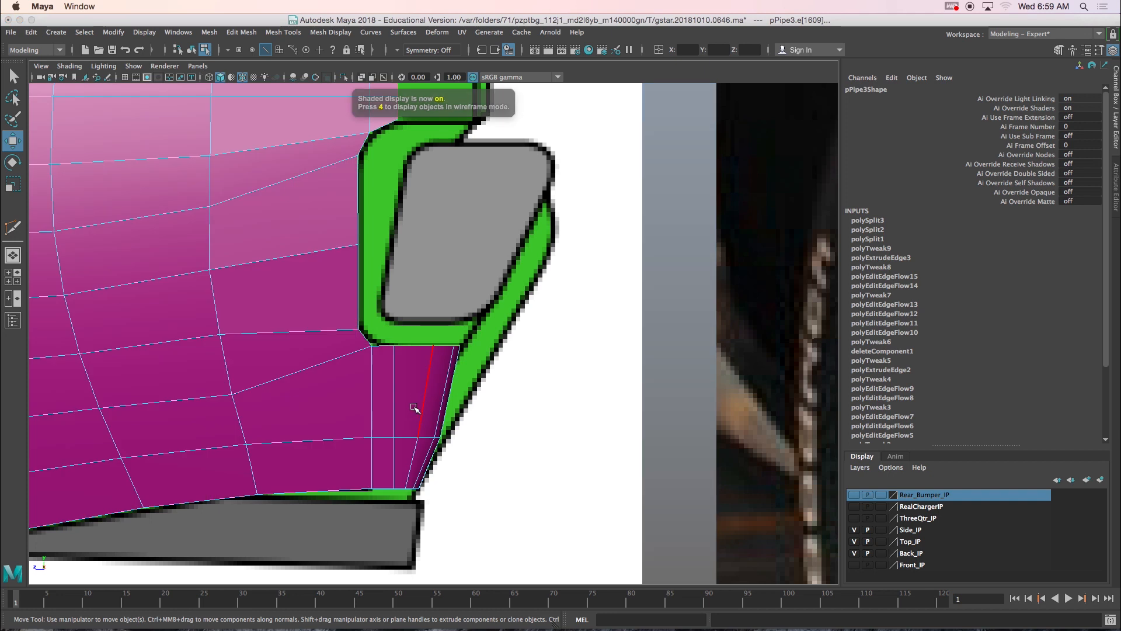
right_click_drag(411, 298, 362, 299)
left_click_drag(340, 303, 491, 537)
key("space")
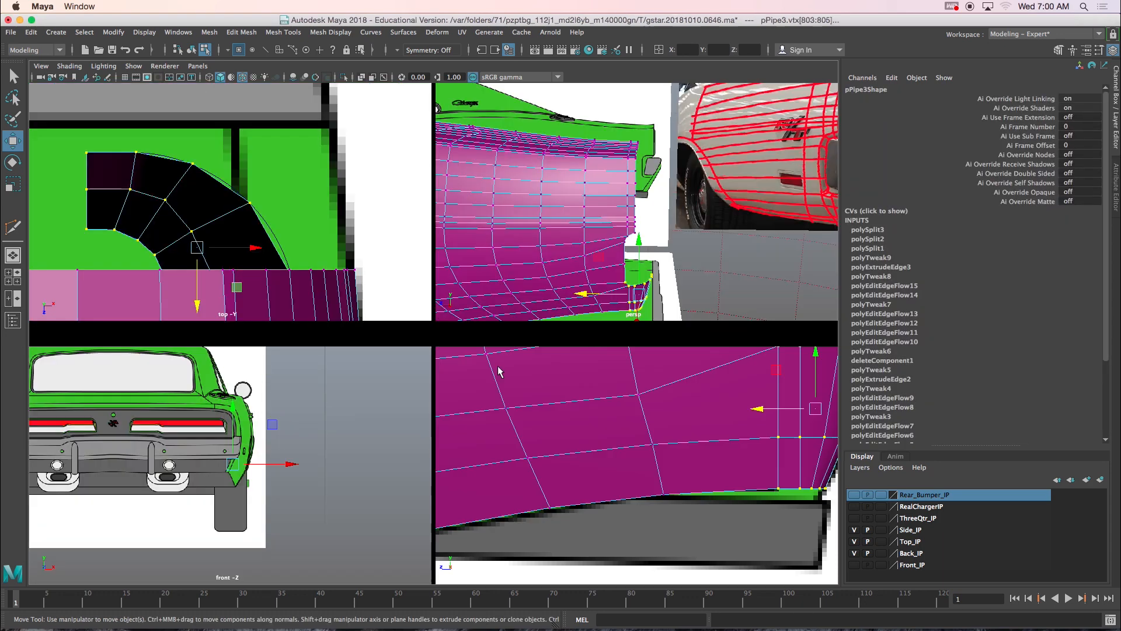
key("space")
left_click_drag(607, 292, 559, 287, "alt")
key("space")
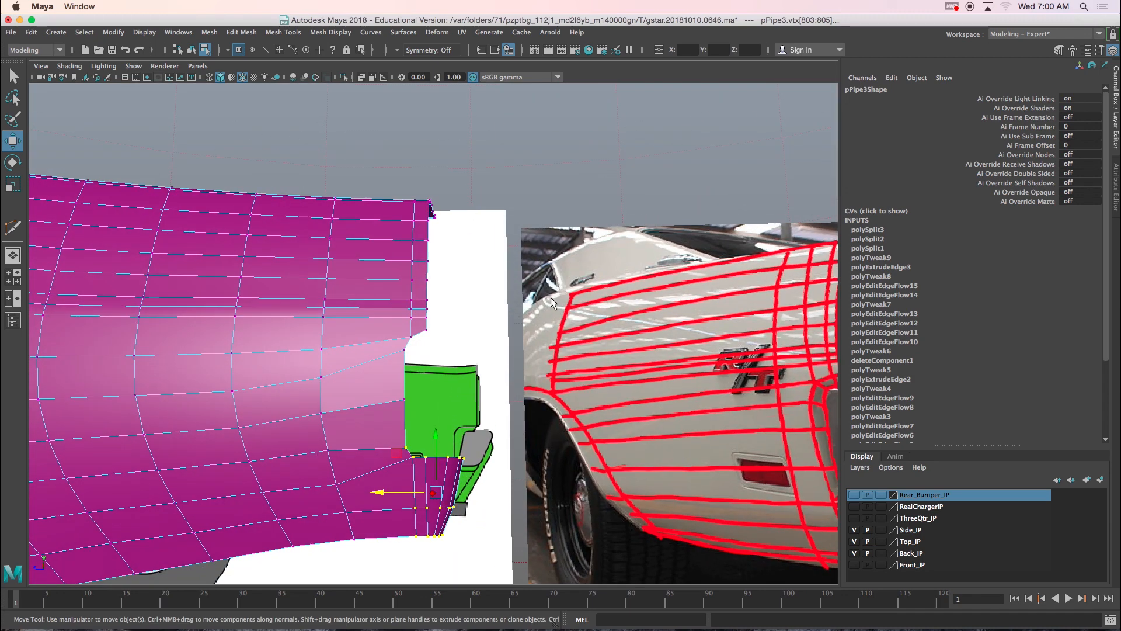
key("space")
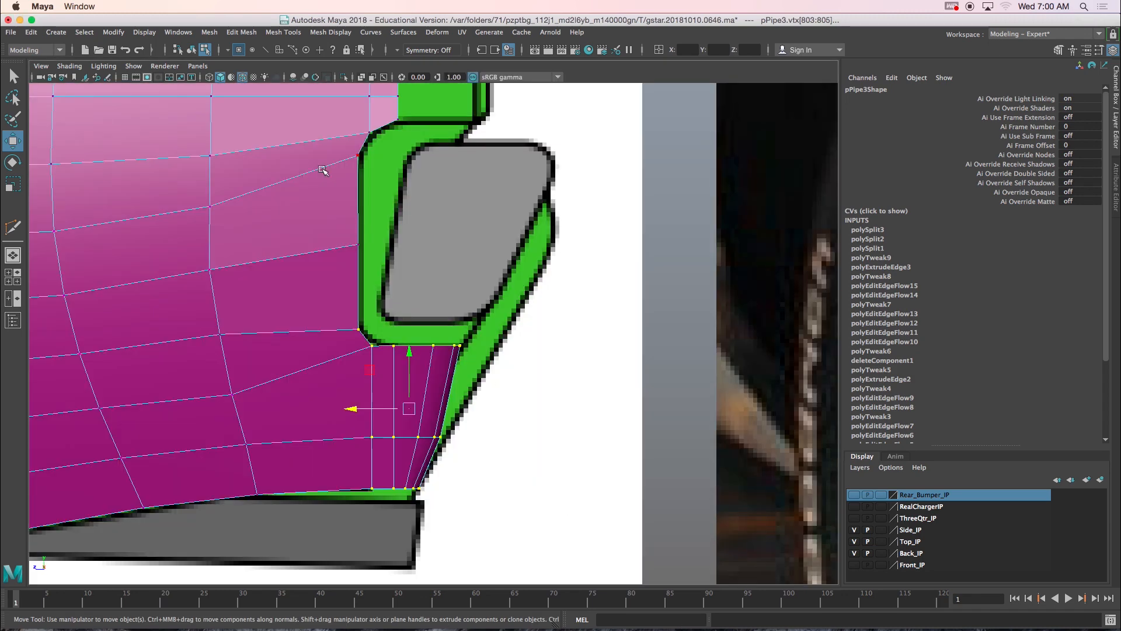
- Switch to the Animation menu set, create a lattice deformer around the selected corner-strip vertices, and save the scene
left_click(58, 50)
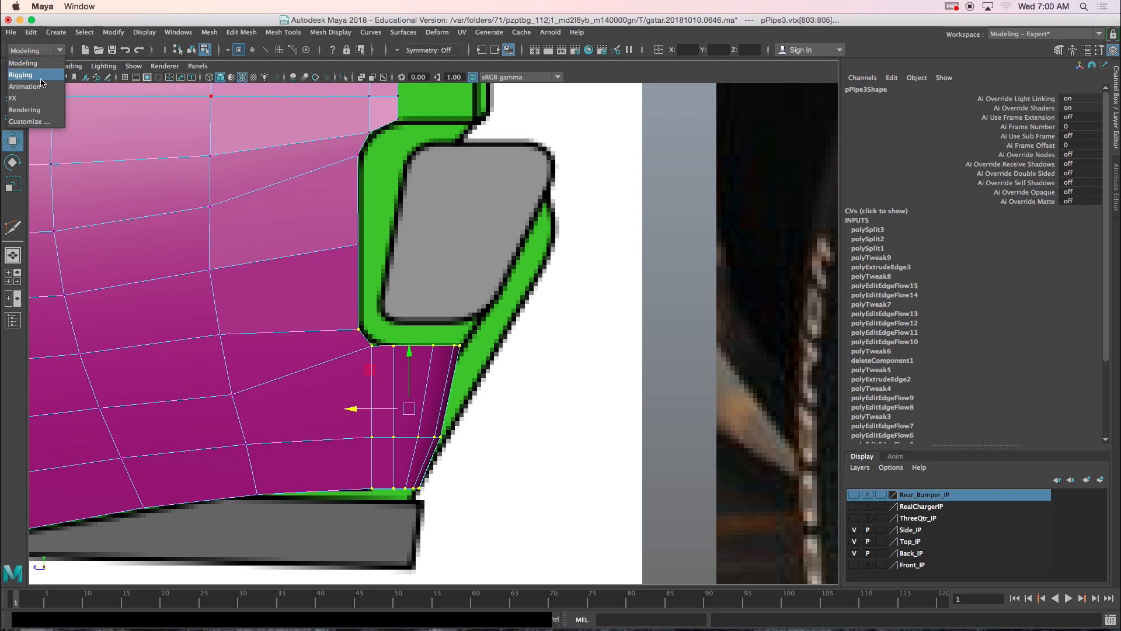
left_click(24, 86)
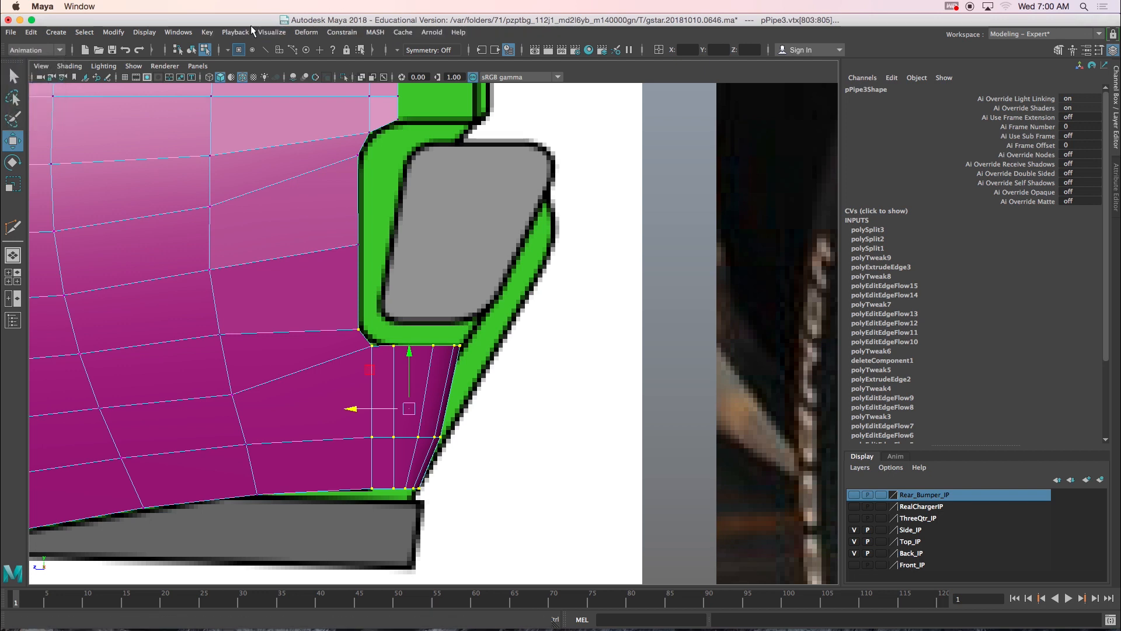
left_click(303, 33)
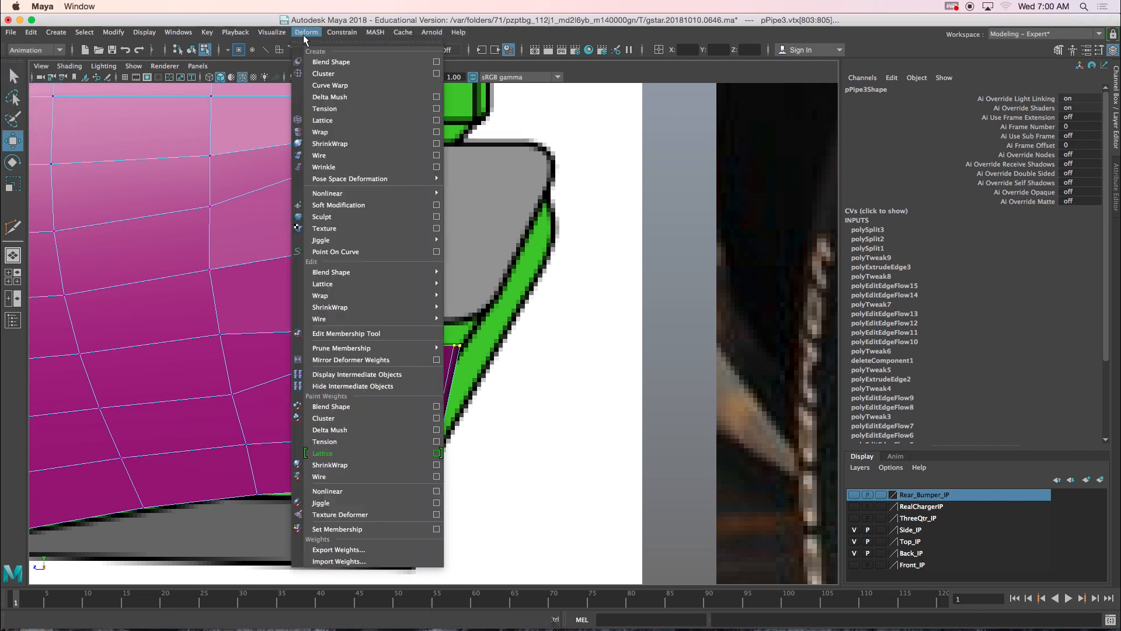
left_click(331, 121)
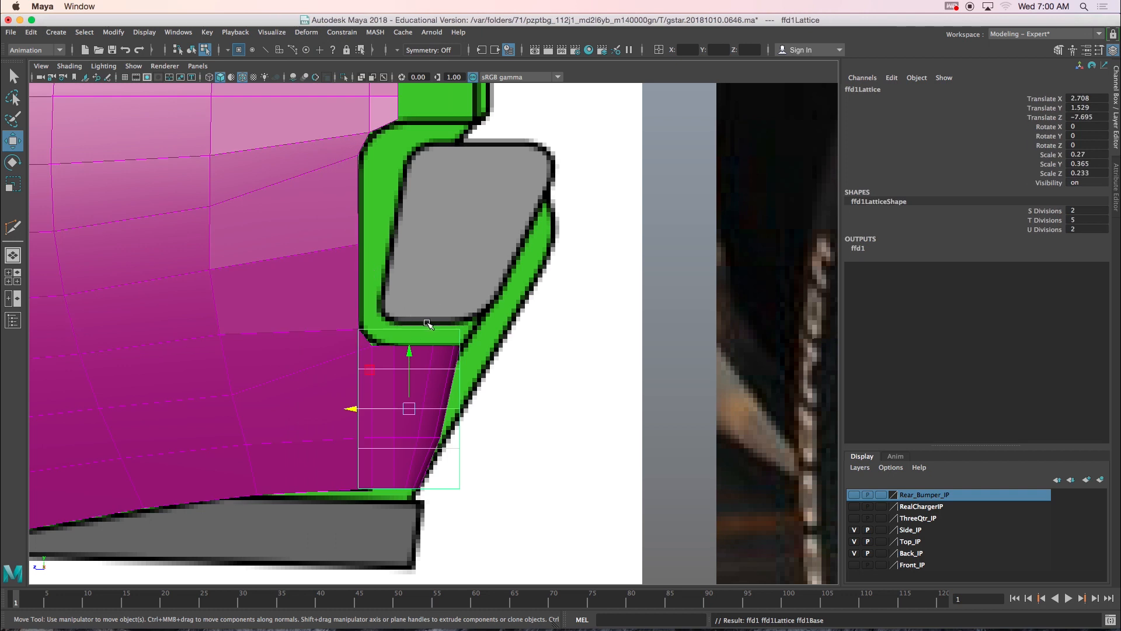
left_click(111, 50)
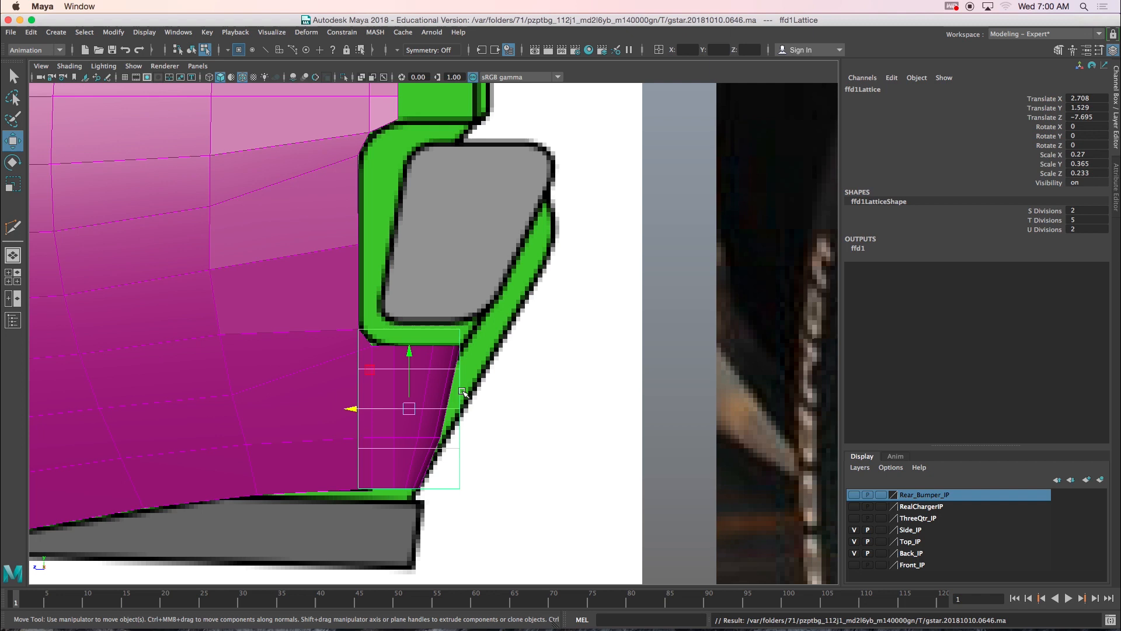
- Check the corner strip with the Side_IP layer hidden, show the layer again, and switch the lattice to lattice-point selection
scroll(444, 351, "up", 3)
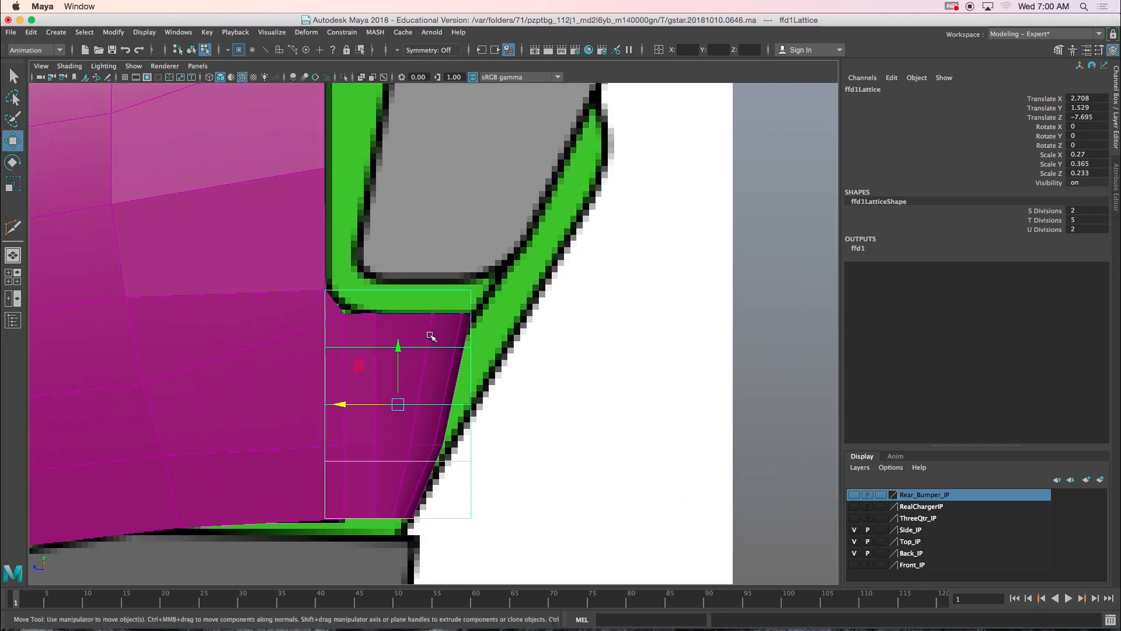
left_click(854, 530)
scroll(428, 347, "up", 2)
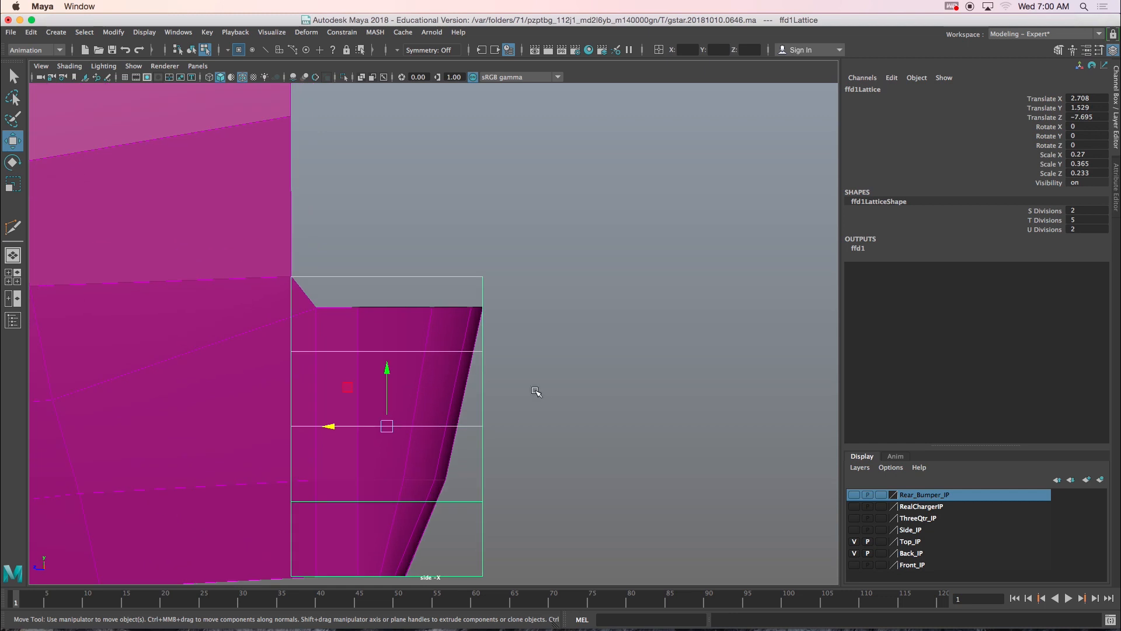
left_click(854, 530)
right_click_drag(462, 428, 441, 310)
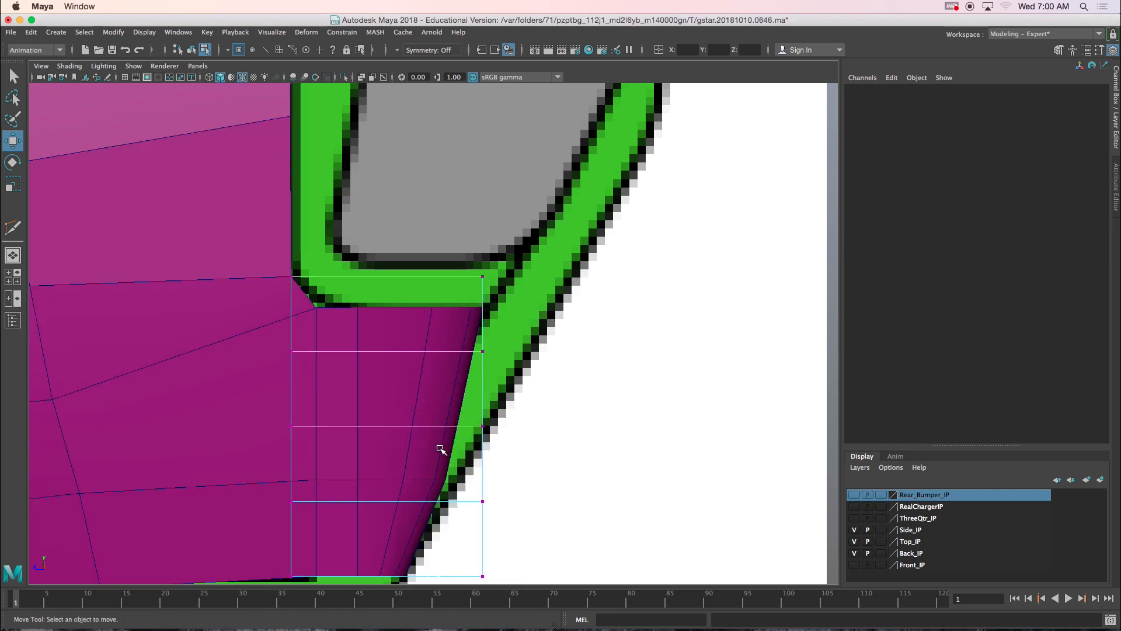
- Move the lattice's three lower rear points forward along Z, with the lowest one farthest in, to follow the reference's slanted rear edge
middle_click_drag(444, 467, 445, 424, "alt")
left_click_drag(418, 350, 522, 572)
left_click_drag(436, 462, 347, 447)
left_click_drag(389, 503, 427, 569)
middle_click_drag(410, 545, 425, 479, "alt")
left_click_drag(356, 472, 295, 452)
- Fine-tune the lattice's three intermediate rear points along Z so the strip's rear edge runs straight along the reference line
left_click(415, 392)
mouse_move(380, 392)
left_mouse_down()
mouse_move(361, 392)
mouse_move(376, 392)
left_mouse_up()
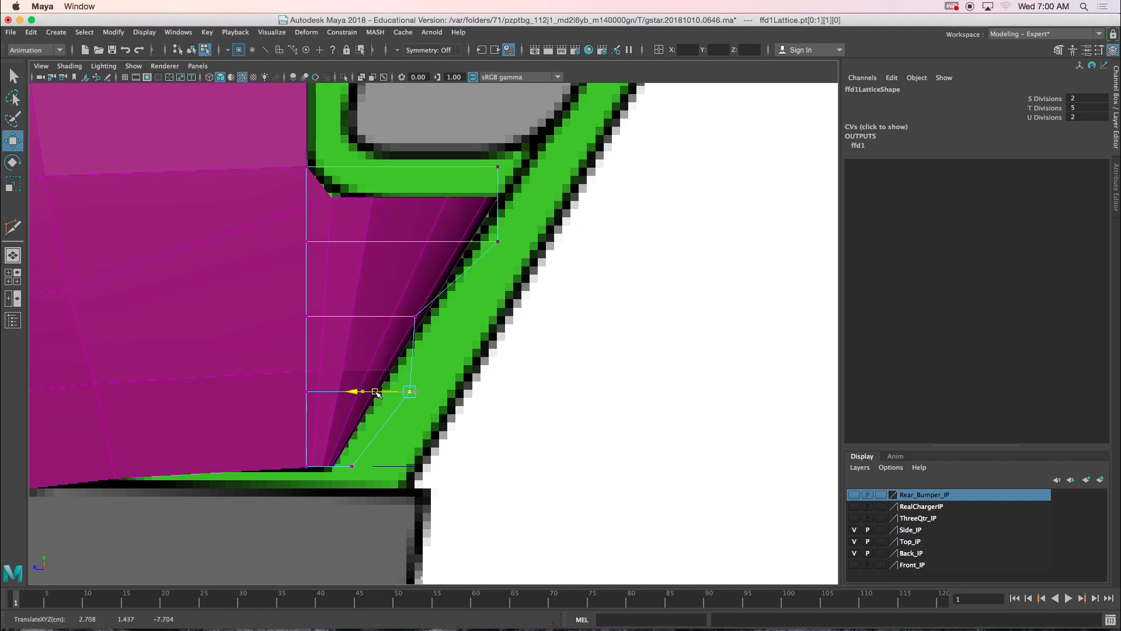
left_click(413, 316)
left_click_drag(391, 318, 407, 318)
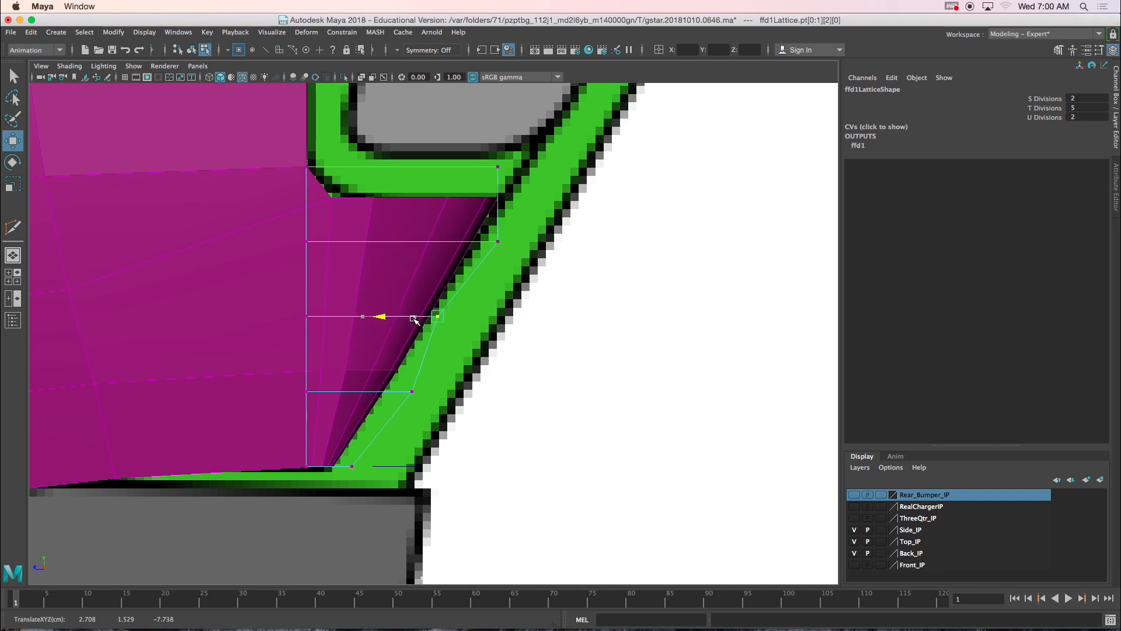
left_click(497, 241)
left_click_drag(439, 240, 446, 240)
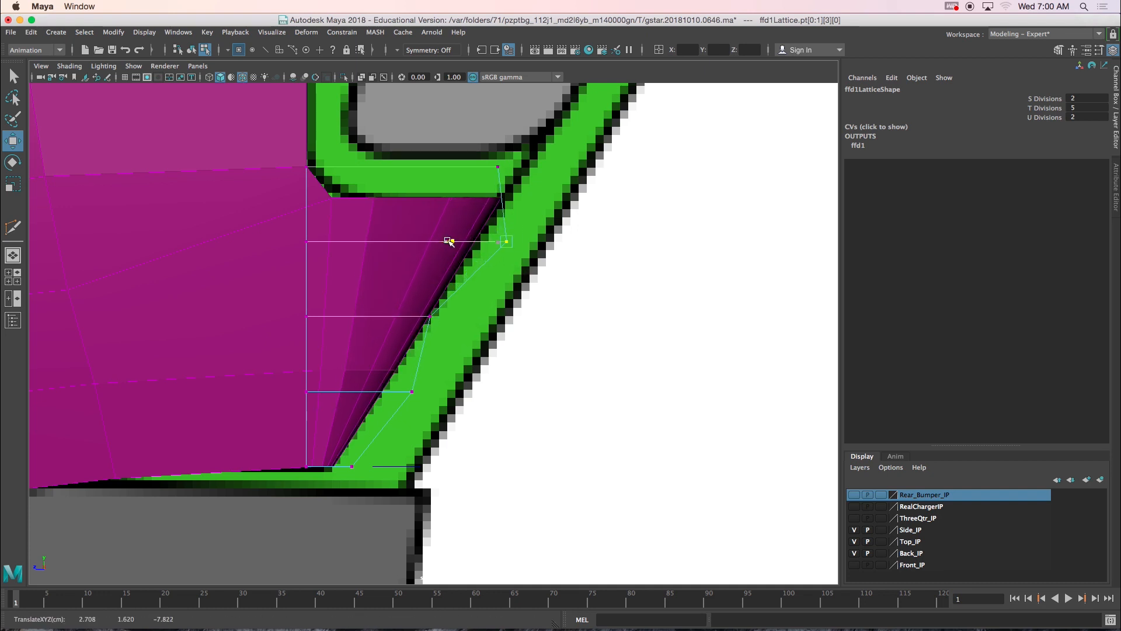
- Select the fender mesh and delete its history to bake in the lattice deformation
right_click_drag(390, 238, 406, 235)
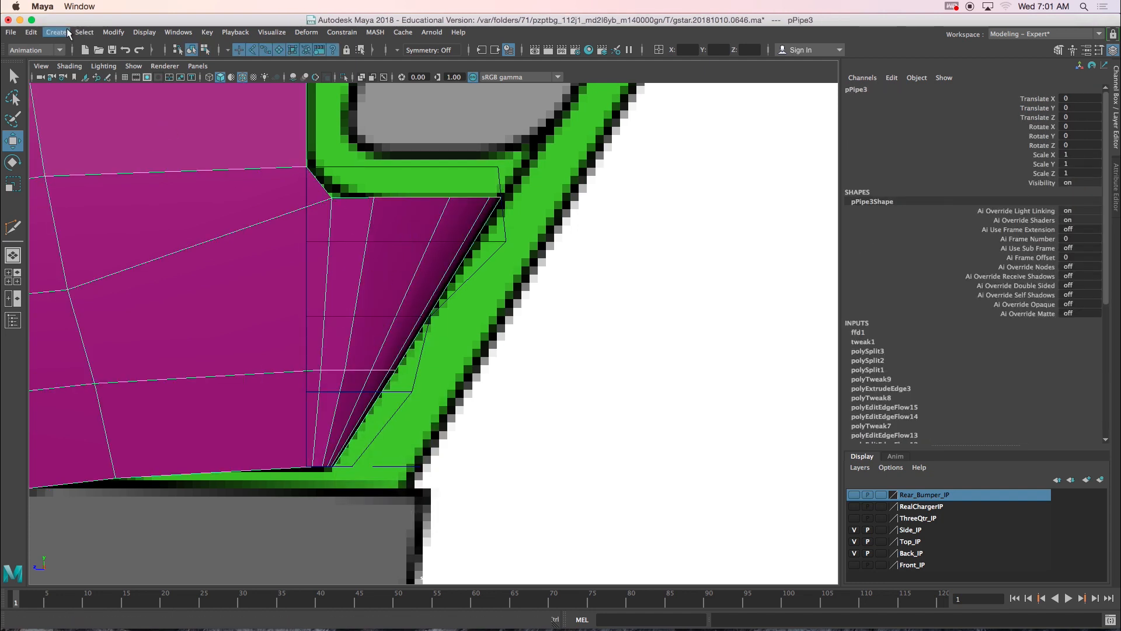
left_click(31, 32)
mouse_move(79, 170)
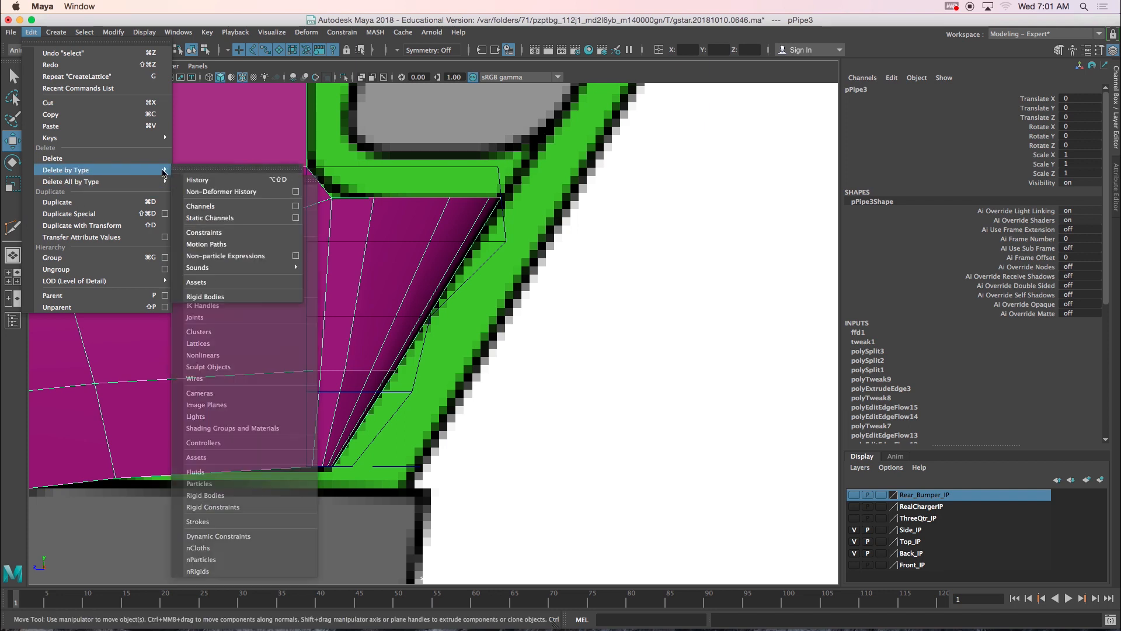
left_click(195, 180)
right_click_drag(380, 354, 318, 314)
left_click(327, 377)
left_click(304, 379)
right_click_drag(385, 279, 432, 258)
- Select the fender's rear border edges above the bumper cutout and extrude them rearward along Z to the reference body's rear line
scroll(408, 263, "down", 5)
scroll(380, 282, "up", 3)
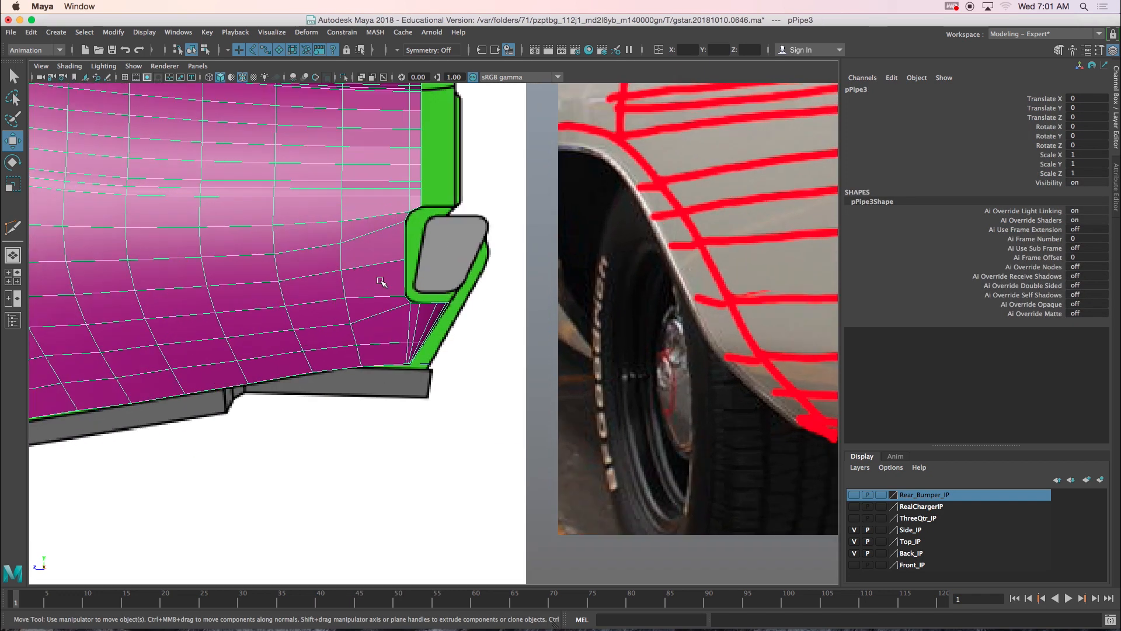
scroll(380, 281, "up", 1)
middle_click_drag(410, 198, 403, 295, "alt")
scroll(402, 296, "up", 3)
right_click_drag(385, 218, 385, 184)
scroll(404, 135, "up", 2)
middle_click_drag(404, 136, 395, 310, "alt")
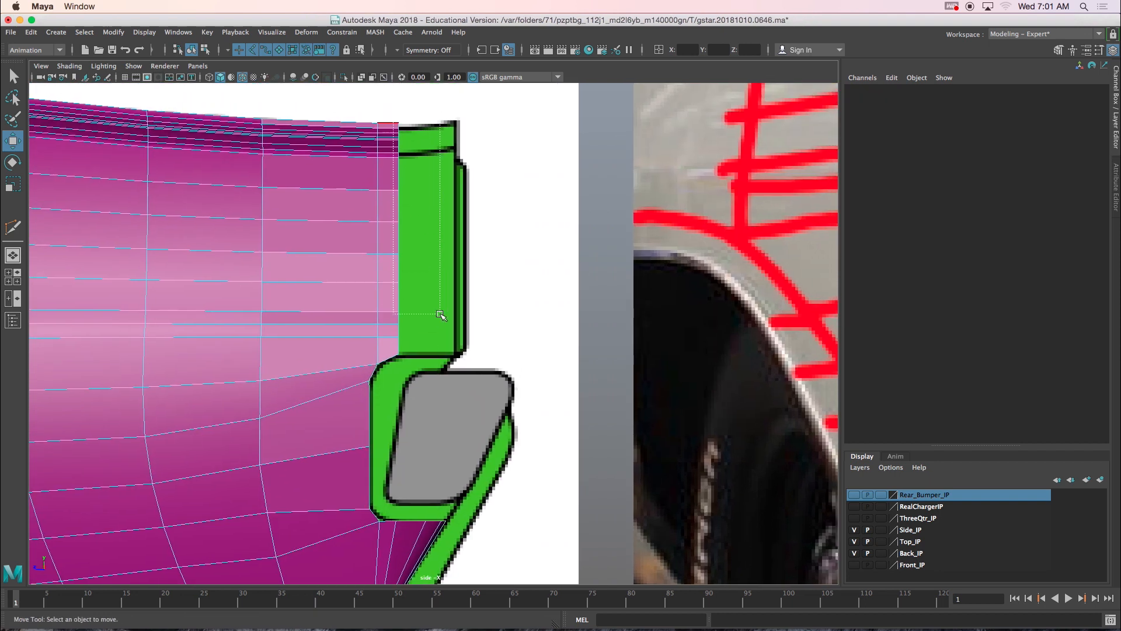
left_click(393, 236)
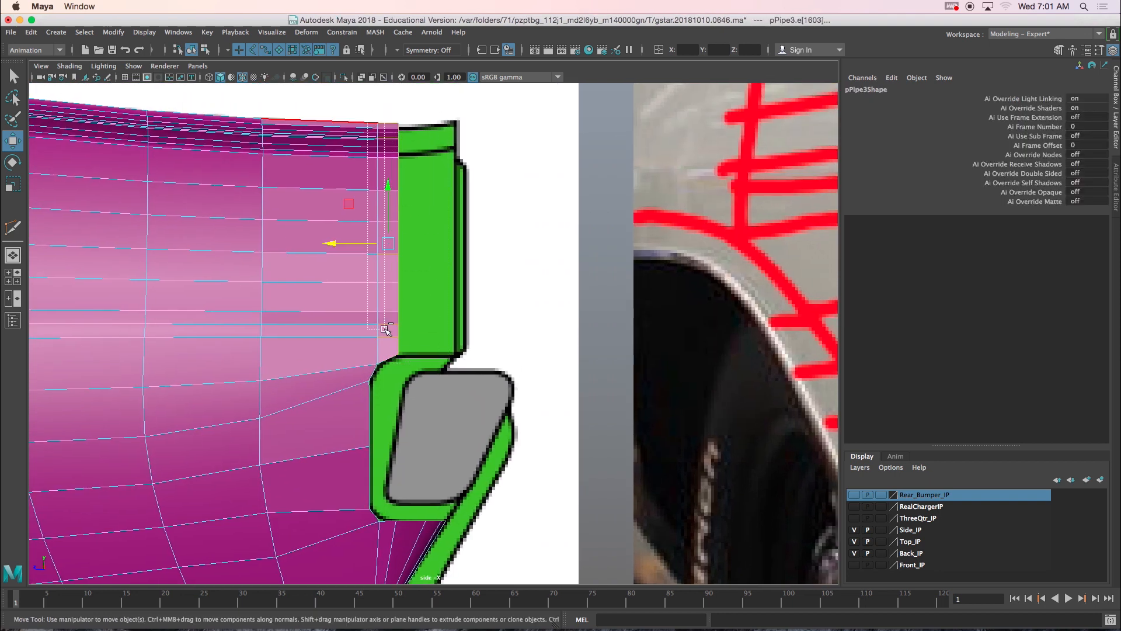
left_click(391, 375)
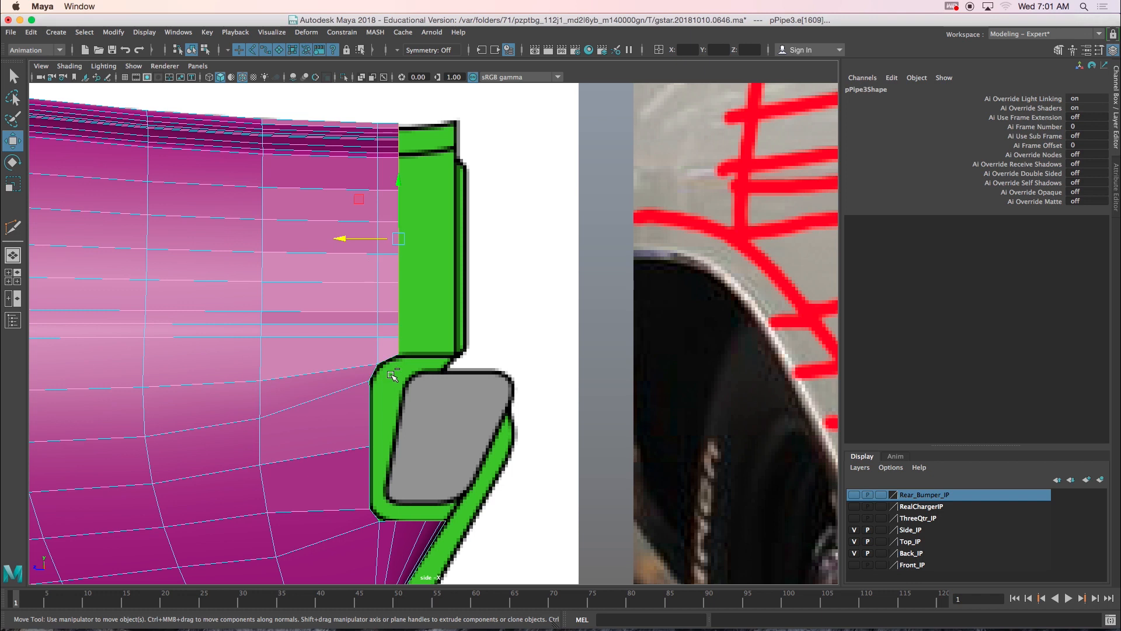
left_click_drag(350, 239, 403, 241, "shift")
- Scale the extruded border edges along X to about 0.93 in the wireframe top view to match the reference outline
key("space")
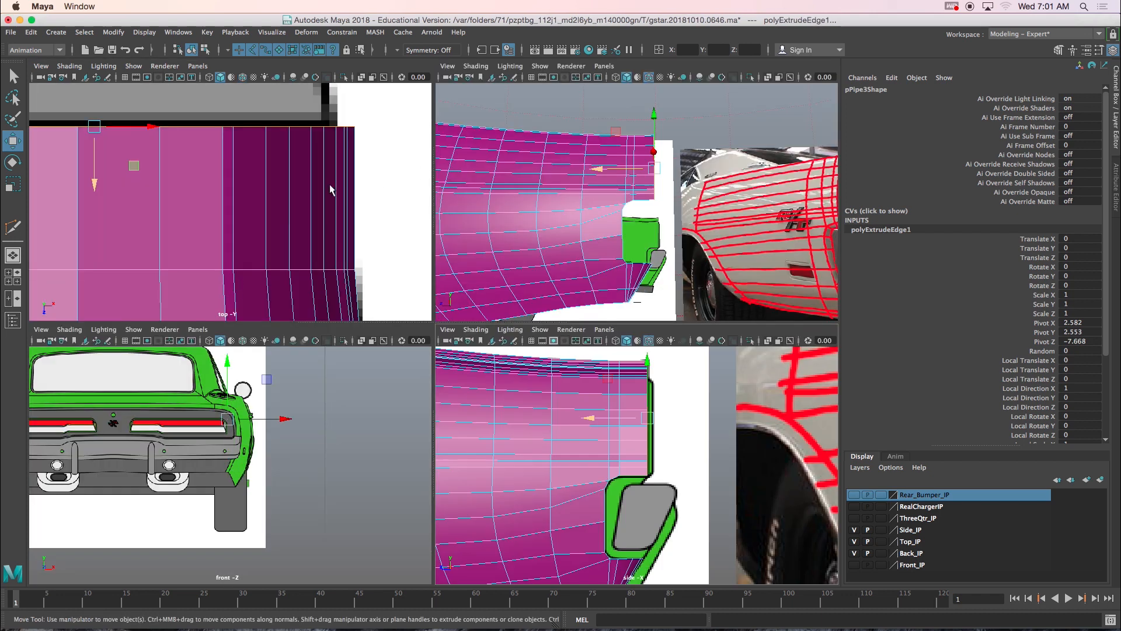
key("space")
key("4")
middle_click_drag(333, 290, 441, 298, "alt")
scroll(441, 298, "down", 10)
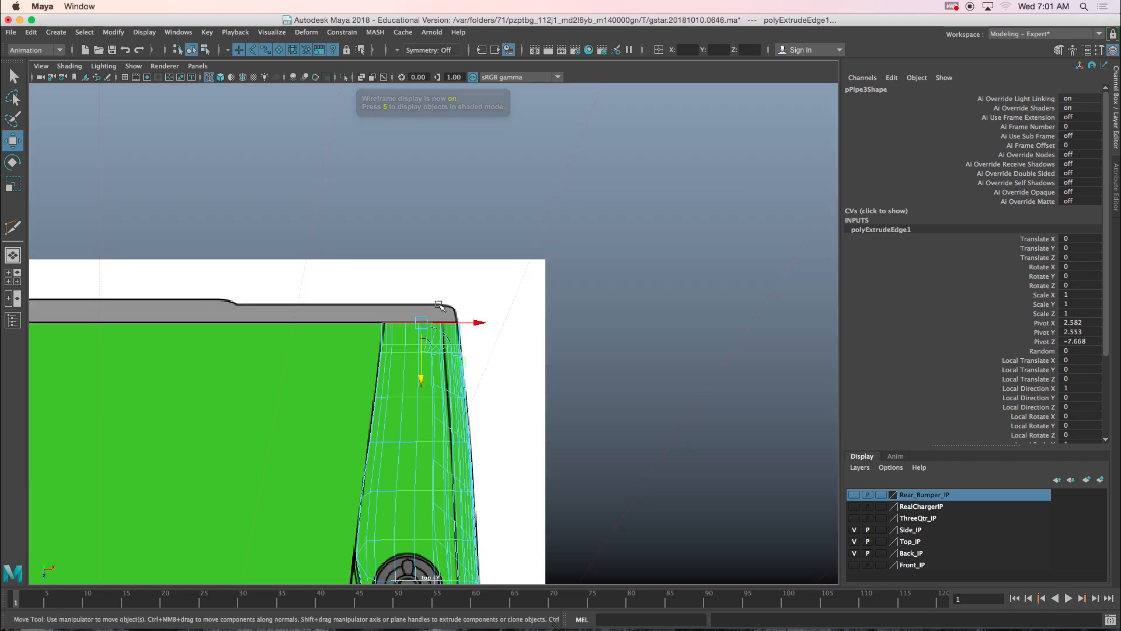
key("r")
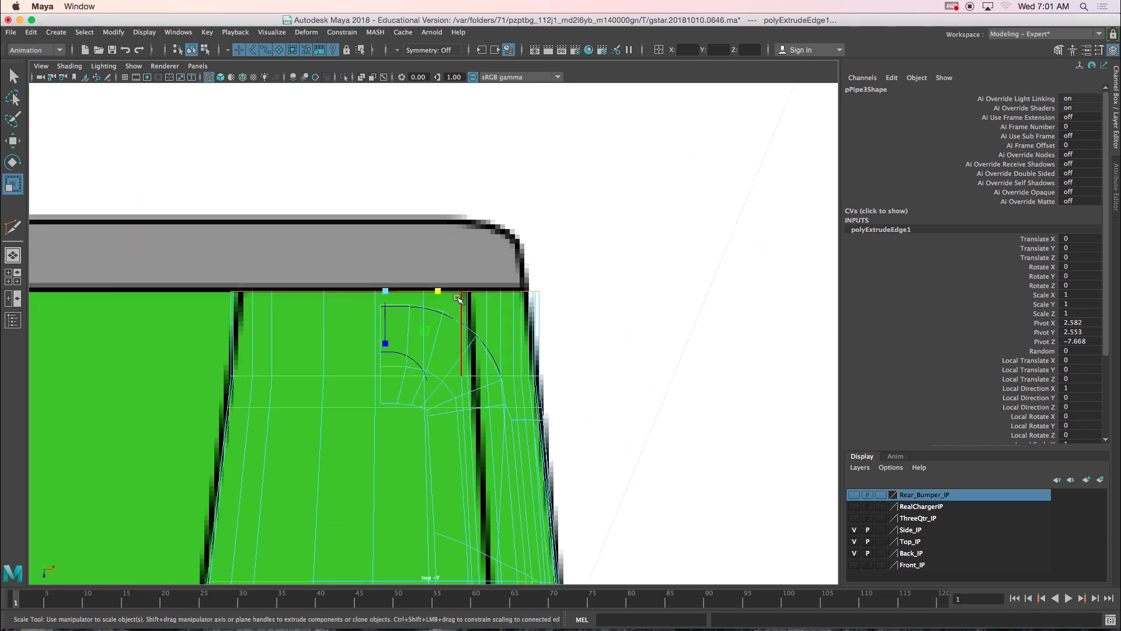
scroll(435, 298, "up", 2)
left_click_drag(427, 280, 421, 279)
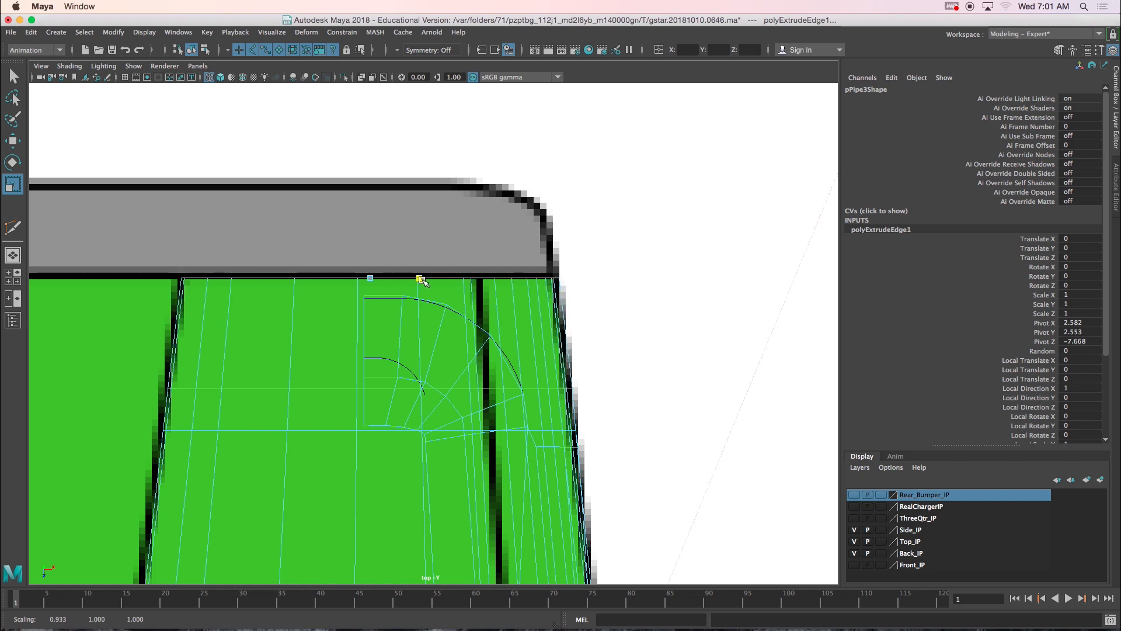
- Move the scale pivot down along Y to the lower end of the extruded border edges in the wireframe side view
key("space")
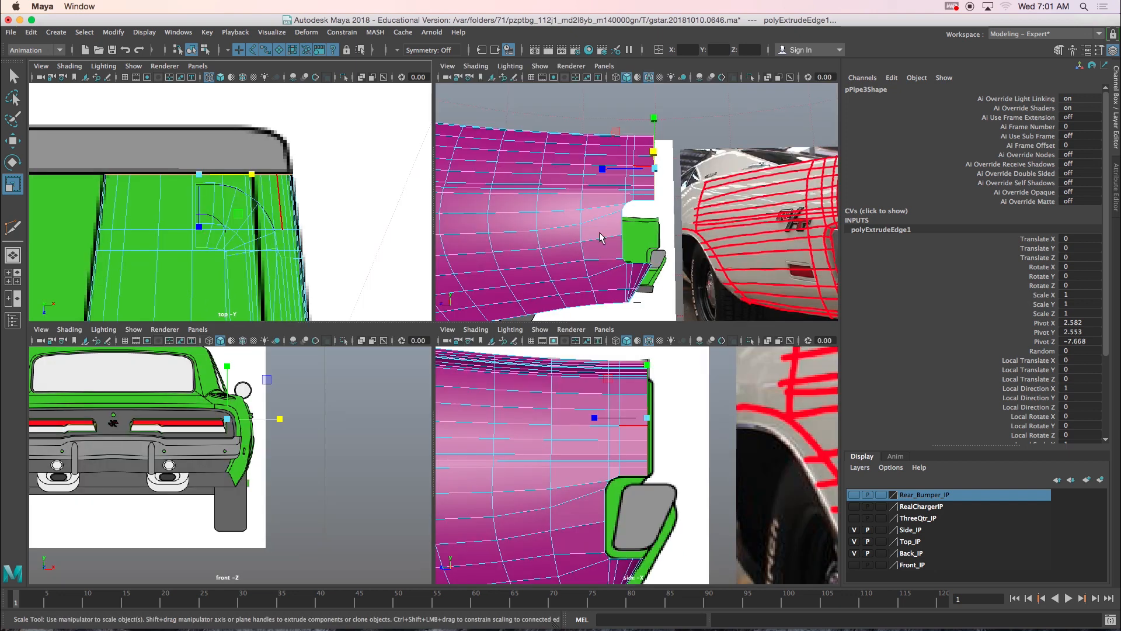
key("space")
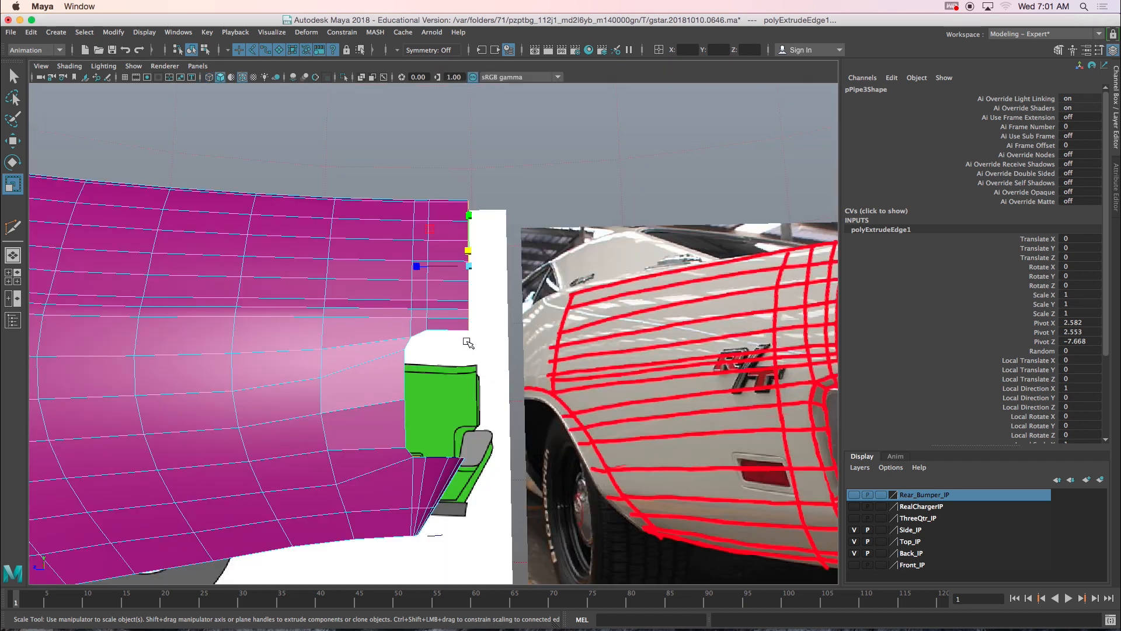
key("space")
key("space")
key("4")
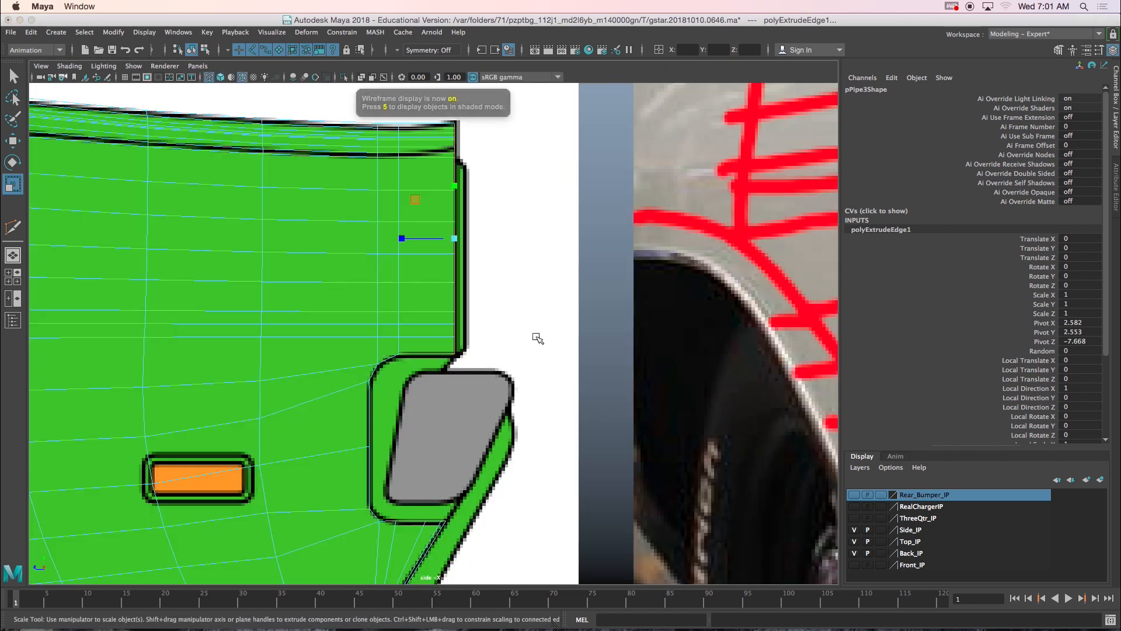
scroll(529, 336, "up", 5)
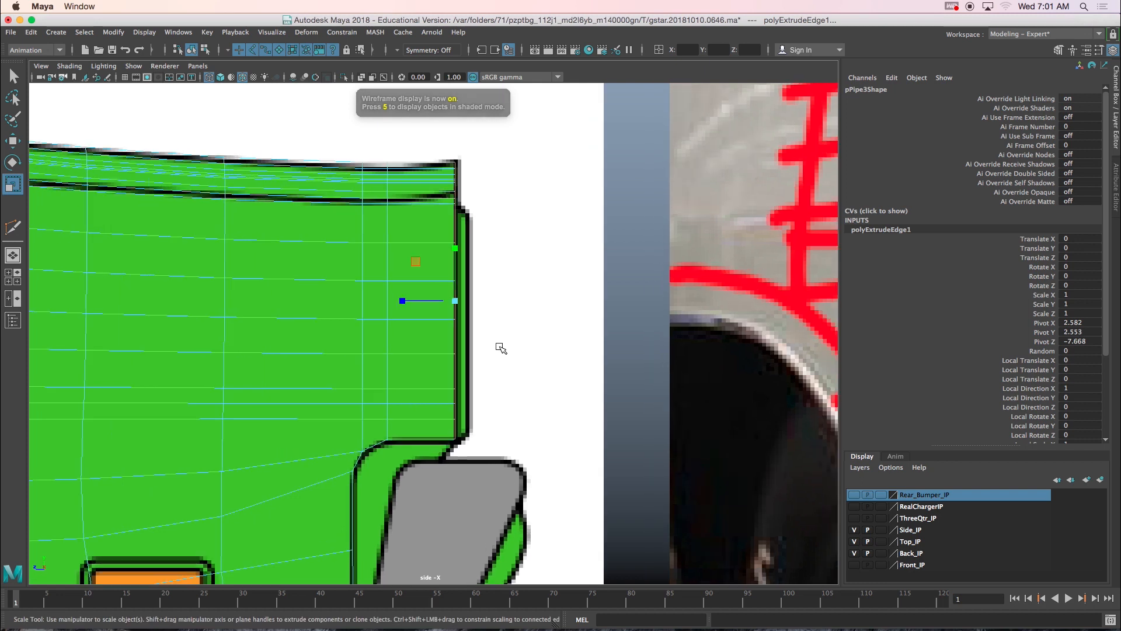
scroll(501, 348, "up", 1)
middle_click_drag(435, 229, 433, 250, "alt")
scroll(434, 251, "up", 2)
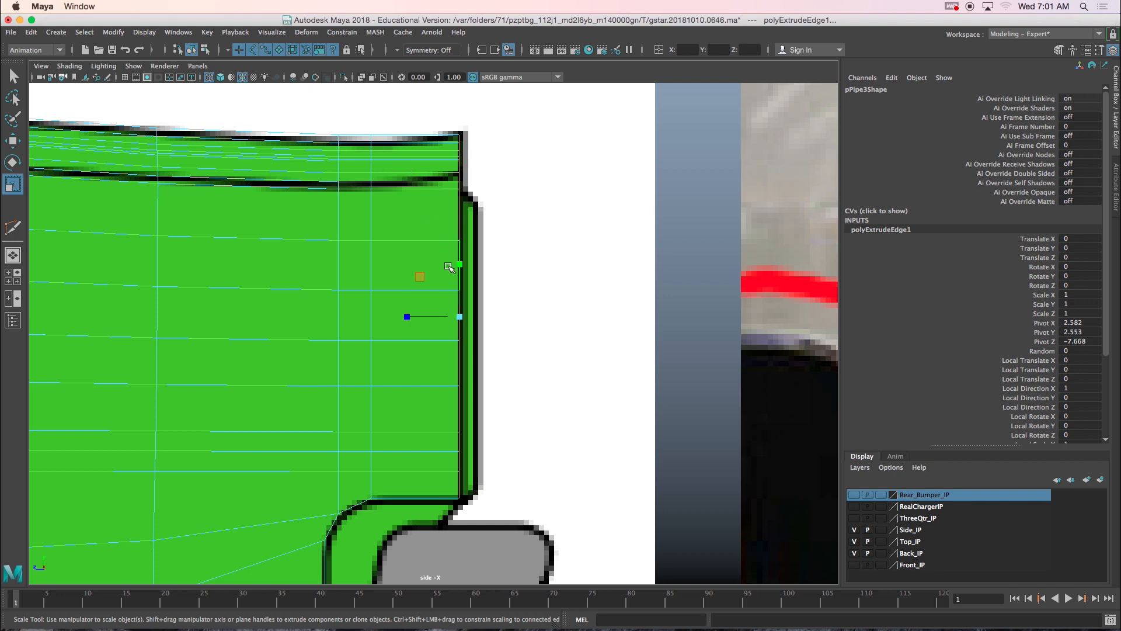
key("d")
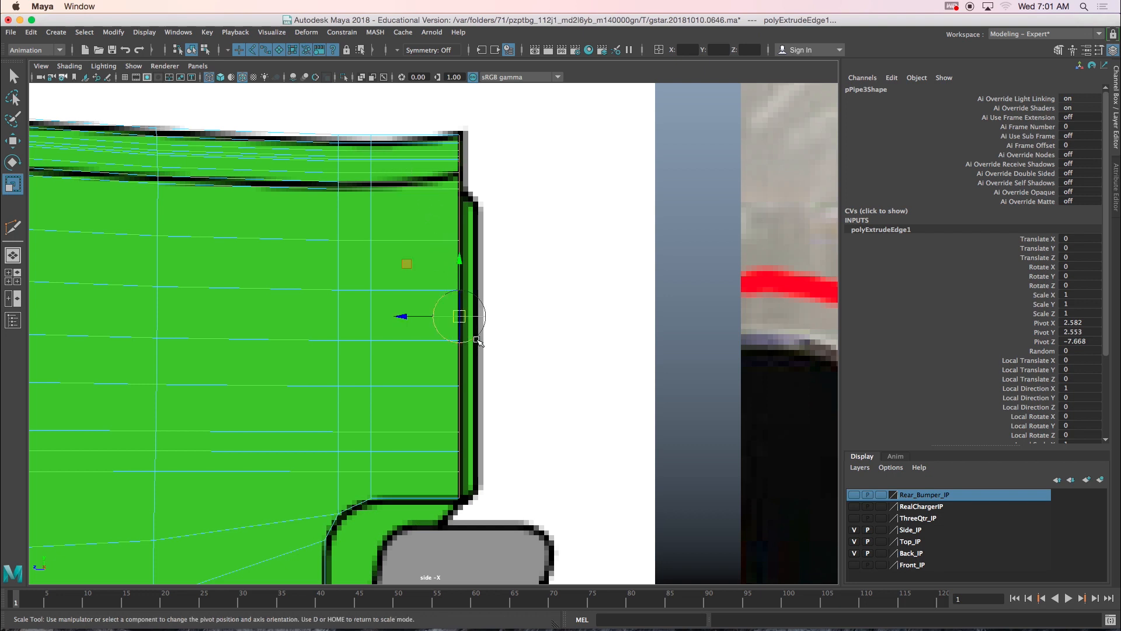
left_click_drag(460, 262, 457, 344)
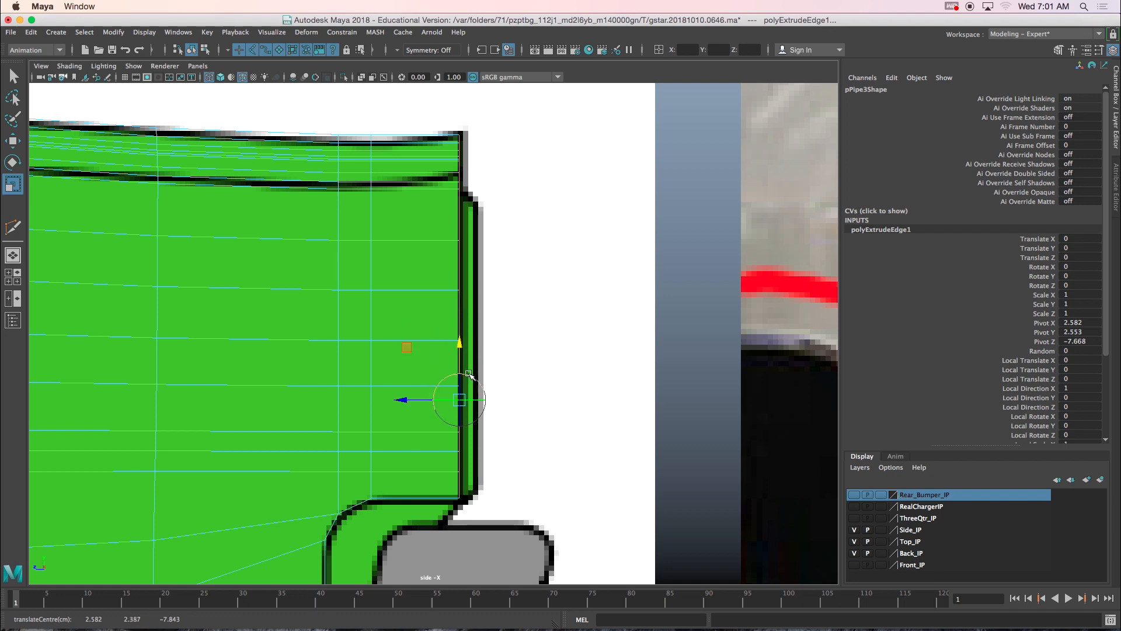
left_click_drag(460, 400, 459, 495)
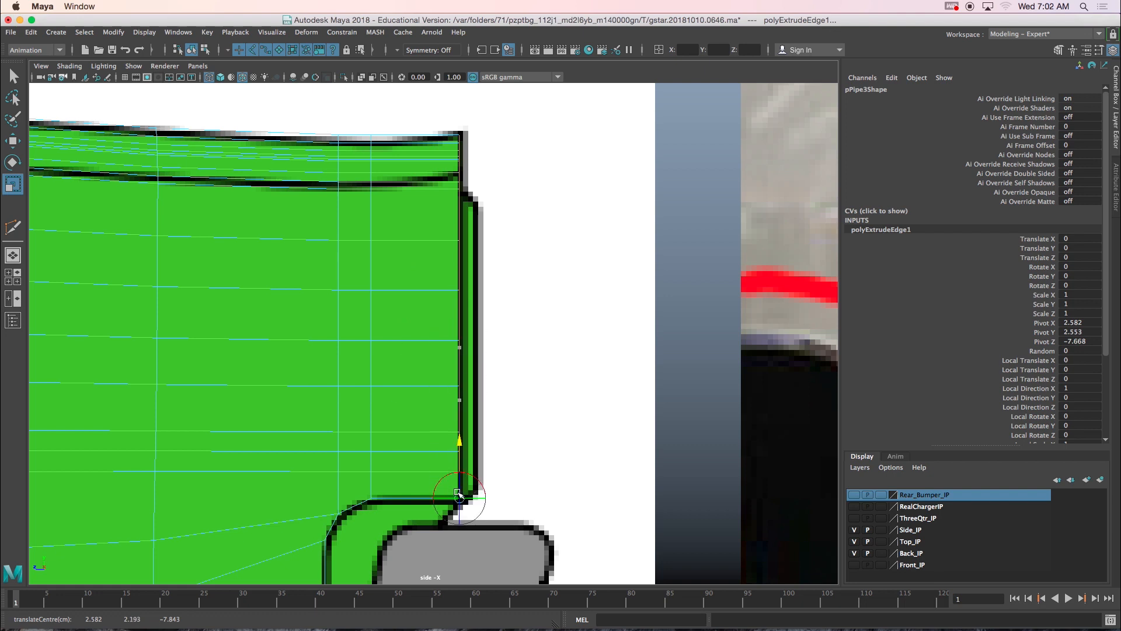
- Scale the extruded border edges up slightly along Y from the lowered pivot
key("d")
left_click(461, 444)
left_click_drag(460, 444, 461, 442)
- Insert an edge loop midway through the fender's extruded rear strip in the side view, using Multi-Cut with edge flow enabled
right_click_drag(407, 240, 463, 221)
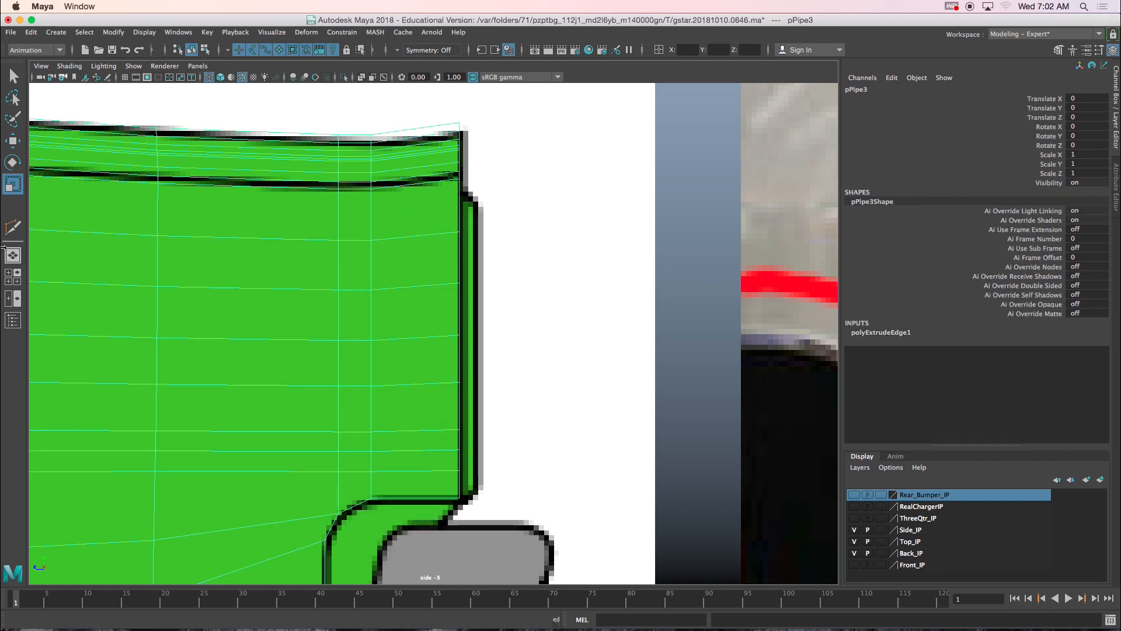
left_click(13, 229)
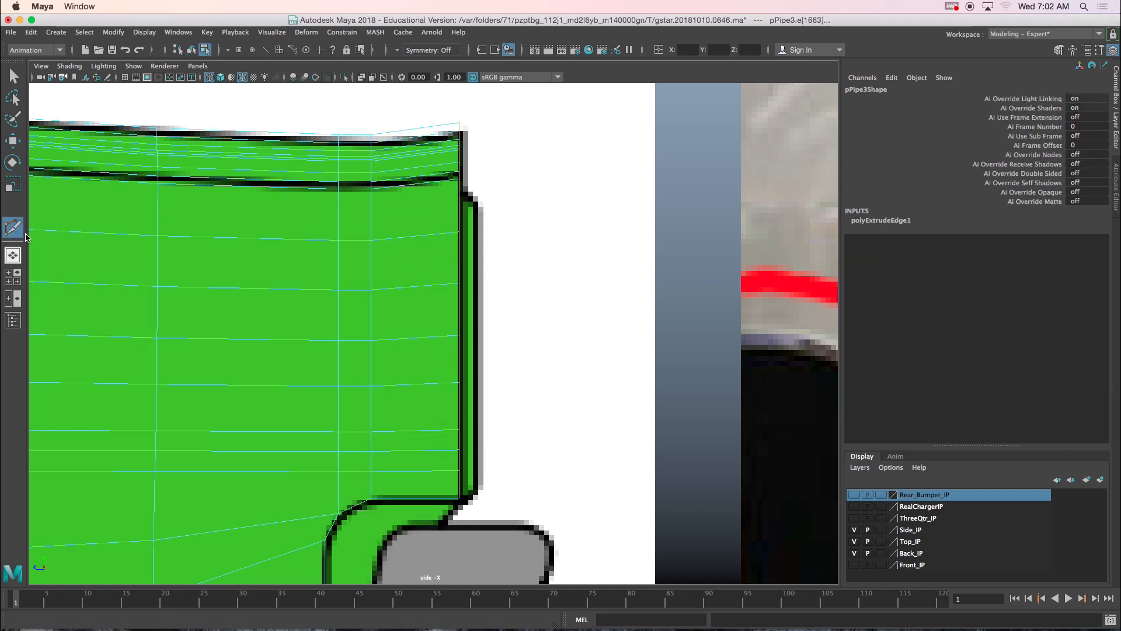
left_click(158, 184)
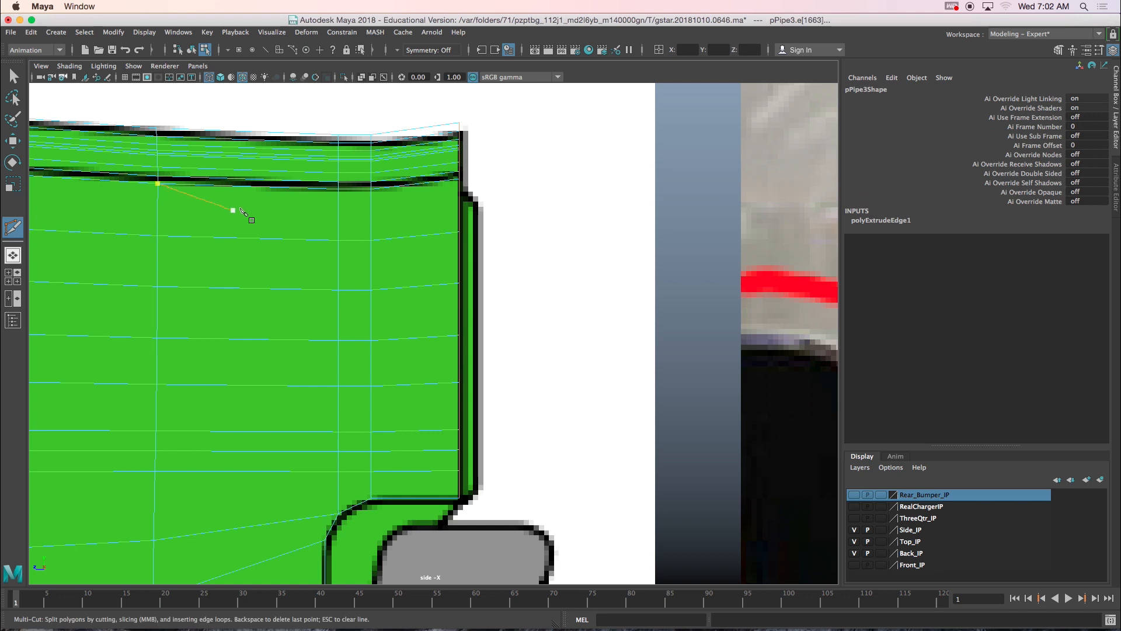
double_click(13, 229)
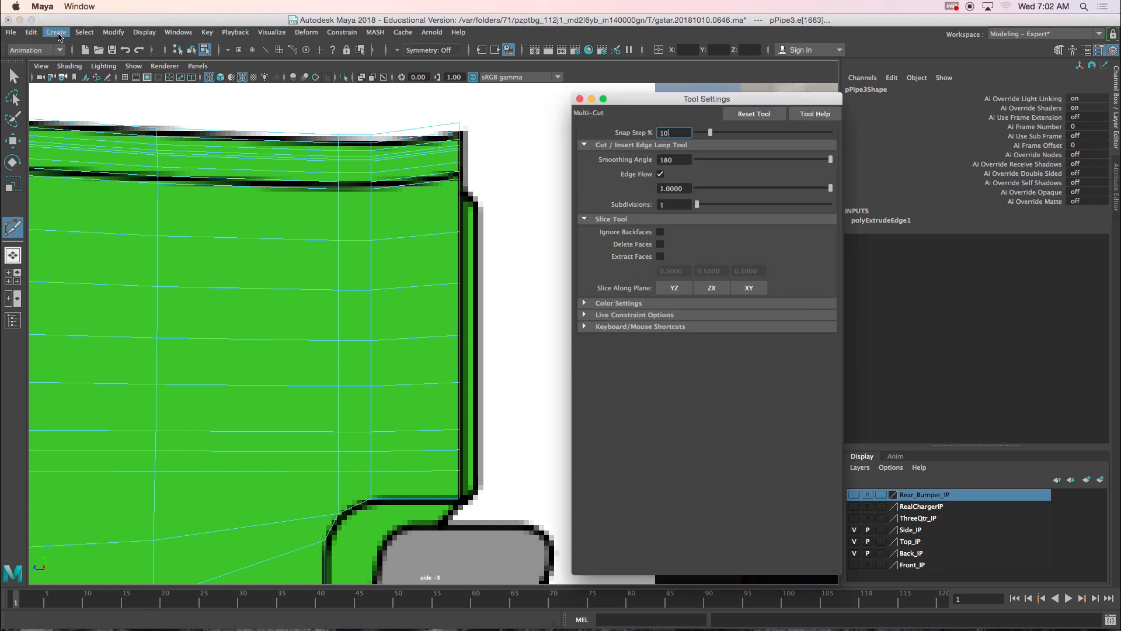
left_click(51, 52)
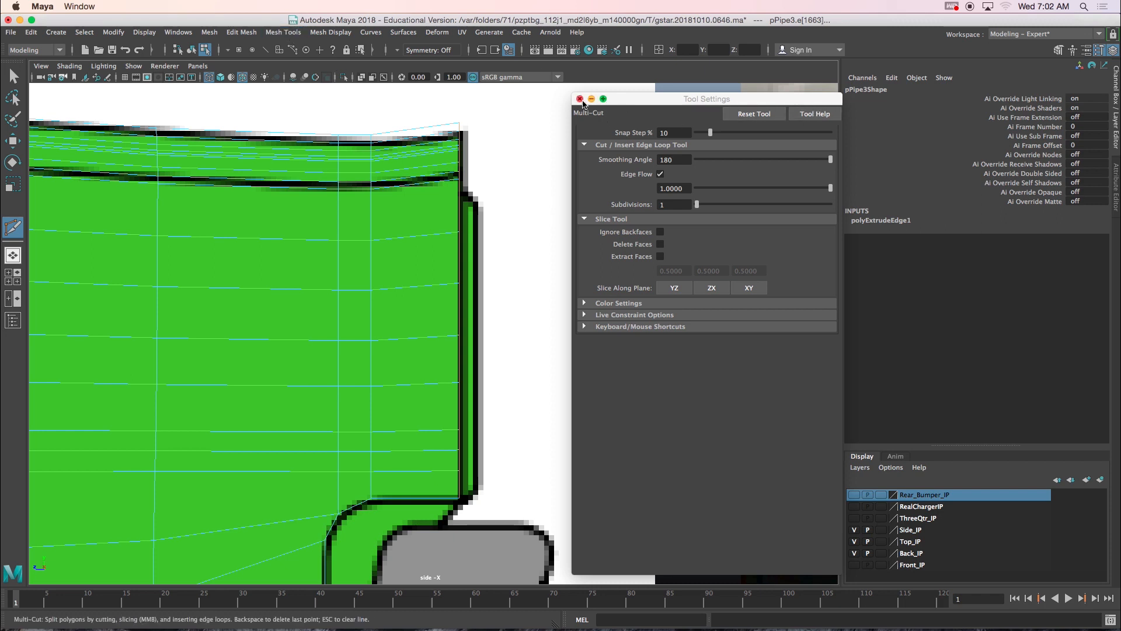
left_click_drag(629, 107, 590, 102)
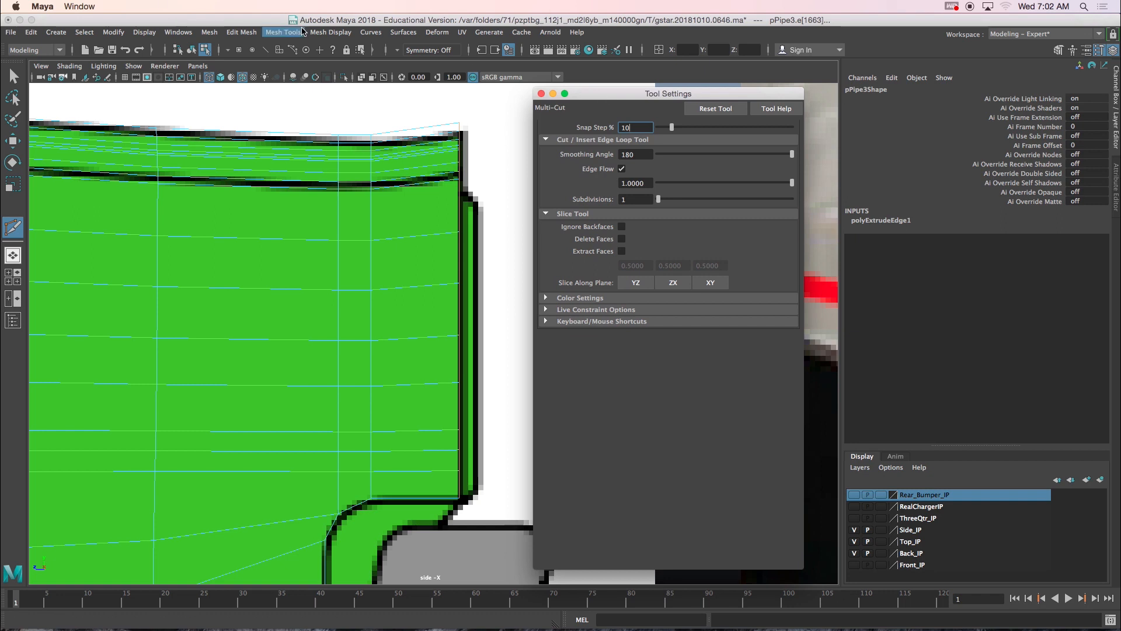
left_click(284, 32)
left_click(378, 146)
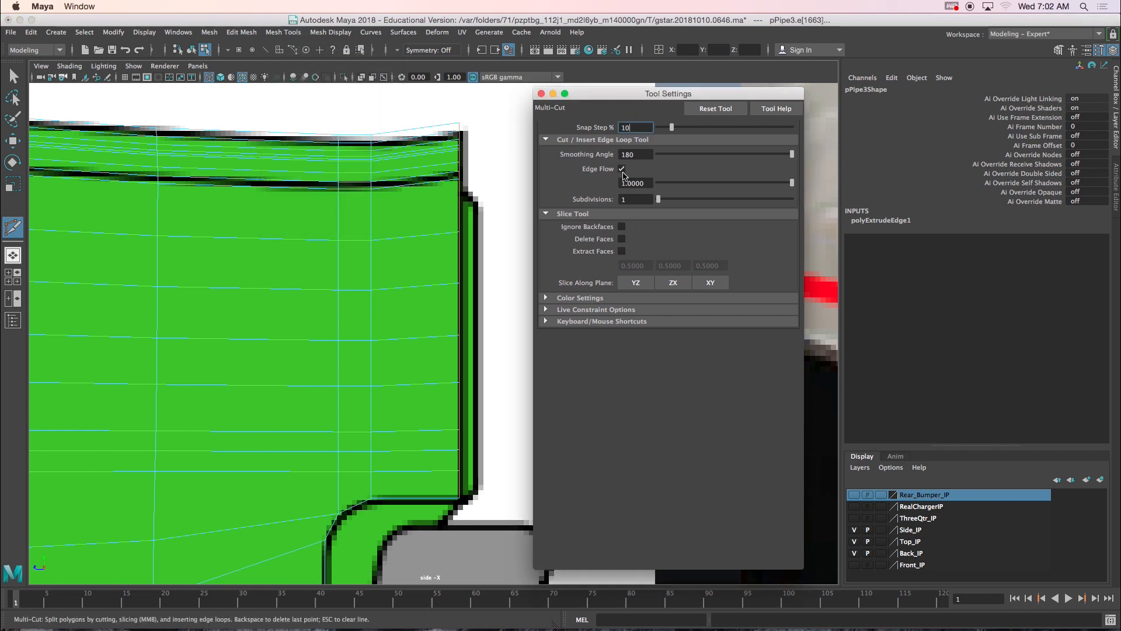
left_click_drag(586, 99, 664, 98)
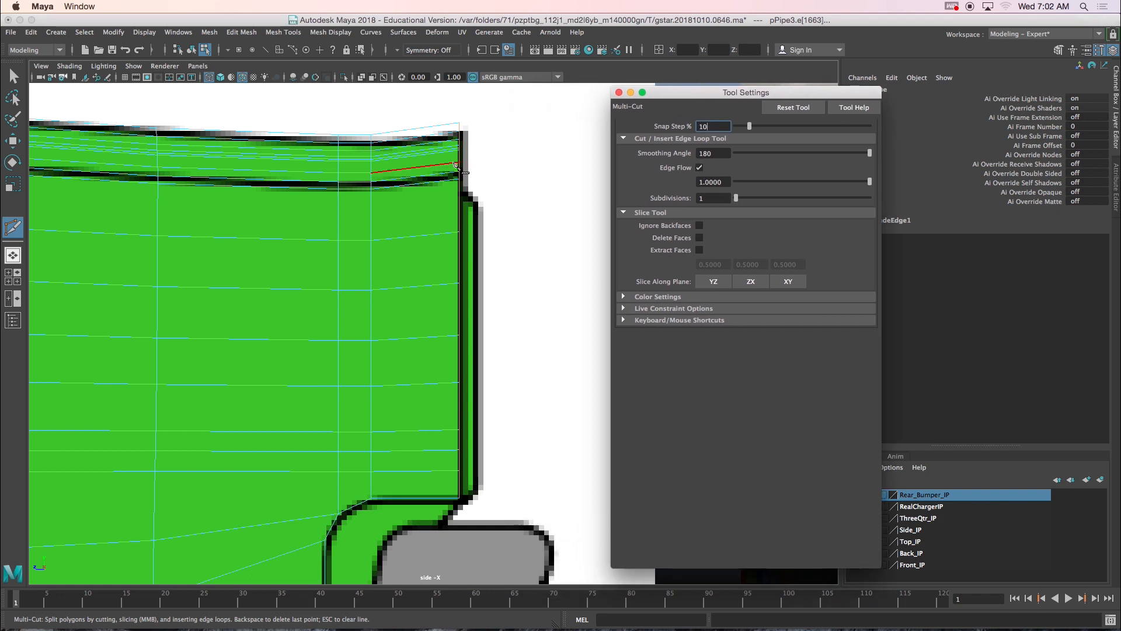
left_click(415, 151, "ctrl")
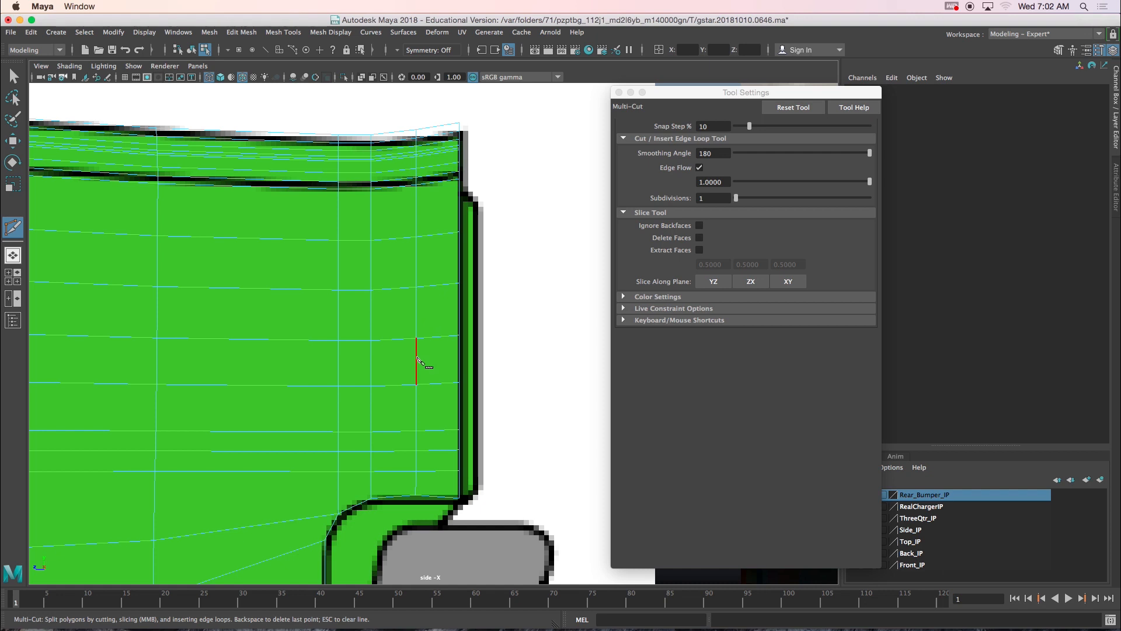
- Select the inserted rear edge loop, nudge it slightly down along Y and forward along Z, and close the tool settings
key("w")
key("5")
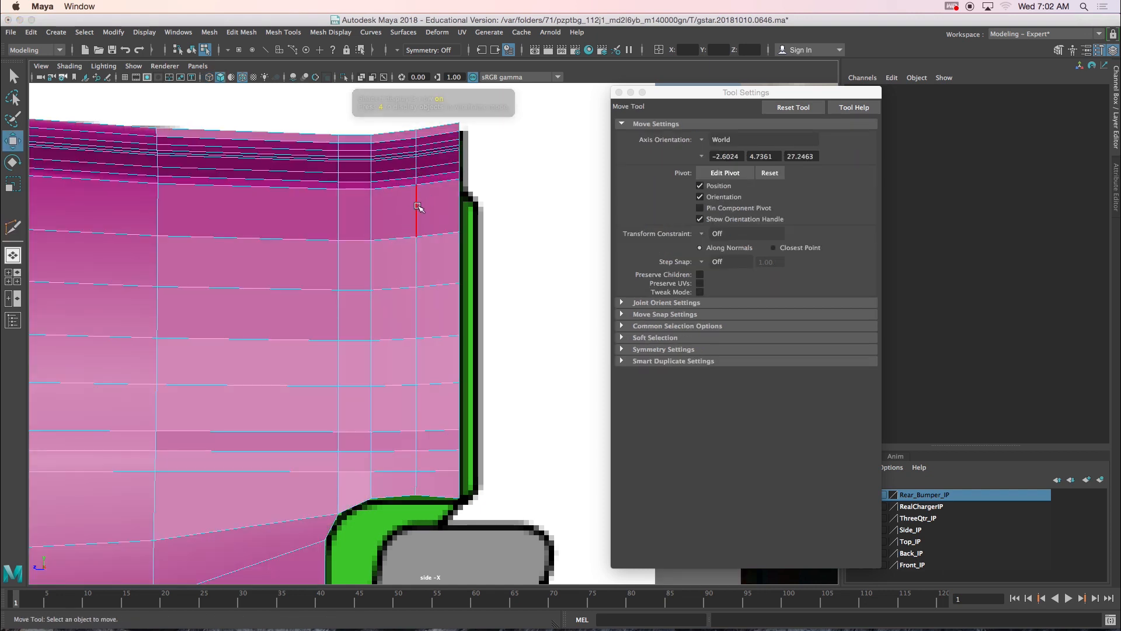
double_click(418, 206)
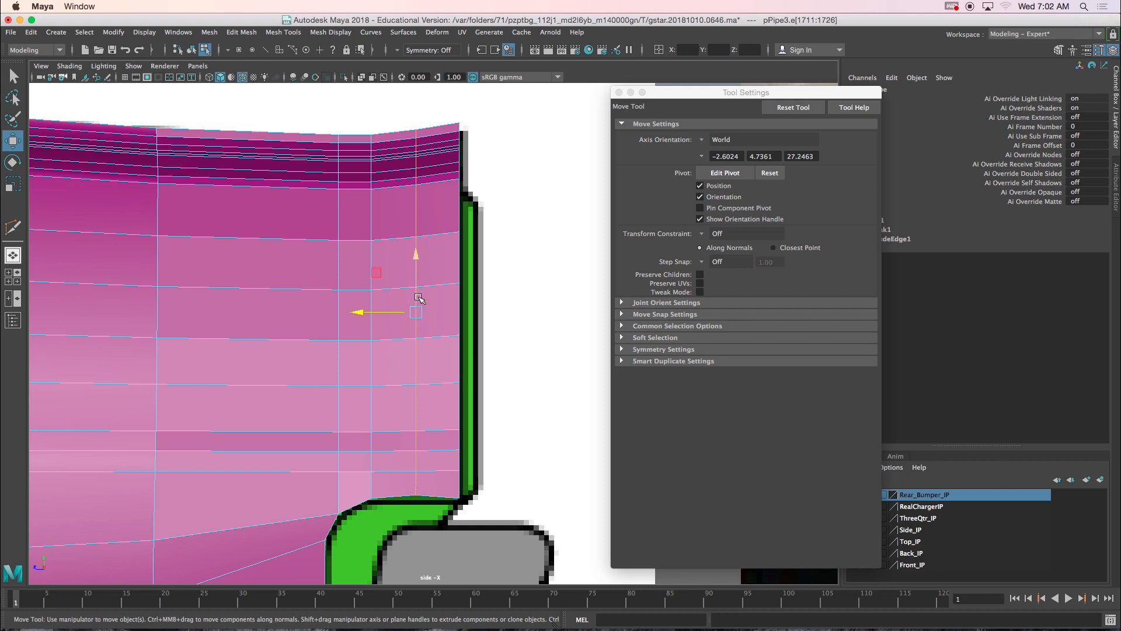
left_click_drag(418, 259, 418, 259)
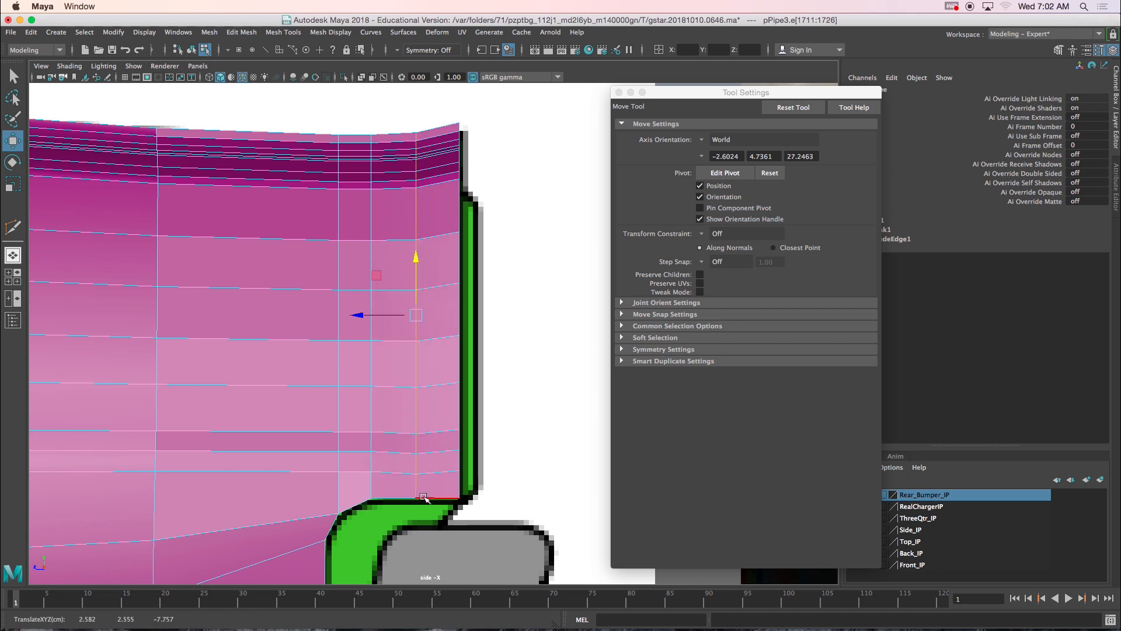
key("4")
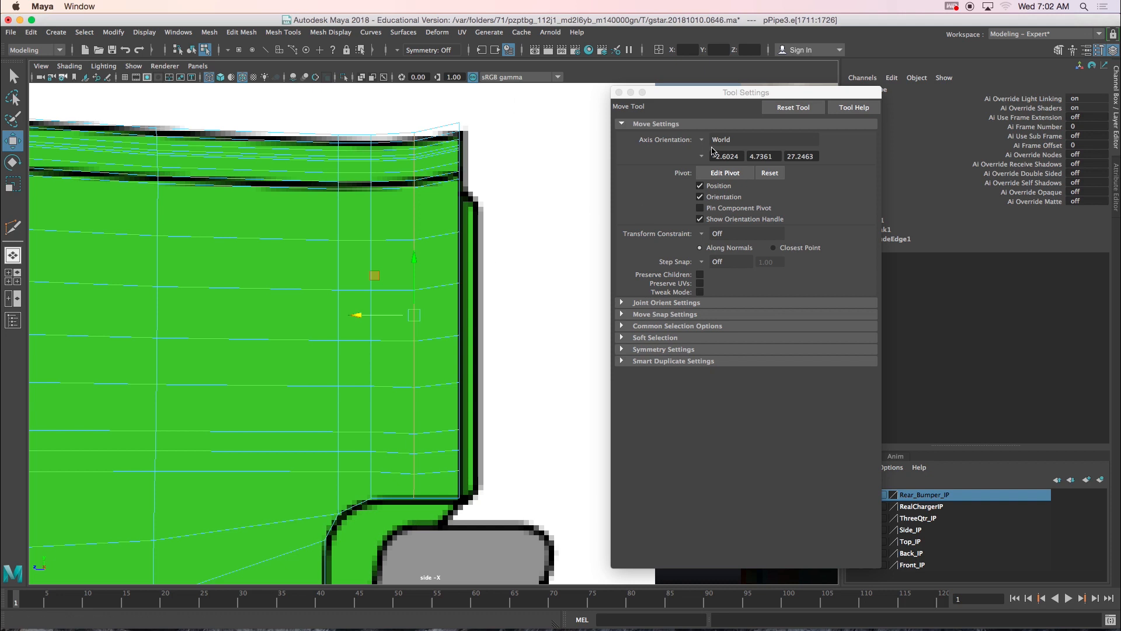
left_click(670, 96)
left_click(621, 93)
- Show the Rear_Bumper_IP reference layer and examine the trunk-lid seam and upper rear fender edge in the photos
key("space")
key("space")
left_click_drag(579, 288, 595, 305, "alt")
key("space")
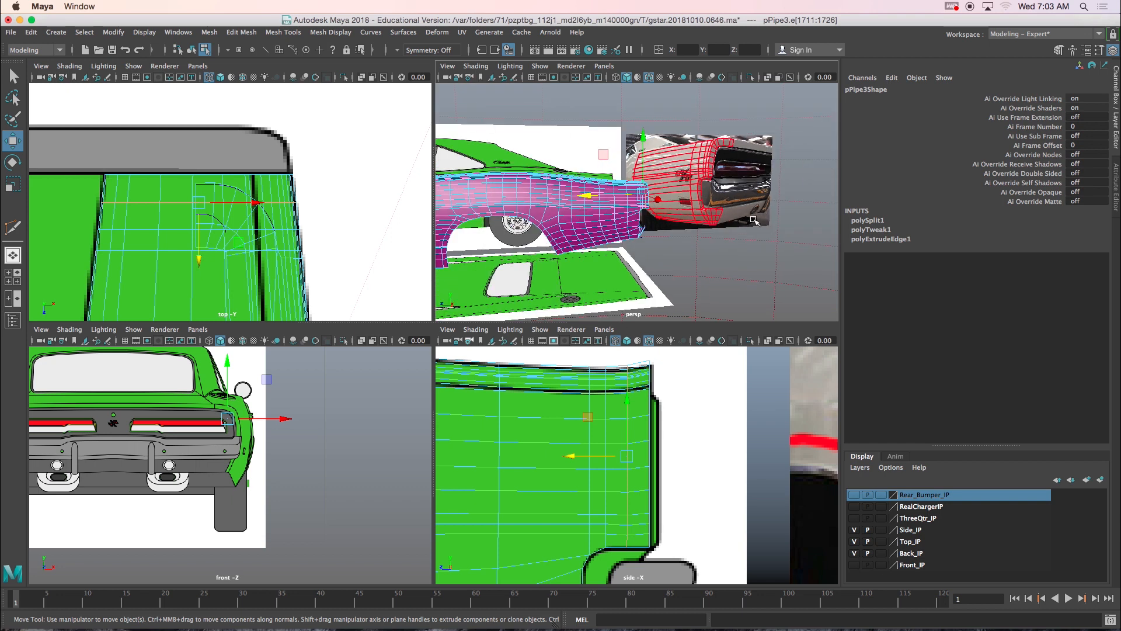
key("space")
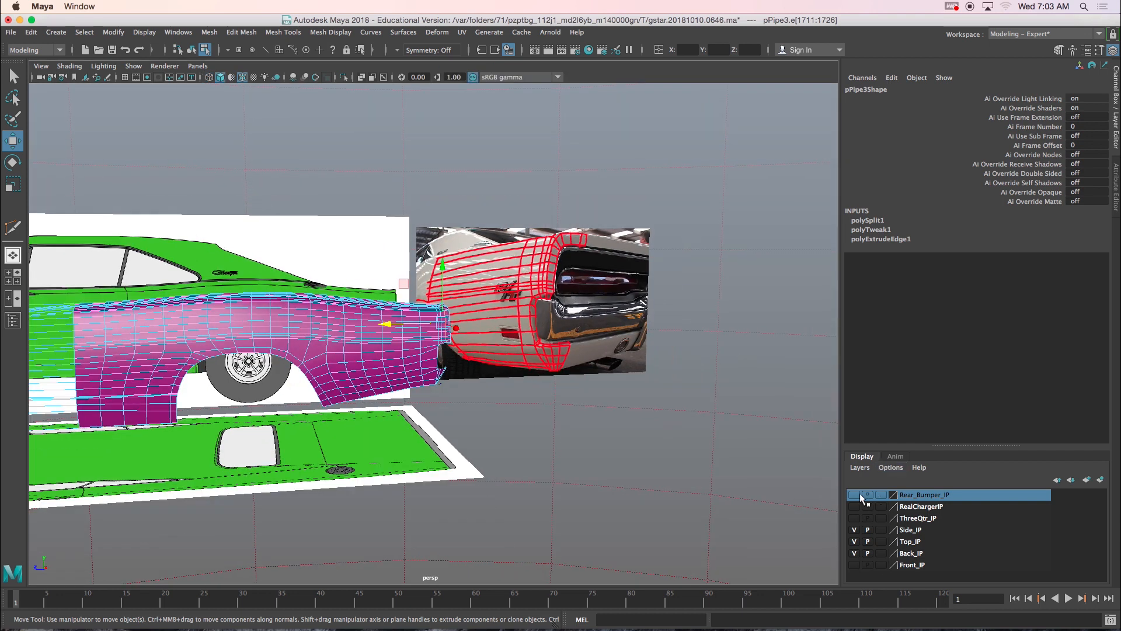
left_click(855, 494)
middle_click_drag(643, 300, 306, 386, "alt")
right_click_drag(307, 386, 442, 333, "alt")
middle_click_drag(442, 334, 404, 465, "alt")
middle_click_drag(310, 301, 454, 383, "alt")
scroll(470, 332, "up", 5)
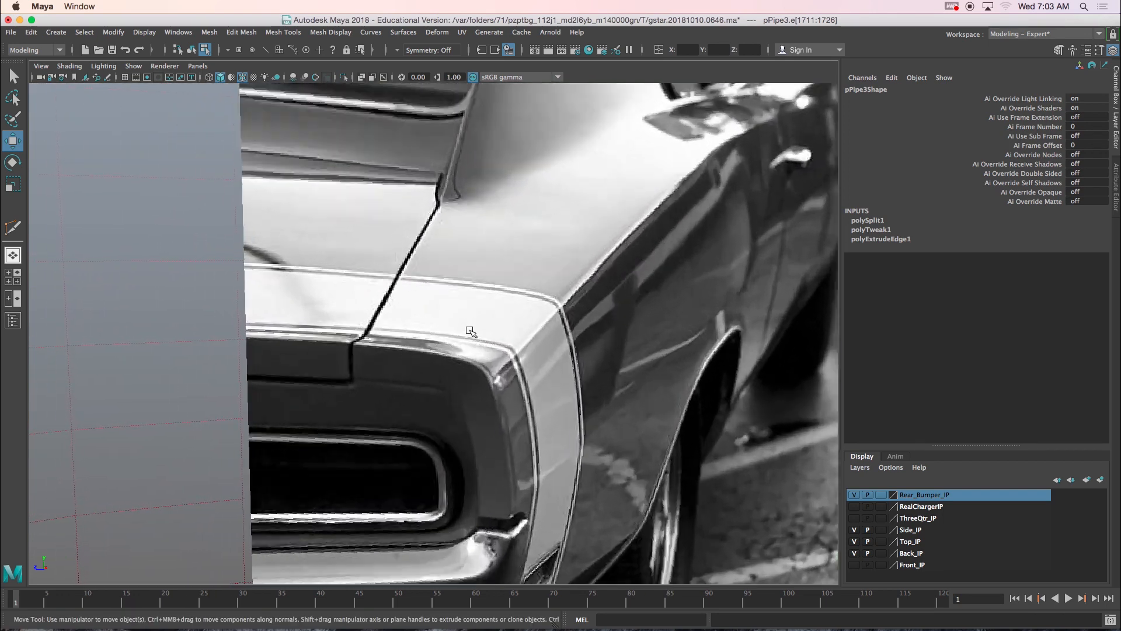
scroll(471, 332, "up", 3)
middle_click_drag(447, 169, 431, 223, "alt")
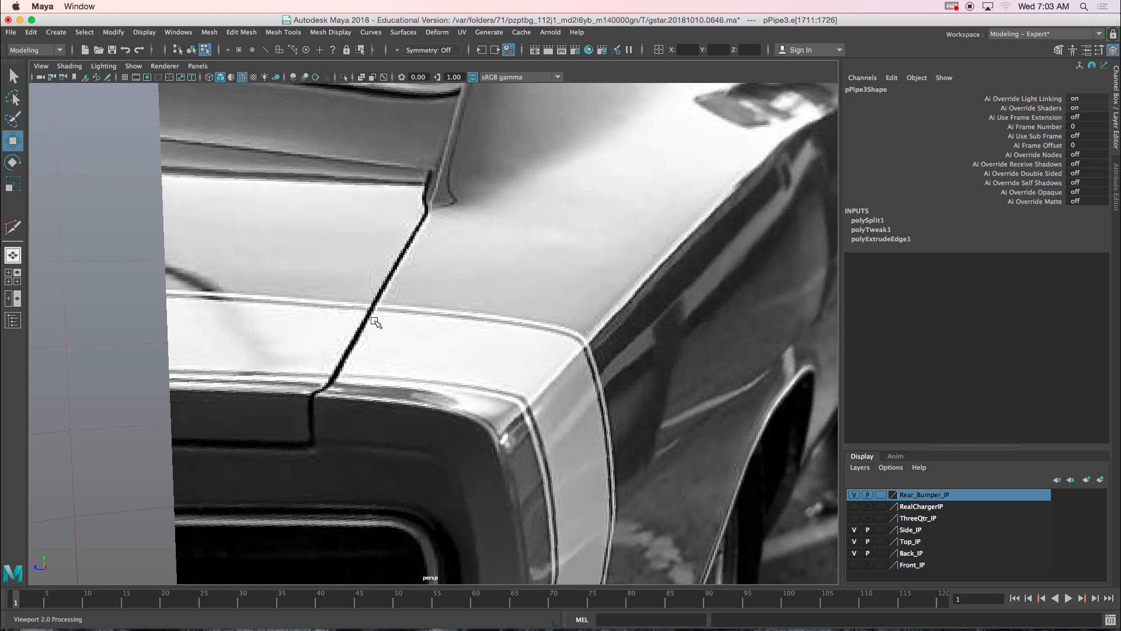
scroll(426, 348, "down", 10)
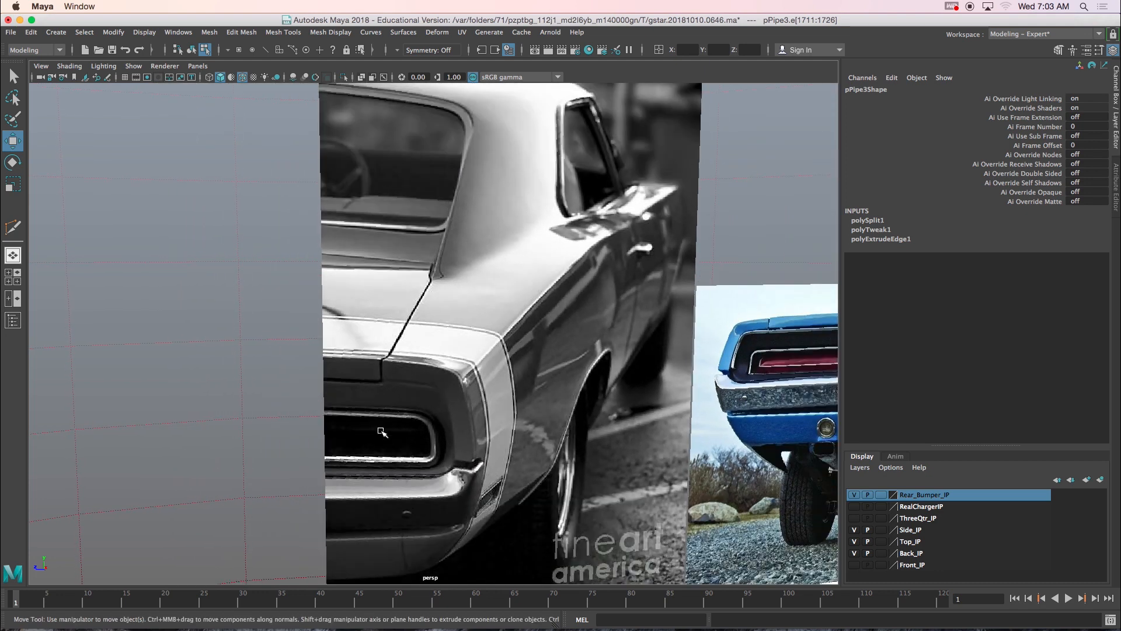
scroll(282, 382, "up", 10)
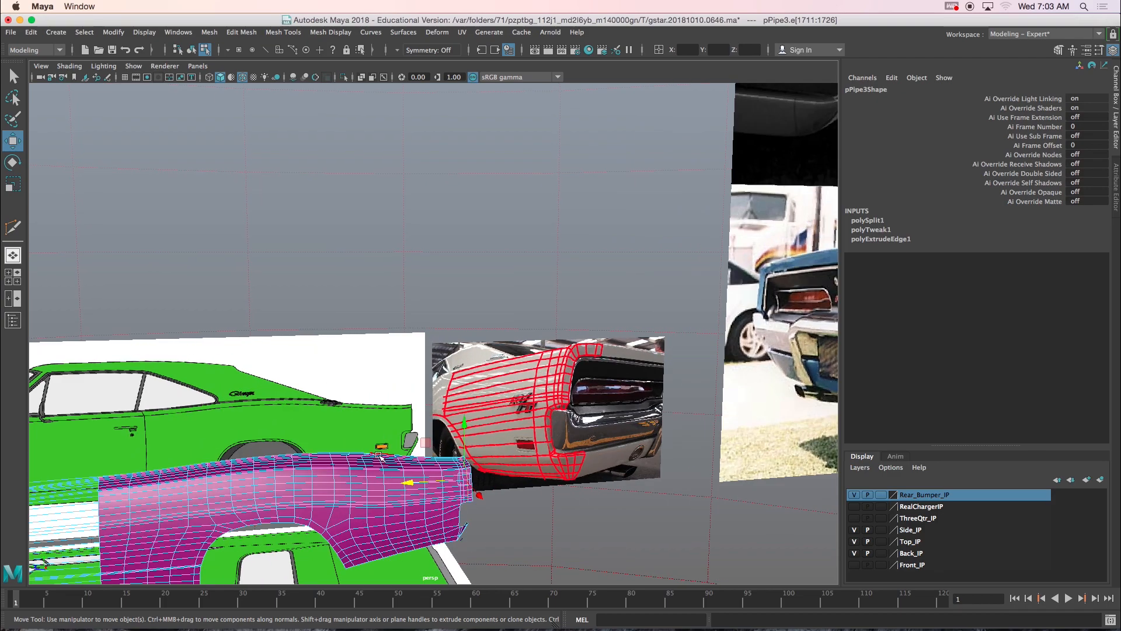
scroll(371, 459, "up", 6)
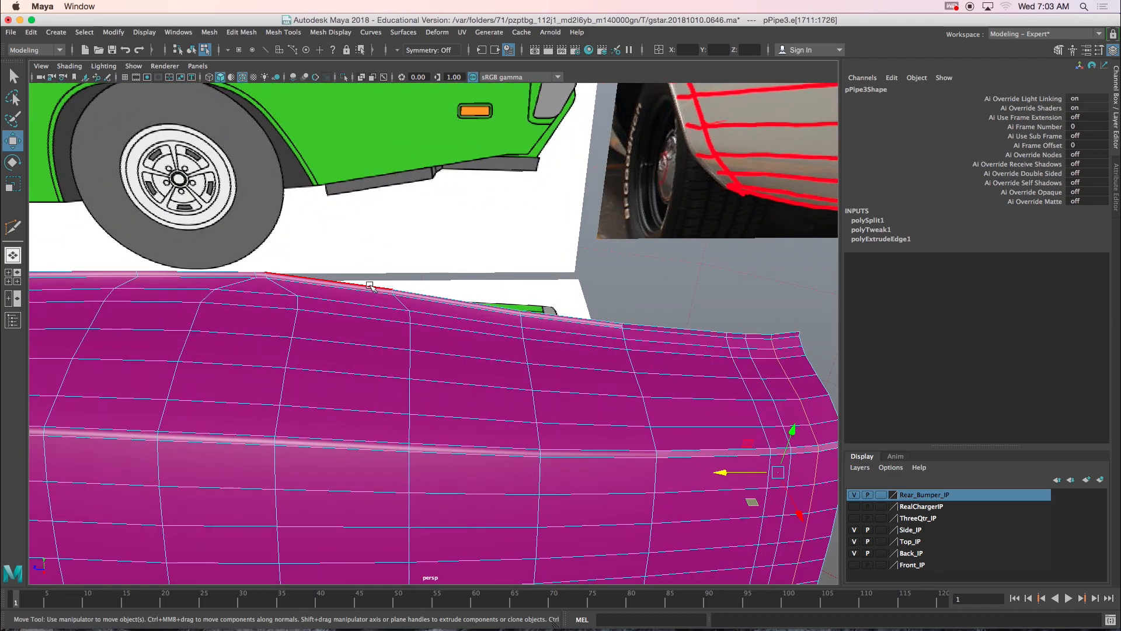
- Compare the fender's inner top border near the fuel cap with the trunk-lid seam in the top-view reference
left_click(370, 285)
left_click_drag(405, 309, 292, 257, "alt")
key("space")
key("space")
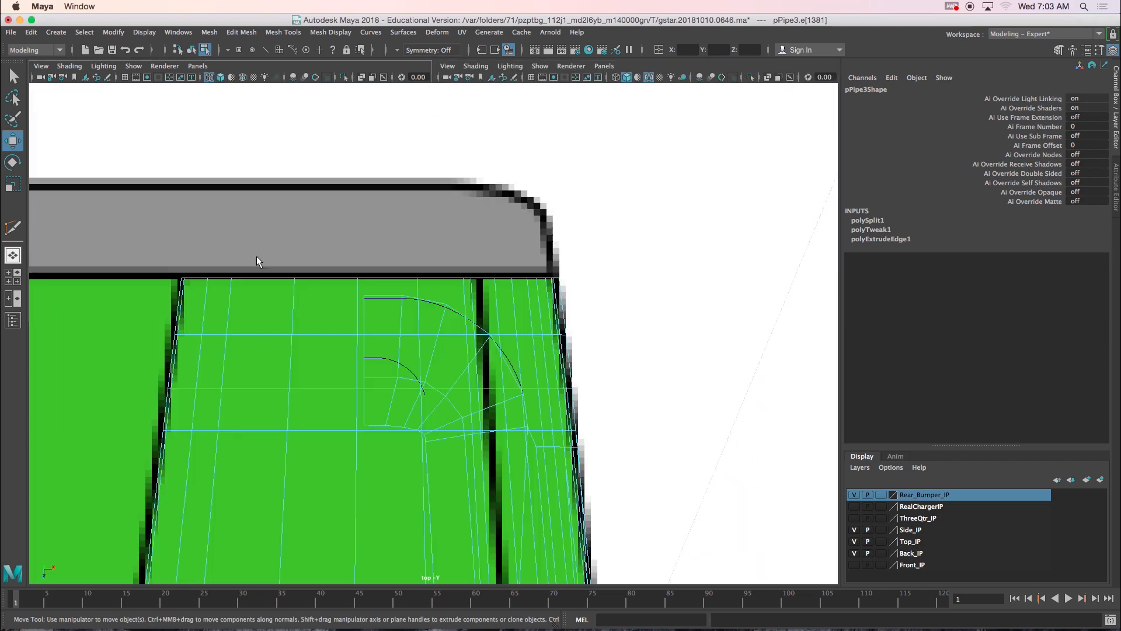
right_click_drag(318, 146, 257, 327, "alt")
middle_click_drag(266, 438, 267, 337, "alt")
scroll(340, 382, "up", 10)
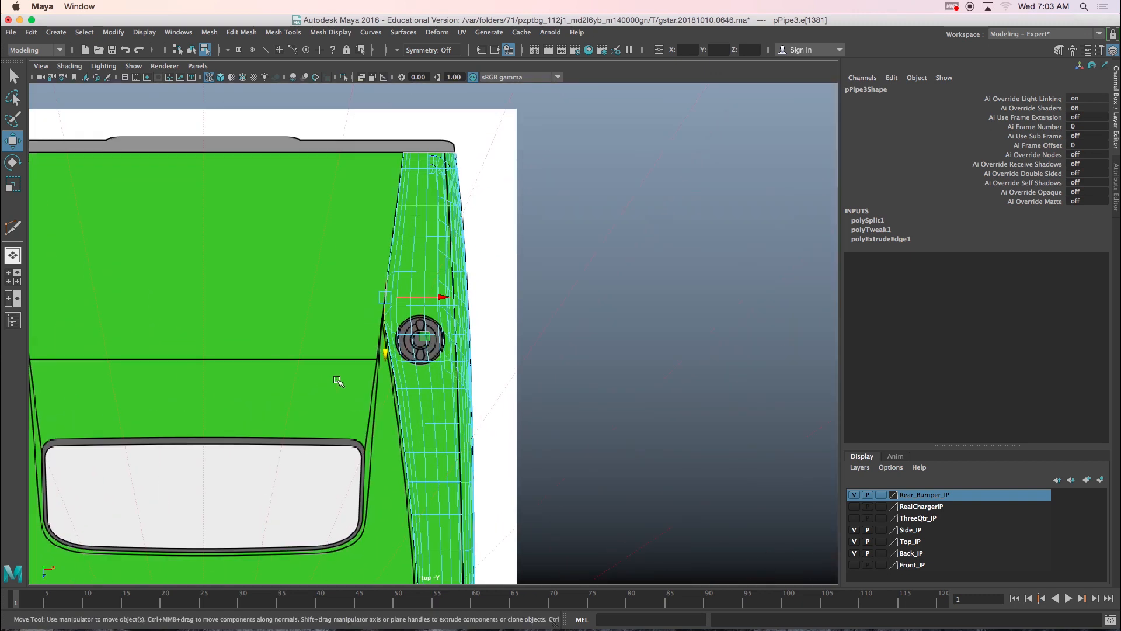
middle_click_drag(305, 296, 371, 349, "alt")
scroll(370, 351, "up", 6)
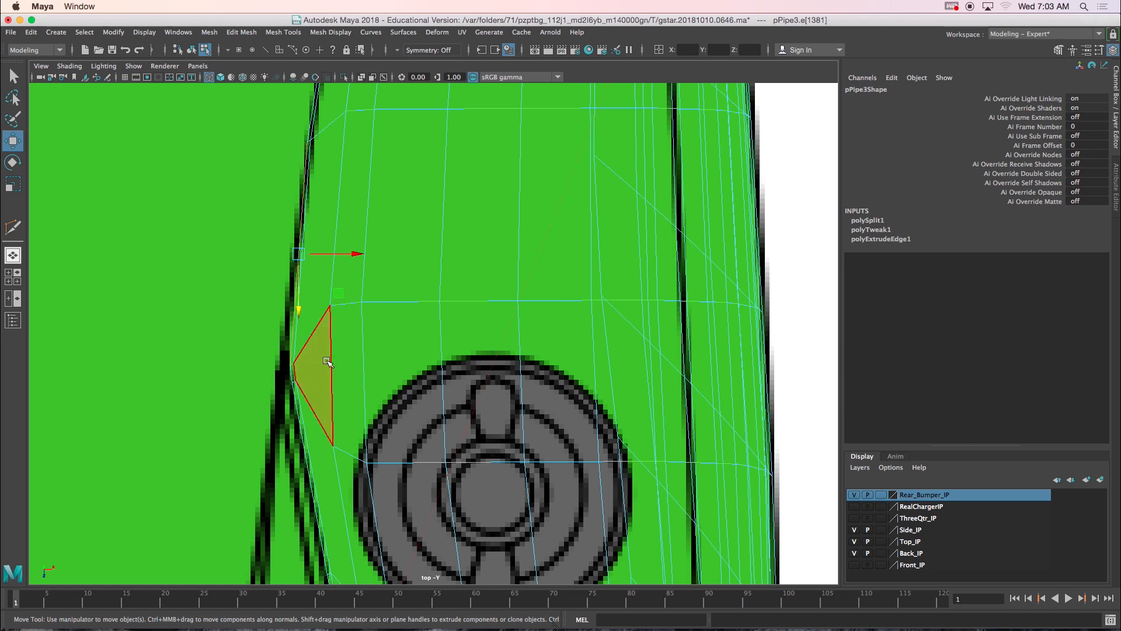
key("5")
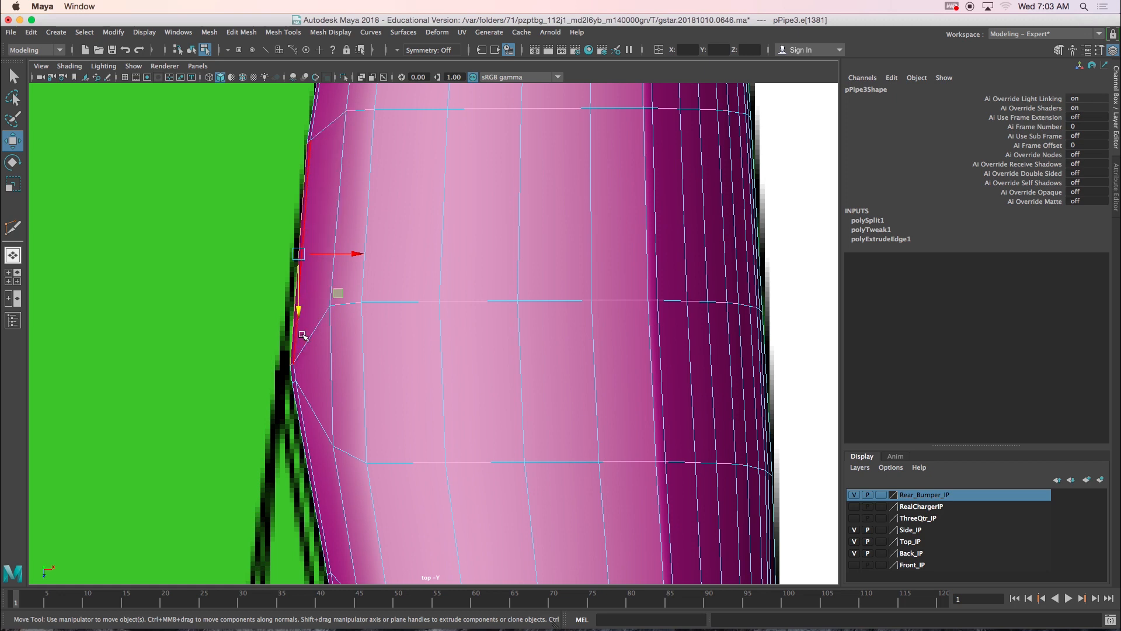
- Select the row of edges just inside the fender's inner top border and apply Edit Edge Flow to it
left_click(301, 335)
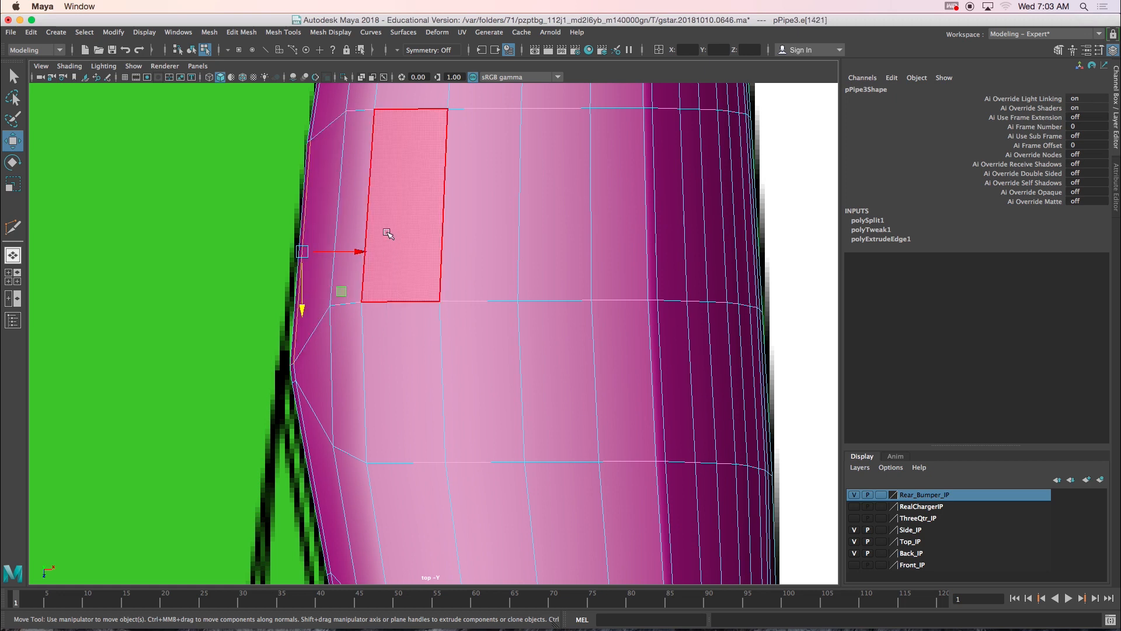
key("space")
key("space")
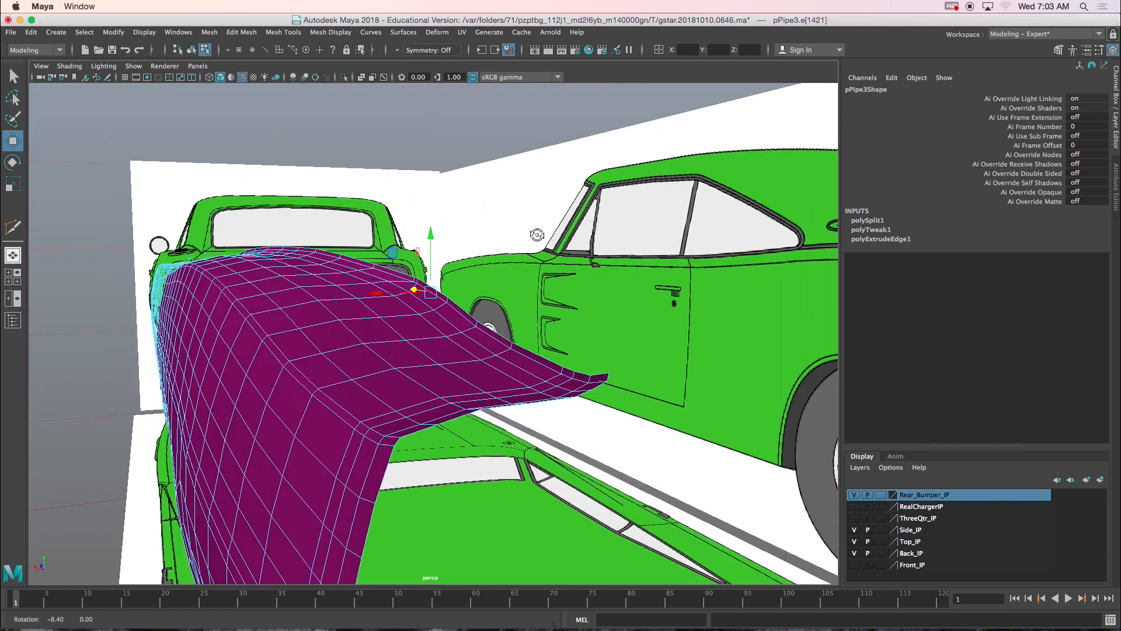
left_click_drag(537, 235, 619, 263, "alt")
right_click_drag(528, 270, 574, 274, "alt")
middle_click_drag(402, 295, 456, 318, "alt")
left_click_drag(455, 318, 387, 346, "alt")
double_click(387, 346, "shift")
right_click_drag(345, 350, 295, 350, "alt")
left_click_drag(295, 350, 281, 345, "alt")
middle_click_drag(263, 333, 303, 351, "alt")
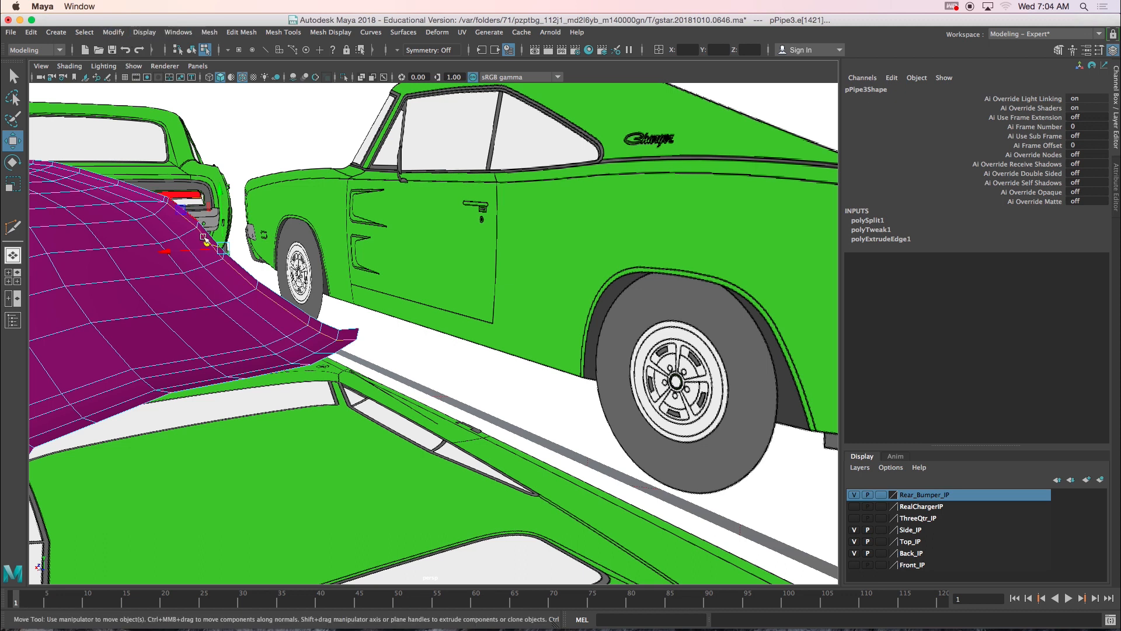
right_click_drag(219, 284, 199, 400, "shift")
- Select the edges along the fender's inner top border and lower them along Y to fold the border strip downward
left_click_drag(252, 363, 218, 354, "alt")
left_click(221, 234)
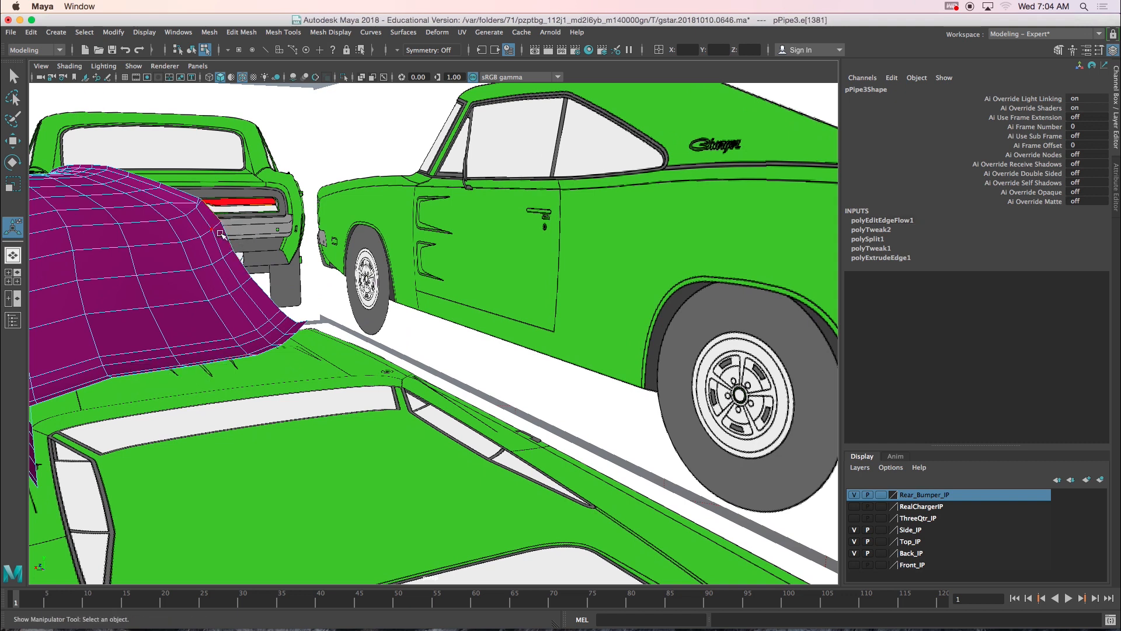
left_click_drag(231, 236, 246, 246, "alt")
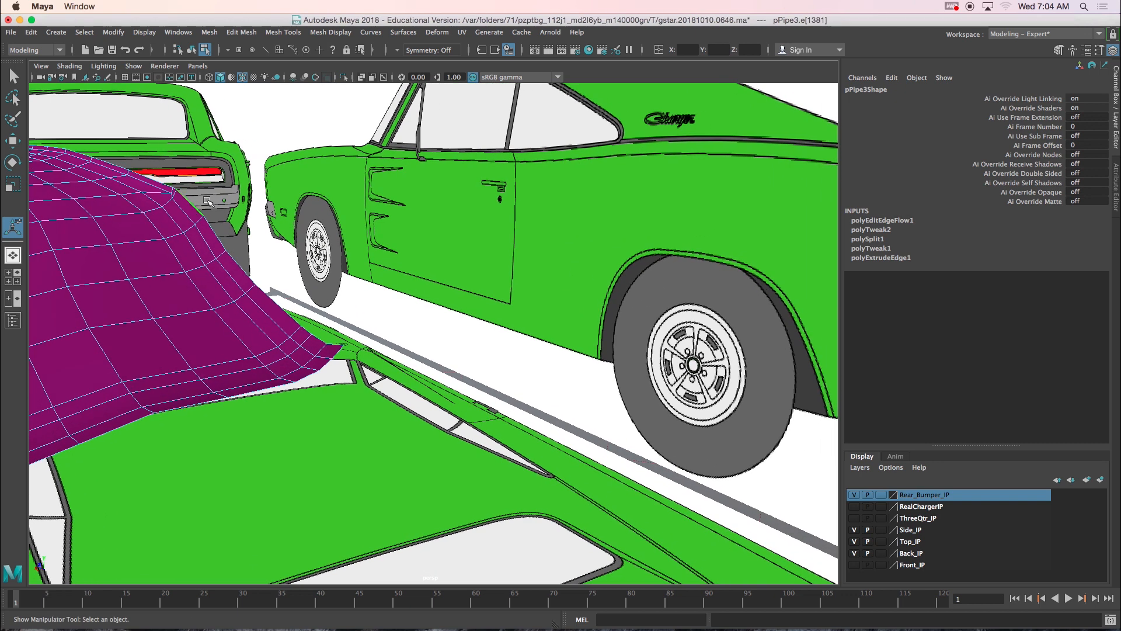
left_click_drag(308, 330, 341, 298, "alt")
double_click(386, 371, "shift")
key("w")
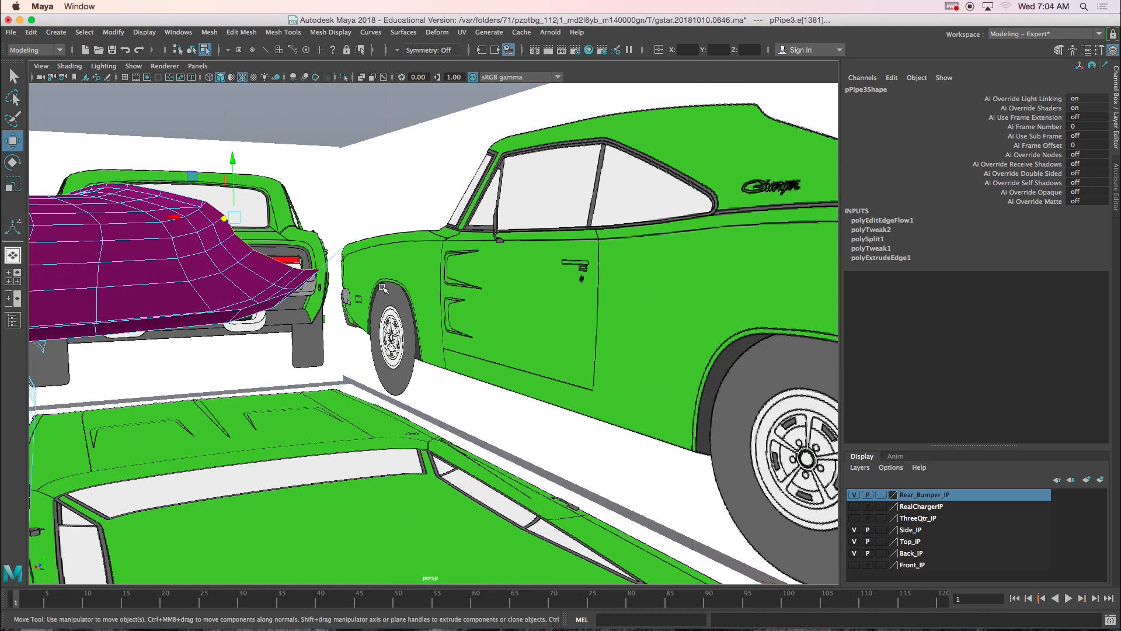
left_click_drag(236, 186, 276, 235)
left_click_drag(261, 186, 272, 235)
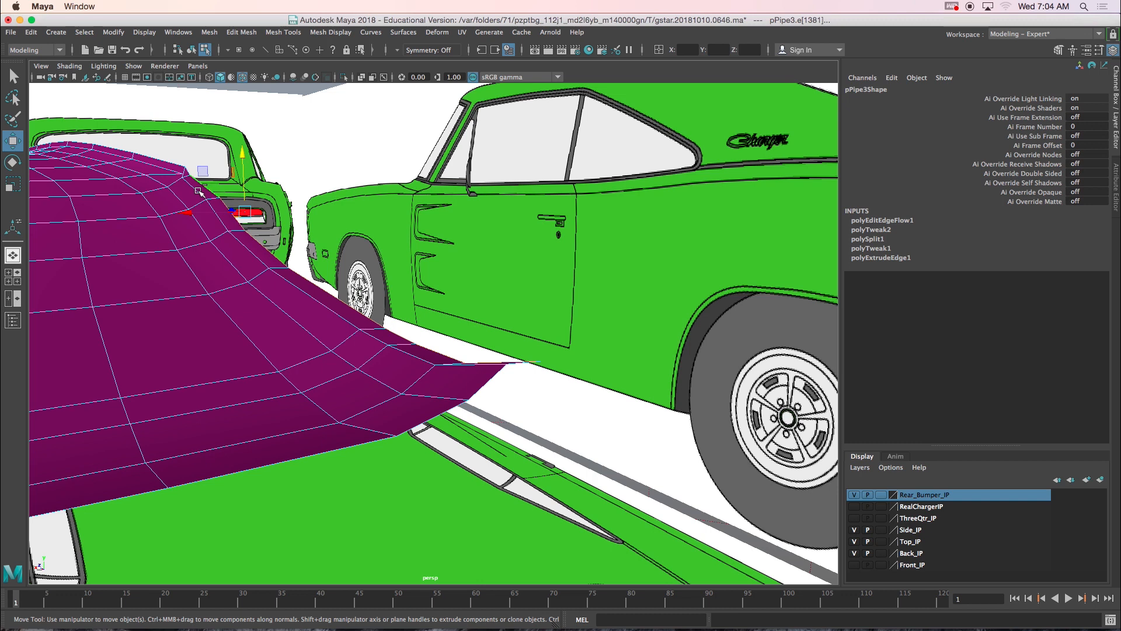
- Select the strip of faces along the fender's inner top border and adjust its height along Y
left_click_drag(195, 188, 195, 207, "alt")
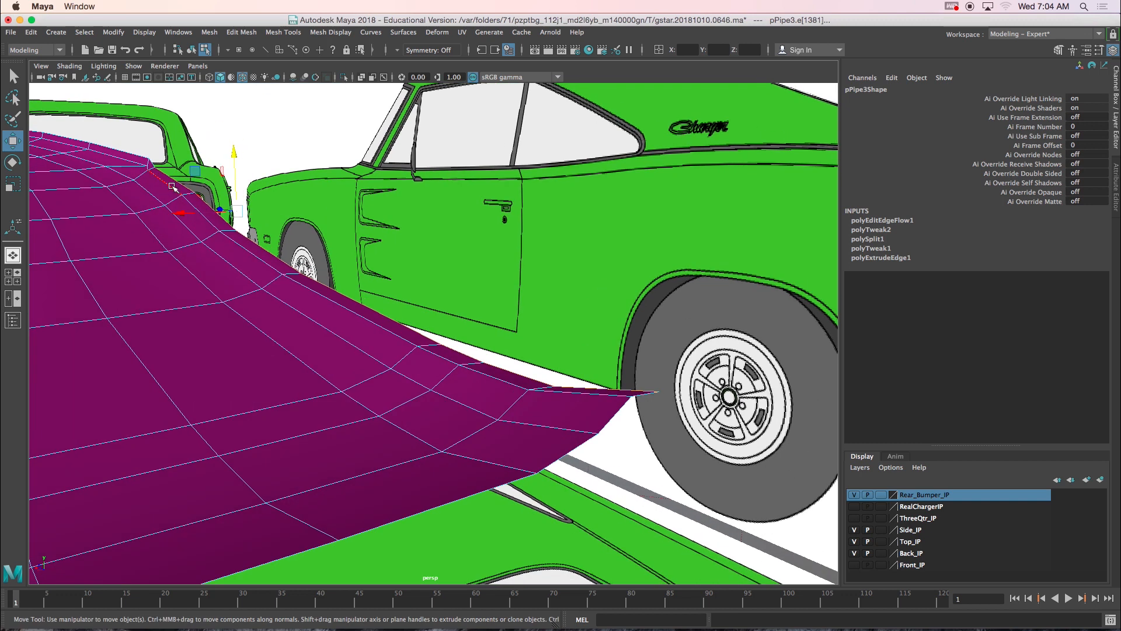
right_click(168, 199)
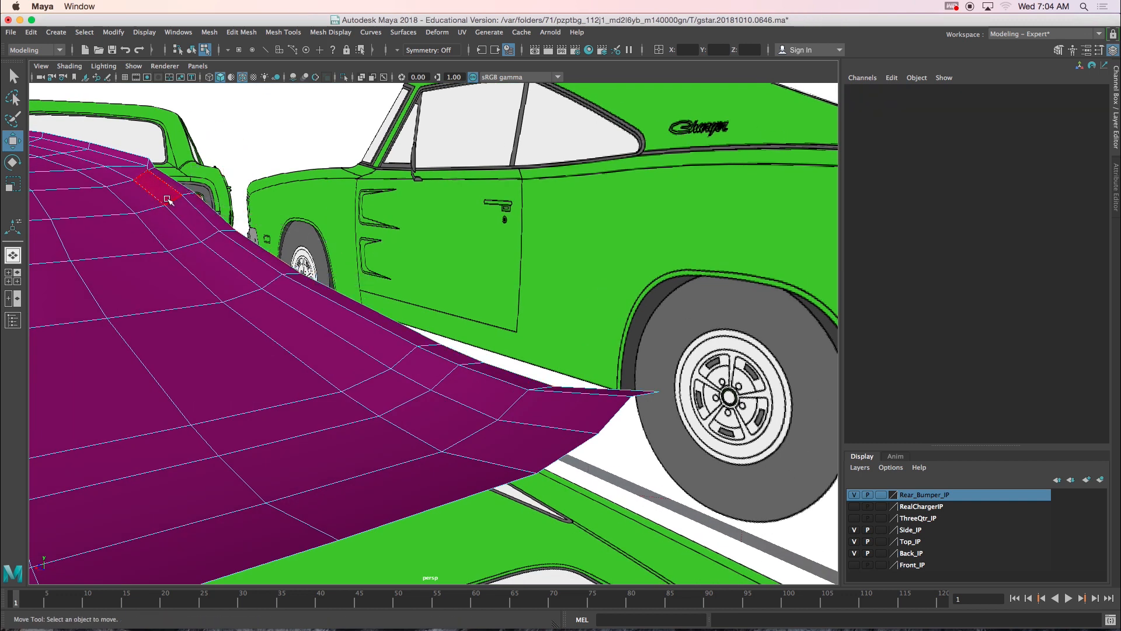
left_click(165, 221)
left_click(173, 186)
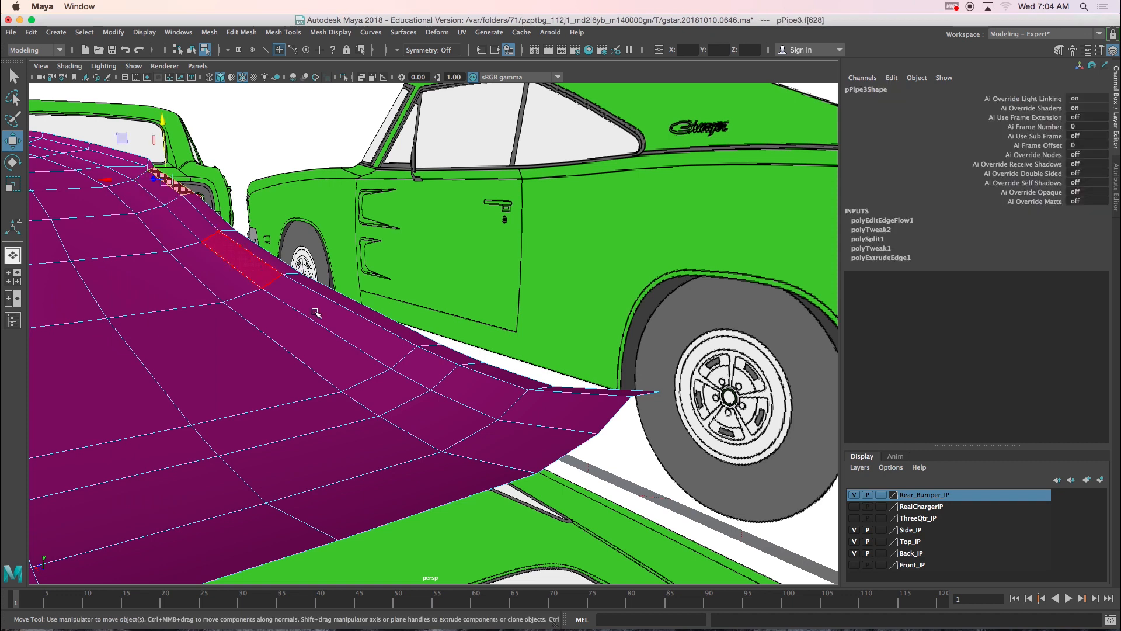
double_click(572, 390, "shift")
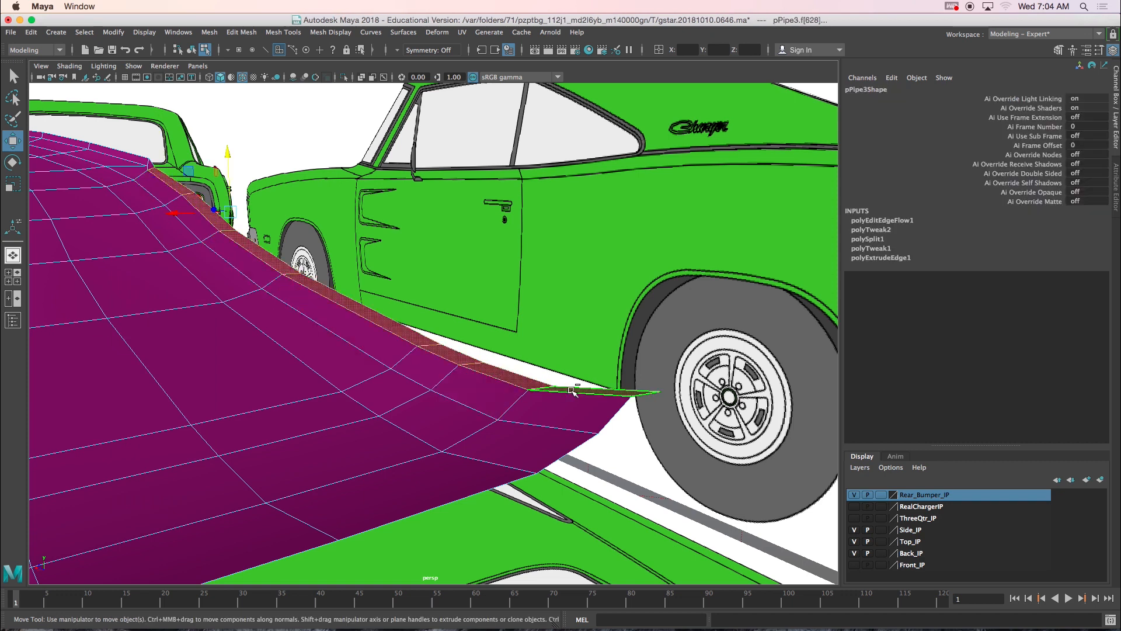
left_click_drag(502, 360, 490, 354, "alt")
left_click_drag(241, 150, 255, 176)
mouse_move(249, 247)
left_mouse_down("alt")
mouse_move(263, 267)
mouse_move(236, 262)
left_mouse_up("alt")
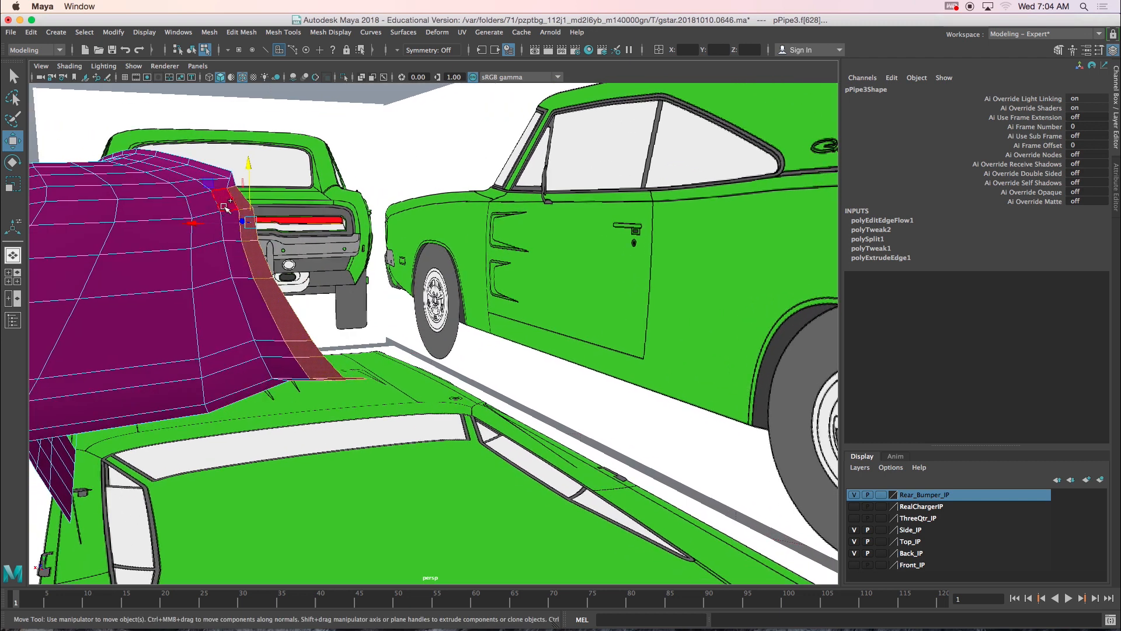
- Add the adjacent row of faces to the selection and raise both rows slightly along Y toward the side-view body outline
left_click(237, 257, "shift")
left_click(254, 303, "shift")
left_click(270, 347, "shift")
left_click(275, 362, "shift")
key("f")
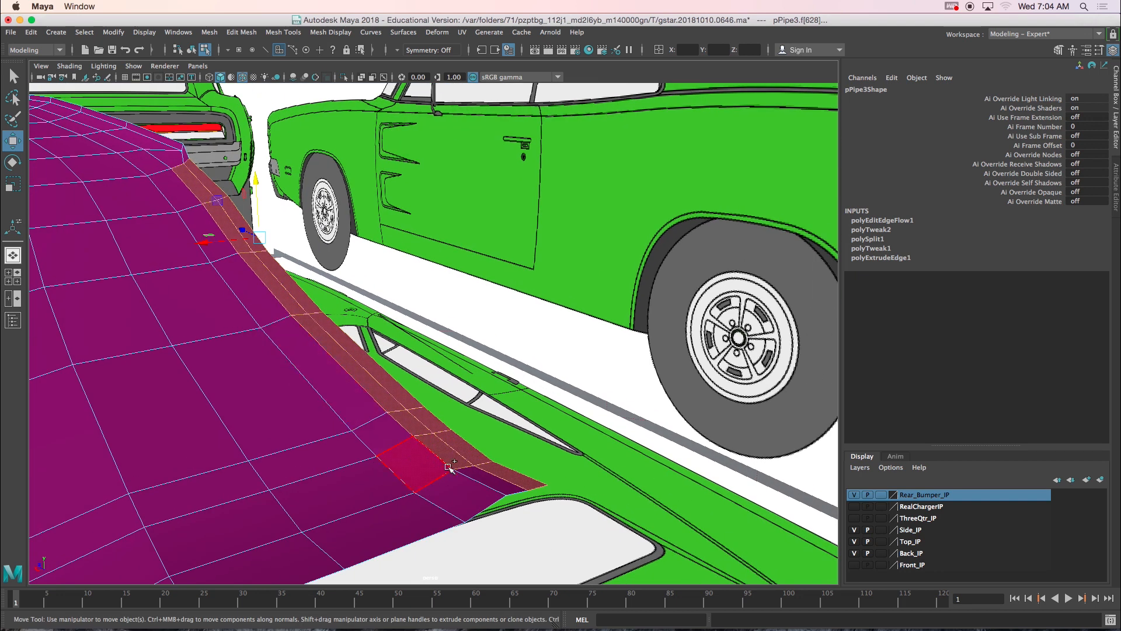
key("space")
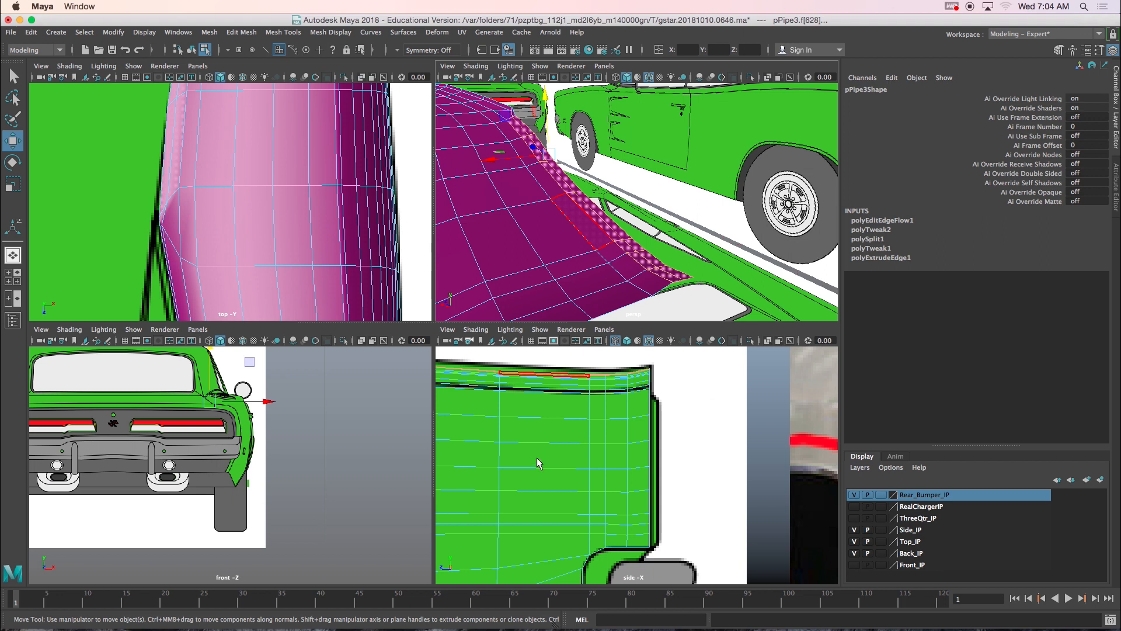
key("space")
scroll(446, 345, "up", 10)
middle_click_drag(328, 308, 471, 302, "alt")
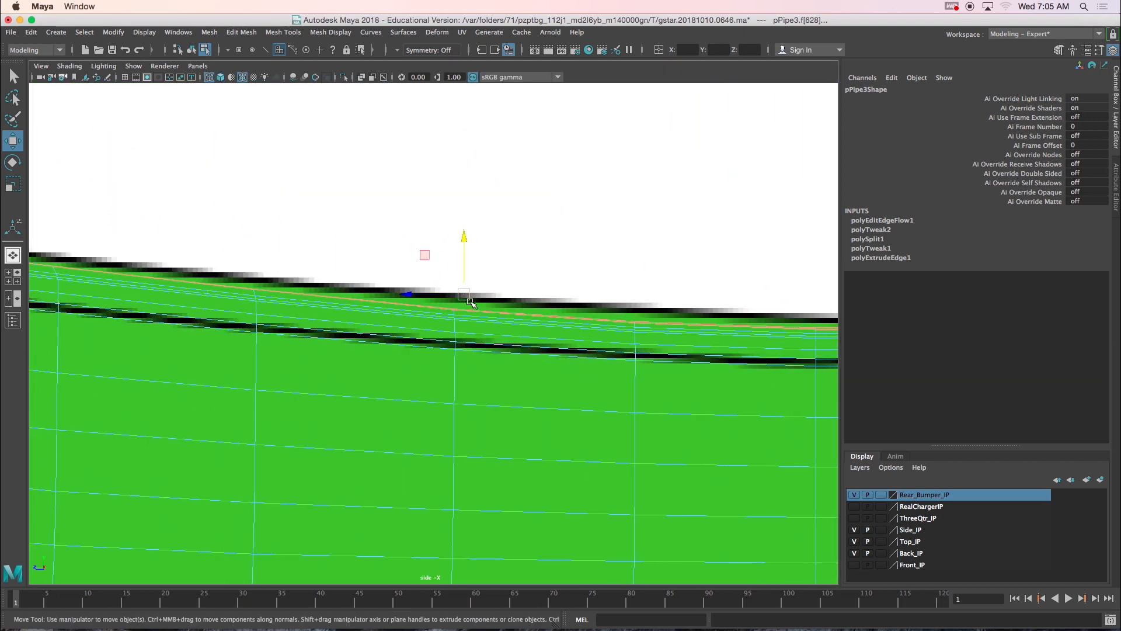
left_click(465, 237)
left_click_drag(465, 237, 465, 232)
key("space")
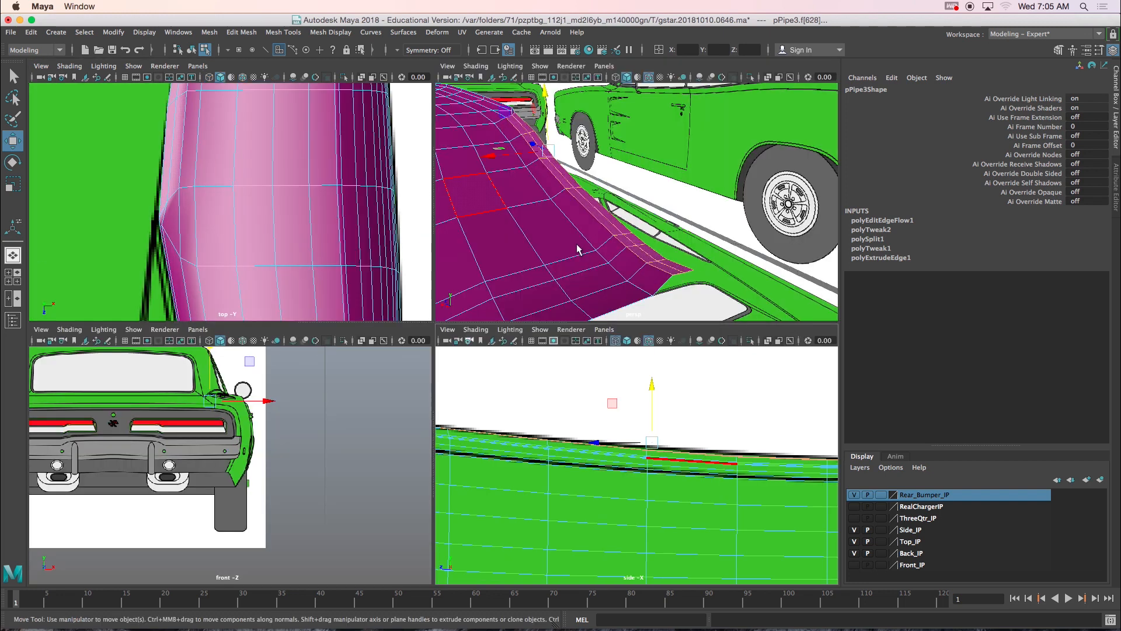
- Select the lengthwise edges just outside the fender's inner top border strip and raise them slightly along Y
key("space")
right_click_drag(193, 222, 233, 185)
left_click(443, 512, "shift")
left_click_drag(215, 201, 214, 191)
middle_click_drag(243, 275, 270, 251, "alt")
mouse_move(271, 251)
left_mouse_down("alt")
mouse_move(253, 241)
mouse_move(281, 234)
left_mouse_up("alt")
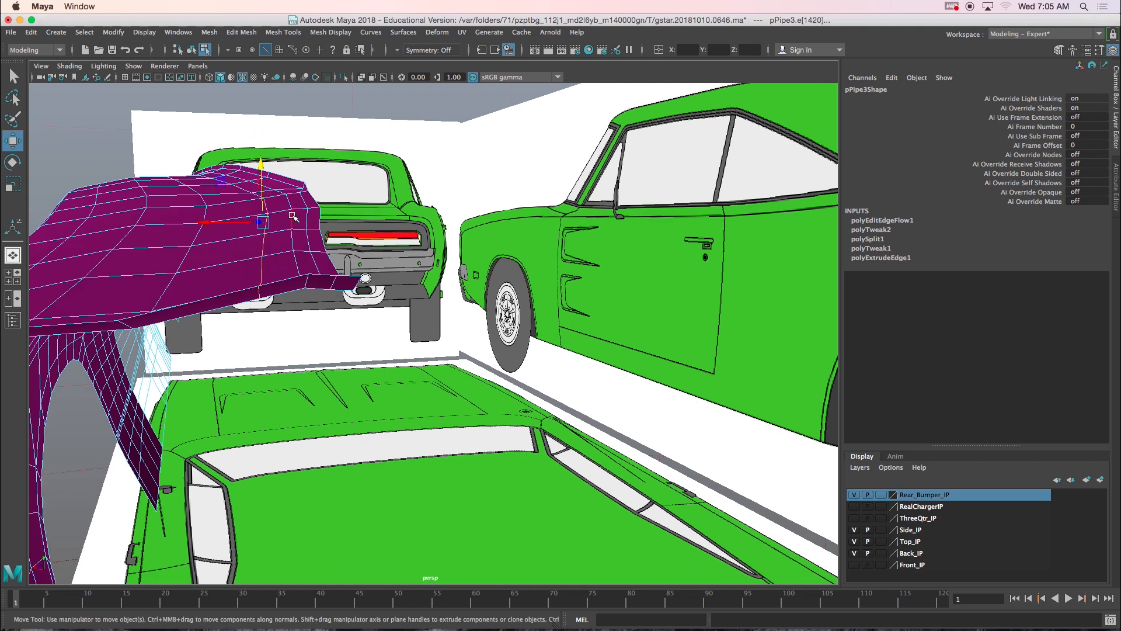
left_click_drag(266, 187, 263, 187)
- Select the neighboring lengthwise edge loop on the fender's top surface and adjust its height
left_click(204, 212)
left_click_drag(153, 277, 172, 328, "alt")
double_click(201, 553, "shift")
left_click_drag(209, 437, 250, 314, "alt")
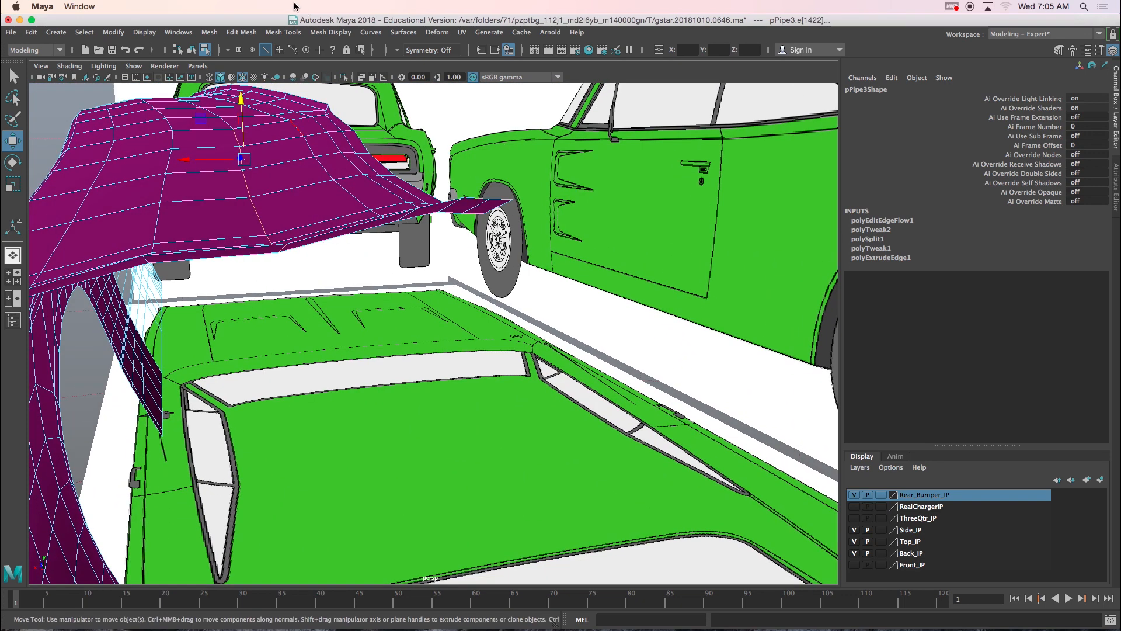
left_click_drag(246, 96, 358, 173)
- Apply Edit Edge Flow to the two lengthwise edge loops beside the inner top border
left_click(356, 114)
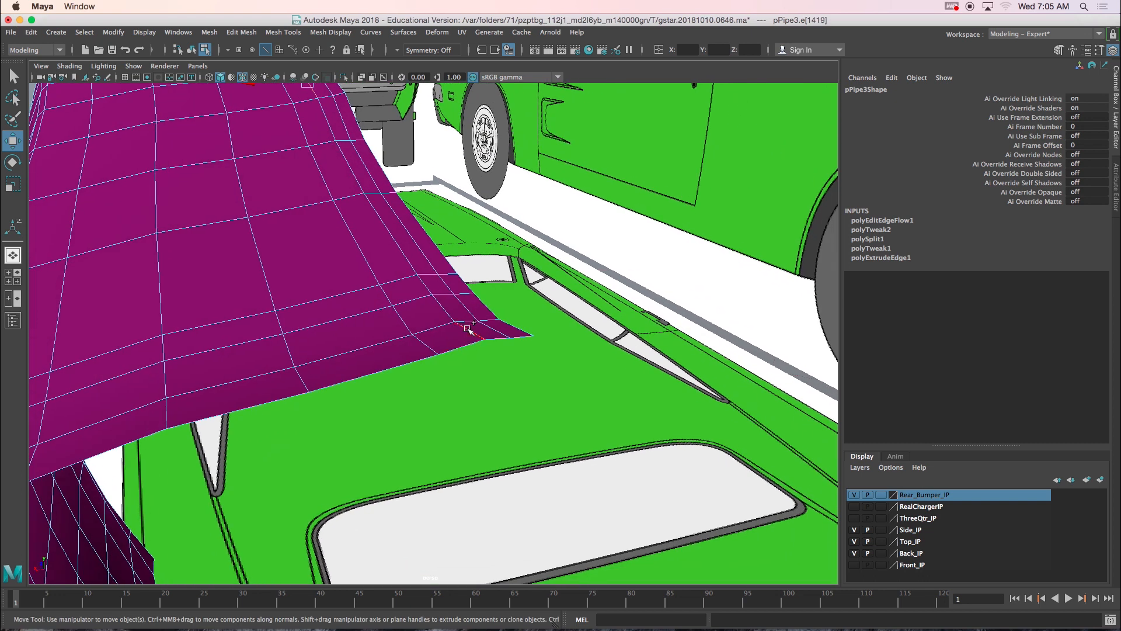
left_click_drag(442, 299, 396, 221, "alt")
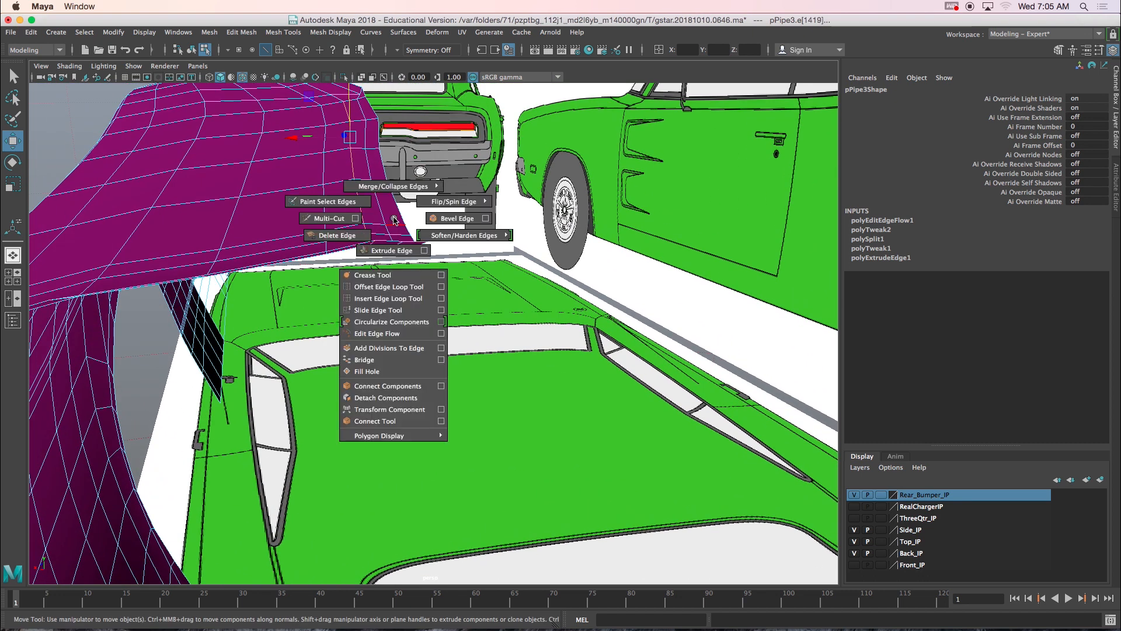
left_click(377, 333)
left_click_drag(325, 119, 341, 251, "alt")
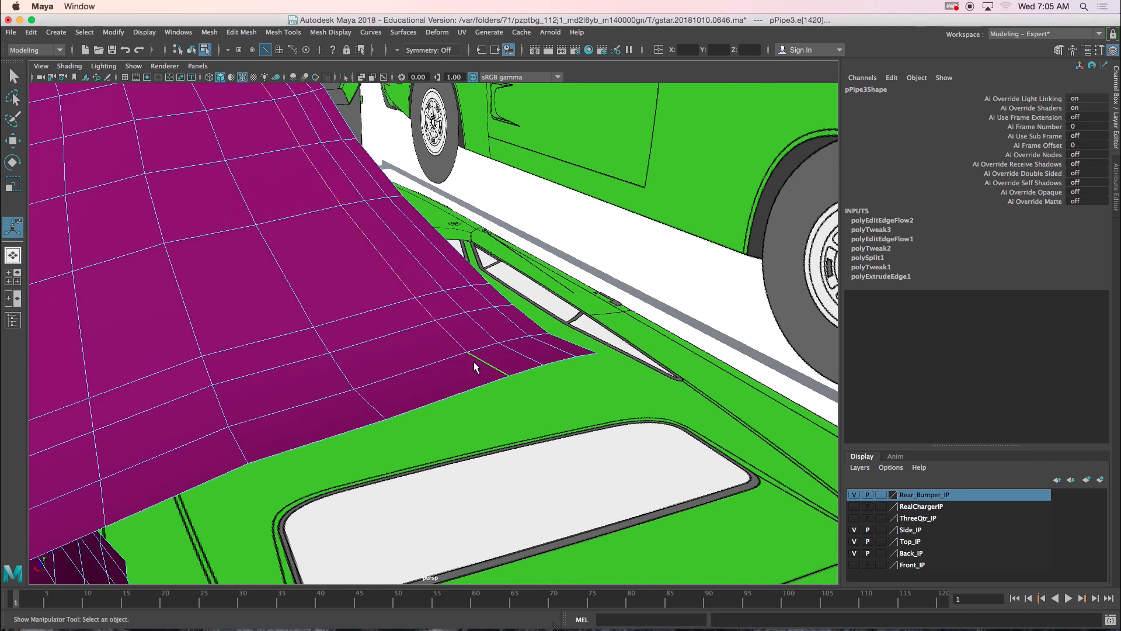
key("g")
left_click_drag(457, 359, 351, 281, "alt")
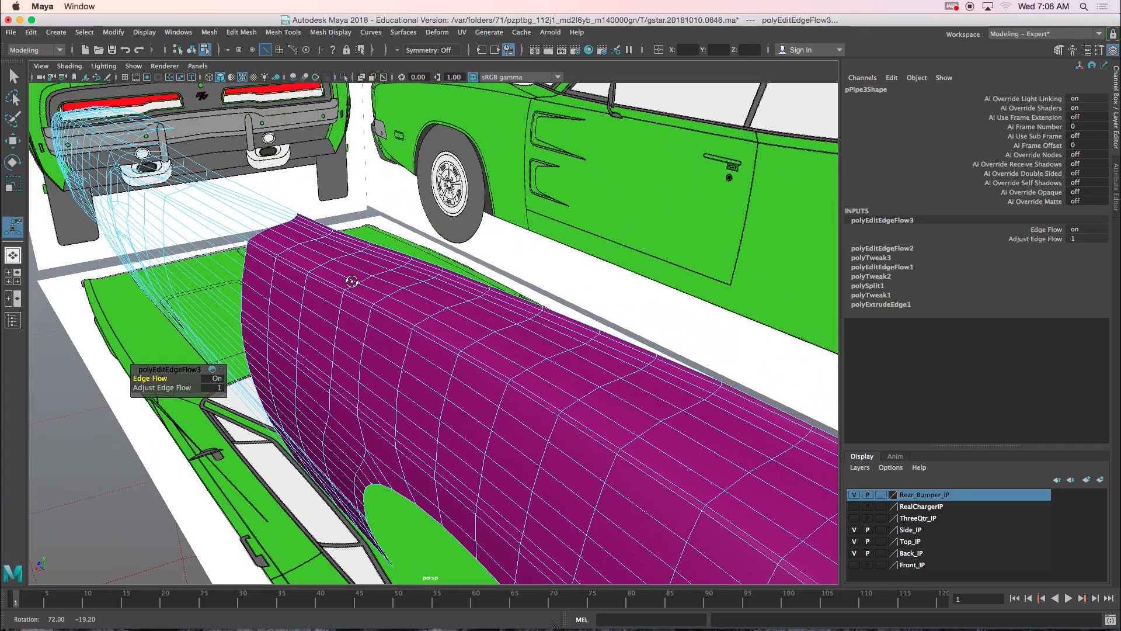
- Assign the existing aiCarPaint1 material to the whole fender
right_click_drag(199, 219, 231, 550)
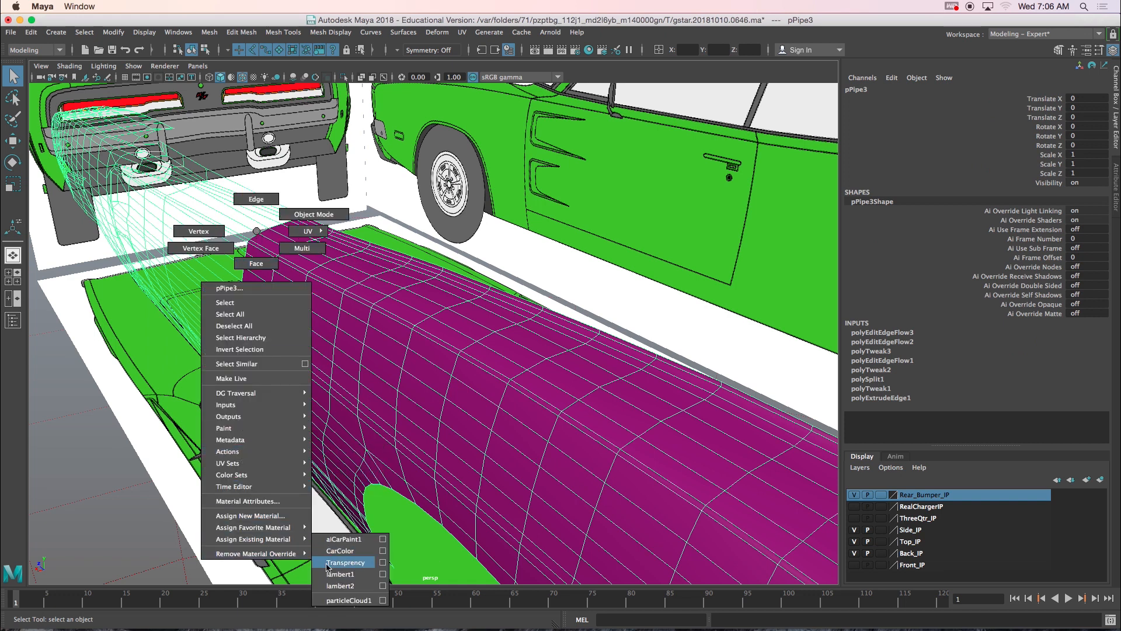
right_click_drag(342, 542, 344, 540)
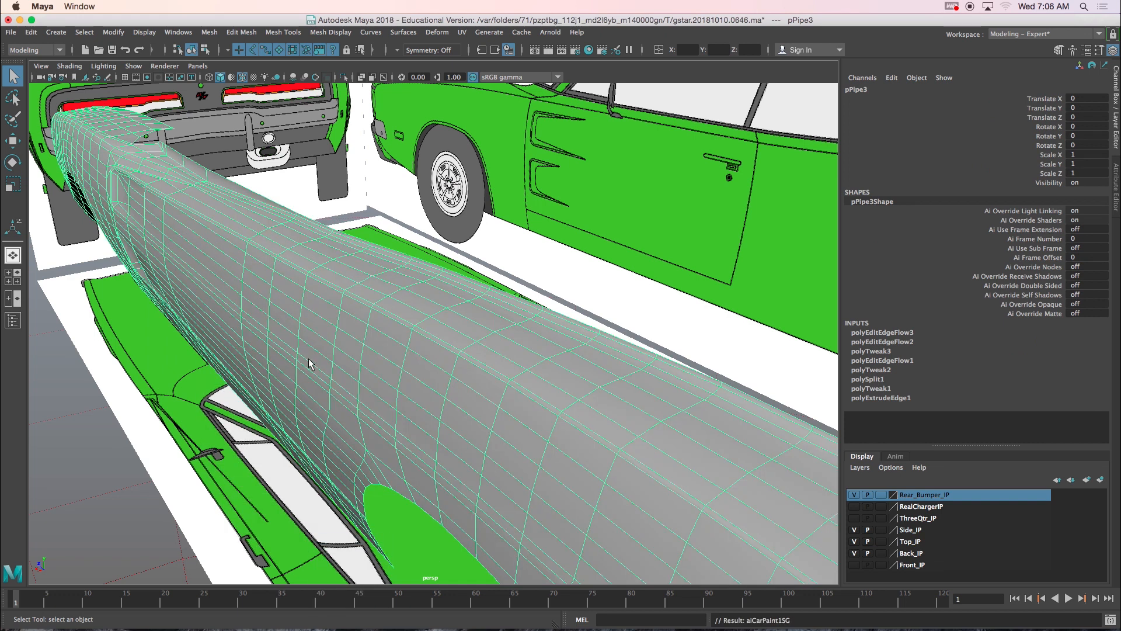
left_click_drag(295, 344, 318, 342, "alt")
right_click_drag(318, 342, 369, 388, "alt")
- Select the lengthwise edge loop running along the middle of the body's top surface and smooth it with Edit Edge Flow
mouse_move(482, 397)
right_mouse_down()
mouse_move(487, 411)
mouse_move(462, 407)
right_mouse_up()
left_click(488, 426)
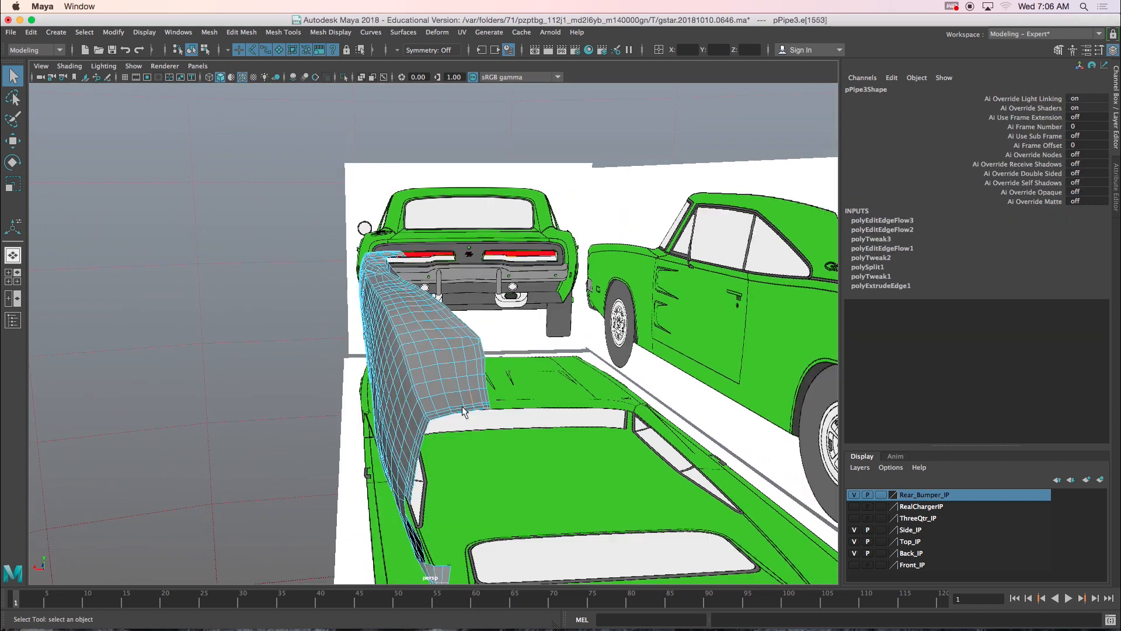
left_click_drag(426, 350, 468, 340, "alt")
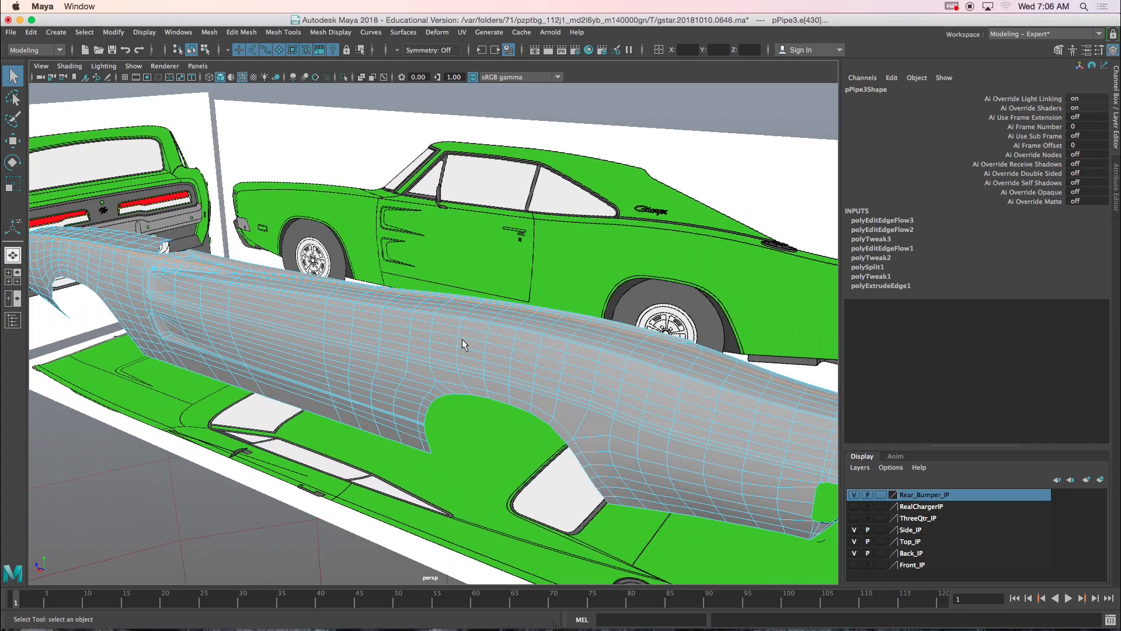
middle_click_drag(374, 383, 448, 450, "alt")
right_click_drag(397, 435, 428, 470, "alt")
middle_click_drag(429, 470, 385, 320, "alt")
right_click_drag(377, 318, 388, 329, "alt")
left_click_drag(388, 337, 318, 359, "alt")
middle_click_drag(336, 362, 396, 313, "alt")
left_click_drag(395, 313, 366, 304, "alt")
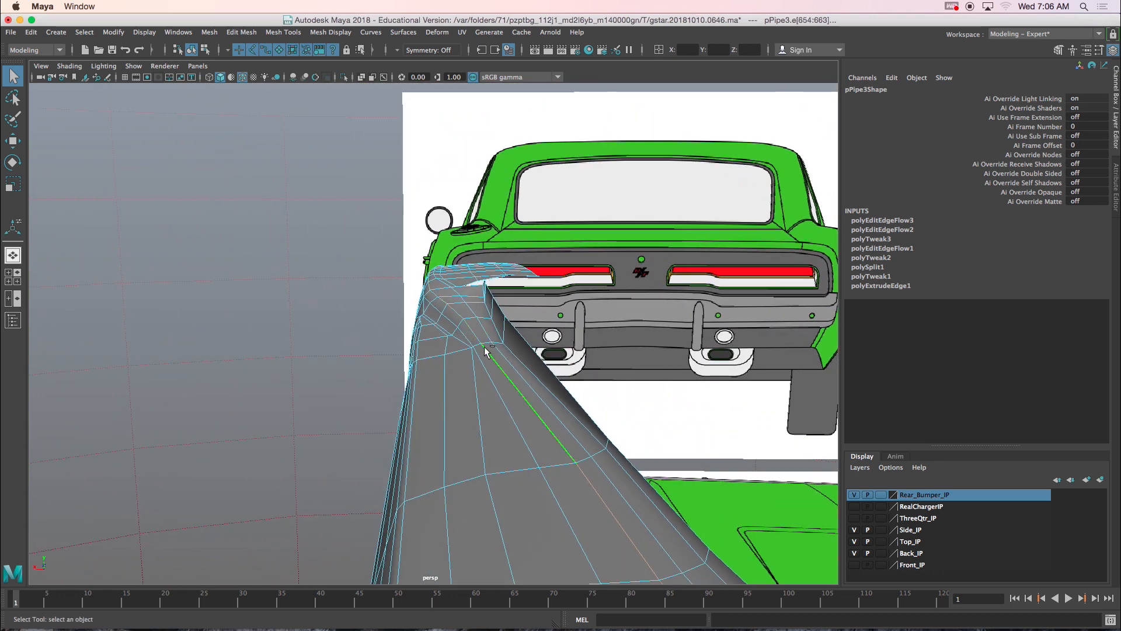
left_click_drag(537, 435, 760, 446, "alt")
left_click_drag(560, 348, 584, 342, "alt")
right_click(518, 277, "shift")
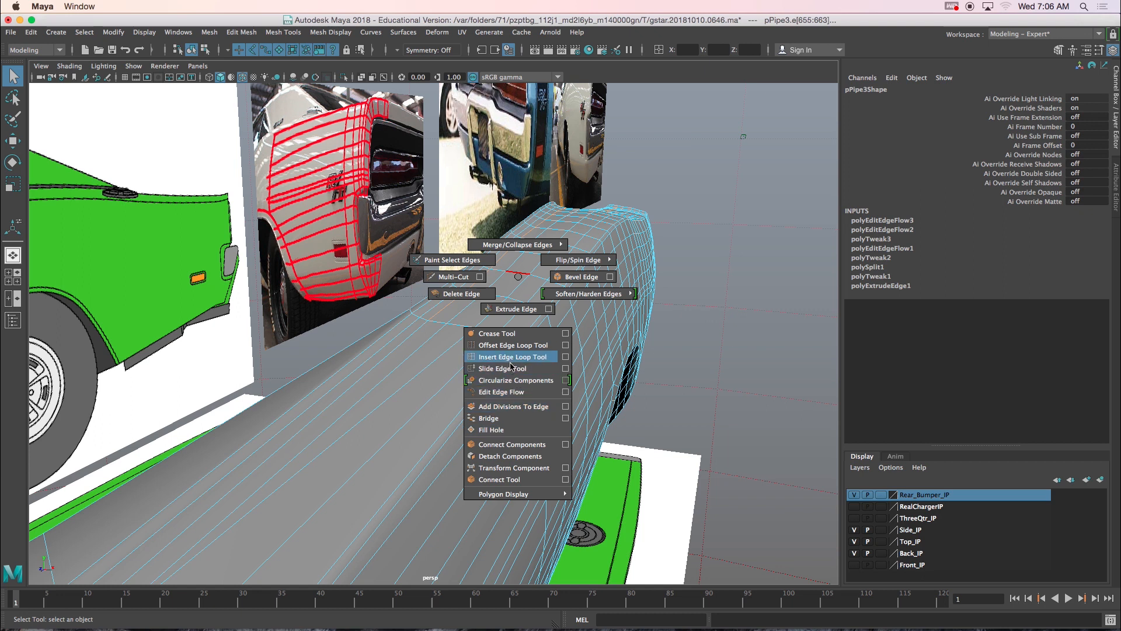
left_click(505, 392)
- Apply Edit Edge Flow to the next top-surface edge loop toward the inner border and return to object selection
left_click_drag(505, 385, 413, 323, "alt")
left_click(560, 301)
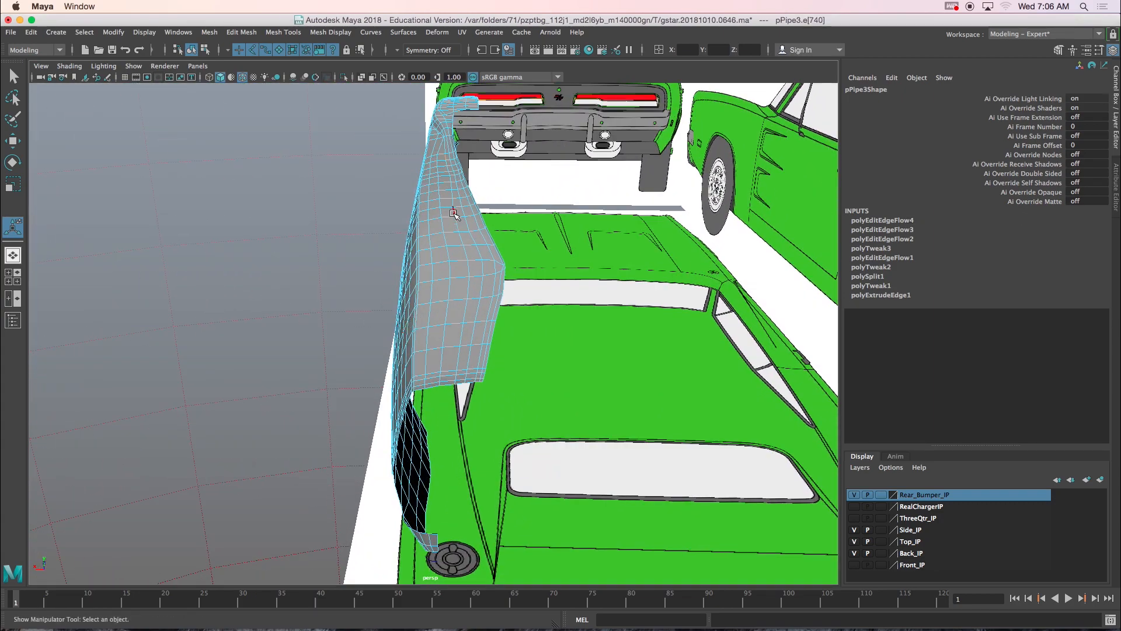
scroll(463, 340, "up", 2)
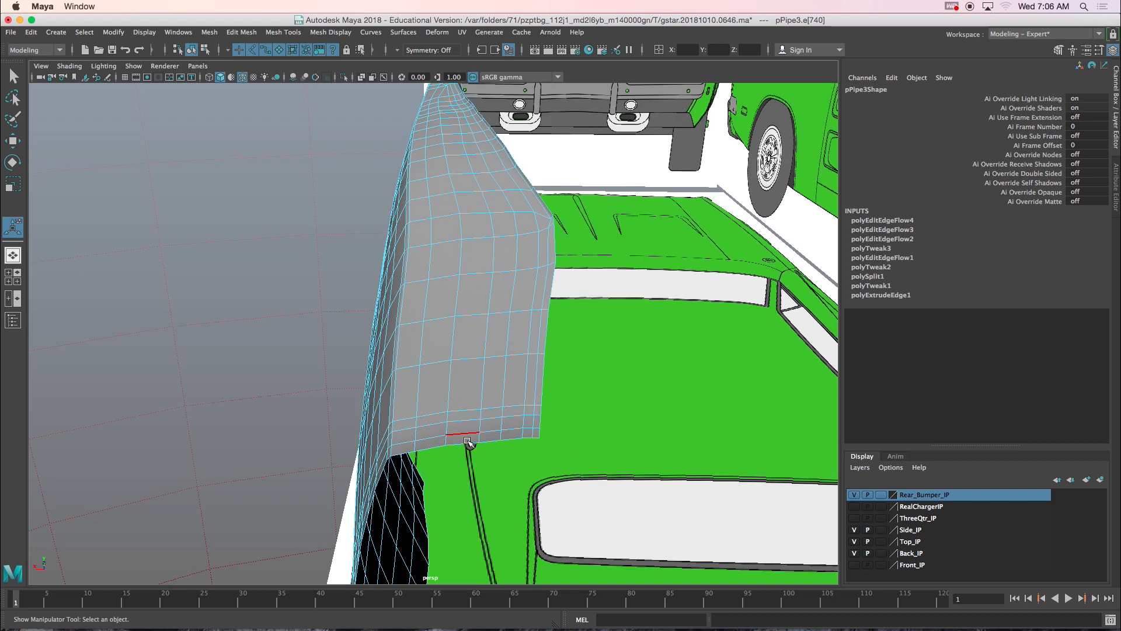
key("g")
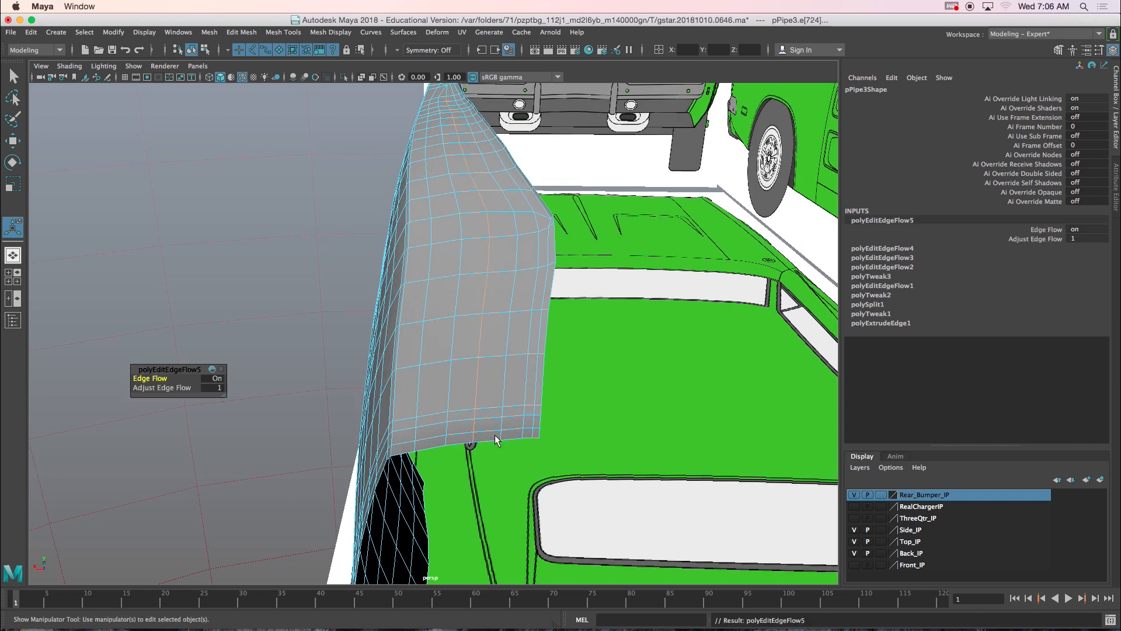
mouse_move(485, 385)
left_mouse_down("alt")
mouse_move(487, 365)
mouse_move(445, 366)
mouse_move(590, 373)
mouse_move(573, 325)
left_mouse_up("alt")
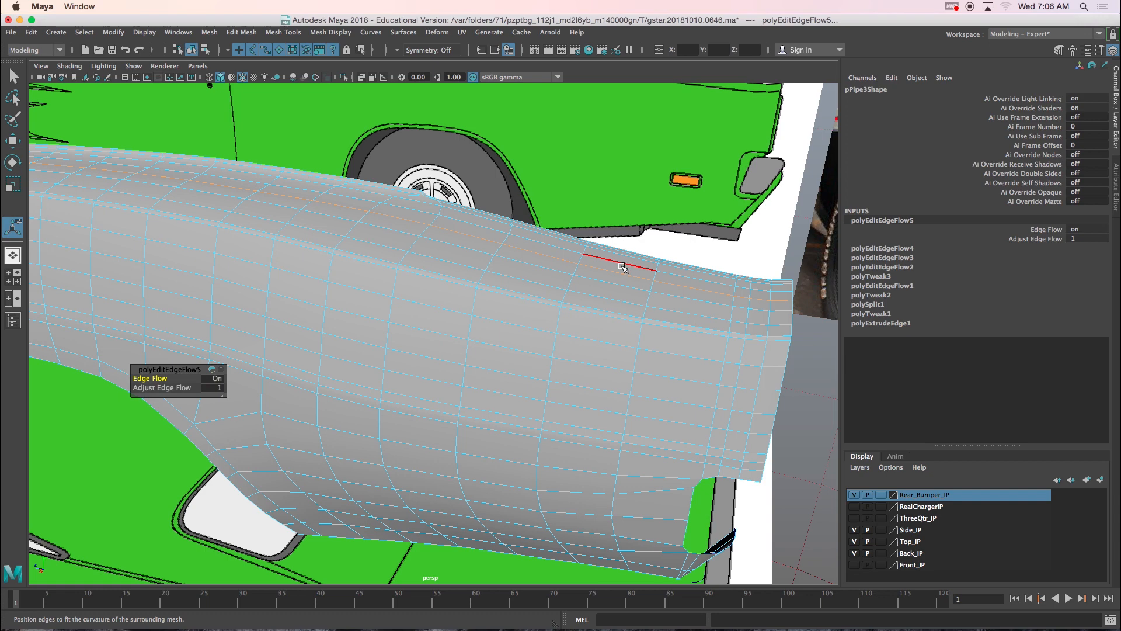
left_click_drag(565, 259, 531, 268, "alt")
right_click_drag(532, 269, 604, 259)
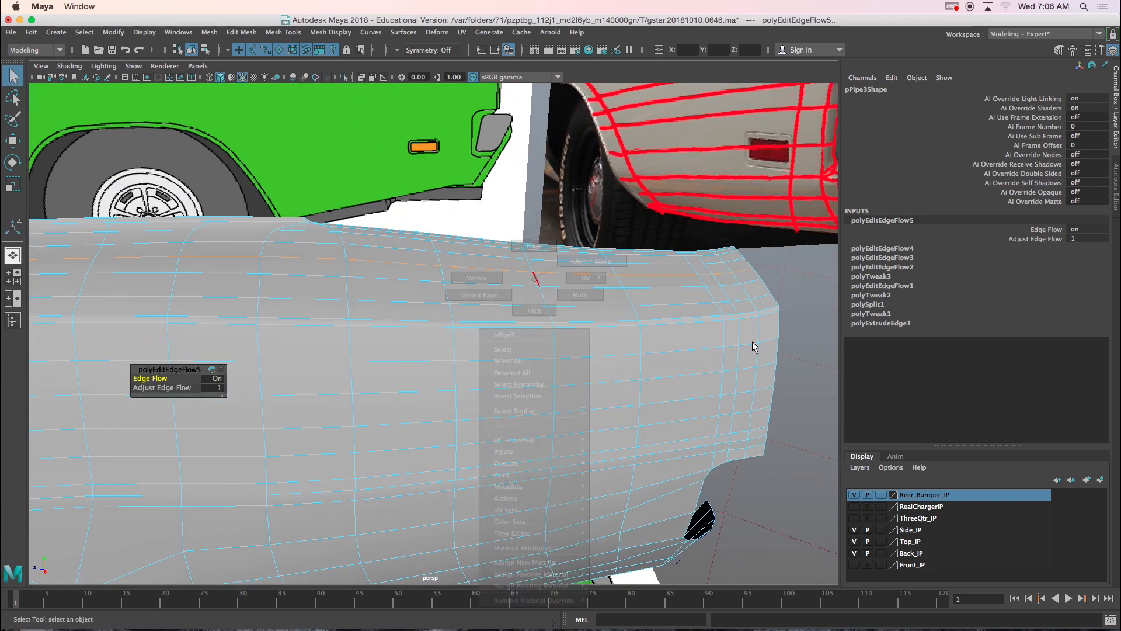
left_click_drag(549, 301, 369, 338, "alt")
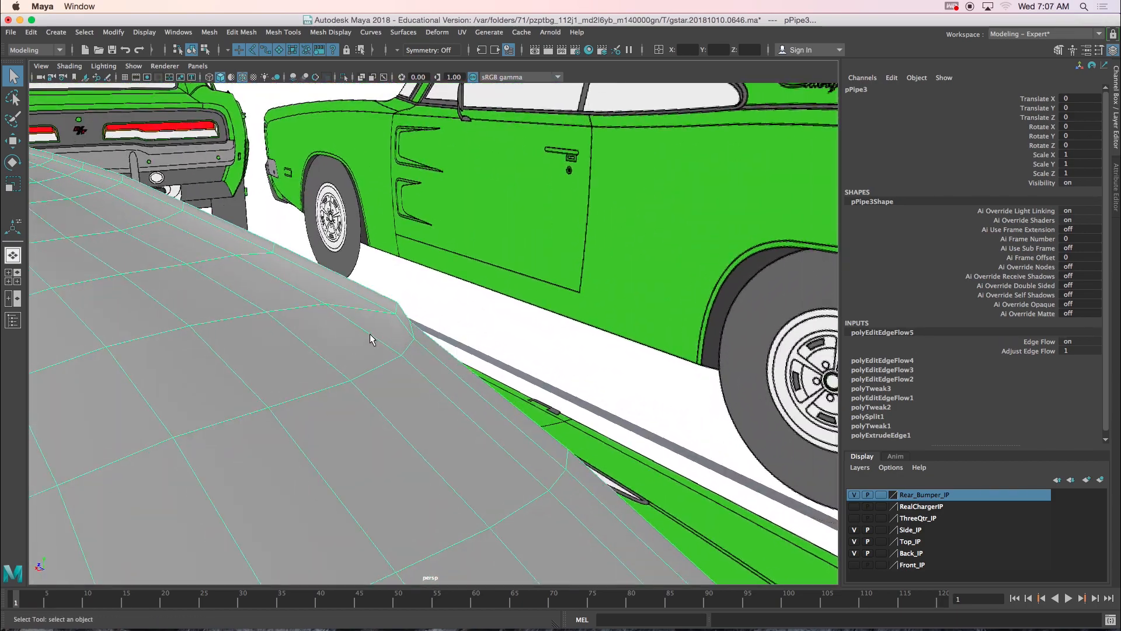
- Examine the fender's inner border against the trunk and rear window seams in the top and perspective views
key("space")
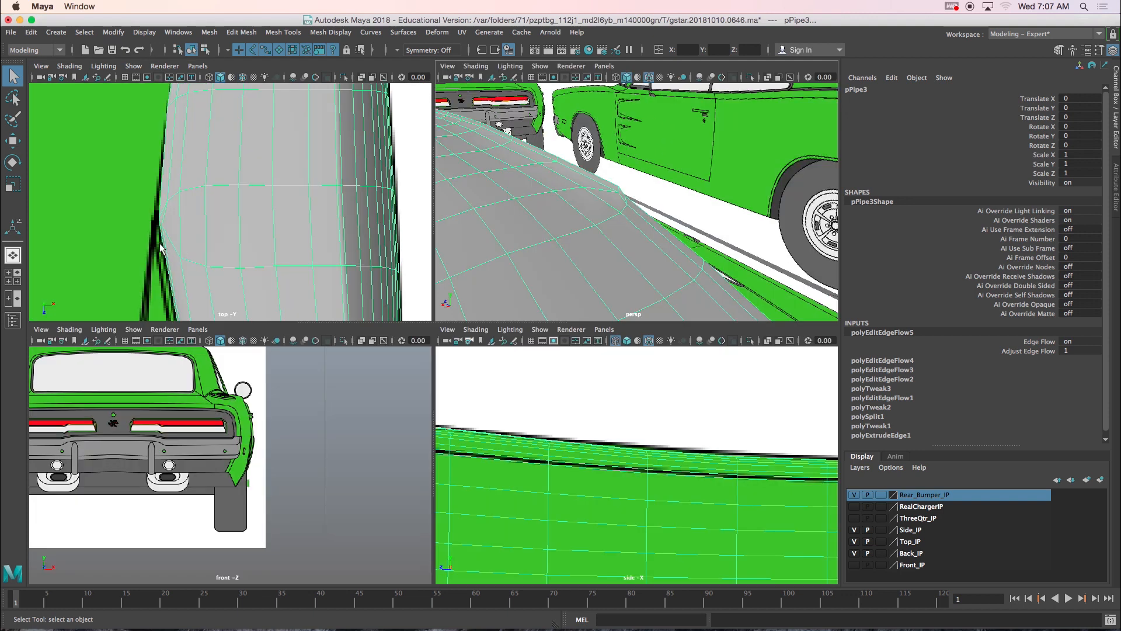
middle_click_drag(204, 266, 245, 179, "alt")
scroll(233, 188, "down", 10)
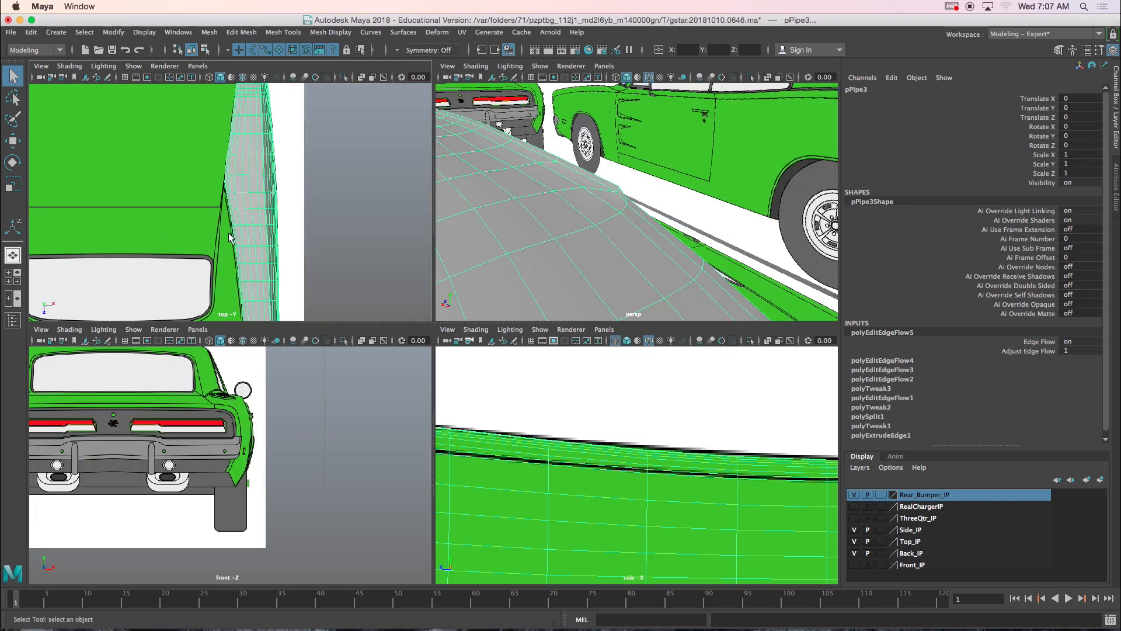
middle_click_drag(230, 246, 254, 170, "alt")
middle_click_drag(261, 130, 237, 129, "alt")
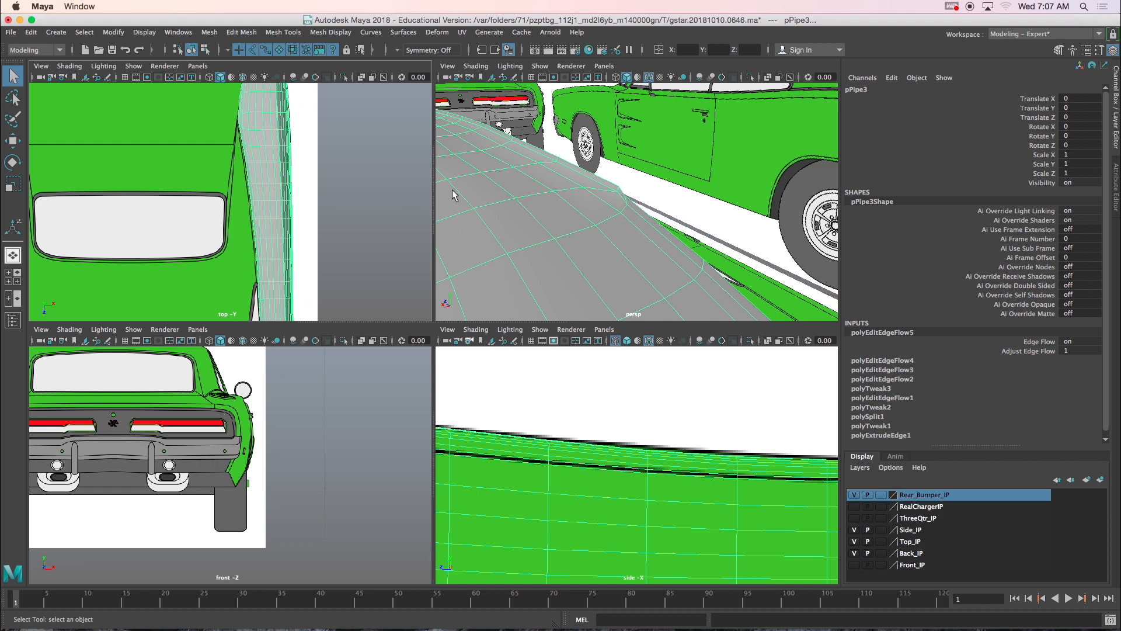
scroll(706, 222, "down", 10)
left_click_drag(678, 221, 637, 209, "alt")
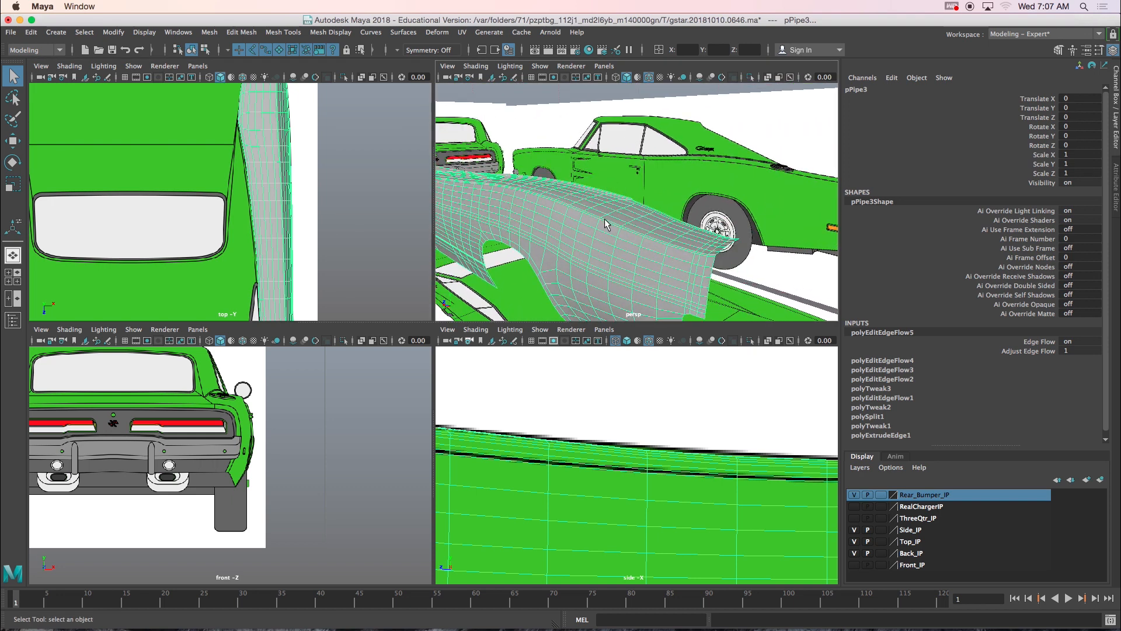
- Compare the fender's rear end around the bumper cutout with the side drawing and the red wireframe drawn on the photo
key("space")
scroll(558, 344, "down", 5)
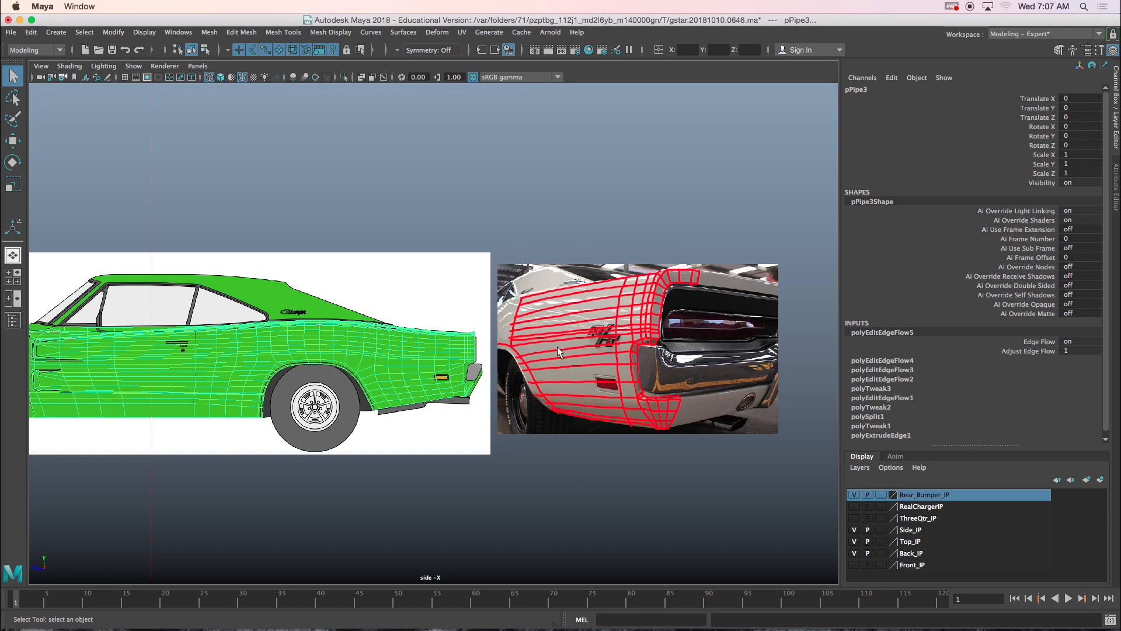
scroll(557, 346, "up", 4)
middle_click_drag(558, 356, 308, 351, "alt")
scroll(535, 328, "up", 5)
scroll(607, 308, "down", 5)
middle_click_drag(611, 306, 624, 258, "alt")
scroll(431, 330, "up", 4)
scroll(431, 330, "up", 5)
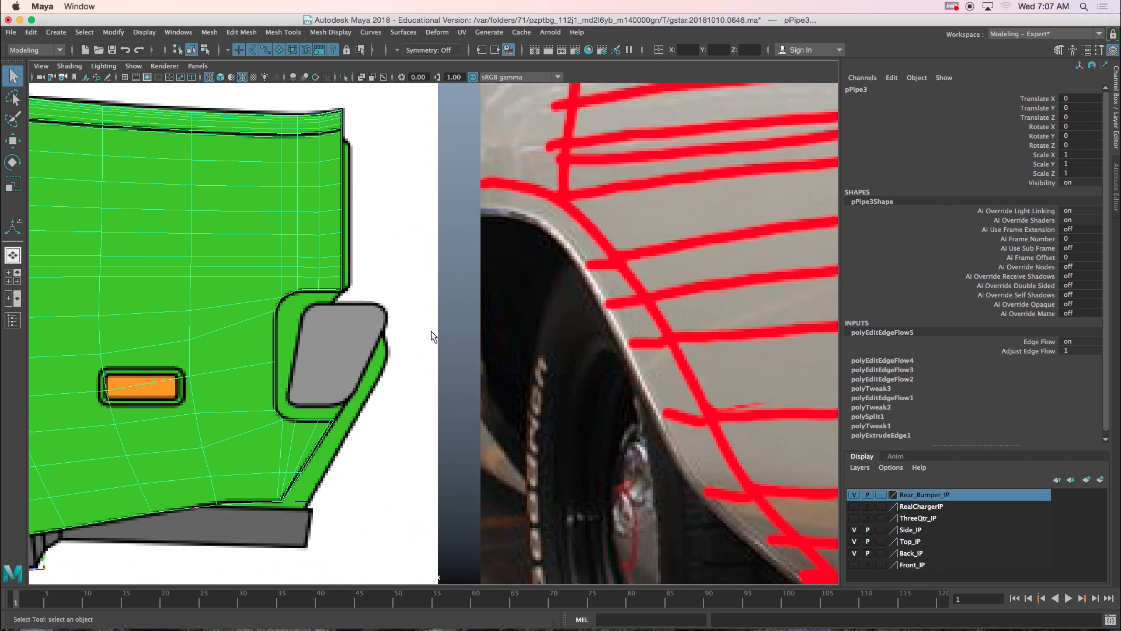
scroll(338, 331, "up", 2)
middle_click_drag(244, 312, 294, 308, "alt")
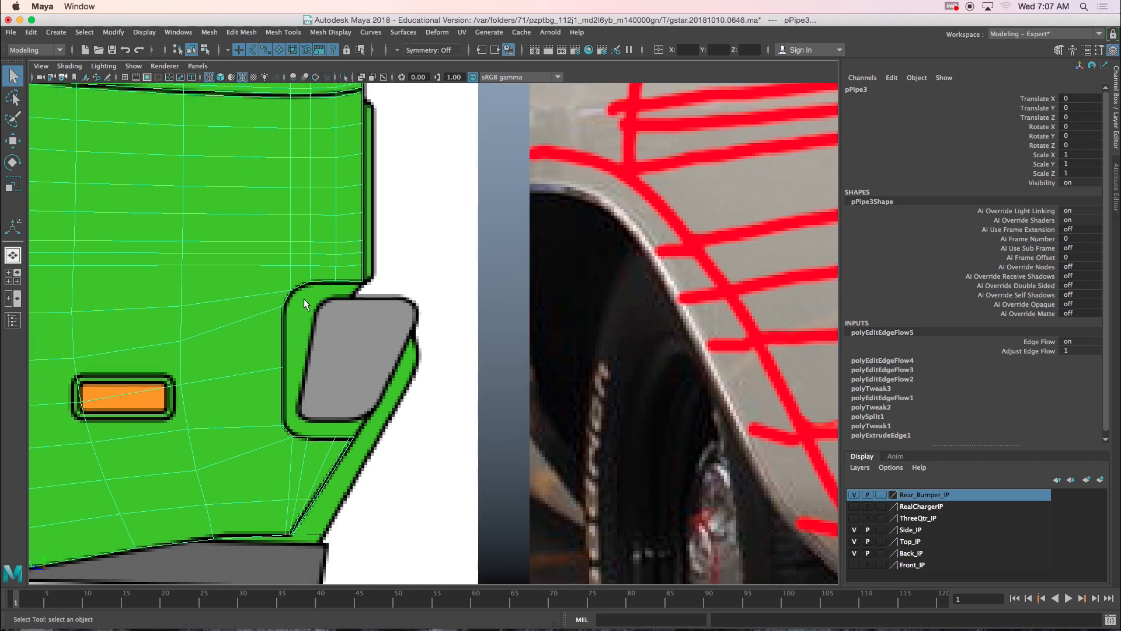
scroll(352, 269, "down", 6)
middle_click_drag(599, 299, 456, 328, "alt")
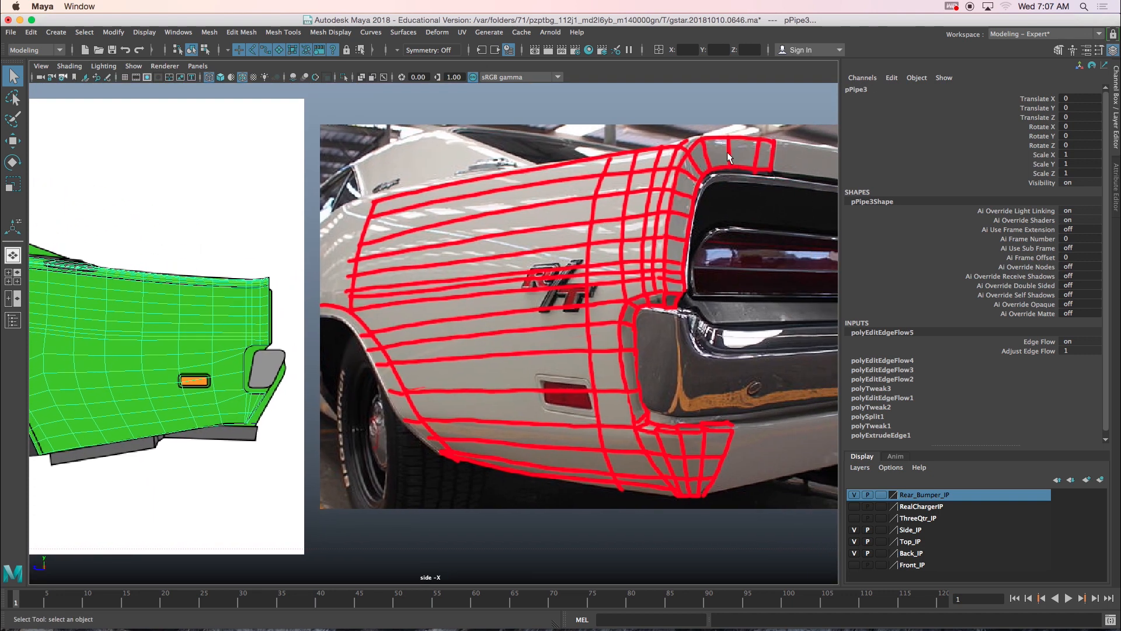